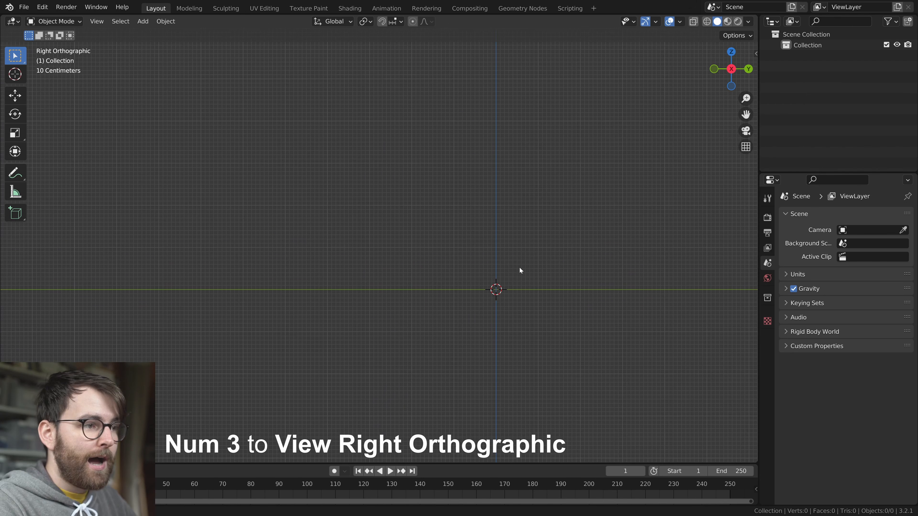
Annotate a side-view leg plan with an oval body, three joint circles, three long segments and a pointed tip
middle_click_drag(424, 295, 429, 267, "shift")
middle_click_drag(507, 257, 496, 223, "shift")
mouse_move(492, 202)
right_mouse_down()
mouse_move(438, 225)
mouse_move(533, 208)
right_mouse_up()
middle_click_drag(488, 205, 527, 220, "shift")
mouse_move(516, 232)
right_mouse_down()
mouse_move(318, 236)
mouse_move(499, 221)
right_mouse_up()
middle_click_drag(439, 216, 501, 220, "shift")
right_click_drag(359, 230, 357, 227)
left_click_drag(342, 229, 343, 232)
middle_click_drag(249, 198, 298, 201, "shift")
scroll(297, 200, "down", 1)
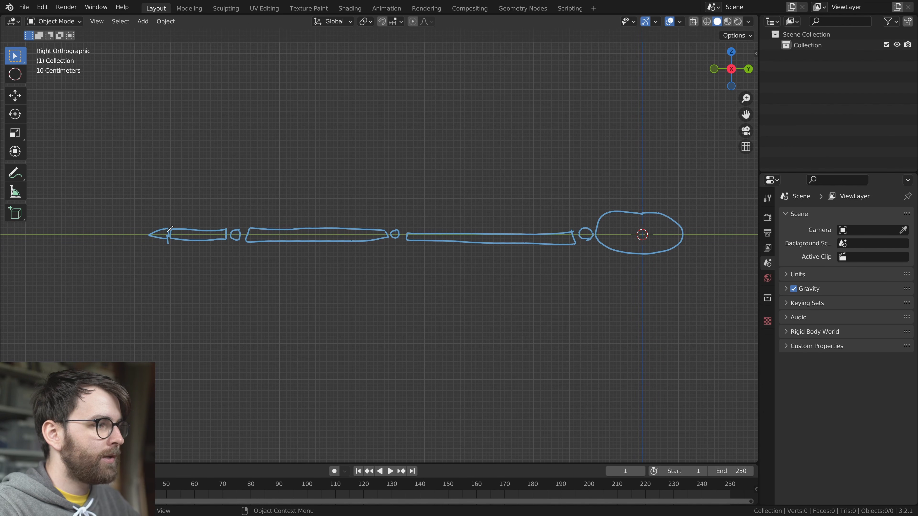
Annotate three more legs radiating from the oval body and clear the annotations
mouse_move(275, 252)
middle_mouse_down()
mouse_move(332, 252)
mouse_move(386, 289)
mouse_move(317, 320)
middle_mouse_up()
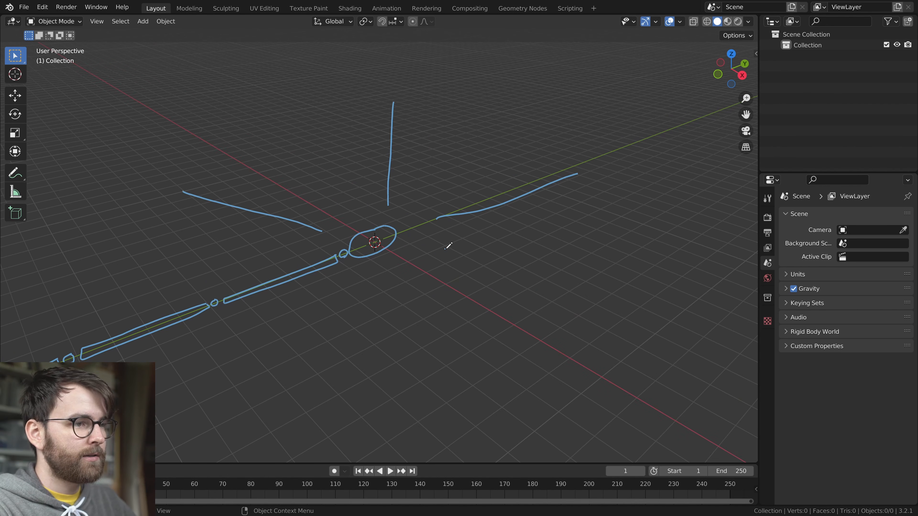
mouse_move(598, 363)
middle_mouse_down()
mouse_move(435, 266)
mouse_move(613, 213)
mouse_move(366, 288)
middle_mouse_up()
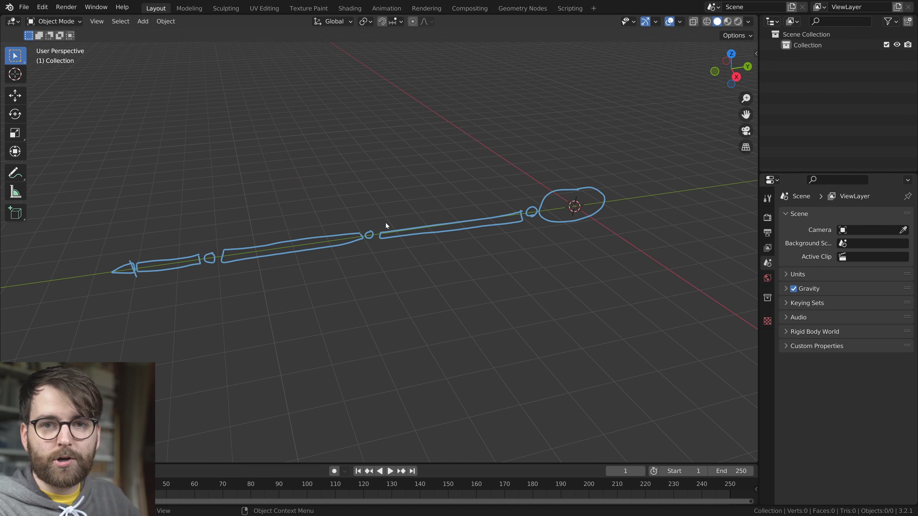
key("KP_3")
scroll(466, 221, "up", 3)
scroll(298, 237, "down", 2)
mouse_move(423, 267)
middle_mouse_down("shift")
mouse_move(410, 244)
mouse_move(469, 282)
middle_mouse_up("shift")
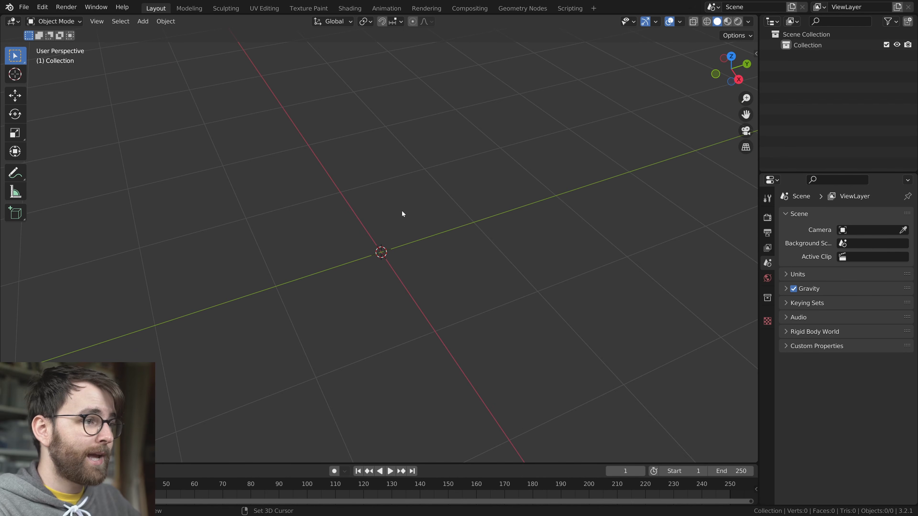
Add a mesh circle and extrude its edge inward with scaling to form a flat ring
key("shift+a")
mouse_move(402, 210)
left_click(472, 232)
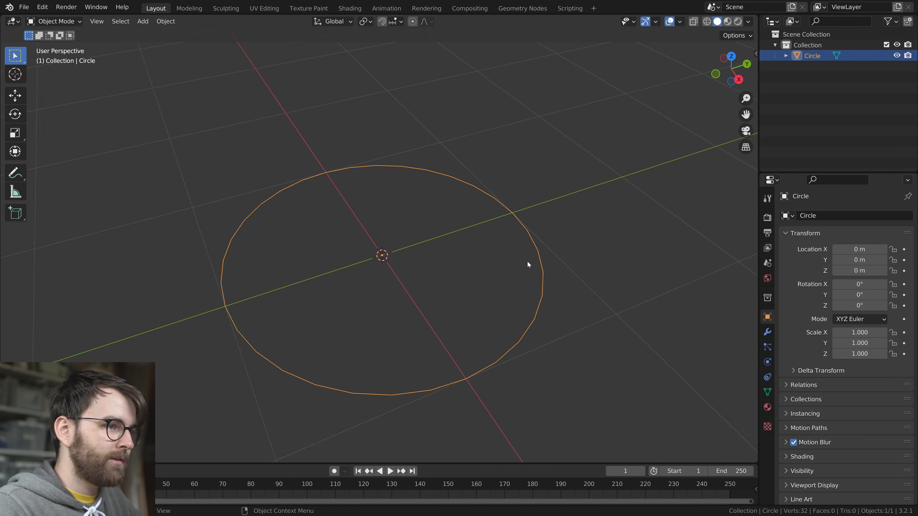
key("Tab")
key("e")
key("s")
left_click(525, 285)
Extrude the whole flat ring along Z into a thick hollow cylinder
middle_click_drag(525, 306, 522, 275)
key("a")
key("e")
key("z")
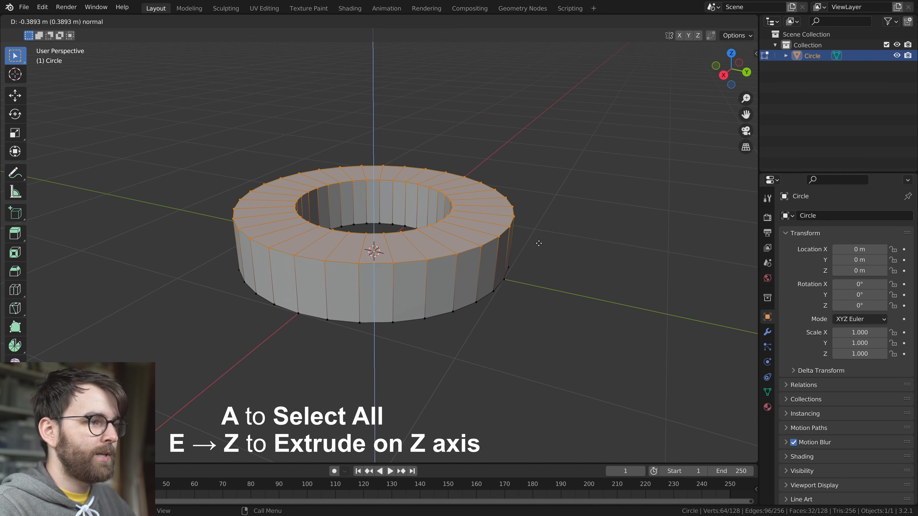
left_click(524, 217)
mouse_move(523, 217)
middle_mouse_down()
mouse_move(524, 205)
mouse_move(519, 218)
middle_mouse_up()
Add five evenly spaced horizontal loop cuts around the cylinder's outer wall
key("ctrl+r")
scroll(424, 269, "up", 4)
left_click(424, 268)
middle_click_drag(499, 288, 430, 269)
Select two separate 4-by-4 patches of faces on the cylinder's outer wall, leaving a gap between them
key("3")
key("alt+a")
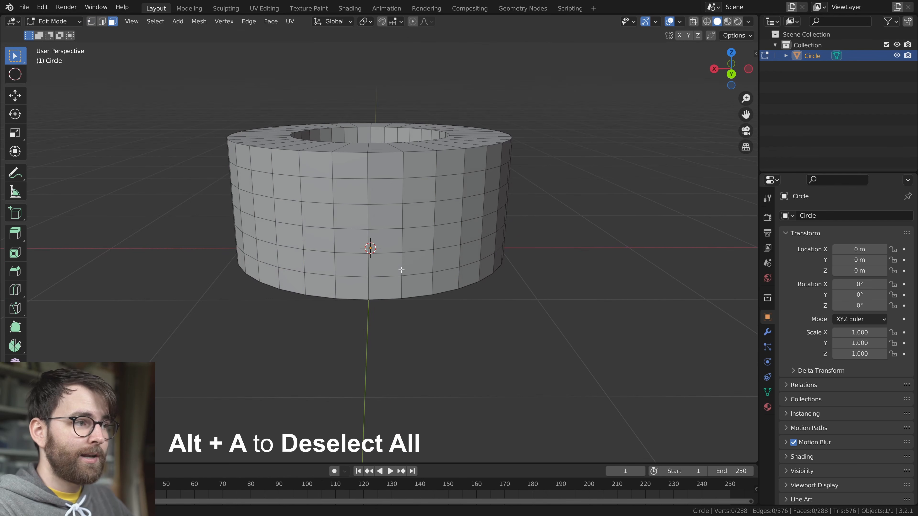
left_click_drag(257, 173, 329, 268)
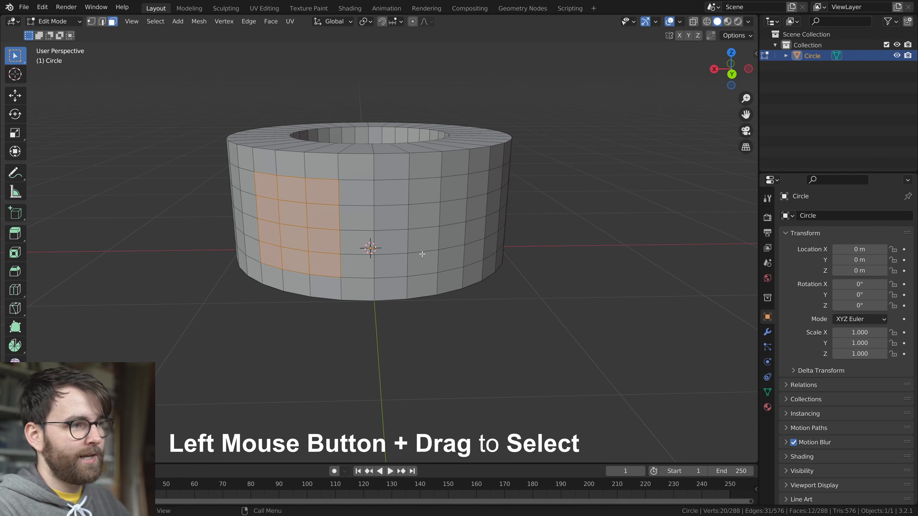
left_click_drag(473, 257, 473, 256, "shift")
middle_click_drag(473, 256, 309, 243)
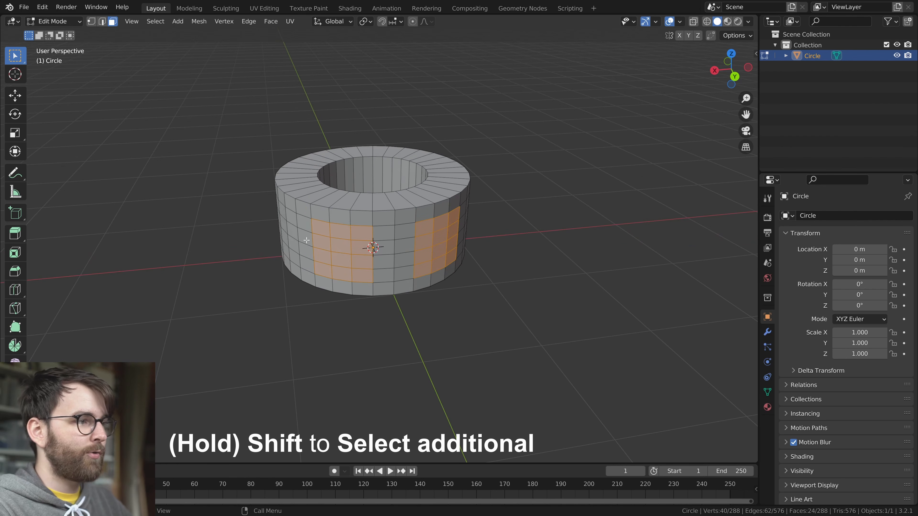
left_click_drag(316, 261, 318, 266, "shift")
middle_click_drag(319, 265, 282, 250)
left_click_drag(425, 201, 446, 274, "shift")
middle_click_drag(422, 269, 500, 293)
middle_click_drag(500, 289, 418, 252, "shift")
Extrude both selected face patches outward twice to form two parallel prongs along Y
key("e")
left_click(436, 260)
scroll(497, 291, "down", 1)
middle_click_drag(498, 291, 470, 283, "shift")
key("e")
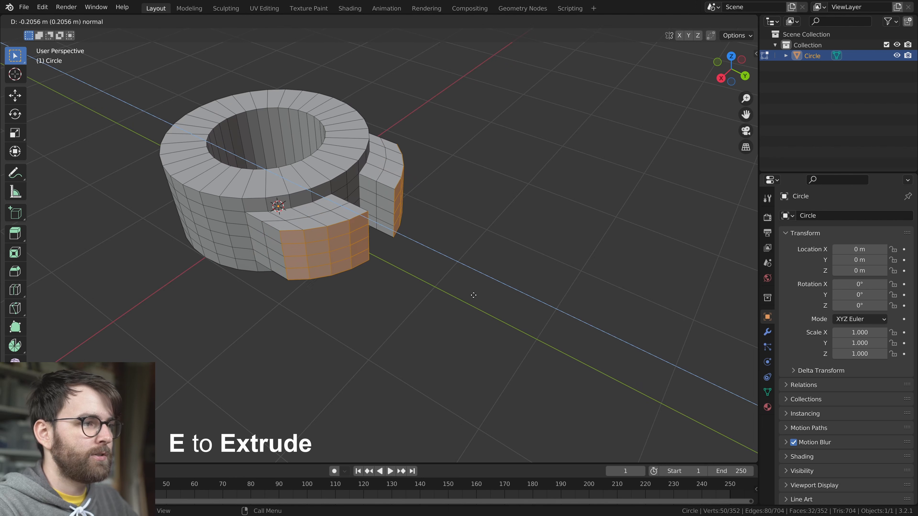
left_click(589, 356)
Flatten the prong ends by scaling them to 0 along Y and extrude them a little further
key("s")
key("y")
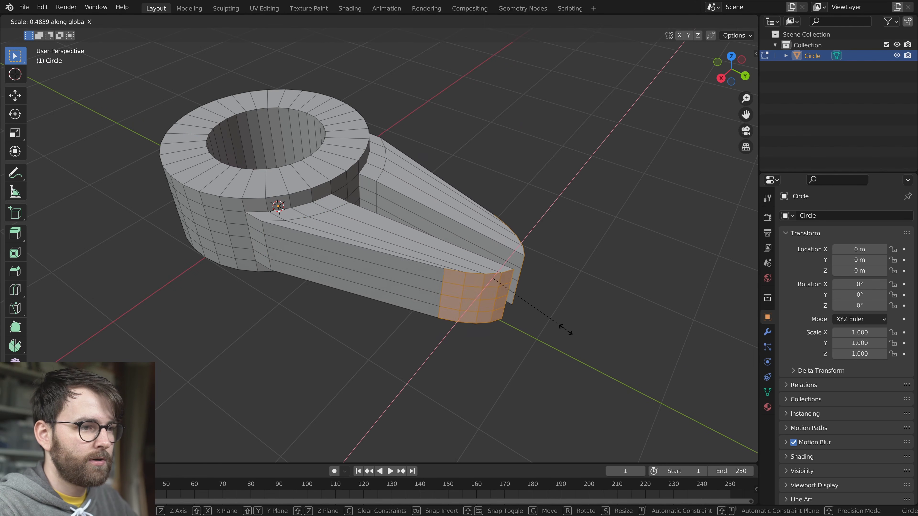
key("0")
key("Return")
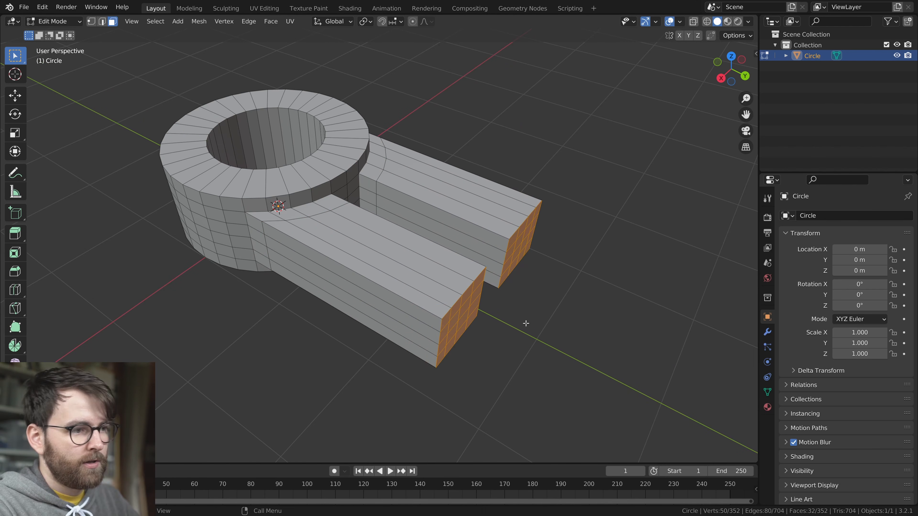
key("e")
left_click(549, 331)
middle_click_drag(548, 331, 594, 338)
key("Tab")
Add a Bevel modifier to the forked ring with a 0.049 m amount and 5 segments
middle_click_drag(518, 280, 417, 169)
middle_click_drag(377, 235, 446, 271)
scroll(455, 285, "up", 4)
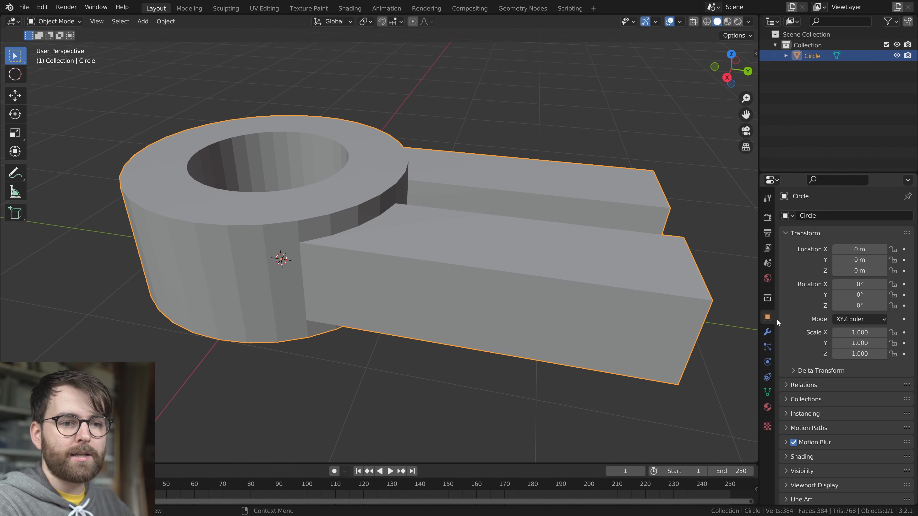
left_click(768, 331)
left_click(820, 216)
left_click(717, 255)
left_click_drag(874, 274, 861, 274)
left_click(895, 287)
left_click(895, 287)
left_click(896, 287)
left_click(896, 287)
Apply smooth shading to the forked ring
right_click(419, 216)
left_click(420, 217)
scroll(477, 267, "down", 1)
key("alt+a")
mouse_move(426, 305)
middle_mouse_down()
mouse_move(489, 381)
mouse_move(361, 303)
mouse_move(387, 303)
mouse_move(459, 237)
middle_mouse_up()
left_click(459, 237)
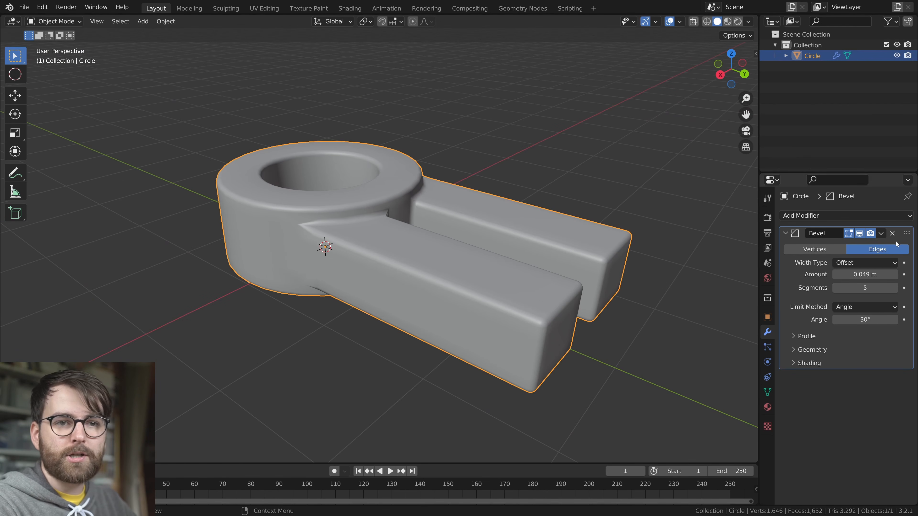
Replace the Bevel modifier with a Catmull-Clark Subdivision Surface modifier at viewport level 1
left_click(892, 234)
left_click(876, 216)
left_click(706, 410)
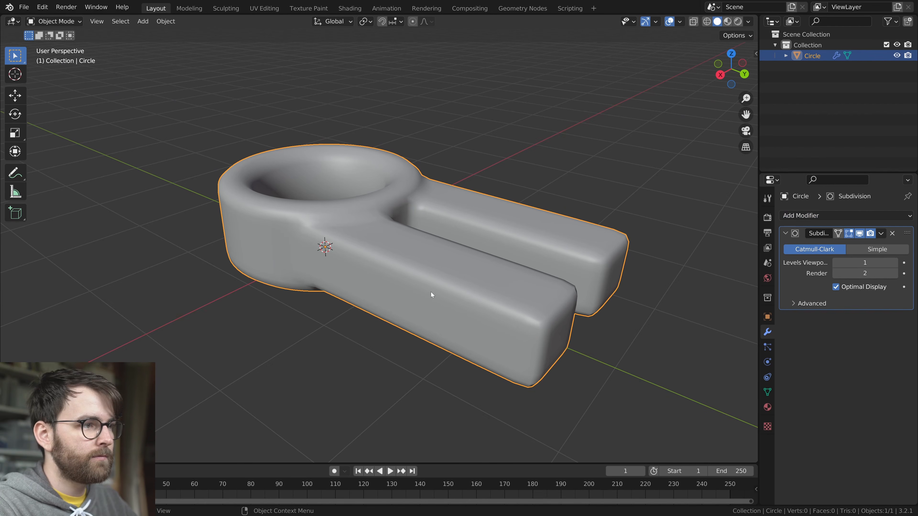
left_click(836, 273)
middle_click_drag(474, 274, 498, 283)
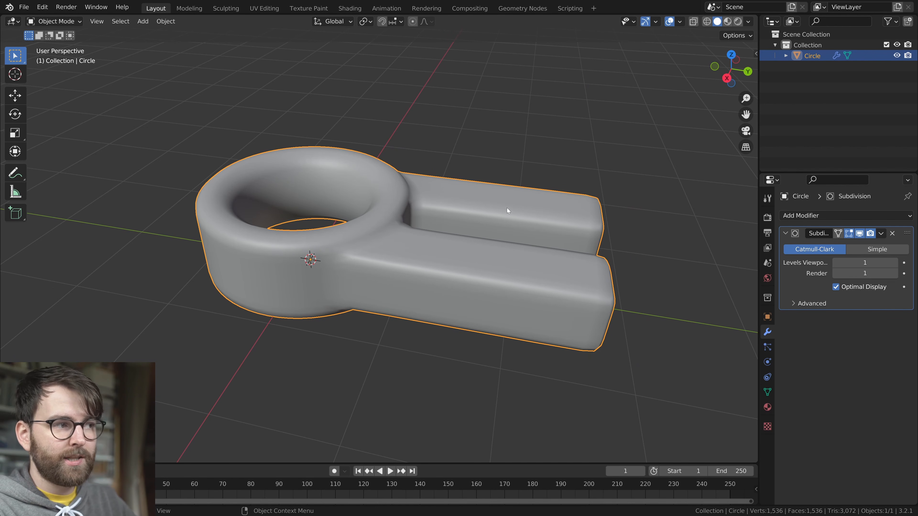
middle_click_drag(507, 219, 545, 240)
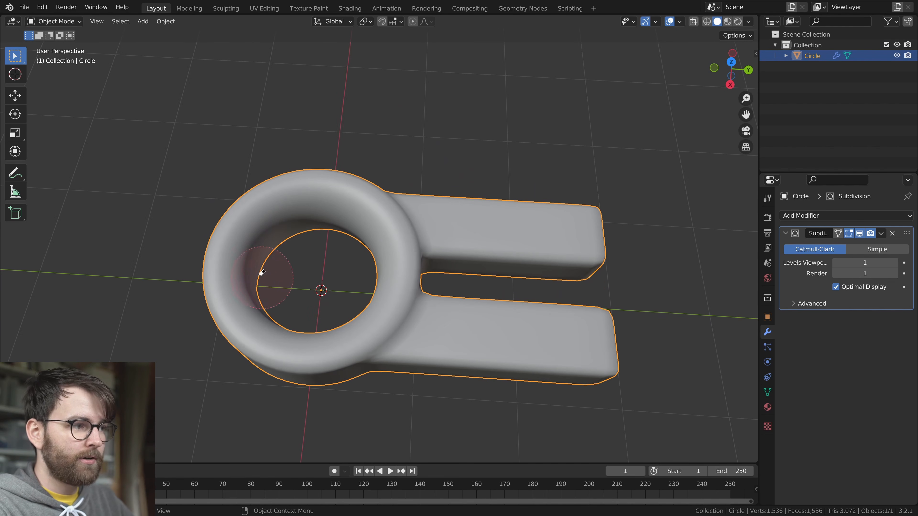
left_click_drag(564, 165, 603, 159)
key("ctrl+z")
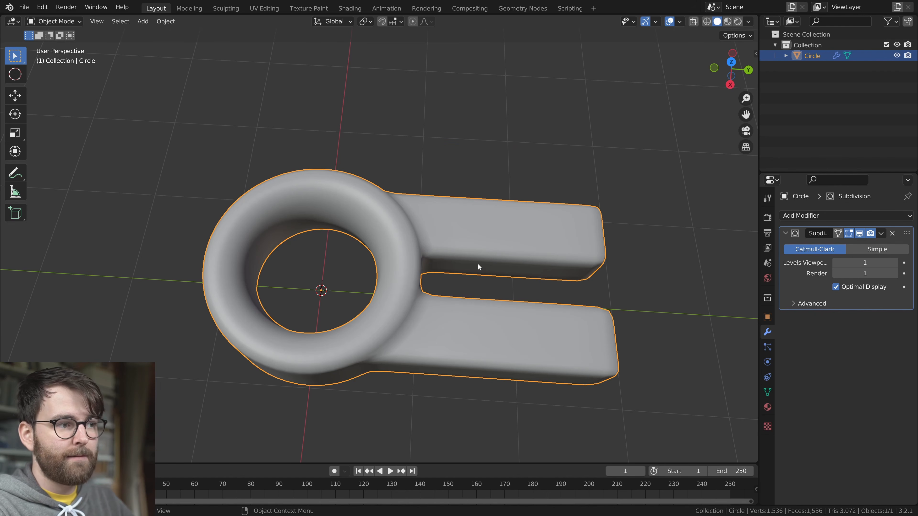
scroll(470, 253, "down", 1)
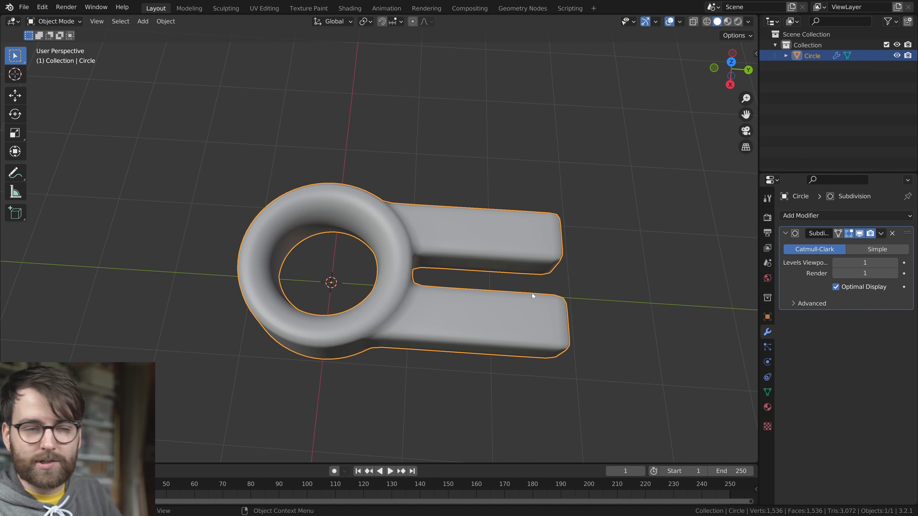
middle_click_drag(484, 287, 495, 256)
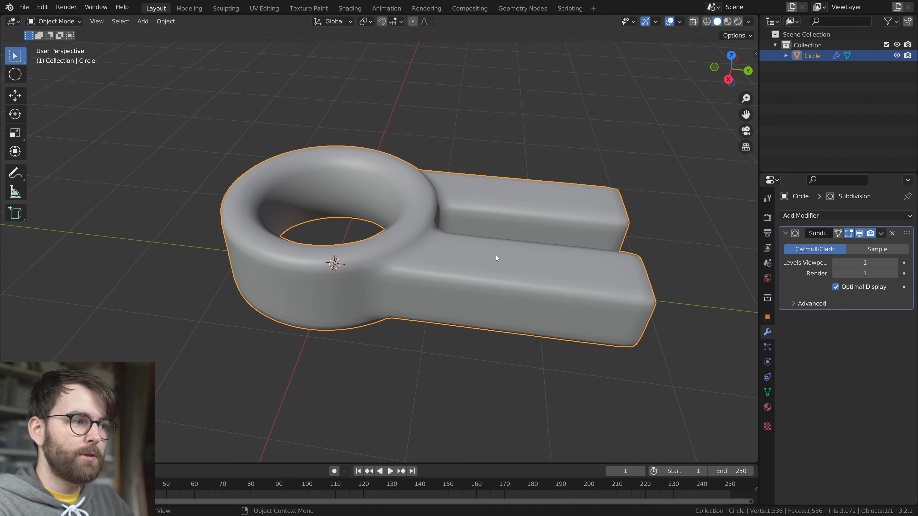
scroll(510, 226, "down", 2)
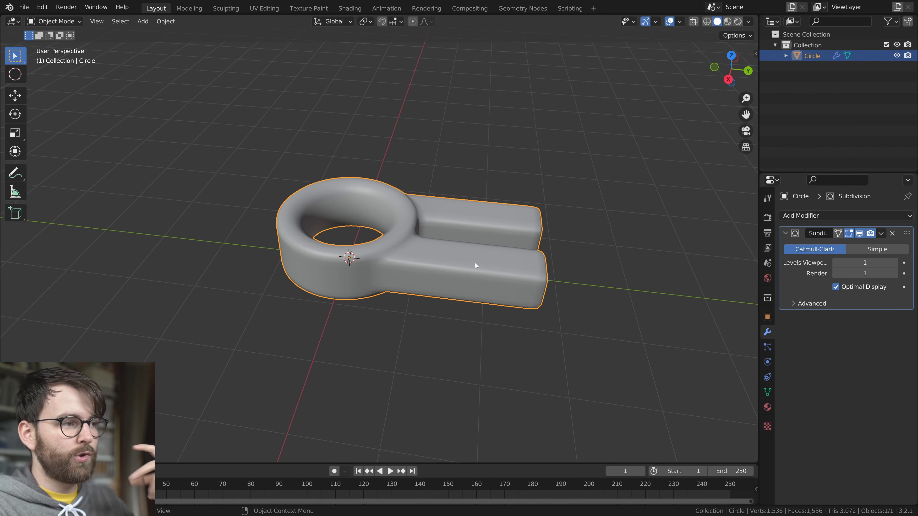
Try rotating the forked ring freely around its current origin
key("r")
key("r")
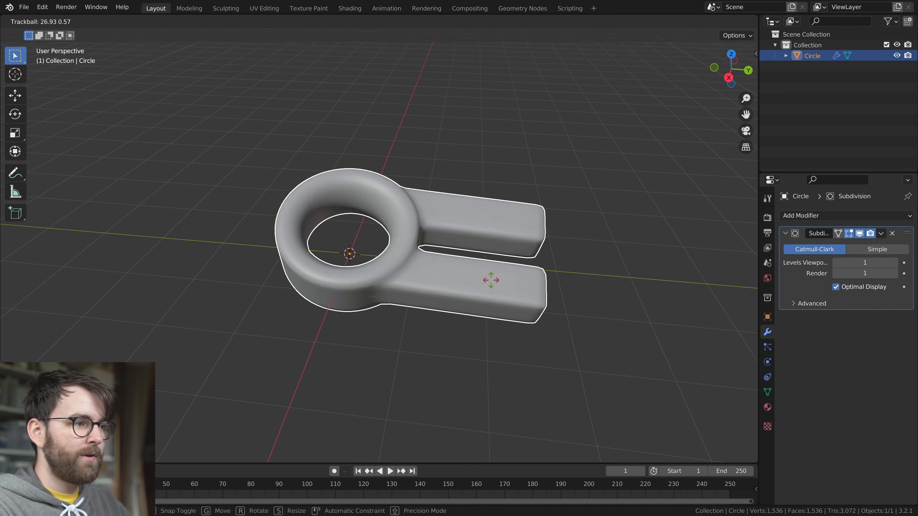
left_click(447, 259)
key("r")
right_click(457, 259)
middle_click_drag(485, 246, 326, 251)
scroll(446, 291, "up", 3)
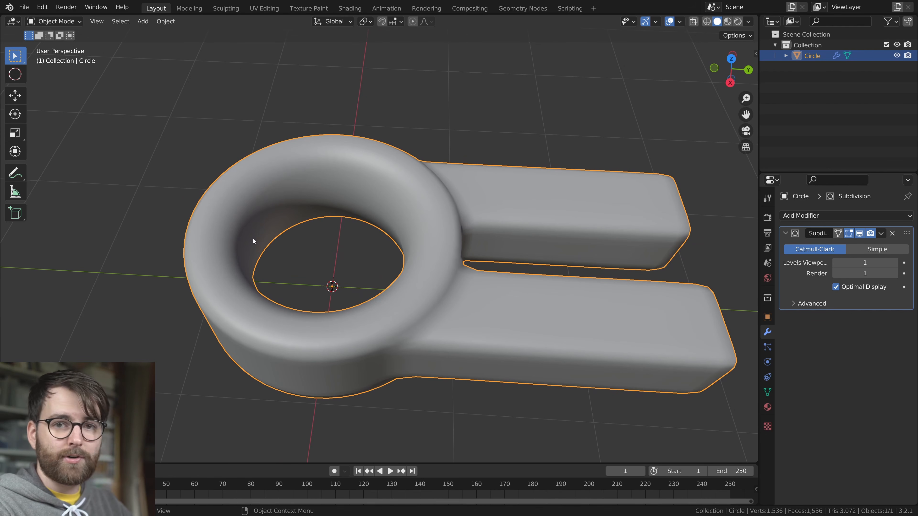
Select the loop of faces lining the ring's hole and snap the 3D cursor to the selection
key("Tab")
middle_click_drag(383, 268, 477, 243)
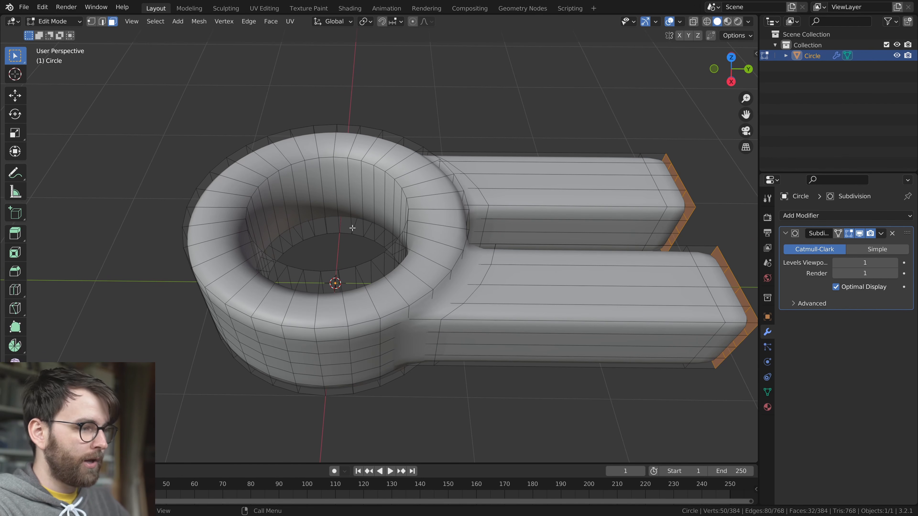
left_click(350, 195, "alt")
middle_click_drag(350, 195, 457, 282)
middle_click_drag(352, 237, 472, 224)
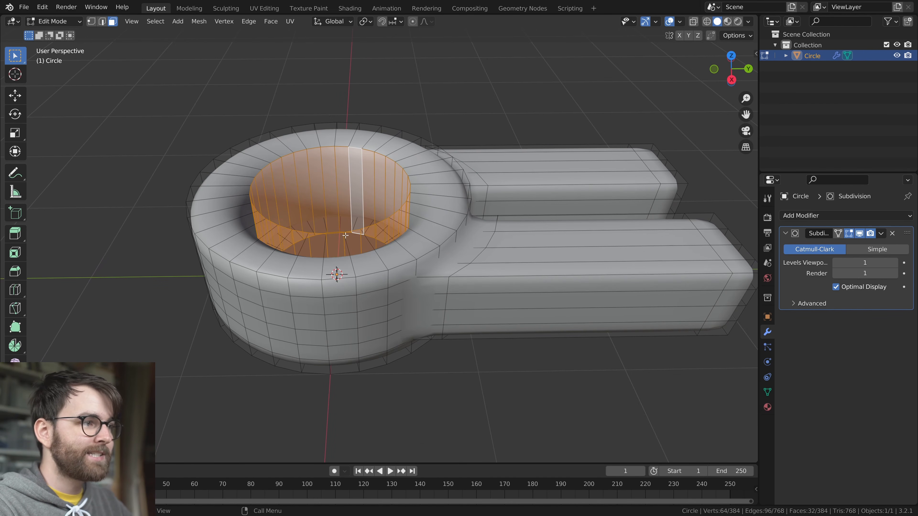
middle_click_drag(355, 235, 309, 277)
middle_click_drag(521, 240, 538, 191)
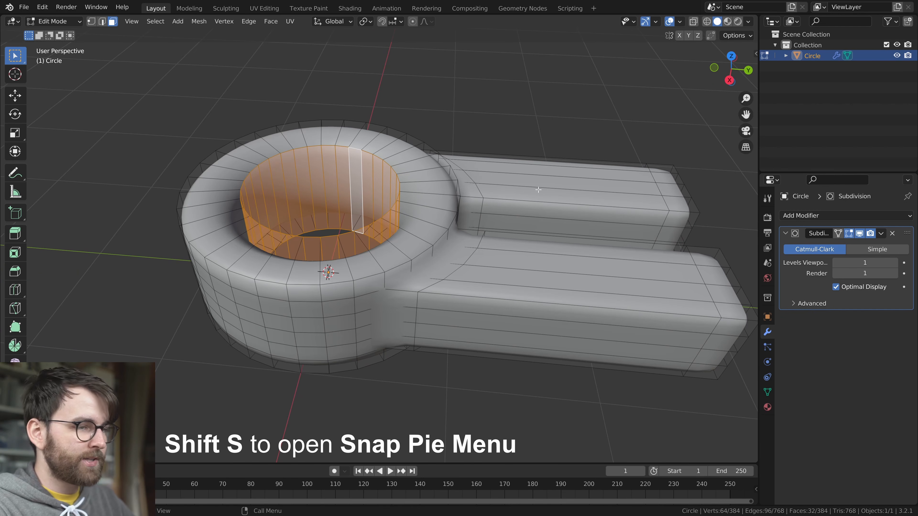
key("shift+s")
left_click(549, 256)
Set the forked ring's origin to the 3D cursor
key("Tab")
right_click(448, 145)
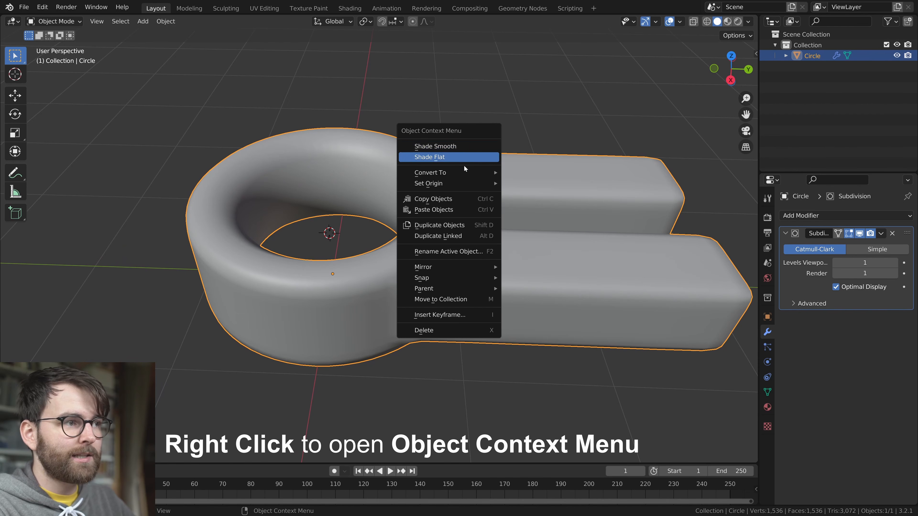
mouse_move(448, 183)
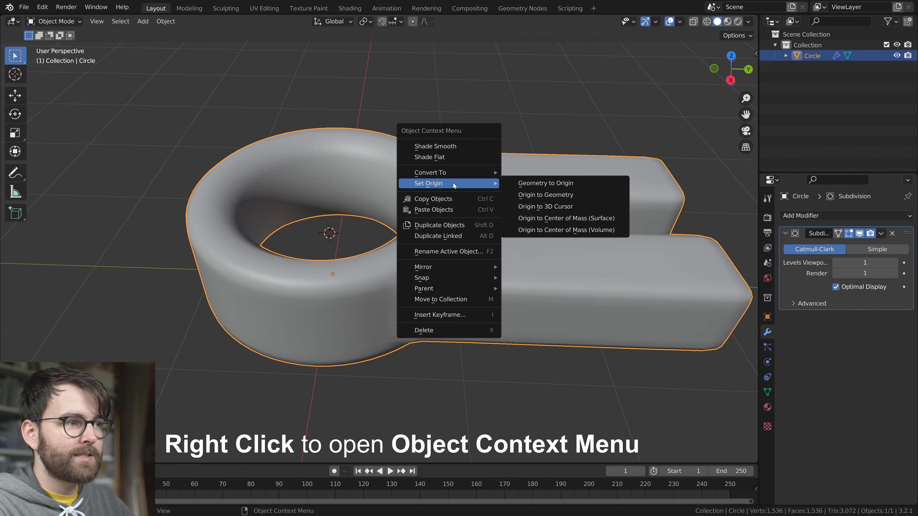
left_click(587, 206)
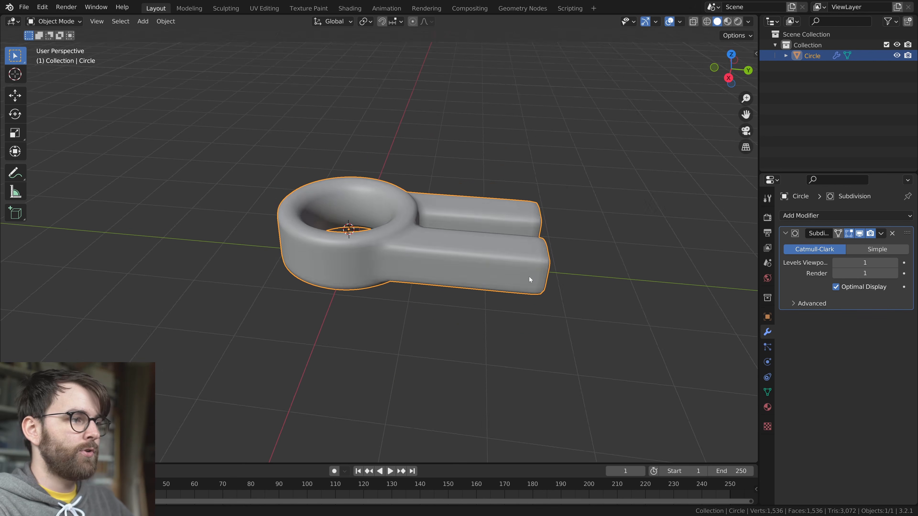
Try rotating the forked ring about Z and freely around its new origin
key("r")
key("z")
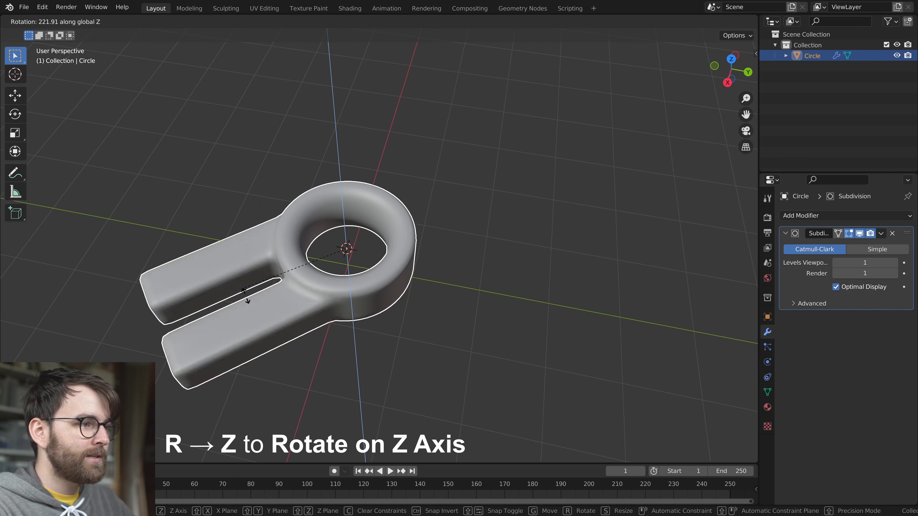
left_click(471, 334)
key("r")
key("r")
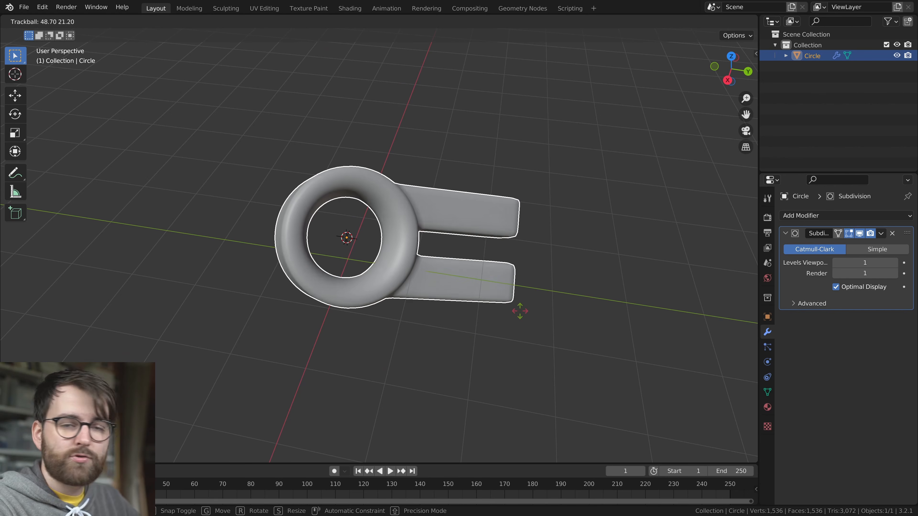
key("Escape")
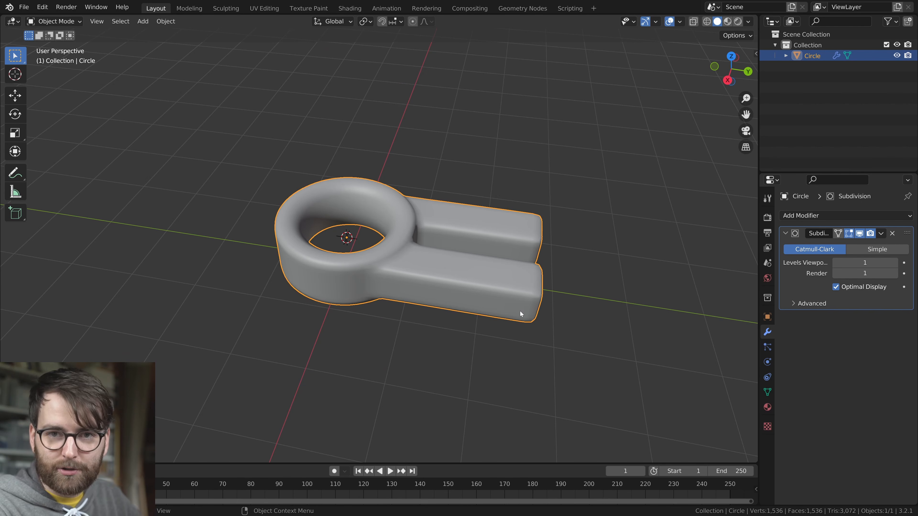
Scale the whole forked ring mesh along Z and rotate it 90° about the Y axis
middle_click_drag(468, 272, 458, 297)
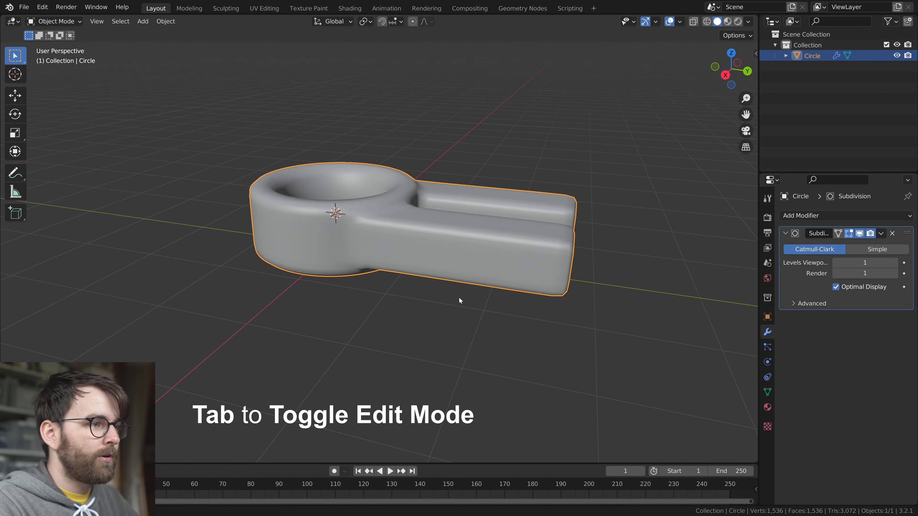
key("Tab")
key("s")
key("z")
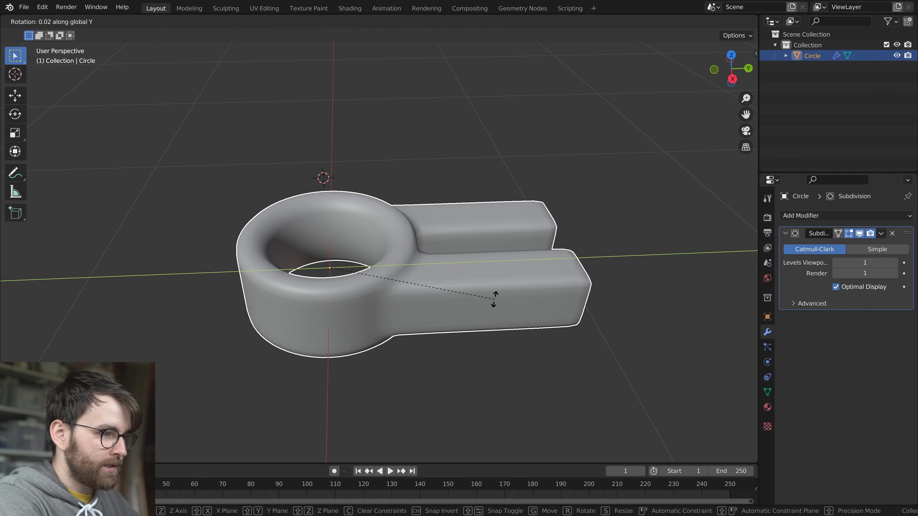
type("90")
key("Return")
scroll(495, 299, "down", 4)
middle_click_drag(495, 299, 573, 278)
scroll(556, 283, "up", 4)
Duplicate the loop of faces lining the ring's hole in place and separate the copy into its own object
key("Tab")
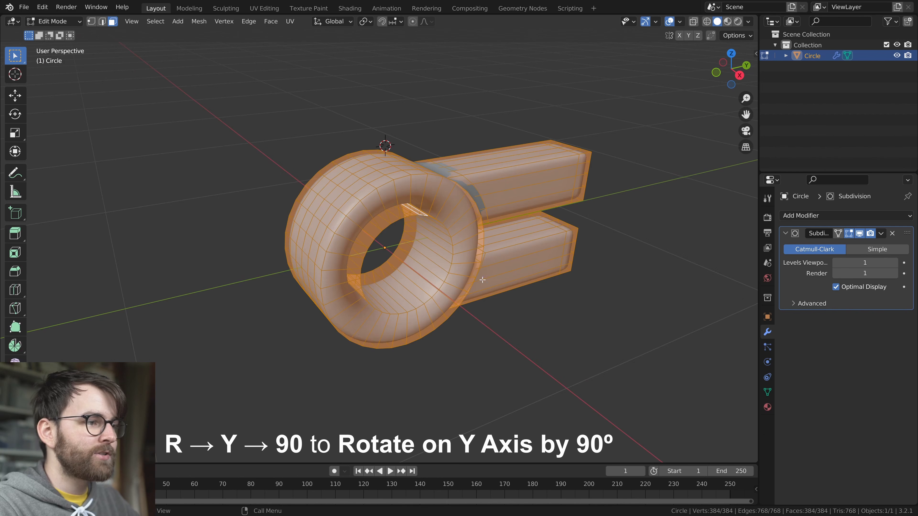
left_click(391, 260, "alt")
scroll(484, 307, "up", 1)
middle_click_drag(491, 316, 492, 311)
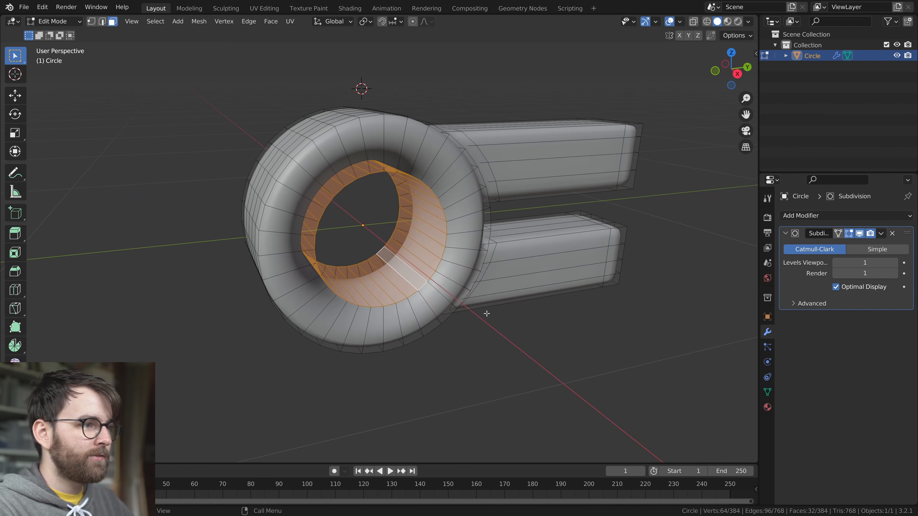
key("shift+d")
right_click(452, 258)
key("p")
left_click(452, 257)
Add a centred loop cut around the separated hole cylinder's mesh
key("Tab")
left_click(435, 265)
scroll(448, 262, "down", 1)
middle_click_drag(456, 260, 527, 288)
key("Tab")
key("alt+z")
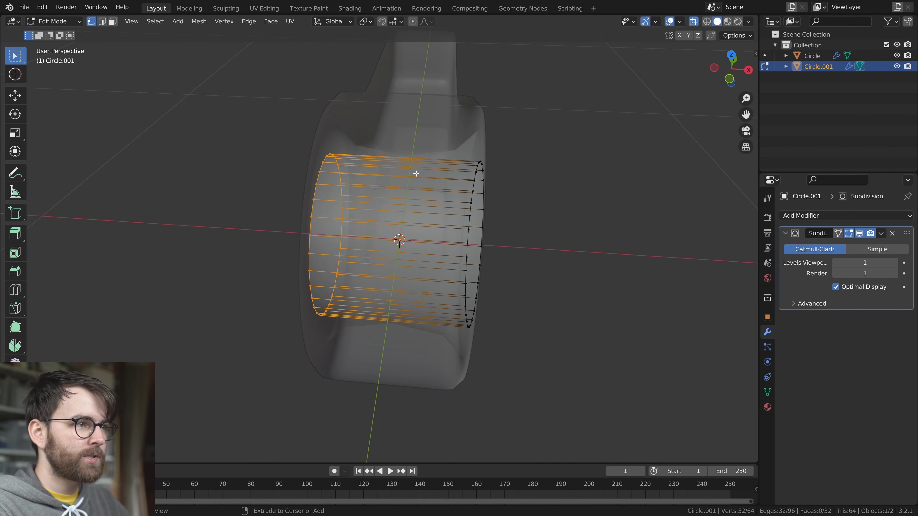
key("ctrl+r")
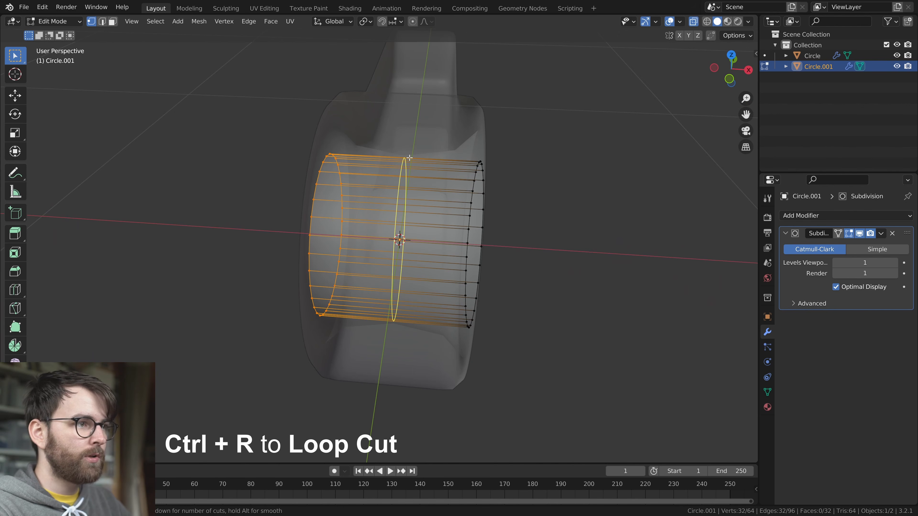
left_click(409, 158)
right_click(410, 158)
Delete the vertices at the cylinder's negative X end to remove that half
left_click_drag(226, 95, 377, 376)
key("x")
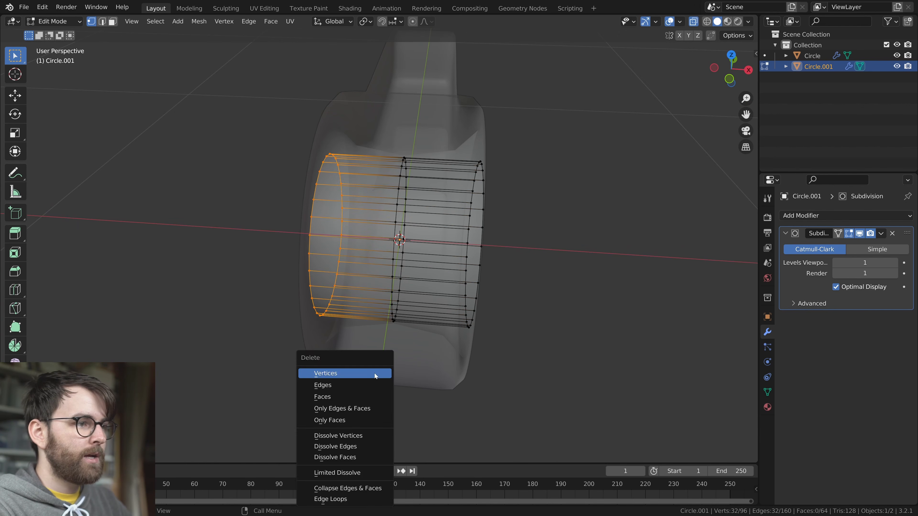
left_click(345, 371)
Extrude the half cylinder's outer edge loop scaled outward, and extrude it along X to form a collar beside the ring
left_click_drag(531, 126, 460, 384)
scroll(472, 336, "down", 3)
key("alt+z")
middle_click_drag(482, 285, 533, 264)
scroll(469, 279, "up", 3)
key("e")
key("s")
left_click(538, 277)
key("e")
key("x")
left_click(547, 266)
Extrude the collar's outer edge scaled inward and extend it along X into a pin shaft
key("e")
key("s")
left_click(535, 256)
middle_click_drag(442, 254, 471, 260)
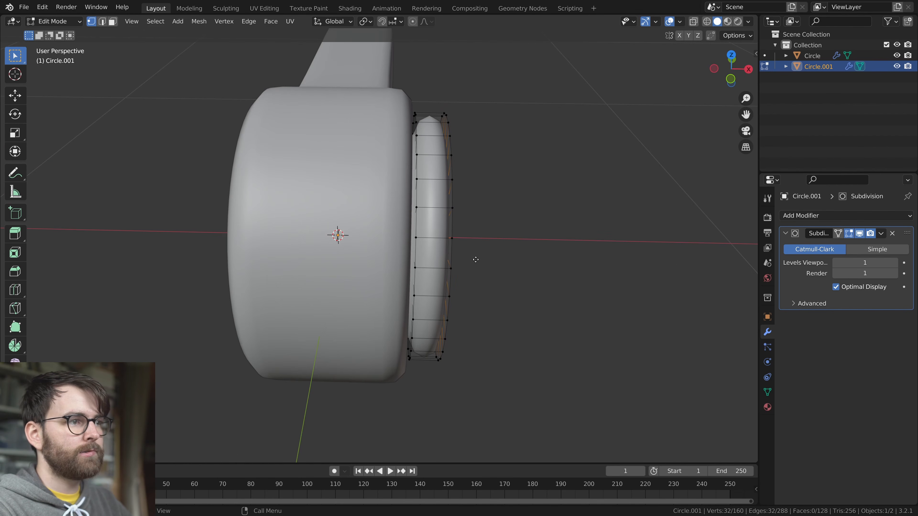
key("e")
key("x")
left_click(664, 263)
scroll(629, 262, "down", 1)
middle_click_drag(627, 261, 572, 278, "shift")
Add two supporting loop cuts to the pin shaft, one near the collar and one near the outer end
key("ctrl+r")
left_click(430, 196)
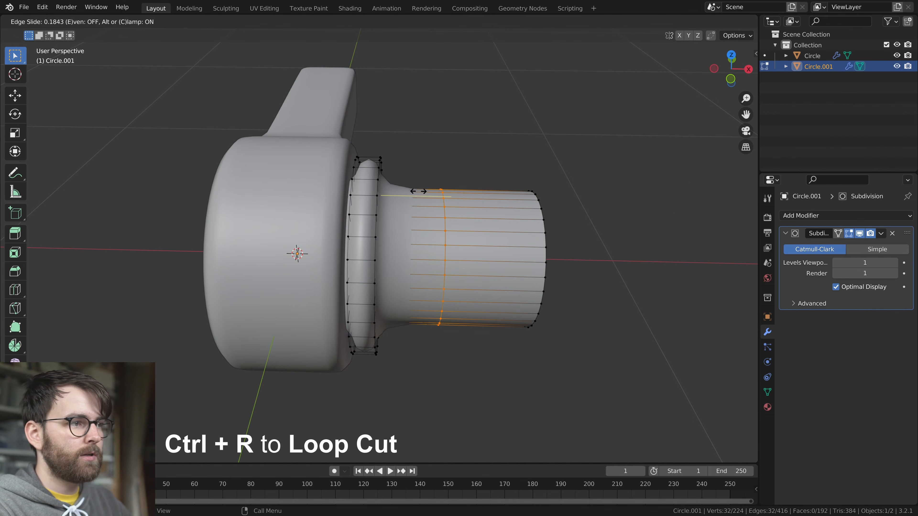
left_click(367, 182)
middle_click_drag(468, 180, 410, 186, "shift")
key("ctrl+r")
left_click(404, 191)
left_click(462, 187)
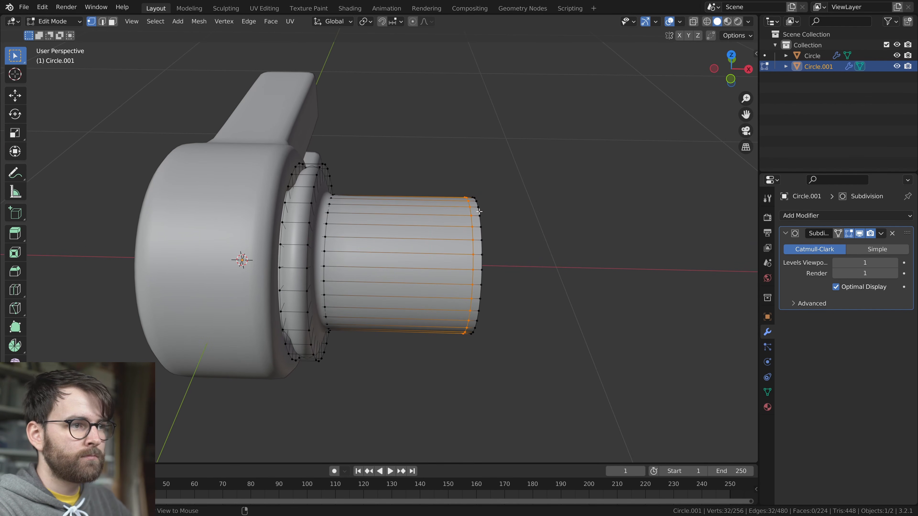
Extrude the shaft's end loop scaled outward, and extrude it along X to form an end flange
left_click(478, 209, "alt")
middle_click_drag(510, 265, 520, 262)
key("e")
key("s")
left_click(558, 290)
key("e")
key("x")
left_click(584, 292)
Close off the end flange's outer side with two extrusions scaled inward
middle_click_drag(583, 292, 536, 272)
key("e")
key("s")
left_click(500, 266)
key("e")
key("s")
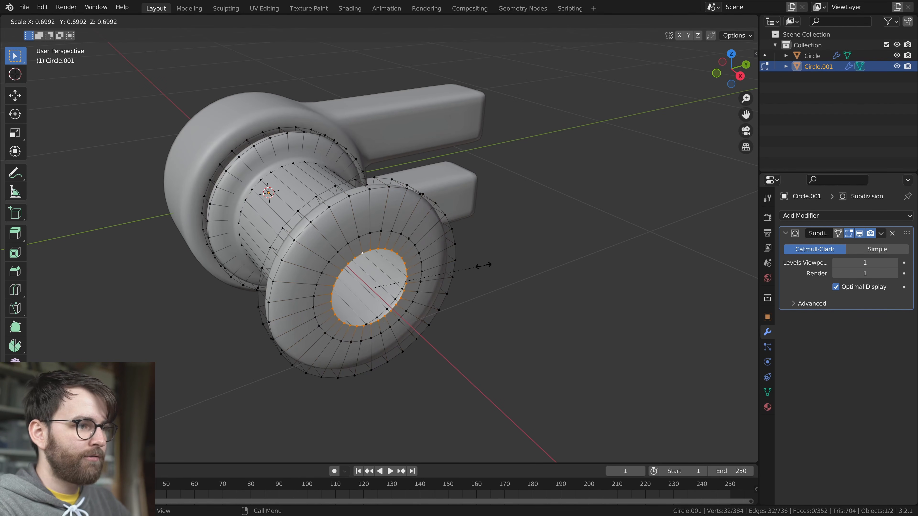
left_click(420, 279)
scroll(419, 279, "down", 3)
key("Tab")
middle_click_drag(467, 270, 429, 188)
Select the entire pin mesh and set the transform pivot point to 3D Cursor
key("Tab")
key("alt+z")
key("a")
left_click(364, 22)
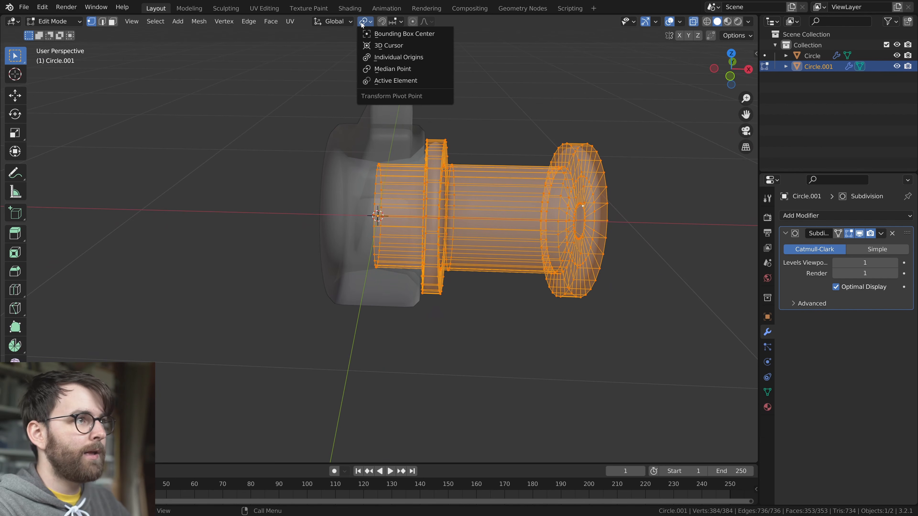
left_click(411, 46)
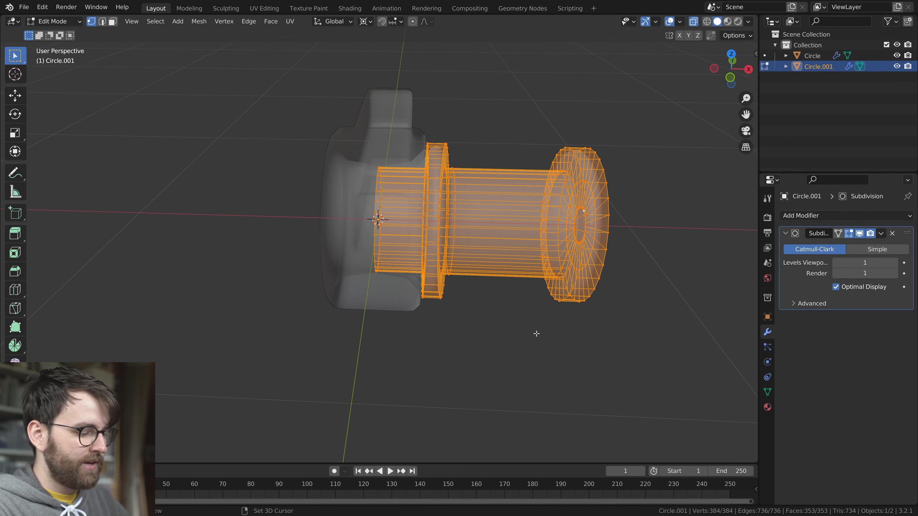
Duplicate the pin half and rotate the copy 180° about the Y axis to complete the pin
key("shift+d")
key("r")
key("x")
type("y")
type("180")
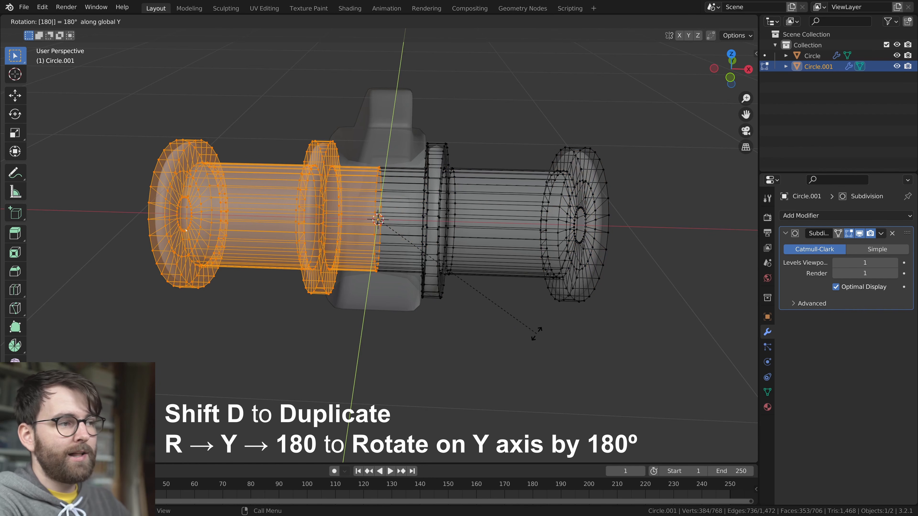
key("Return")
middle_click_drag(536, 334, 492, 312)
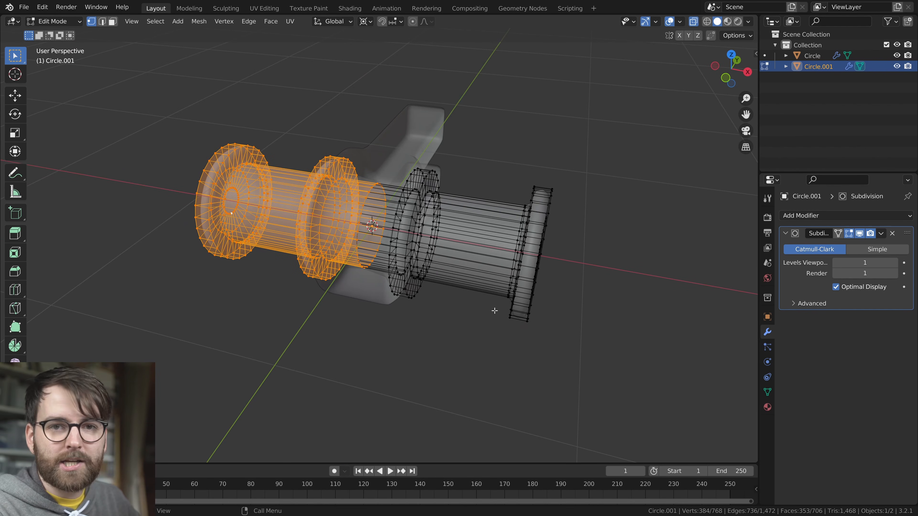
mouse_move(494, 311)
middle_mouse_down()
mouse_move(451, 322)
mouse_move(479, 304)
middle_mouse_up()
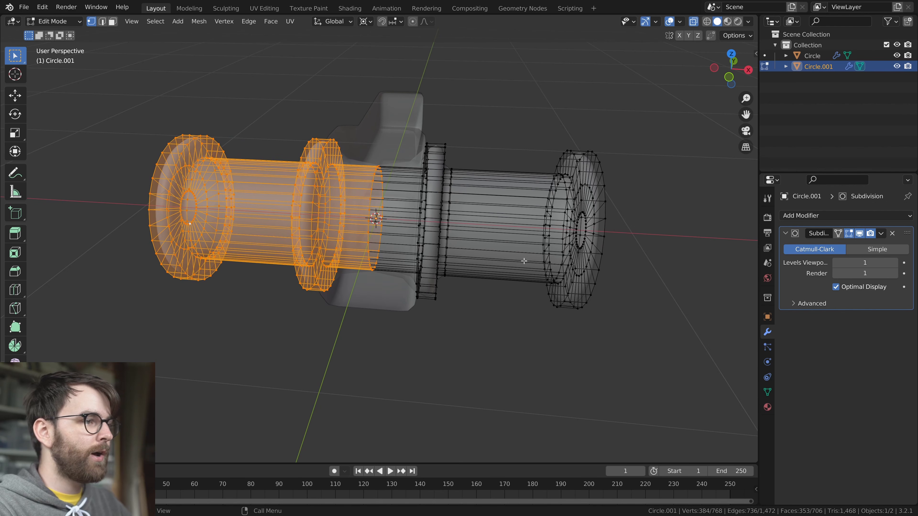
Merge all vertices of the two pin halves by distance, and return to Object Mode with nothing selected
key("a")
right_click(481, 145)
mouse_move(435, 328)
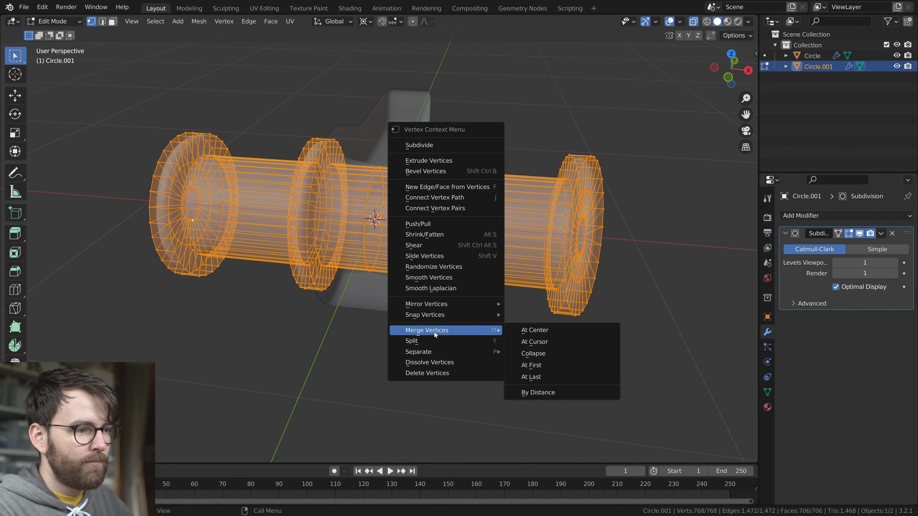
left_click(542, 393)
key("Tab")
middle_click_drag(457, 334, 347, 274)
key("alt+a")
Annotate rough box outlines on both sides of the joint and erase the drawing
left_click(286, 252)
middle_click_drag(285, 253, 556, 321)
middle_click_drag(452, 249, 469, 222)
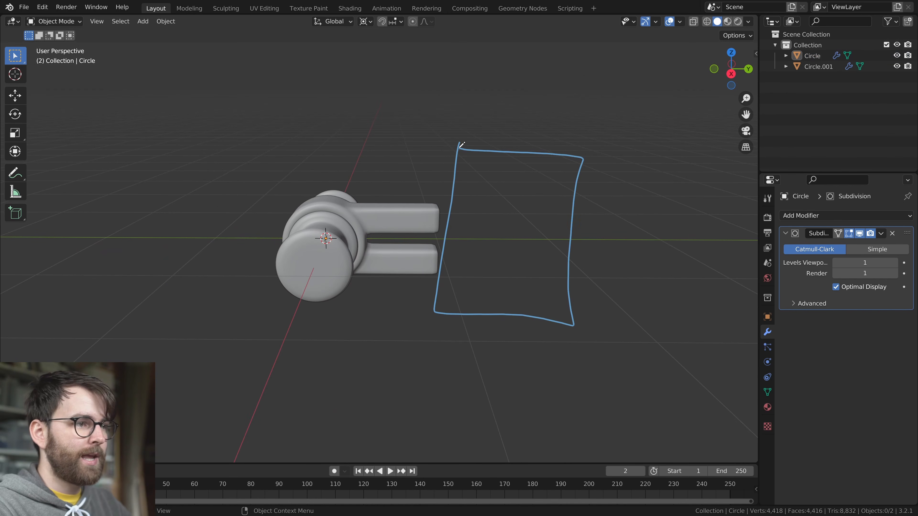
middle_click_drag(461, 145, 437, 210)
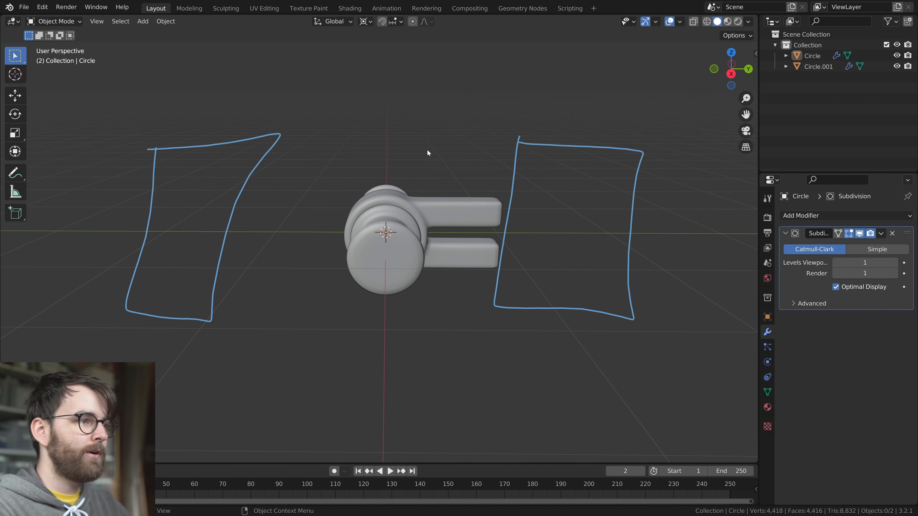
right_click_drag(323, 290, 386, 294)
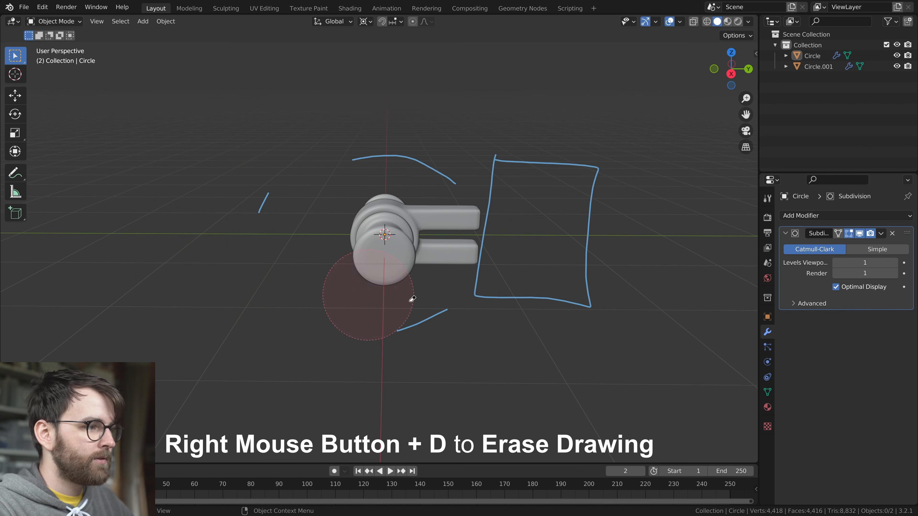
Duplicate the forked ring along X onto one side of the pin, and duplicate that copy about -0.92 m along X onto the other side
left_click(496, 248)
mouse_move(495, 248)
middle_mouse_down()
mouse_move(488, 281)
mouse_move(541, 285)
mouse_move(517, 303)
middle_mouse_up()
key("KP_7")
key("shift+d")
key("x")
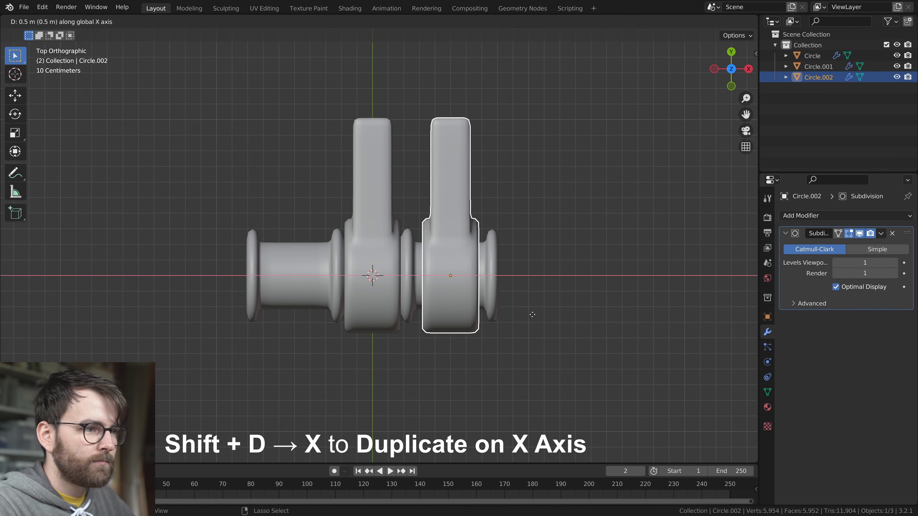
left_click(530, 318)
key("shift+d")
key("x")
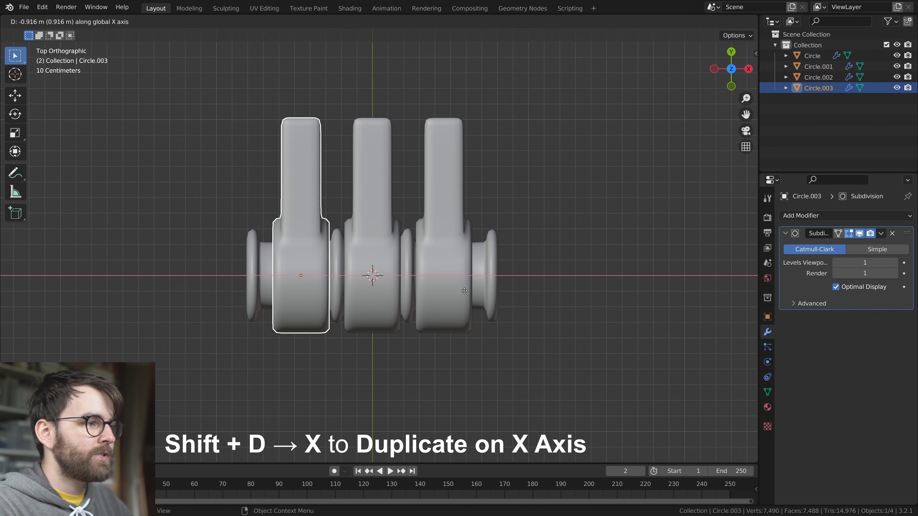
scroll(563, 296, "up", 2)
Move the pin's end flange on the negative X side inward along X, close to the outer ring
left_click(543, 289)
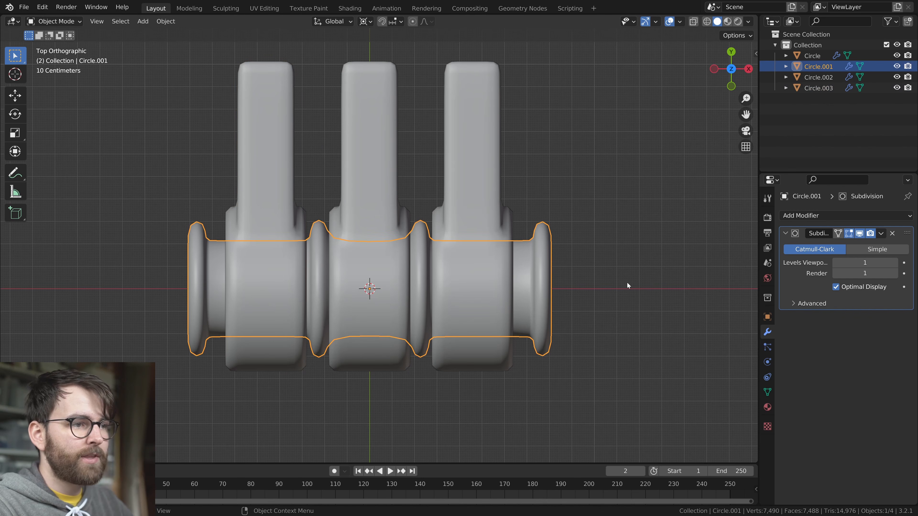
key("Tab")
key("alt+z")
left_click_drag(137, 191, 261, 383)
key("alt+z")
key("g")
key("x")
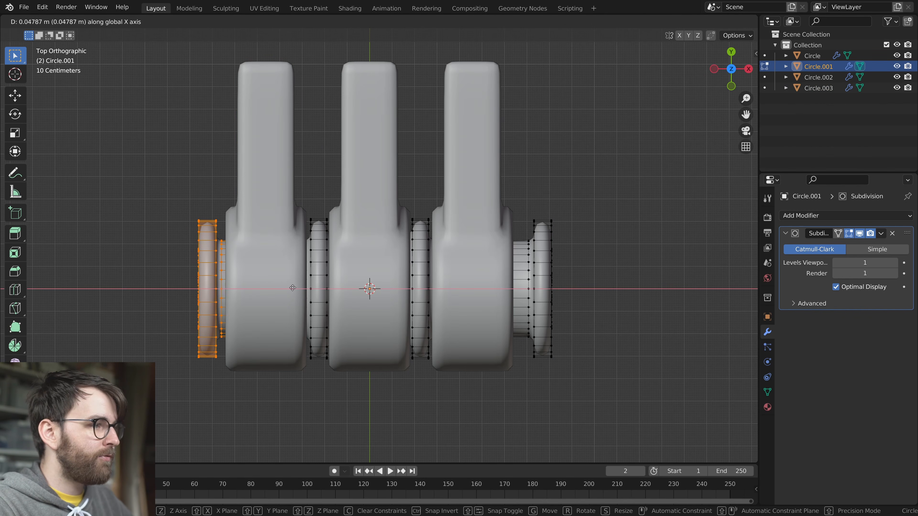
left_click(295, 288)
Move the pin's opposite end flange about -0.065 m along X toward its outer ring
key("g")
key("x")
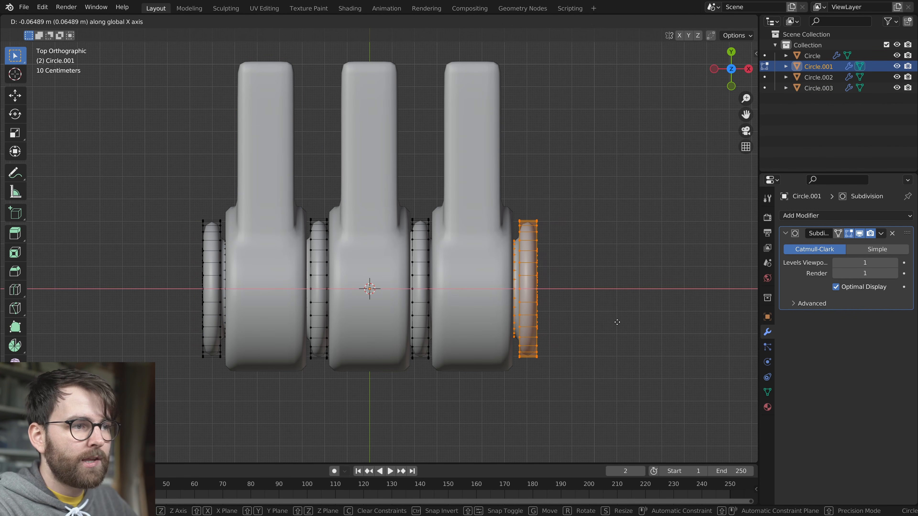
left_click(615, 322)
middle_click_drag(617, 320, 527, 249)
key("Tab")
Try rotating the two outer forked rings about the X axis
left_click(467, 282)
scroll(497, 282, "up", 2)
left_click(506, 164, "shift")
key("r")
key("x")
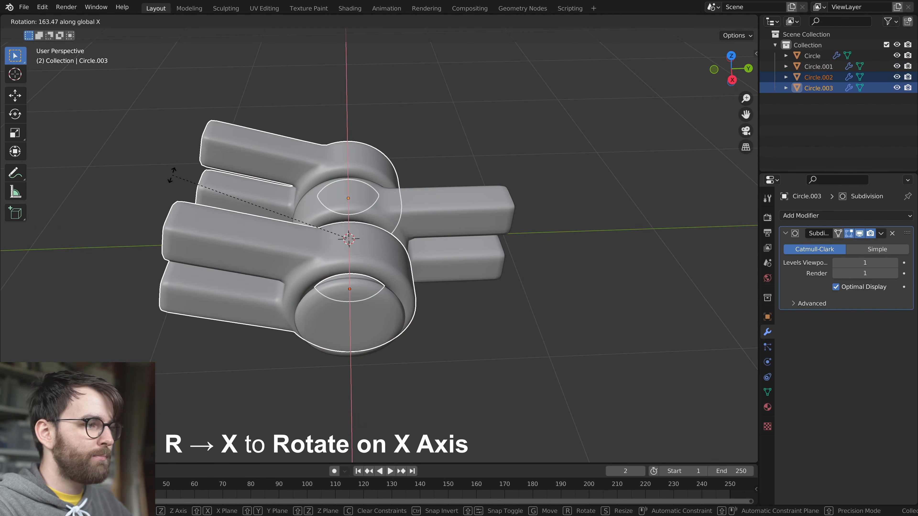
left_click(135, 234)
scroll(471, 269, "down", 4)
middle_click_drag(471, 269, 441, 244)
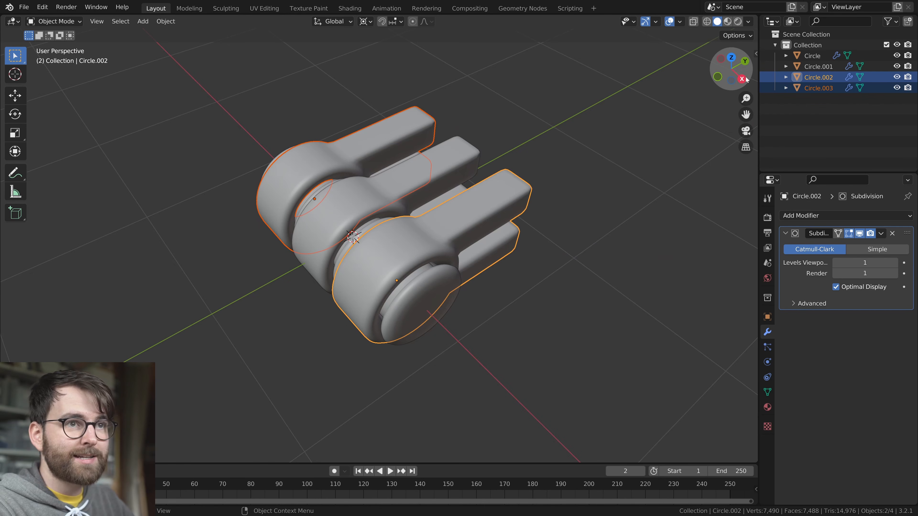
Rotate the two outer forked rings in the right orthographic view until their prongs point opposite the middle ring's
key("KP_3")
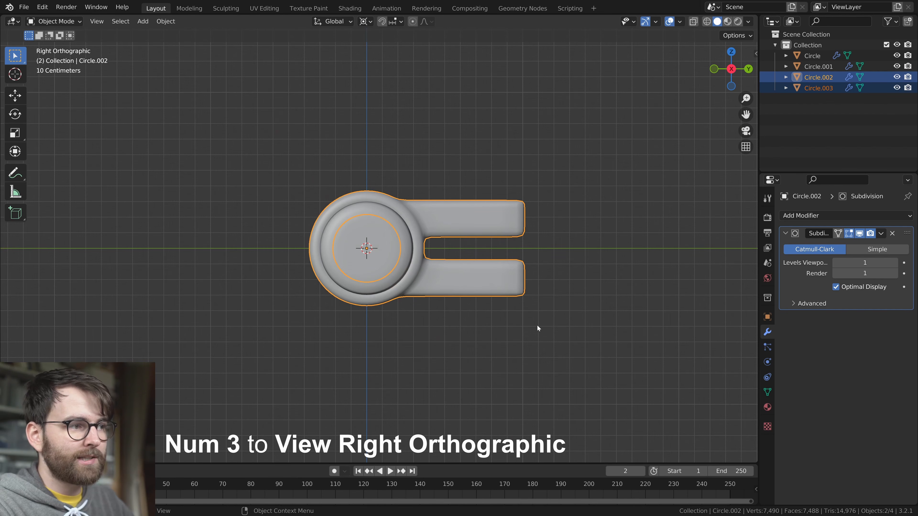
scroll(537, 325, "up", 2)
key("r")
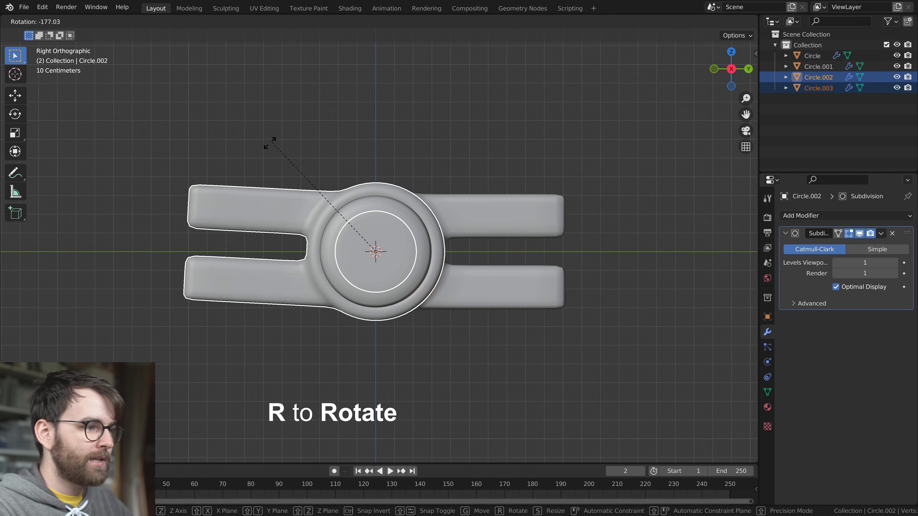
left_click(258, 147)
Add a cube at the joint's centre and scale it down
middle_click_drag(314, 156, 434, 322)
left_click(551, 291)
key("shift+a")
mouse_move(359, 201)
left_click(402, 200)
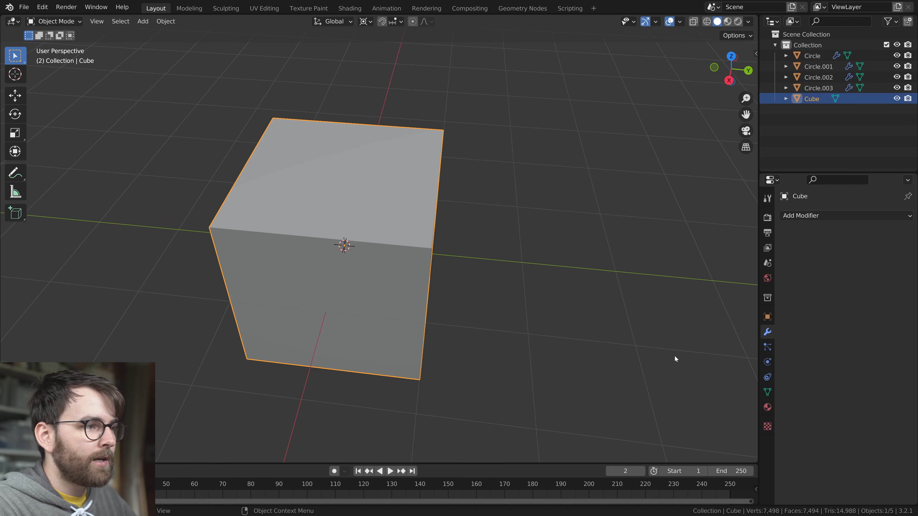
key("s")
left_click(538, 304)
Move the cube along Y onto the ends of the middle ring's prongs
key("g")
key("y")
left_click(489, 298)
middle_click_drag(490, 298, 466, 277)
Add a Bevel modifier with a 0.054 m amount and 4 segments to the cube, and shade it smooth
left_click(806, 216)
left_click(708, 256)
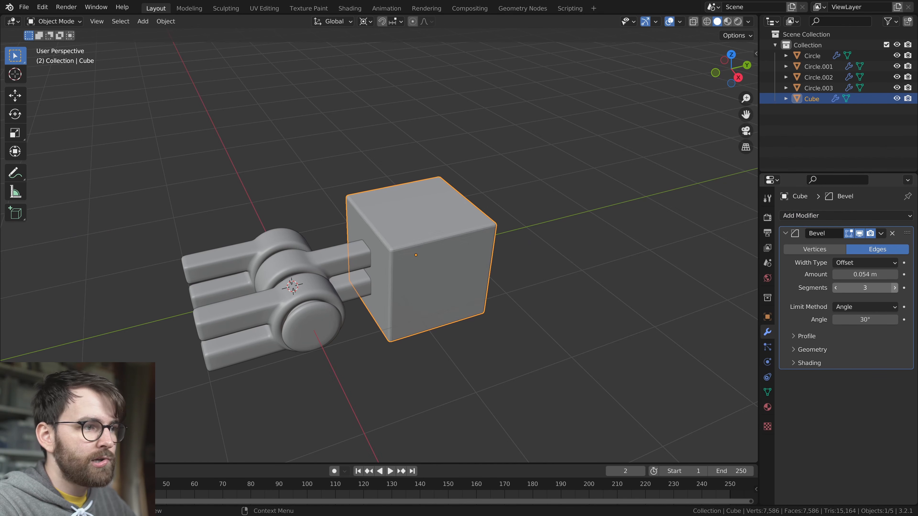
scroll(495, 260, "up", 3)
right_click(467, 219)
left_click(469, 218)
Try scaling the whole cube mesh around the 3D cursor in Edit Mode
scroll(506, 257, "up", 3)
middle_click_drag(506, 257, 482, 312)
scroll(603, 286, "down", 4)
key("Tab")
key("s")
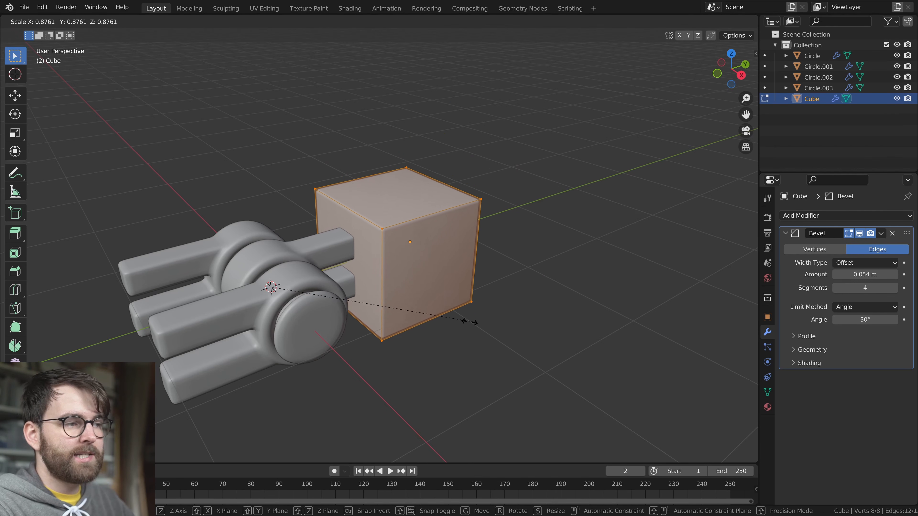
left_click(500, 312)
Set the transform pivot point to Median Point
left_click(369, 22)
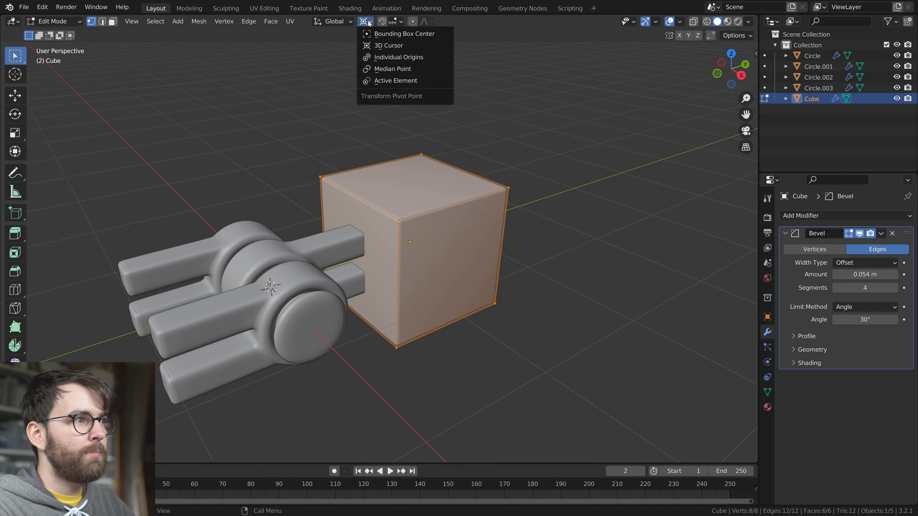
left_click(397, 47)
middle_click_drag(593, 318, 618, 319)
scroll(618, 319, "up", 1)
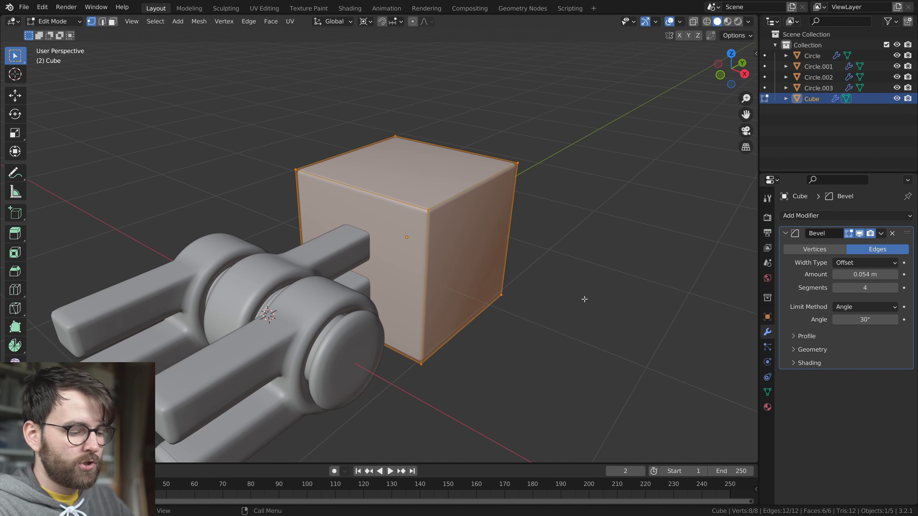
key("period")
key("period")
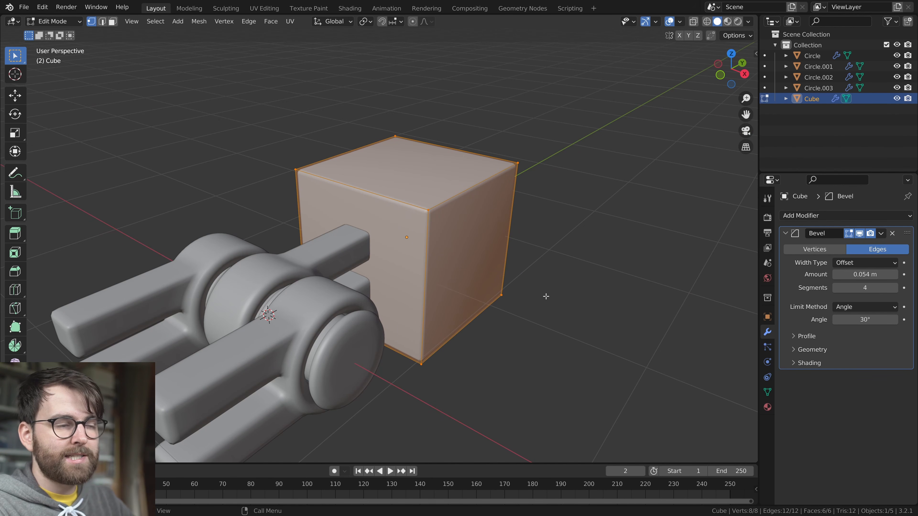
Set the transform pivot point to Median Point and try scaling the whole cube mesh
key("period")
key("period")
key("period")
key("period")
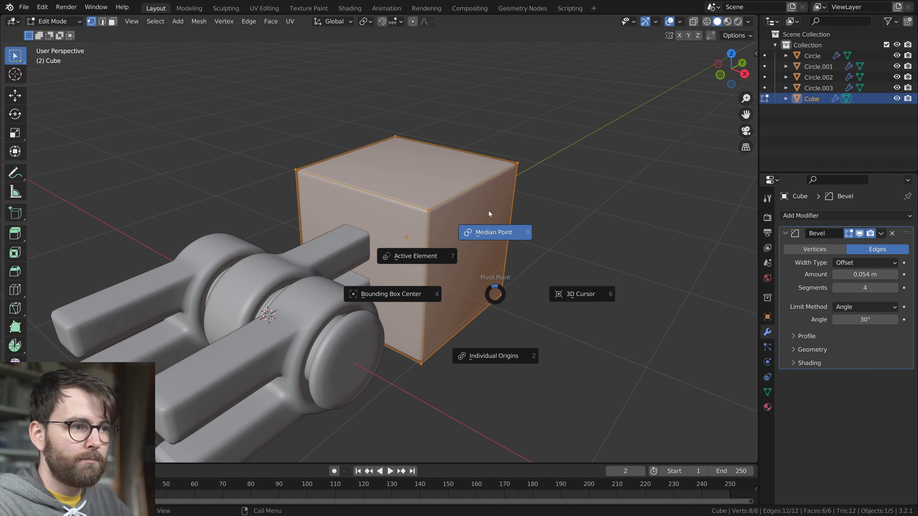
left_click(499, 219)
key("s")
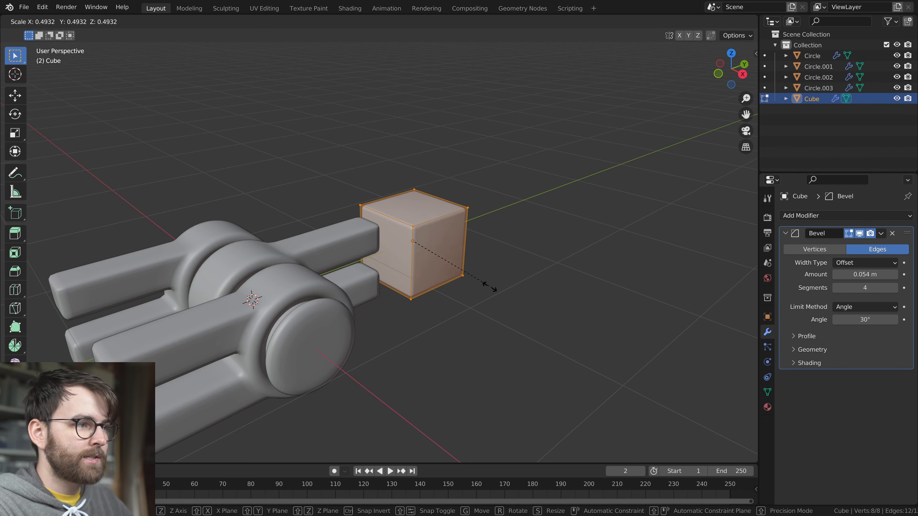
left_click(492, 285)
Set the pivot point to 3D Cursor and try scaling the cube mesh around it
key("period")
left_click(582, 332)
key("s")
right_click(507, 315)
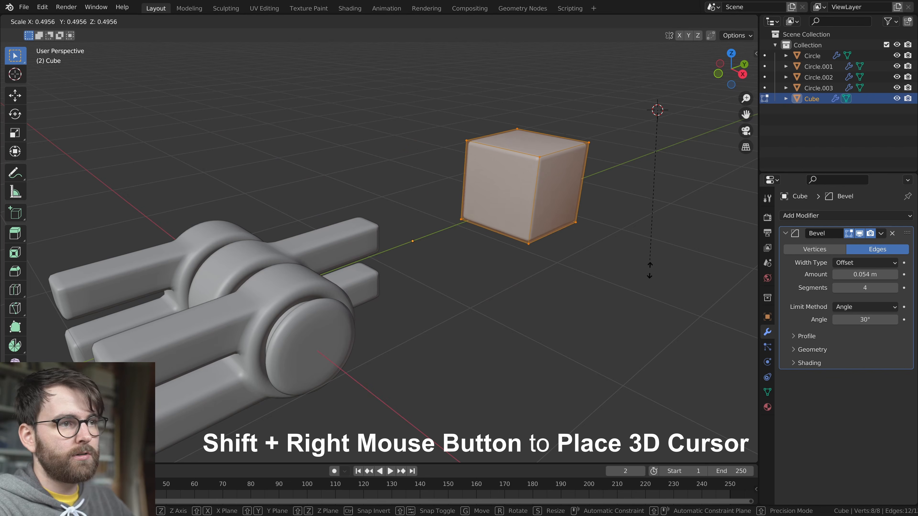
Place the 3D cursor freely in the viewport and try transforming the cube mesh around its new positions
right_click(646, 275)
key("s")
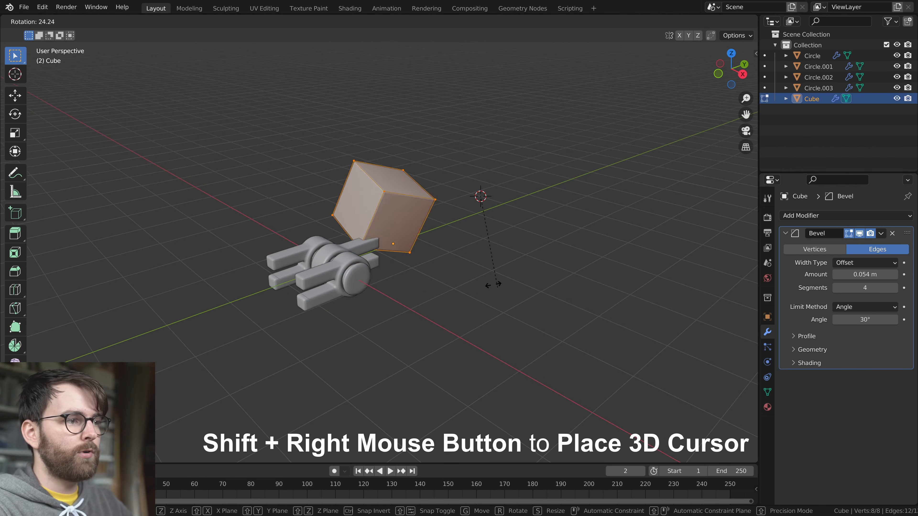
right_click(538, 314)
right_click(108, 126, "shift")
key("r")
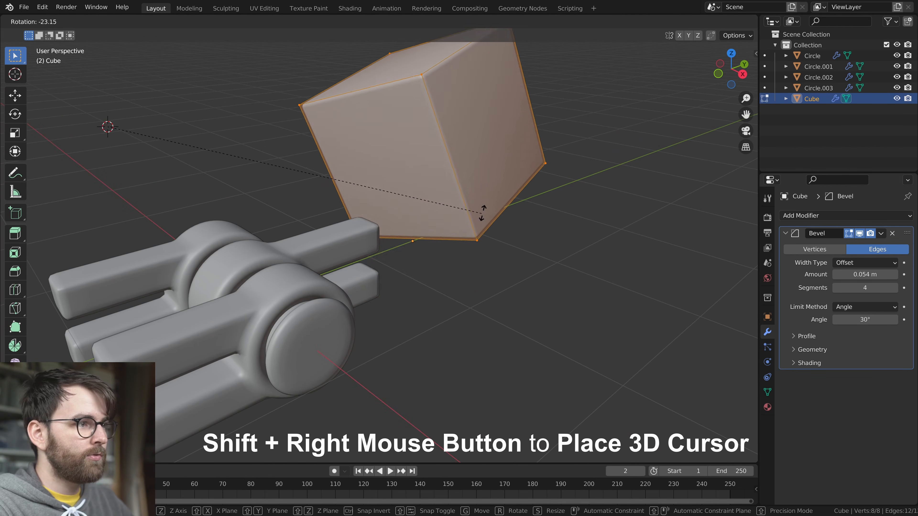
right_click(392, 386)
Set the pivot point to Median Point, resize the cube mesh and stretch it along Y into a longer block
scroll(412, 312, "down", 3)
key("period")
left_click(526, 281)
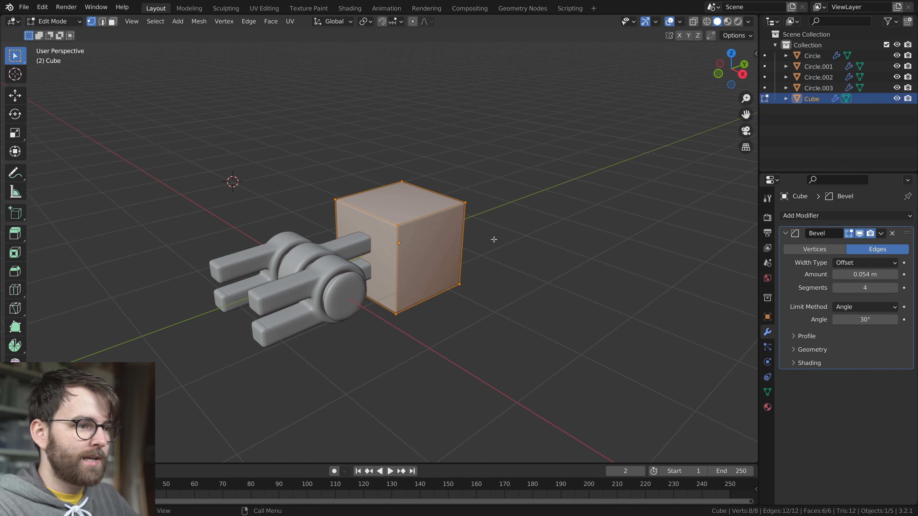
scroll(526, 267, "up", 3)
key("s")
left_click(587, 322)
middle_click_drag(592, 321, 553, 312)
key("s")
key("y")
left_click(553, 321)
Add a second cube within the block's mesh, slightly larger than the block's cross-section, and flatten it along Y into a band
key("shift+a")
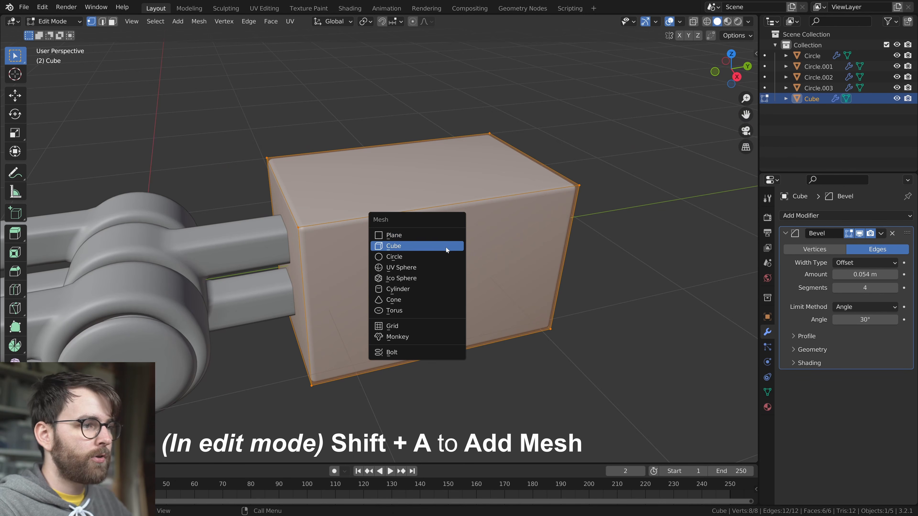
left_click(445, 246)
key("s")
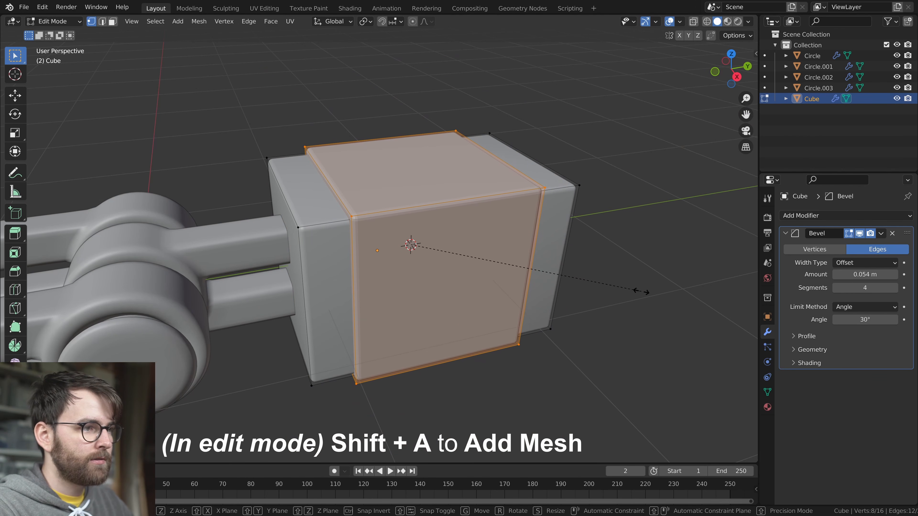
key("y")
left_click(469, 283)
Duplicate the band about 0.8 m along Y near the block's other end, and scale both bands narrower along Y around their own centers
middle_click_drag(469, 283, 428, 306)
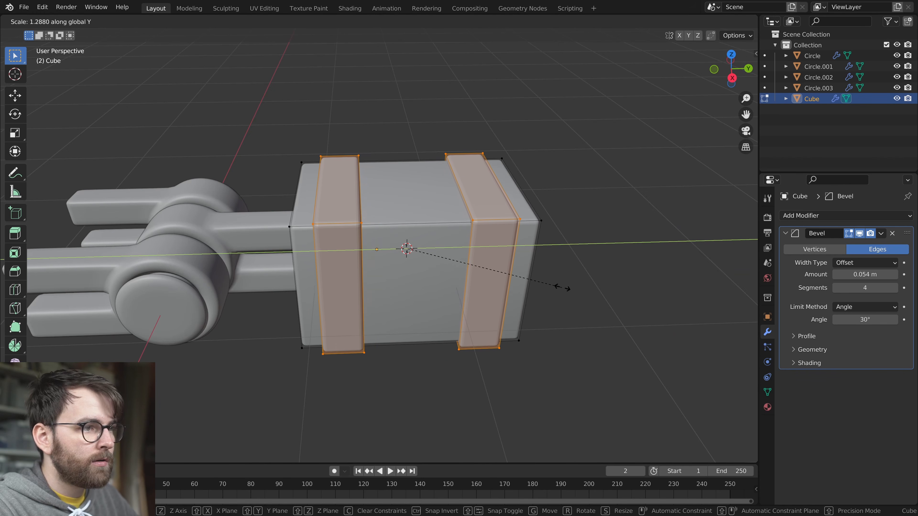
right_click(567, 287)
key("period")
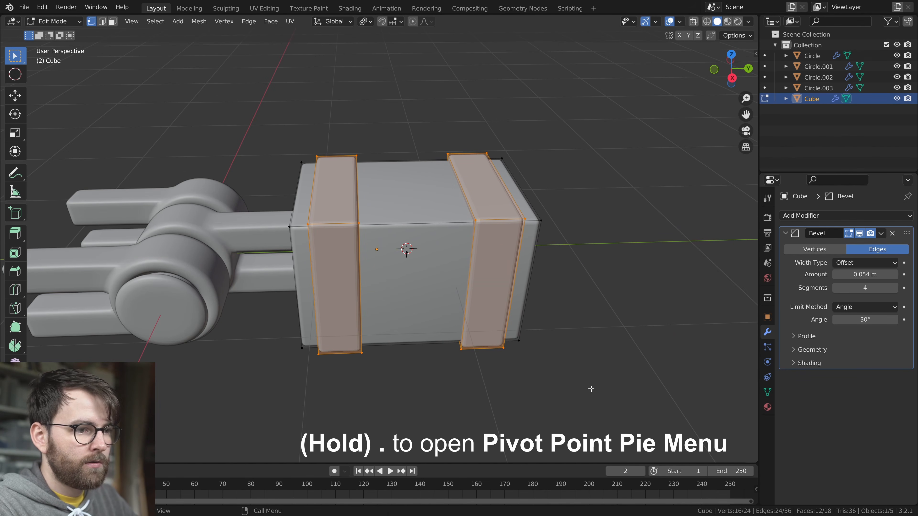
key("s")
key("y")
left_click(526, 321)
Return to Object Mode, shade the banded block smooth and set its origin to its geometry
middle_click_drag(526, 320, 461, 231)
key("Tab")
right_click(461, 230)
left_click(460, 230)
middle_click_drag(499, 292, 549, 300)
right_click(473, 230)
mouse_move(437, 267)
left_click(581, 280)
scroll(542, 277, "down", 3)
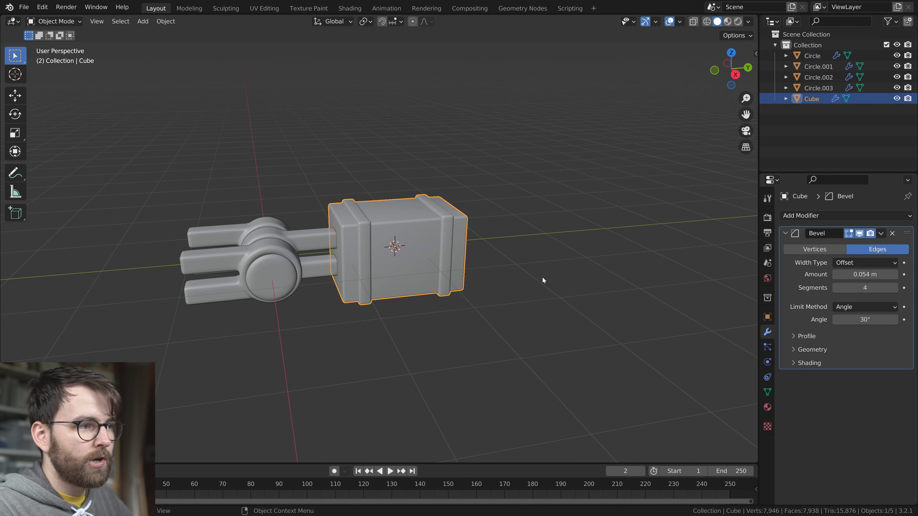
Widen the block and its bands along X in Edit Mode
left_click(430, 223)
middle_click_drag(528, 252, 563, 271)
key("Tab")
key("s")
key("x")
left_click(519, 325)
key("Tab")
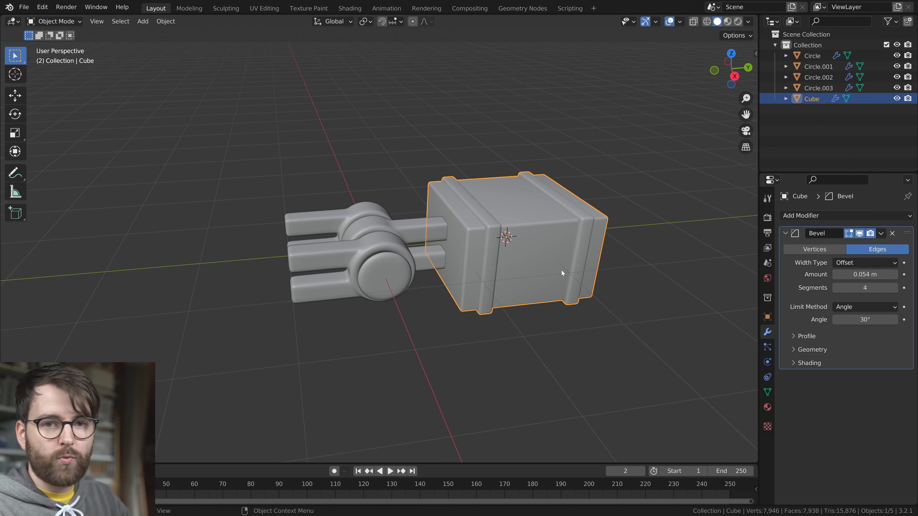
Snap the 3D cursor to the hinge's flanged pin
left_click(394, 266)
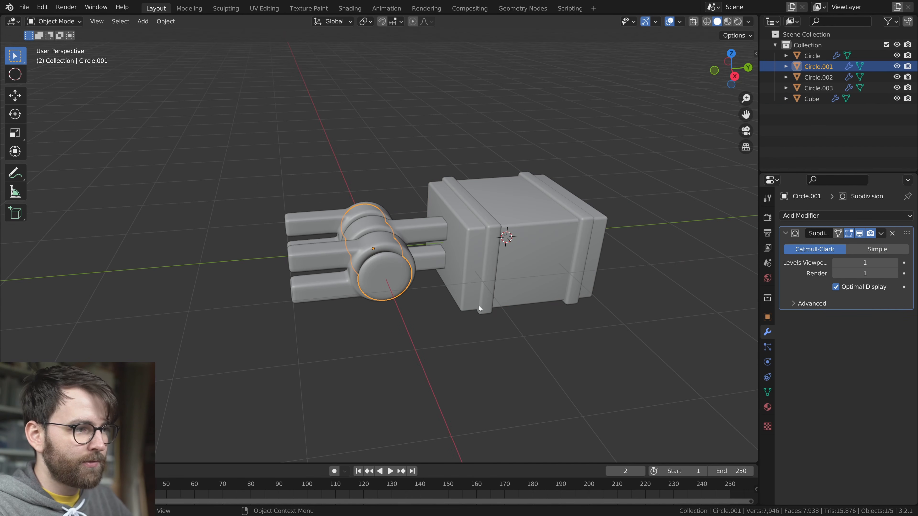
middle_click_drag(478, 304, 528, 195)
key("shift+s")
left_click(537, 297)
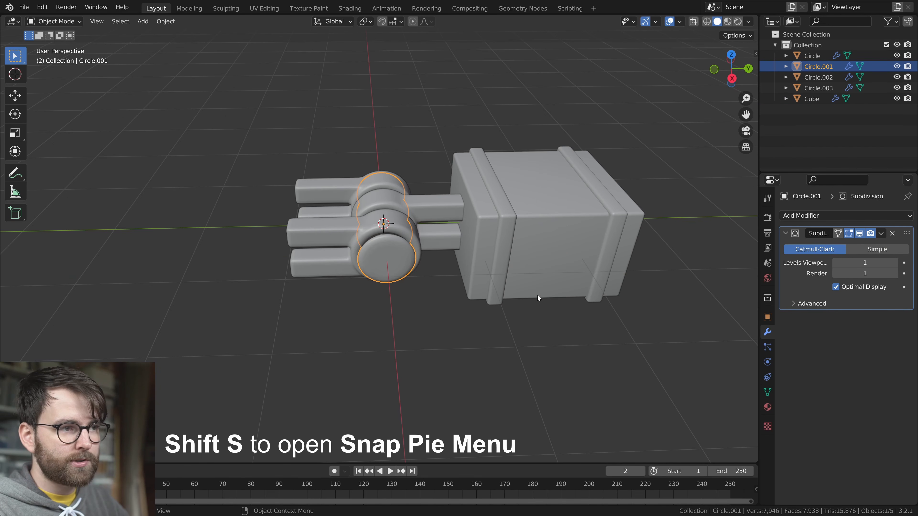
Set the pivot point to 3D Cursor, duplicate the block and rotate the copy half a turn around Z onto the outer rings' prongs
left_click(551, 213)
left_click(365, 21)
key("period")
key("s")
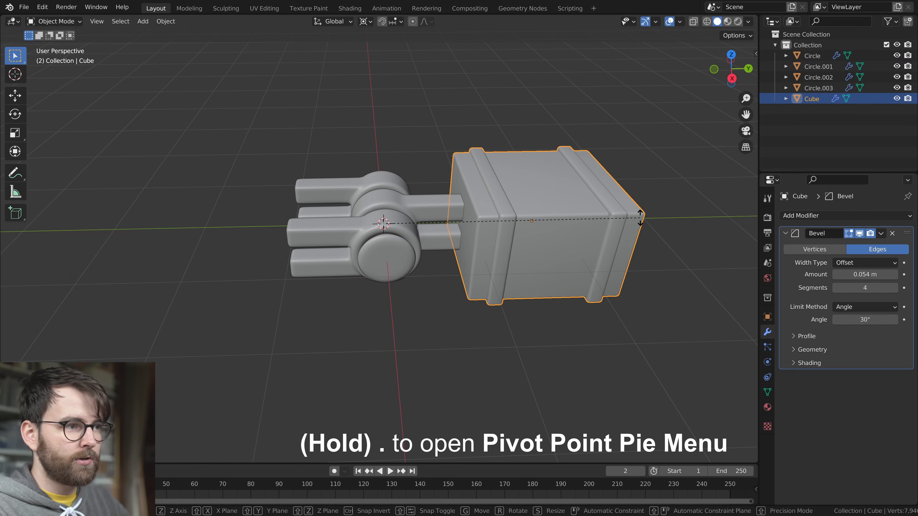
key("Escape")
key("shift+d")
key("r")
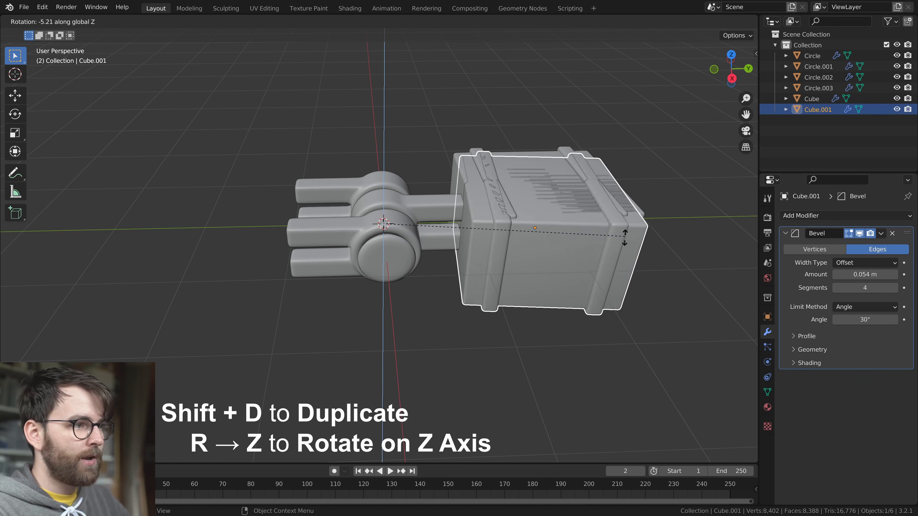
key("z")
scroll(418, 274, "down", 2)
left_click(459, 299)
Set the pivot point to 3D Cursor and try rotating the middle ring together with its block
middle_click_drag(460, 299, 322, 300)
key("period")
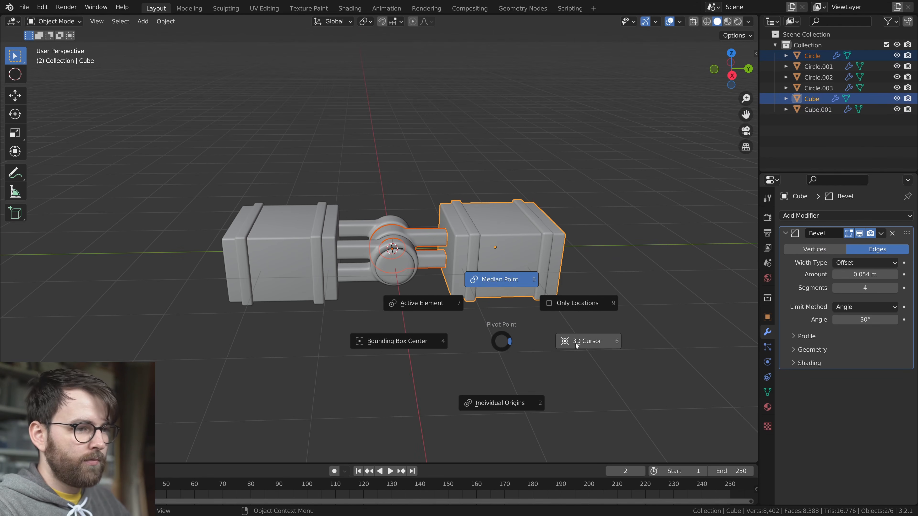
left_click(573, 342)
key("r")
key("Escape")
Delete the original block attached to the middle ring's prongs
left_click(228, 168)
middle_click_drag(227, 169, 470, 237)
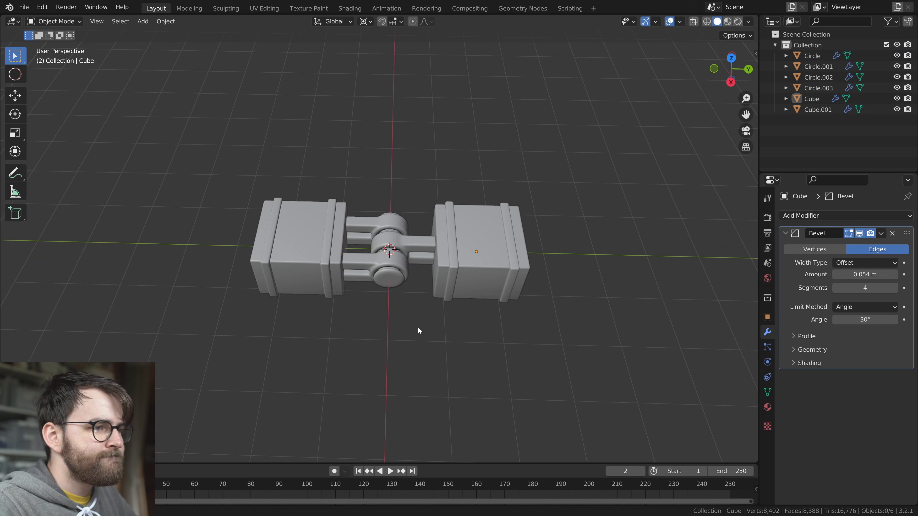
key("x")
left_click(500, 214)
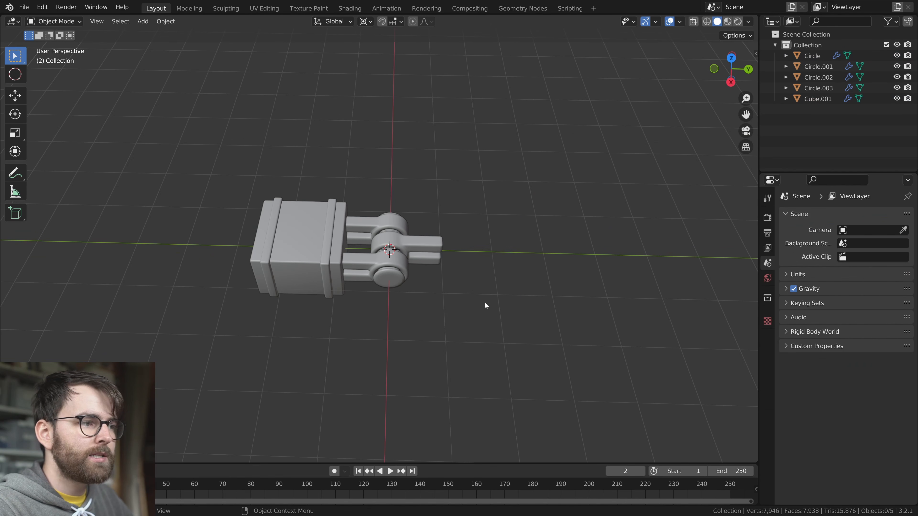
Snap the 3D cursor to the center of the remaining block
middle_click_drag(485, 302, 426, 217)
left_click(394, 202)
key("shift+s")
left_click(409, 342)
Invert the selection to the four hinge parts, duplicate them and rotate the copies -180° around Z onto the block's other end
key("ctrl+i")
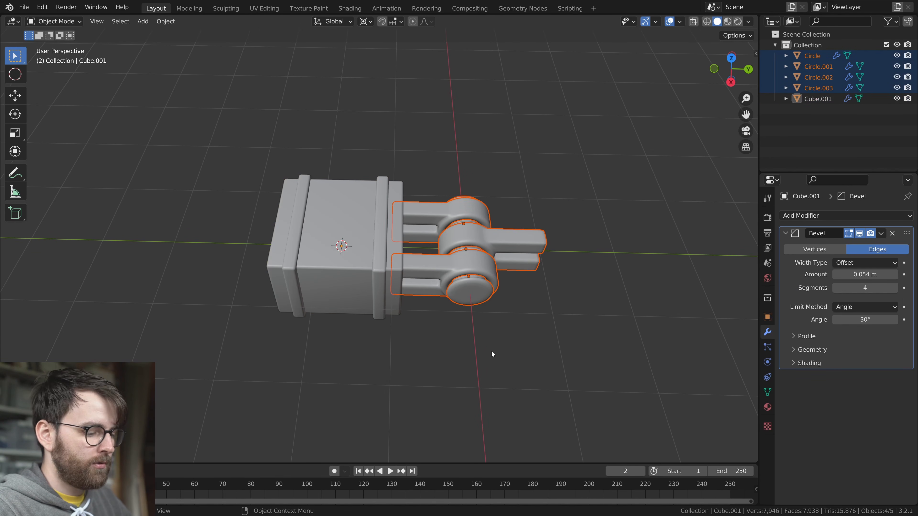
key("shift+d")
key("r")
key("z")
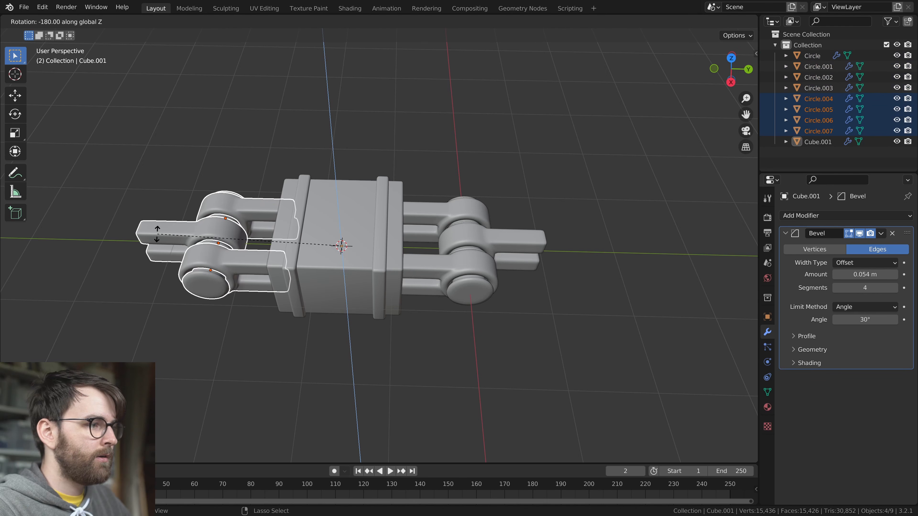
key("alt+a")
middle_click_drag(410, 294, 462, 270)
scroll(484, 253, "down", 2)
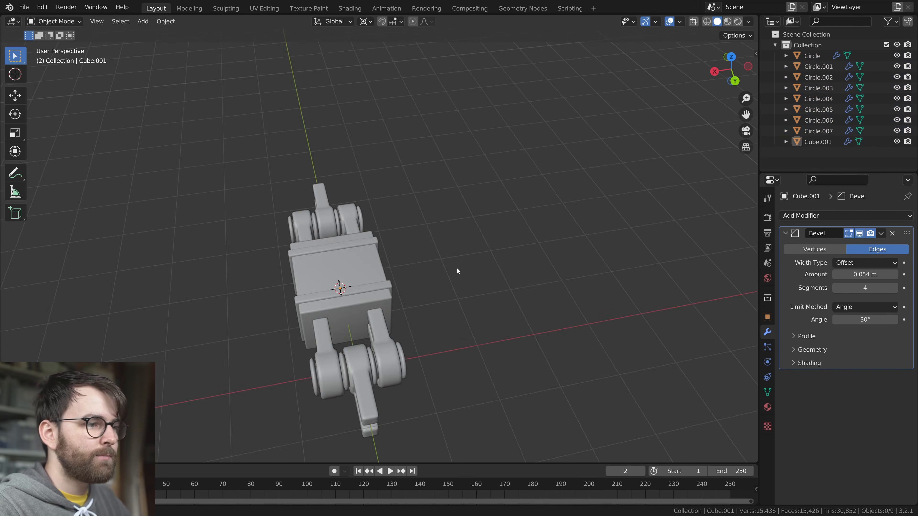
Move the whole assembly along negative Y, return the 3D cursor to the world origin and deselect everything
key("a")
key("g")
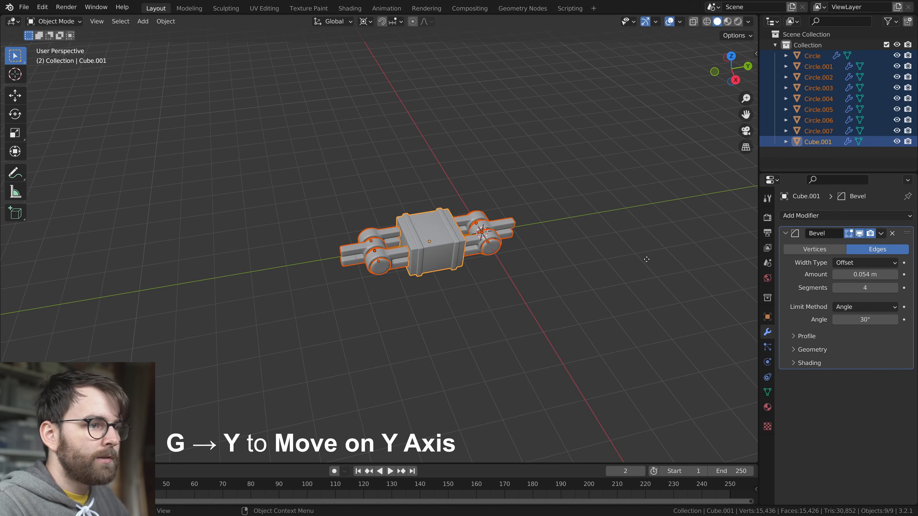
key("y")
left_click(338, 282)
key("alt+a")
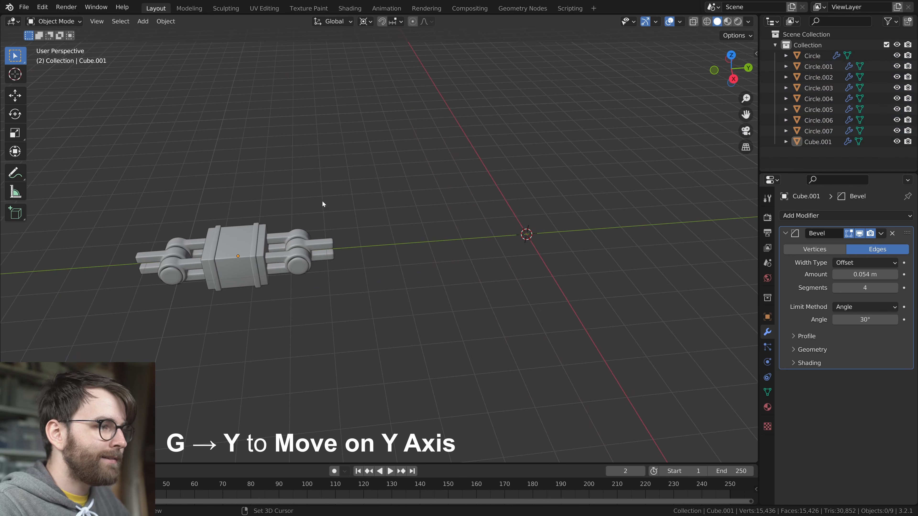
Add a mesh circle at the world origin and rotate its vertices 90° around X in Edit Mode
key("shift+a")
mouse_move(322, 201)
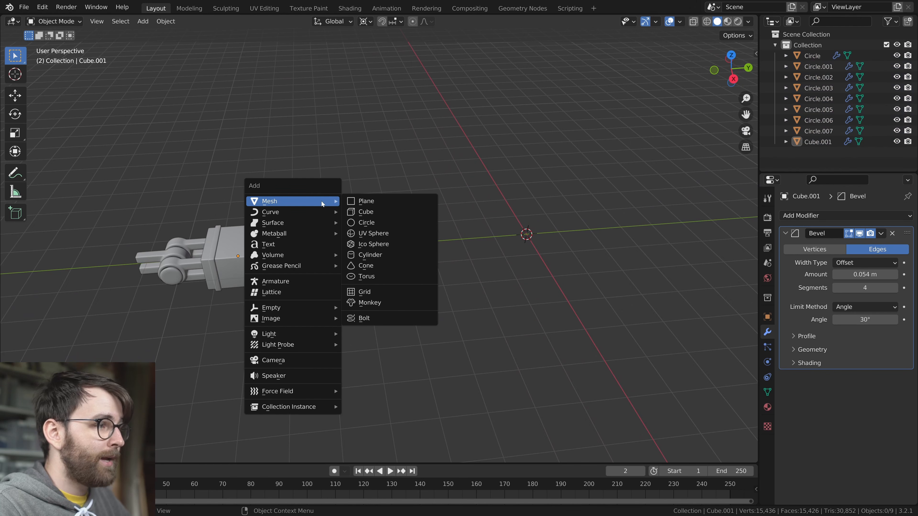
left_click(376, 222)
scroll(636, 331, "up", 3)
middle_click_drag(570, 293, 381, 295, "shift")
key("Tab")
left_click(546, 297)
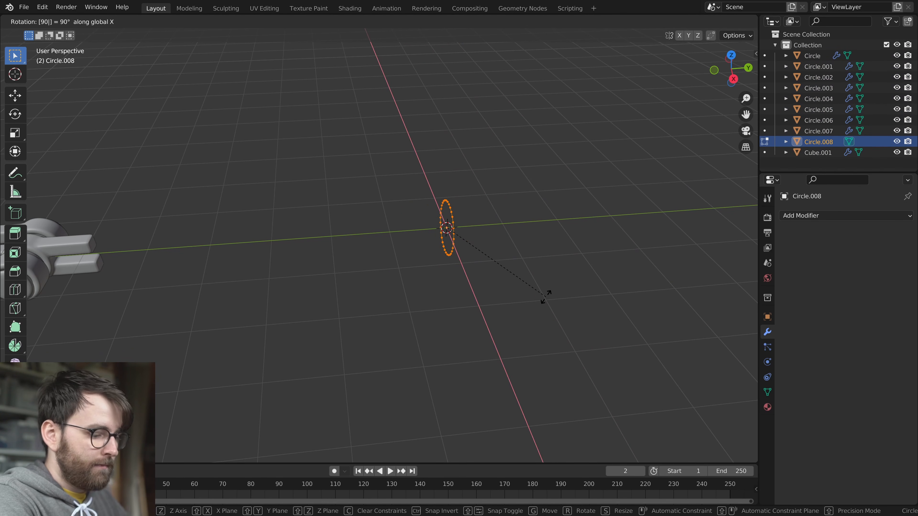
key("Return")
Move the circle object along Y onto the ends of the nearest middle ring's prongs
middle_click_drag(537, 279, 635, 271, "shift")
key("Tab")
key("g")
key("y")
left_click(288, 297)
Extrude the circle along Y into a long tube reaching back to the world origin
key("Tab")
key("e")
key("y")
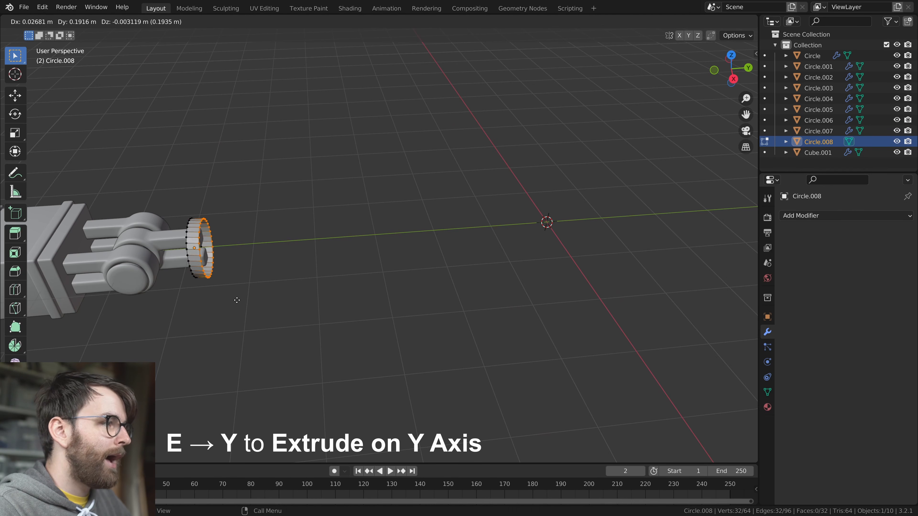
scroll(575, 270, "down", 4)
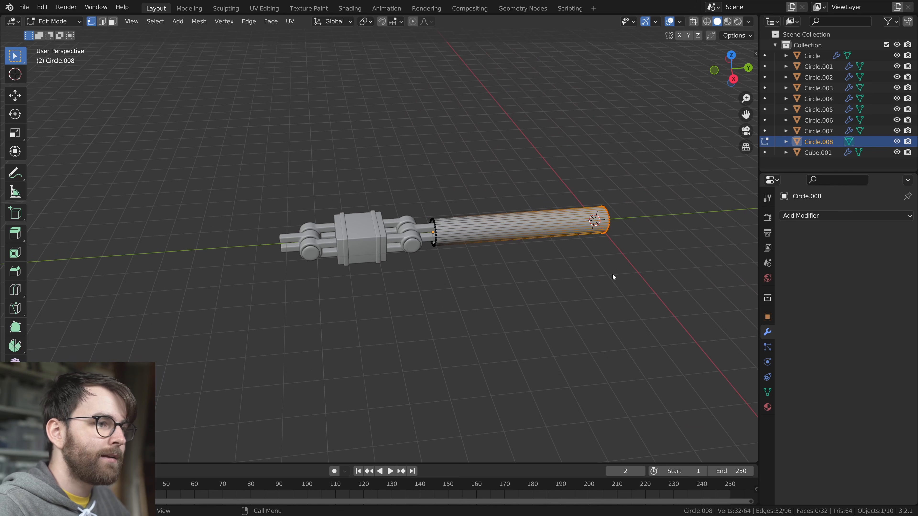
Move all objects together further along negative Y
key("Tab")
key("a")
key("g")
key("y")
left_click(355, 267)
Lengthen the tube by selecting its far end ring in X-ray view and moving it along Y to the world origin
left_click(346, 243)
key("Tab")
key("alt+z")
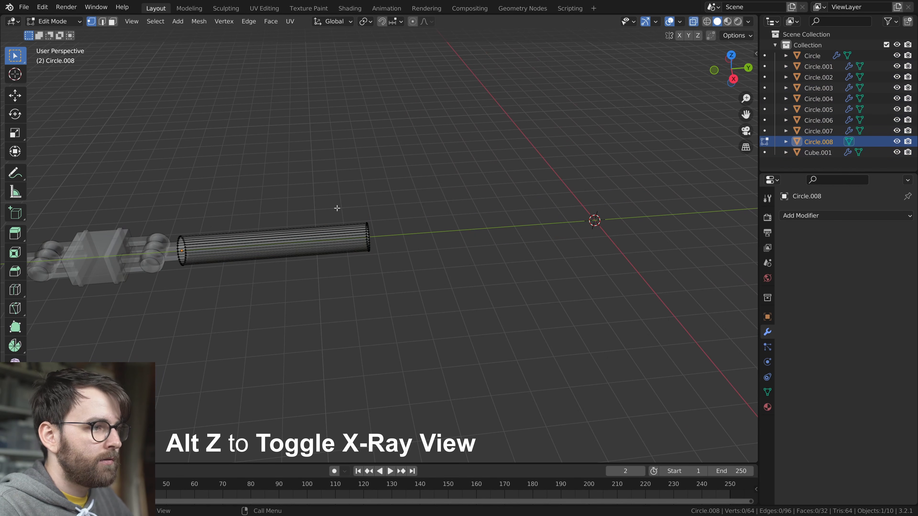
left_click_drag(328, 191, 424, 349)
key("g")
key("y")
left_click(653, 326)
key("alt+z")
middle_click_drag(479, 301, 546, 297)
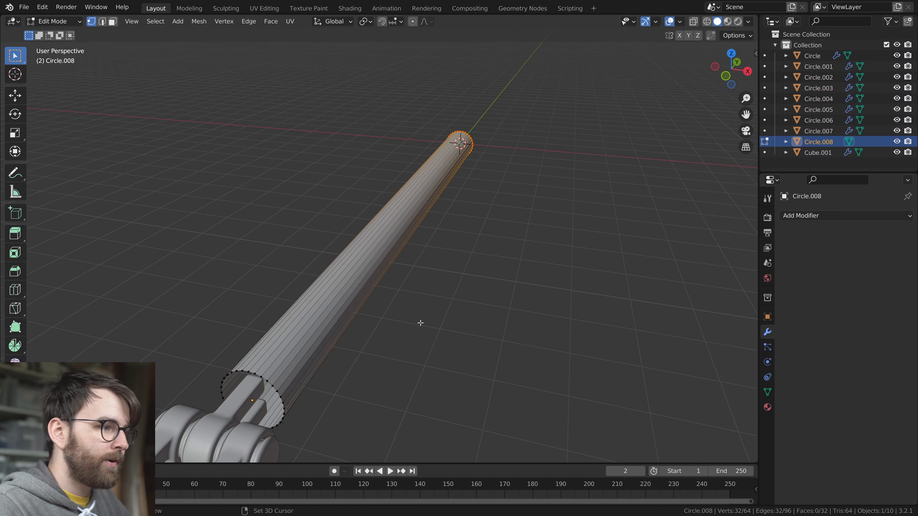
middle_click_drag(430, 320, 480, 272, "shift")
Fill both open ends of the tube with faces
key("Tab")
scroll(465, 270, "up", 4)
scroll(465, 270, "down", 3)
key("Tab")
key("a")
key("f")
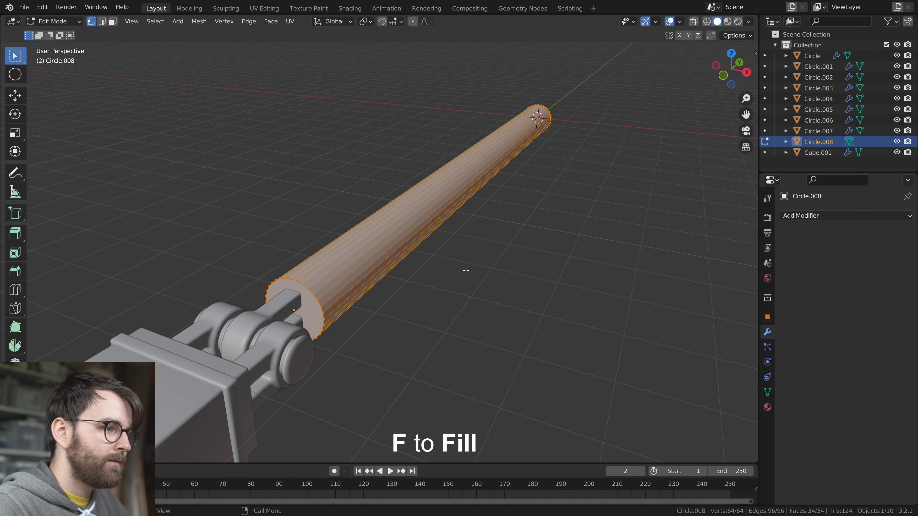
key("Tab")
Add a Bevel modifier with a 0.053 m amount and 4 segments to the tube, and shade it smooth
scroll(465, 270, "up", 3)
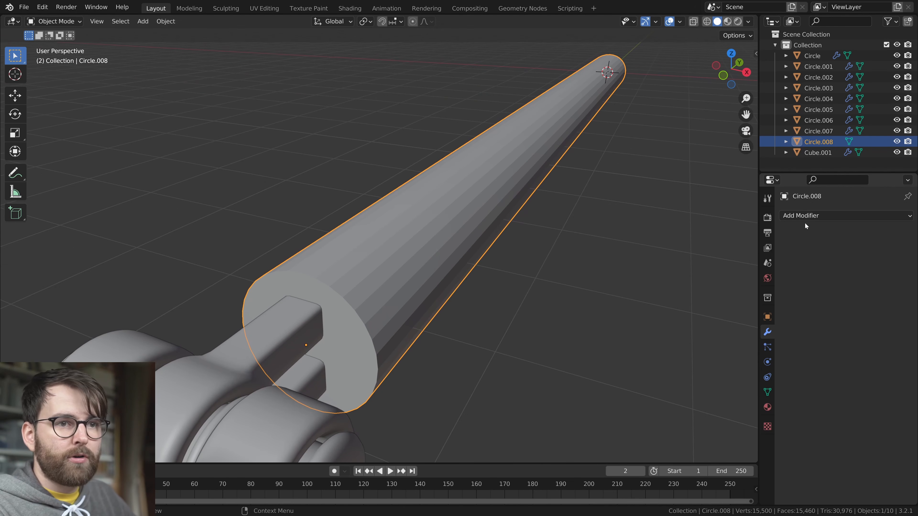
left_click(799, 216)
left_click(723, 259)
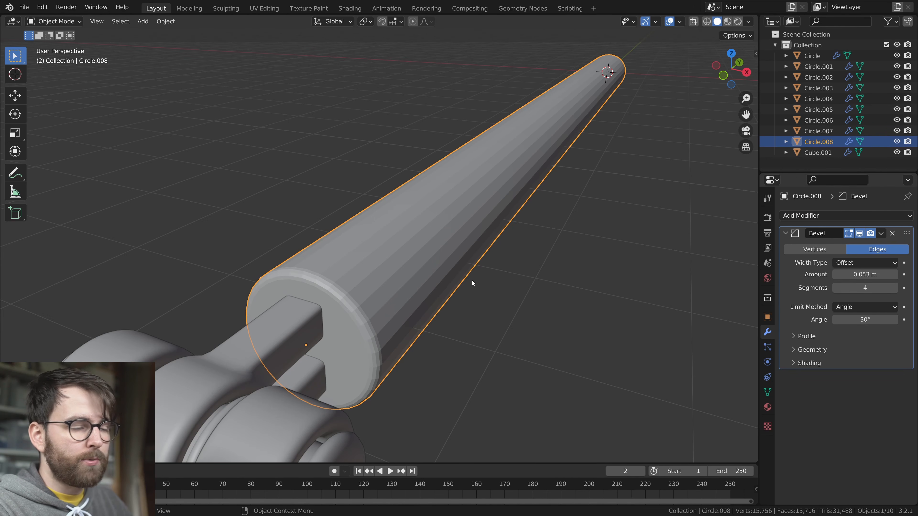
right_click(494, 267)
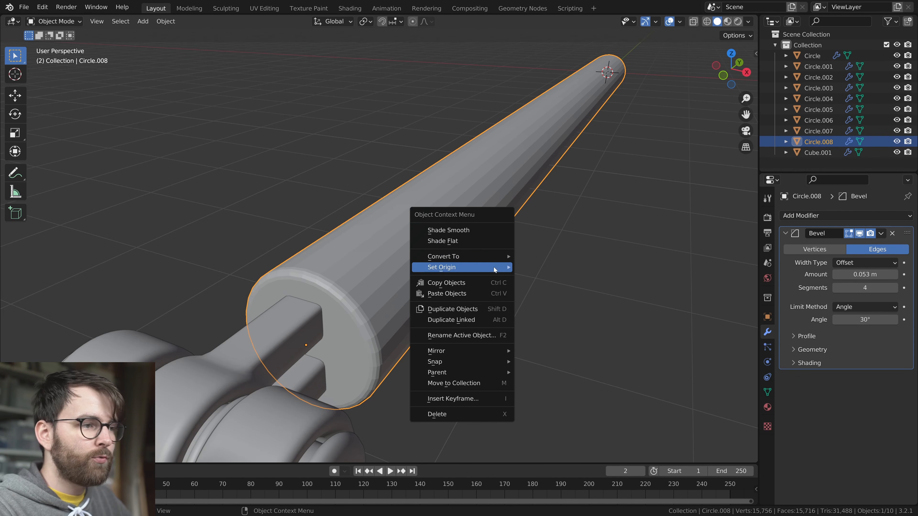
left_click(482, 232)
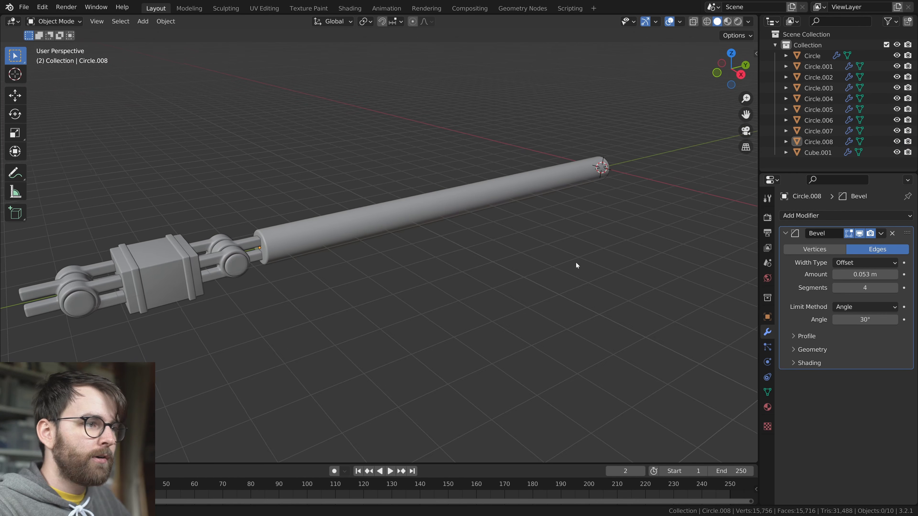
middle_click_drag(576, 263, 556, 268)
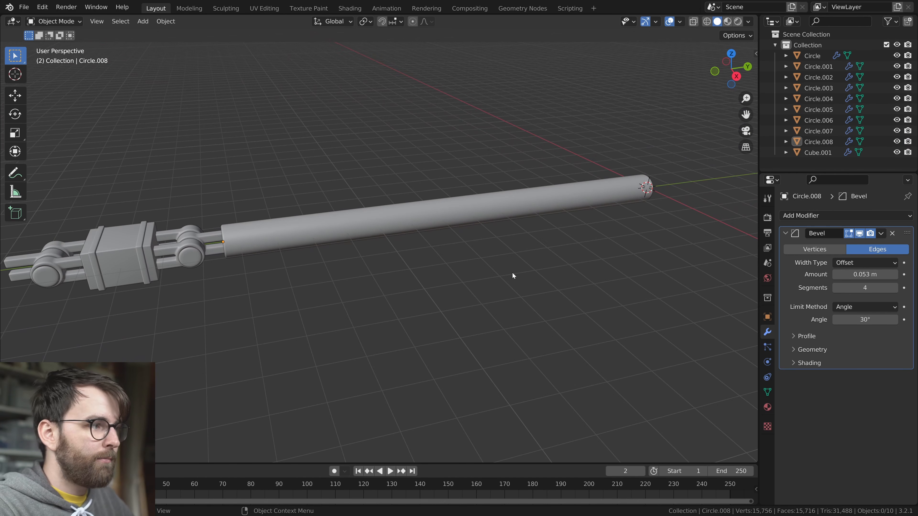
Hide the tube's Bevel modifier in the viewport and enable Auto Smooth at 30° for its normals
scroll(534, 273, "up", 5)
left_click(457, 238)
middle_click_drag(457, 235, 400, 205)
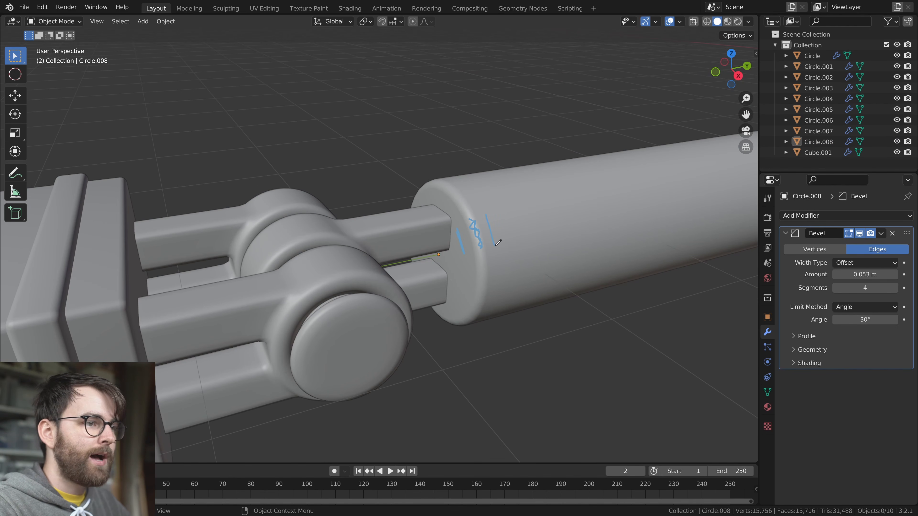
left_click(859, 234)
left_click(767, 392)
left_click(835, 438)
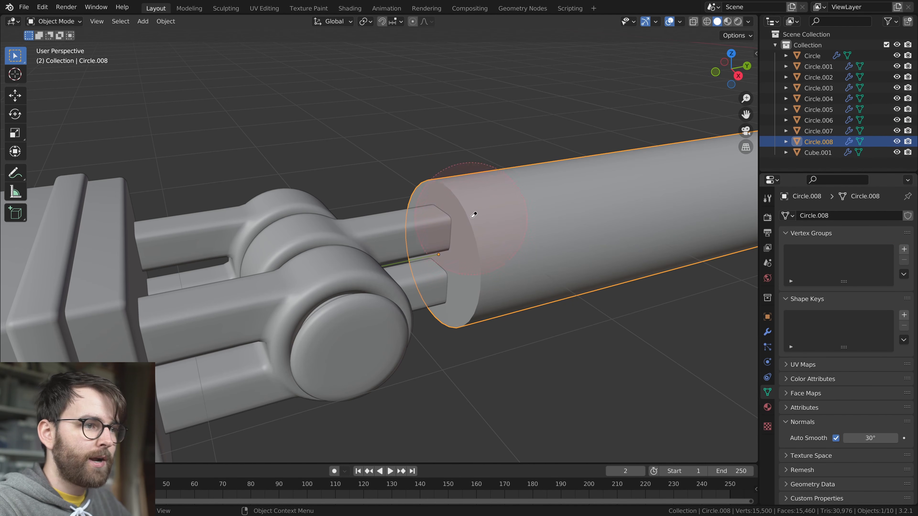
Turn off Auto Smooth for the tube and show its Bevel modifier in the viewport again
left_click(835, 438)
left_click(767, 333)
scroll(431, 231, "down", 6)
scroll(505, 242, "up", 4)
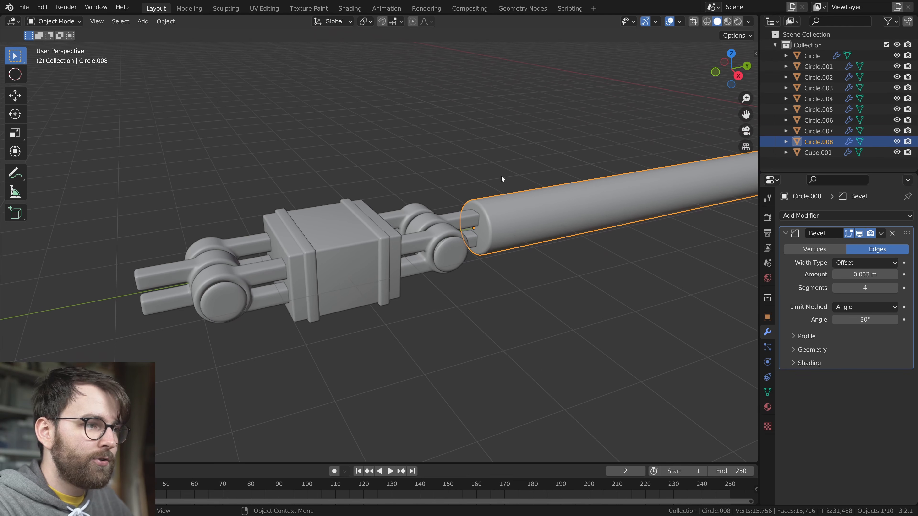
scroll(471, 177, "up", 2)
left_click(484, 258)
left_click(556, 208)
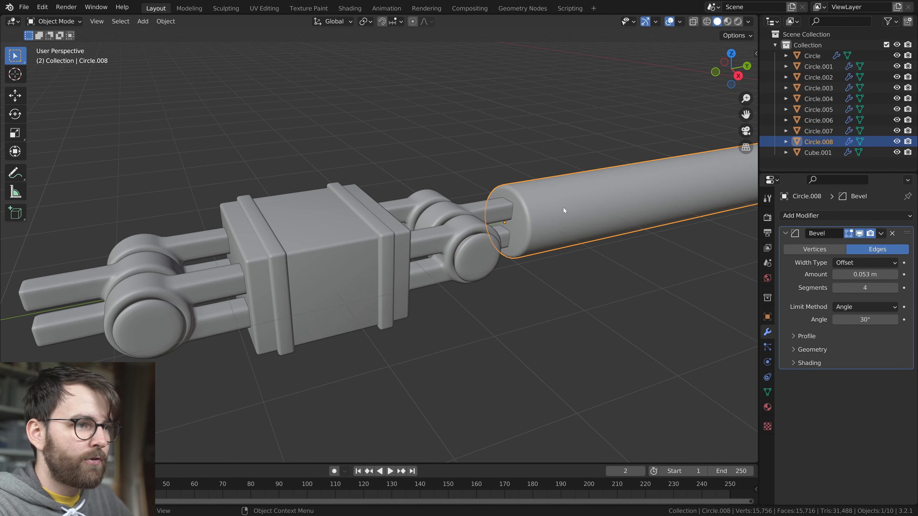
key("alt+a")
Duplicate the long tube about 19.4 m along negative Y to attach it to the banded block's opposite hinge
scroll(525, 237, "down", 8)
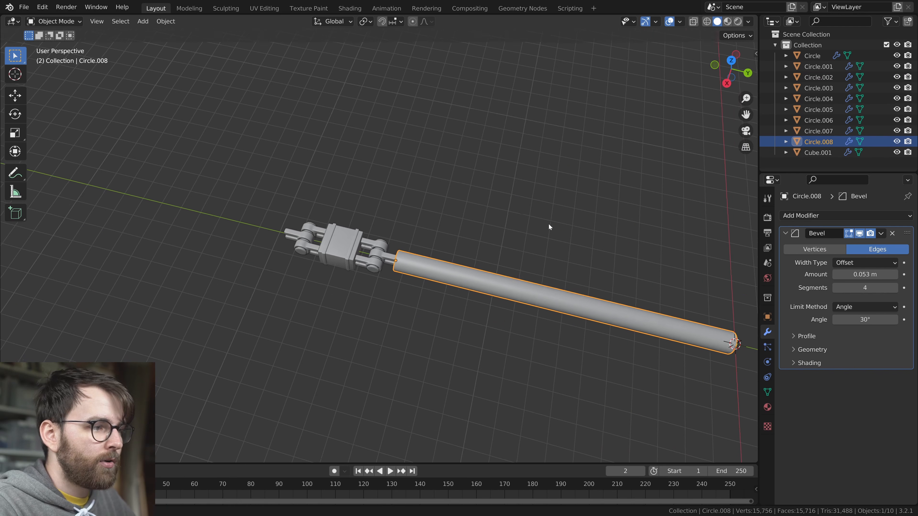
scroll(548, 224, "down", 2)
middle_click_drag(549, 224, 609, 278)
scroll(606, 249, "up", 2)
key("shift+d")
key("y")
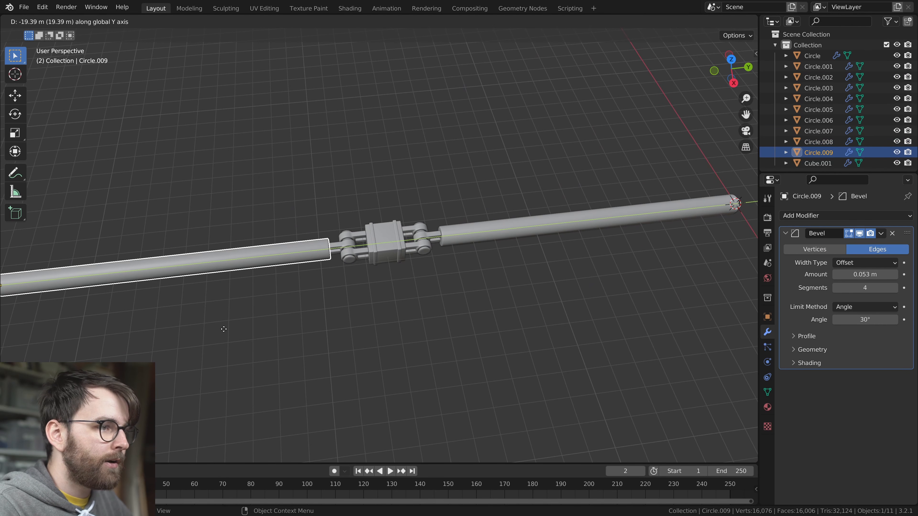
left_click(223, 329)
left_click(449, 298)
Duplicate the banded block, both hinges and the second tube about 19.6 m along negative Y as another leg segment
scroll(448, 298, "down", 3)
middle_click_drag(516, 294, 503, 269)
scroll(504, 269, "up", 1)
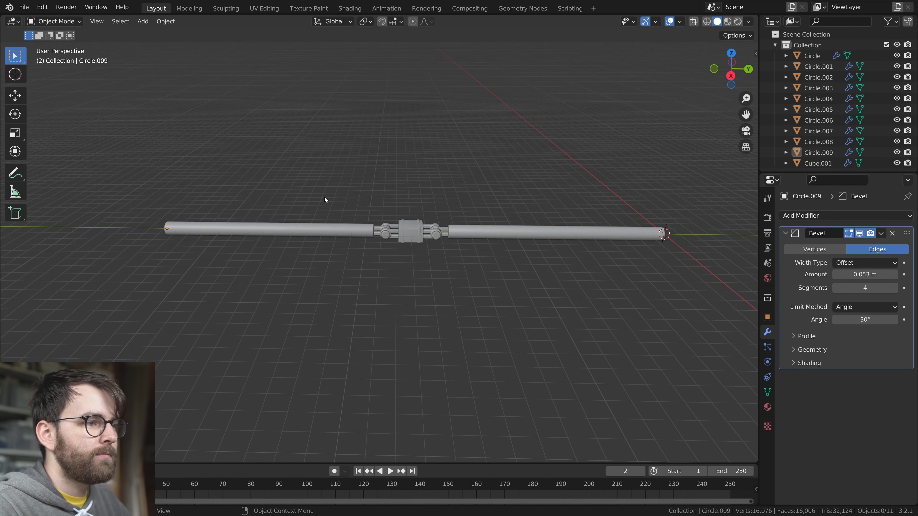
middle_click_drag(336, 208, 440, 212)
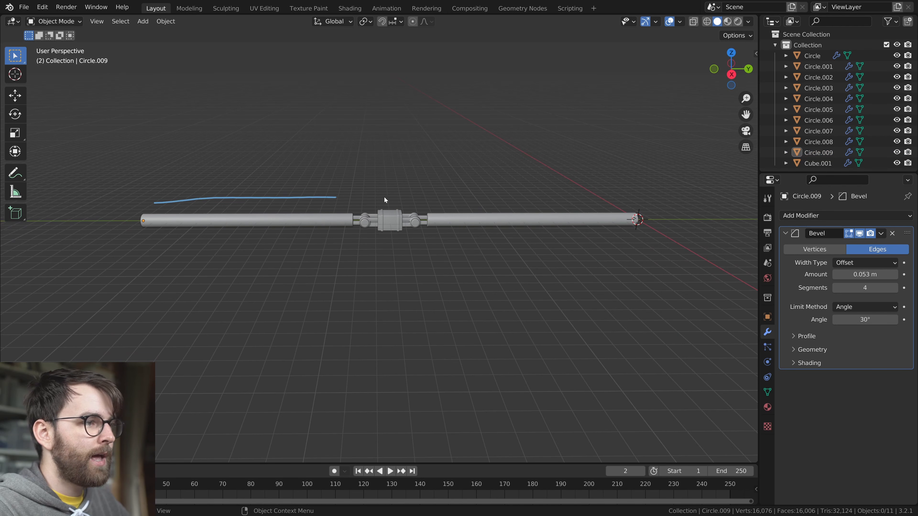
key("Escape")
left_click_drag(290, 203, 481, 307)
key("shift+d")
key("y")
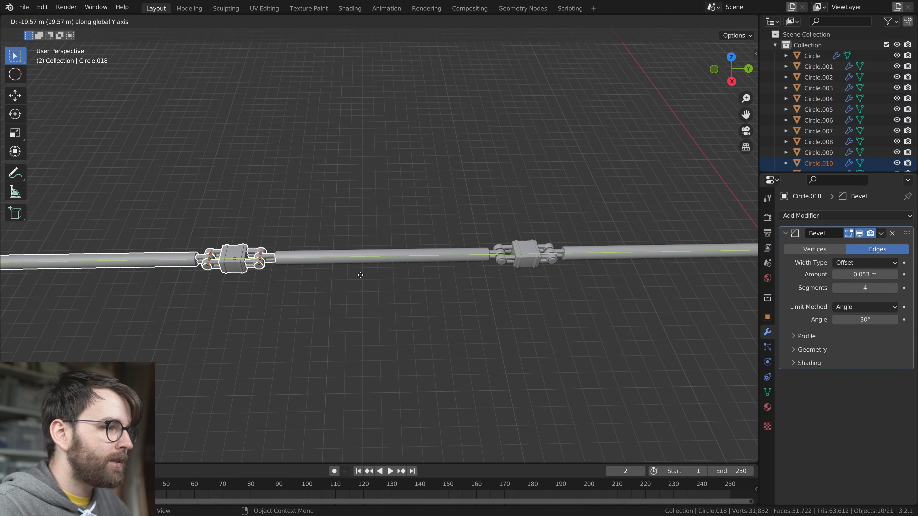
left_click(363, 277)
left_click(401, 293)
middle_click_drag(531, 271, 507, 255)
Shorten the outermost tube by moving its outer end ring along Y towards the neighbouring joint
middle_click_drag(372, 249, 450, 246)
left_click(446, 240)
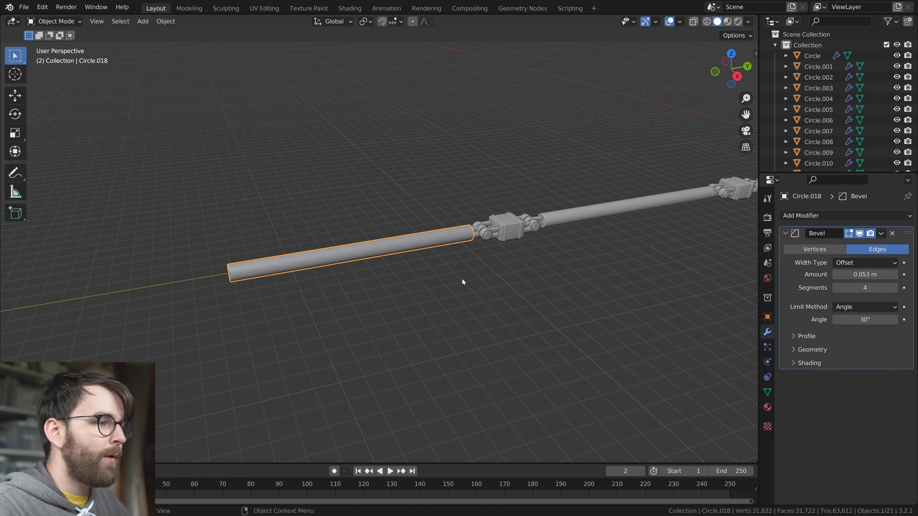
key("Tab")
scroll(481, 275, "up", 1)
key("g")
key("y")
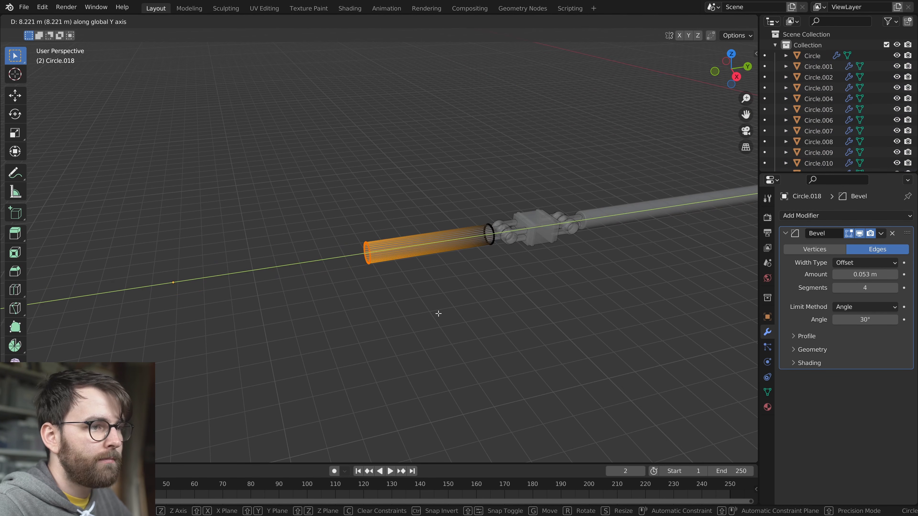
left_click(438, 313)
key("alt+z")
scroll(438, 313, "up", 3)
key("g")
key("y")
left_click(470, 313)
key("Tab")
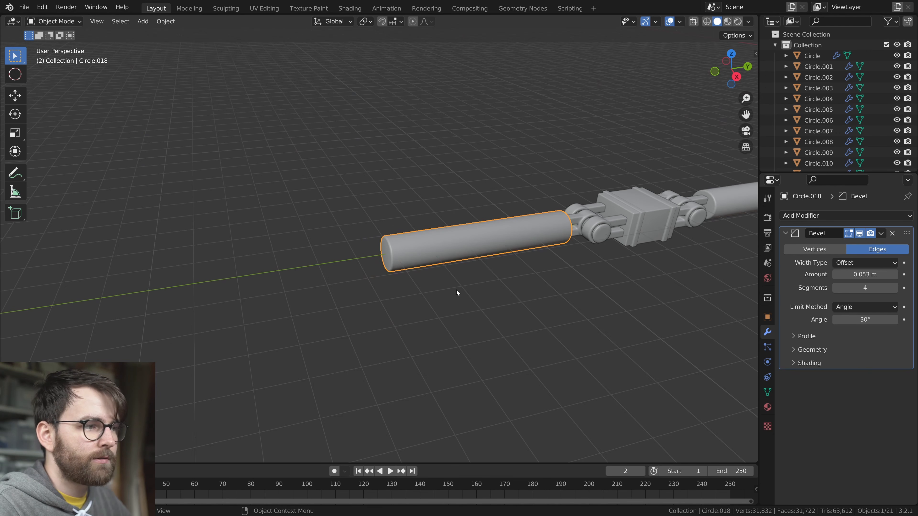
Place the 3D cursor at the shortened tube's outer end and add a mesh circle there
scroll(454, 290, "up", 1)
key("shift+s")
left_click(438, 366)
key("shift+a")
mouse_move(389, 255)
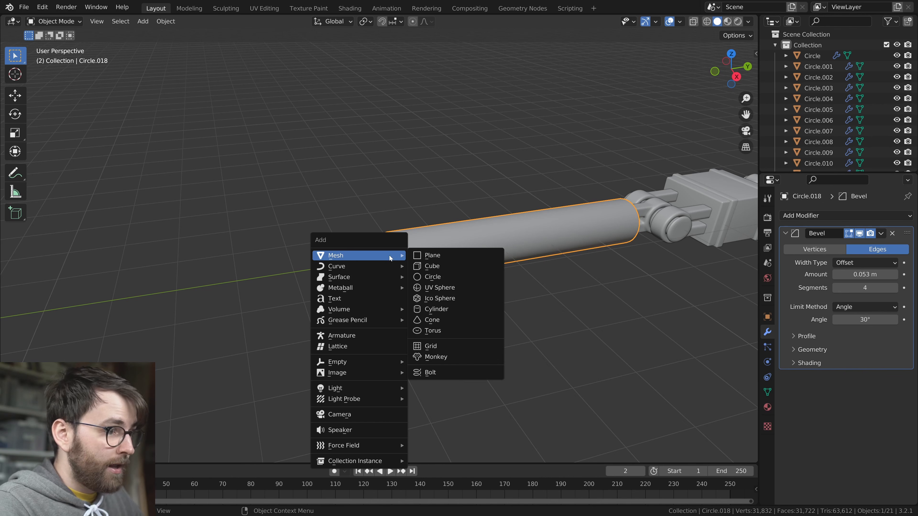
left_click(472, 276)
Rotate the new circle 90° about X and move it along Y just off the tube's end
key("Tab")
key("r")
key("x")
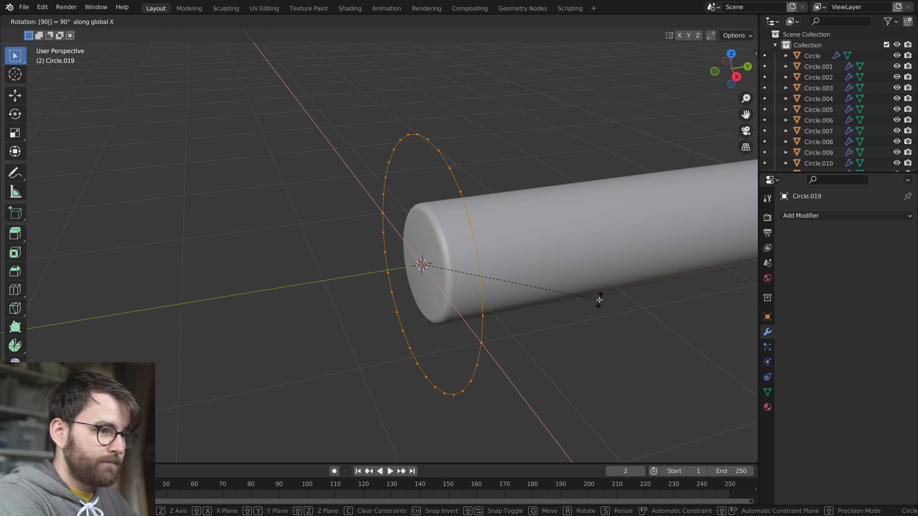
key("Return")
key("g")
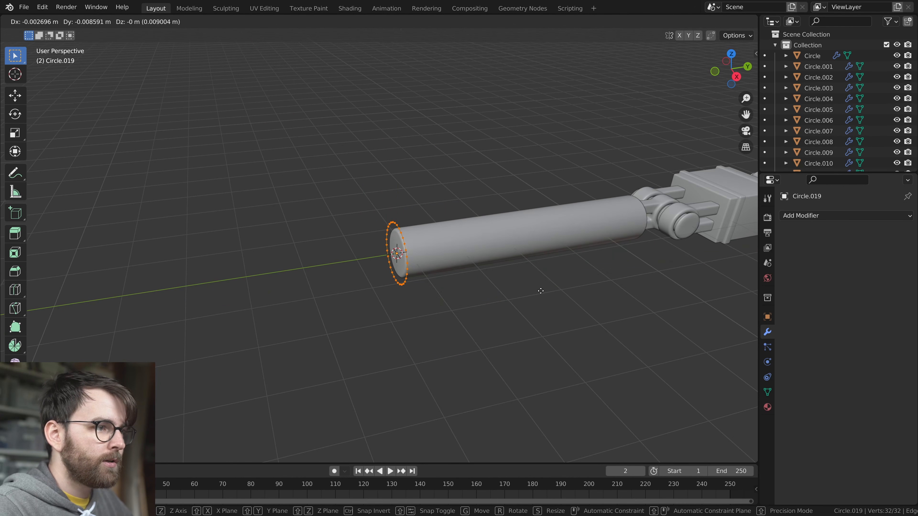
key("y")
left_click(537, 291)
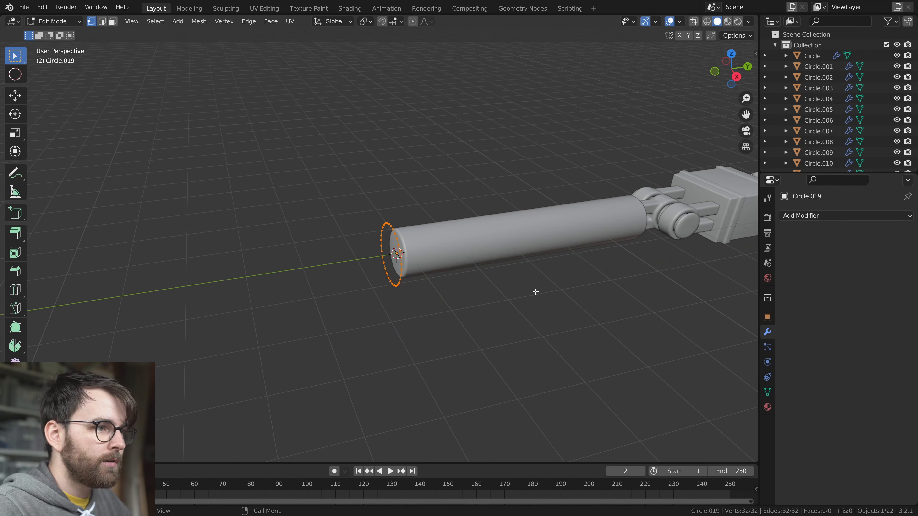
Extrude the circle outward along Y and scale the new ring down to a small cone tip
key("e")
key("y")
left_click(436, 299)
key("s")
left_click(321, 271)
scroll(487, 289, "up", 5)
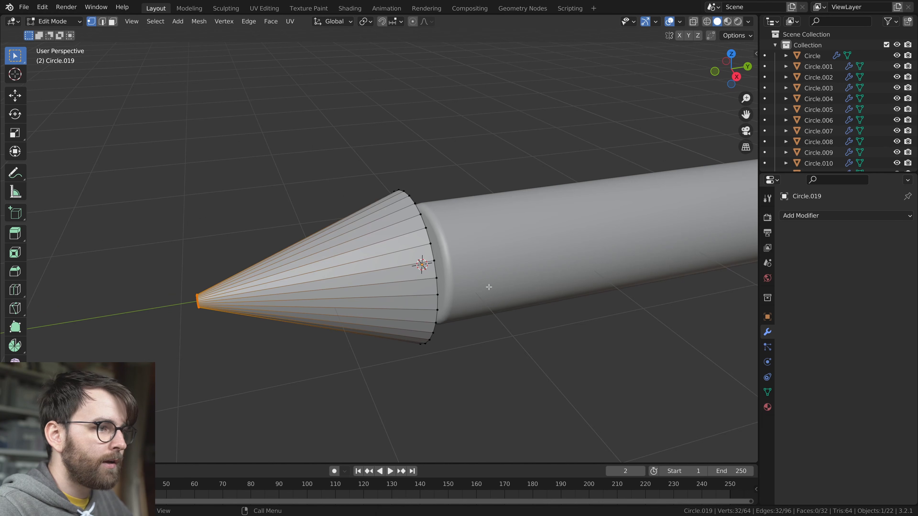
Move the whole cone along Y away from the tube and scale it to roughly the tube's diameter
middle_click_drag(488, 289, 554, 315, "shift")
key("a")
key("g")
key("y")
left_click(479, 326)
middle_click_drag(555, 359, 461, 310, "shift")
middle_click_drag(231, 282, 350, 281, "shift")
scroll(350, 281, "up", 2)
scroll(375, 282, "down", 2)
middle_click_drag(488, 292, 411, 303, "shift")
key("s")
middle_click_drag(451, 320, 561, 313)
Extrude the cone's base ring along Y towards the tube to form a short cylinder
middle_click_drag(368, 253, 297, 258)
left_click(296, 249, "alt")
key("e")
key("y")
left_click(432, 271)
Add a Bevel modifier to the cone-tipped cylinder
key("Tab")
middle_click_drag(427, 292, 461, 318)
left_click(870, 213)
left_click(679, 257)
Shorten the cone by selecting both rings of the cylindrical part and moving them along negative Y
key("Tab")
key("alt+z")
key("alt+z")
key("ctrl+KP_Add")
key("g")
key("y")
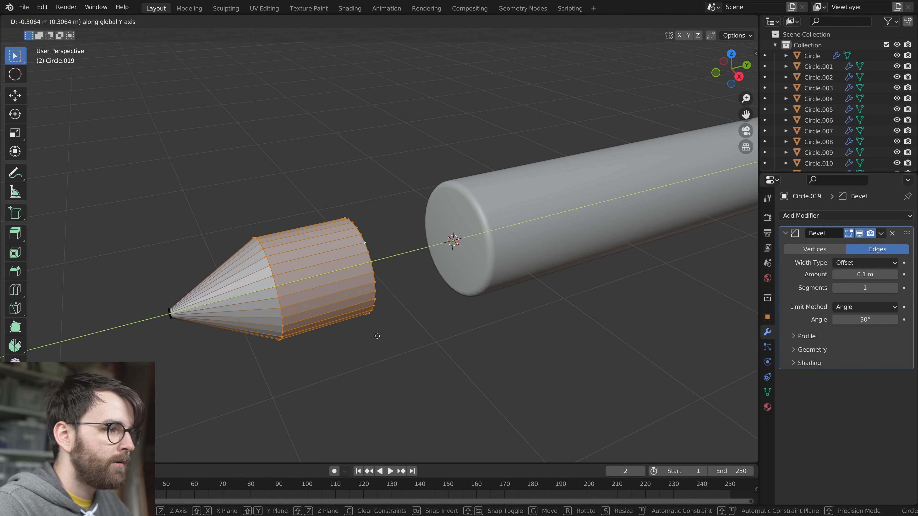
left_click(362, 341)
Set the tip's bevel amount to 0.028 m with 5 segments and shade it smooth
key("Tab")
mouse_move(865, 275)
left_mouse_down()
mouse_move(849, 275)
mouse_move(871, 287)
left_mouse_up()
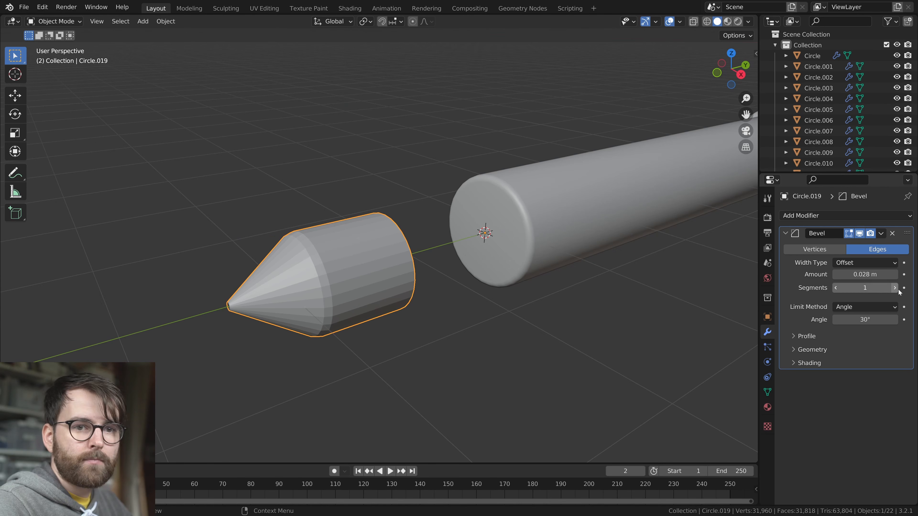
right_click(366, 236)
left_click(344, 248)
right_click(343, 237)
left_click(345, 225)
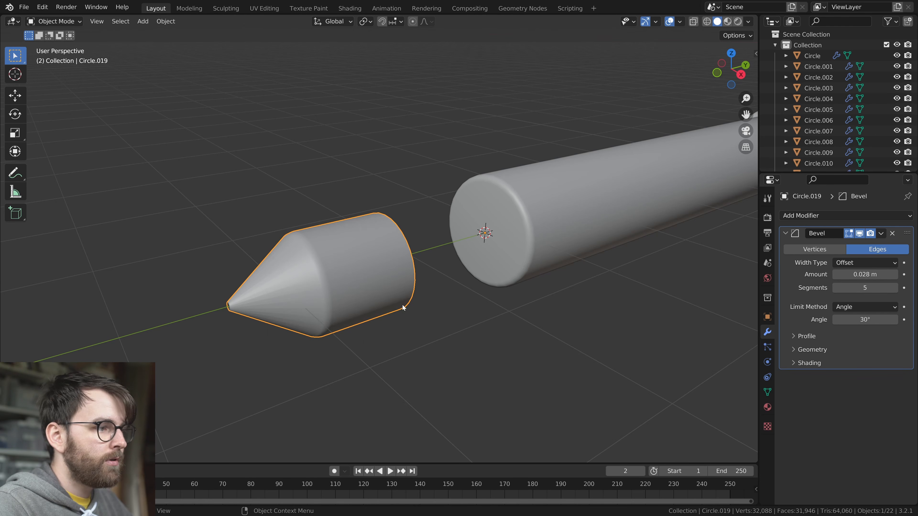
Add five evenly spaced loop cuts along the cone and fill the small hole at its point with a face
scroll(372, 318, "up", 1)
middle_click_drag(365, 320, 411, 313, "shift")
scroll(364, 356, "up", 2)
middle_click_drag(364, 356, 467, 305, "shift")
scroll(464, 305, "up", 2)
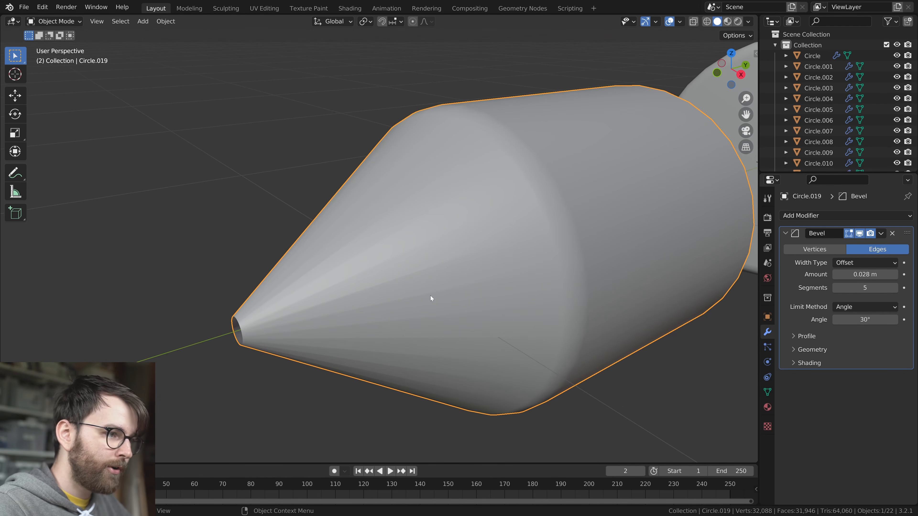
scroll(506, 297, "down", 3)
middle_click_drag(548, 293, 485, 321, "shift")
key("Tab")
key("ctrl+r")
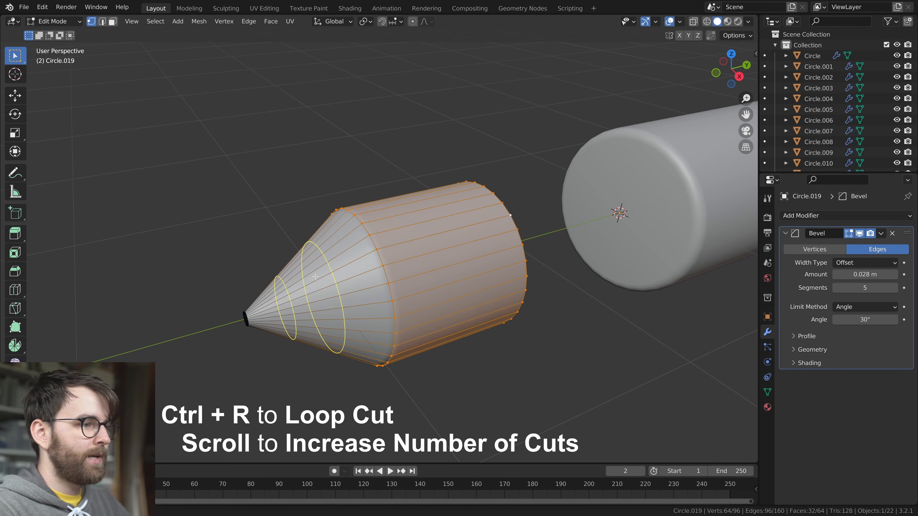
left_click(316, 276)
right_click(315, 277)
key("Tab")
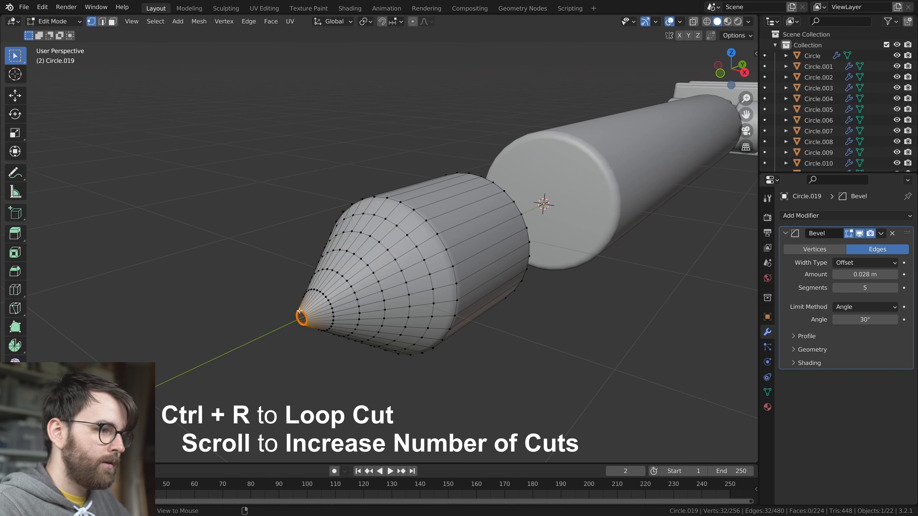
key("f")
key("Tab")
Add a cube at the tip's open base within the same mesh, scale it down and flatten it along Y
middle_click_drag(459, 328, 420, 313)
scroll(426, 323, "down", 2)
key("shift+a")
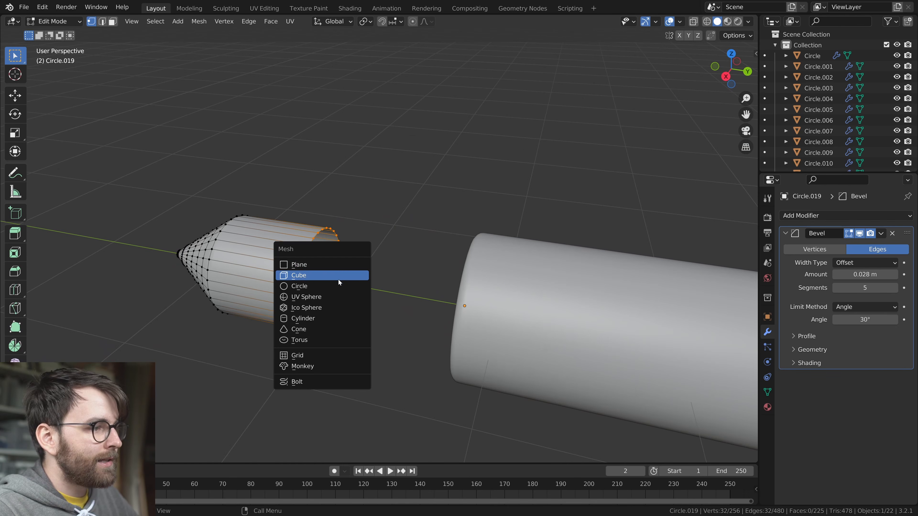
left_click(339, 279)
key("s")
left_click(426, 274)
key("s")
key("y")
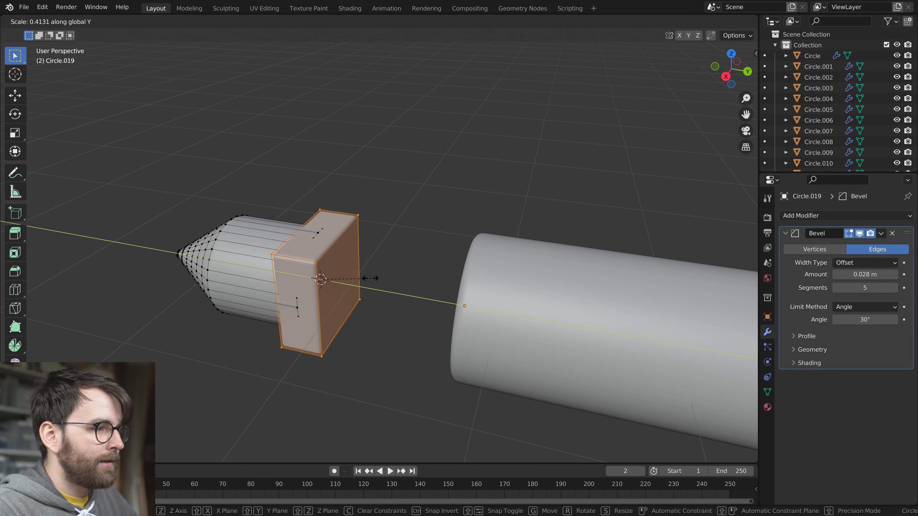
left_click(339, 272)
Scale up the flattened square plate behind the tip and shade the whole tip object smooth
middle_click_drag(340, 272, 490, 322)
key("s")
left_click(496, 295)
key("Tab")
right_click(469, 322)
left_click(469, 322)
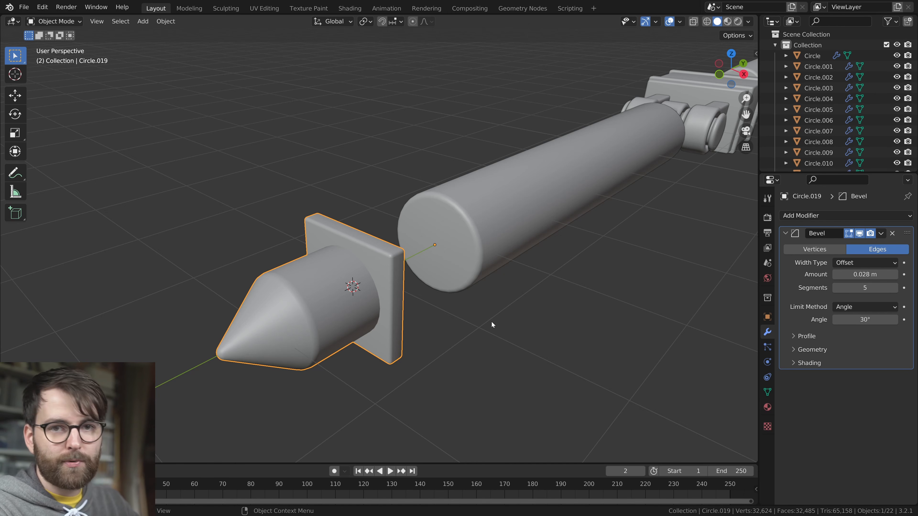
Change the pivot point and scale all of the tip's geometry up by about 1.04
scroll(491, 322, "down", 5)
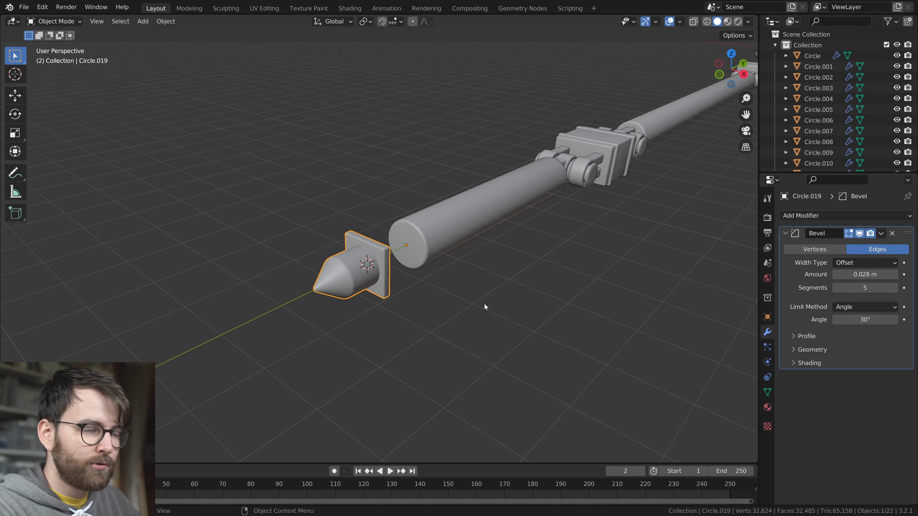
scroll(488, 309, "up", 5)
scroll(491, 310, "down", 2)
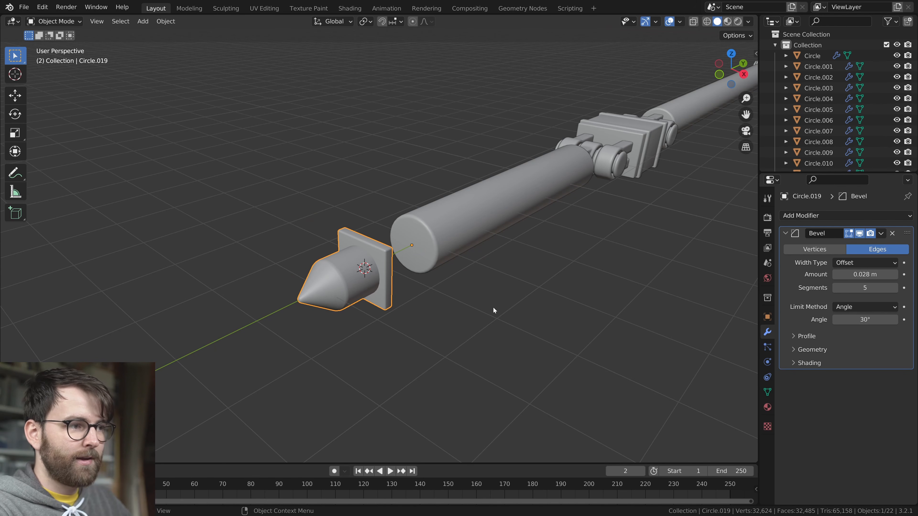
scroll(493, 307, "up", 4)
middle_click_drag(466, 323, 398, 333)
key("Tab")
key("s")
right_click(404, 331)
key("period")
left_click(417, 280)
key("s")
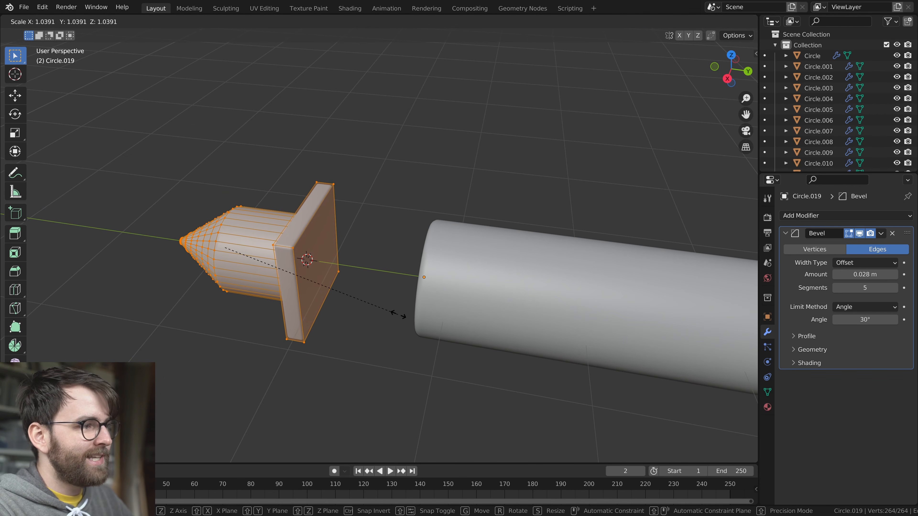
left_click(403, 320)
key("Tab")
Move the tip object along Y onto the outer tube's end so its plate encircles the tube
key("g")
key("y")
left_click(515, 326)
middle_click_drag(550, 320, 332, 329)
left_click(566, 322)
Save the file
scroll(566, 322, "down", 4)
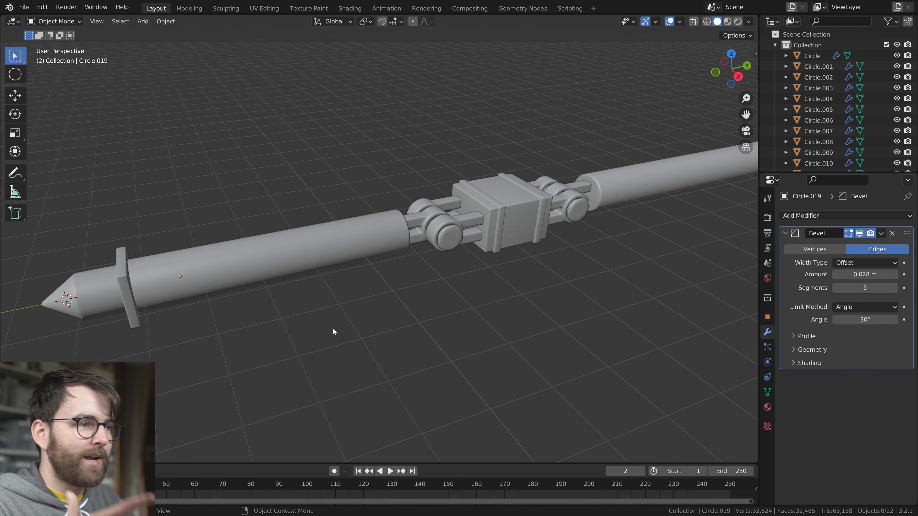
scroll(448, 306, "down", 3)
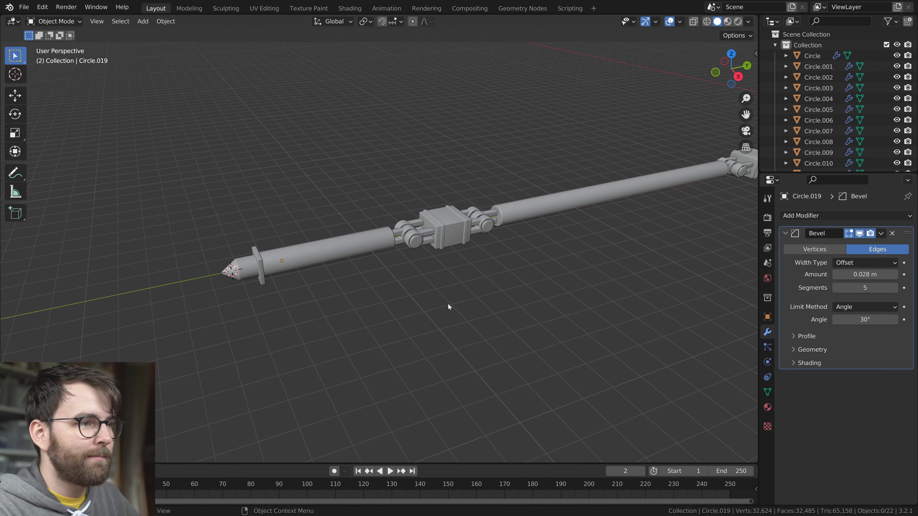
middle_click_drag(573, 269, 488, 286)
scroll(415, 271, "up", 4)
scroll(360, 325, "down", 1)
key("KP_Decimal")
scroll(450, 238, "down", 10)
key("ctrl+s")
Move the entire leg assembly along negative Y away from the world origin
left_click(607, 304)
middle_click_drag(614, 303, 553, 294)
middle_click_drag(552, 294, 431, 264, "shift")
scroll(389, 274, "down", 3)
key("a")
key("g")
key("y")
left_click(72, 336)
Adjust the length of the tube nearest the world origin by moving its free end's vertices
left_click(452, 252)
key("Tab")
left_click_drag(489, 295, 538, 231)
key("g")
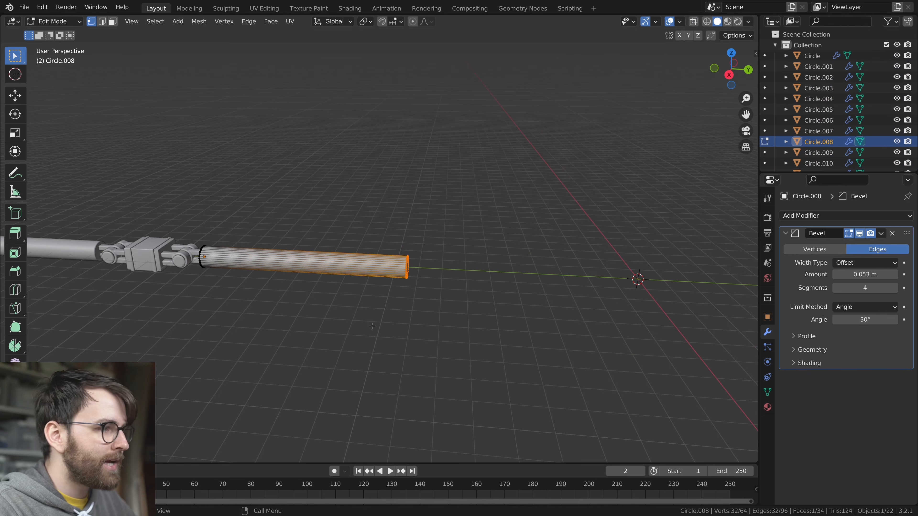
key("Tab")
key("alt+a")
Duplicate the banded block with its forked hinges and adjoining tube along Y onto the free end of the leg
middle_click_drag(233, 289, 303, 336)
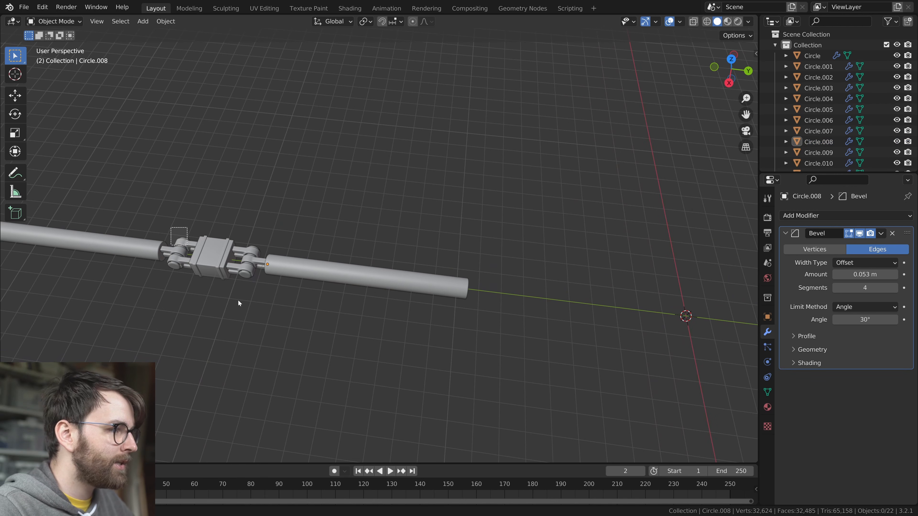
key("a")
key("shift+d")
key("y")
left_click(553, 341)
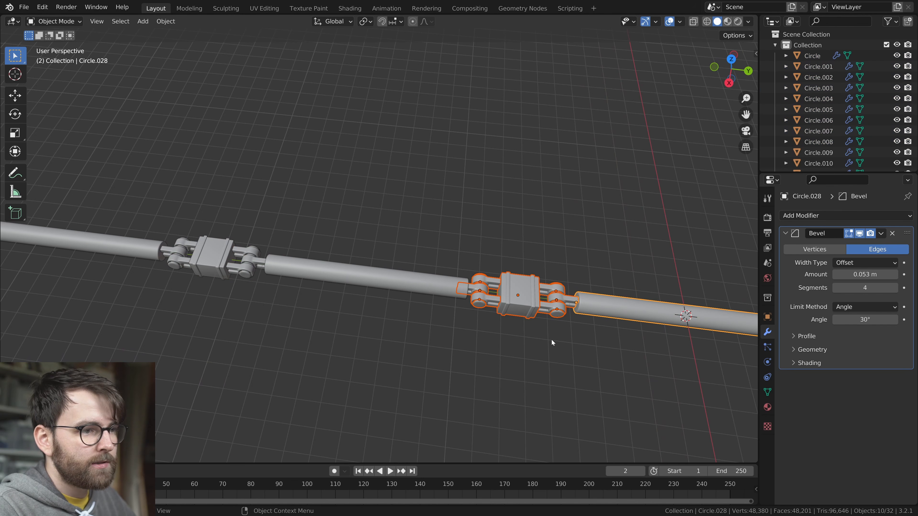
Shorten the duplicated tube by moving its far end vertices back along Y toward the hinge
middle_click_drag(553, 340, 377, 313, "shift")
left_click(433, 294)
key("Tab")
key("alt+z")
left_click_drag(613, 248, 511, 381)
key("g")
key("y")
left_click(418, 347)
key("alt+z")
middle_click_drag(450, 338, 463, 336)
key("Tab")
Duplicate the newest block, hinges and short tube along Y to extend the leg by another segment
left_click_drag(289, 234, 478, 369)
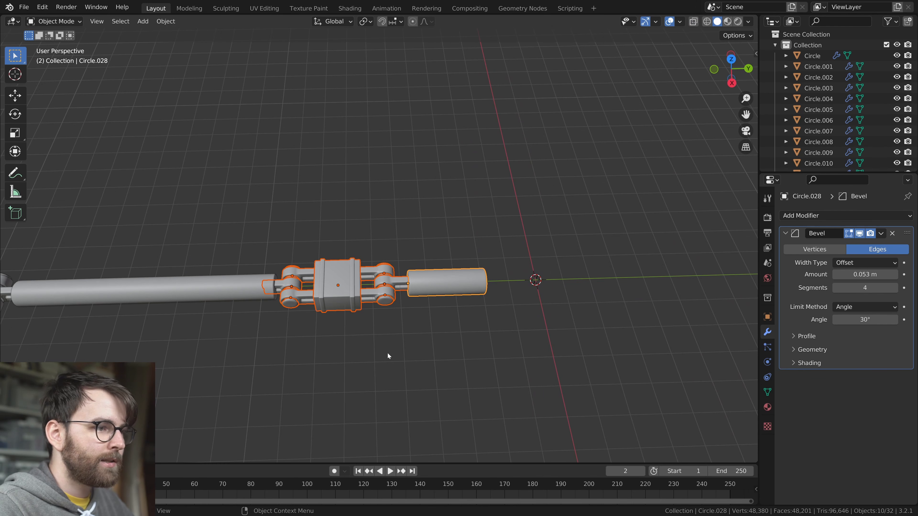
key("shift+d")
key("y")
left_click(557, 344)
key("alt+a")
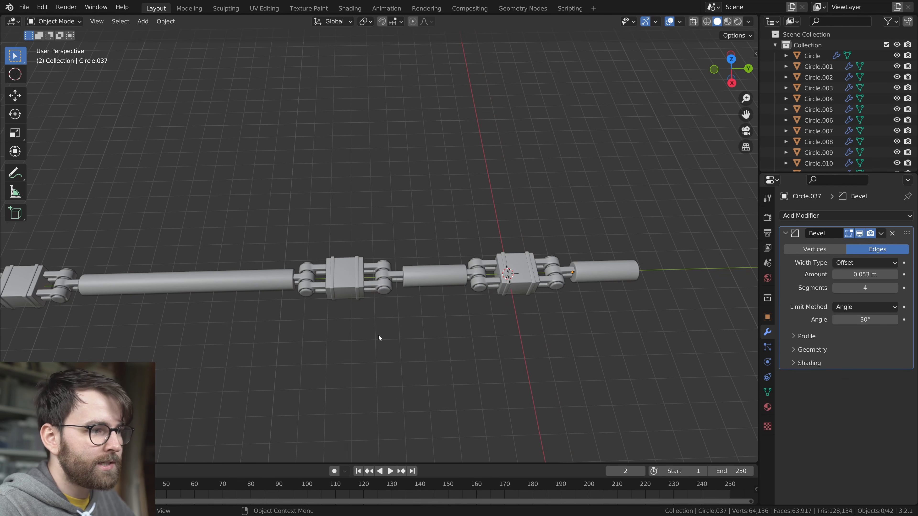
Delete the outermost tube and its hinge so the leg ends at the last banded block
scroll(383, 344, "down", 3)
left_click_drag(634, 197, 547, 326)
key("x")
left_click(547, 325)
Move the entire leg along negative Y so its last block sits clear of the world origin
key("a")
key("g")
key("y")
left_click(517, 310)
Rotate the end block together with its forked hinge 90° about the Y axis
left_click(481, 266)
middle_click_drag(522, 304, 469, 224)
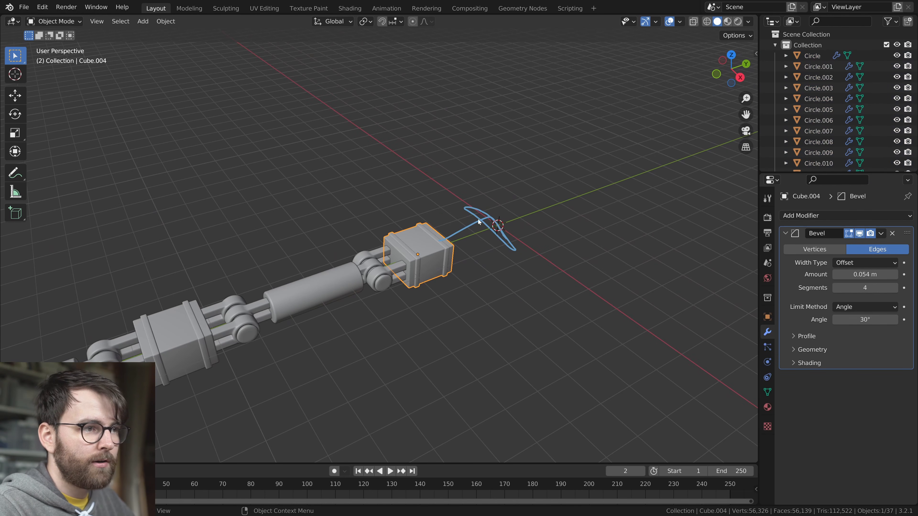
middle_click_drag(497, 266, 482, 250)
left_click_drag(350, 227, 403, 300)
middle_click_drag(480, 299, 508, 313)
key("r")
key("y")
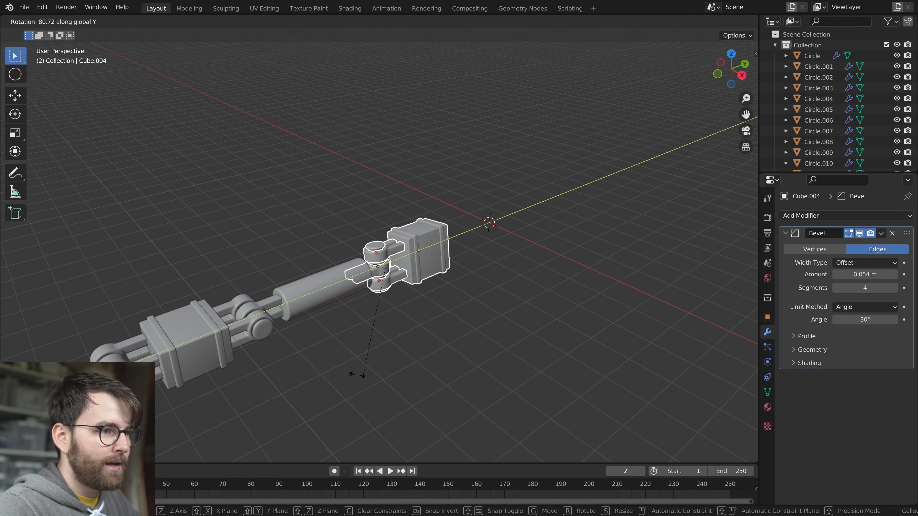
right_click(363, 374)
type("ry90")
key("Return")
key("alt+a")
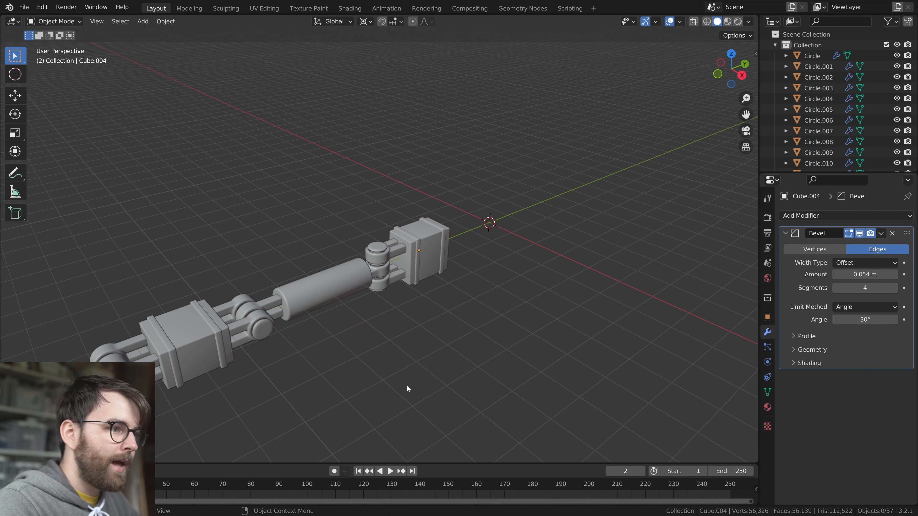
scroll(407, 386, "down", 2)
middle_click_drag(440, 322, 479, 331, "shift")
key("d")
left_click_drag(357, 191, 392, 218)
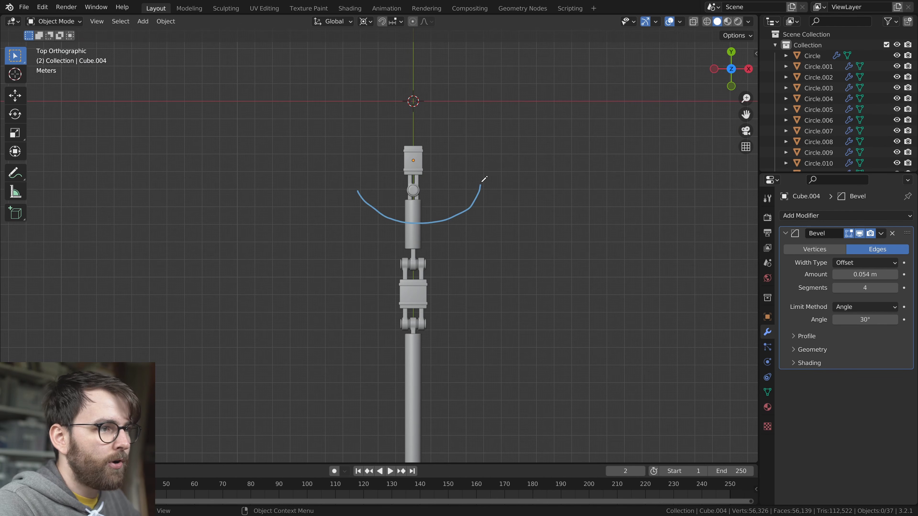
left_click_drag(480, 184, 482, 182)
middle_click_drag(459, 235, 401, 187)
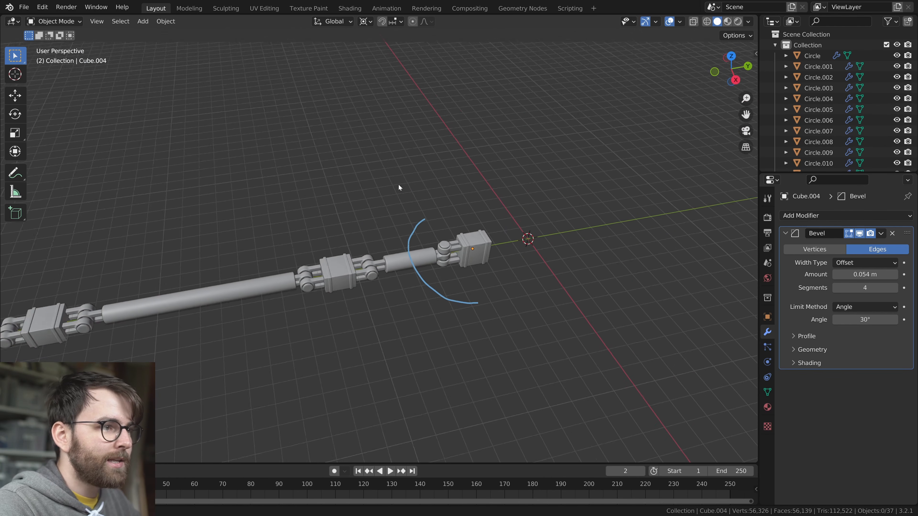
key("KP_3")
left_click_drag(334, 334, 347, 332)
mouse_move(347, 331)
middle_mouse_down()
mouse_move(542, 327)
mouse_move(454, 306)
mouse_move(433, 321)
mouse_move(431, 338)
middle_mouse_up()
middle_click_drag(340, 293, 526, 309)
key("ctrl+z")
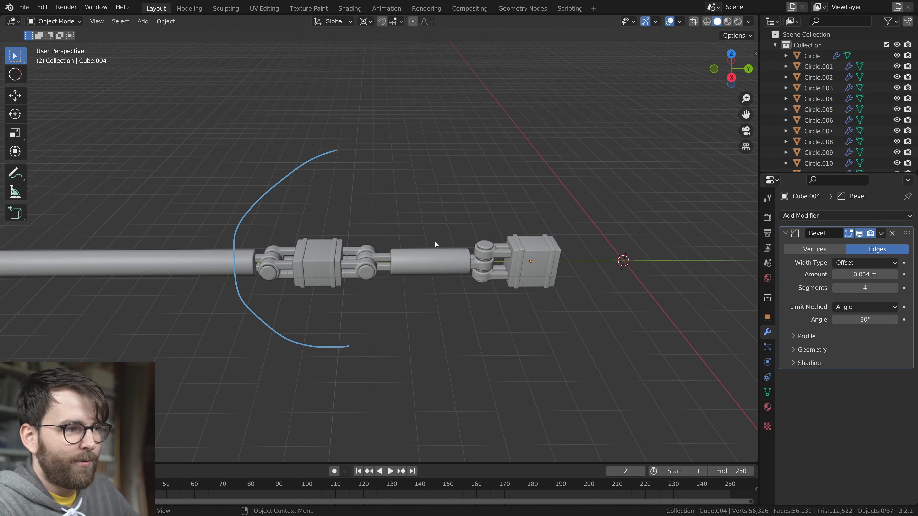
middle_click_drag(335, 158, 473, 314)
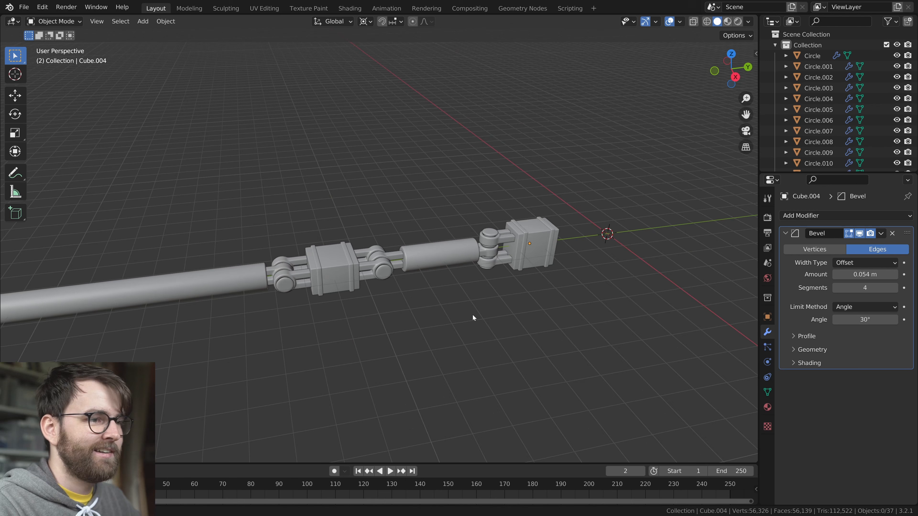
Examine the whole leg from its pointed tip to the last block, checking the joints between segments
scroll(475, 315, "down", 2)
scroll(444, 324, "down", 3)
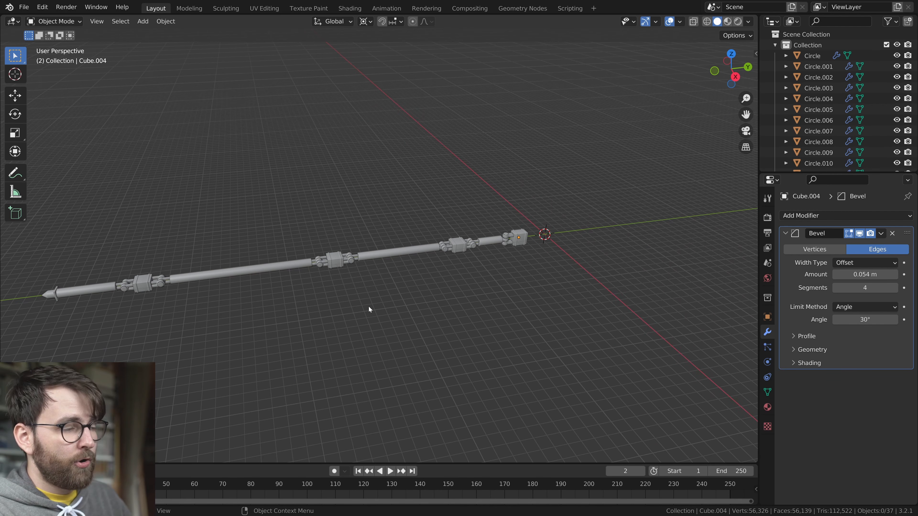
left_click(208, 278)
scroll(250, 331, "up", 1)
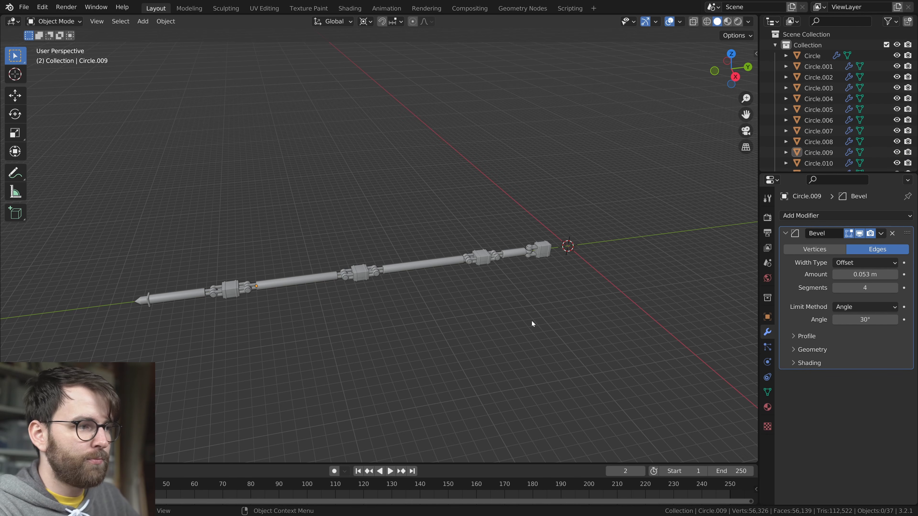
middle_click_drag(532, 323, 455, 270)
left_click(375, 281)
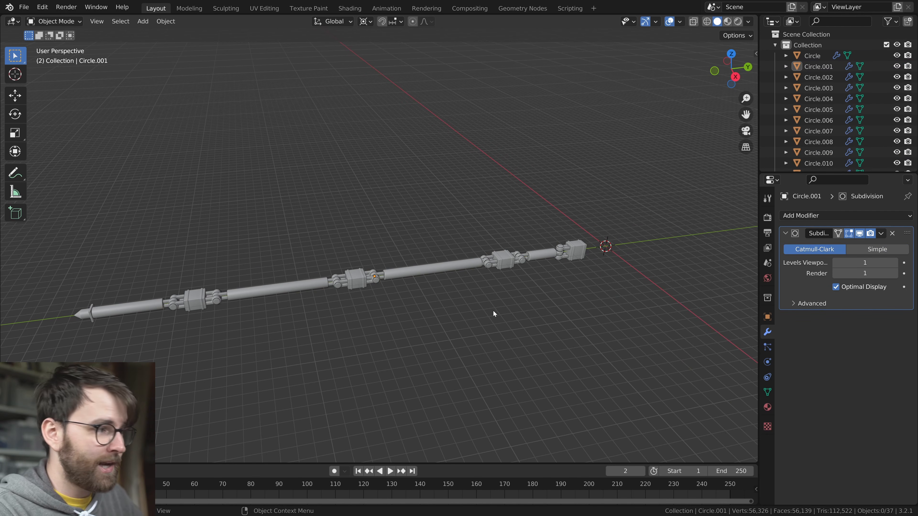
Add a mesh circle with 6 vertices at the world origin
scroll(493, 311, "up", 3)
middle_click_drag(556, 287, 434, 306, "shift")
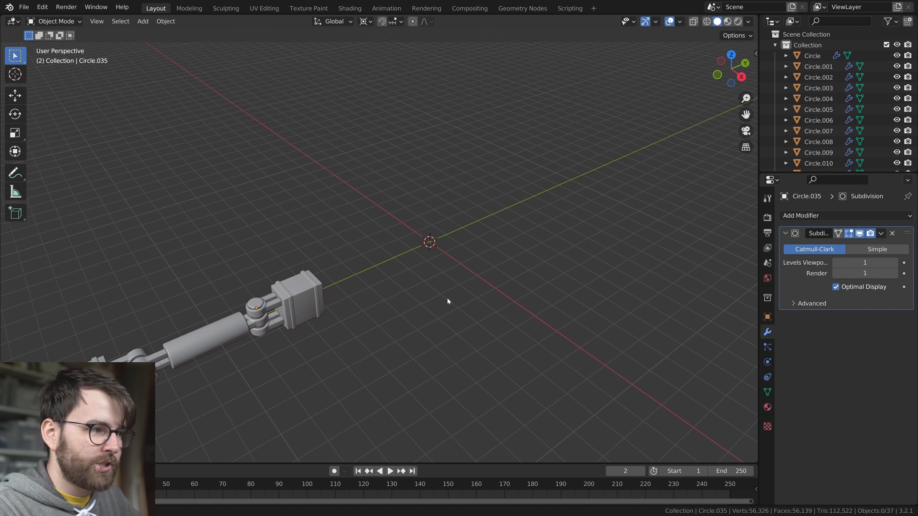
key("shift+a")
mouse_move(364, 168)
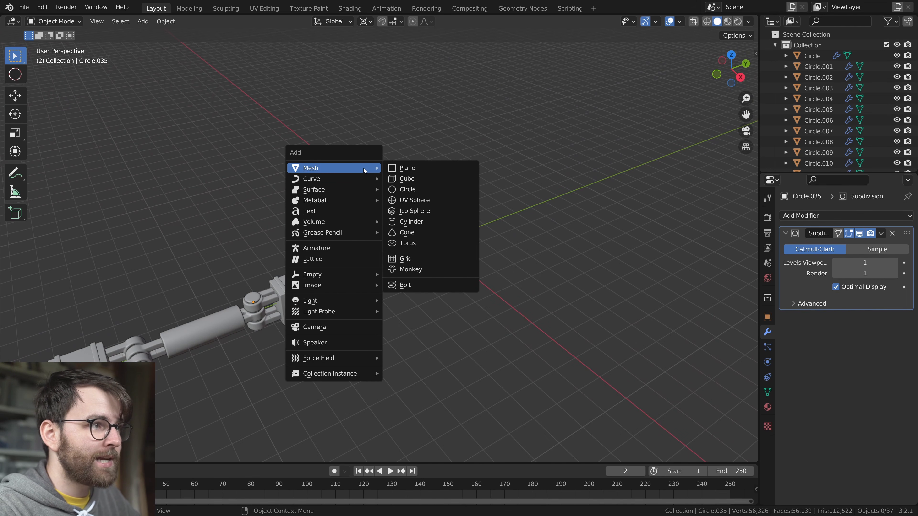
left_click(435, 189)
left_click(61, 453)
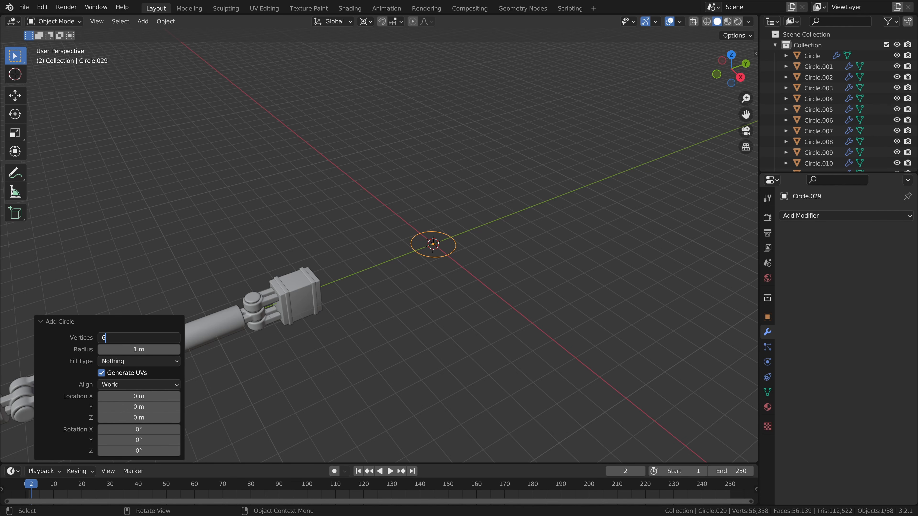
key("Return")
Extrude and scale the hexagon's outline outward into a flat ring around the world origin
scroll(416, 329, "up", 5)
middle_click_drag(415, 329, 439, 322)
key("Tab")
scroll(445, 311, "down", 4)
scroll(449, 307, "up", 2)
key("e")
key("s")
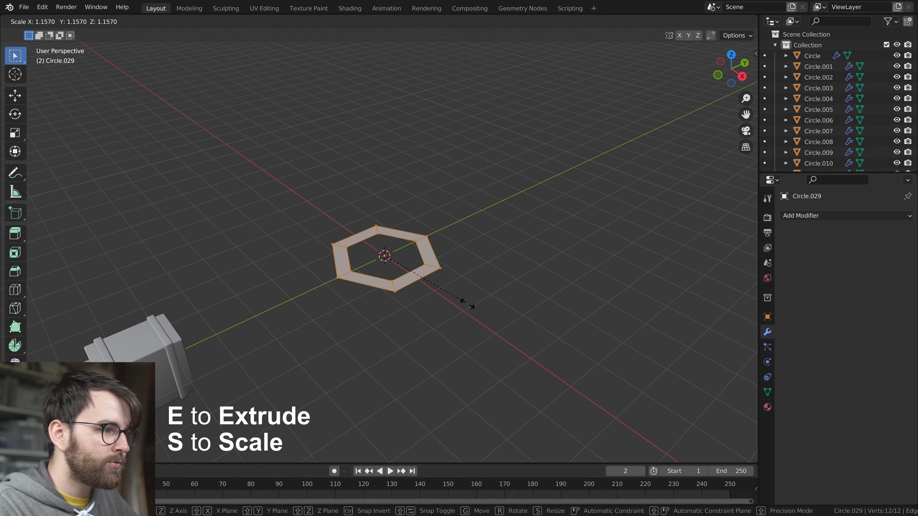
Rotate the enlarged hexagonal ring 30° about the Z axis
type("rz")
type("60")
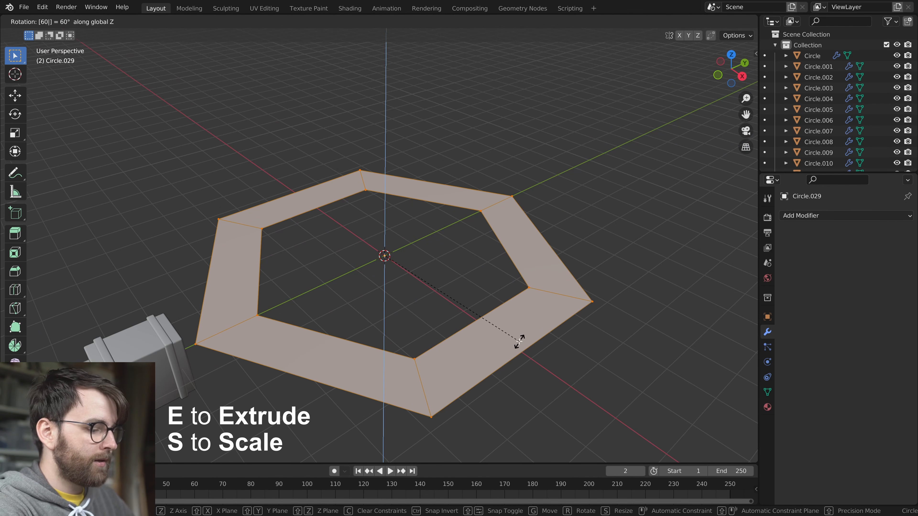
key("BackSpace")
key("BackSpace")
type("30")
key("Return")
Extrude the flat hexagonal ring upward by about 1.29 m
middle_click_drag(520, 343, 546, 292)
key("e")
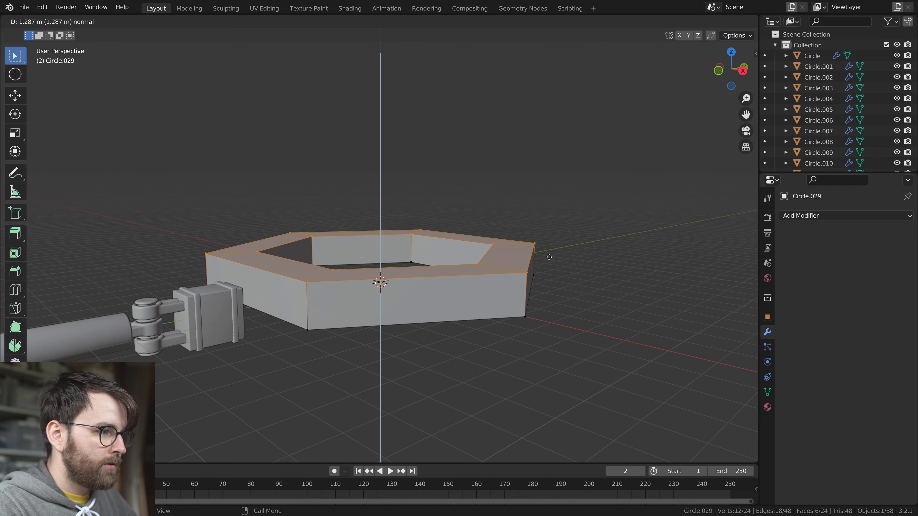
left_click(549, 258)
key("Tab")
middle_click_drag(549, 257, 481, 284)
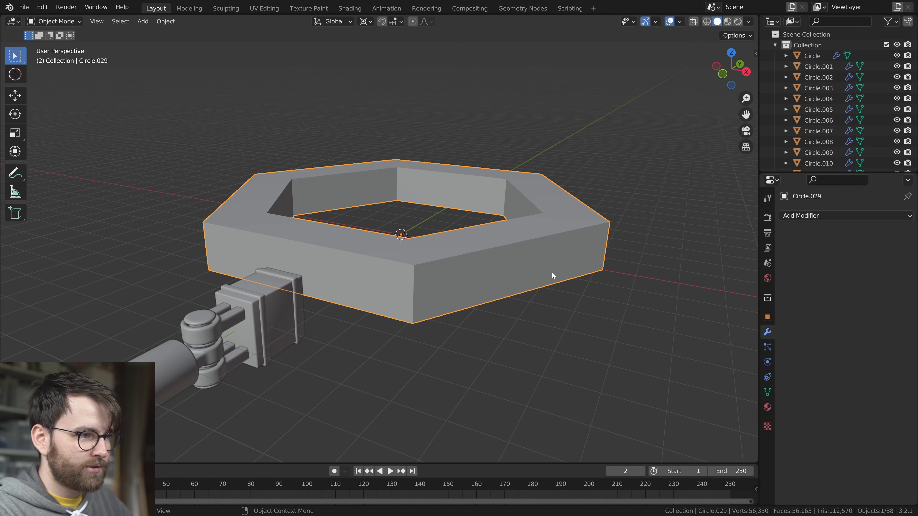
Add a Bevel modifier with a 0.1 m amount and 5 segments to the ring, and shade it smooth
middle_click_drag(547, 268, 566, 277)
left_click(845, 216)
left_click(687, 259)
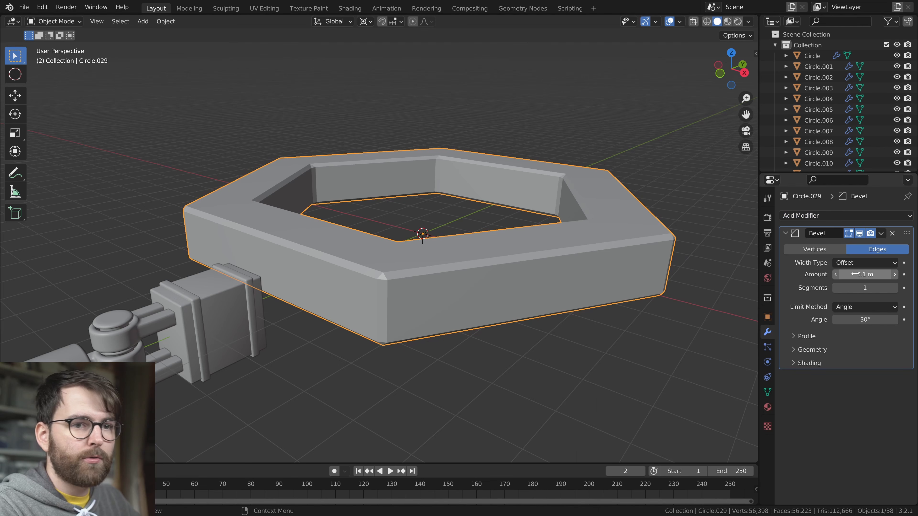
left_click(892, 290)
left_click(892, 289)
left_click(892, 290)
left_click(892, 290)
right_click(503, 258)
left_click(504, 258)
Duplicate the ring's geometry as a thin, slightly wider band around its upper side, and copy that band lower along Z
key("Tab")
middle_click_drag(645, 361, 650, 345)
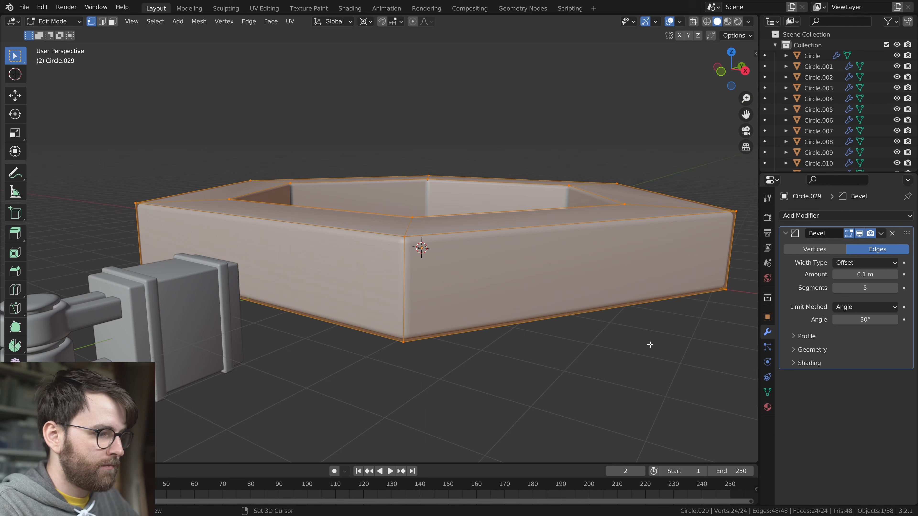
key("z")
left_click(490, 282)
key("g")
key("z")
left_click(478, 257)
key("s")
key("shift+z")
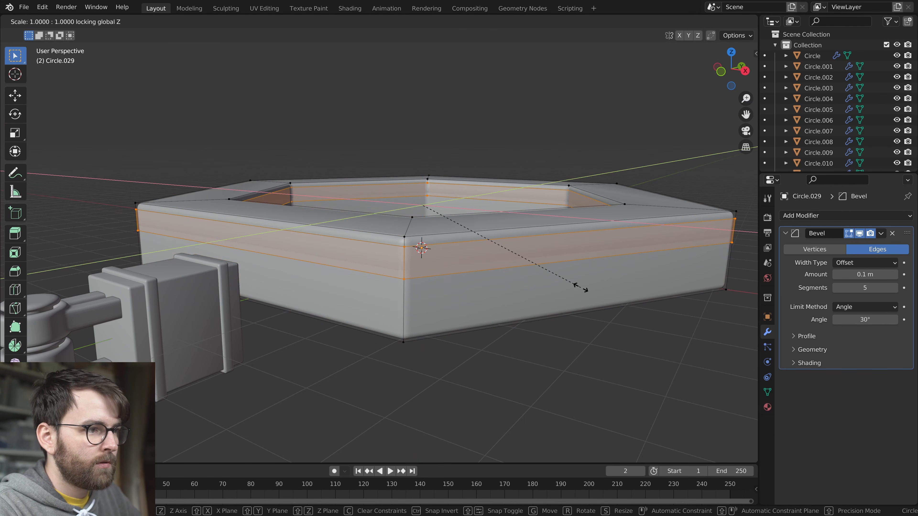
left_click(584, 291)
key("shift+d")
key("z")
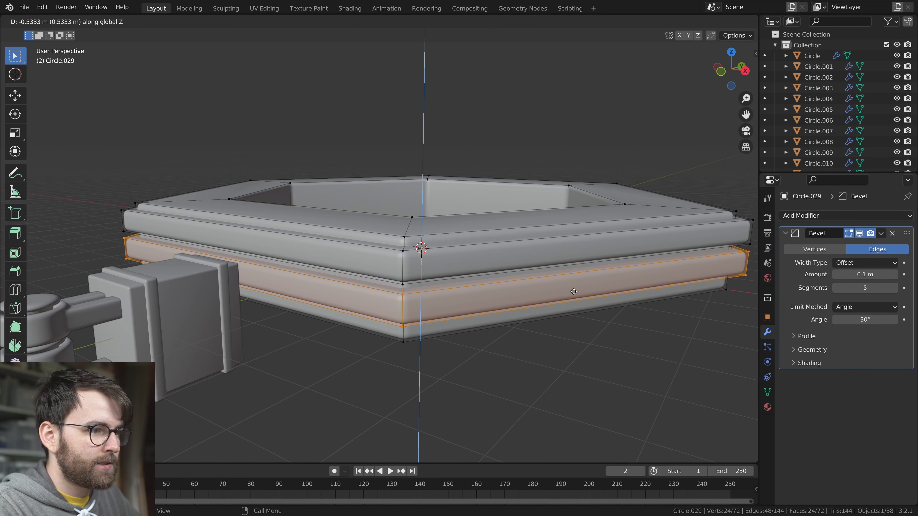
Form another band copy on the ring's top face, scaling its outer faces inward in X and Y
key("l")
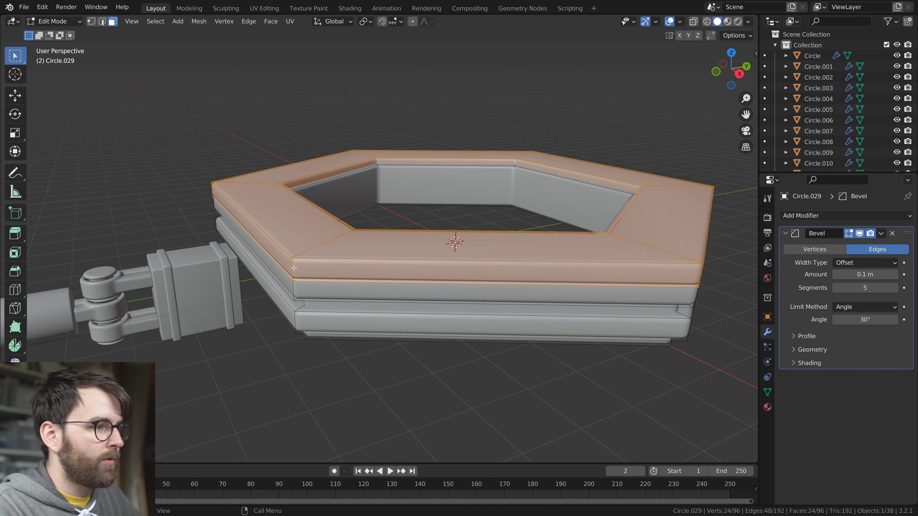
left_click(294, 268, "alt")
middle_click_drag(643, 360, 647, 369)
key("s")
key("shift+z")
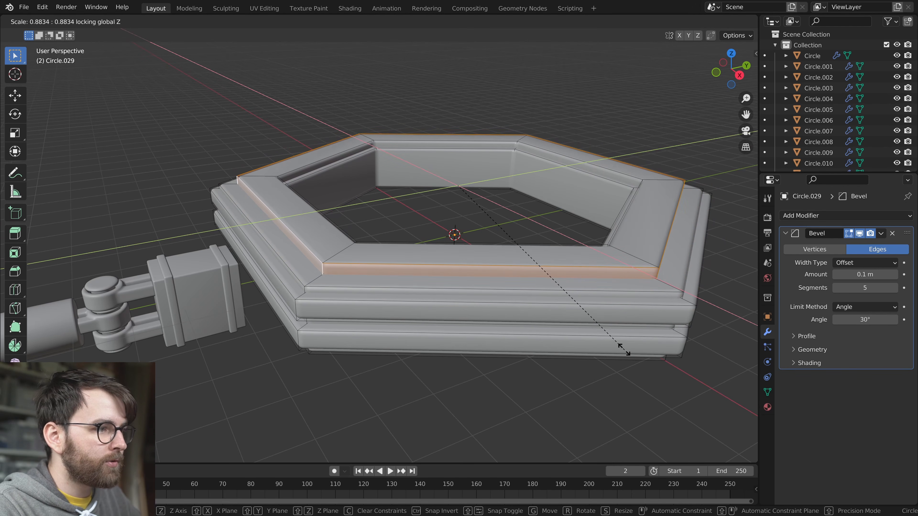
left_click(608, 334)
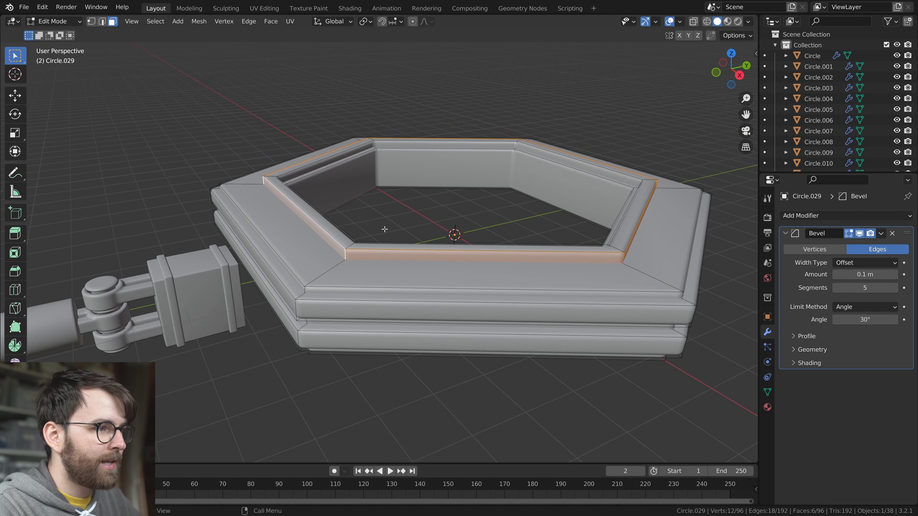
Widen the top band in X and Y, seat it slightly lower, and nest a smaller copy inside it
left_click(391, 228, "alt")
key("s")
key("shift+z")
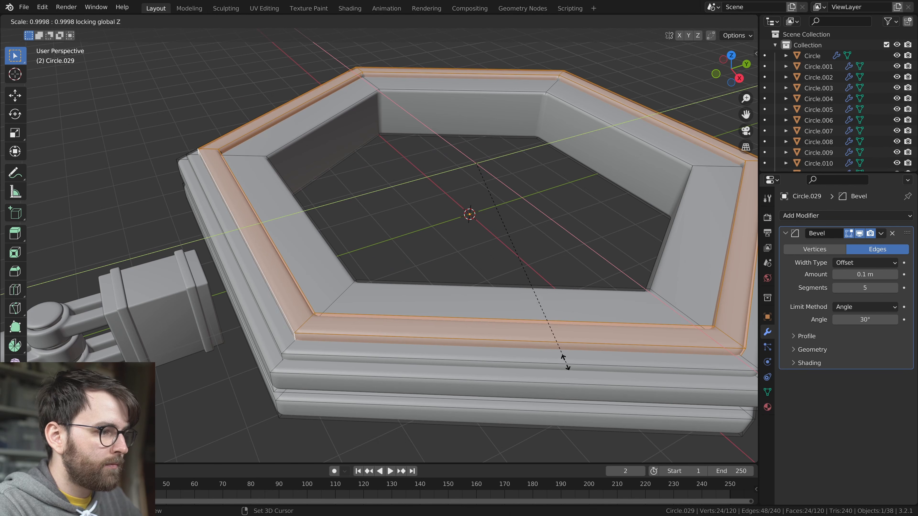
left_click(544, 338)
key("alt+a")
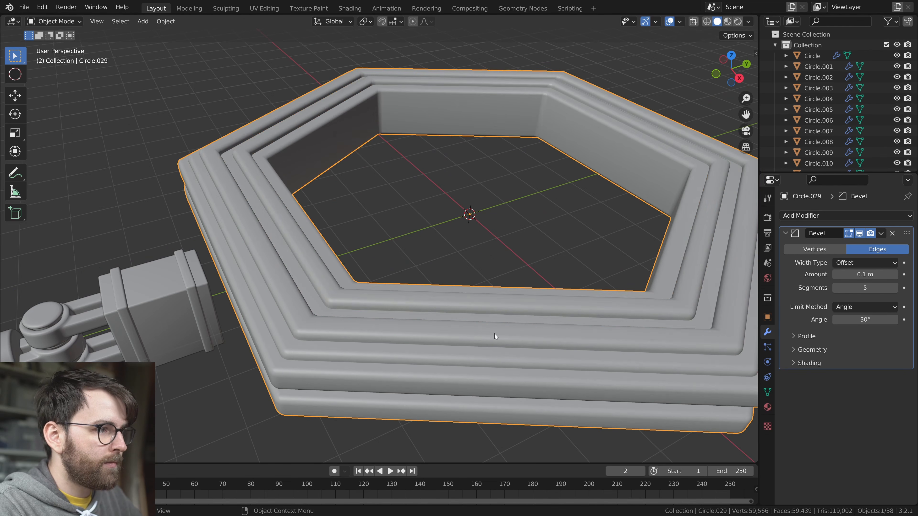
Delete the lower and upper side bands around the ring's outer walls, keeping only the top bands
middle_click_drag(499, 335, 397, 291)
key("l")
key("x")
left_click(398, 292)
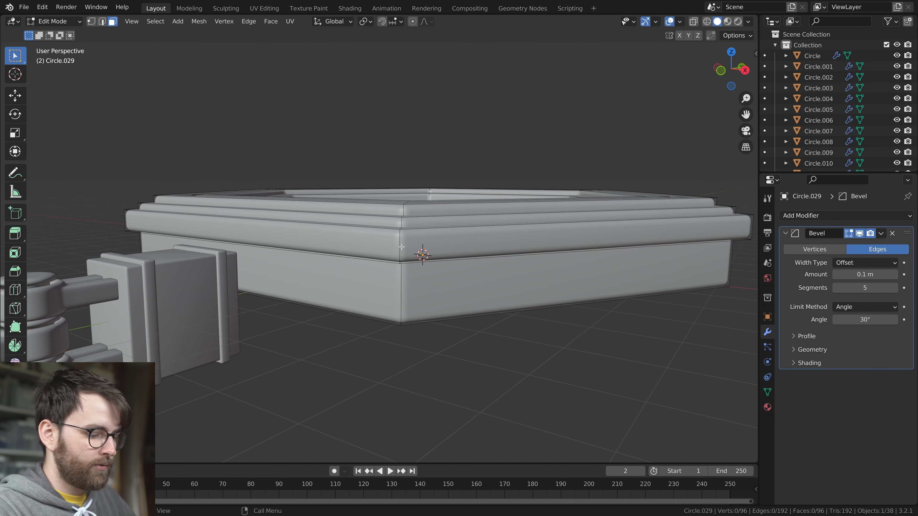
key("l")
key("x")
left_click(401, 247)
scroll(492, 275, "down", 3)
key("Tab")
key("alt+a")
middle_click_drag(492, 275, 576, 300)
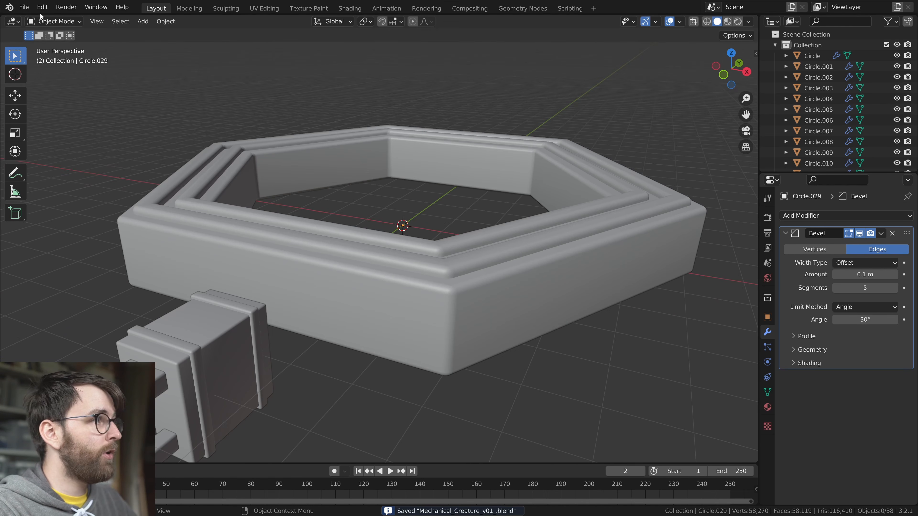
Open the preferences and search the add-ons for "bolt"
left_click(43, 7)
left_click(68, 162)
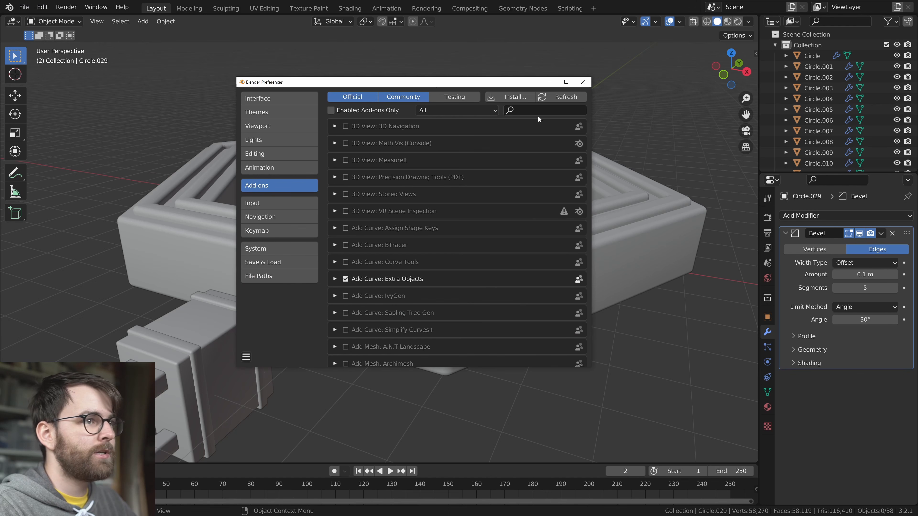
left_click(538, 110)
type("bolt")
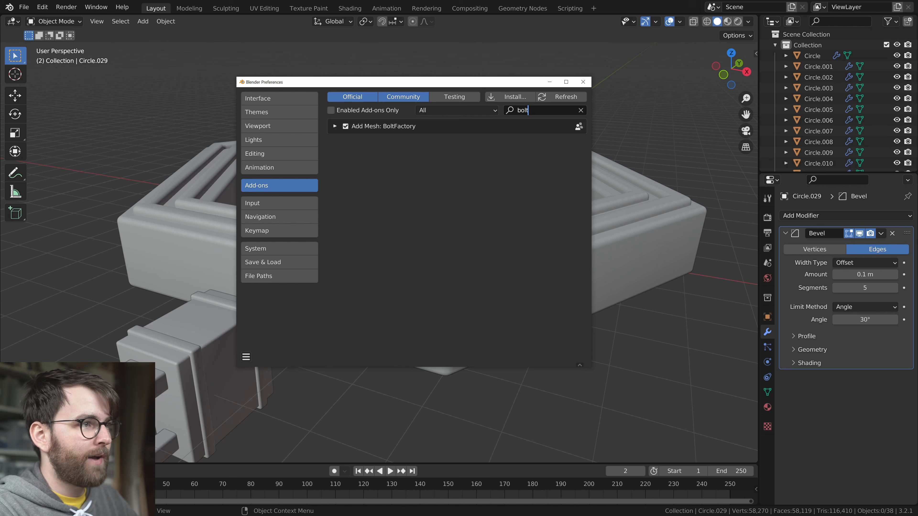
Add a Bolt mesh at the world origin and set its bit type to ALLEN
key("shift+a")
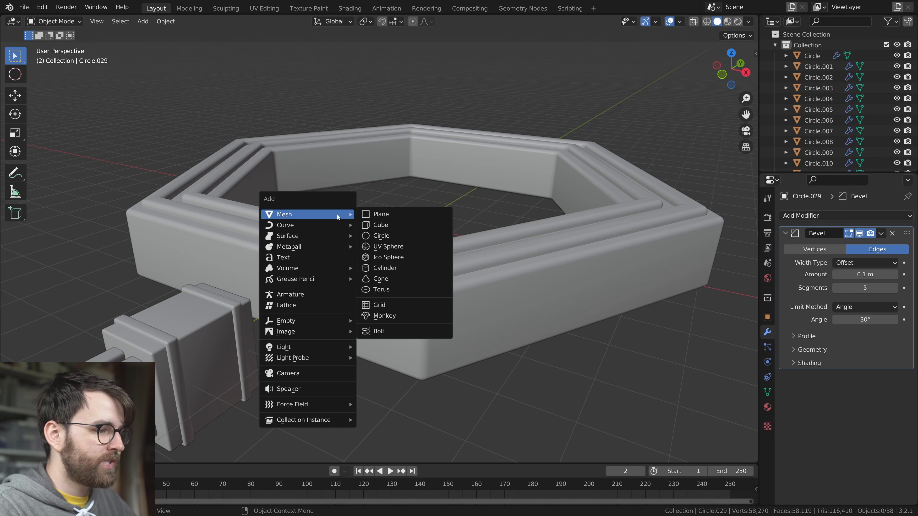
mouse_move(286, 215)
left_click(405, 332)
middle_click_drag(536, 266, 486, 258)
middle_click_drag(486, 258, 507, 253, "shift")
middle_click_drag(507, 253, 510, 314, "shift")
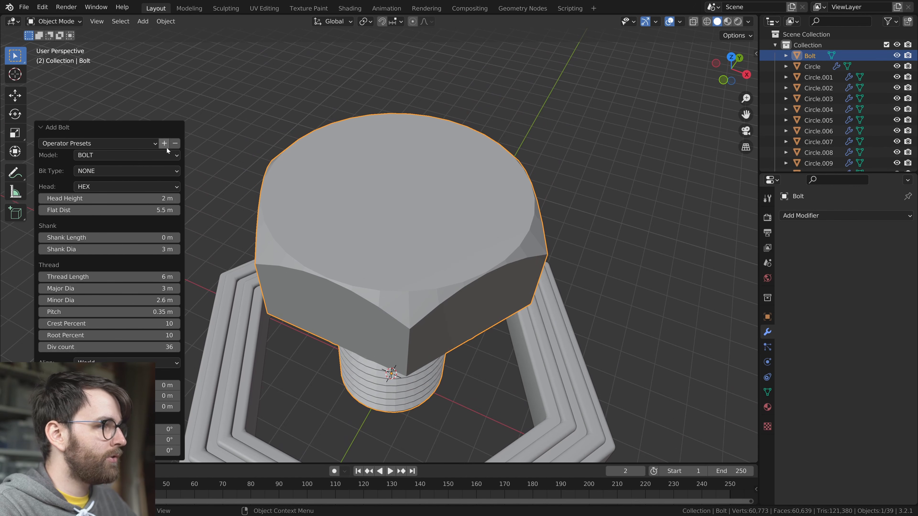
left_click(108, 173)
left_click(108, 195)
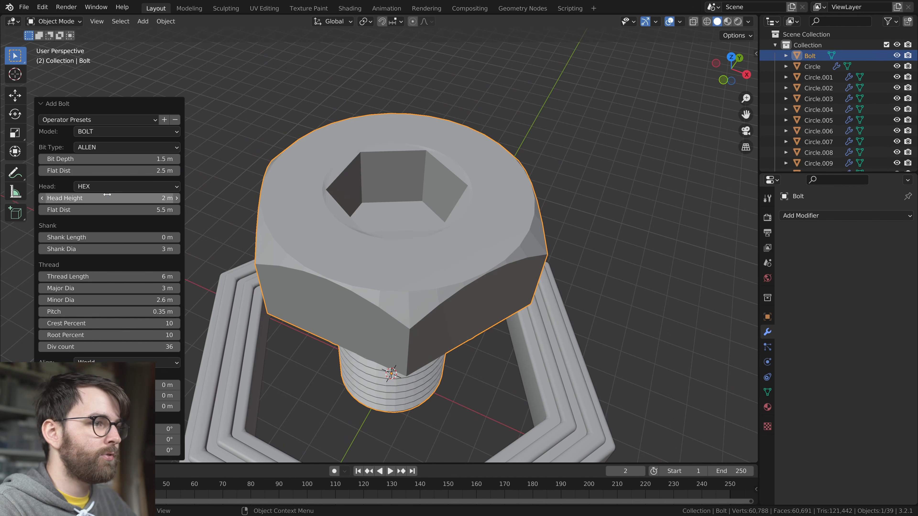
Delete the bolt's entire threaded shank in the mesh, keeping only the hex head with its Allen socket
middle_click_drag(446, 209, 452, 179)
scroll(452, 180, "down", 3)
key("Tab")
middle_click_drag(443, 266, 406, 259)
key("alt+z")
key("KP_1")
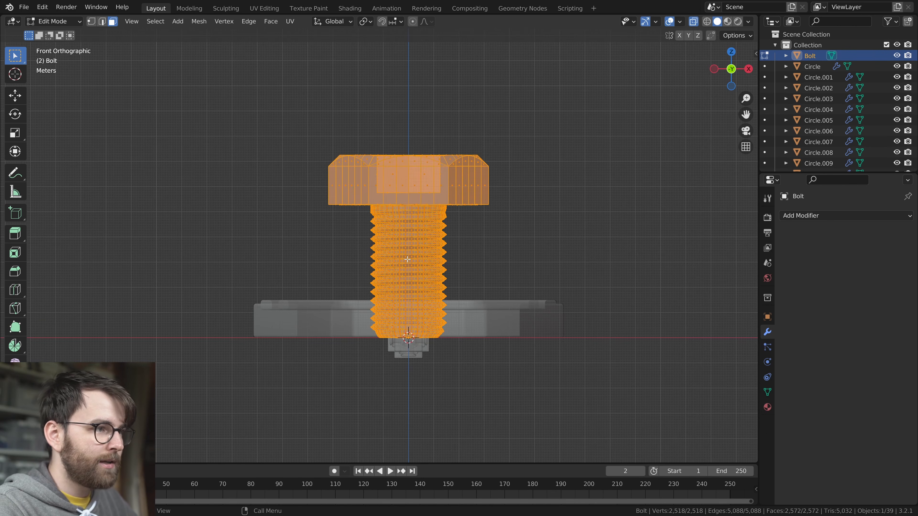
scroll(477, 253, "up", 3)
middle_click_drag(477, 252, 428, 236, "shift")
key("1")
left_click_drag(305, 164, 492, 431)
key("x")
left_click(441, 221)
Remove the leftover thread vertices around the hole on the underside of the bolt head
middle_click_drag(442, 221, 411, 197)
left_click(383, 268, "alt")
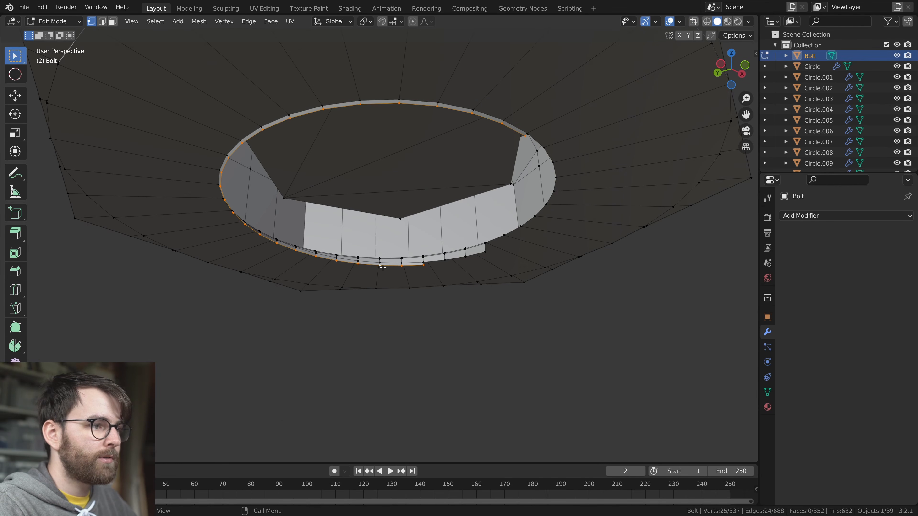
left_click(386, 263, "alt")
key("x")
left_click(386, 265)
Extrude the round edge loop on the underside of the bolt head along Z as a short stub
left_click(374, 96, "alt")
scroll(374, 97, "down", 3)
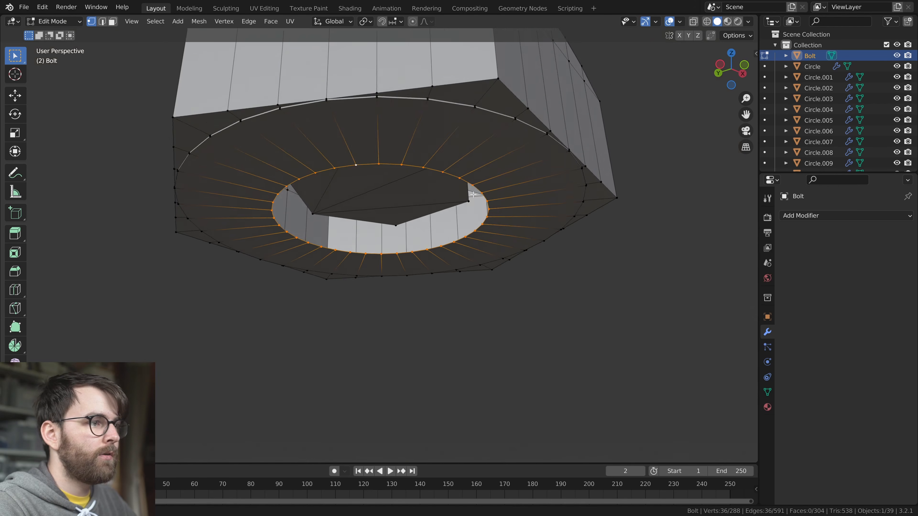
middle_click_drag(379, 173, 432, 210)
key("e")
key("z")
left_click(427, 279)
key("Tab")
Shade the bolt smooth and enable Auto Smooth at 30°
scroll(441, 285, "down", 4)
mouse_move(440, 285)
middle_mouse_down()
mouse_move(356, 333)
mouse_move(466, 274)
mouse_move(506, 322)
mouse_move(410, 271)
middle_mouse_up()
scroll(465, 274, "down", 2)
right_click(409, 271)
left_click(410, 271)
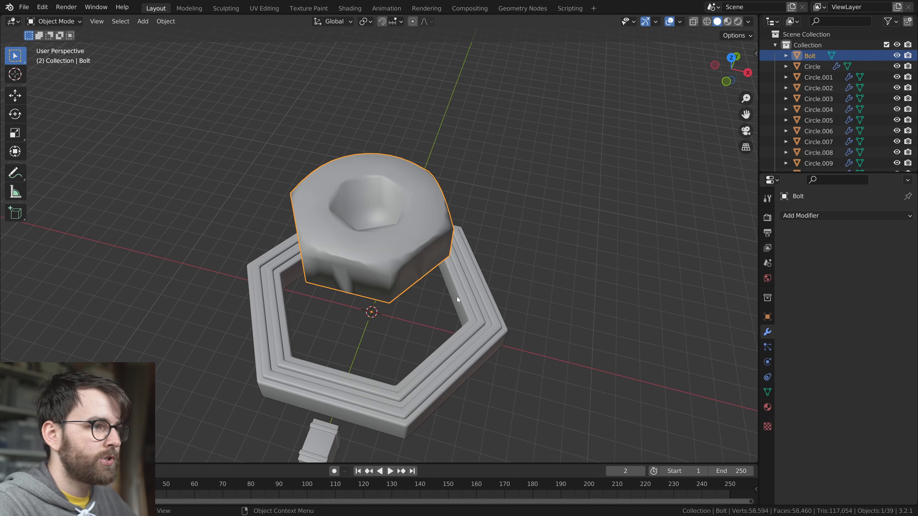
scroll(453, 296, "up", 3)
middle_click_drag(453, 296, 596, 338)
left_click(766, 391)
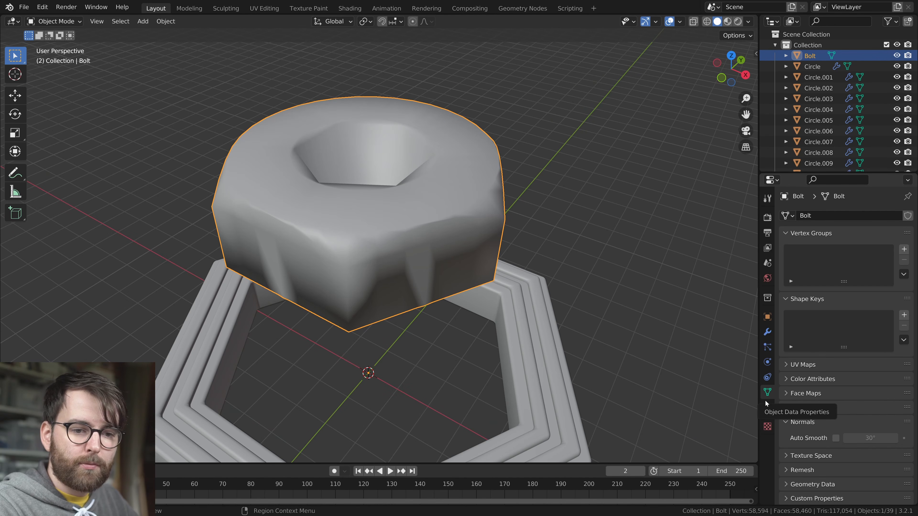
left_click(836, 439)
Scale the whole bolt mesh down to a small detail relative to the hexagonal ring
mouse_move(583, 323)
middle_mouse_down()
mouse_move(454, 303)
mouse_move(458, 246)
mouse_move(653, 327)
middle_mouse_up()
scroll(454, 303, "down", 3)
key("Tab")
key("a")
key("s")
left_click(427, 224)
key("Tab")
scroll(482, 285, "up", 4)
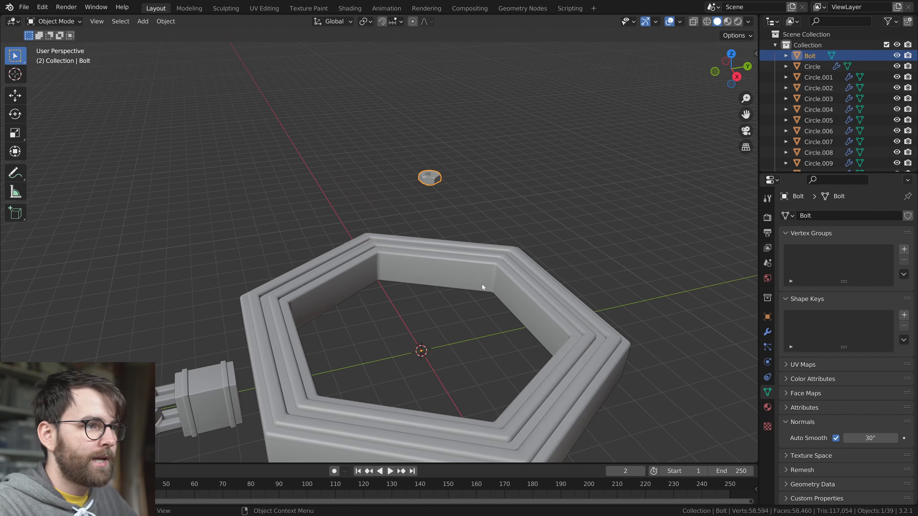
Turn the bolt to face outward, move it to the ring's outer wall, and set its origin to its geometry
key("KP_1")
key("KP_3")
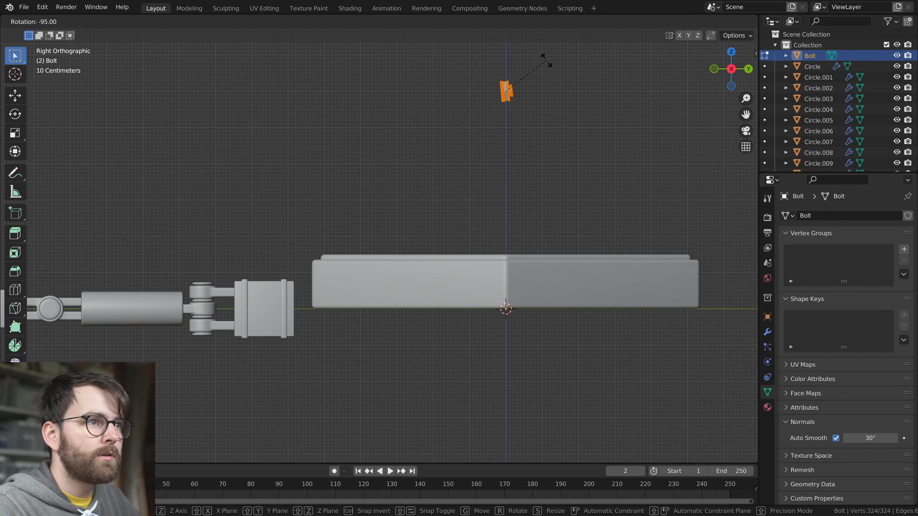
left_click(545, 60)
key("Tab")
key("g")
left_click(364, 331)
right_click(309, 305)
mouse_move(309, 304)
left_click(440, 318)
Move the bolt along X and Z onto the front outer wall, close to the ring's corner
scroll(440, 315, "up", 4)
middle_click_drag(423, 278, 459, 294)
key("g")
key("x")
left_click(564, 316)
middle_click_drag(564, 317, 478, 279, "shift")
key("g")
key("z")
left_click(480, 269)
scroll(479, 268, "down", 2)
middle_click_drag(481, 235, 466, 258)
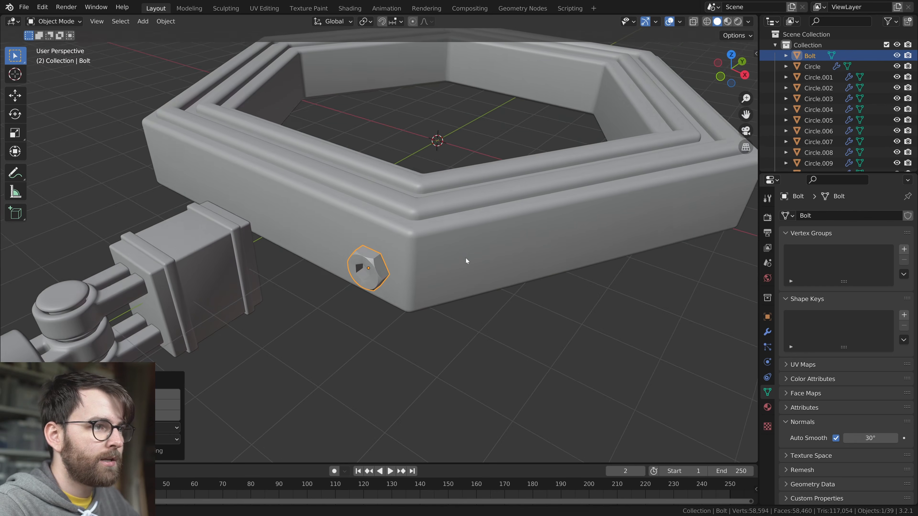
Form an additional band around the ring's outer wall, scaling it in X and Y, adjusting its Z height and seating it vertically
key("s")
key("shift+z")
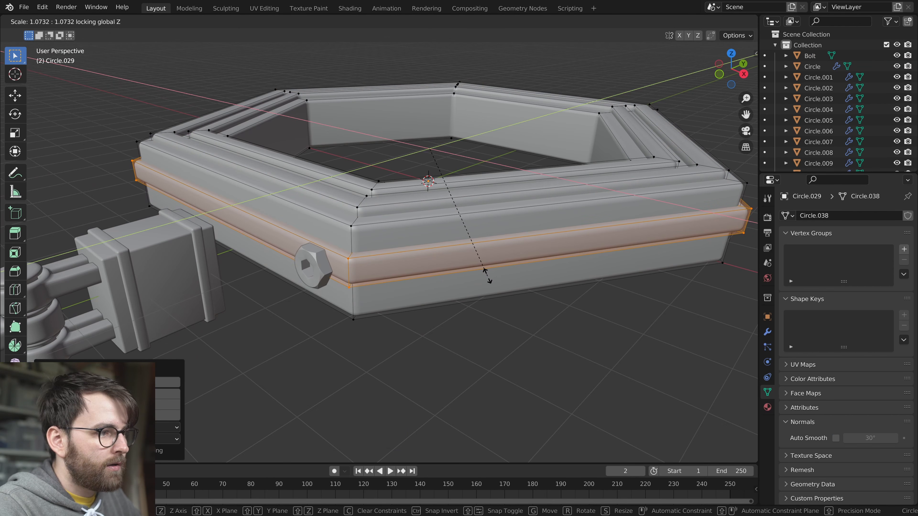
left_click(490, 286)
middle_click_drag(490, 290, 536, 272)
key("s")
key("z")
left_click(610, 382)
key("g")
key("z")
left_click(536, 282)
key("Tab")
Shift the bolt along X nearer the wall's corner and rotate it about Y
left_click(367, 236)
middle_click_drag(398, 237, 441, 303)
key("g")
key("x")
left_click(443, 292)
key("r")
key("y")
left_click(508, 247)
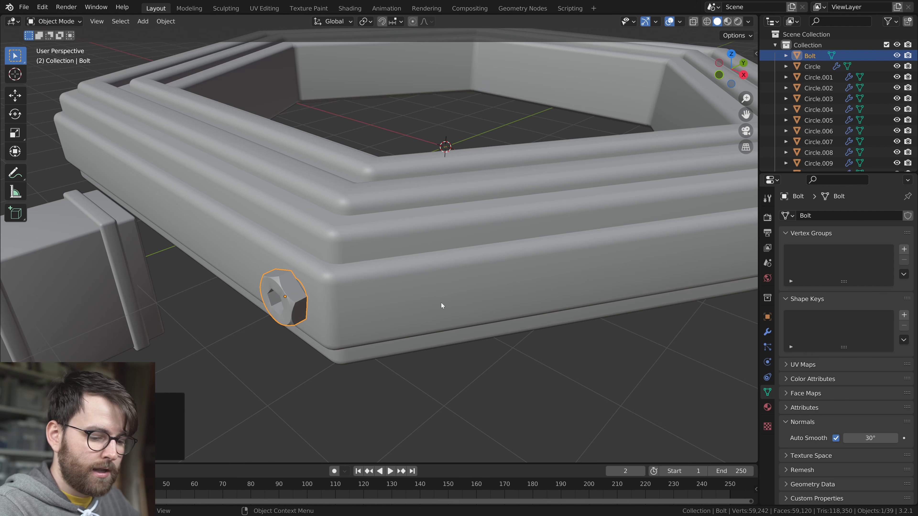
Pivot around the 3D cursor and duplicate the bolt mesh in rotated copies so each of the ring's six walls gets one
key("KP_7")
scroll(490, 289, "down", 6)
scroll(528, 267, "up", 4)
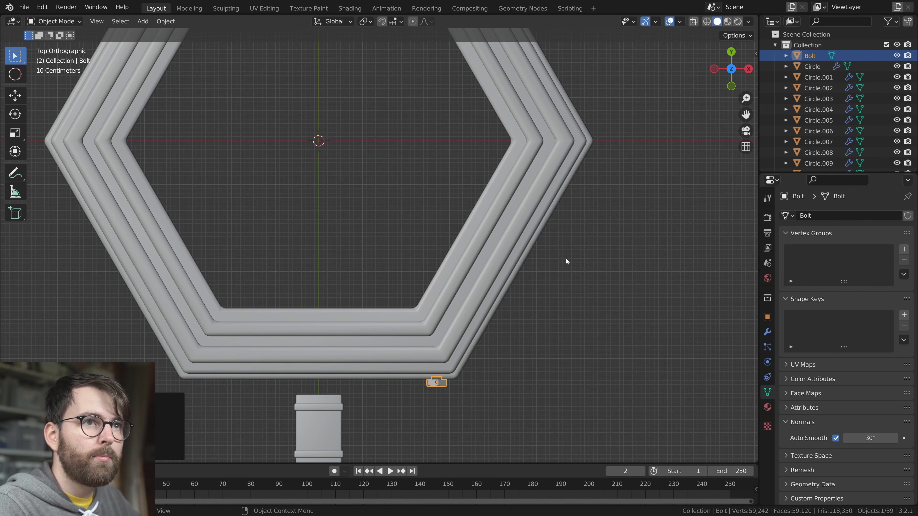
scroll(566, 248, "down", 2)
key("period")
left_click(553, 258)
scroll(453, 233, "down", 1)
key("Tab")
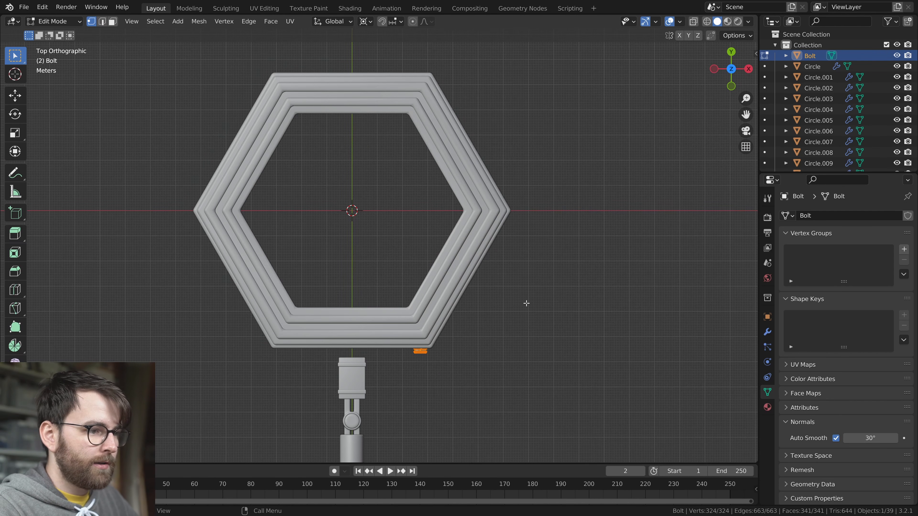
scroll(513, 318, "up", 1)
key("shift+d")
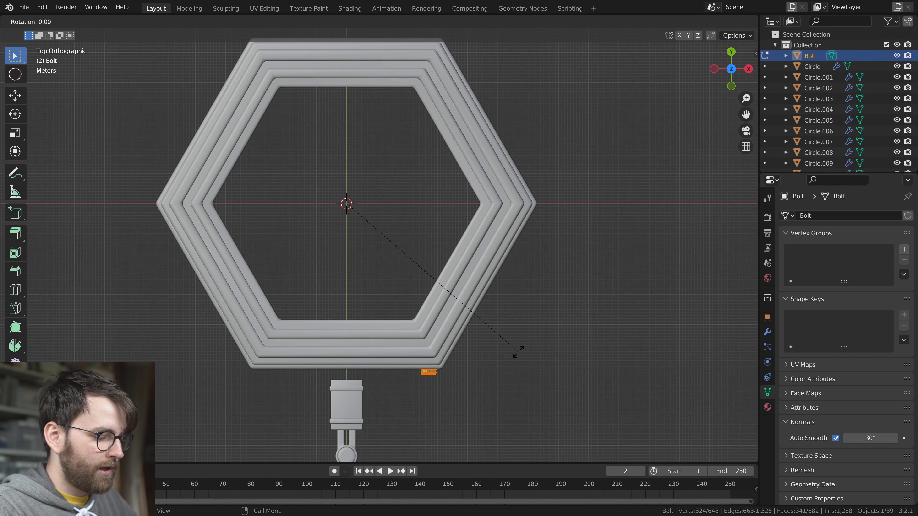
key("Return")
key("shift+r")
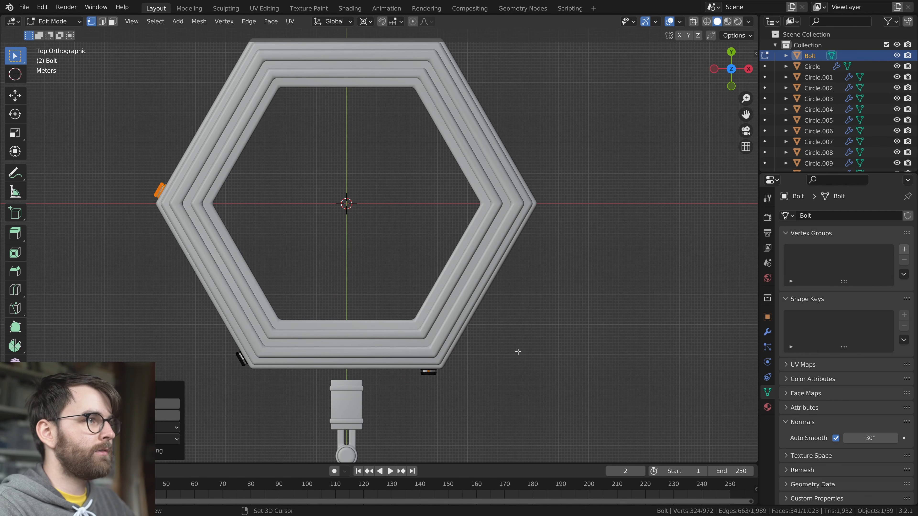
Duplicate all six bolts, flip the copies to the opposite ends of the walls, and raise them about 1.4 m in Z
key("a")
key("alt+z")
middle_click_drag(490, 317, 503, 290)
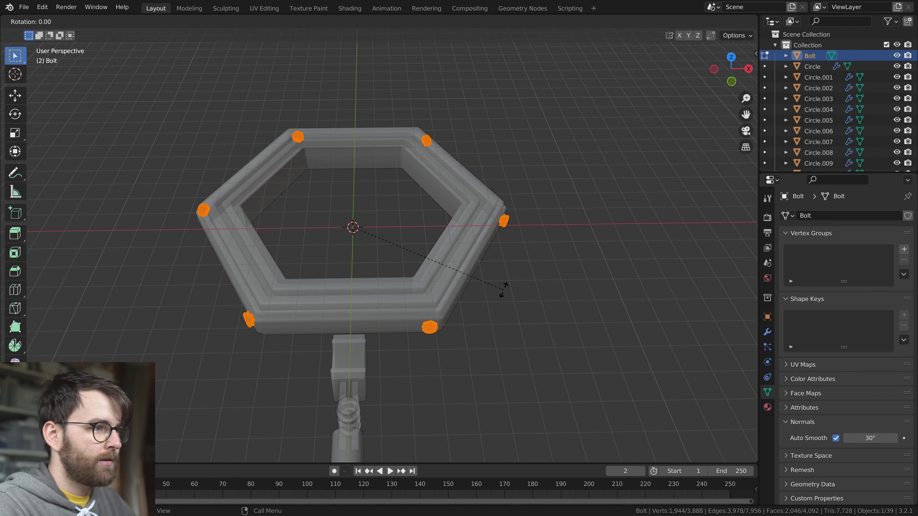
key("Return")
middle_click_drag(505, 291, 538, 256)
key("alt+z")
scroll(504, 291, "up", 4)
key("g")
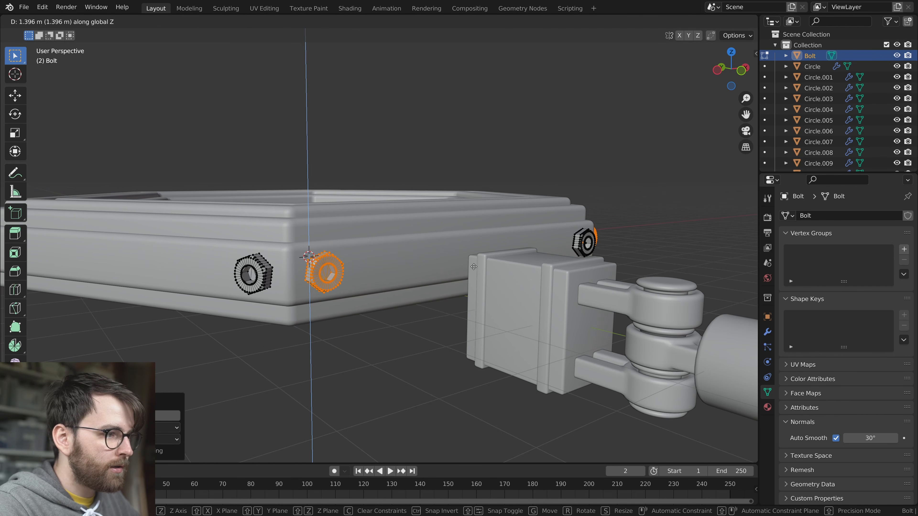
left_click(473, 266)
key("Tab")
middle_click_drag(478, 268, 400, 286)
key("alt+a")
scroll(468, 295, "down", 2)
middle_click_drag(467, 295, 447, 341)
Rotate the bolts on the front and back walls in the front view, giving them different angles
key("Tab")
scroll(443, 341, "up", 1)
key("alt+z")
key("KP_1")
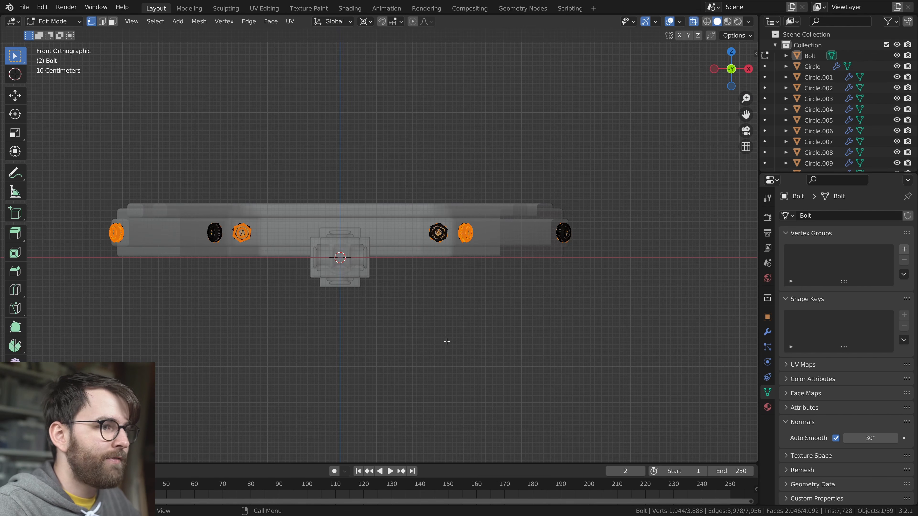
scroll(377, 312, "up", 2)
left_click_drag(165, 201, 219, 271)
key("r")
key("Escape")
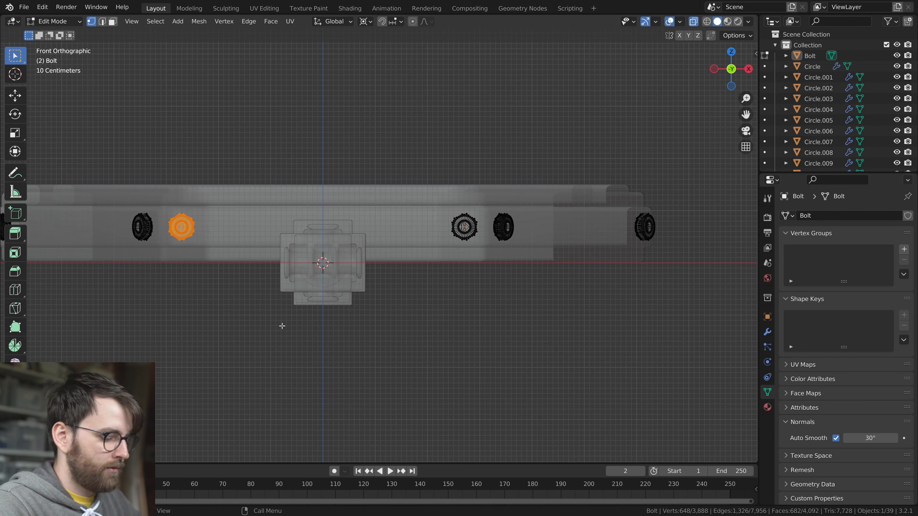
left_click(428, 190)
key("r")
left_click(505, 214)
Rotate the bolts on the ring's angled side walls to varied angles, viewing each wall straight on
middle_click_drag(505, 214, 266, 220)
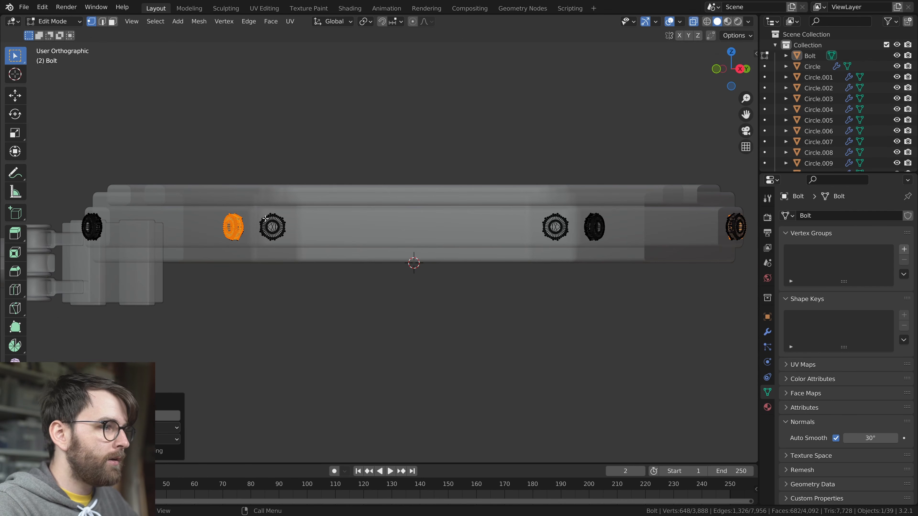
key("r")
left_click(502, 203)
left_click_drag(573, 274, 575, 273)
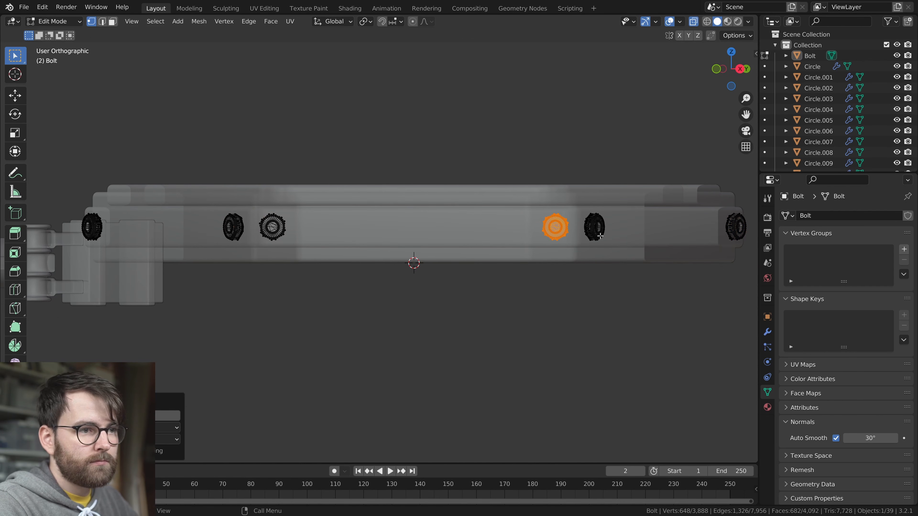
key("KP_6")
key("KP_6")
key("KP_6")
key("KP_6")
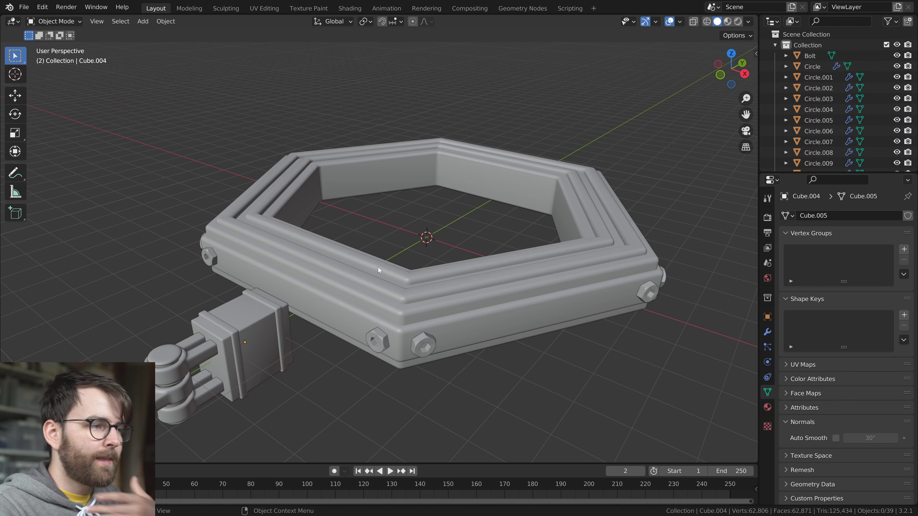
Extrude the ring's inner wall faces inward, scaling them to about 0.6 in X and Y
middle_click_drag(523, 259, 492, 278)
scroll(578, 263, "up", 1)
key("Tab")
key("e")
key("s")
key("shift+z")
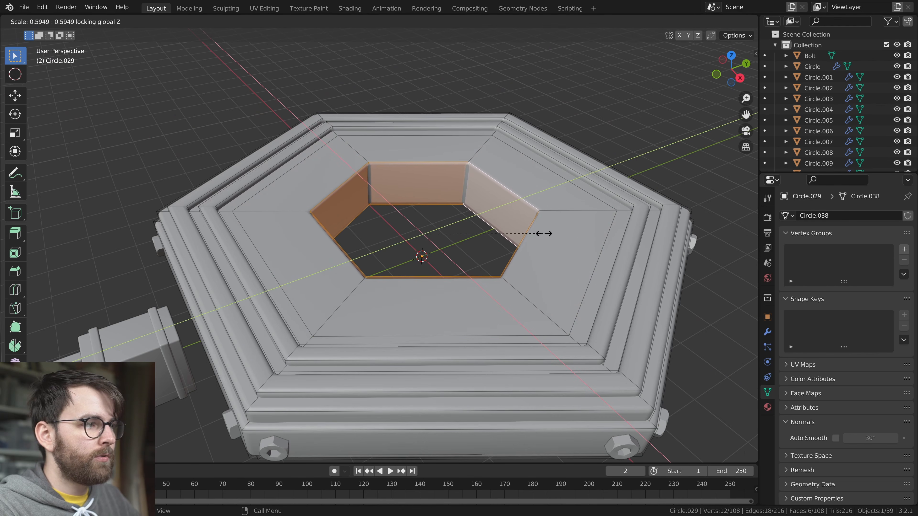
left_click(554, 236)
Reduce the extruded inner faces in Z and widen them about 1.37 times in X and Y to form sloped inner walls
key("s")
key("z")
left_click(480, 242)
key("s")
key("shift+z")
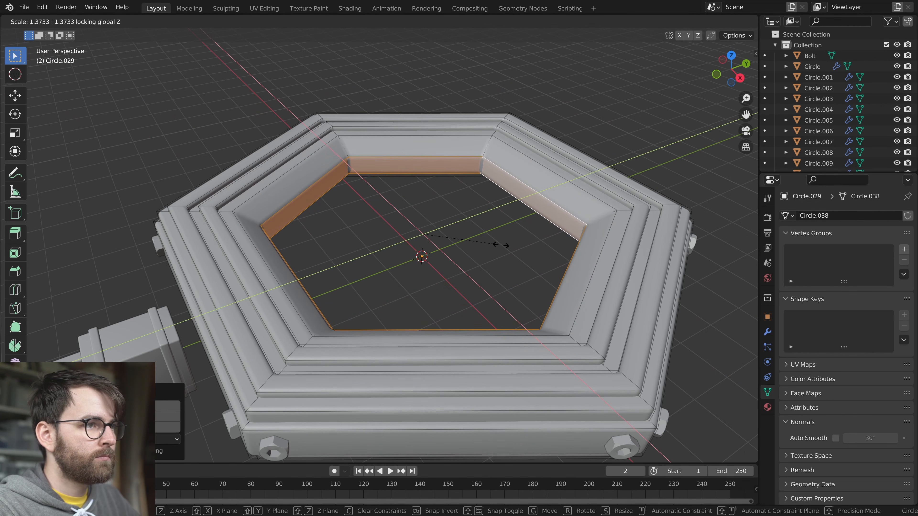
left_click(501, 245)
Inset the inner wall faces about 0.17 m and scale them inward in X and Y into a plate around a smaller opening
middle_click_drag(465, 226, 531, 288)
key("i")
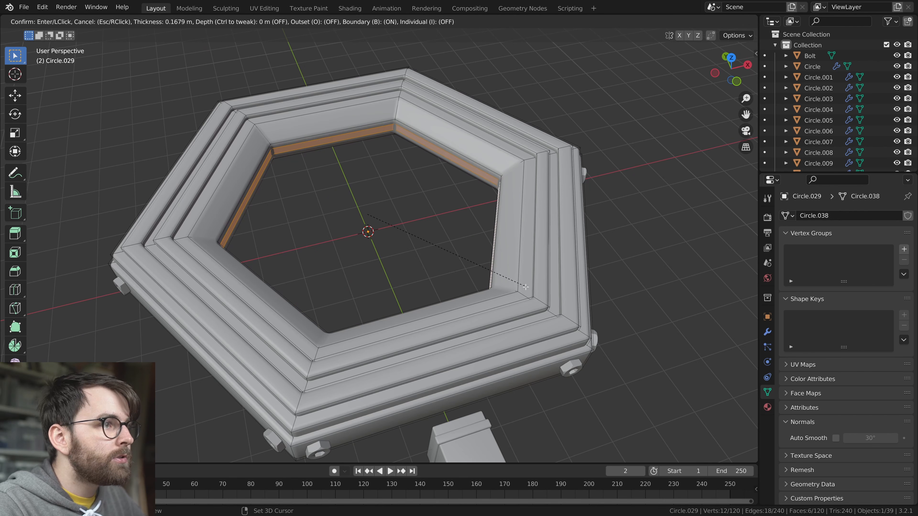
left_click(526, 287)
key("s")
key("shift+z")
left_click(466, 247)
middle_click_drag(466, 247, 375, 186)
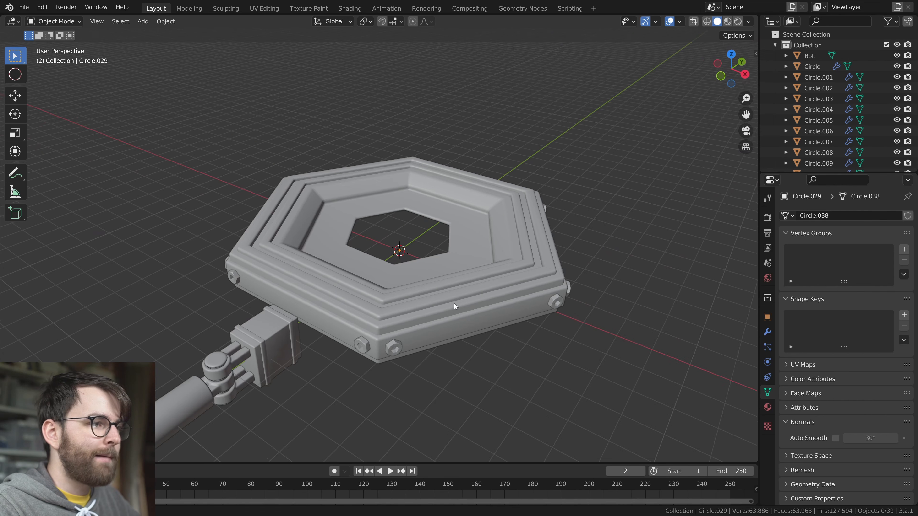
Save the creature file
scroll(454, 304, "up", 3)
key("ctrl+s")
middle_click_drag(461, 305, 470, 297)
Add an Ico Sphere at the centre of the ring and scale it up to nearly fill the hexagonal opening
key("shift+a")
mouse_move(356, 198)
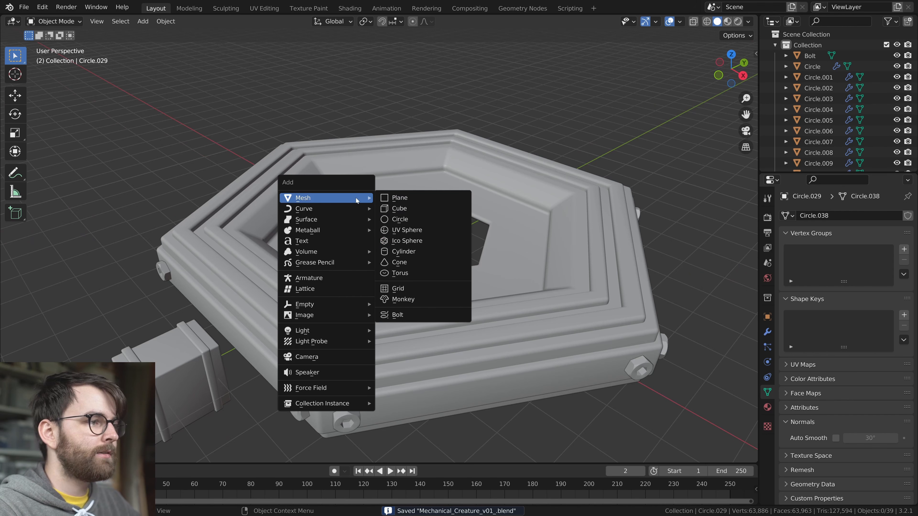
left_click(415, 240)
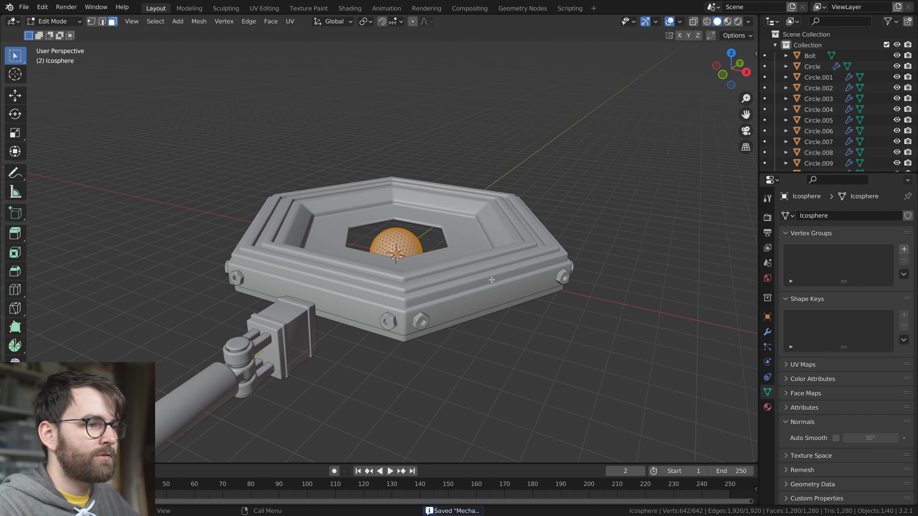
key("Tab")
key("Tab")
key("s")
left_click(510, 308)
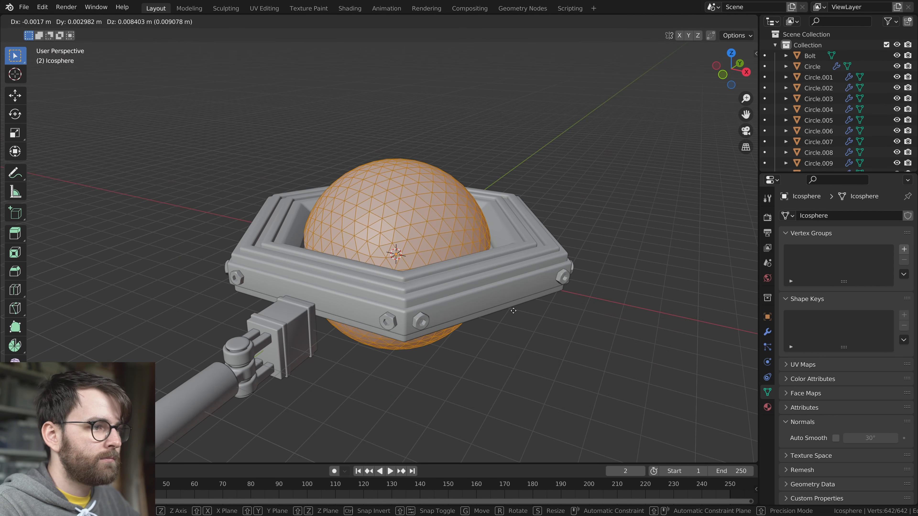
Raise the sphere along Z until it sits up out of the ring's opening and shade it smooth
key("Tab")
key("g")
key("z")
left_click(526, 197)
mouse_move(525, 197)
middle_mouse_down()
mouse_move(482, 266)
mouse_move(329, 251)
mouse_move(511, 238)
mouse_move(532, 346)
middle_mouse_up()
right_click(469, 217)
left_click(447, 230)
scroll(471, 280, "up", 5)
left_click(330, 251)
scroll(532, 347, "down", 2)
key("alt+a")
middle_click_drag(350, 217, 405, 200)
right_click(404, 199)
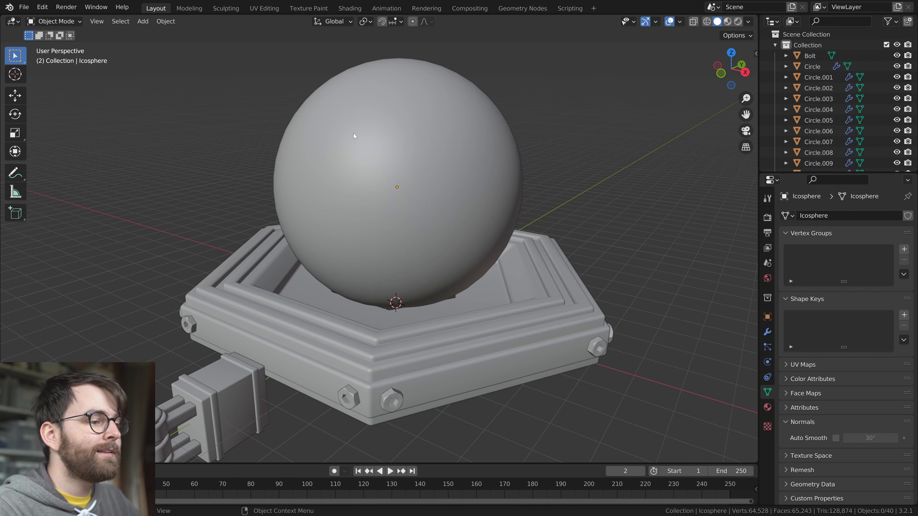
Add a Bezier curve at the ring's centre and delete its default points in Edit Mode
scroll(456, 261, "down", 3)
scroll(437, 277, "up", 3)
middle_click_drag(457, 261, 514, 270)
key("shift+a")
mouse_move(378, 240)
left_click(425, 238)
left_click(513, 270)
scroll(513, 270, "down", 5)
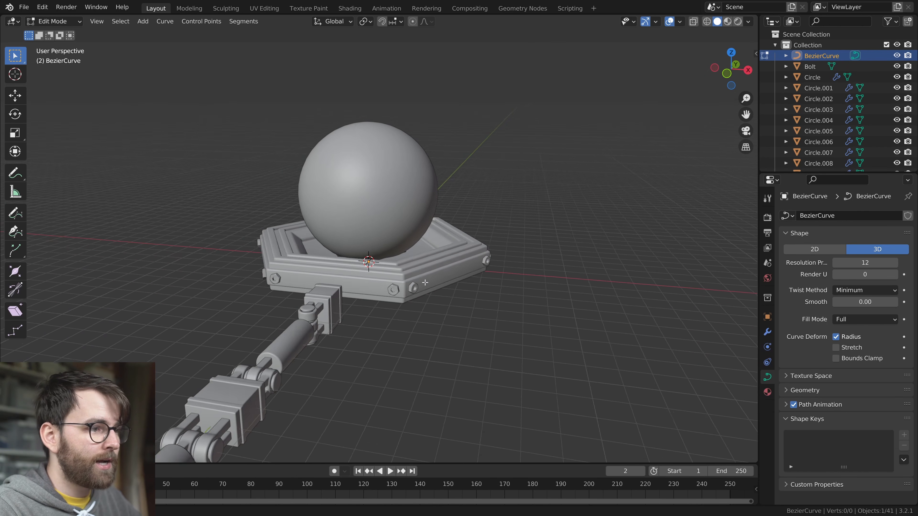
In front view, draw a freehand curve from the sphere's top down, around below the ring and back up the other side
key("KP_1")
key("shift+space")
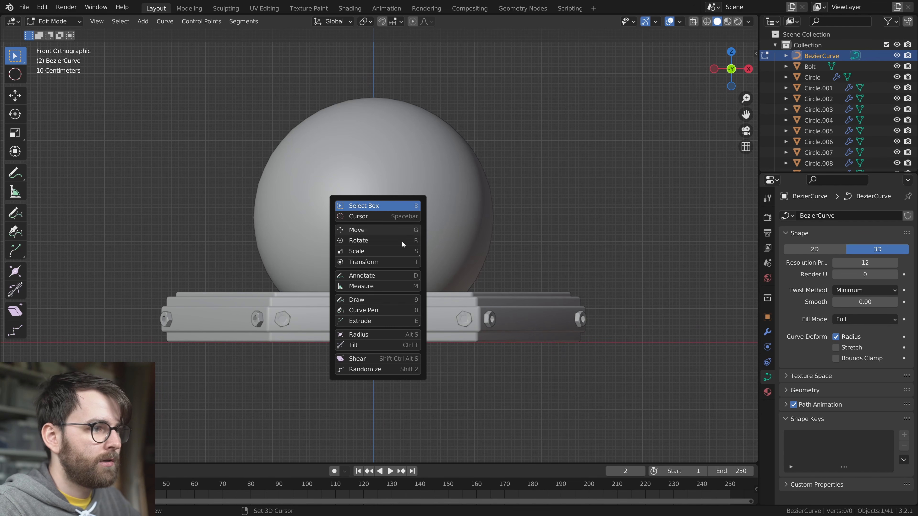
left_click(368, 300)
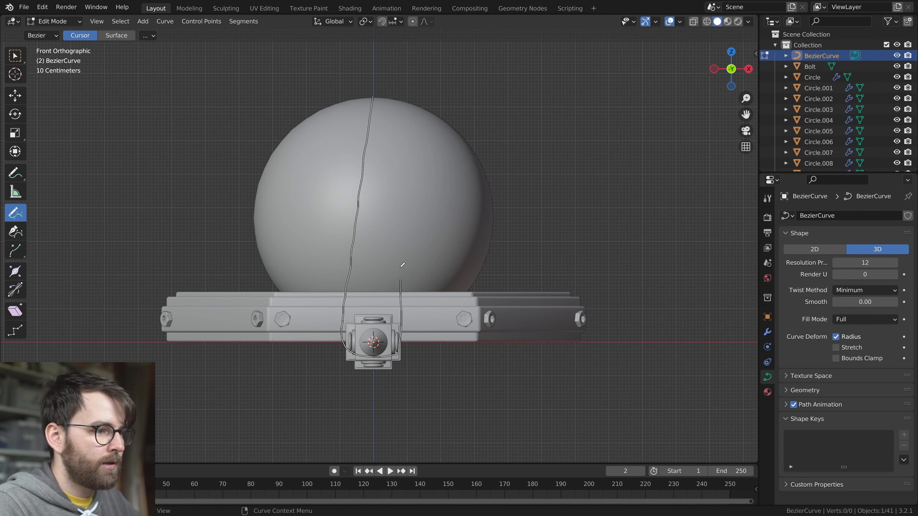
left_click_drag(382, 112, 378, 100)
mouse_move(486, 151)
middle_mouse_down()
mouse_move(475, 184)
mouse_move(422, 241)
middle_mouse_up()
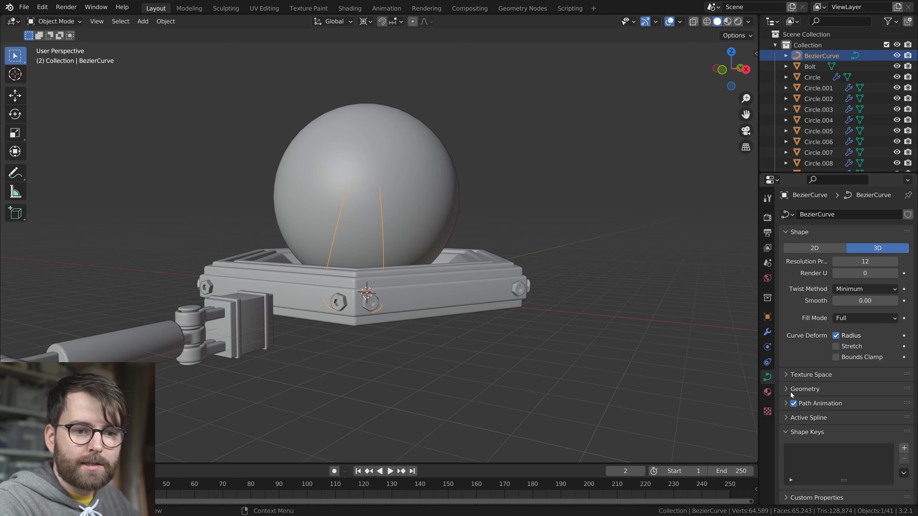
Give the curve a round bevel with a depth of 0.072 m so it becomes a thick wire
left_click(792, 393)
scroll(846, 414, "down", 3)
middle_click_drag(503, 301, 460, 331)
scroll(425, 254, "up", 2)
Move the wire's control points outward so it passes over the ring's rim at the corner
key("Tab")
middle_click_drag(430, 154, 535, 296)
left_click(441, 161)
left_click(428, 170, "shift")
scroll(535, 297, "up", 2)
middle_click_drag(398, 304, 432, 320)
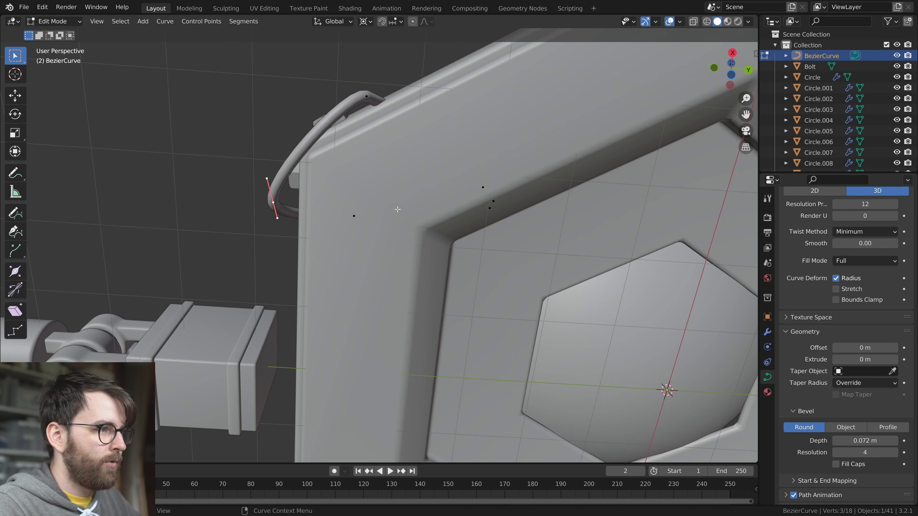
key("g")
left_click(383, 218)
left_click(377, 159)
middle_click_drag(383, 213, 520, 248)
key("g")
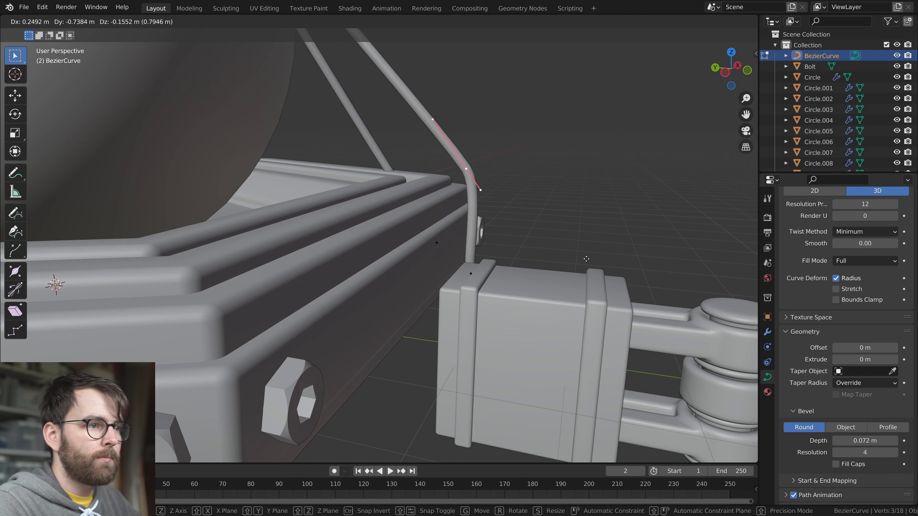
left_click(586, 256)
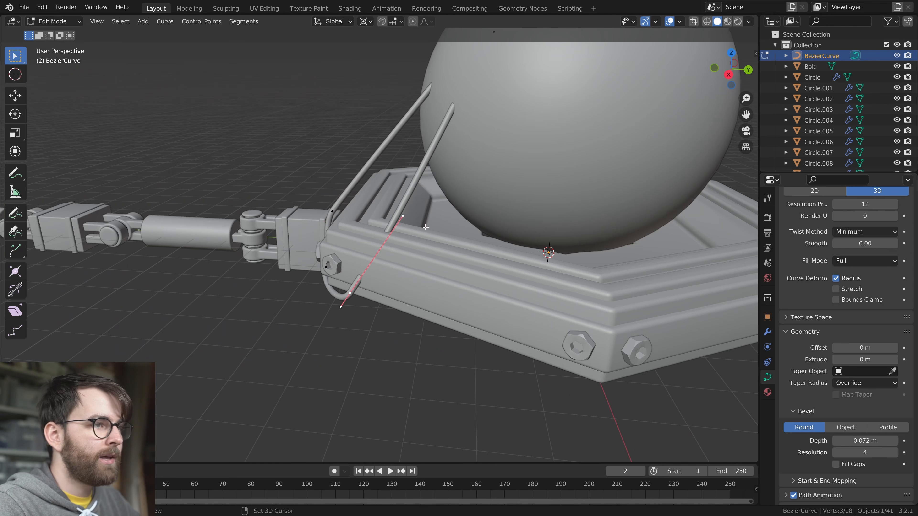
Subdivide the selected wire segment, then scale and move a control point so the wire bends over the ring's upper edge
middle_click_drag(452, 163, 470, 176)
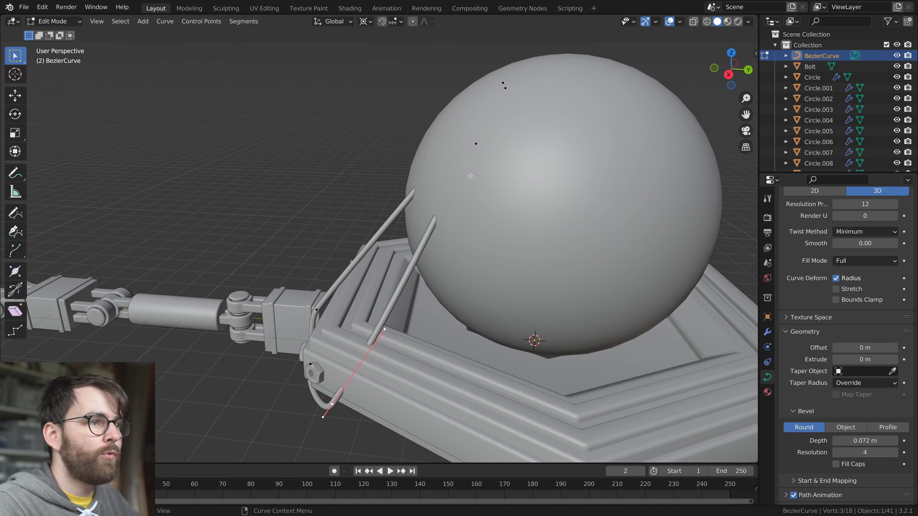
right_click(513, 183)
left_click(490, 178)
left_click(406, 275)
middle_click_drag(466, 188, 496, 188)
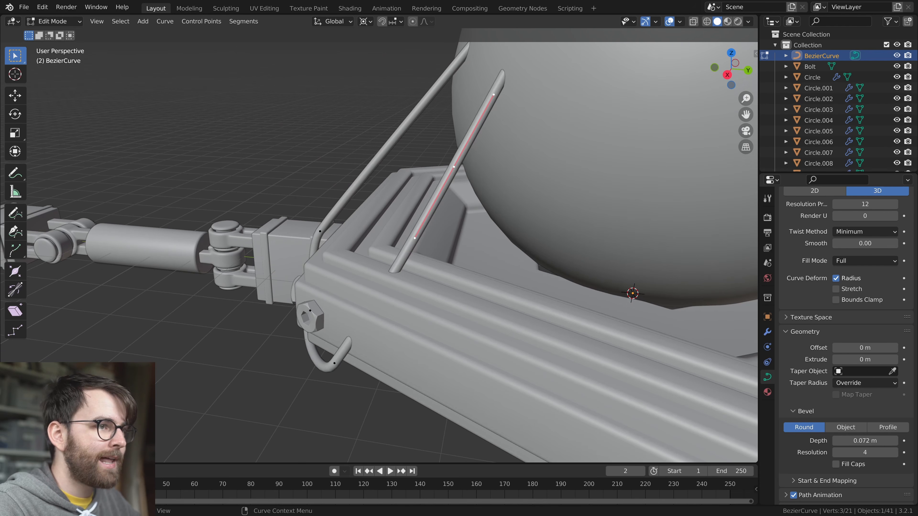
key("s")
left_click(542, 225)
key("g")
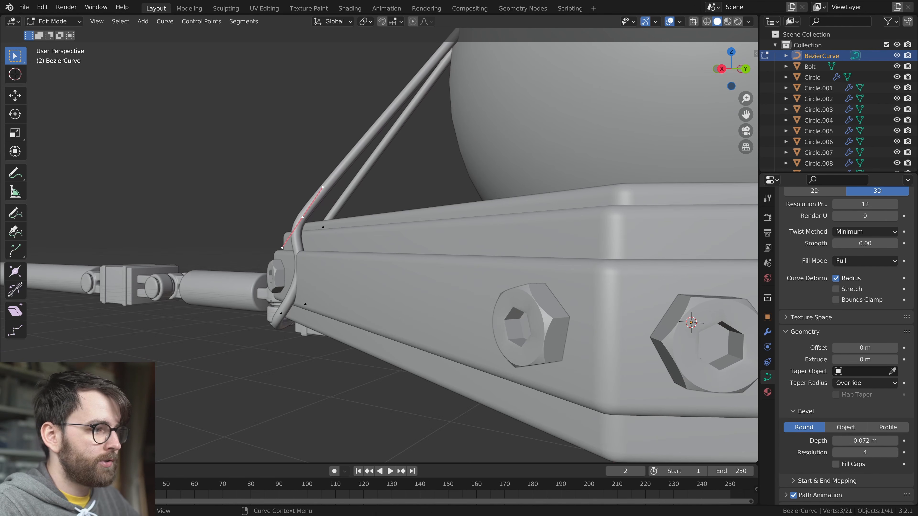
Move the wire's lower control points so the loop hugs the ring's side around the two corner bolts
mouse_move(454, 305)
middle_mouse_down()
mouse_move(444, 219)
mouse_move(434, 260)
mouse_move(485, 261)
mouse_move(441, 298)
mouse_move(482, 375)
mouse_move(468, 296)
middle_mouse_up()
scroll(435, 260, "up", 2)
key("g")
left_click(487, 261)
left_click(462, 340)
key("g")
left_click(509, 417)
middle_click_drag(511, 420, 431, 421)
key("g")
left_click(419, 379)
left_click(424, 391)
key("g")
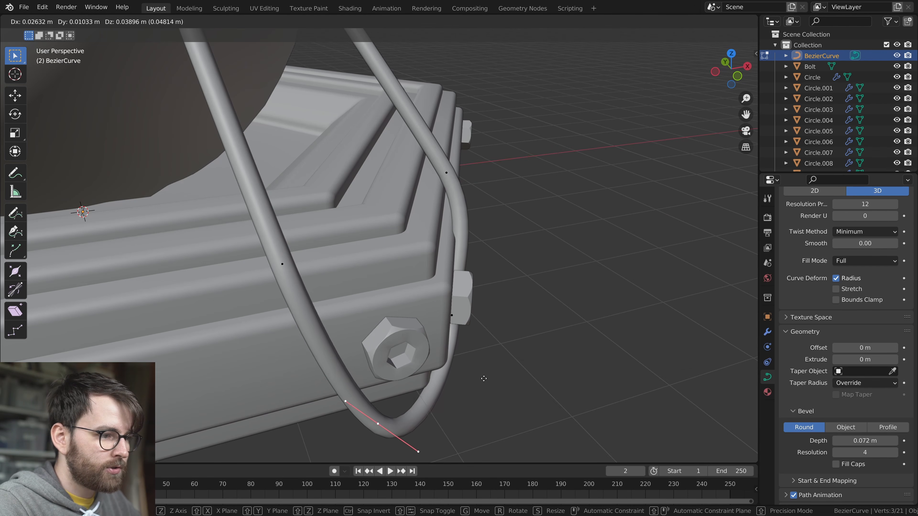
left_click(469, 359)
Add a control point at the bottom of the wire loop and position it beneath the two corner bolts
left_click(283, 264)
key("e")
left_click(327, 324)
middle_click_drag(327, 324, 390, 394)
key("g")
left_click(483, 327)
middle_click_drag(483, 327, 452, 326)
key("g")
key("z")
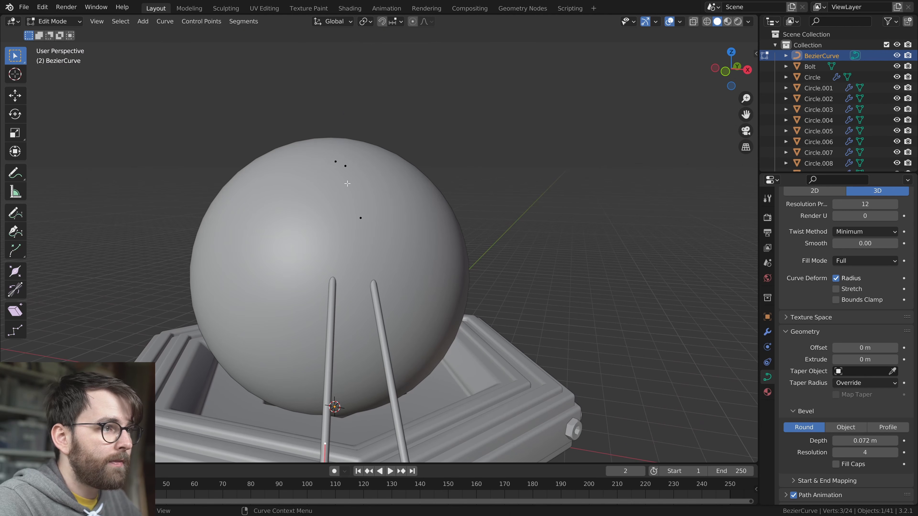
middle_click_drag(420, 273, 426, 275)
scroll(471, 285, "up", 4)
key("g")
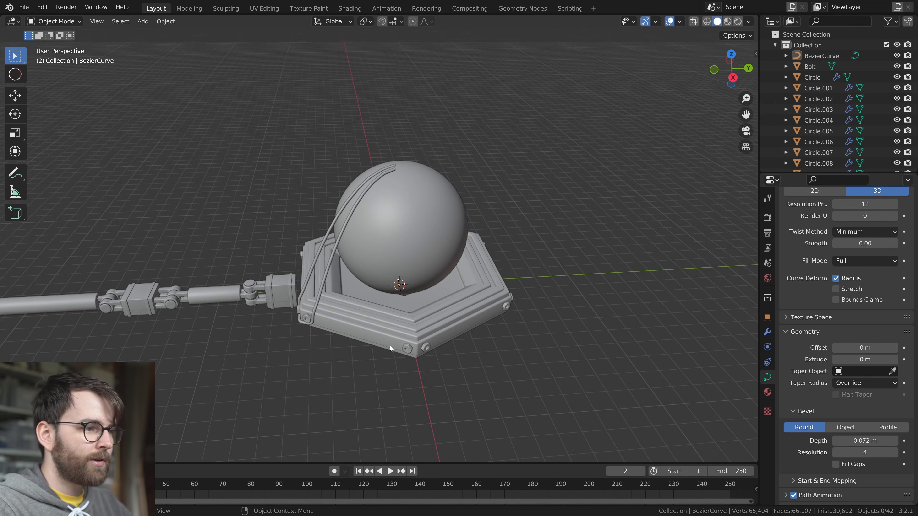
Fit the wire's upper ends over the sphere, straighten the strands in top view and duplicate the loop to the opposite side
mouse_move(390, 345)
middle_mouse_down()
mouse_move(283, 348)
mouse_move(538, 329)
mouse_move(398, 334)
middle_mouse_up()
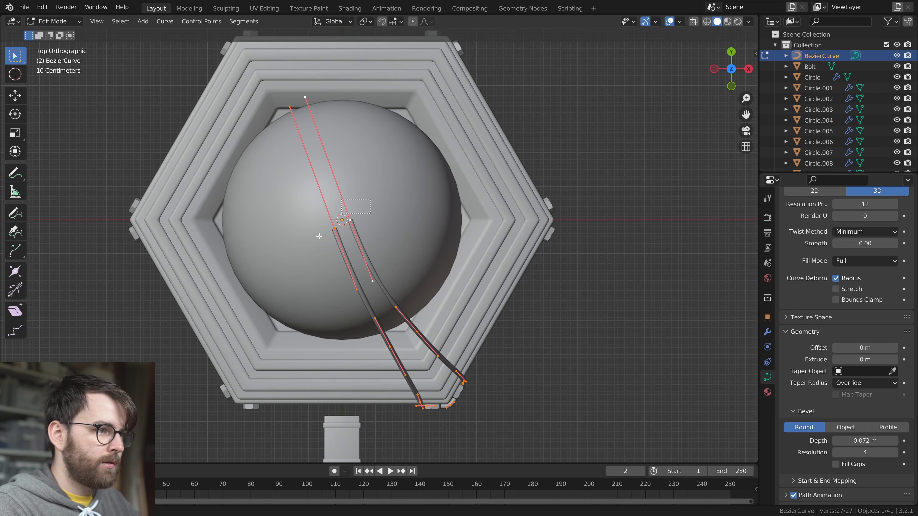
key("r")
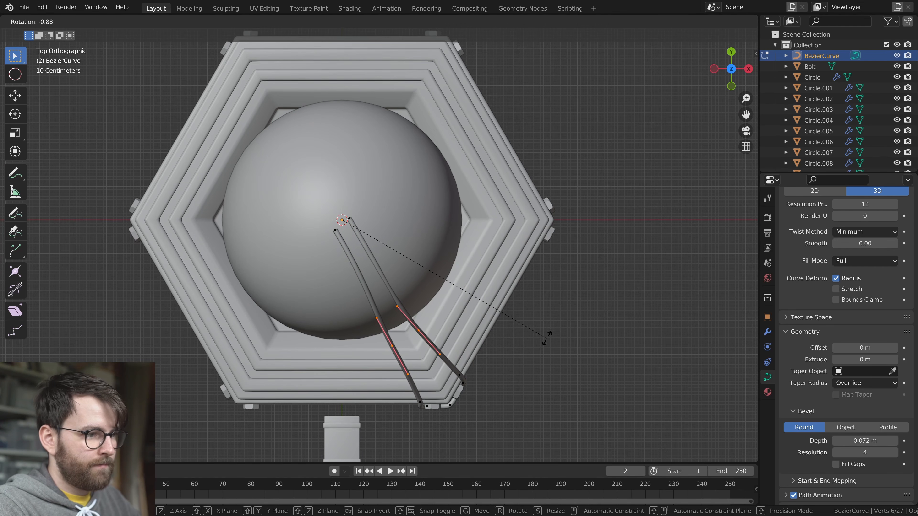
scroll(545, 283, "up", 4)
middle_click_drag(408, 287, 493, 219)
middle_click_drag(468, 95, 401, 265, "shift")
scroll(401, 265, "up", 2)
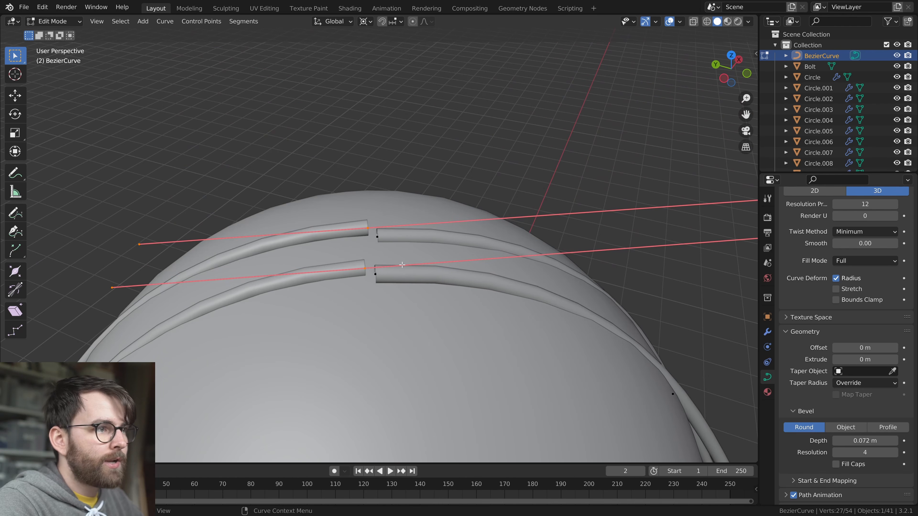
Delete the surplus end points on top of the sphere, join the facing wire ends into segments and scale their handles
left_click(377, 273)
key("x")
left_click(446, 273)
left_click(377, 238)
left_click(367, 229, "shift")
key("f")
key("s")
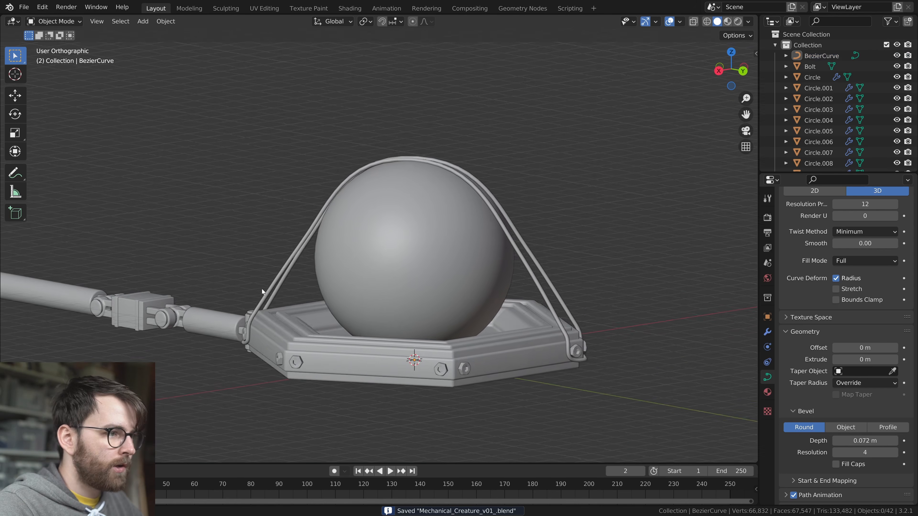
middle_click_drag(262, 289, 610, 312)
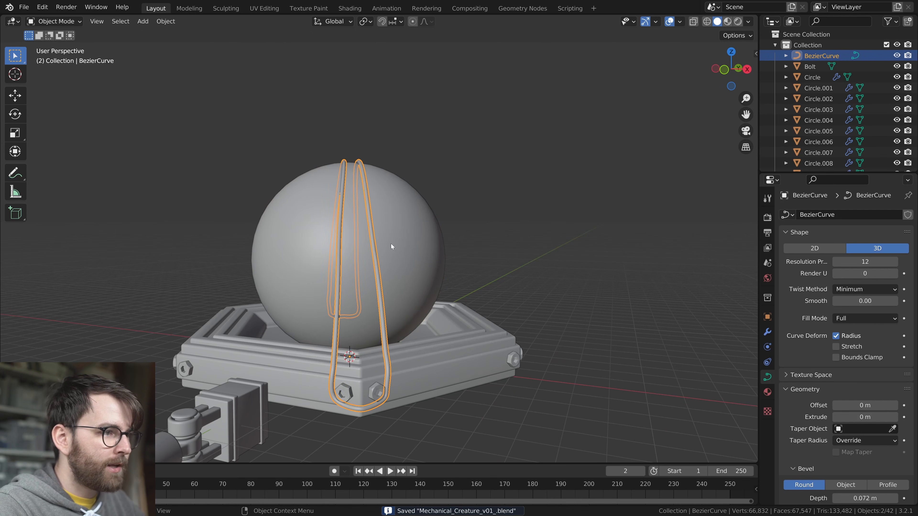
Duplicate the joined wires and rotate the copies about the global Z axis to another pair of ring corners
key("Tab")
key("shift+s")
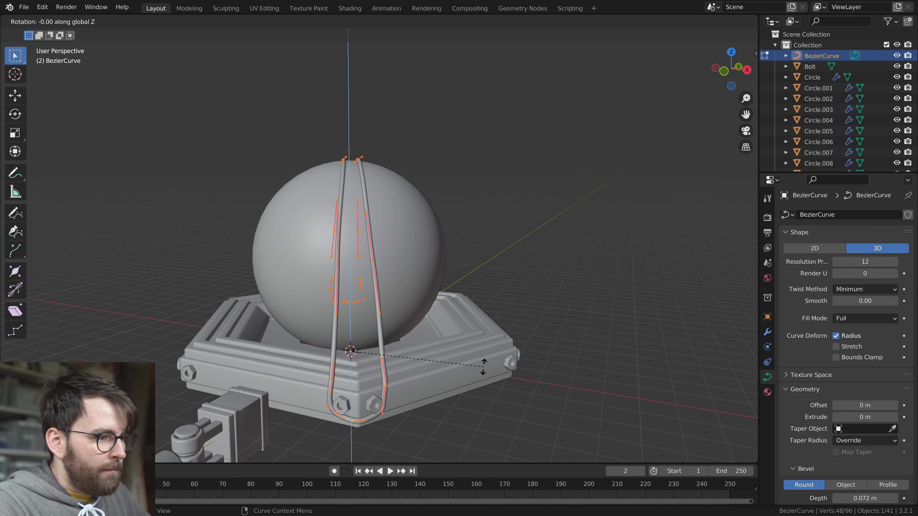
scroll(458, 336, "down", 2)
middle_click_drag(457, 336, 497, 325)
Shift the duplicated wires along Z where they cross above the sphere, and save the file
key("Tab")
middle_click_drag(545, 262, 448, 293)
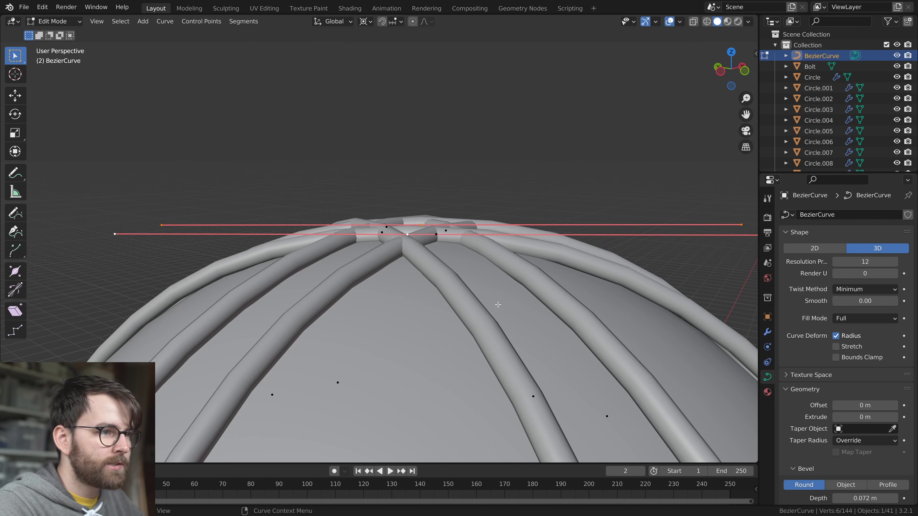
key("g")
key("z")
key("g")
key("z")
left_click(491, 270)
key("Tab")
scroll(477, 289, "down", 4)
key("alt+a")
key("ctrl+s")
Set the preview resolution of both wire curves to 32 and save the file
scroll(449, 292, "down", 4)
middle_click_drag(452, 292, 469, 288)
middle_click_drag(469, 289, 495, 292)
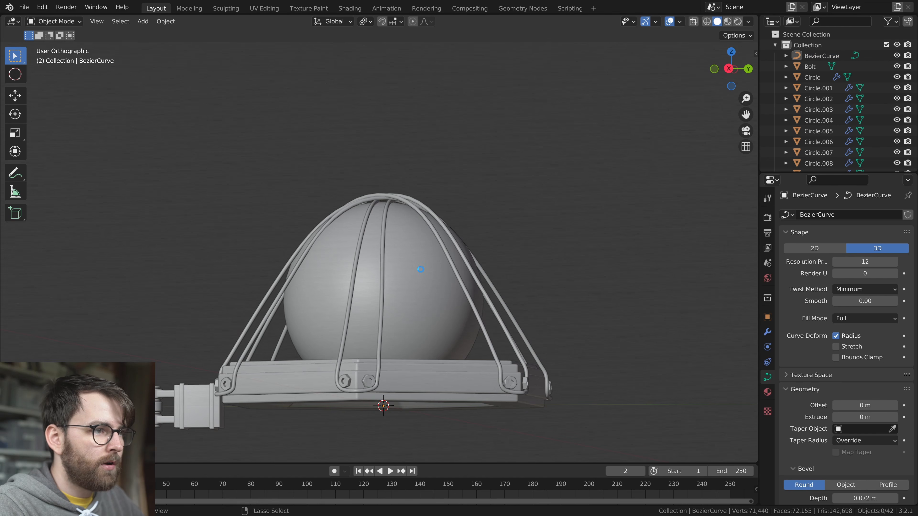
middle_click_drag(444, 326, 464, 310)
key("ctrl+s")
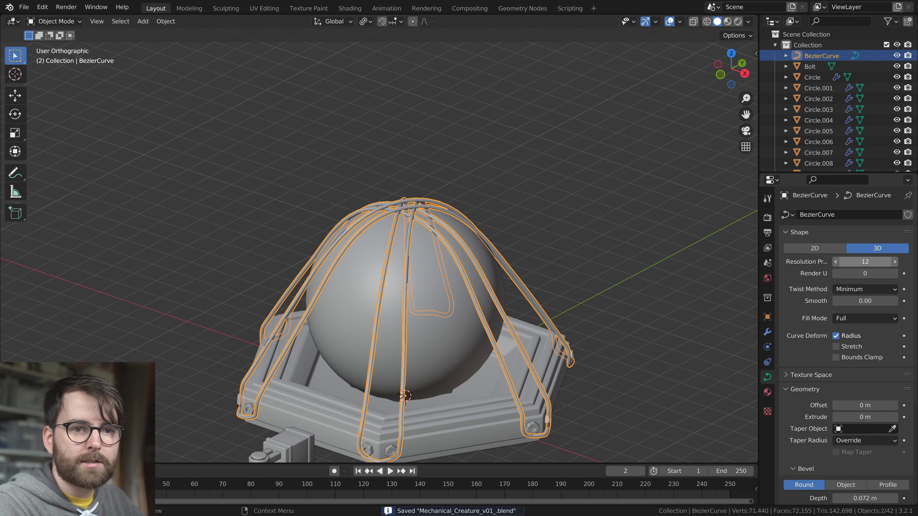
key("alt+a")
middle_click_drag(505, 312, 338, 287)
left_click(559, 182)
middle_click_drag(558, 182, 538, 332)
key("g")
left_click(513, 348)
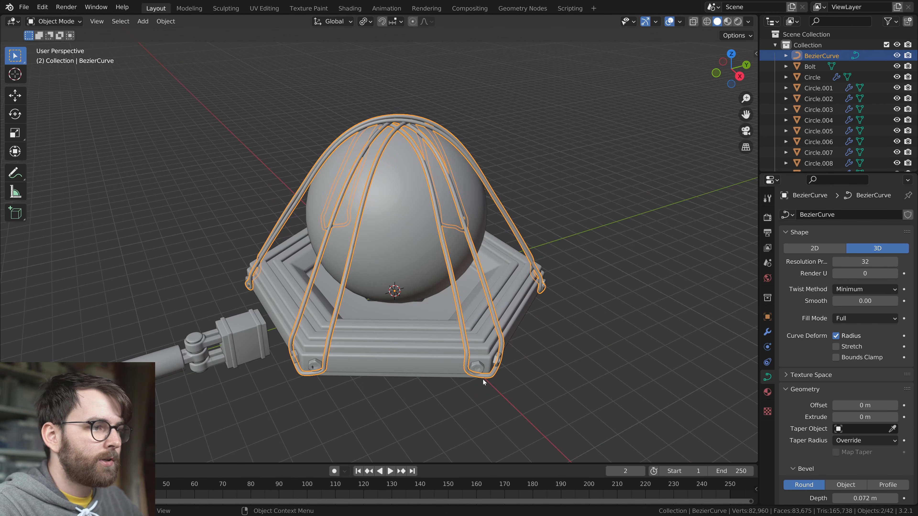
key("alt+a")
middle_click_drag(453, 358, 394, 347)
key("ctrl+s")
Select the ring, sphere, bolts and wires in right view and move them down along Z to line up with the leg
left_click(392, 285)
key("alt+a")
key("KP_3")
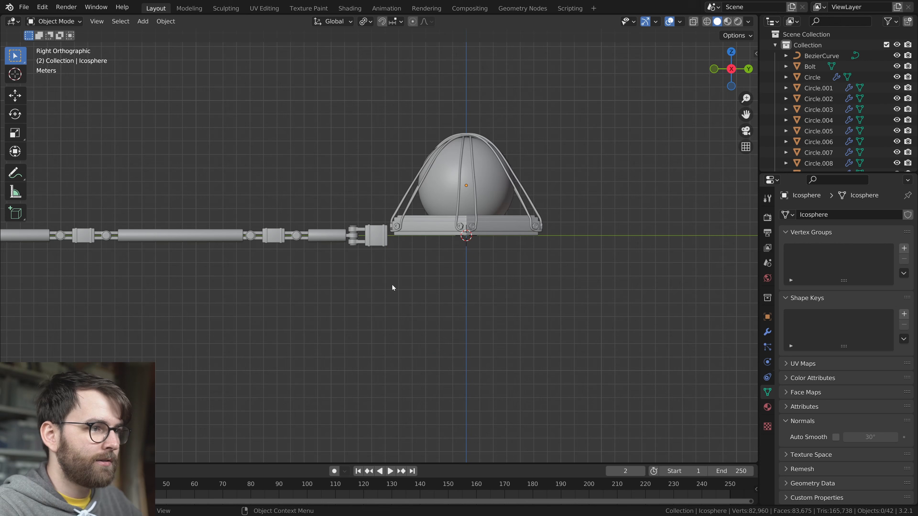
scroll(391, 287, "up", 2)
middle_click_drag(502, 194, 420, 244, "shift")
left_click_drag(310, 101, 491, 310)
scroll(529, 242, "up", 3)
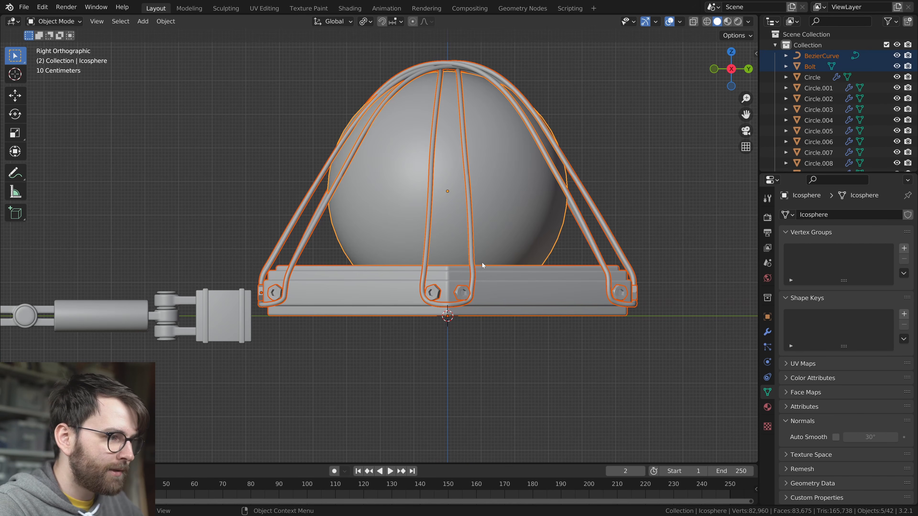
key("g")
key("z")
left_click(473, 268)
mouse_move(354, 307)
middle_mouse_down()
mouse_move(412, 385)
mouse_move(357, 309)
middle_mouse_up()
left_click(356, 306)
Select all the leg parts and move them along Y until the end block sits inside the ring's side
scroll(361, 310, "down", 8)
left_click_drag(50, 245, 374, 349)
scroll(373, 349, "up", 8)
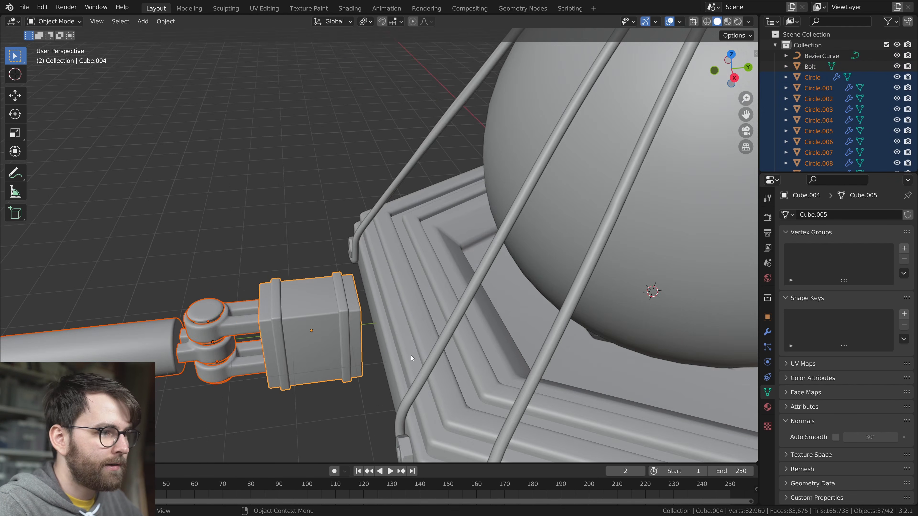
key("g")
key("y")
left_click(659, 330)
Scale the whole mesh of the leg's end block down slightly along Z to fit the ring's height
scroll(508, 349, "down", 3)
middle_click_drag(508, 348, 565, 383, "shift")
left_click(473, 283)
scroll(530, 297, "up", 1)
key("Tab")
key("a")
key("s")
key("z")
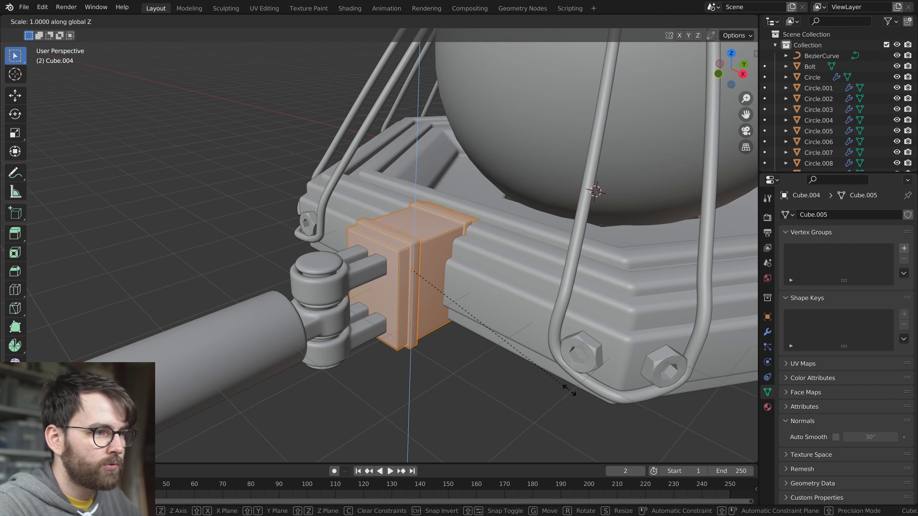
left_click(549, 378)
key("Tab")
key("Tab")
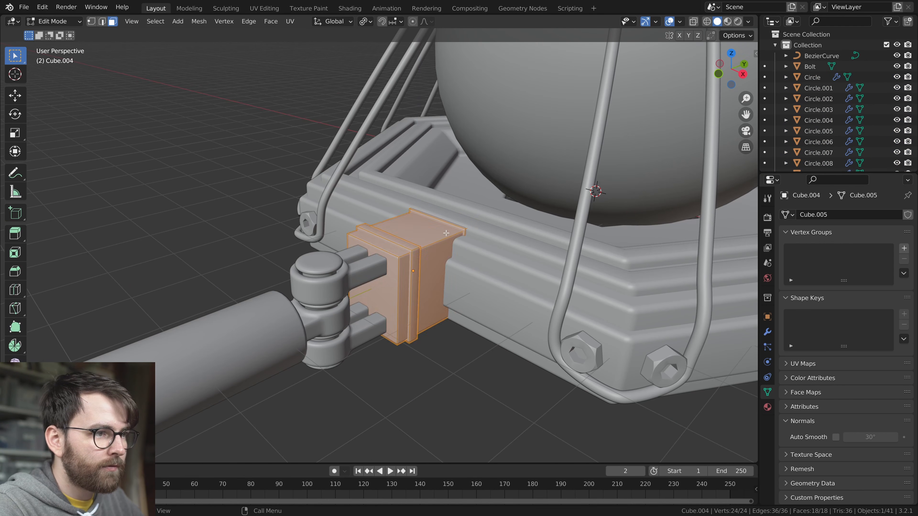
Delete the end block's inner band where it meets the ring and save the file
key("x")
left_click(471, 297)
mouse_move(471, 297)
middle_mouse_down()
mouse_move(455, 293)
mouse_move(479, 306)
middle_mouse_up()
key("ctrl+s")
Annotate the bent leg pose in right view, with circled joints and a pointed foot
scroll(452, 311, "down", 5)
middle_click_drag(424, 314, 469, 317)
scroll(351, 303, "down", 2)
key("KP_3")
middle_click_drag(307, 308, 372, 280, "shift")
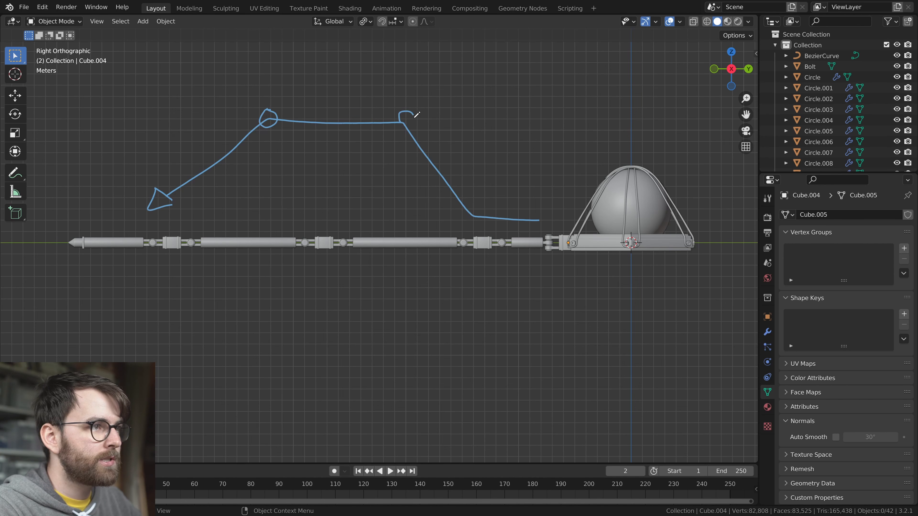
mouse_move(336, 144)
middle_mouse_down("shift")
mouse_move(343, 185)
mouse_move(355, 186)
middle_mouse_up("shift")
Add a second set of parallel support lines above the sketched leg segments, linked to each joint by short struts
scroll(298, 177, "up", 5)
mouse_move(298, 178)
middle_mouse_down()
mouse_move(444, 331)
mouse_move(477, 252)
mouse_move(445, 274)
mouse_move(485, 292)
mouse_move(338, 272)
middle_mouse_up()
scroll(438, 275, "down", 5)
scroll(438, 275, "up", 5)
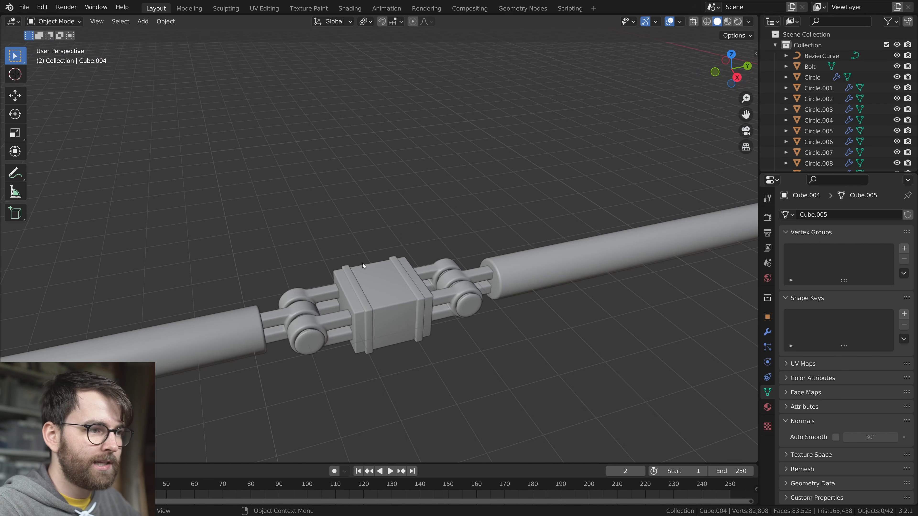
scroll(450, 264, "down", 6)
middle_click_drag(450, 263, 430, 261)
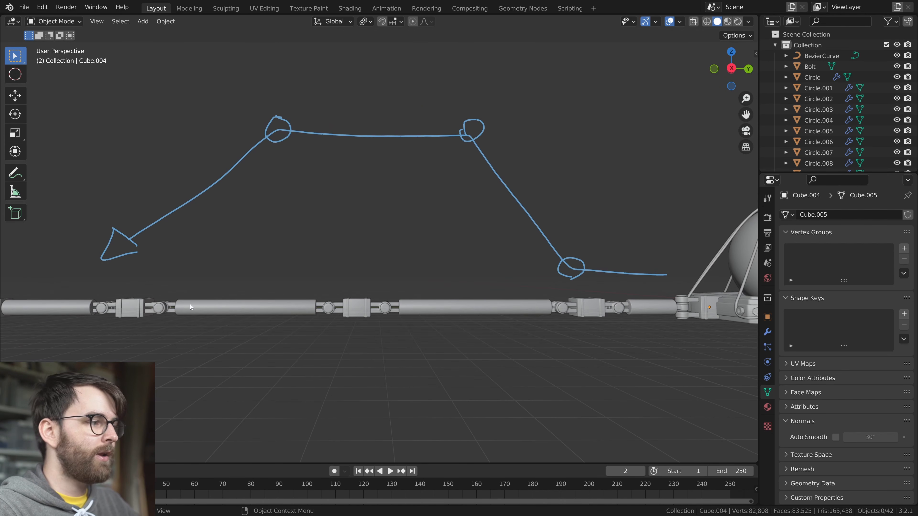
middle_click_drag(358, 228, 334, 274, "shift")
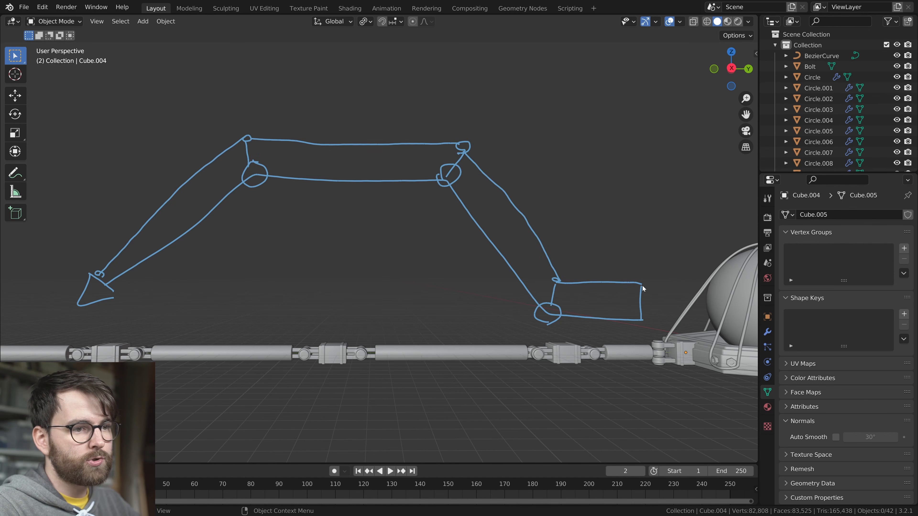
scroll(651, 295, "down", 3)
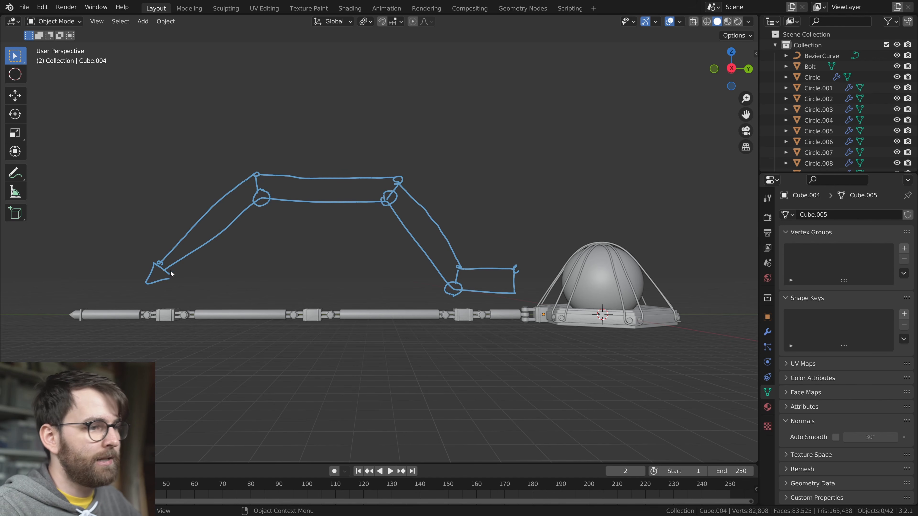
Clear the annotated leg pose and save the file
middle_click_drag(401, 259, 495, 280)
middle_click_drag(495, 280, 523, 213, "shift")
scroll(545, 213, "up", 3)
key("KP_3")
key("ctrl+s")
Snap the 3D cursor to the top face of the hinge block nearest the leg's pointed tip
mouse_move(339, 144)
middle_mouse_down("shift")
mouse_move(320, 225)
mouse_move(512, 269)
mouse_move(395, 246)
middle_mouse_up("shift")
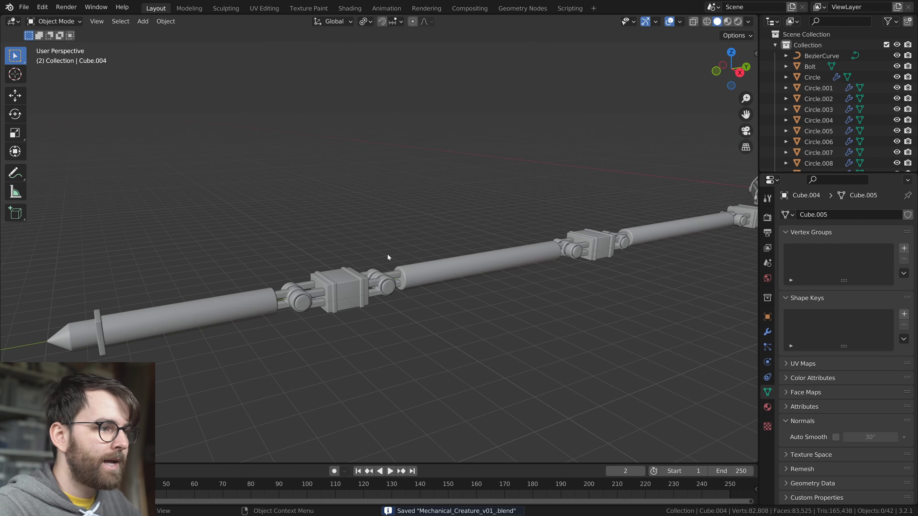
middle_click_drag(419, 300, 452, 278, "shift")
scroll(452, 278, "up", 7)
scroll(453, 278, "down", 1)
key("Tab")
left_click(392, 278)
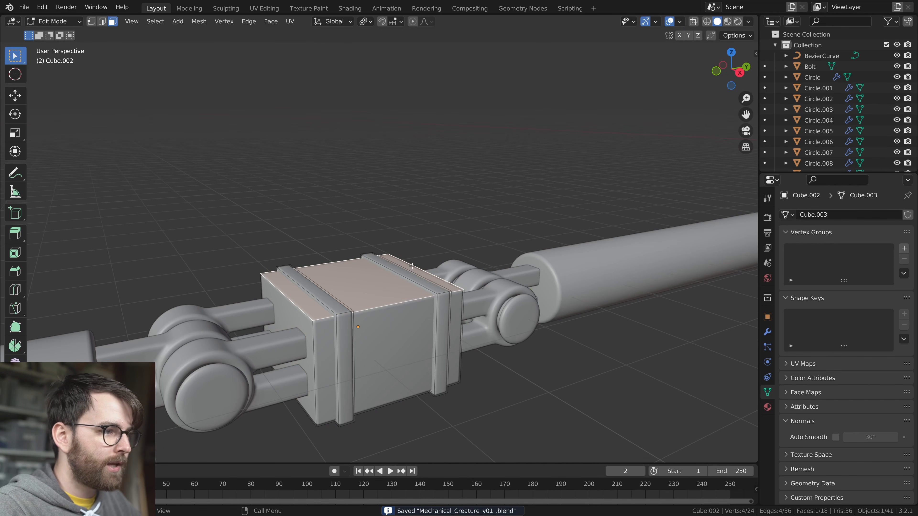
key("shift+s")
key("2")
key("Tab")
Duplicate the adjacent hinge fork and snap the copy to the 3D cursor on top of the block
key("shift+a")
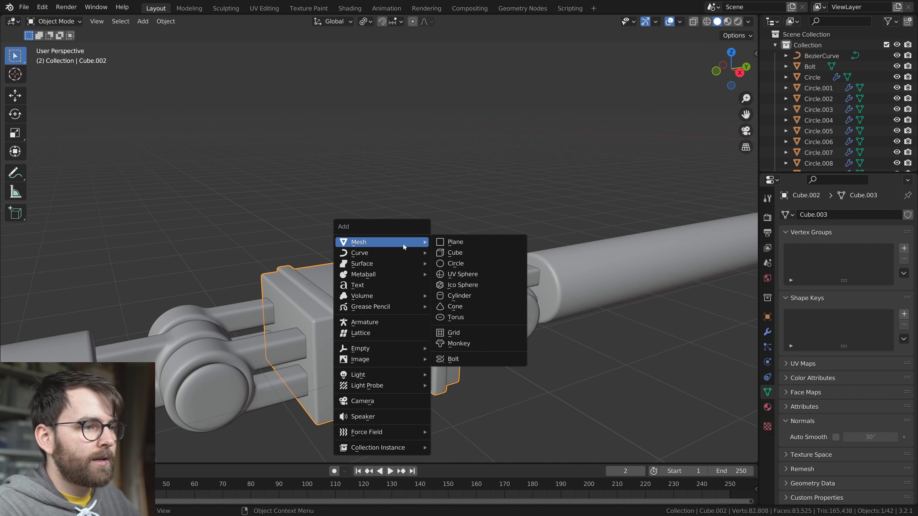
left_click(296, 350)
right_click(462, 357)
key("shift+s")
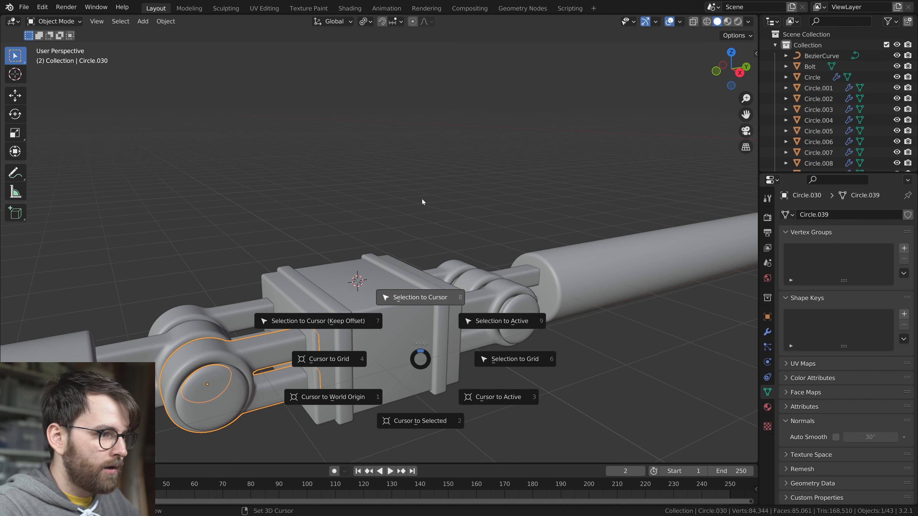
left_click(422, 213)
Rotate the copied hinge fork so its ring points upward and raise it along Z above the block
key("r")
key("x")
key("Return")
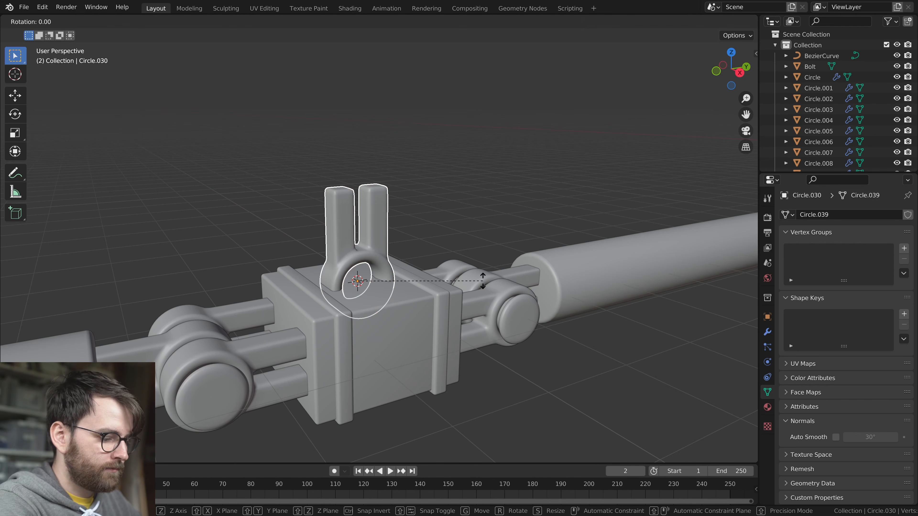
key("y")
key("Return")
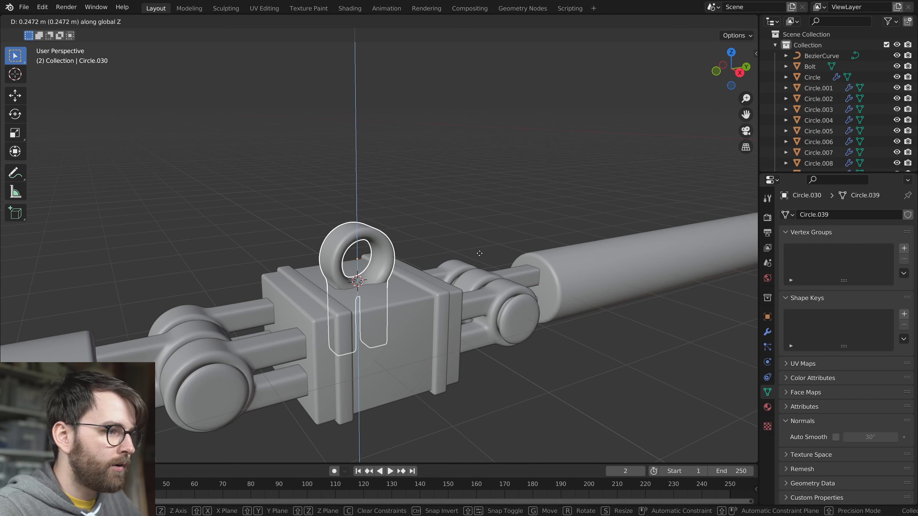
left_click(474, 201)
Box-select the ring end's vertices in X-ray mode and move them up along Z to lengthen the fork's arms
middle_click_drag(430, 248, 441, 263)
key("Tab")
key("alt+z")
key("1")
left_click_drag(277, 134, 446, 270)
scroll(495, 315, "down", 2)
key("g")
key("z")
left_click(498, 209)
key("Tab")
Scale the entire upright fork down in Object Mode into a slimmer rod
middle_click_drag(495, 232, 544, 316)
scroll(480, 287, "down", 2)
key("Tab")
scroll(481, 288, "up", 4)
key("Tab")
scroll(526, 303, "down", 2)
key("s")
left_click(447, 272)
scroll(469, 273, "up", 2)
Move the ring end's vertices farther up along Z to make the slim rod taller
mouse_move(481, 274)
middle_mouse_down()
mouse_move(449, 256)
mouse_move(498, 278)
mouse_move(473, 267)
middle_mouse_up()
key("Tab")
key("g")
key("z")
left_click(477, 193)
key("Tab")
Move the rod along Z so its foot sits in the block's top face
scroll(477, 193, "down", 2)
middle_click_drag(477, 193, 466, 197)
key("g")
key("z")
left_click(465, 246)
key("alt+a")
scroll(465, 274, "down", 2)
middle_click_drag(464, 281, 520, 275)
key("alt+shift+z")
key("alt+shift+z")
Narrow the rod's ring hole by scaling its inner face loop down with the Y axis excluded
scroll(397, 227, "up", 4)
left_click(397, 227)
scroll(445, 222, "up", 2)
key("Tab")
middle_click_drag(445, 221, 497, 261)
left_click(356, 215, "alt")
key("s")
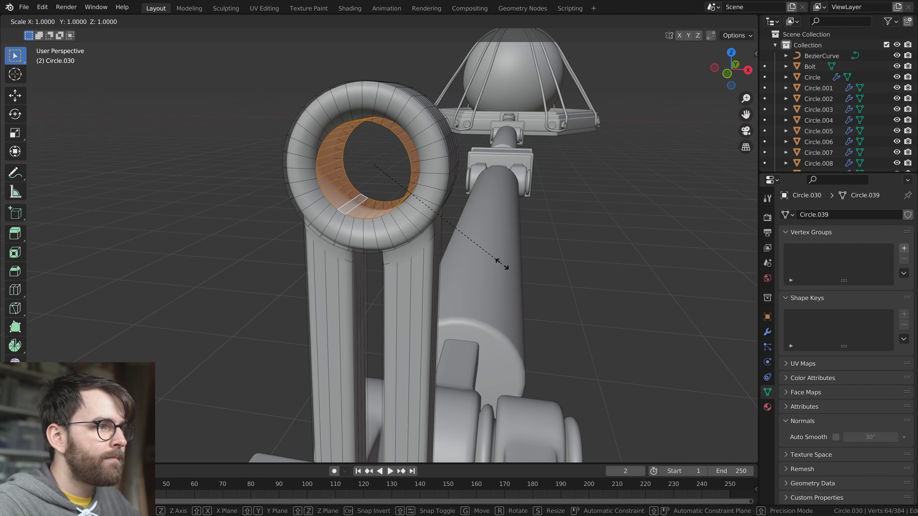
key("shift+y")
left_click(447, 230)
key("Tab")
Examine the rod's ring and the place where its foot meets the hinge block
scroll(442, 264, "down", 2)
middle_click_drag(440, 275, 405, 278)
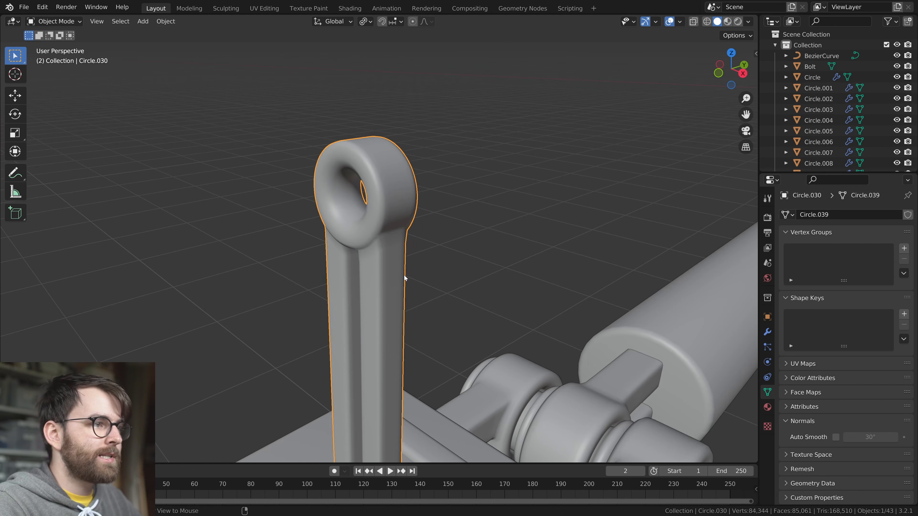
left_click(403, 277)
scroll(404, 277, "down", 5)
scroll(451, 312, "up", 7)
right_click(448, 230)
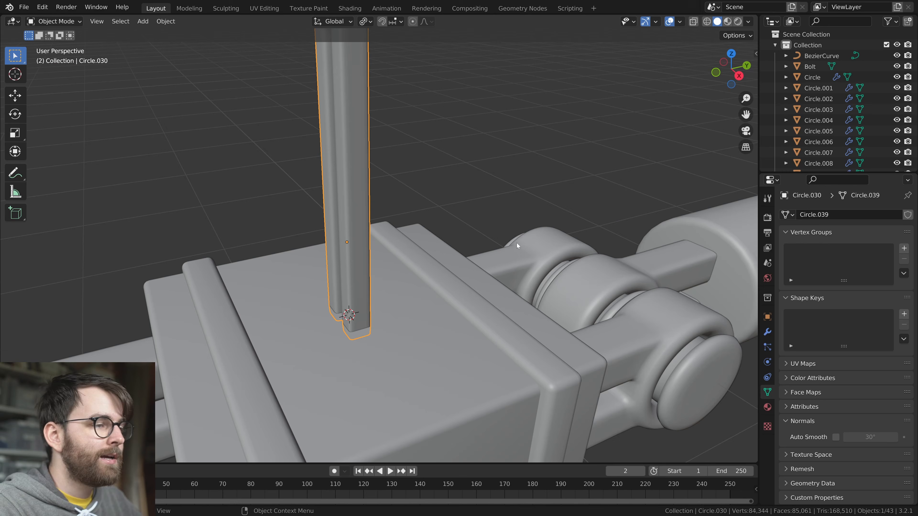
mouse_move(450, 238)
left_click(574, 261)
scroll(563, 275, "down", 5)
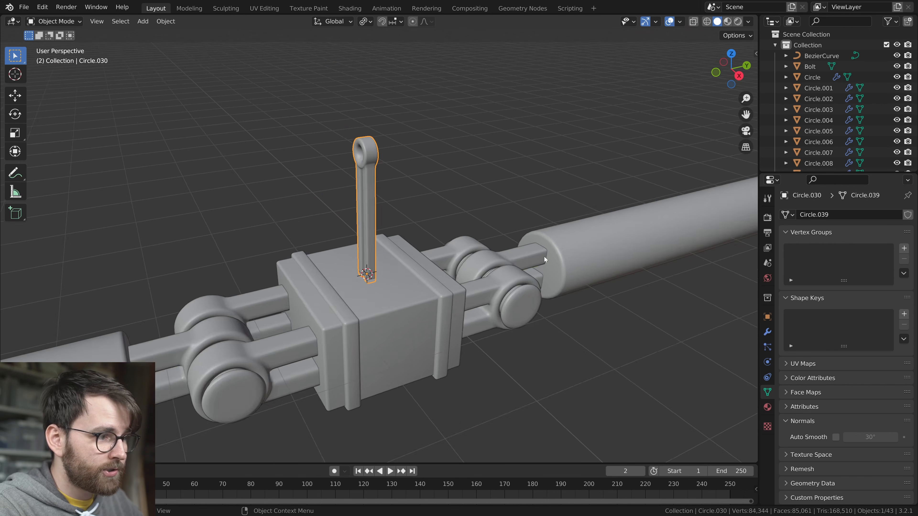
key("r")
right_click(506, 283)
Snap the 3D cursor to the top face of the leg's middle hinge block
scroll(542, 272, "down", 3)
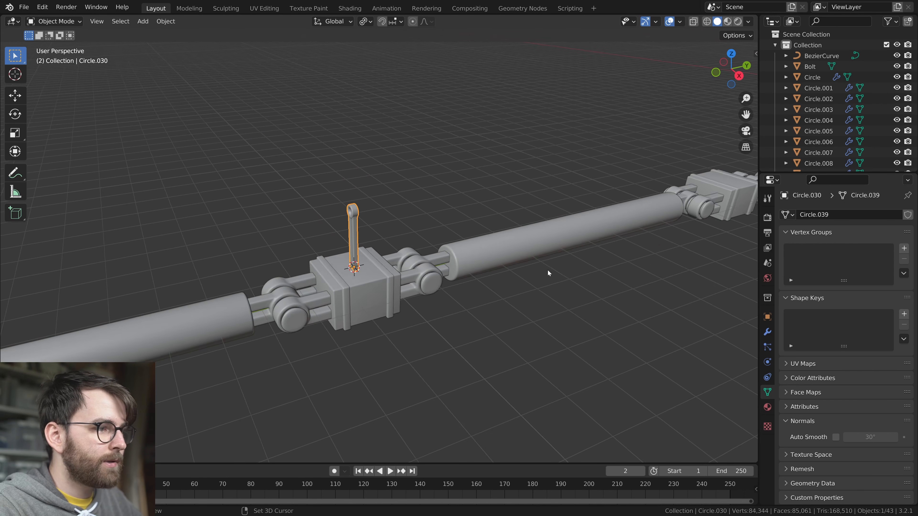
middle_click_drag(549, 270, 409, 289, "shift")
scroll(409, 289, "down", 1)
left_click(596, 216)
middle_click_drag(596, 216, 492, 205)
key("Tab")
left_click(616, 254)
key("shift+s")
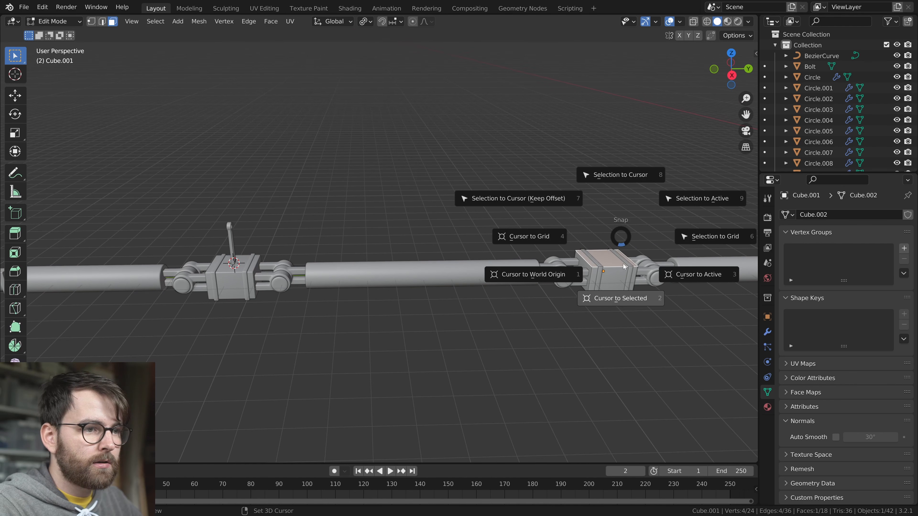
left_click(624, 339)
key("Tab")
Duplicate the upright rod and snap the copy to the 3D cursor on the middle block
right_click(389, 284)
key("shift+s")
left_click(377, 219)
Place another rod copy on the top face of the hinge block nearest the ring body using the 3D cursor, and save
middle_click_drag(661, 267, 333, 250, "shift")
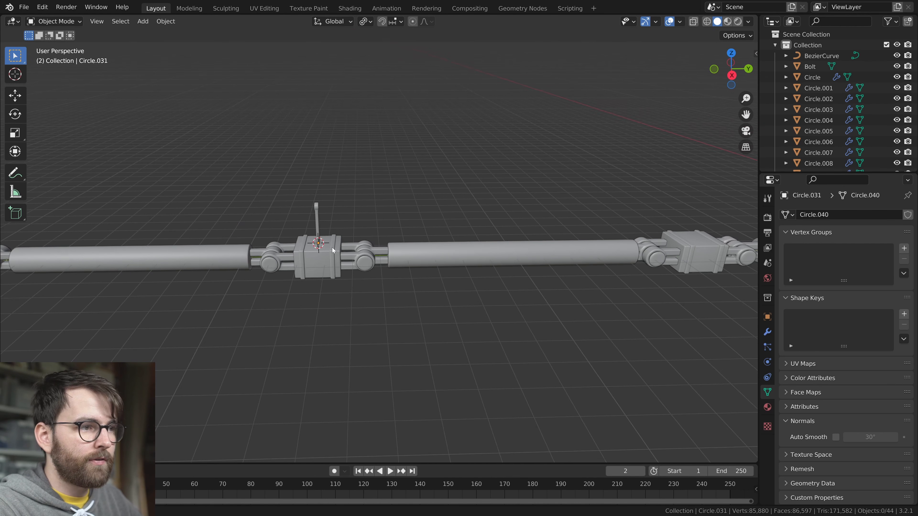
scroll(333, 250, "down", 3)
left_click(569, 253)
key("shift+s")
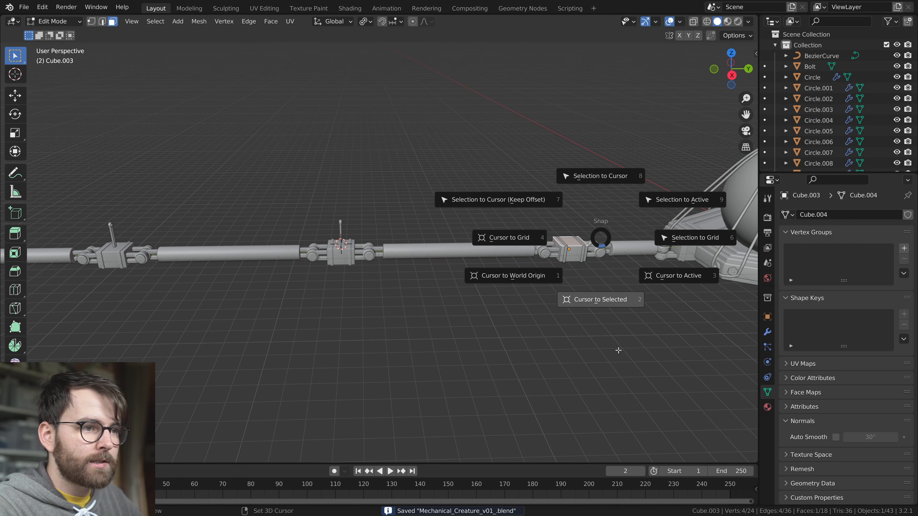
left_click(614, 349)
key("shift+s")
left_click(553, 112)
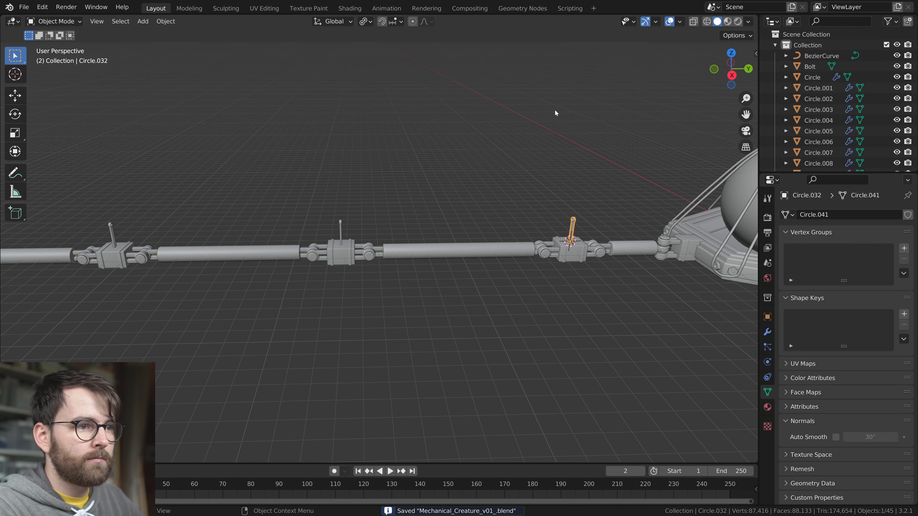
key("Tab")
key("Tab")
left_click(592, 285)
key("ctrl+s")
Move the leg's pointed tip along Y away from the last cylinder to make room for a block
middle_click_drag(159, 285, 224, 280)
middle_click_drag(223, 280, 453, 252, "shift")
scroll(453, 252, "down", 4)
left_click(378, 282)
scroll(445, 301, "up", 4)
middle_click_drag(447, 301, 393, 308)
key("g")
key("y")
left_click(498, 291)
Duplicate the nearest hinge block and move the copy along Y to the outer end of the last cylinder
middle_click_drag(498, 291, 325, 298, "shift")
key("shift+d")
key("y")
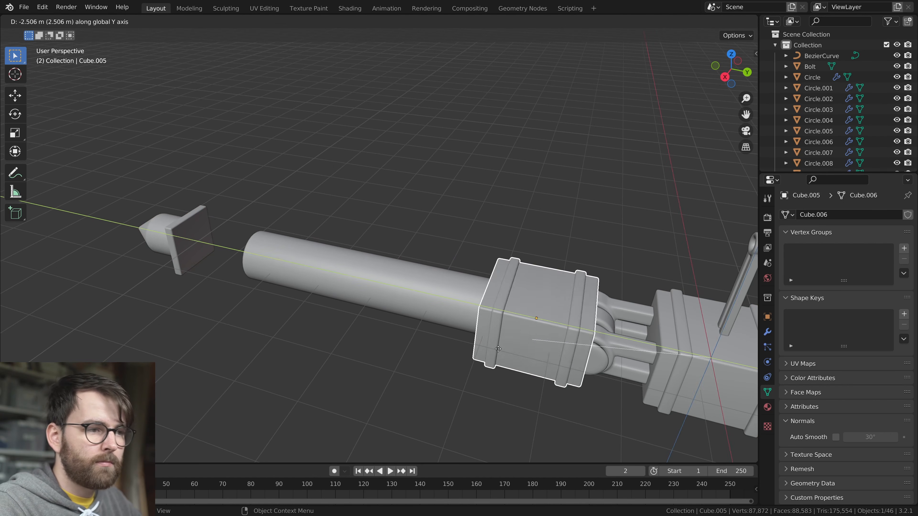
left_click(233, 272)
Scale the copied block's whole mesh along Y to fit between the cylinder and the tip
scroll(236, 273, "up", 4)
middle_click_drag(240, 276, 515, 364, "shift")
key("Tab")
key("a")
key("s")
key("y")
left_click(456, 339)
Box-select the pointed tip parts and move them along Y against the new end block
middle_click_drag(454, 337, 512, 305)
scroll(509, 304, "down", 1)
key("Tab")
left_click_drag(235, 237, 323, 319)
middle_click_drag(408, 341, 378, 340)
key("g")
key("y")
left_click(363, 344)
Shift the new end block slightly along Y so it joins the cylinder and the tip
left_click(240, 291)
left_click(307, 311, "shift")
key("g")
key("y")
left_click(317, 312)
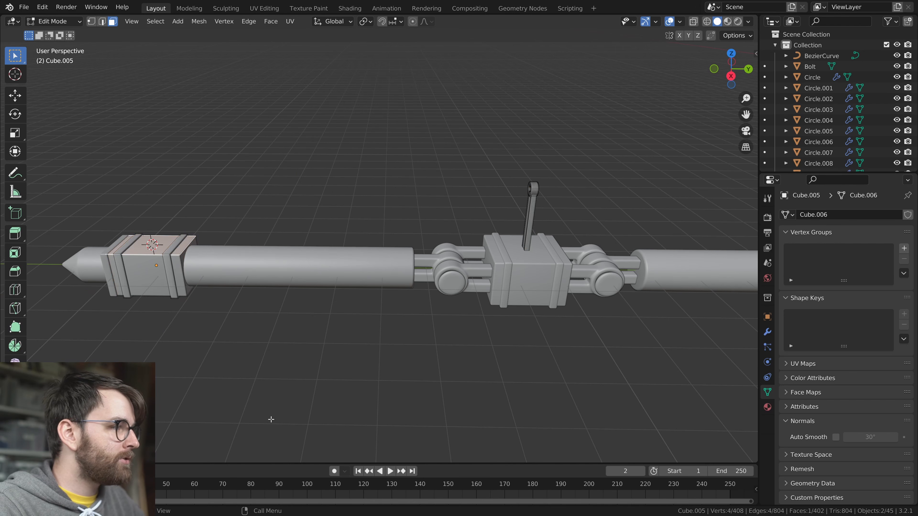
Place a rod copy on the top face of the new end block using the 3D cursor
key("Tab")
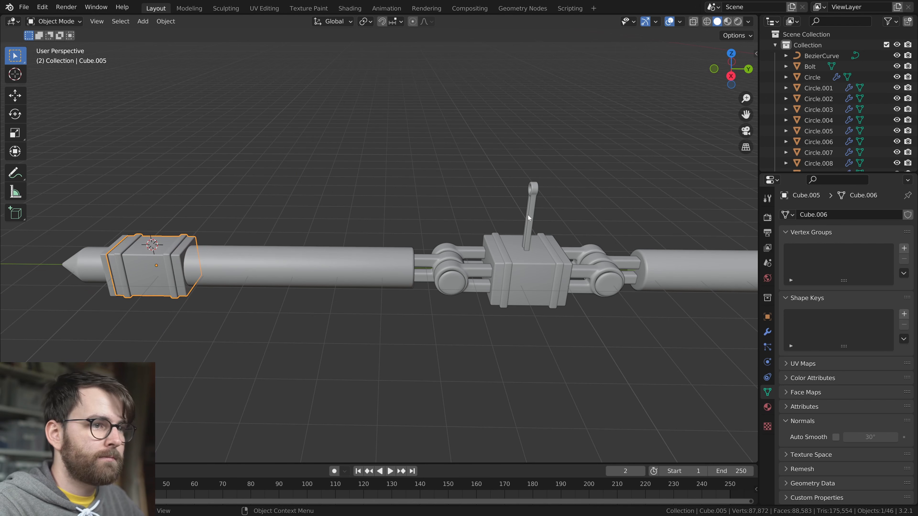
key("shift+s")
left_click(408, 208)
scroll(363, 306, "down", 3)
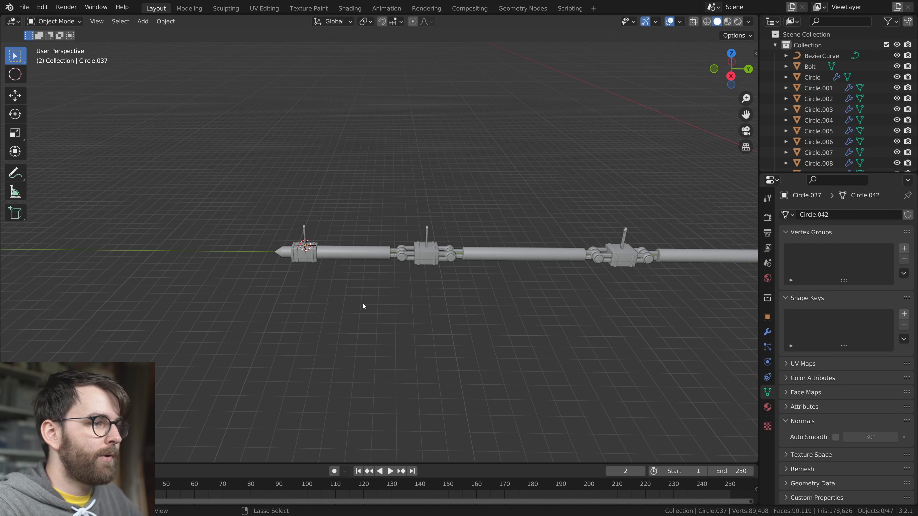
left_click(307, 227)
scroll(345, 292, "up", 5)
key("KP_1")
key("KP_3")
scroll(318, 289, "up", 4)
middle_click_drag(144, 225, 457, 290, "shift")
scroll(441, 287, "up", 3)
middle_click_drag(426, 256, 438, 223, "shift")
scroll(438, 224, "down", 2)
key("r")
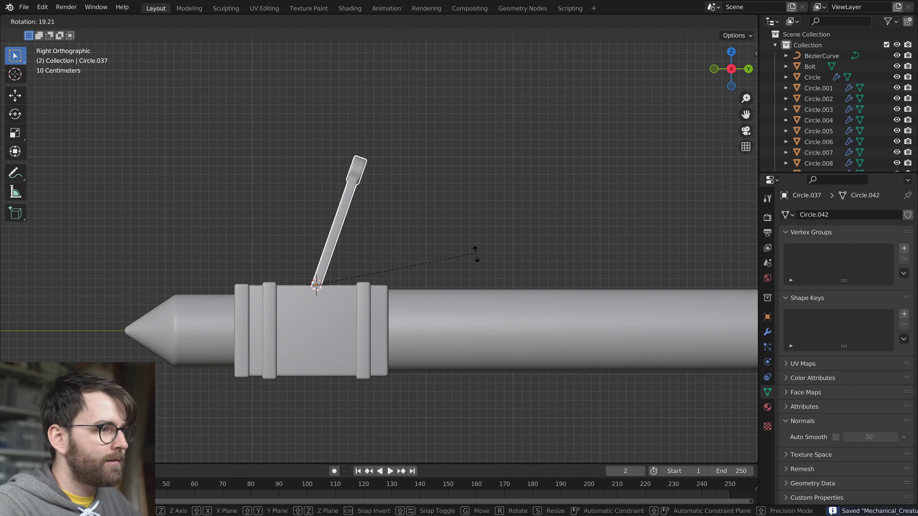
right_click(475, 250)
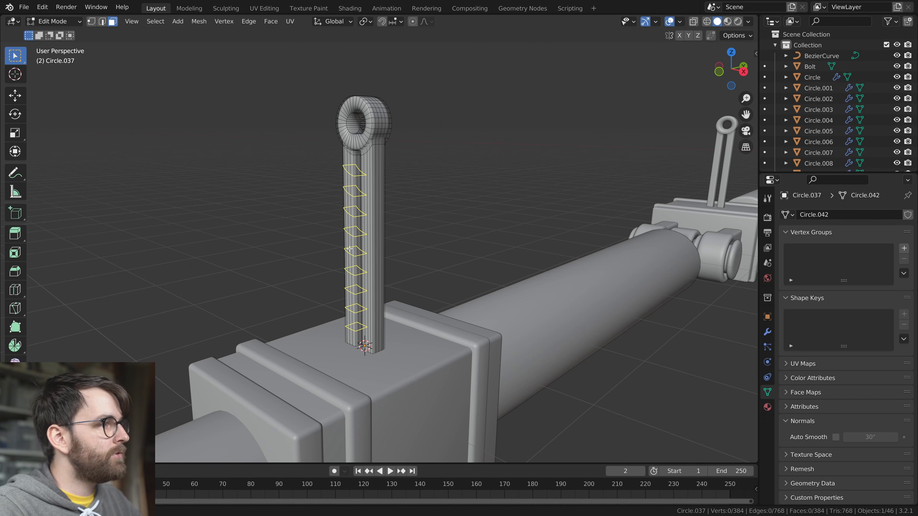
Add loop cuts along the end block's rod and bend its upper part with a proportional rotation in the side view
left_click(382, 249)
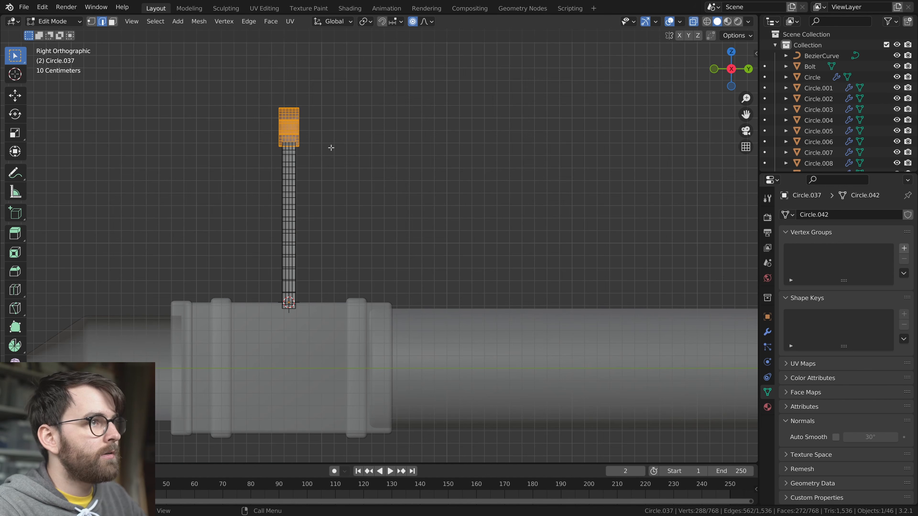
key("r")
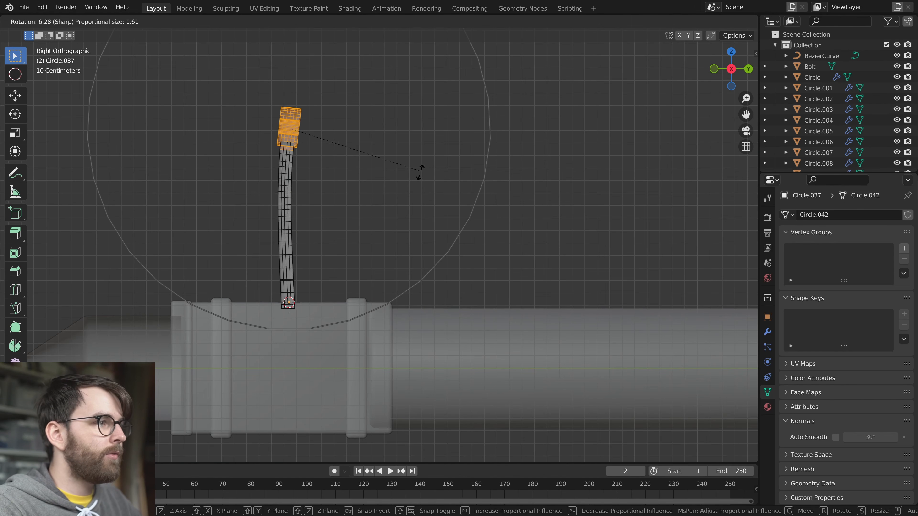
left_click(424, 257)
key("ctrl+z")
key("r")
left_click(457, 301)
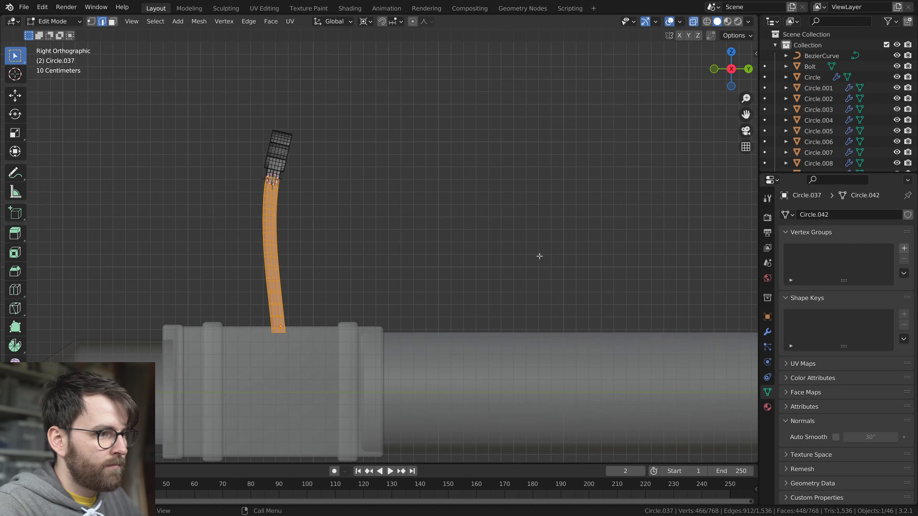
Shorten the legs of the bent rod along Z and move the rod vertically so it stands on the end block
key("s")
key("z")
left_click(426, 232)
middle_click_drag(305, 244, 390, 214)
scroll(421, 273, "down", 2)
key("Tab")
key("g")
key("z")
left_click(394, 309)
middle_click_drag(383, 284, 353, 311)
left_click(316, 318)
key("Tab")
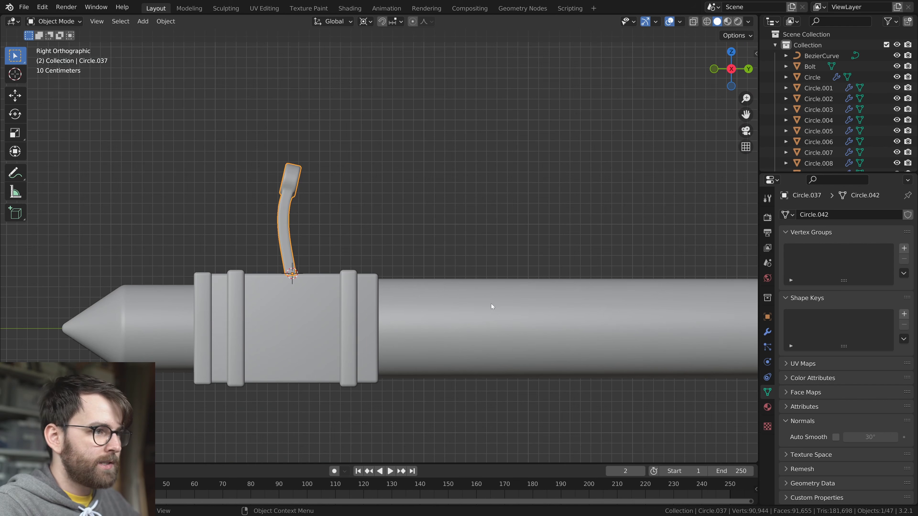
Tilt the curved rod toward the leg cylinder, sink its base slightly into the end block, and save the file
key("r")
left_click(458, 376)
key("g")
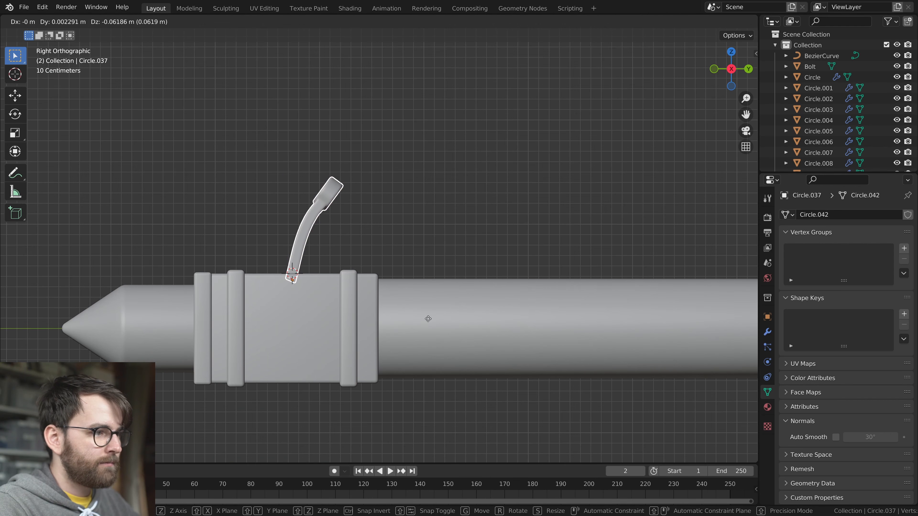
left_click(428, 318)
key("ctrl+s")
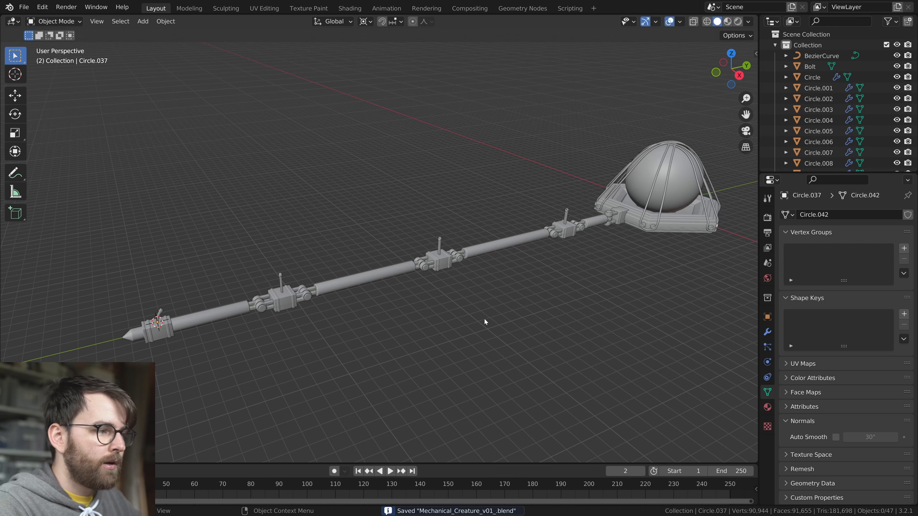
Select all objects of the leg and body and apply their scale
middle_click_drag(486, 322, 325, 307)
left_click_drag(32, 225, 574, 369)
middle_click_drag(575, 369, 349, 295)
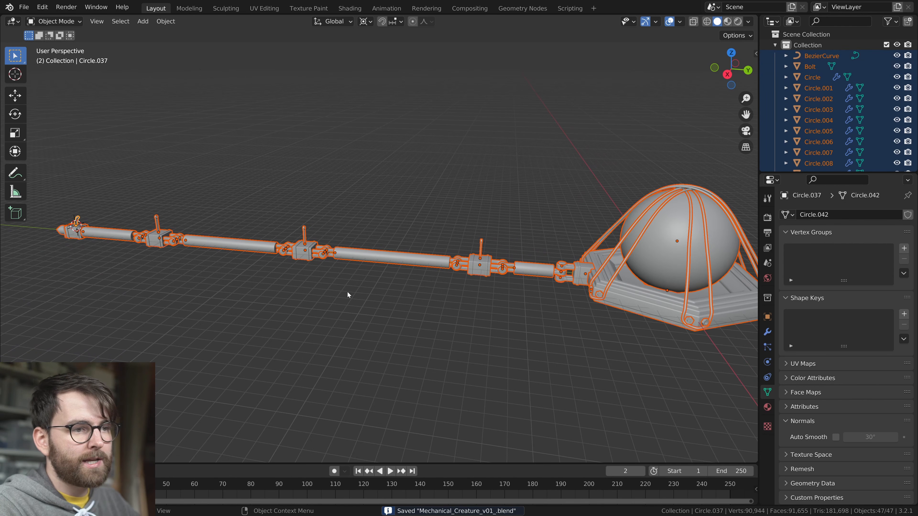
key("ctrl+a")
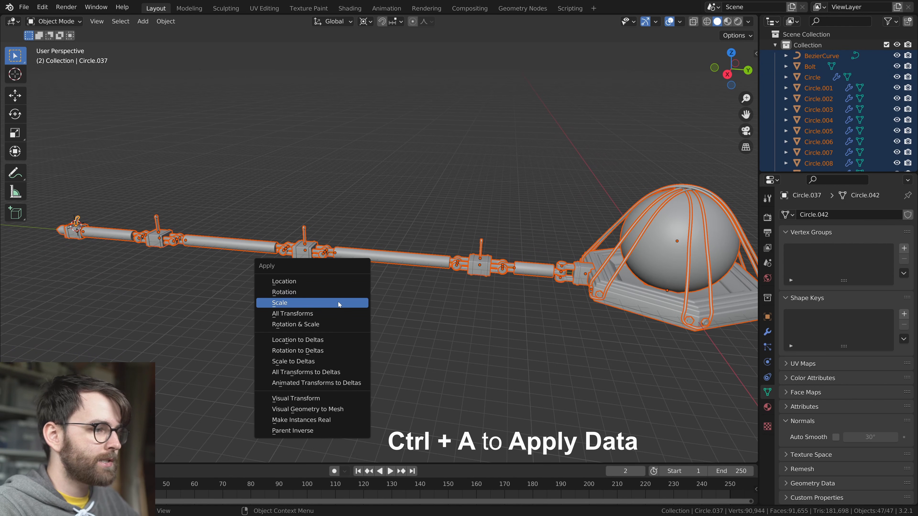
left_click(339, 305)
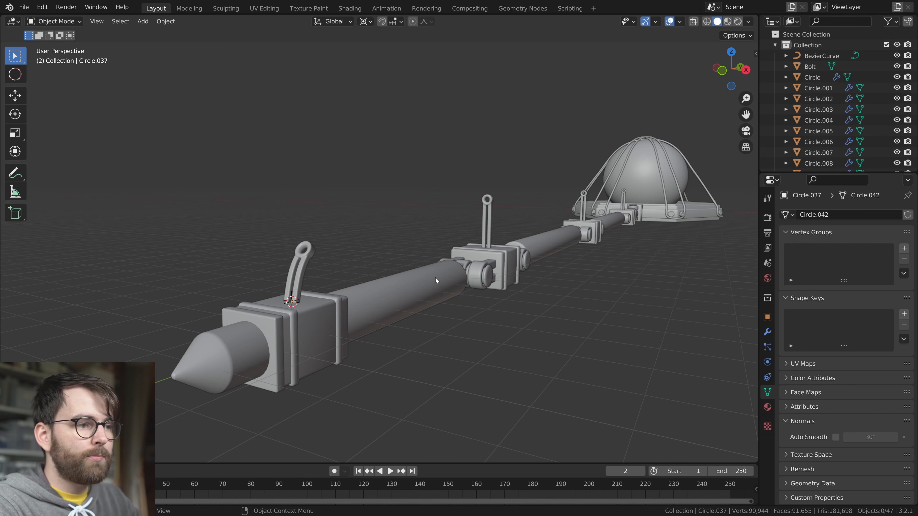
Add a Bezier curve at the 3D cursor on the end block
middle_click_drag(374, 272, 437, 271)
key("shift+a")
mouse_move(381, 215)
left_click(440, 214)
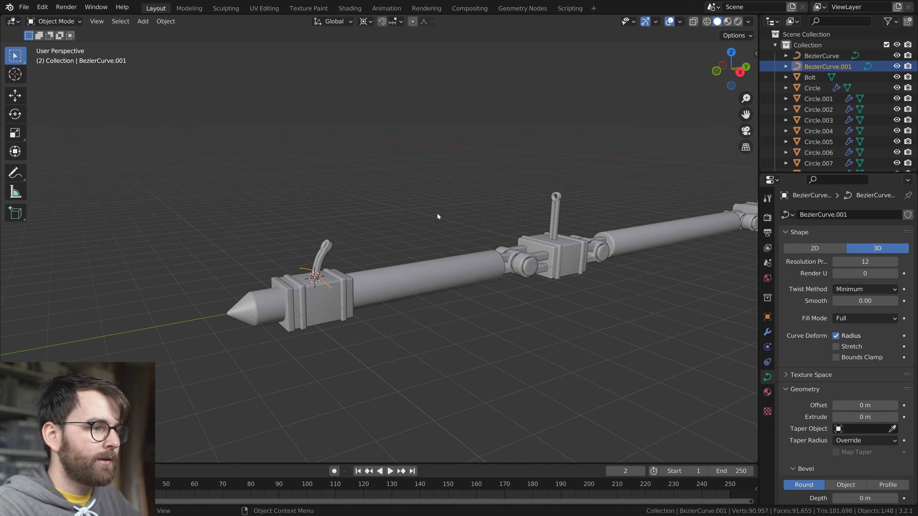
Rotate the curve's first control point 45 degrees in the top view to straighten the curve
middle_click_drag(438, 214, 515, 311)
key("Tab")
key("KP_7")
key("KP_Decimal")
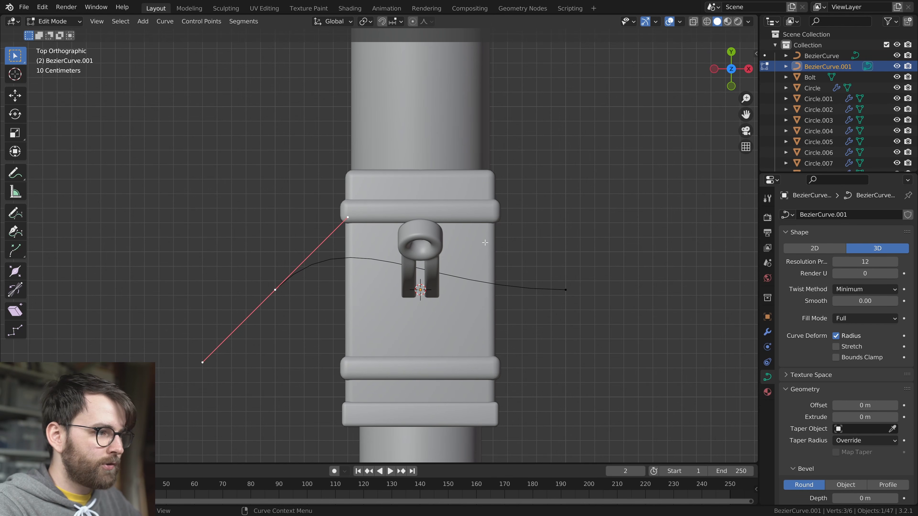
key("r")
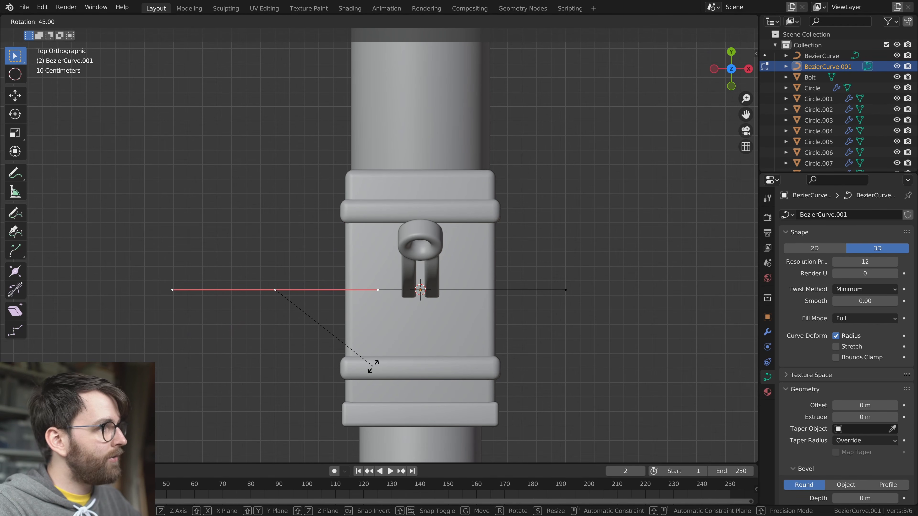
left_click(373, 366)
Rotate the whole curve 90 degrees about Z to align it with the leg
middle_click_drag(374, 366, 416, 357)
key("r")
key("z")
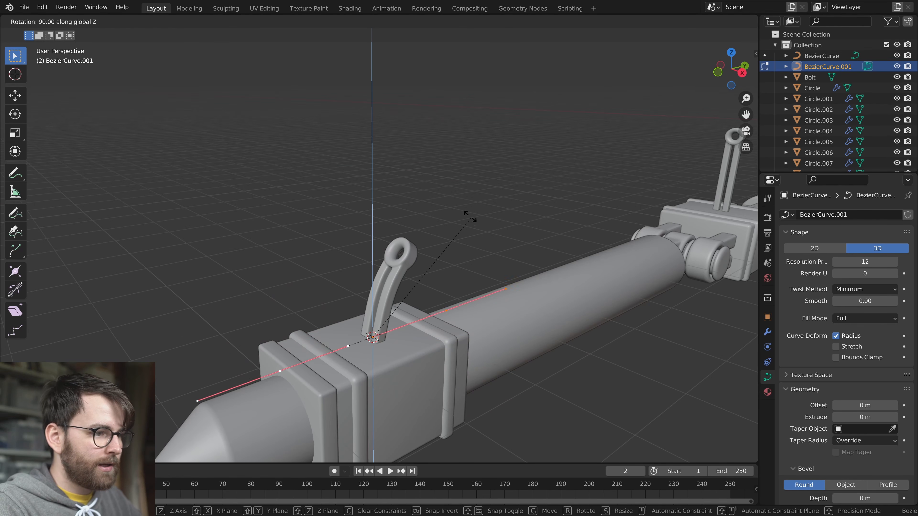
left_click(468, 223)
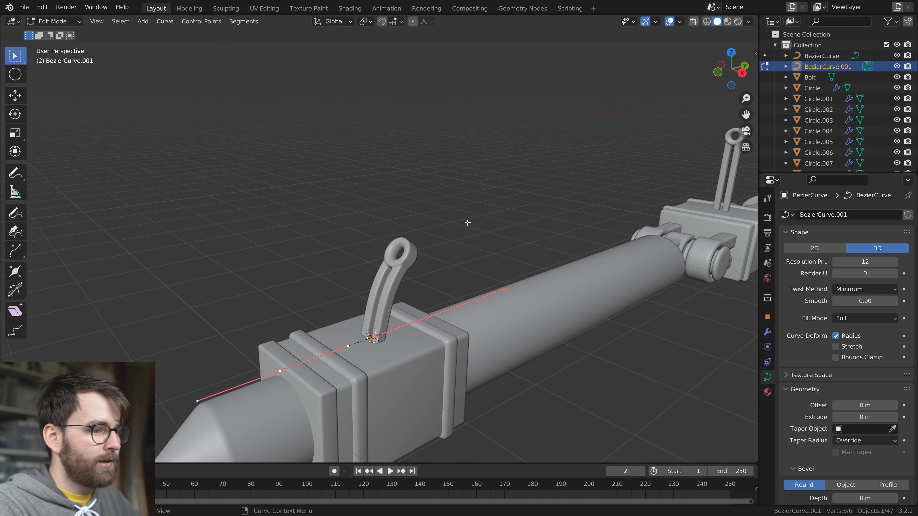
Move the curve in the side view up to the height of the curved rod's eye
key("KP_1")
key("KP_3")
scroll(347, 302, "up", 2)
key("g")
left_click(454, 262)
Place the curve's near control point in the rod's eye with tilted, shortened handles, and extrude a point above the eye
middle_click_drag(454, 262, 482, 274)
left_click(342, 234)
key("KP_3")
scroll(430, 266, "down", 1)
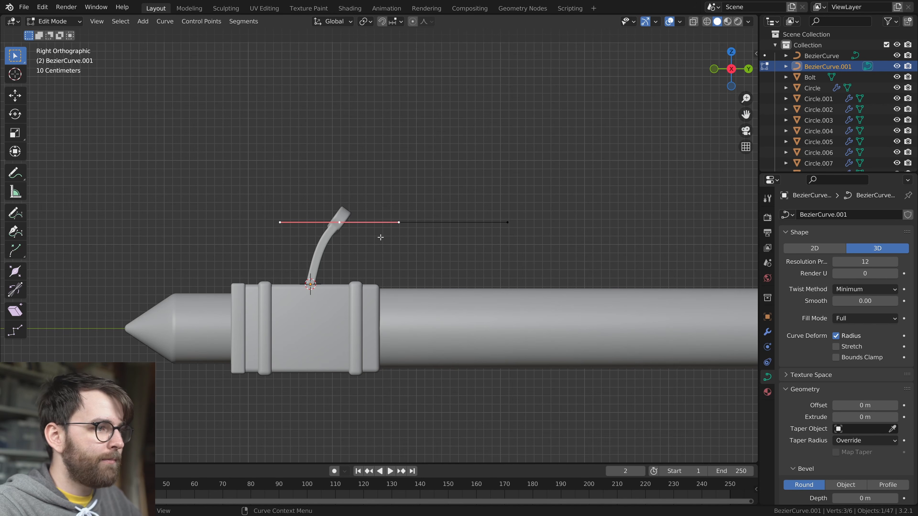
key("g")
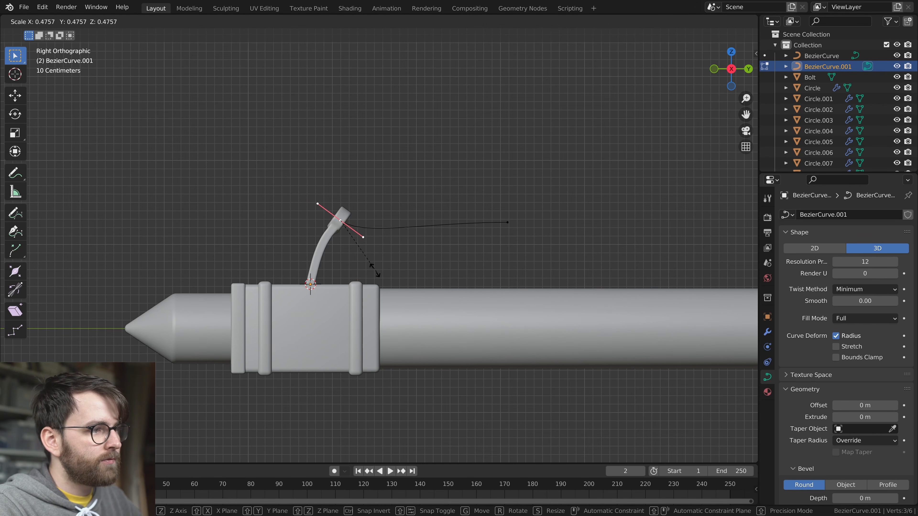
left_click(372, 237)
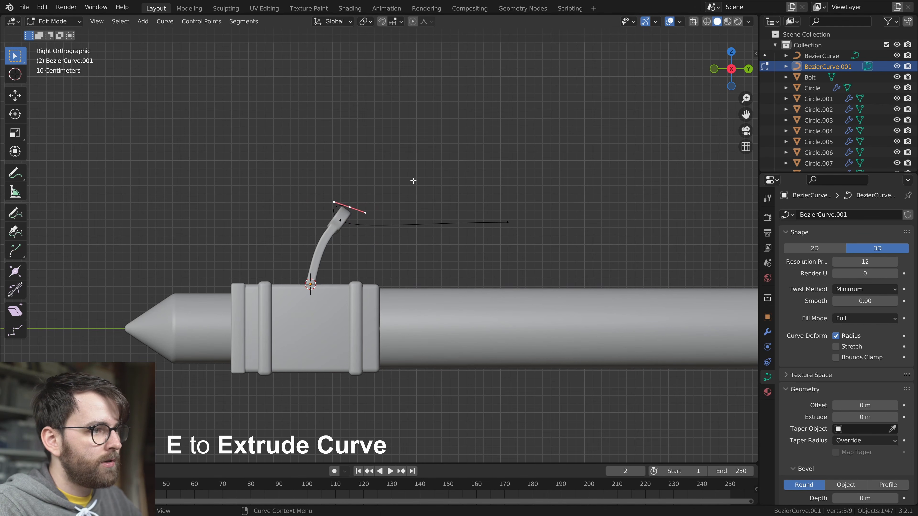
Give the hooked curve cable thickness with a round bevel depth of 0.068 m
key("Tab")
middle_click_drag(258, 197, 439, 245)
scroll(832, 387, "down", 5)
left_click_drag(842, 412, 852, 412)
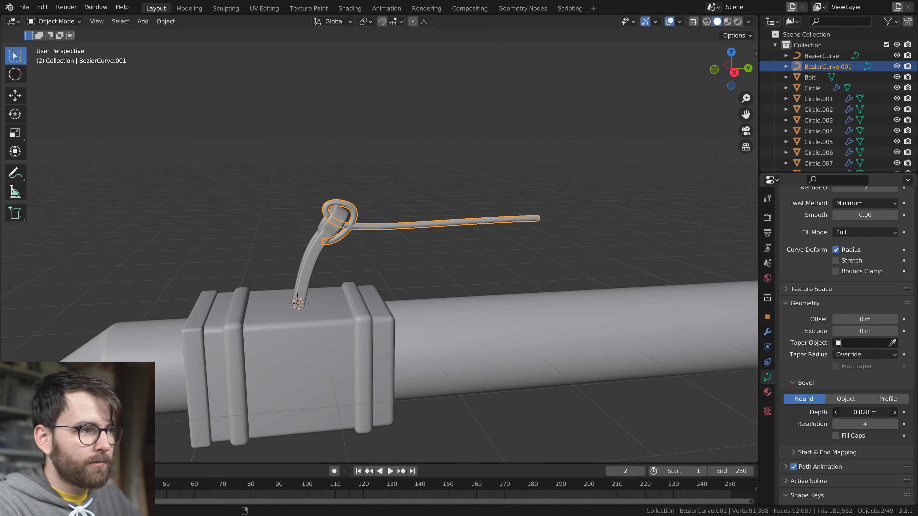
middle_click_drag(462, 307, 596, 311)
scroll(542, 292, "up", 4)
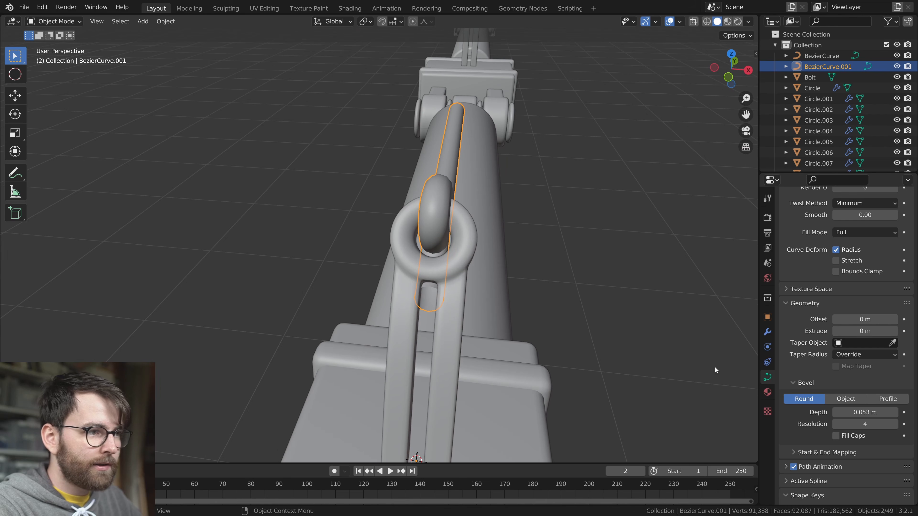
left_click_drag(864, 412, 866, 412)
Rotate the control point at the top of the hook to shape the cable's loop around the rod's eye
middle_click_drag(607, 300, 484, 277)
key("Tab")
middle_click_drag(375, 231, 473, 246)
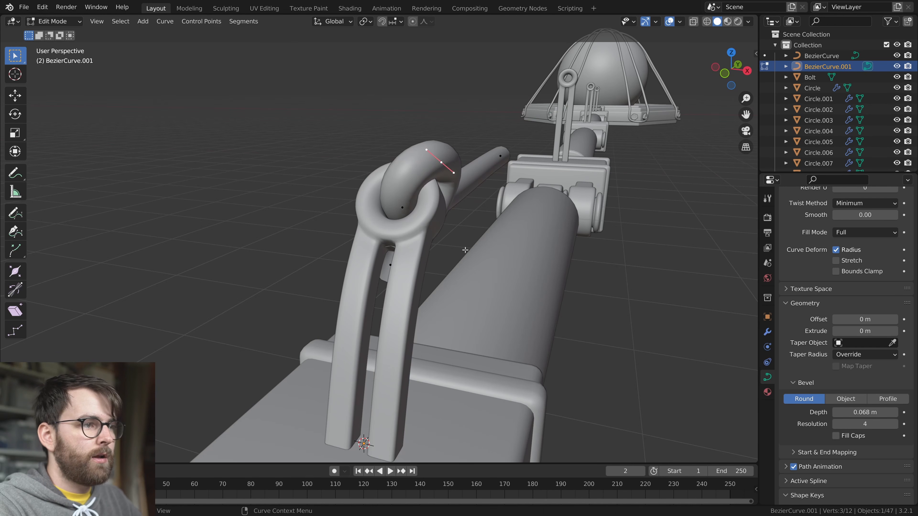
middle_click_drag(424, 278, 502, 266)
key("r")
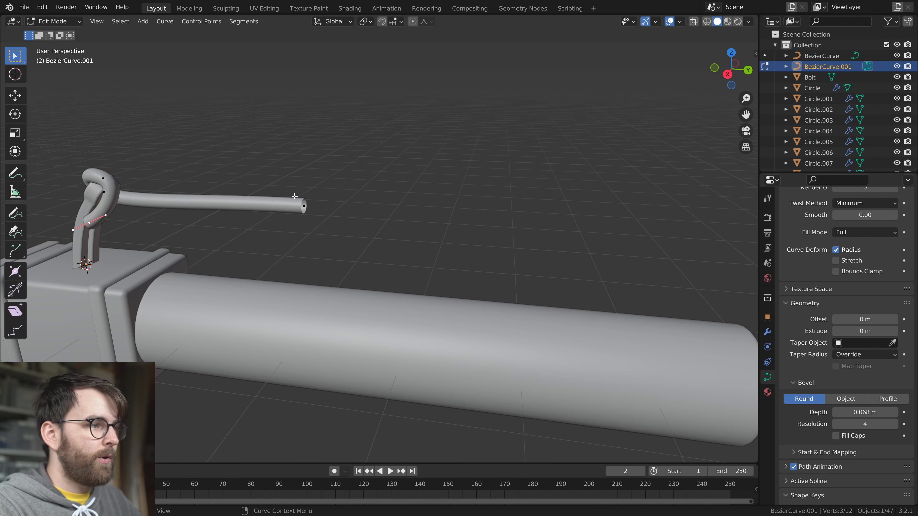
left_click(306, 204)
Scale down the handles of the cable's far control point
middle_click_drag(315, 220, 607, 289)
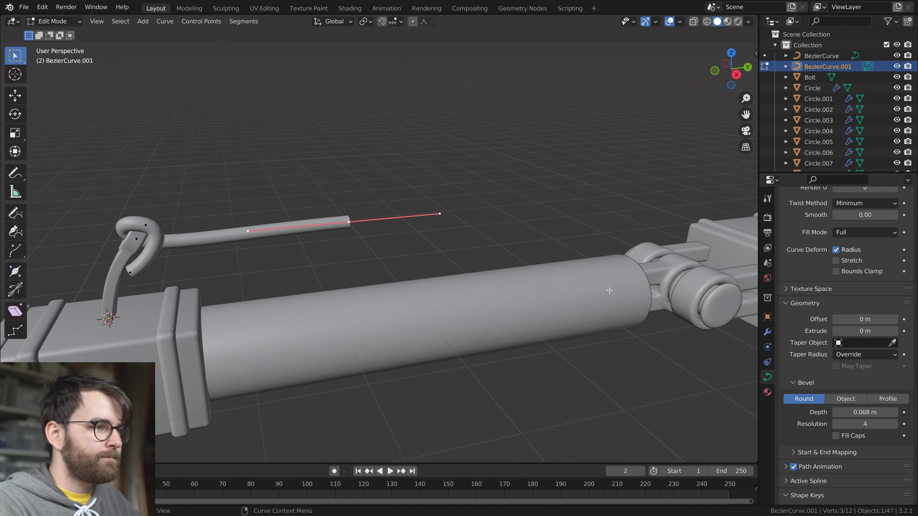
key("s")
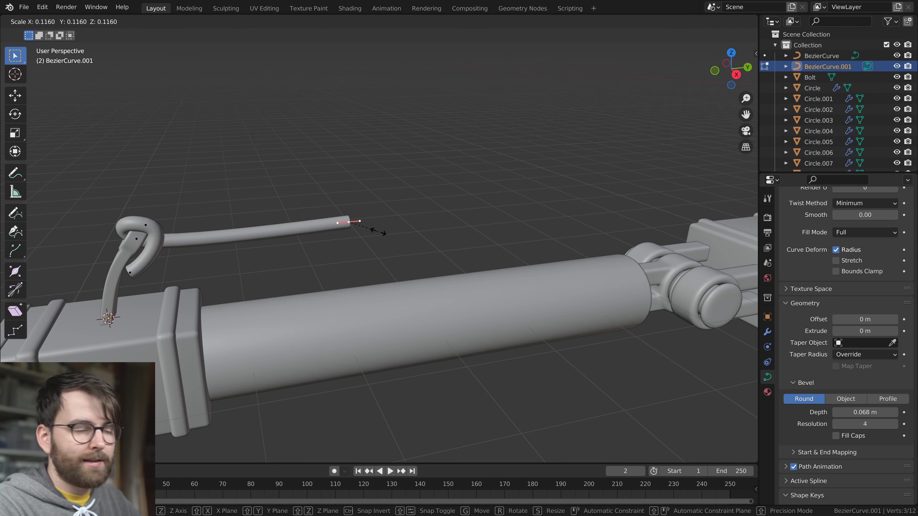
left_click(378, 232)
Move the cable's far end into the eye of the second rod and adjust the size of its handles
key("KP_3")
key("shift+z")
scroll(410, 248, "up", 2)
key("g")
left_click(497, 277)
key("KP_Decimal")
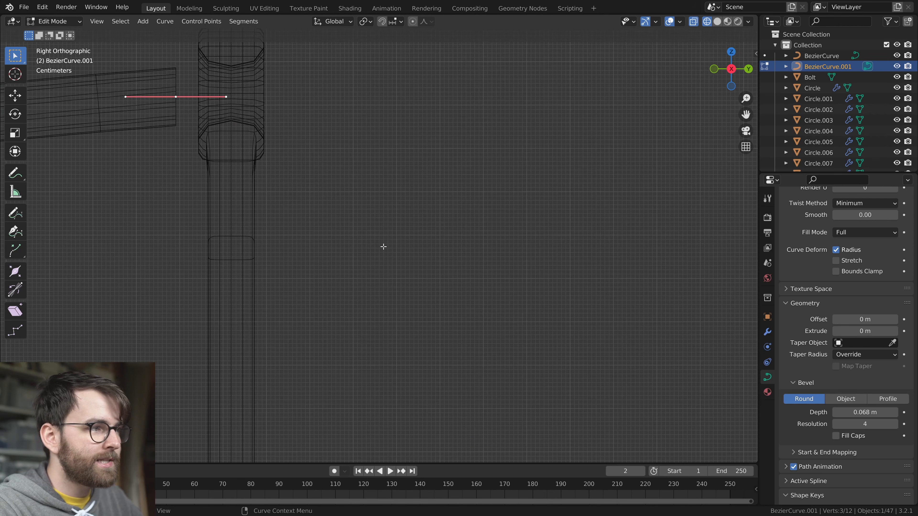
key("g")
left_click(504, 300)
key("s")
left_click(511, 290)
Extrude the cable's end point to the third rod and fit it into that rod's eye
middle_click_drag(467, 276, 283, 248)
key("KP_3")
scroll(405, 241, "up", 1)
left_click(134, 223)
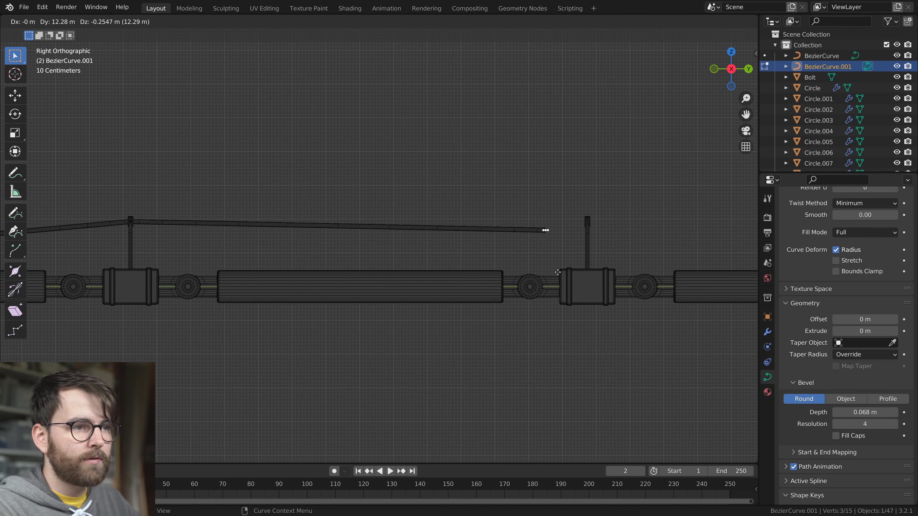
key("KP_Decimal")
key("g")
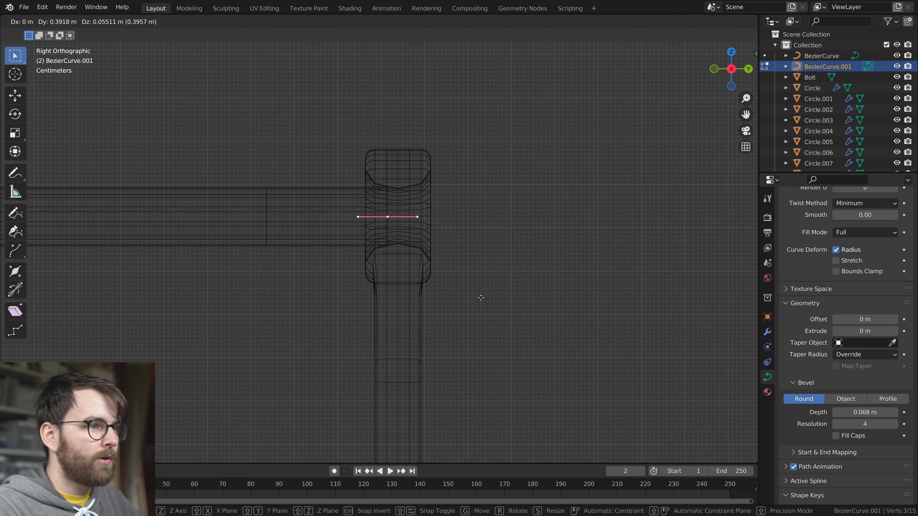
left_click(490, 298)
Extrude the cable to the rod nearest the body, fit it into the eye, and return to solid shading
key("e")
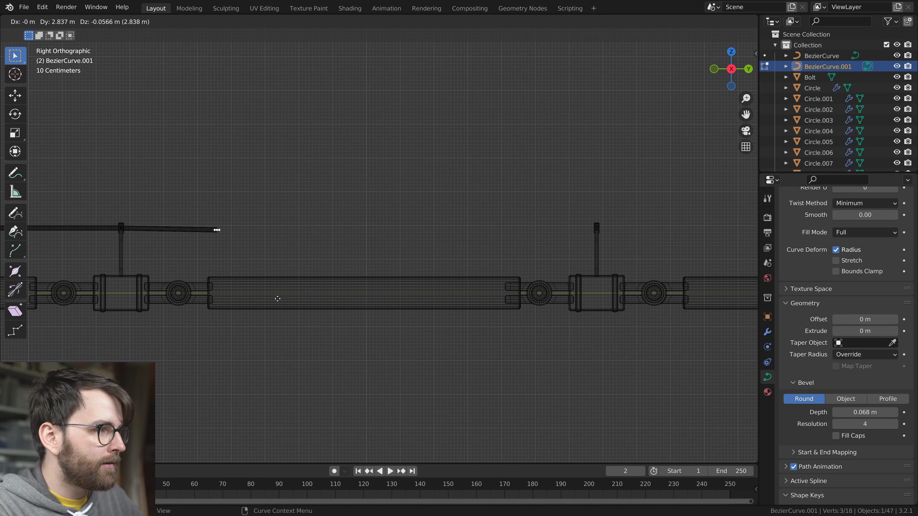
key("KP_Decimal")
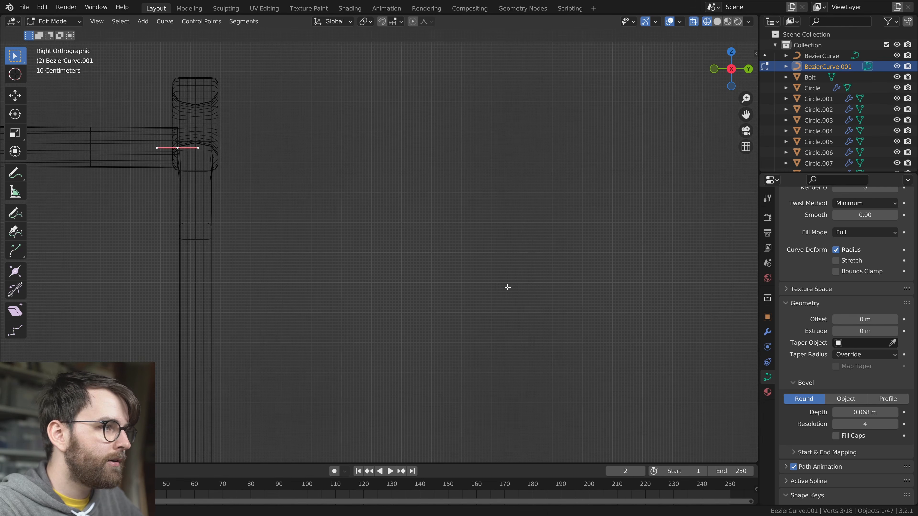
key("g")
left_click(485, 336)
scroll(486, 336, "down", 8)
mouse_move(377, 302)
middle_mouse_down()
mouse_move(404, 318)
mouse_move(397, 322)
middle_mouse_up()
key("z")
left_click(517, 323)
Copy the rod nearest the body onto the connector block at the ring body and shorten it by lowering its eye
scroll(412, 317, "down", 1)
scroll(412, 317, "up", 2)
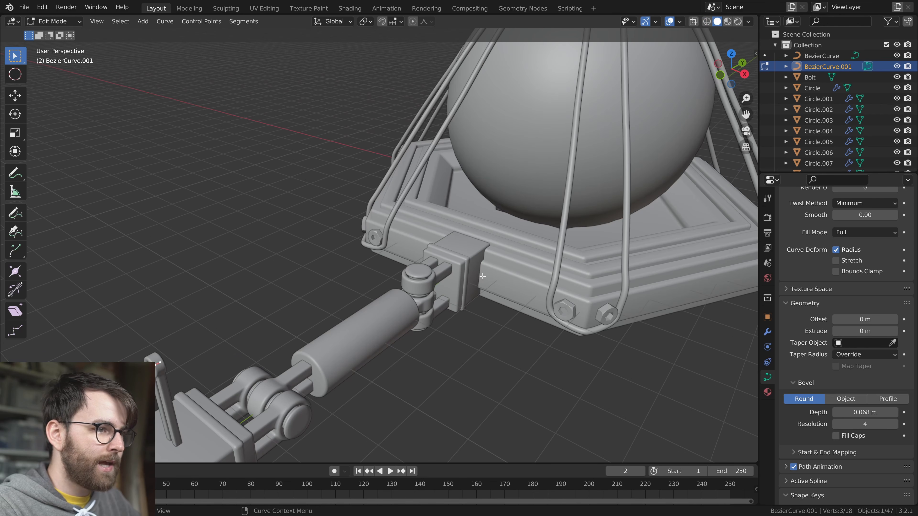
middle_click_drag(480, 271, 421, 286)
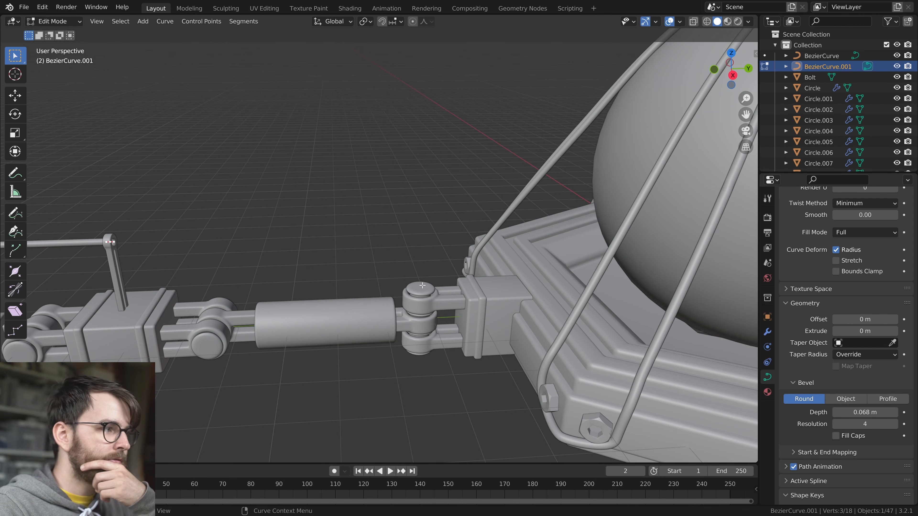
left_click(121, 275)
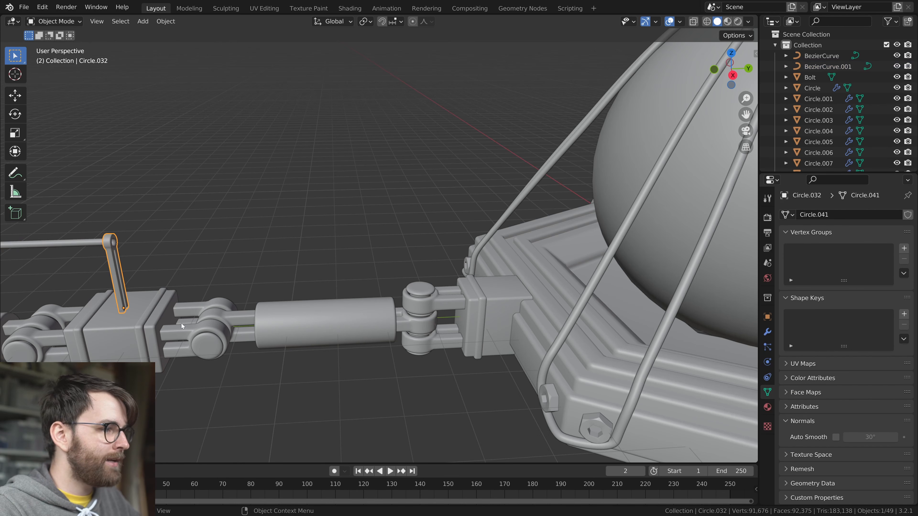
left_click(515, 333)
key("Tab")
key("g")
left_click(554, 293)
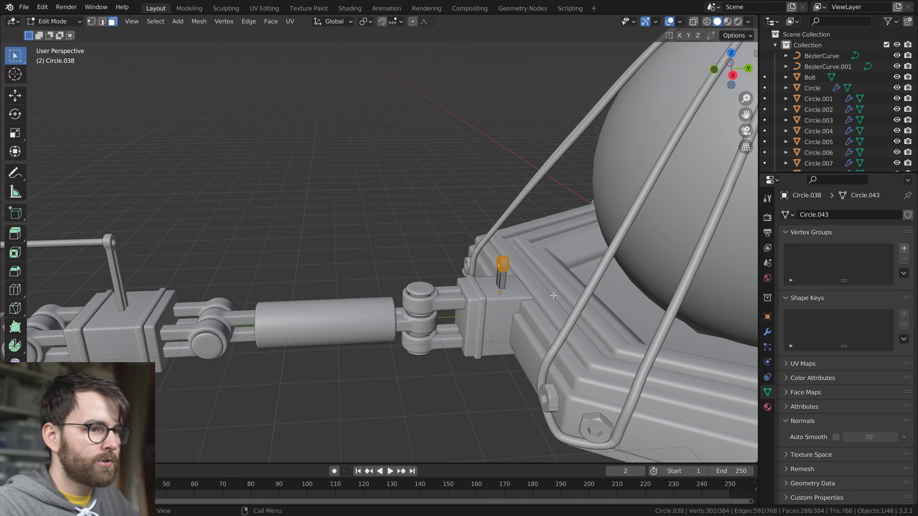
key("Tab")
Extrude the cable's end point from the last tall rod into the eye of the short rod at the body
left_click(100, 244)
key("Tab")
left_click(112, 243)
key("KP_3")
key("alt+z")
key("e")
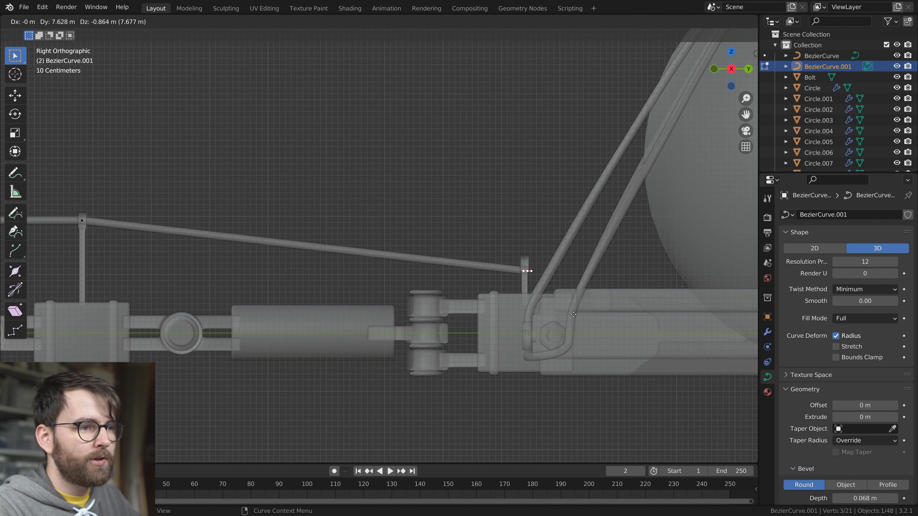
left_click(569, 306)
Extrude a new cable point behind the short rod's eye and move and rotate it to bend the cable upward
key("alt+z")
scroll(571, 308, "up", 11)
middle_click_drag(585, 318, 412, 304, "shift")
key("alt+z")
key("e")
left_click(463, 260)
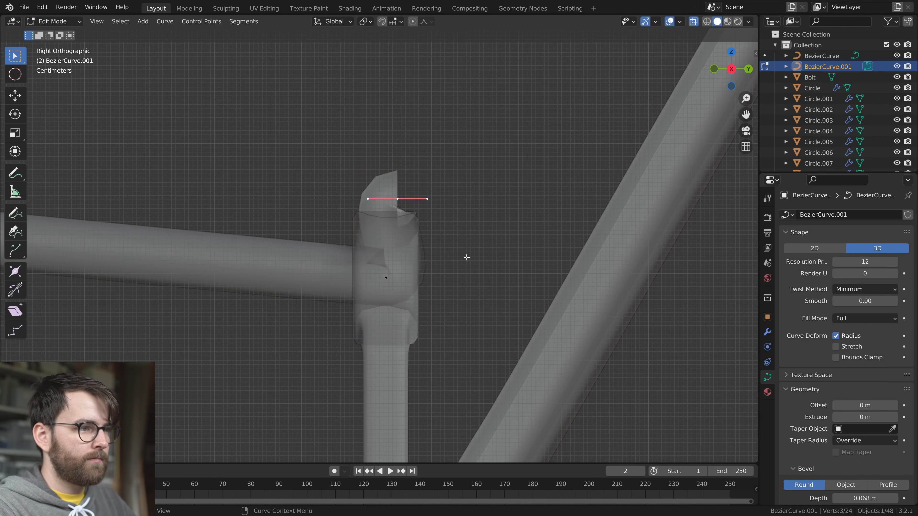
key("r")
left_click(311, 166)
key("g")
left_click(360, 176)
key("r")
left_click(432, 270)
Extrude the cable back over the short rod's eye and rotate and place its end to form a hook
key("e")
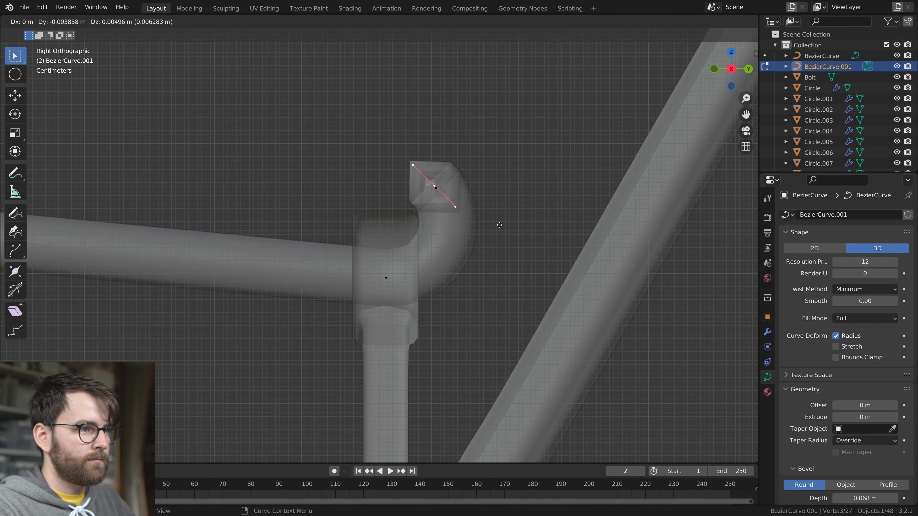
left_click(386, 225)
key("r")
left_click(420, 258)
key("alt+z")
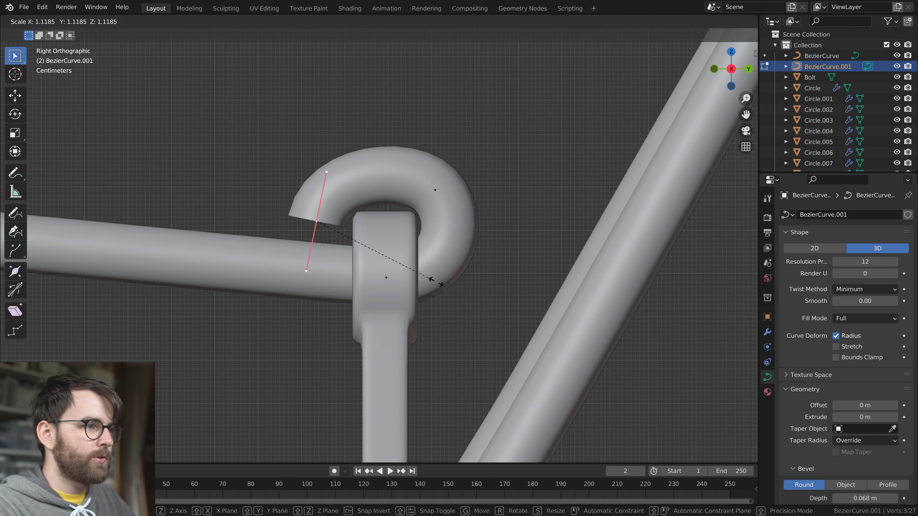
key("g")
left_click(450, 308)
Shift the hook's end point sideways along X to clear the incoming cable
middle_click_drag(375, 275, 514, 188)
key("g")
key("x")
left_click(466, 282)
Extrude further cable points around and across the incoming cable to form a knot at the short rod
key("e")
left_click(492, 274)
middle_click_drag(492, 273, 450, 334)
key("e")
left_click(438, 257)
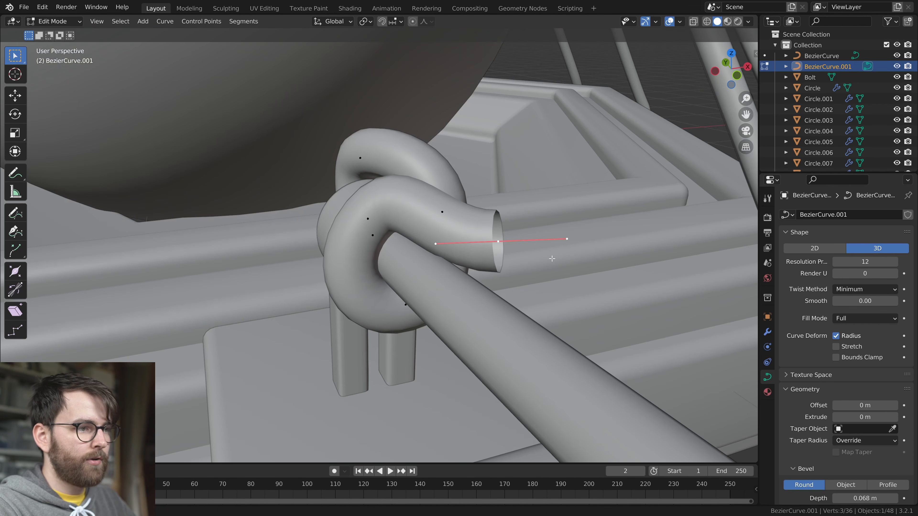
left_click(440, 345)
middle_click_drag(440, 345, 391, 257)
key("e")
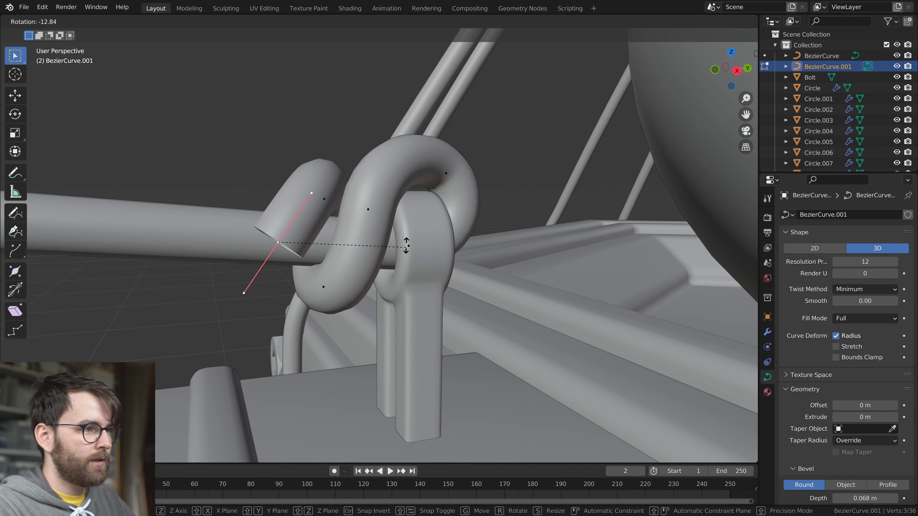
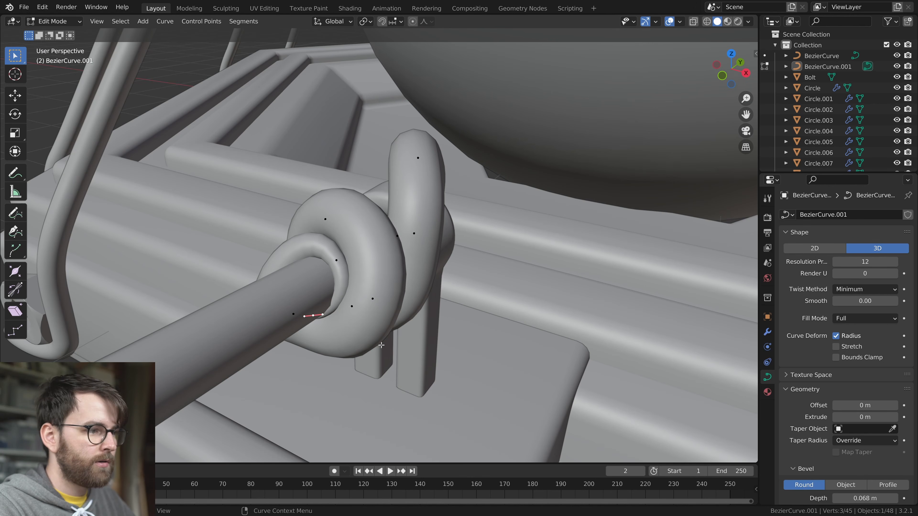
Finish editing the cable knot at the short rod and save the file
key("Tab")
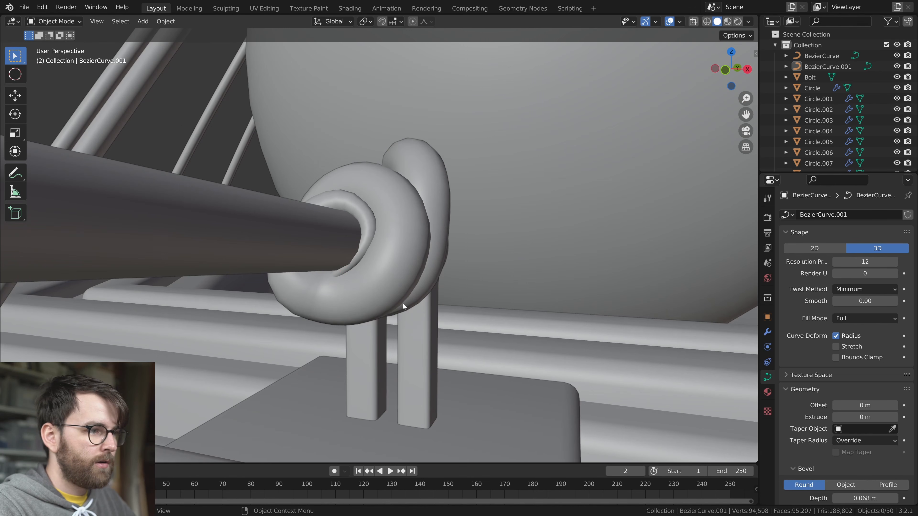
middle_click_drag(400, 305, 393, 328)
key("ctrl+s")
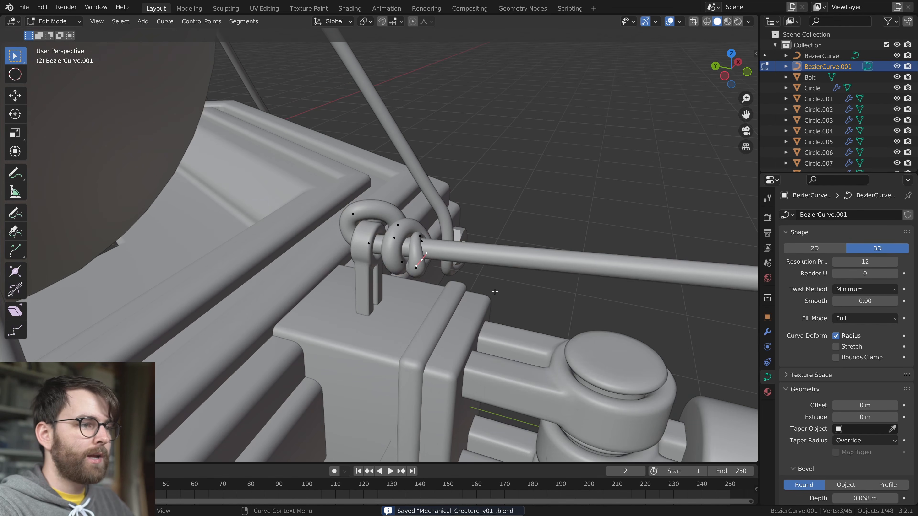
Duplicate the knot's curve points and move the copy along Y towards the leg's far end
key("g")
key("y")
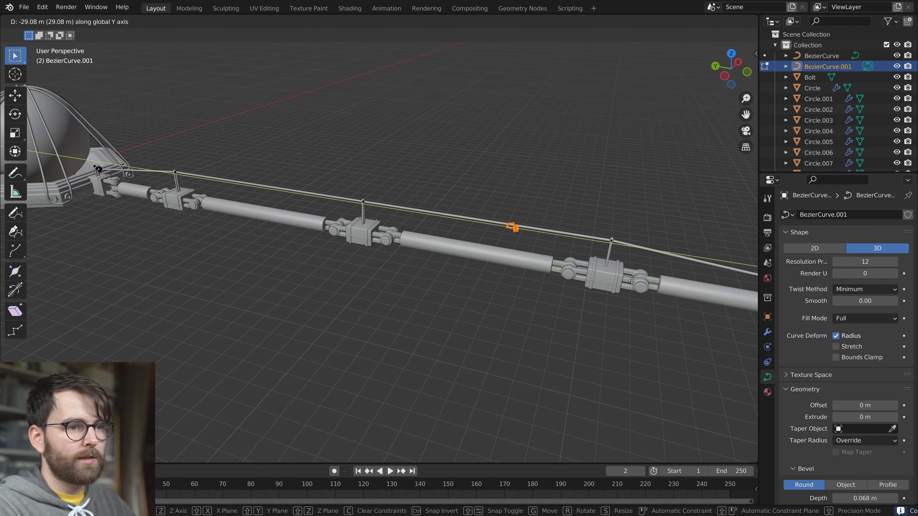
left_click(632, 281)
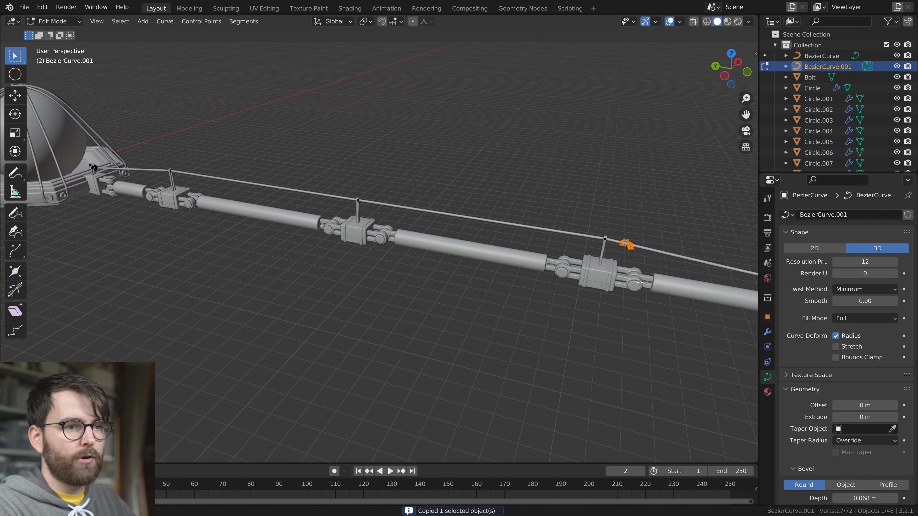
Remove the cable's old hook points around the curved rod near the leg's tip and bring the knot copy onto its eye
left_click_drag(306, 216, 405, 368)
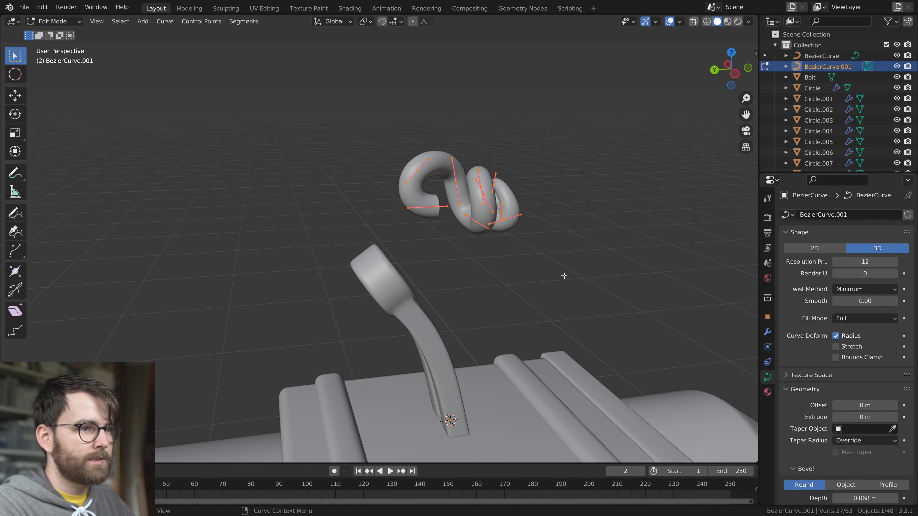
middle_click_drag(564, 273, 345, 295)
key("g")
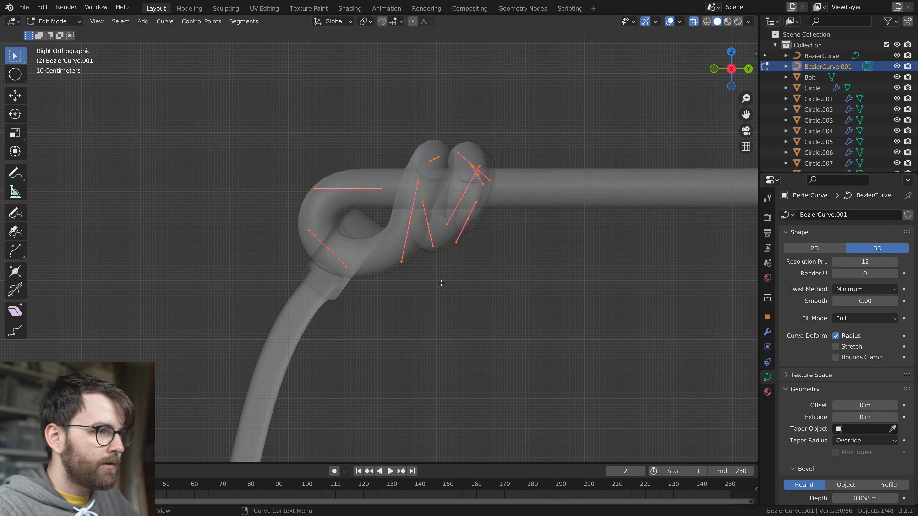
Shift the knot copy along X to line it up with the curved rod's eye
key("g")
key("x")
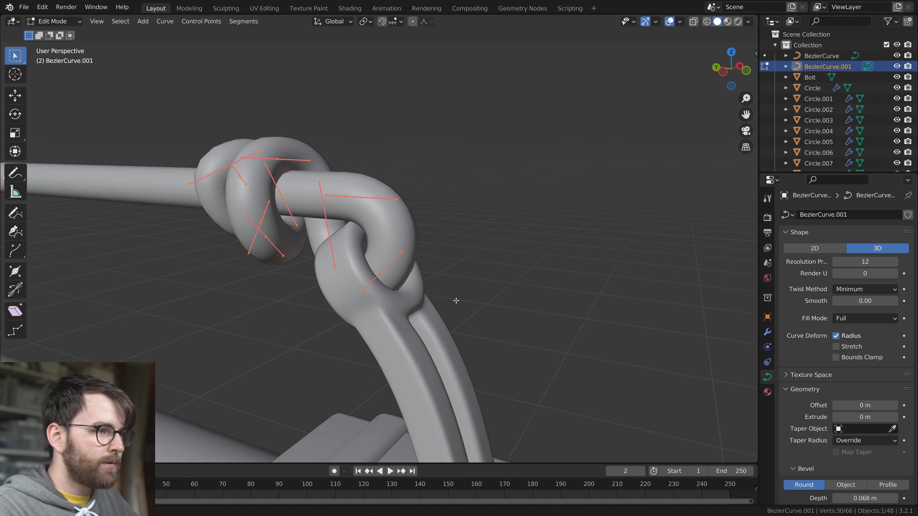
middle_click_drag(455, 303, 490, 288)
scroll(439, 250, "down", 5)
Delete the cable's leftover end point at the copied knot
middle_click_drag(437, 277, 397, 246)
left_click(493, 237)
key("x")
left_click(498, 240)
Connect the copied knot's end point to the cable's end at the neighbouring rod with Fill, and save the file
left_click(368, 228)
scroll(506, 253, "down", 5)
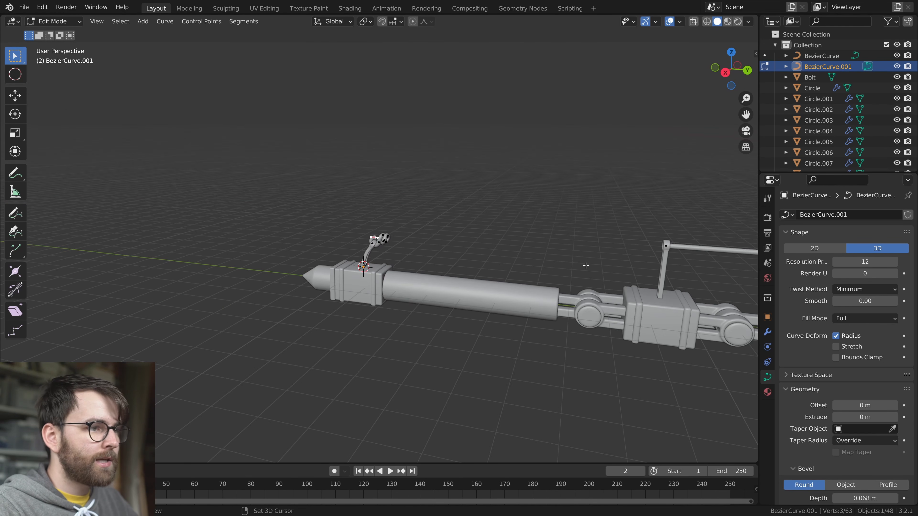
middle_click_drag(586, 266, 408, 260, "shift")
scroll(416, 258, "up", 3)
left_click(490, 233, "shift")
key("f")
key("Tab")
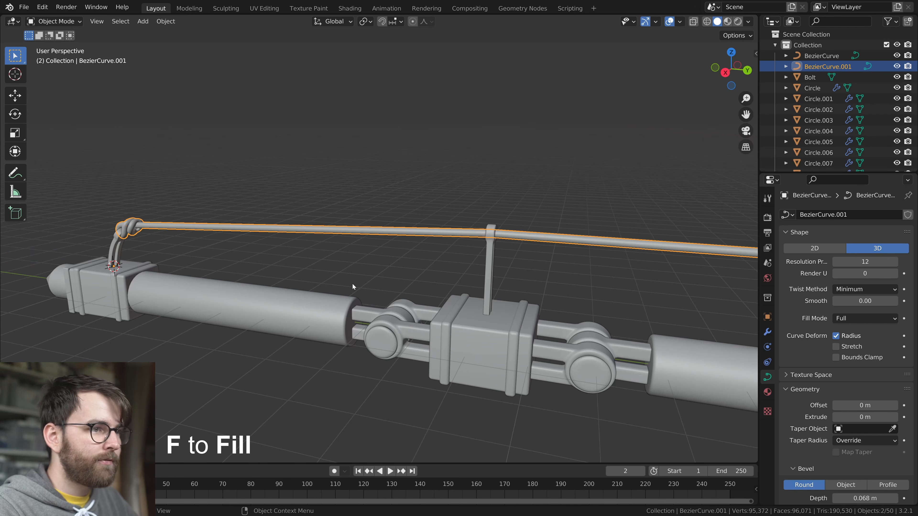
scroll(352, 286, "down", 2)
key("alt+a")
key("ctrl+s")
Open the cable for editing in side view, place the 3D cursor at the curved rod's eye, and save the file
mouse_move(353, 293)
middle_mouse_down()
mouse_move(452, 285)
mouse_move(359, 291)
middle_mouse_up()
scroll(358, 291, "up", 4)
middle_click_drag(196, 286, 310, 293, "shift")
left_click(347, 250)
scroll(342, 294, "up", 5)
middle_click_drag(311, 293, 492, 324, "shift")
key("Tab")
key("KP_1")
key("KP_3")
right_click(331, 253, "shift")
middle_click_drag(575, 335, 514, 209)
scroll(525, 296, "down", 6)
key("Tab")
key("ctrl+s")
Examine the knotted cable and the whole leg with the viewport overlays temporarily hidden
scroll(393, 303, "down", 7)
key("shift+alt+z")
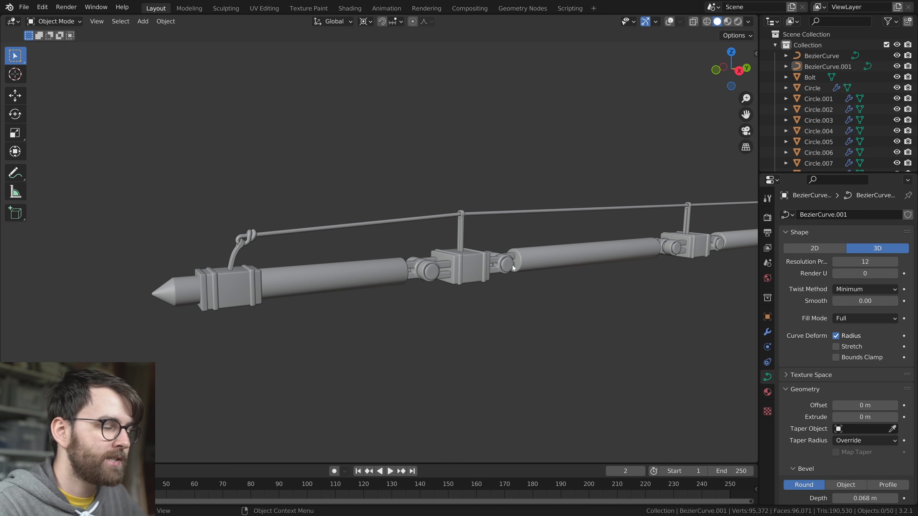
scroll(398, 258, "up", 3)
middle_click_drag(293, 259, 392, 227, "shift")
scroll(390, 225, "up", 3)
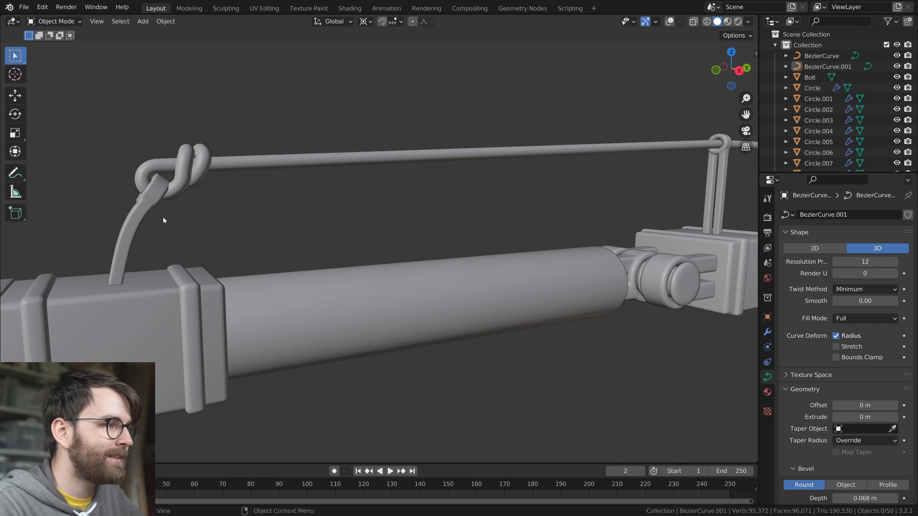
key("shift+alt+z")
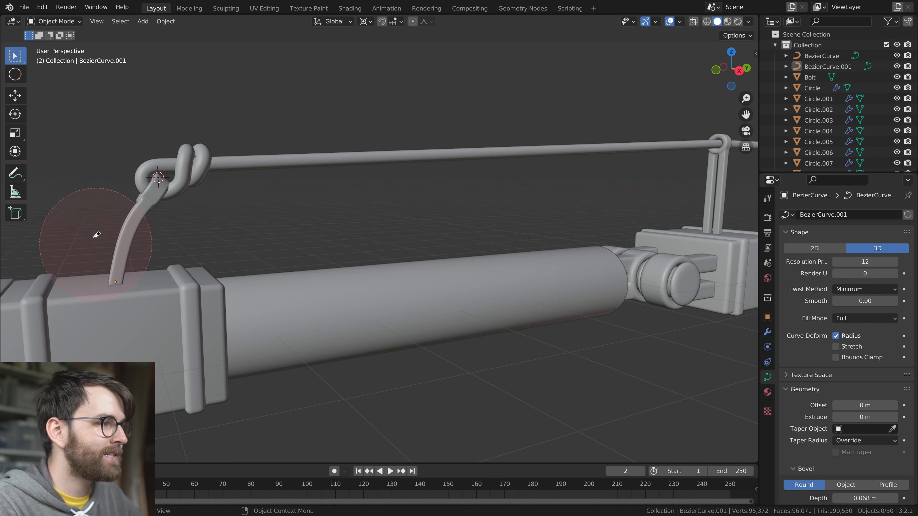
scroll(161, 243, "down", 3)
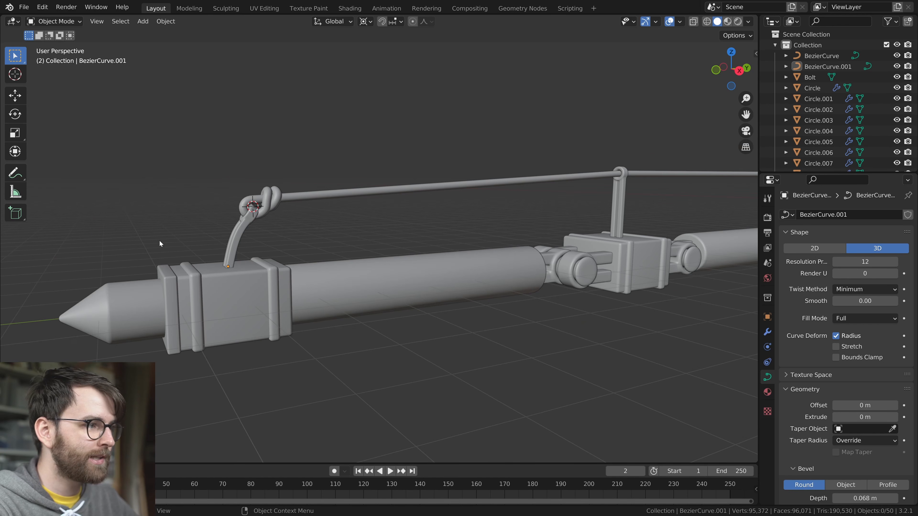
scroll(471, 293, "down", 10)
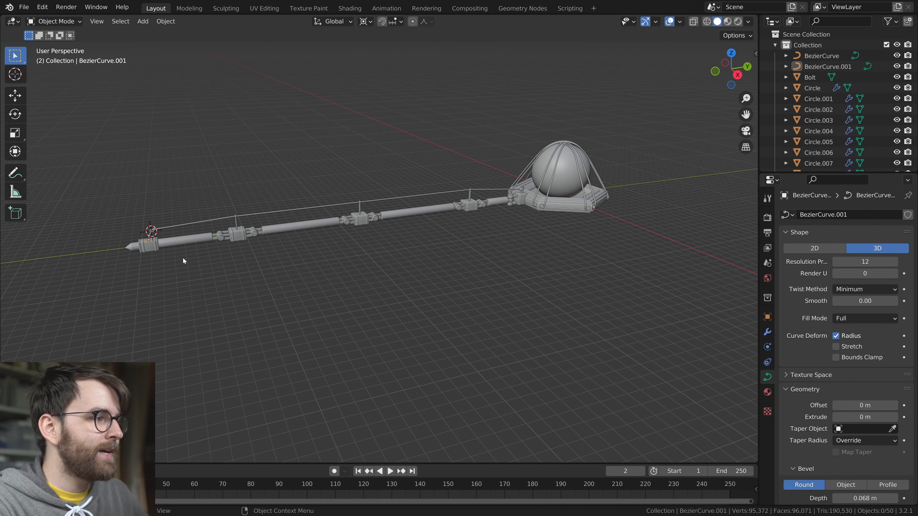
Create a new material named Glass on the tube nearest the leg's tip
left_click(190, 236)
scroll(264, 267, "up", 3)
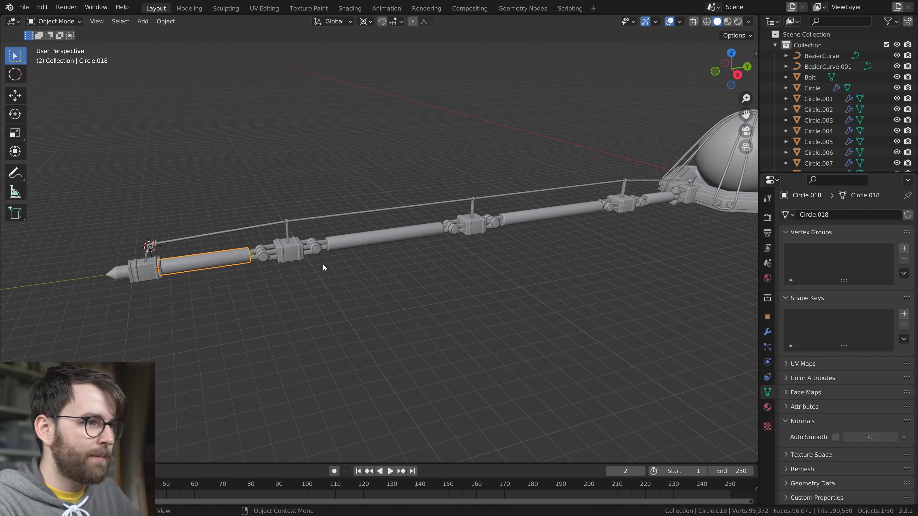
left_click(767, 407)
left_click(827, 262)
double_click(827, 262)
type("Glas")
key("Return")
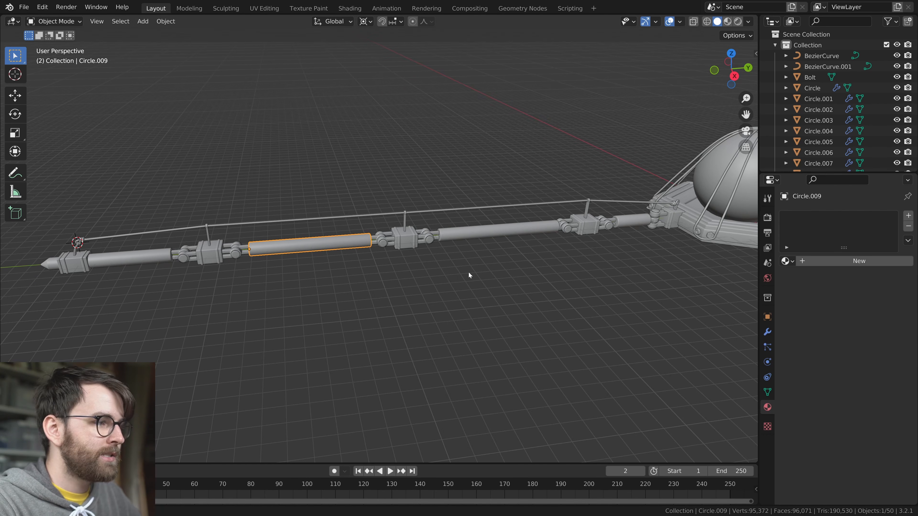
Link the Glass material from the end tube to the other three leg tubes
left_click(563, 241, "shift")
middle_click_drag(570, 241, 604, 246)
left_click(636, 243, "shift")
middle_click_drag(650, 279, 514, 268)
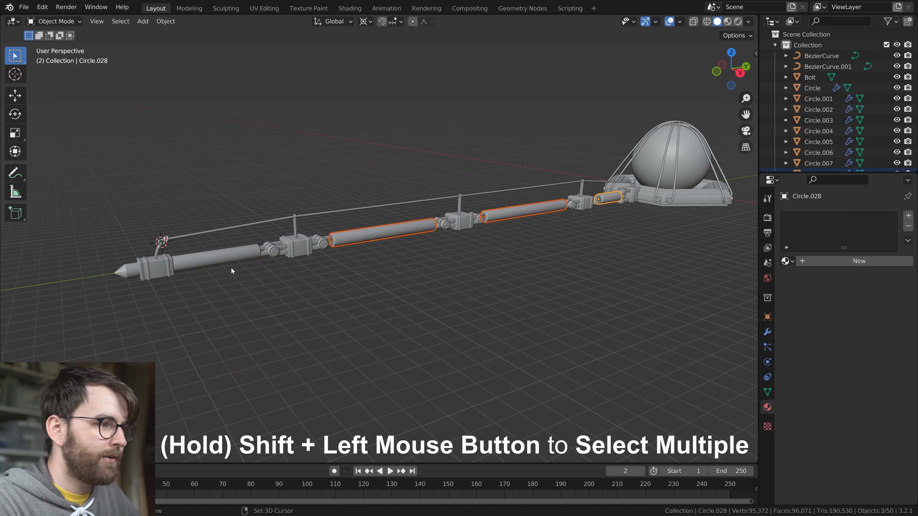
left_click(239, 251, "shift")
key("ctrl+l")
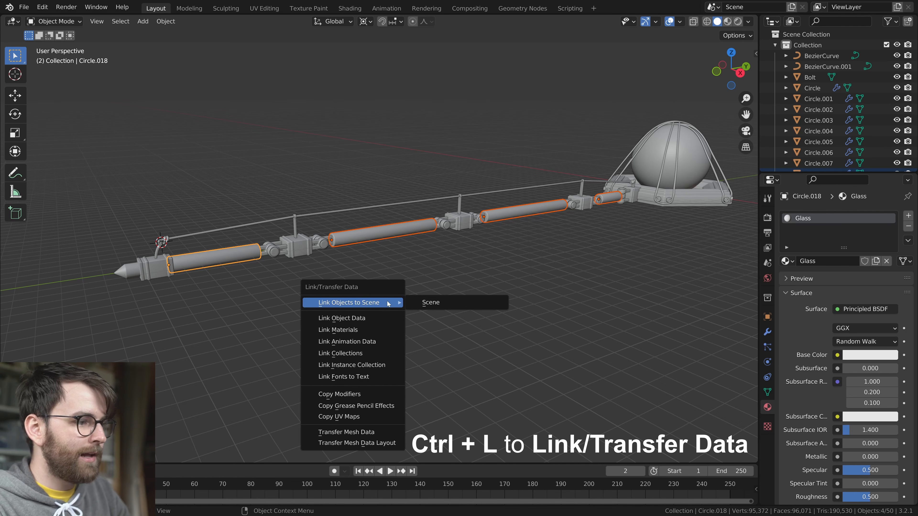
left_click(365, 328)
Check the material on each of the leg tubes and save the file
left_click(387, 233)
left_click(522, 213)
left_click(611, 198)
left_click(239, 256)
scroll(163, 246, "up", 2)
key("ctrl+s")
Create a new material named Wire on the leg's support cable
left_click(245, 223)
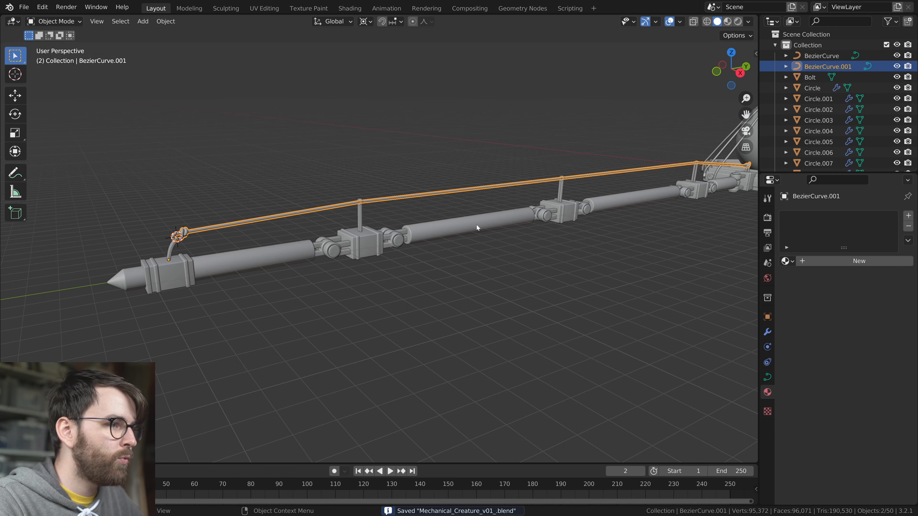
middle_click_drag(477, 224, 466, 236)
left_click(827, 261)
double_click(827, 261)
type("Wire")
key("Return")
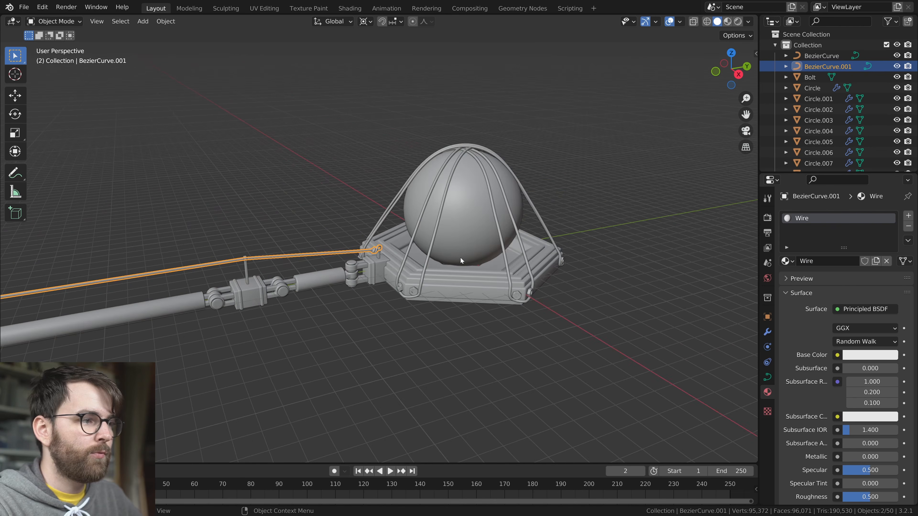
Link the support cable's Wire material to the cage wires around the sphere and save the file
middle_click_drag(289, 286, 327, 271, "shift")
scroll(548, 192, "up", 3)
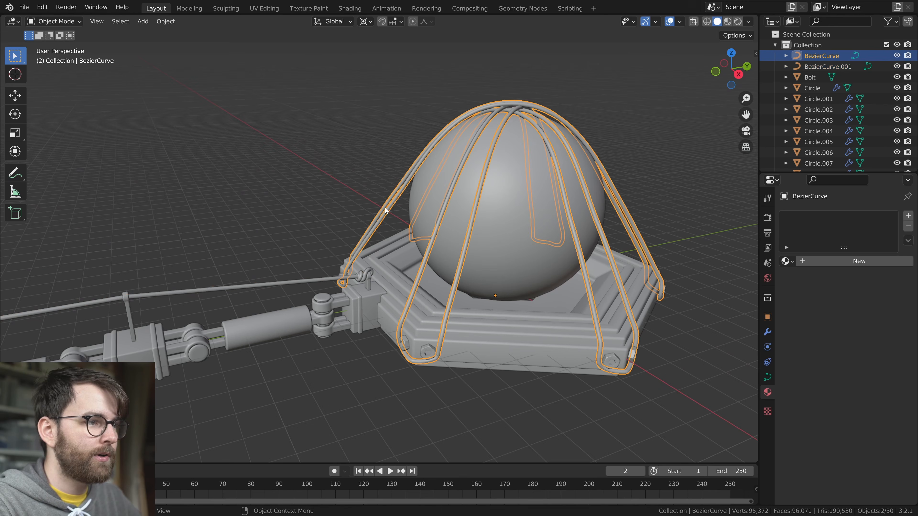
left_click(385, 209)
middle_click_drag(385, 298, 397, 307)
left_click(370, 295, "shift")
key("ctrl+l")
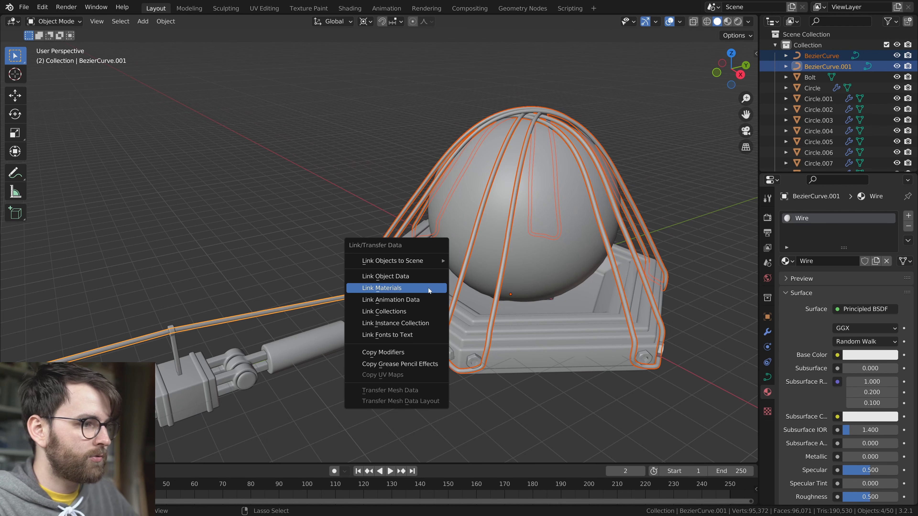
left_click(428, 288)
scroll(403, 338, "down", 3)
middle_click_drag(403, 338, 490, 284, "shift")
left_click(395, 325)
key("ctrl+s")
Select all the hinge pins along the leg, from the ring body out to the last hinge
scroll(446, 237, "up", 5)
left_click(497, 261)
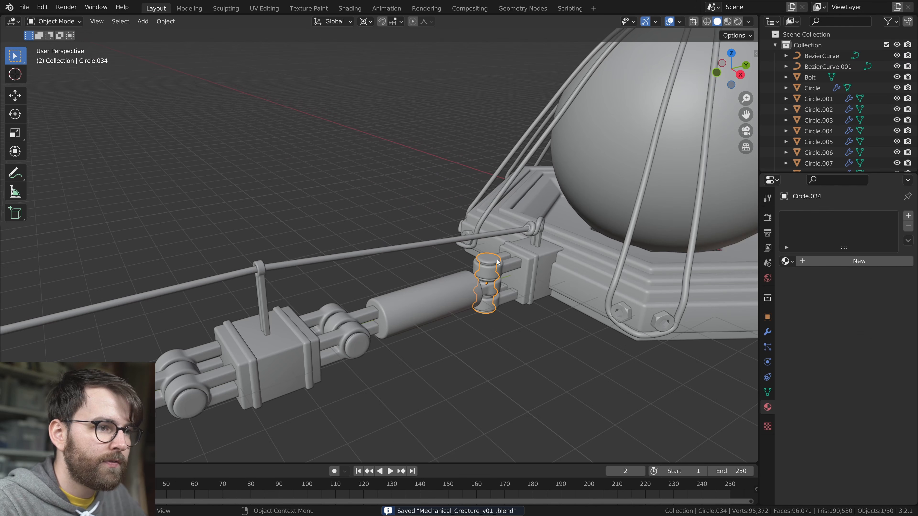
middle_click_drag(392, 345, 471, 286, "shift")
left_click(444, 274, "shift")
left_click(295, 322, "shift")
scroll(325, 333, "down", 3)
middle_click_drag(325, 334, 542, 269, "shift")
left_click(357, 271, "shift")
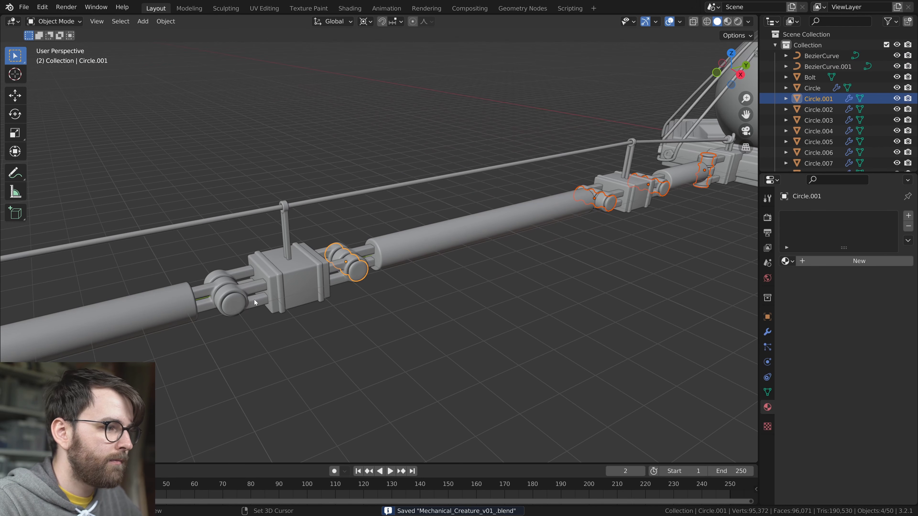
left_click(235, 303, "shift")
scroll(245, 311, "down", 3)
middle_click_drag(246, 311, 473, 271, "shift")
left_click(419, 263, "shift")
left_click(349, 283, "shift")
scroll(408, 303, "up", 2)
Create a new material named Brass and link it to all the selected hinge pins
left_click(858, 261)
double_click(827, 261)
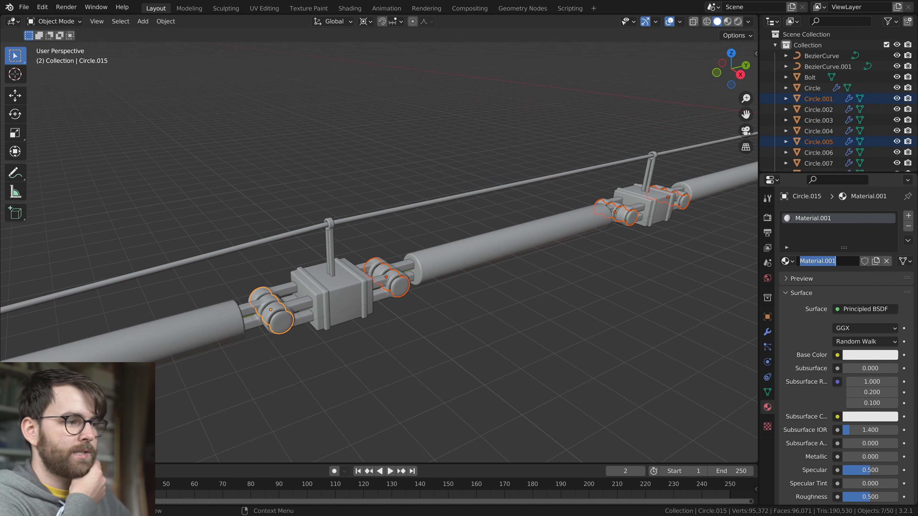
type("B")
key("Return")
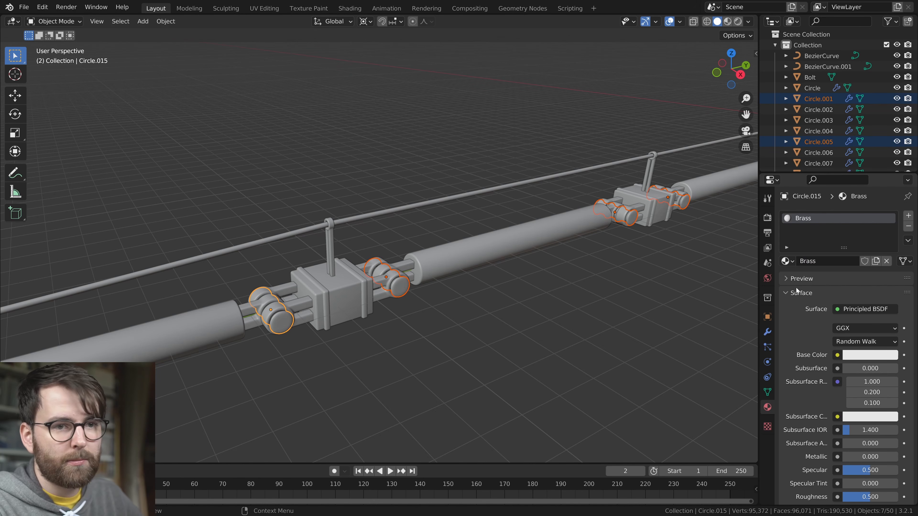
key("ctrl+l")
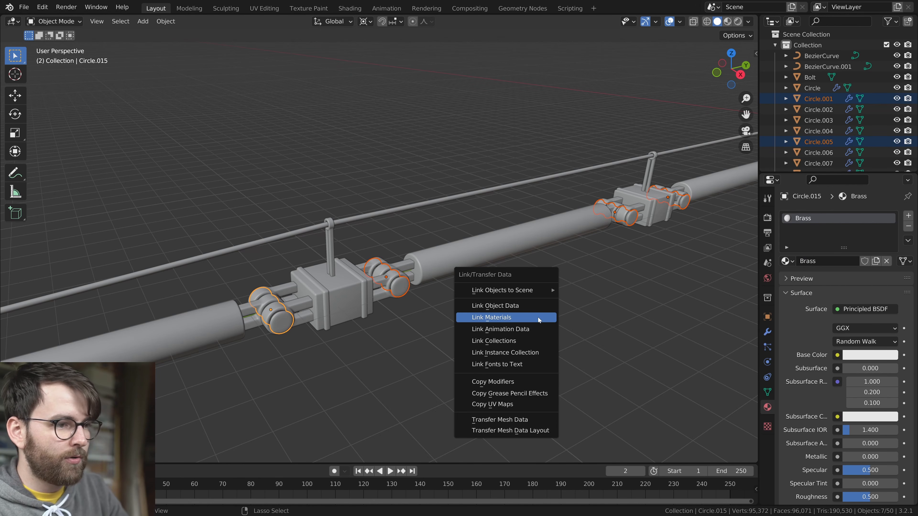
left_click(504, 320)
left_click(398, 285)
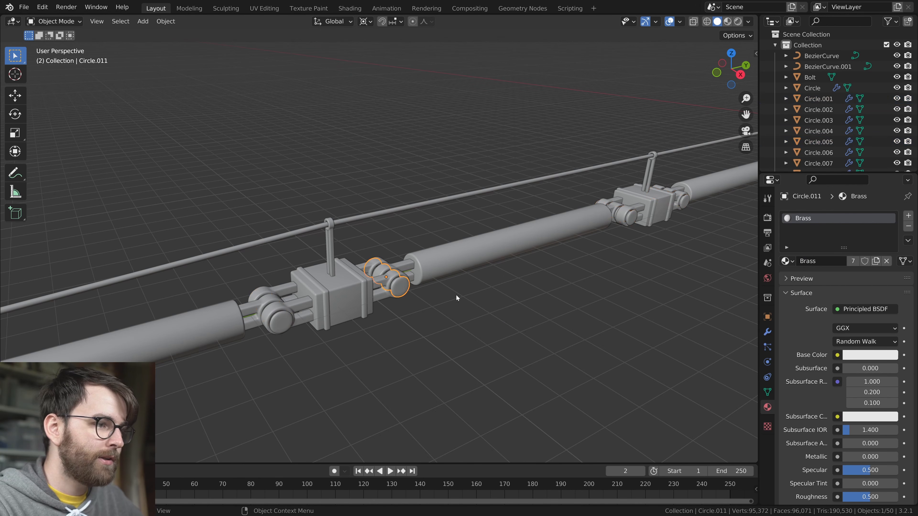
Select all the square connector blocks along the leg, ending with the one attached to the ring body
middle_click_drag(436, 293, 442, 291)
left_click(342, 308)
scroll(499, 297, "down", 5)
mouse_move(542, 281)
middle_mouse_down("shift")
mouse_move(511, 285)
mouse_move(539, 282)
middle_mouse_up("shift")
scroll(539, 282, "up", 4)
middle_click_drag(495, 290, 464, 291)
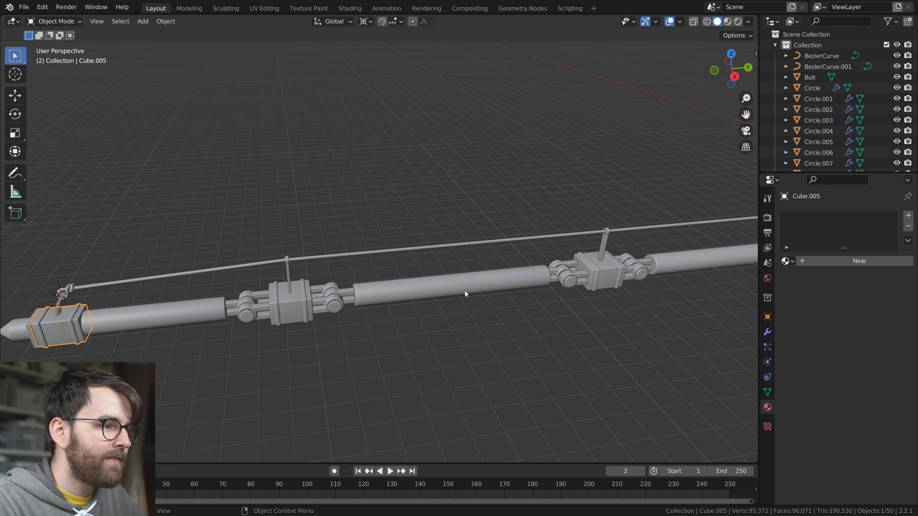
left_click(295, 303, "shift")
middle_click_drag(629, 286, 330, 298, "shift")
left_click(264, 280, "shift")
middle_click_drag(560, 257, 393, 287)
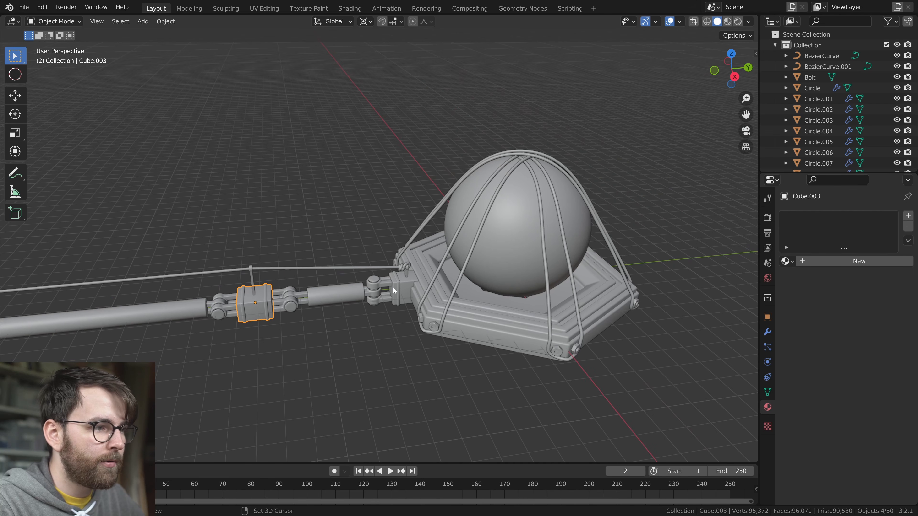
left_click(398, 287, "shift")
Create a new material named Dark Rubber and link it to all the selected connector blocks
left_click(818, 260)
double_click(817, 260)
type("Dark Rubber")
key("Return")
key("ctrl+l")
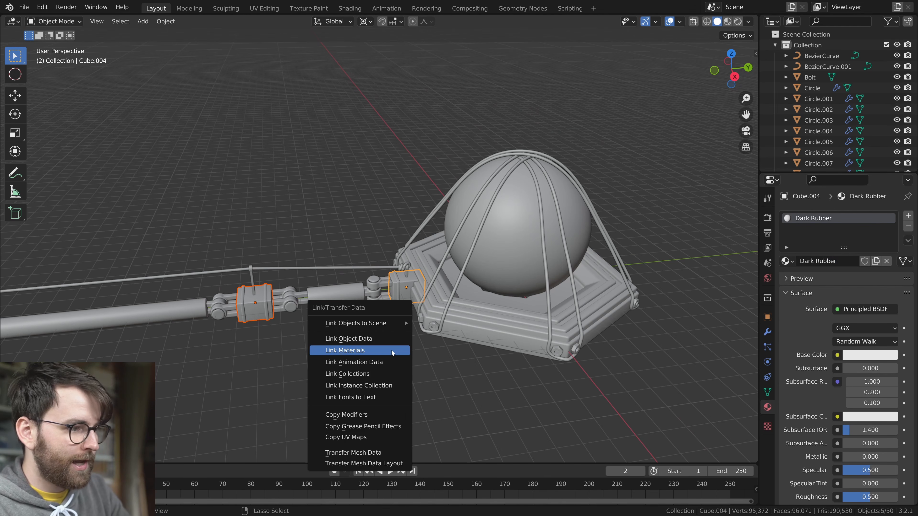
left_click(392, 351)
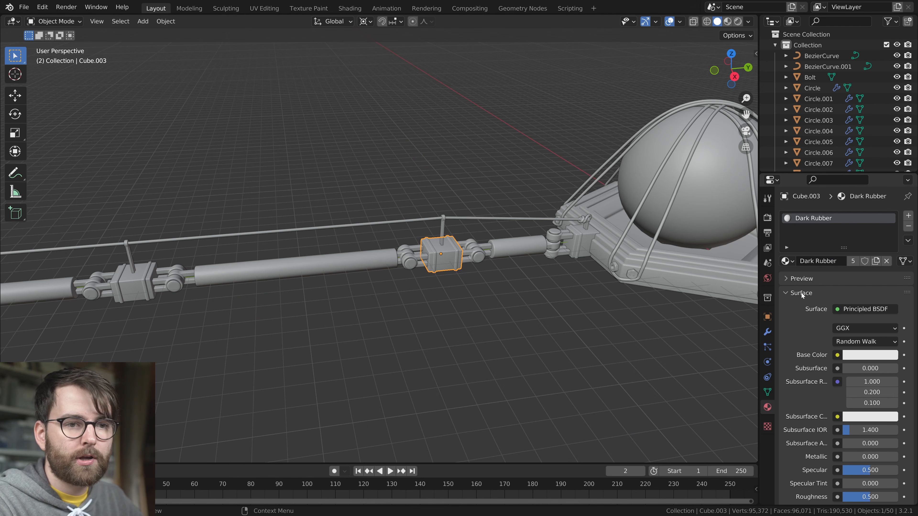
Darken the Dark Rubber material's viewport display colour to a dark grey
left_click(801, 293)
left_click(787, 385)
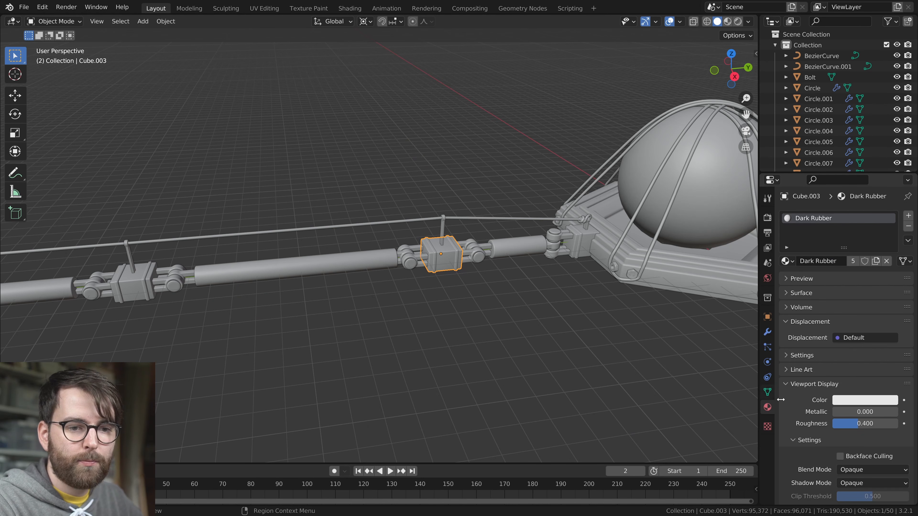
left_click(875, 397)
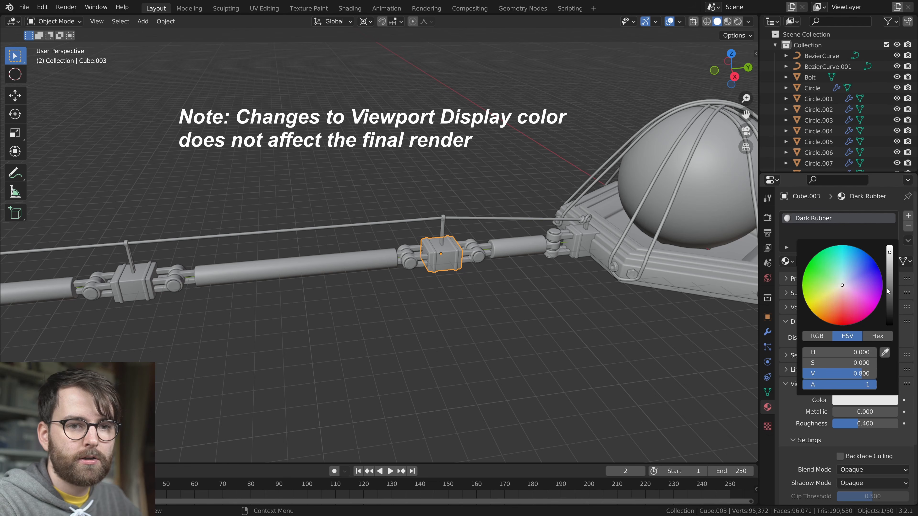
left_click_drag(891, 256, 890, 288)
Set the Brass material's viewport display colour to yellow with hue 0.205 and saturation 0.864
scroll(470, 292, "down", 2)
middle_click_drag(254, 300, 516, 295, "shift")
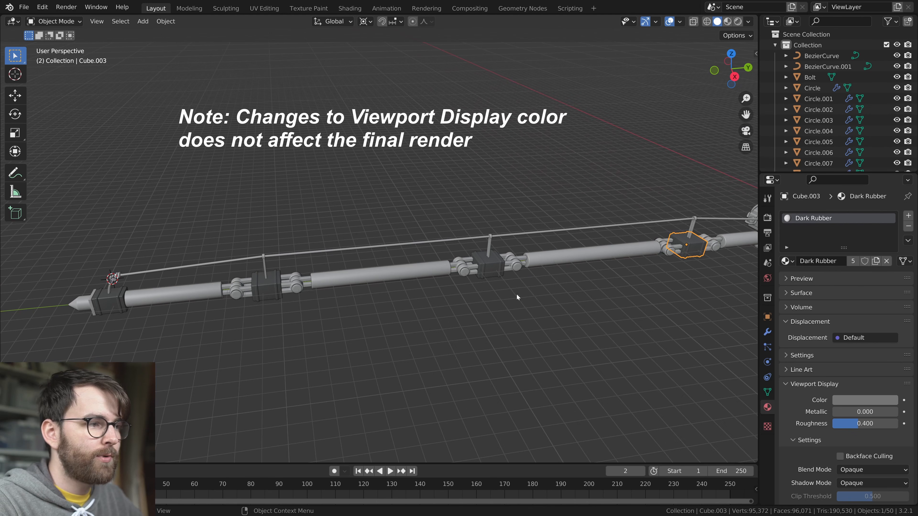
left_click(465, 274)
scroll(459, 276, "up", 3)
left_click(866, 399)
left_click(819, 295)
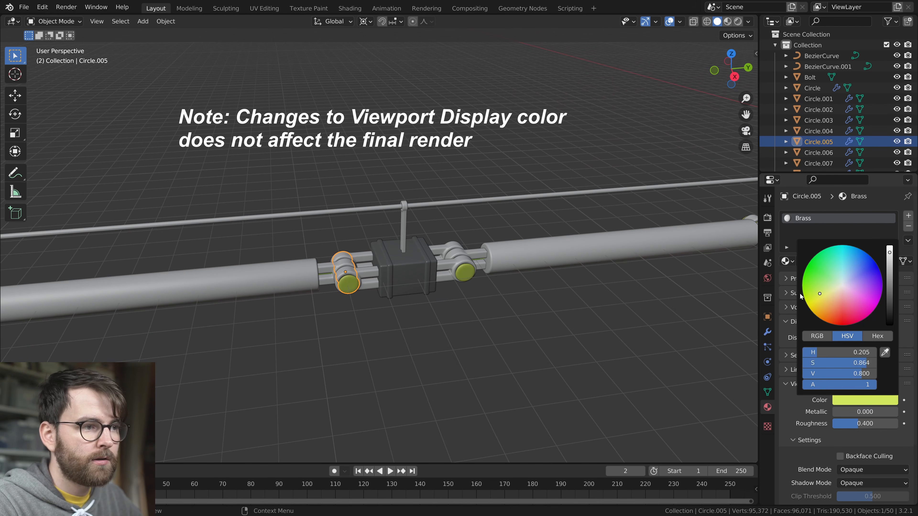
Darken the Wire material's viewport display colour to near black with value 0.070
left_click(416, 205)
left_click(865, 399)
left_click_drag(889, 261, 889, 301)
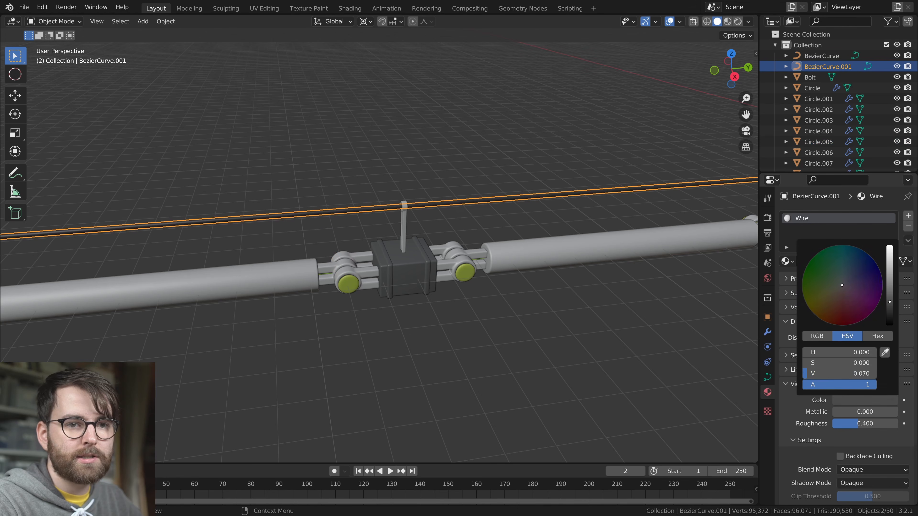
Assign the existing Brass material to the pointed tip at the leg's end
left_click(786, 260)
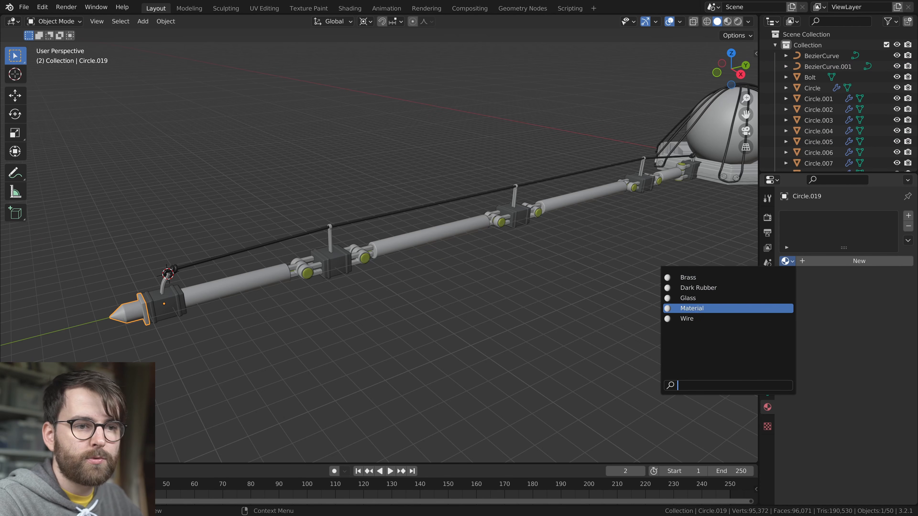
left_click(699, 279)
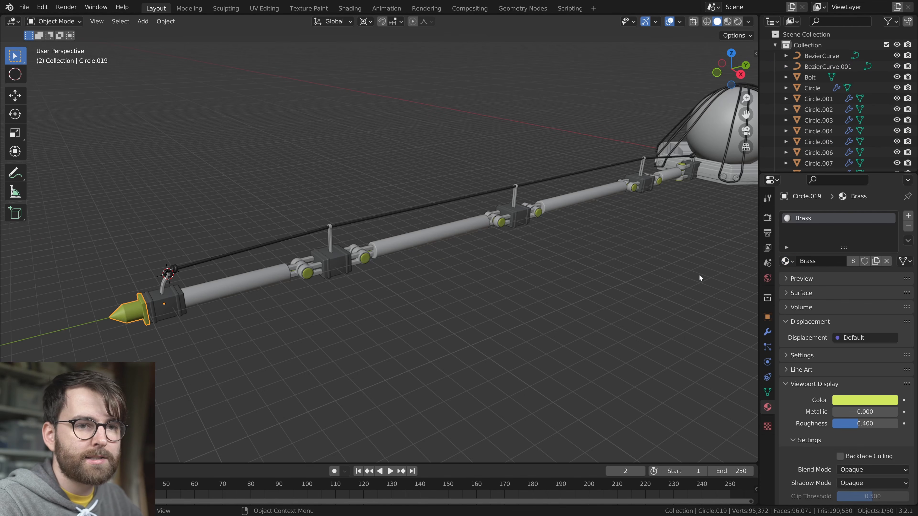
Create a new material named White Plastic on the selected cable support posts along the leg
left_click(164, 285)
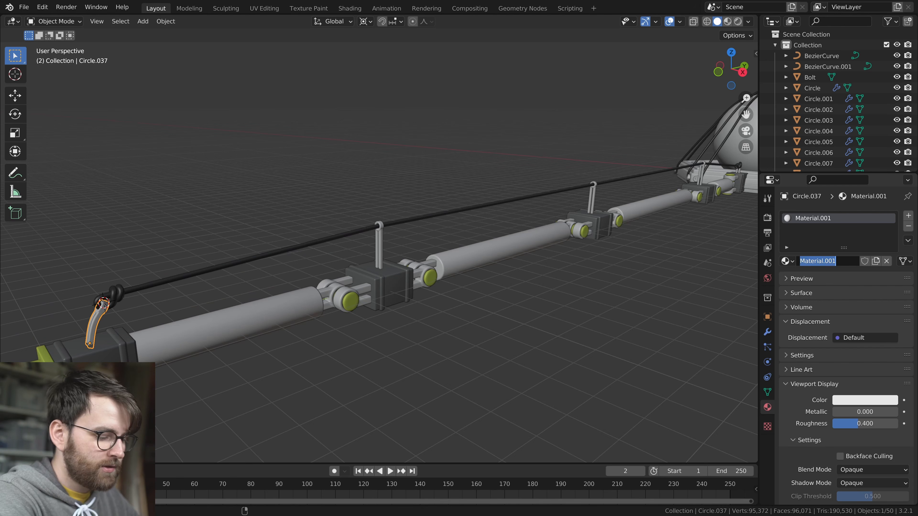
type("White Plastic")
key("Return")
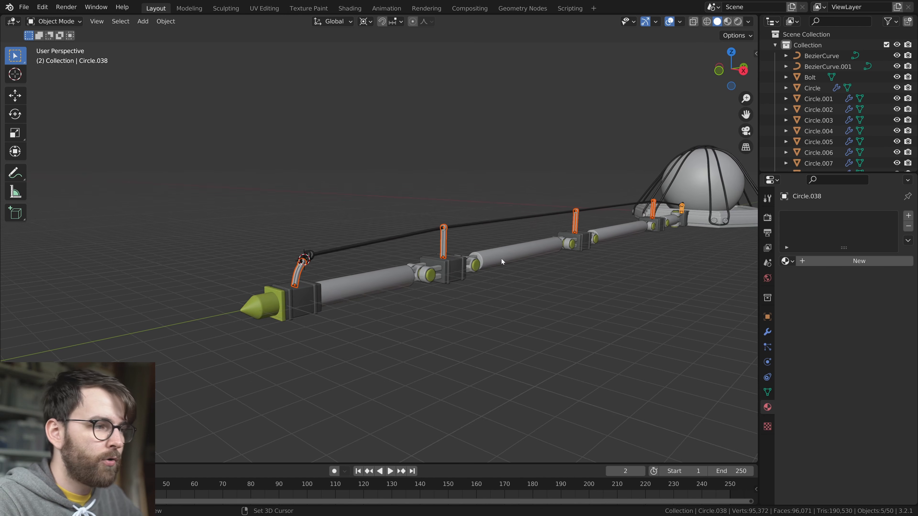
scroll(501, 260, "up", 5)
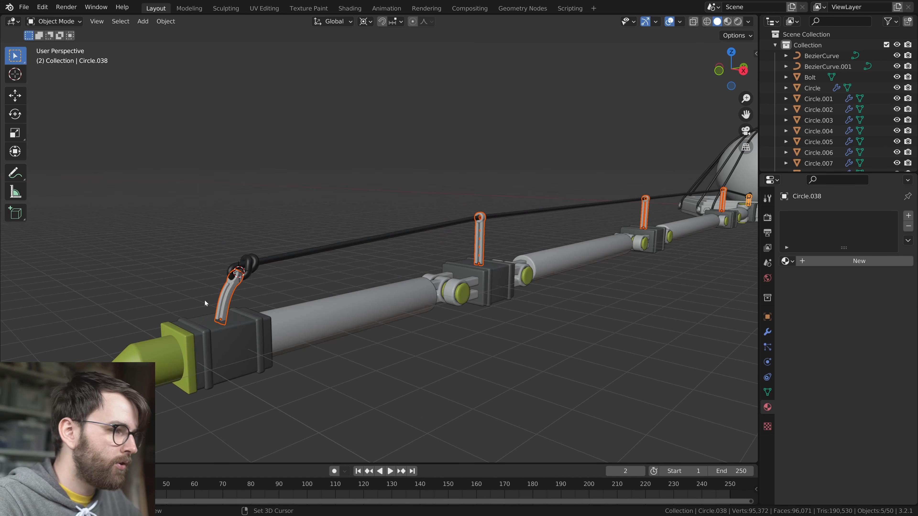
Set White Plastic's viewport display to pure white with roughness 0.174 and link the material to all selected posts
key("ctrl+l")
left_click(389, 300)
key("ctrl+s")
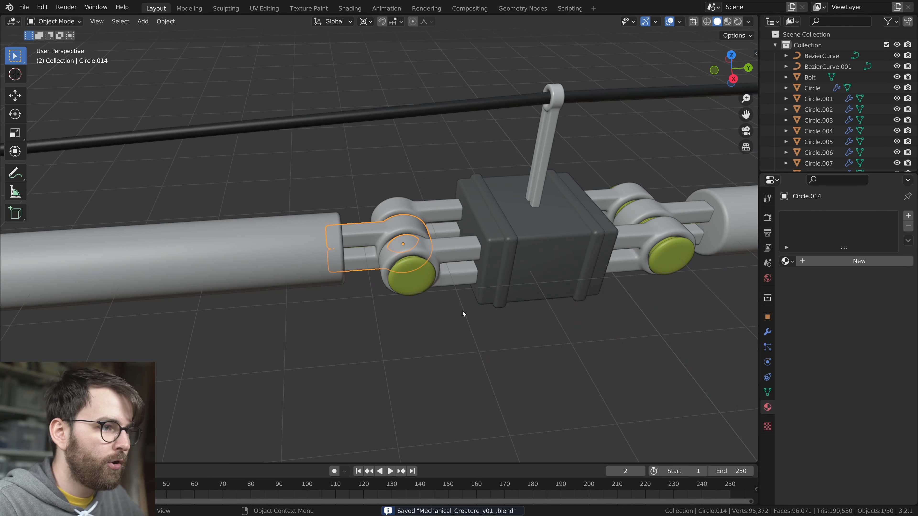
Create a new material named Metal on the selected hinge brackets and arms along the whole leg
left_click(418, 213)
left_click(417, 227, "shift")
left_click(454, 251, "shift")
scroll(607, 241, "down", 2)
middle_click_drag(596, 246, 429, 279, "shift")
left_click(407, 251, "shift")
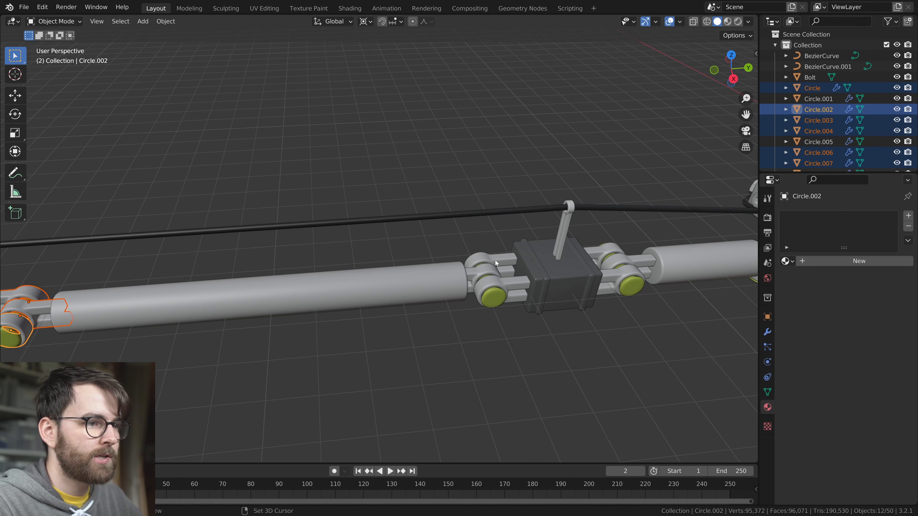
left_click(497, 261, "shift")
left_click(494, 271, "shift")
scroll(622, 250, "down", 2)
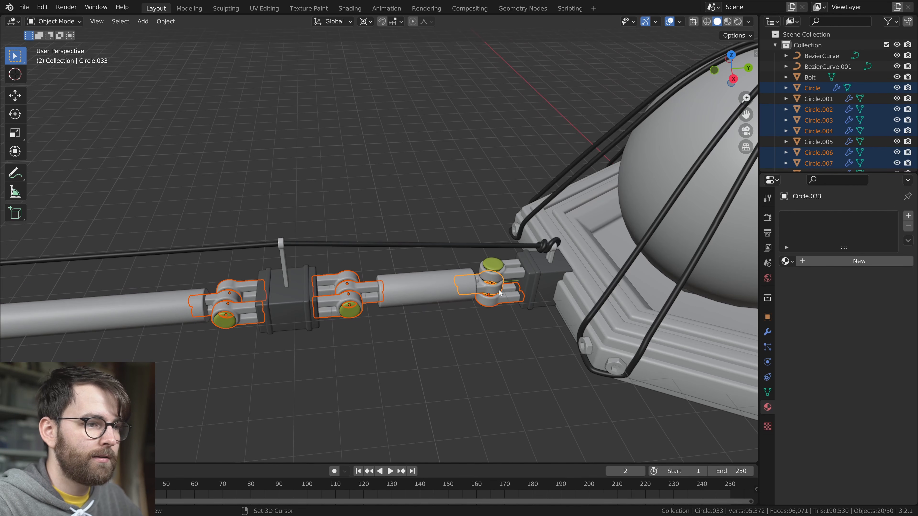
left_click(518, 271, "shift")
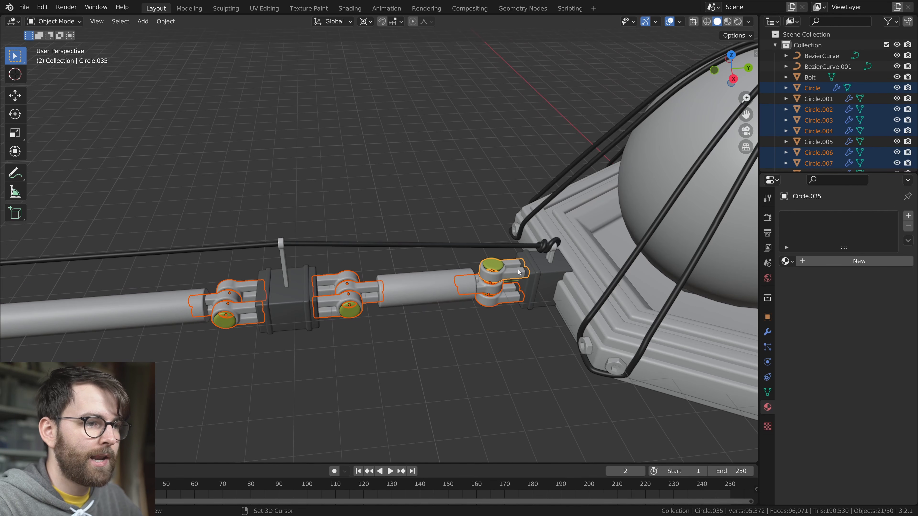
scroll(519, 272, "down", 3)
middle_click_drag(520, 289, 457, 299, "shift")
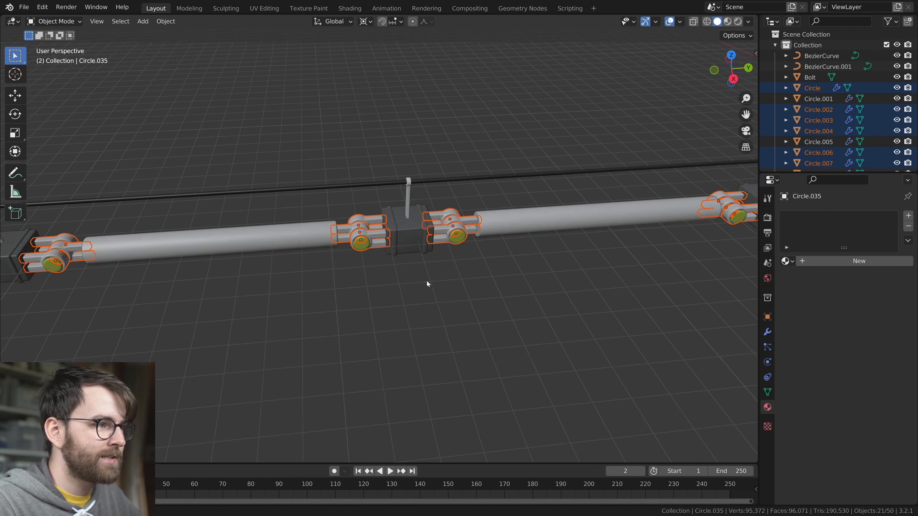
middle_click_drag(426, 283, 393, 299, "shift")
scroll(397, 297, "up", 2)
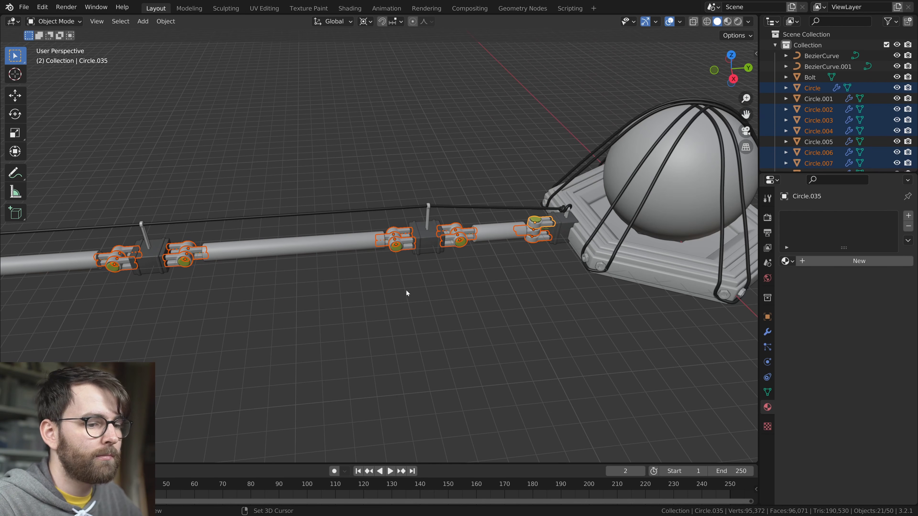
left_click(859, 260)
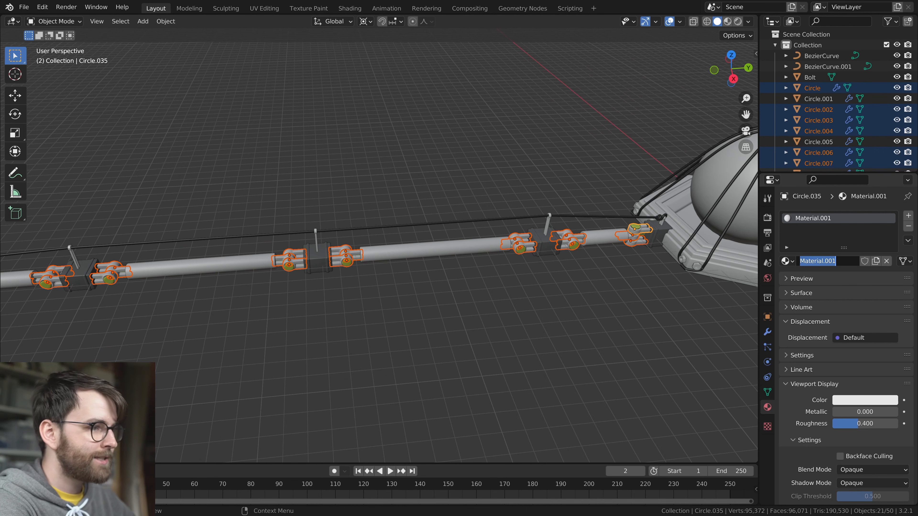
type("Metal")
key("Return")
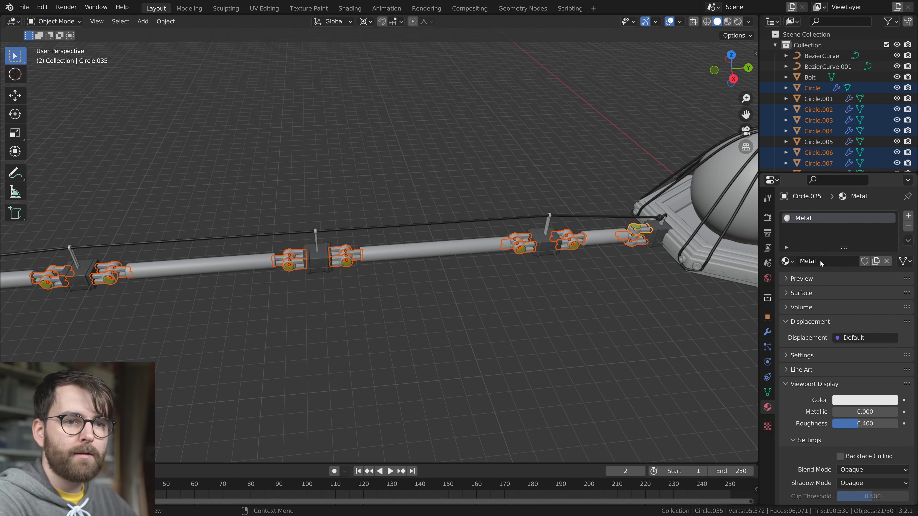
Set the Metal material's viewport display to mid grey with roughness 0.142 and link it to all selected hinge parts
left_click(865, 400)
left_click(889, 284)
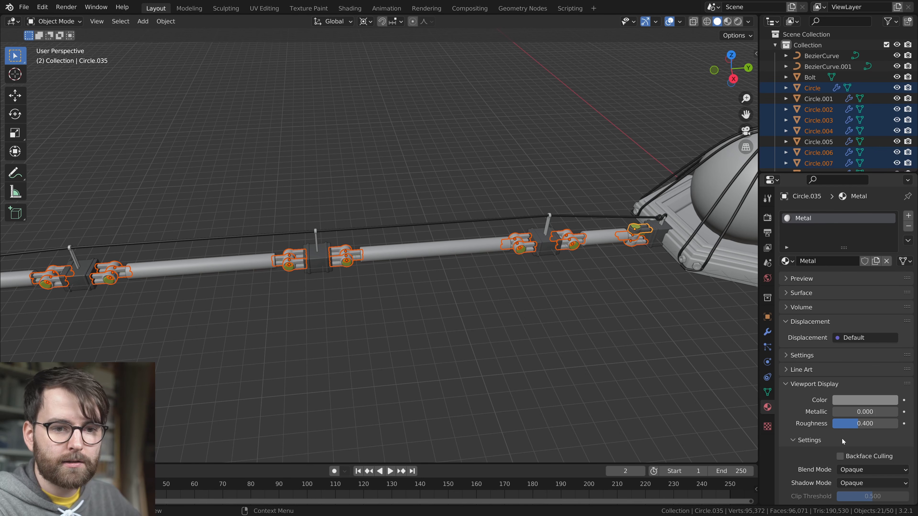
left_click_drag(855, 423, 837, 423)
key("ctrl+l")
left_click(496, 340)
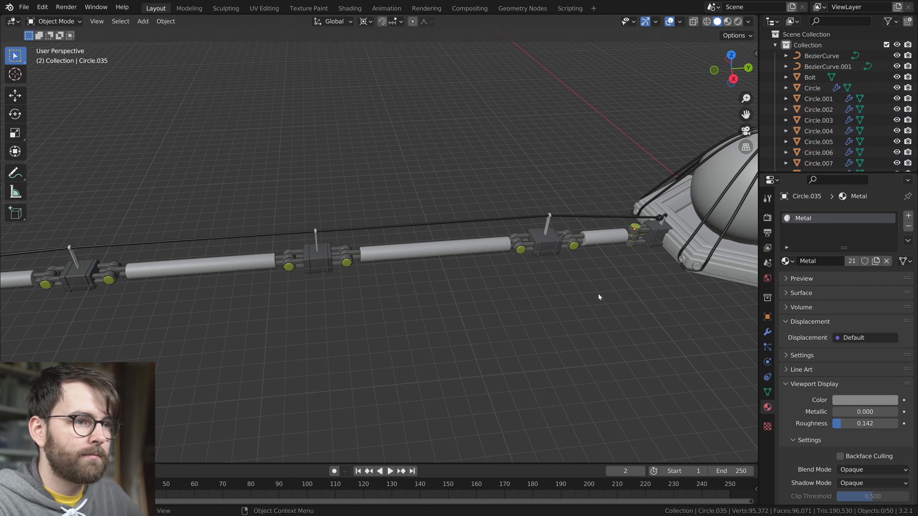
Save the file and darken the Dark Rubber material's viewport display colour to near black
key("ctrl+s")
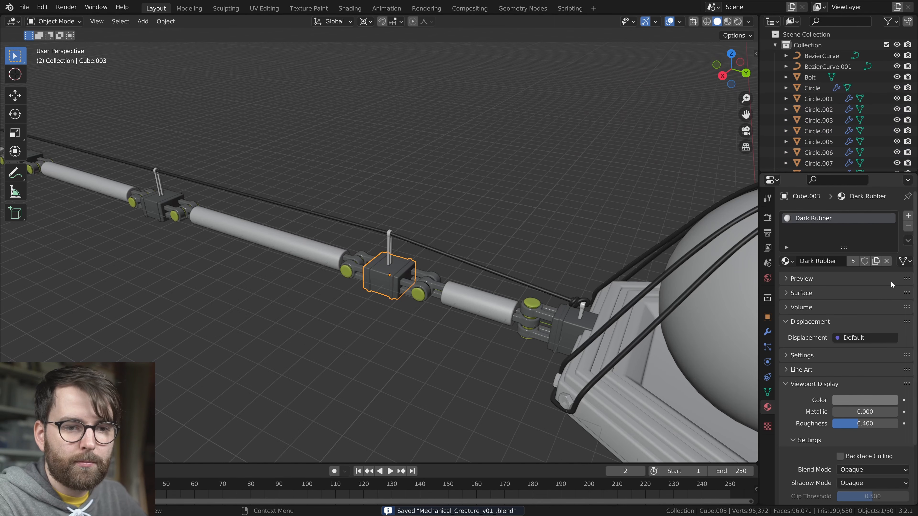
left_click(857, 400)
left_click_drag(891, 275, 891, 301)
Assign the existing Brass material to the base's hex bolts and the grey Metal material to the base
left_click(341, 271)
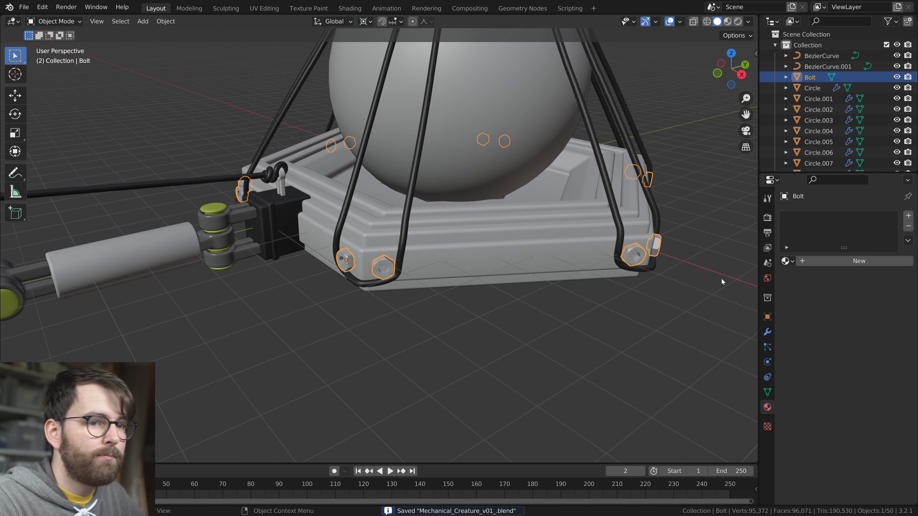
left_click(795, 263)
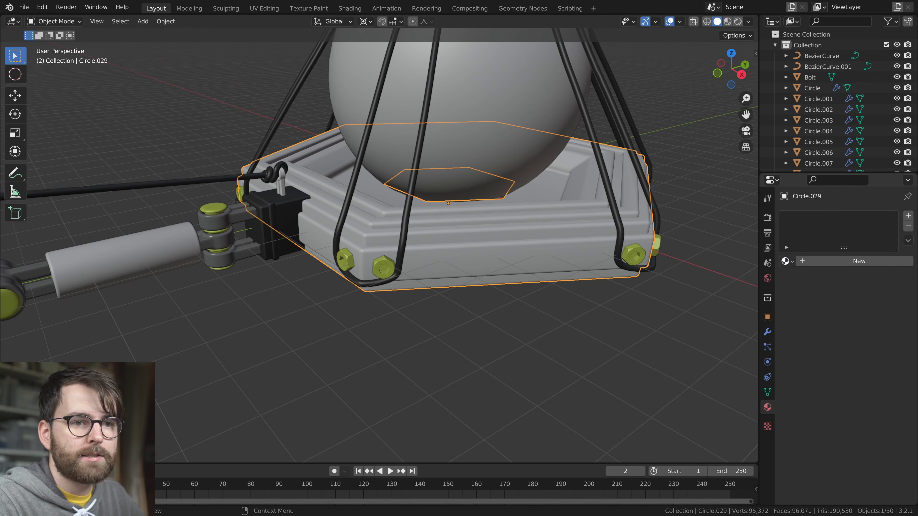
left_click(789, 261)
left_click(698, 288)
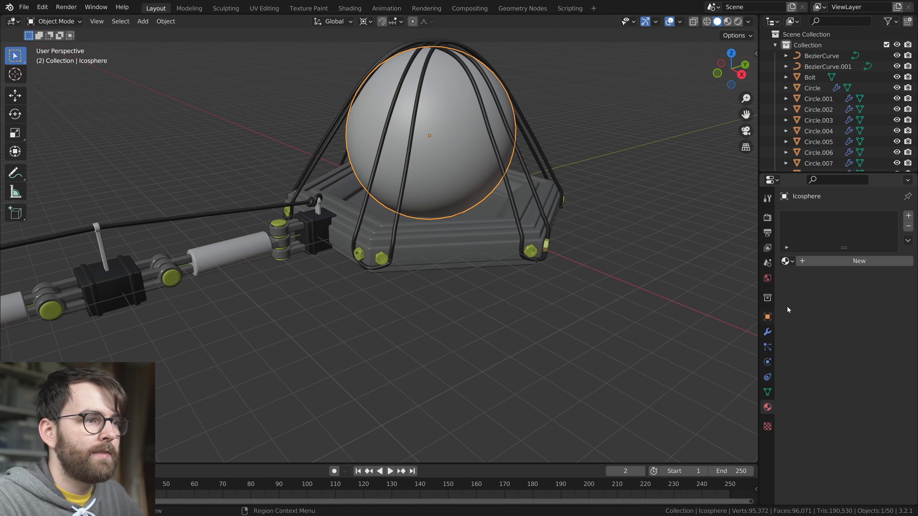
Assign the existing Glass material to the body sphere and save the file
left_click(786, 261)
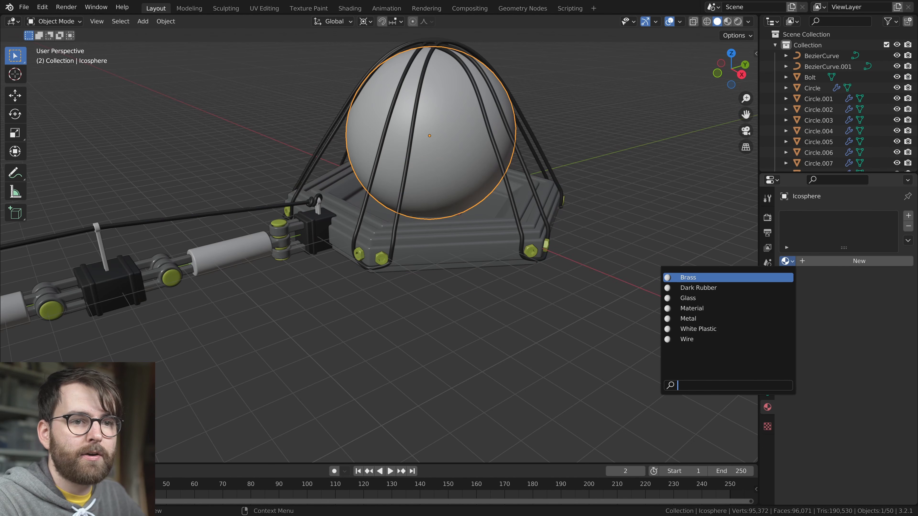
left_click(688, 298)
key("alt+a")
key("ctrl+s")
Check which material is assigned to each of the leg's tube segments and save the file
scroll(469, 327, "down", 5)
middle_click_drag(343, 320, 397, 312, "shift")
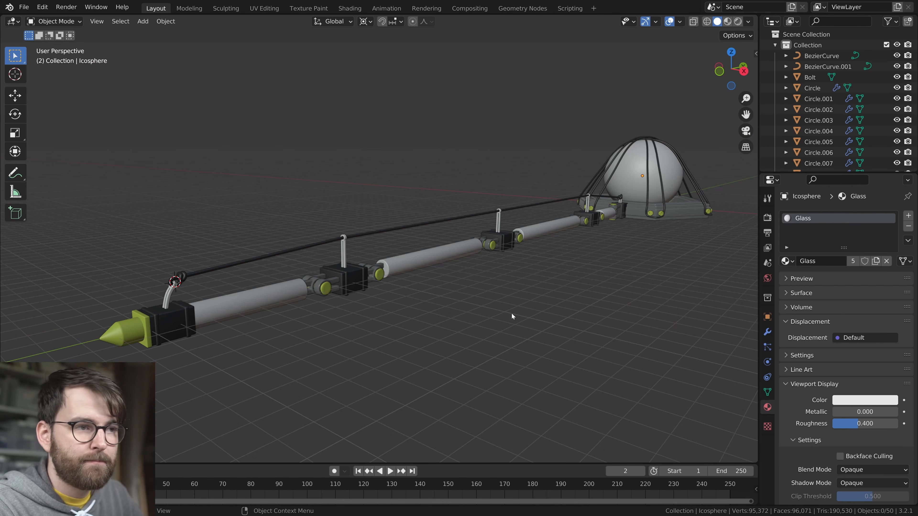
left_click(293, 297)
left_click(430, 261)
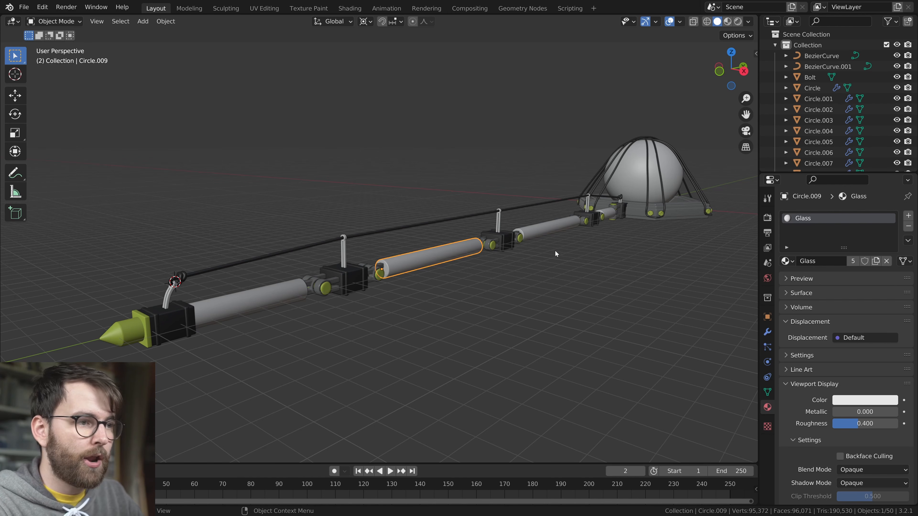
left_click(547, 227)
key("ctrl+s")
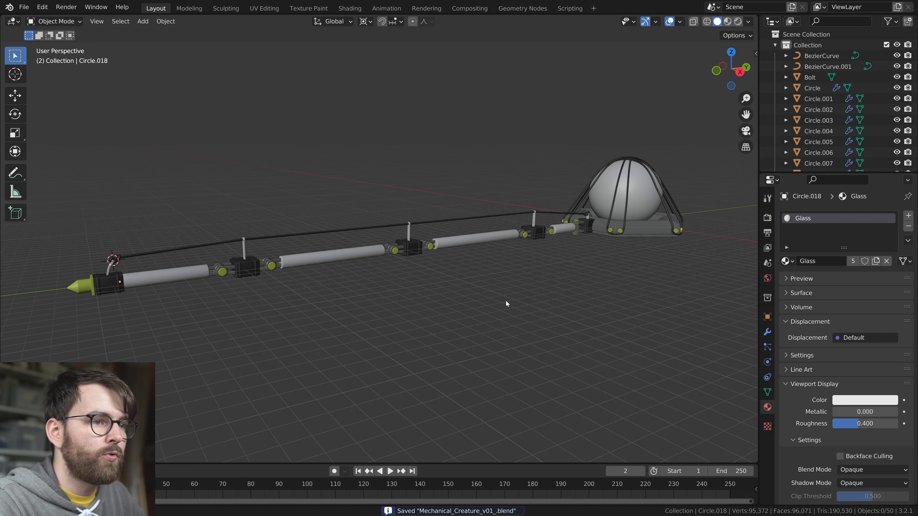
Reset the 3D cursor to the world origin and add a single-bone armature there
key("KP_3")
key("shift+c")
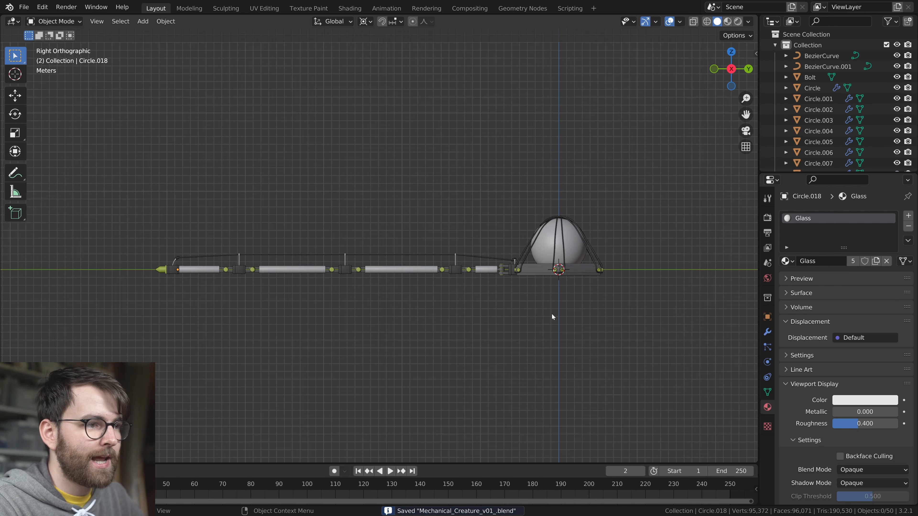
middle_click_drag(492, 279, 586, 314)
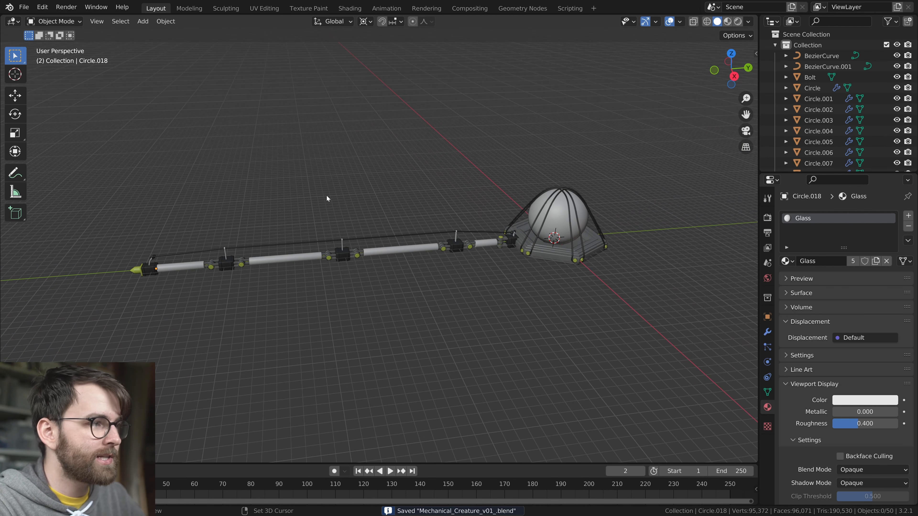
key("shift+a")
left_click(291, 276)
key("KP_Decimal")
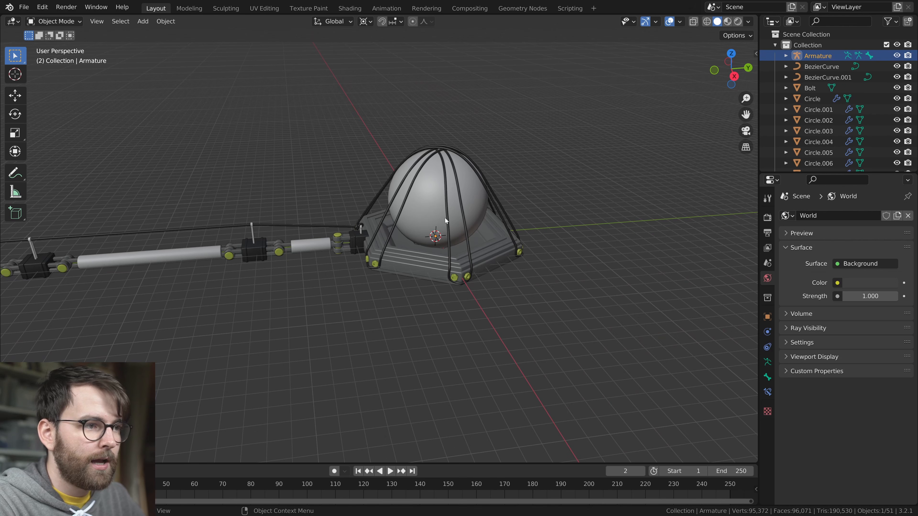
middle_click_drag(406, 301, 493, 278)
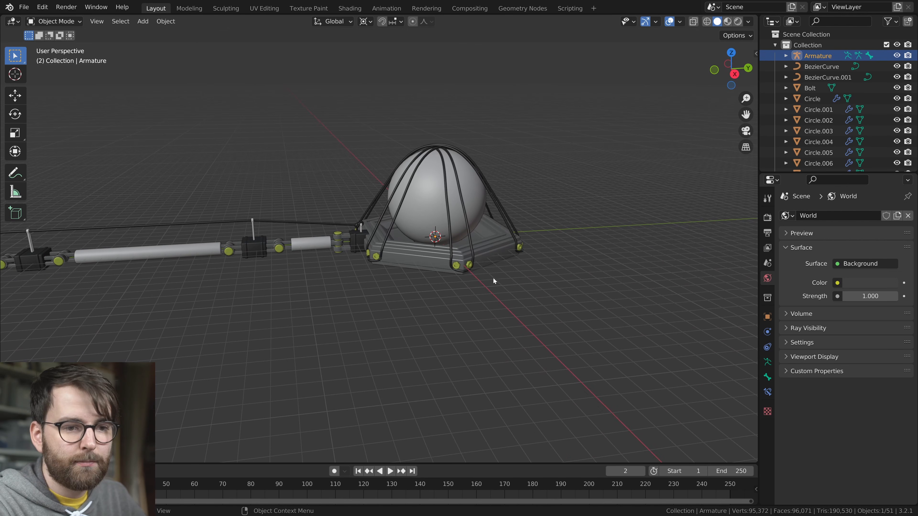
Enable In Front in the armature's viewport display so its bone draws over the meshes
left_click(767, 362)
left_click(787, 370)
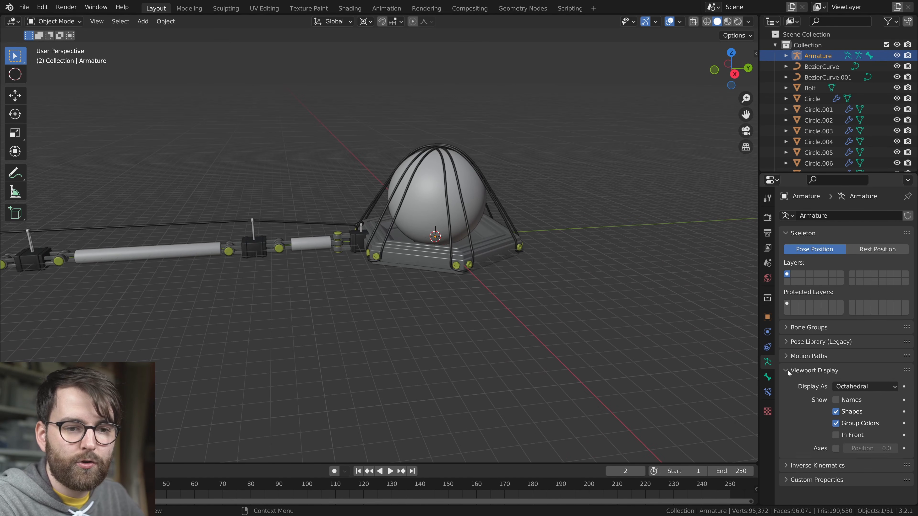
scroll(593, 297, "up", 2)
middle_click_drag(578, 292, 556, 276)
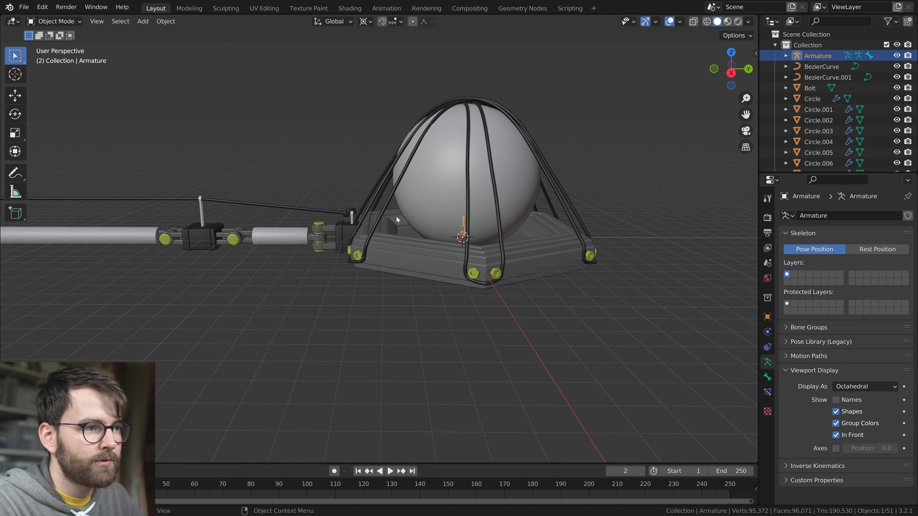
key("alt+a")
left_click(464, 221)
middle_click_drag(462, 213, 486, 252)
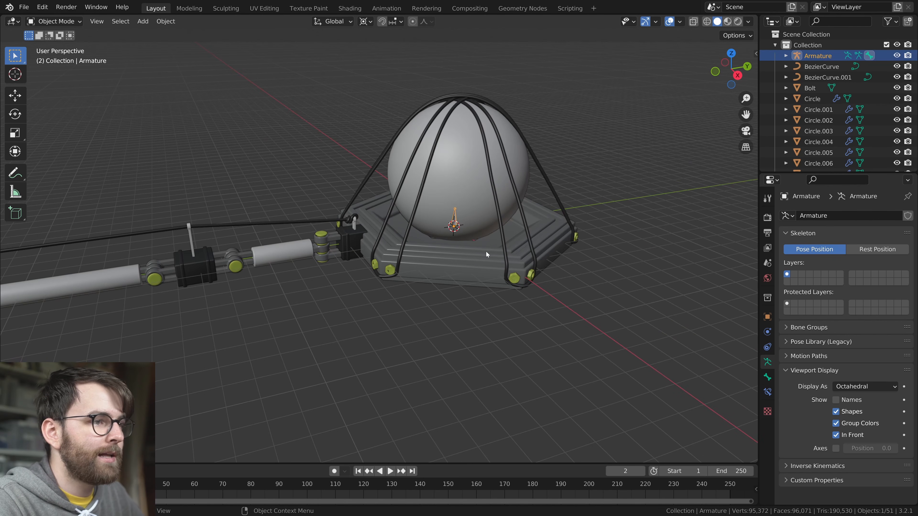
key("Tab")
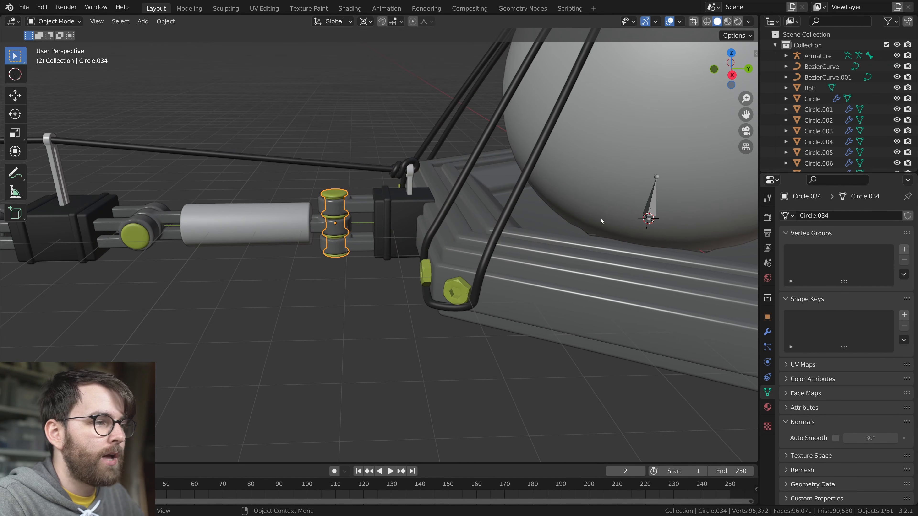
Snap the 3D cursor to the vertical hinge pin nearest the body
middle_click(257, 225, "alt")
left_click(263, 253)
left_click(101, 256)
left_click(262, 250)
left_click(456, 212)
left_click(264, 255)
left_click(459, 212)
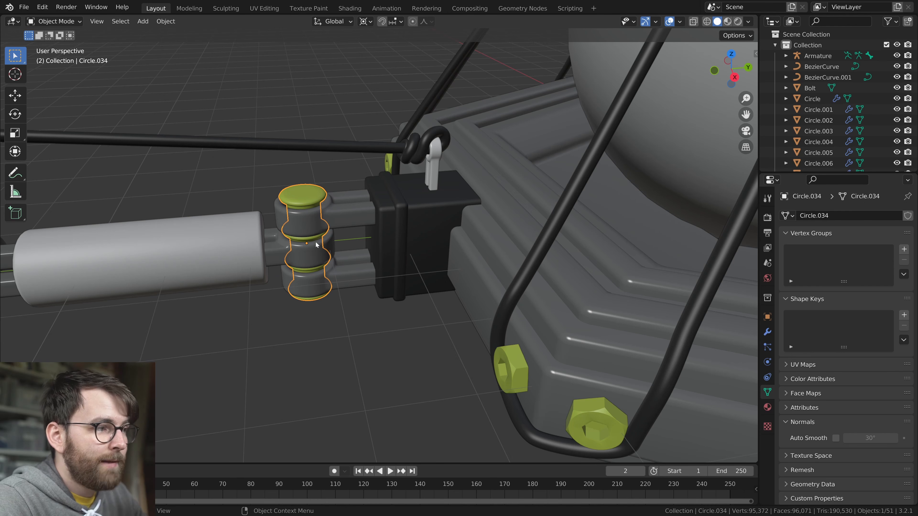
right_click(316, 245)
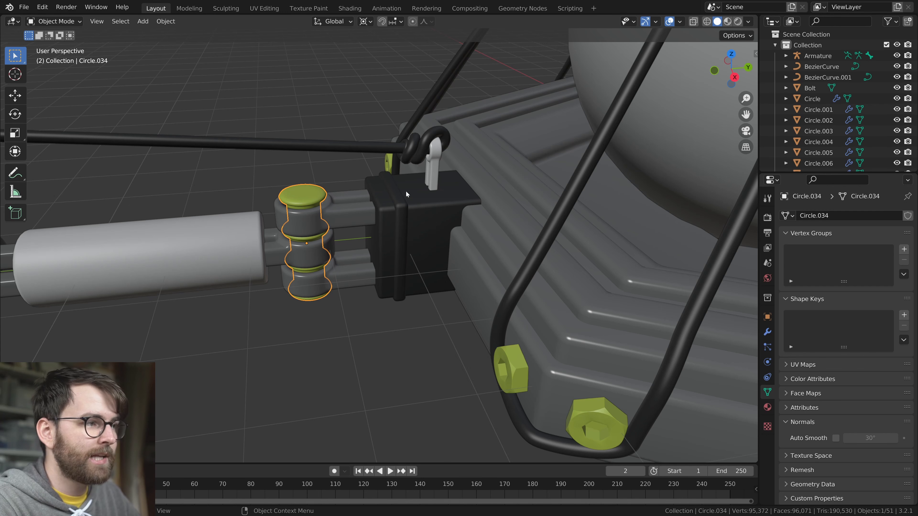
key("shift+s")
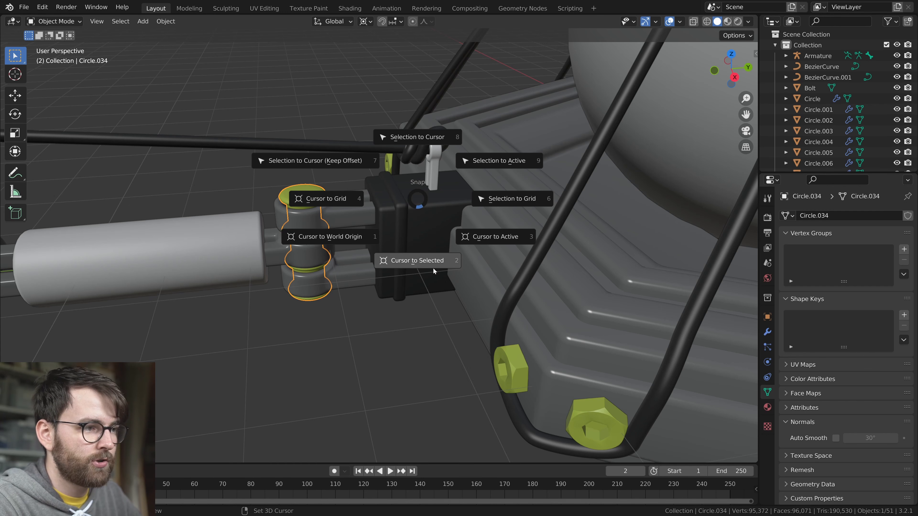
left_click(433, 267)
scroll(601, 223, "down", 3)
Edit the armature and snap the bone's tip to the 3D cursor at the hinge pin
left_click(683, 192)
middle_click_drag(681, 249, 657, 216, "shift")
key("Tab")
left_click(639, 156)
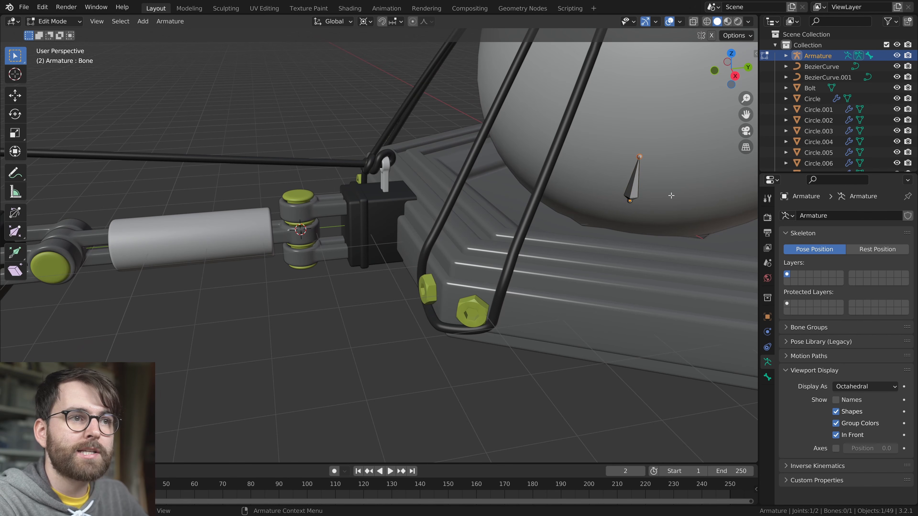
key("g")
key("Escape")
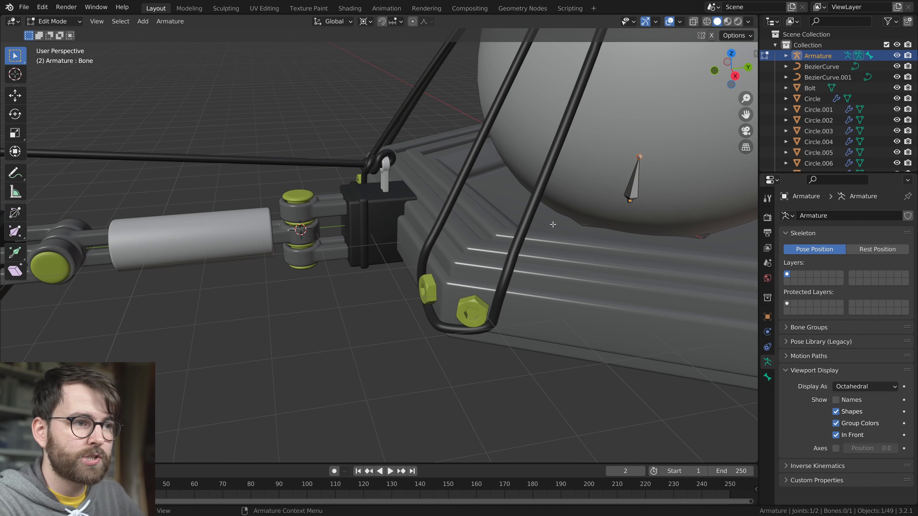
key("shift+s")
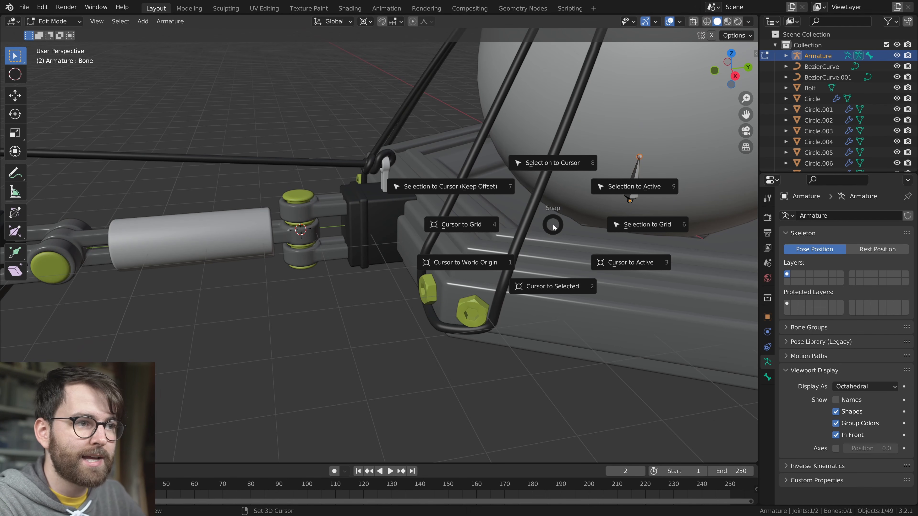
left_click(555, 162)
Shorten the bone in top view with X-ray on by moving its root along Y toward the base's edge at the leg
middle_click_drag(426, 213, 406, 235)
scroll(375, 235, "up", 3)
scroll(408, 235, "down", 6)
middle_click_drag(473, 234, 426, 222)
middle_click_drag(420, 256, 423, 276)
scroll(469, 265, "up", 4)
left_click(615, 254)
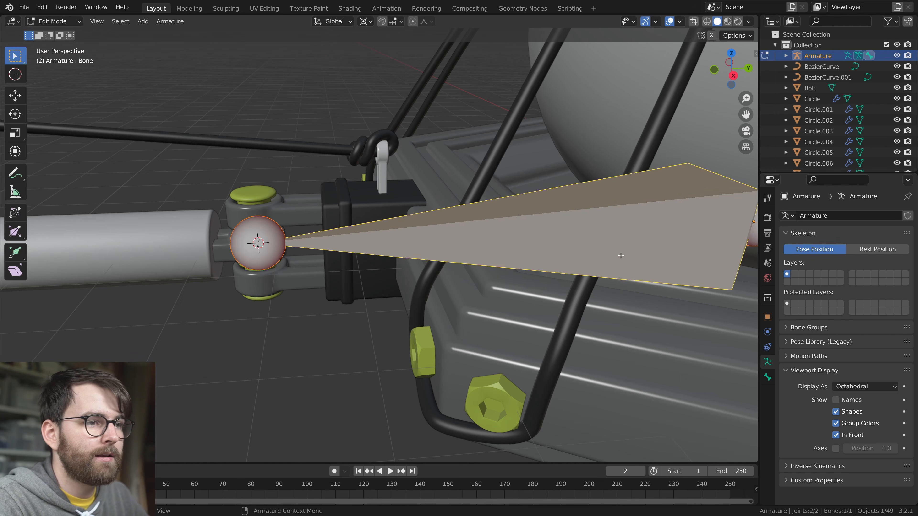
scroll(615, 254, "down", 3)
left_click(655, 232)
key("KP_7")
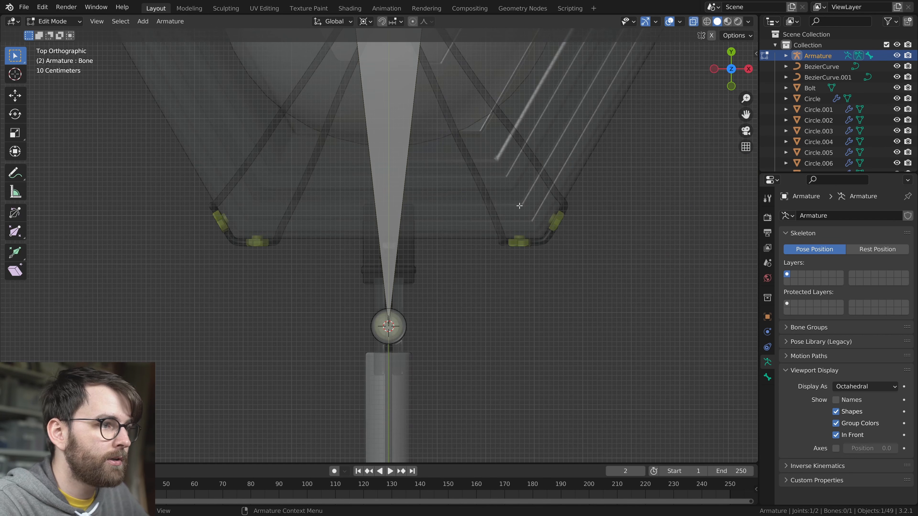
key("g")
key("y")
left_click(464, 272)
mouse_move(499, 284)
middle_mouse_down()
mouse_move(446, 238)
mouse_move(473, 282)
mouse_move(494, 282)
middle_mouse_up()
key("g")
key("y")
left_click(477, 283)
key("a")
key("g")
right_click(484, 277)
Turn off X-ray display and deselect the bone
scroll(436, 289, "up", 1)
key("alt+z")
scroll(436, 289, "up", 1)
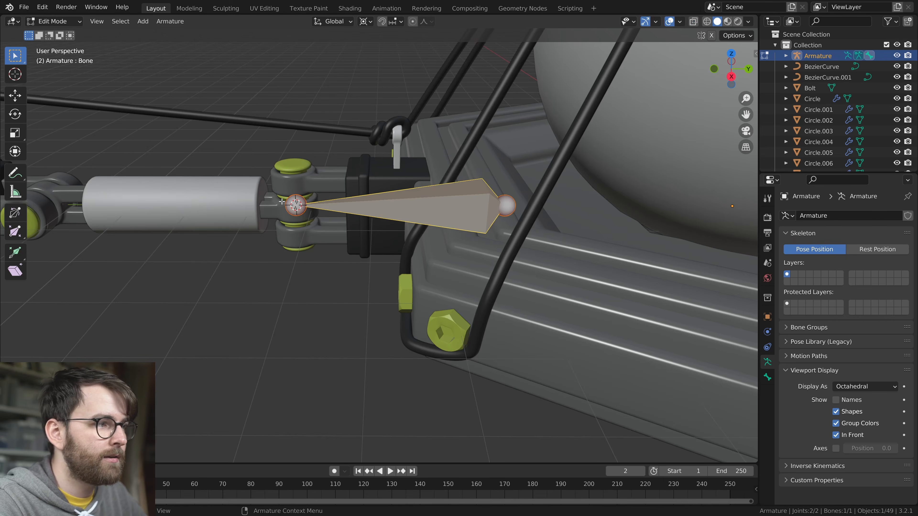
key("alt+a")
Leave armature editing and snap the 3D cursor to the leg's second hinge pin, beyond the short tube segment
scroll(436, 289, "down", 2)
middle_click_drag(436, 288, 446, 288)
middle_click_drag(361, 253, 499, 261, "shift")
scroll(502, 262, "up", 2)
key("Tab")
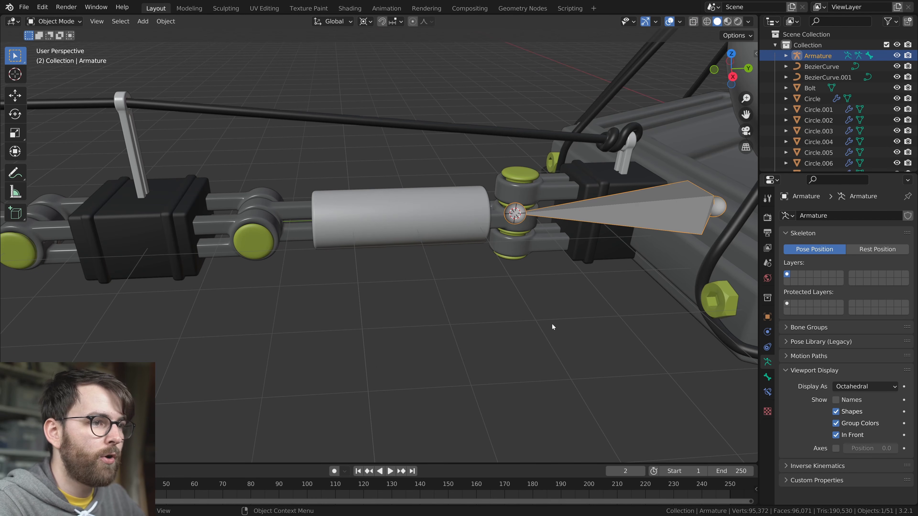
left_click(262, 247)
scroll(263, 246, "down", 2)
scroll(438, 267, "up", 1)
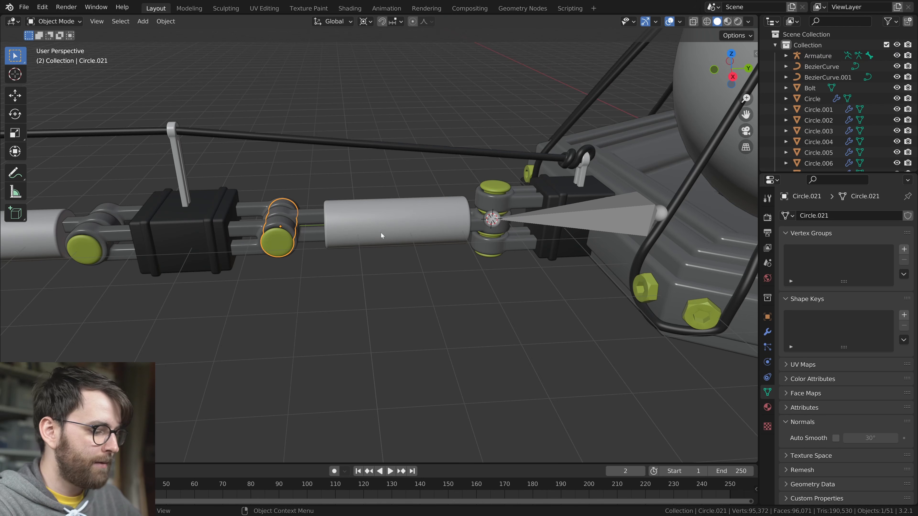
key("shift+s")
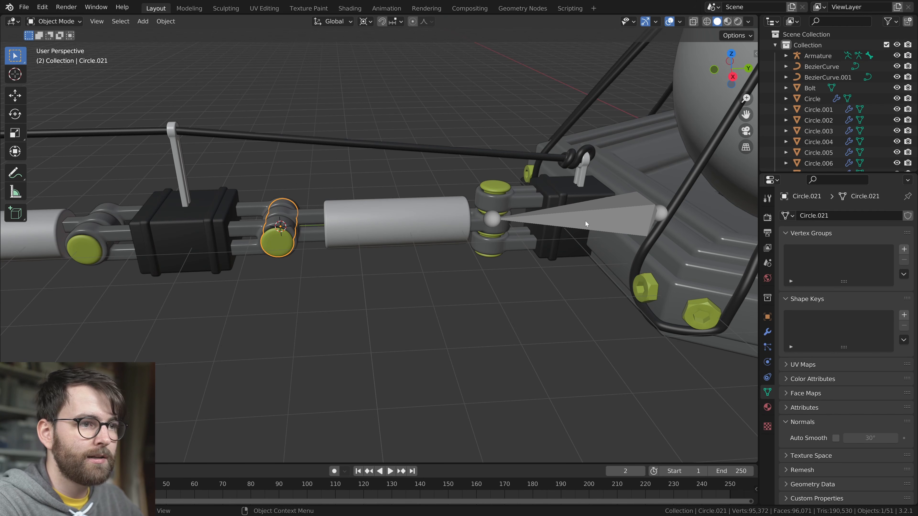
Edit the armature, extrude a second bone from the first bone's tip, and snap its end to the 3D cursor at the second hinge pin
left_click(586, 223)
key("Tab")
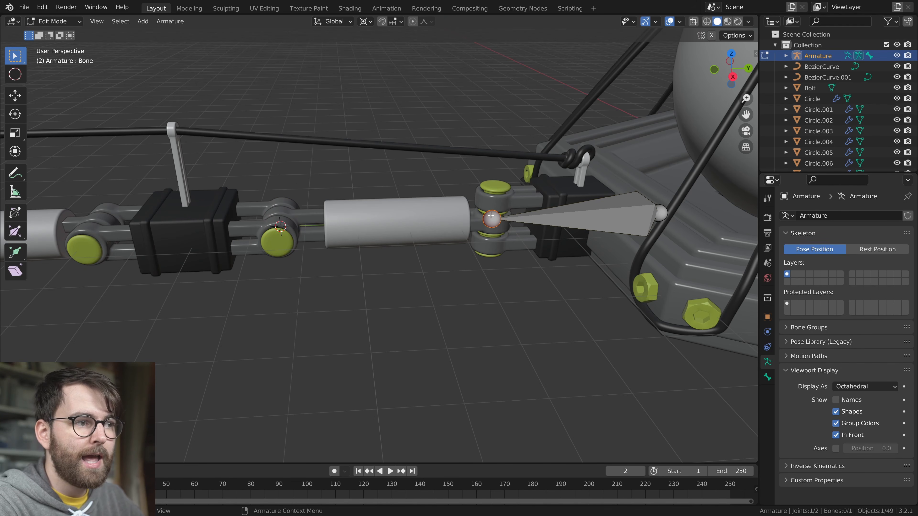
key("e")
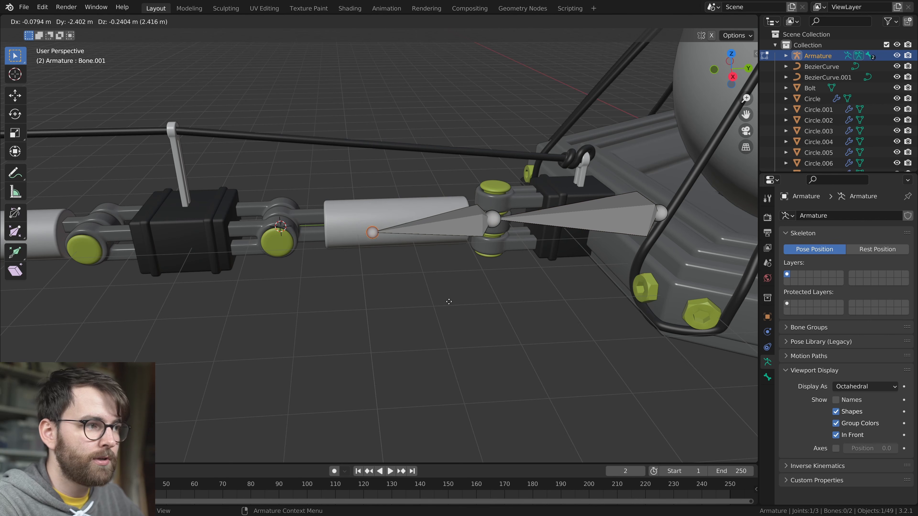
left_click(458, 249)
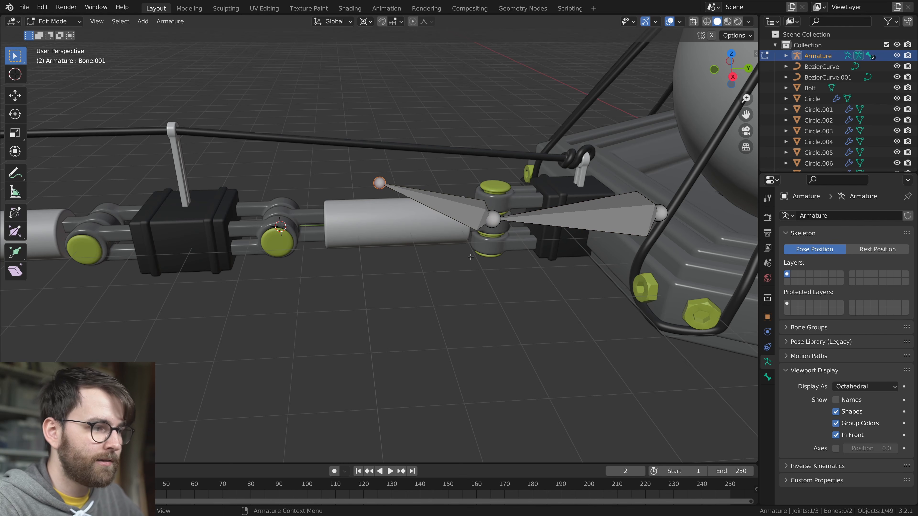
key("shift+s")
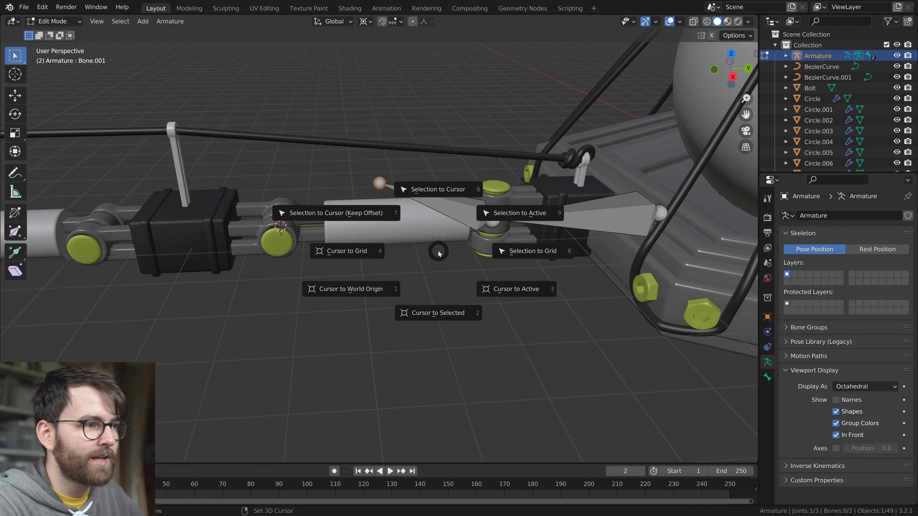
left_click(445, 170)
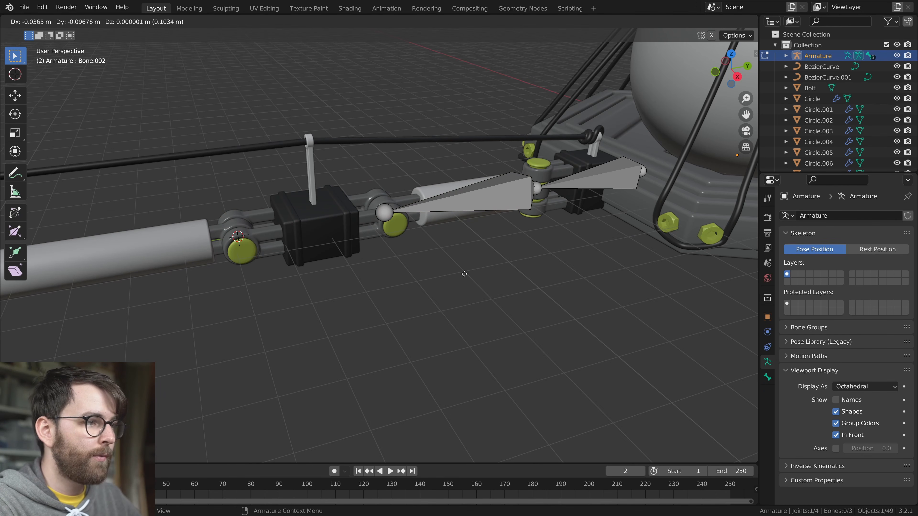
Extrude a third bone across the black box and snap its end to the 3D cursor at the third hinge pin
key("e")
left_click(394, 285)
key("shift+s")
left_click(394, 154)
scroll(395, 155, "down", 3)
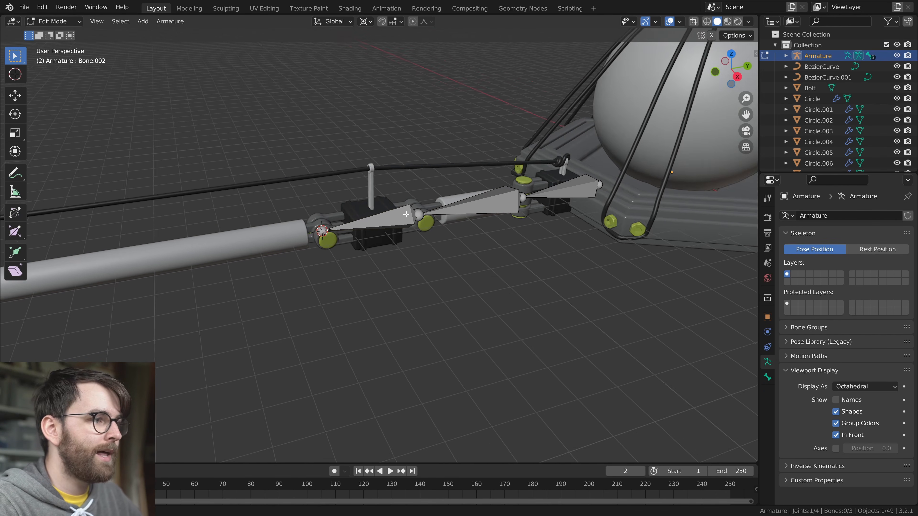
Leave armature editing and snap the 3D cursor to the fourth hinge pin, at the far end of the first long tube
key("Tab")
middle_click_drag(409, 248, 419, 268)
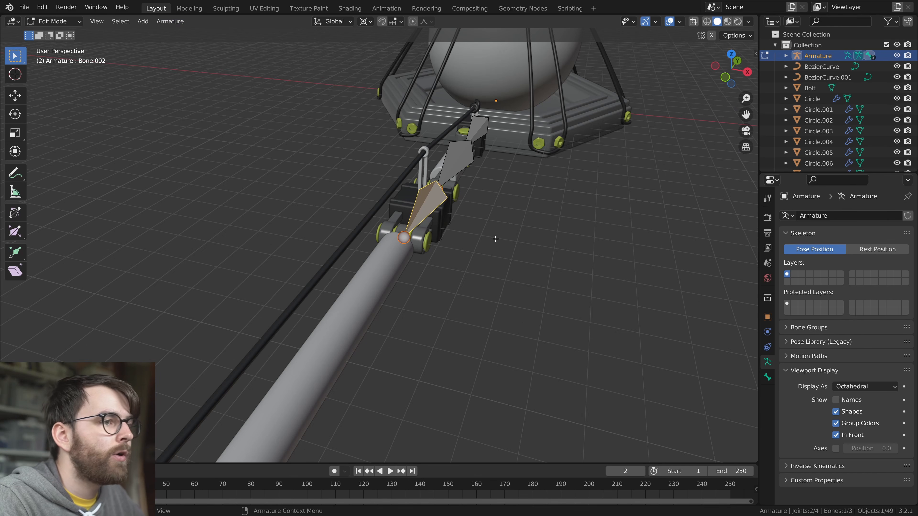
middle_click_drag(495, 239, 549, 234)
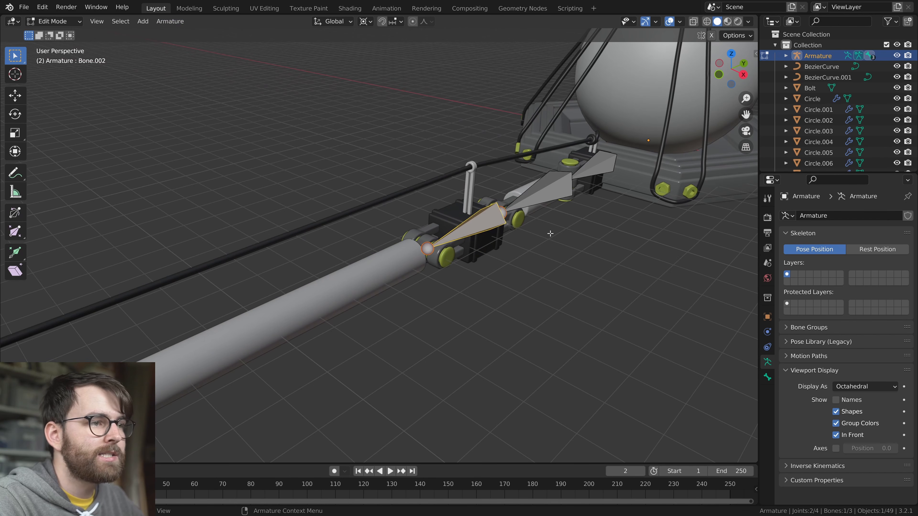
middle_click_drag(452, 272, 480, 173)
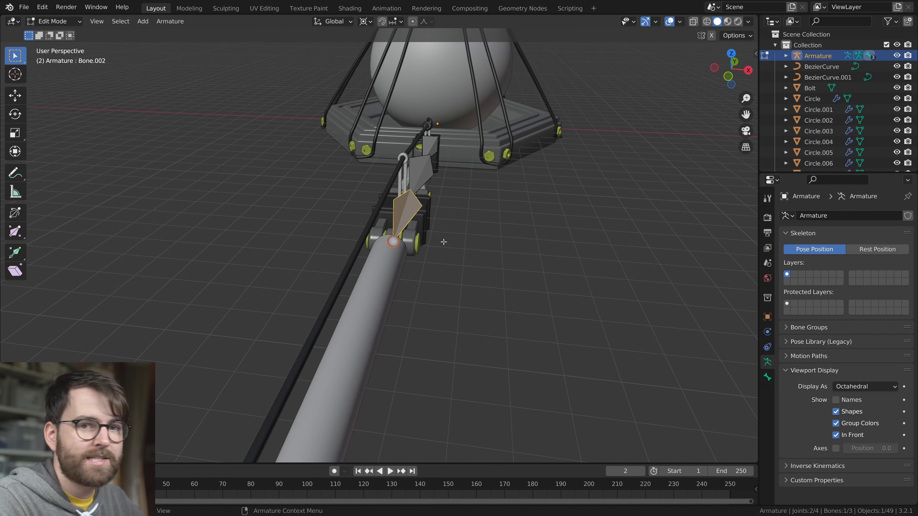
middle_click_drag(423, 245, 492, 267)
left_click(474, 207)
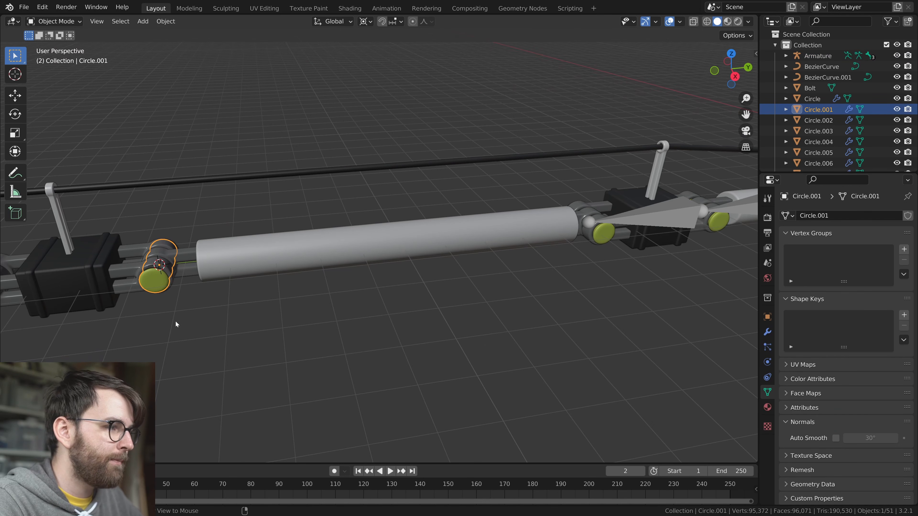
key("shift+s")
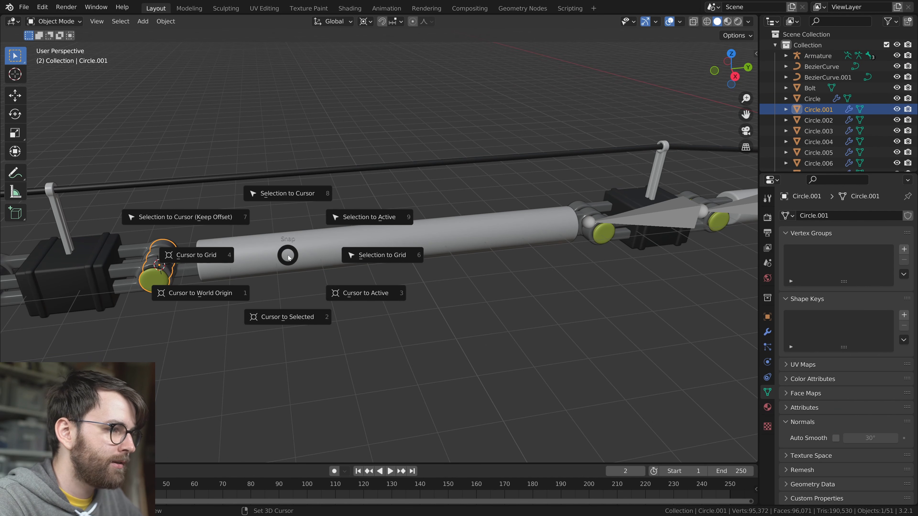
left_click(278, 327)
Extrude a fourth bone along the first long tube and snap its end to the 3D cursor at the fourth hinge pin
left_click(649, 220)
key("Tab")
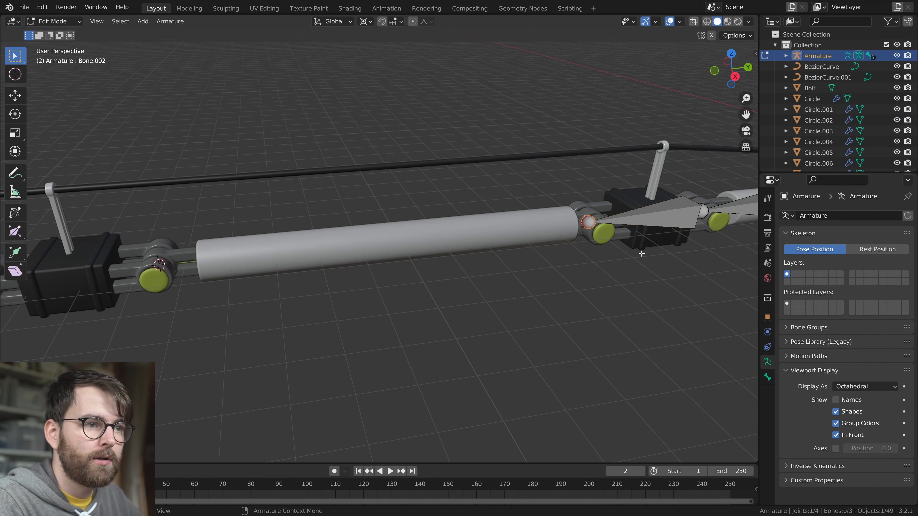
key("e")
left_click(421, 289)
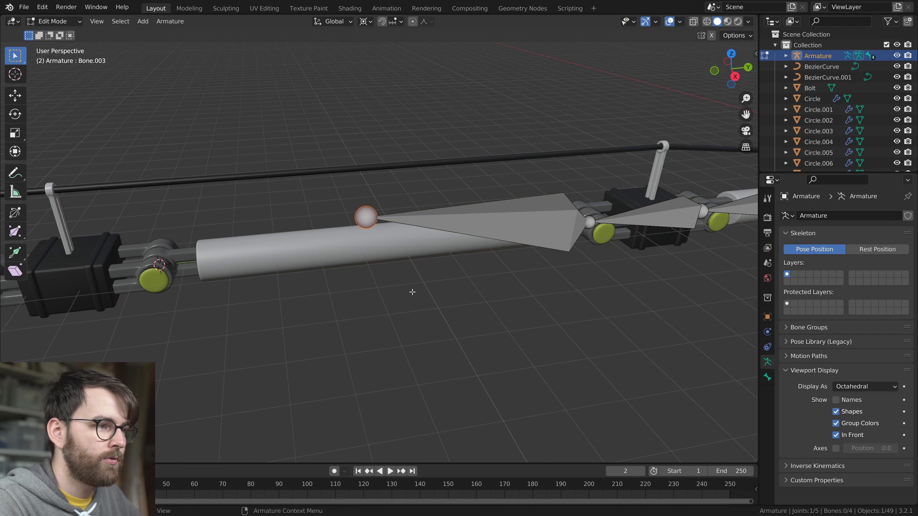
key("shift+s")
left_click(416, 174)
scroll(417, 174, "down", 3)
scroll(464, 261, "up", 3)
Return to Object Mode and snap the 3D cursor to the fifth hinge pin, beyond the second black box
middle_click_drag(257, 280, 329, 283, "shift")
key("Tab")
left_click(209, 301)
key("shift+s")
left_click(344, 338)
Extrude a fifth bone across the second black box and snap its end to the 3D cursor at the fifth hinge pin
left_click(373, 255)
key("Tab")
key("e")
left_click(313, 233)
key("shift+s")
left_click(337, 149)
scroll(337, 148, "down", 3)
Leave Edit Mode and snap the 3D cursor to the sixth hinge pin, at the far end of the second long tube
middle_click_drag(217, 267, 461, 230, "shift")
key("Tab")
left_click(221, 257)
key("shift+s")
left_click(275, 309)
Extrude a sixth bone along the second long tube and snap its end to the 3D cursor at the sixth hinge pin
left_click(525, 219)
key("Tab")
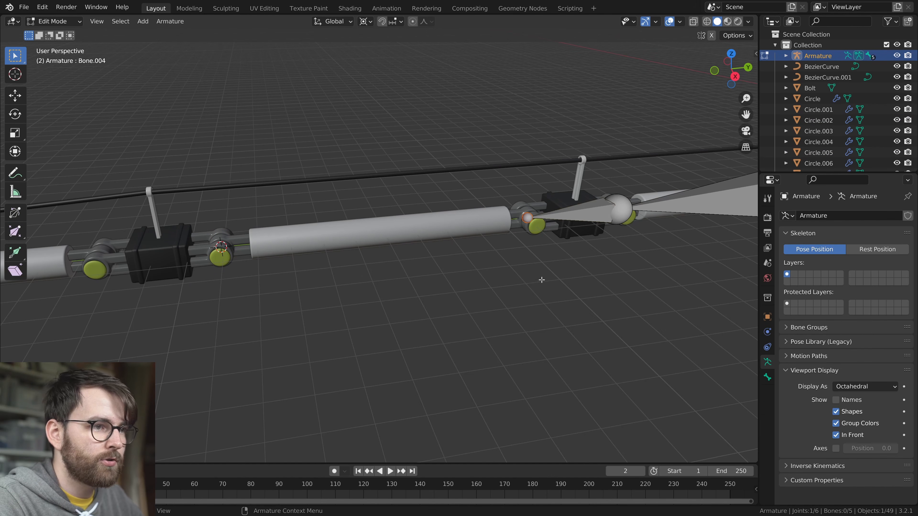
key("e")
left_click(383, 272)
key("shift+s")
left_click(380, 208)
Extrude a seventh bone from the chain's end at the sixth hinge pin toward the next black box
middle_click_drag(249, 264, 431, 255, "shift")
scroll(431, 256, "up", 2)
key("e")
left_click(387, 291)
Leave armature editing and snap the 3D cursor to the seventh hinge pin, before the leg's last tube
key("Tab")
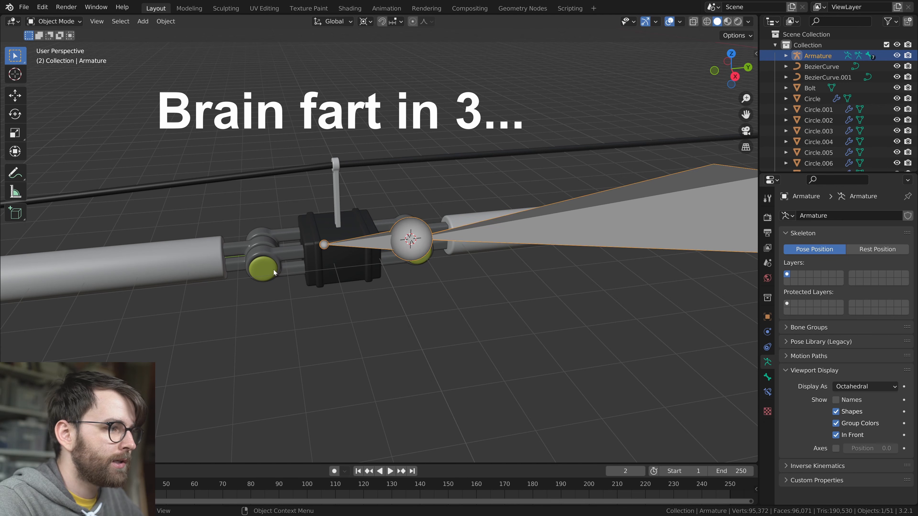
left_click(273, 272)
key("shift+s")
left_click(273, 312)
Edit the armature again and snap the seventh bone's tip to the 3D cursor
left_click(358, 252)
left_click(357, 243)
key("Tab")
key("shift+s")
left_click(329, 122)
Move the seventh bone's tip along Y to the black box at the leg's foot
middle_click_drag(207, 295, 495, 274, "shift")
scroll(584, 283, "down", 2)
scroll(596, 284, "down", 1)
mouse_move(578, 284)
middle_mouse_down()
mouse_move(539, 275)
mouse_move(571, 291)
middle_mouse_up()
key("g")
key("y")
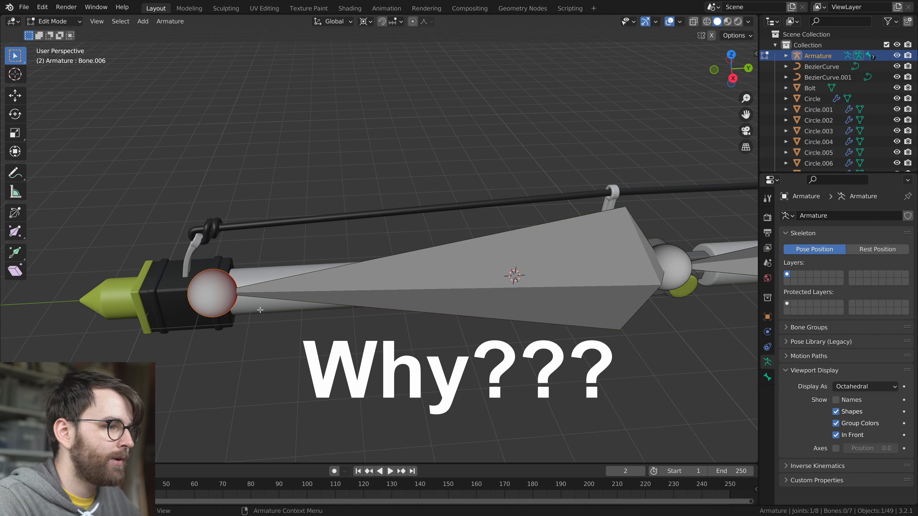
Snap the 3D cursor to the point of the foot's green cone and snap the last bone's tip to the cursor
scroll(317, 301, "up", 3)
left_click(316, 301)
key("Tab")
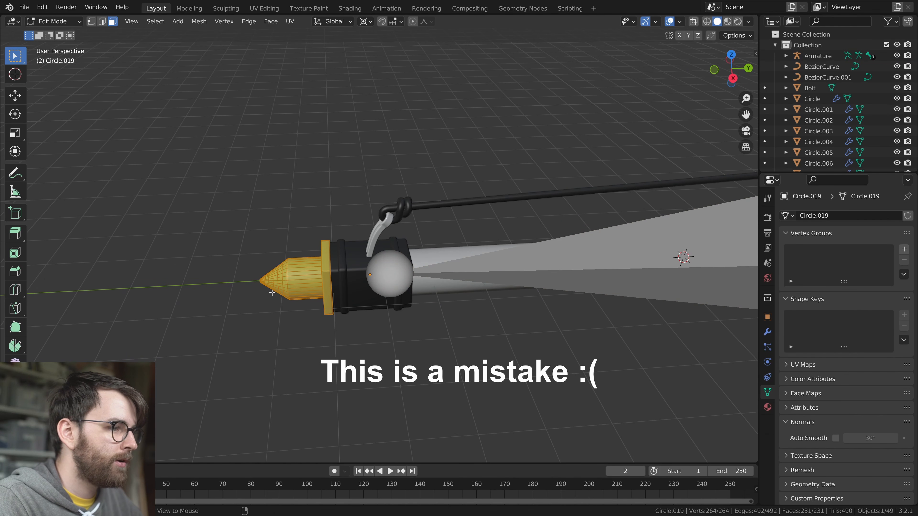
key("alt+z")
left_click(257, 286)
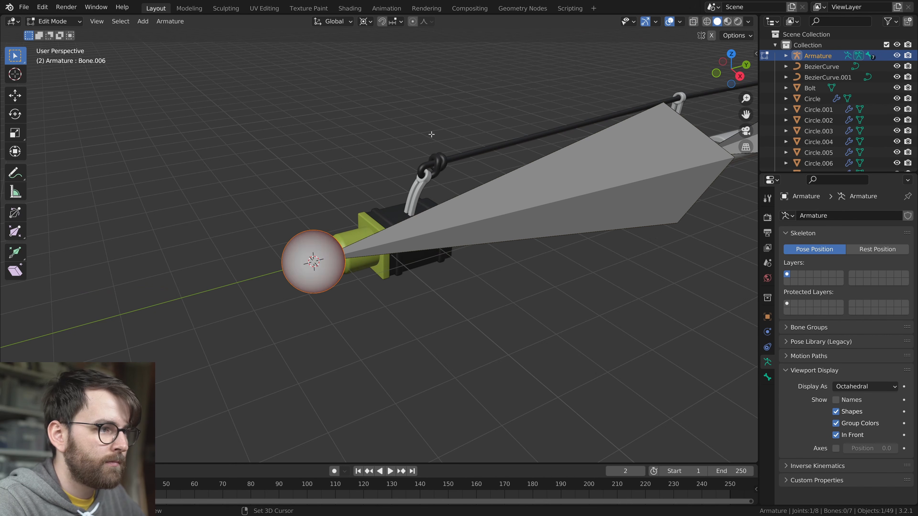
Save the file and select all bones of the leg chain
scroll(435, 272, "down", 3)
key("ctrl+s")
key("a")
middle_click_drag(592, 250, 525, 269)
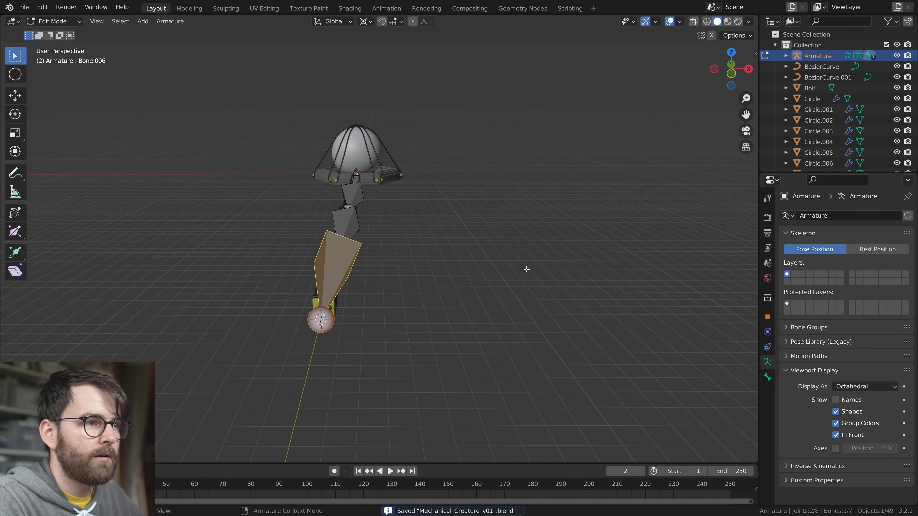
middle_click_drag(444, 263, 382, 309)
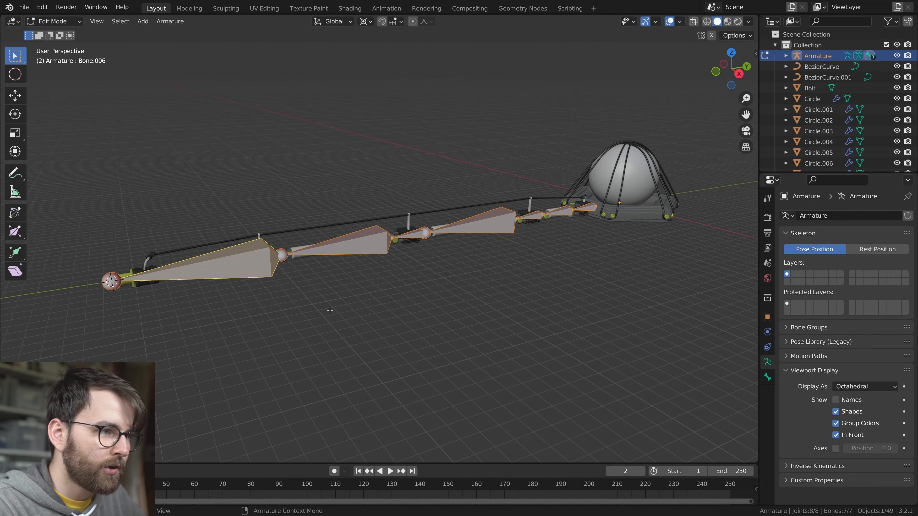
middle_click_drag(499, 289, 229, 228)
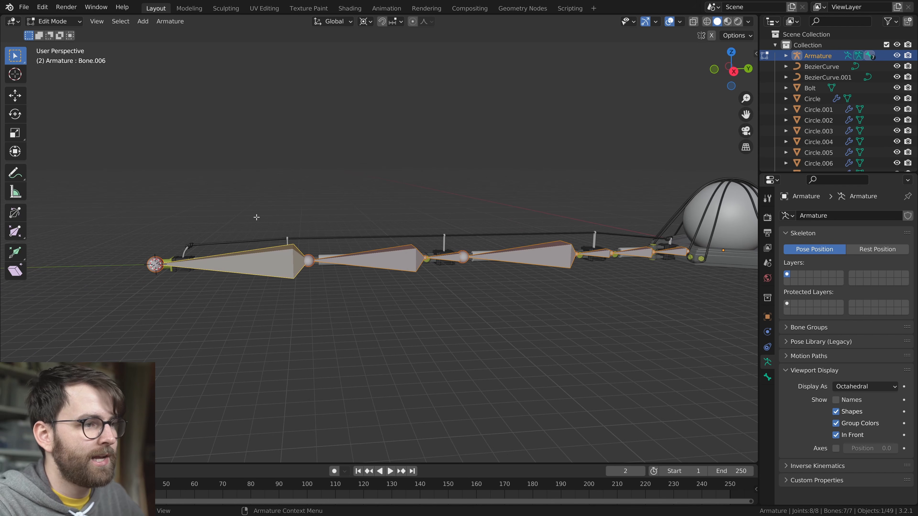
middle_click_drag(371, 297, 422, 321)
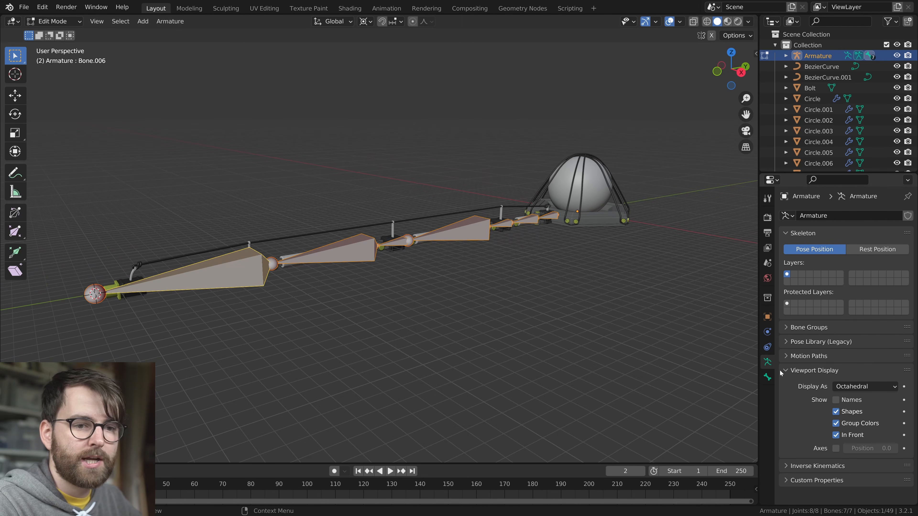
Set the armature's bone display to Stick and leave armature editing
left_click(863, 387)
left_click(852, 411)
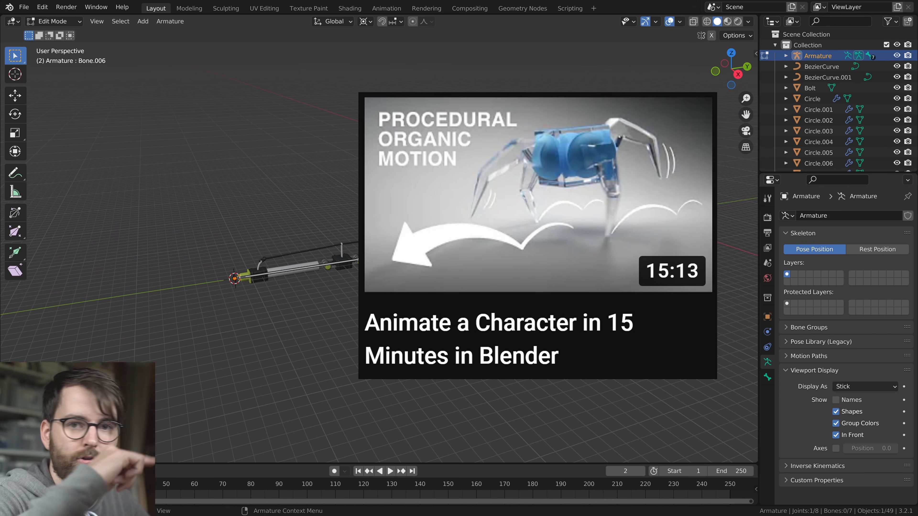
key("Tab")
key("d")
left_click_drag(233, 257, 238, 317)
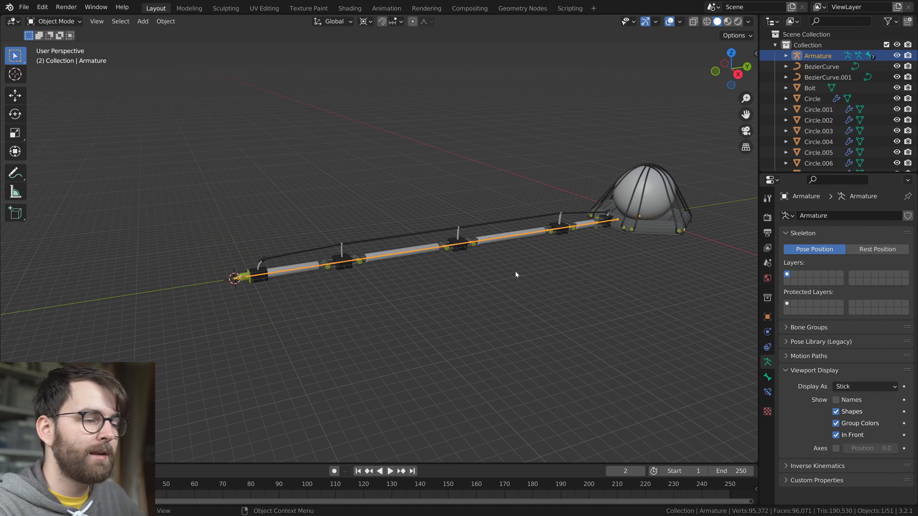
Edit the armature and add a new separate bone at the 3D cursor on the foot's point
key("Tab")
scroll(362, 272, "up", 8)
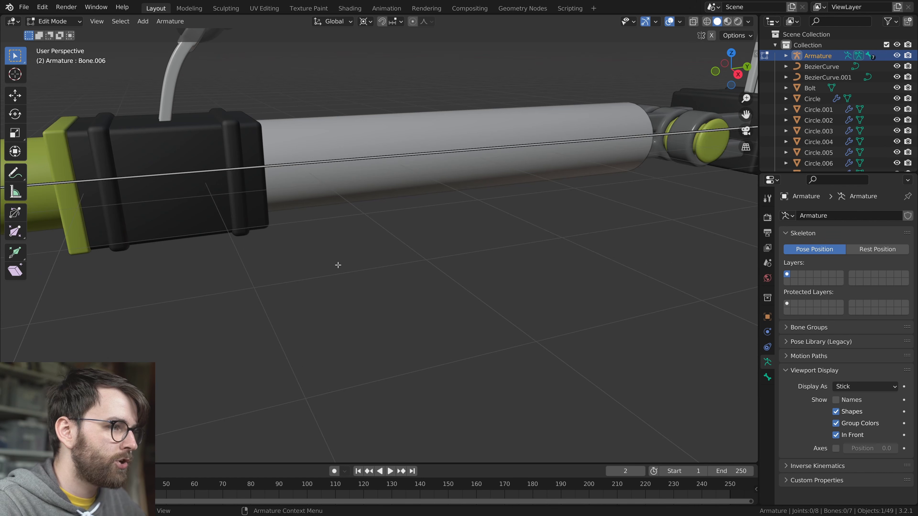
left_click(313, 309)
scroll(339, 286, "down", 2)
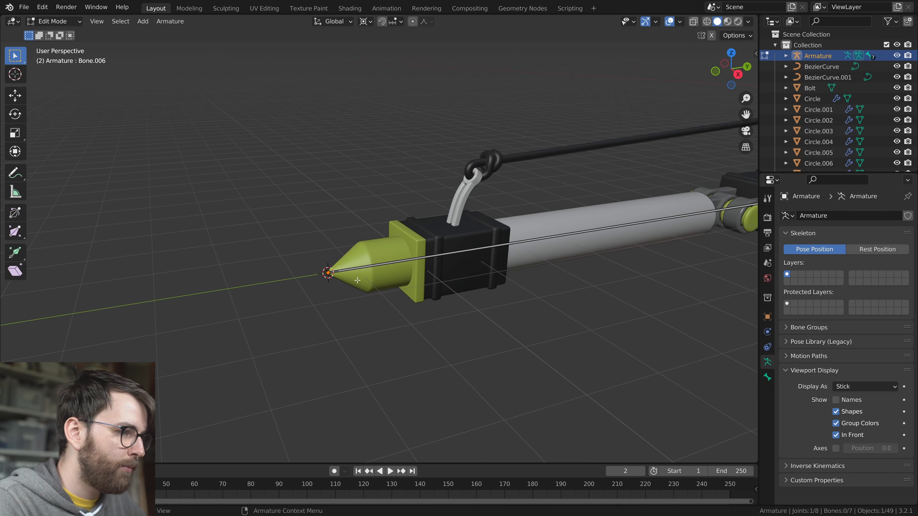
scroll(363, 287, "down", 3)
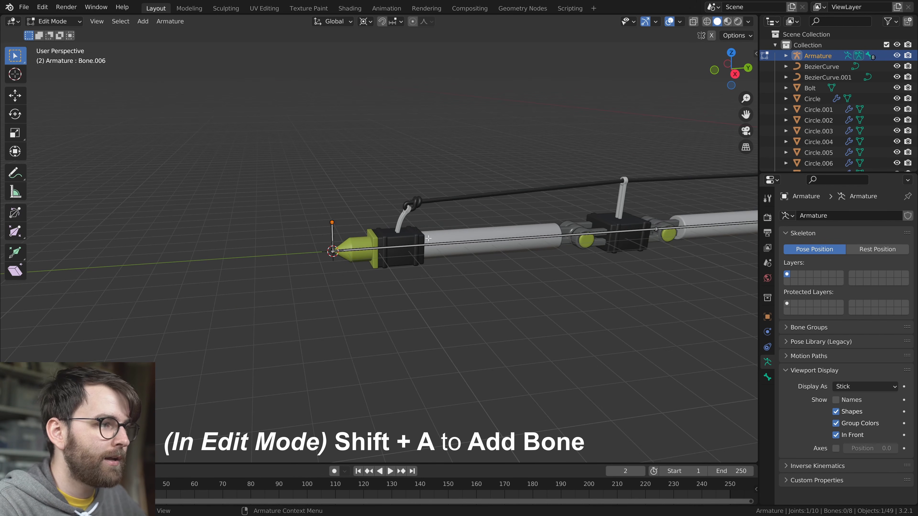
Rotate the new bone 90° about the global X axis around the 3D cursor so it points outward from the foot
left_click(332, 231)
scroll(332, 232, "up", 4)
middle_click_drag(334, 264, 395, 284, "shift")
key("period")
left_click(481, 284)
middle_click_drag(504, 342, 502, 335)
key("r")
key("y")
key("x")
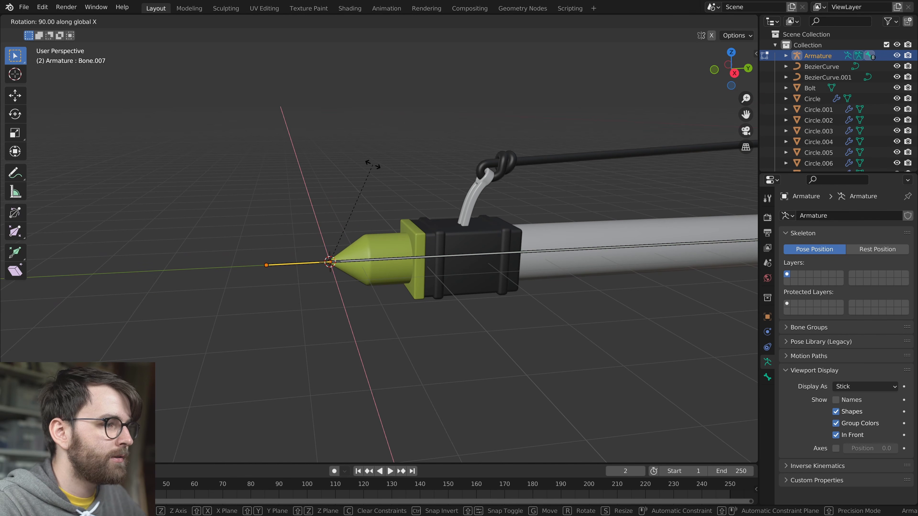
left_click(373, 164, "ctrl")
Switch the armature from Edit Mode to Pose Mode
scroll(428, 289, "down", 3)
middle_click_drag(428, 289, 393, 304)
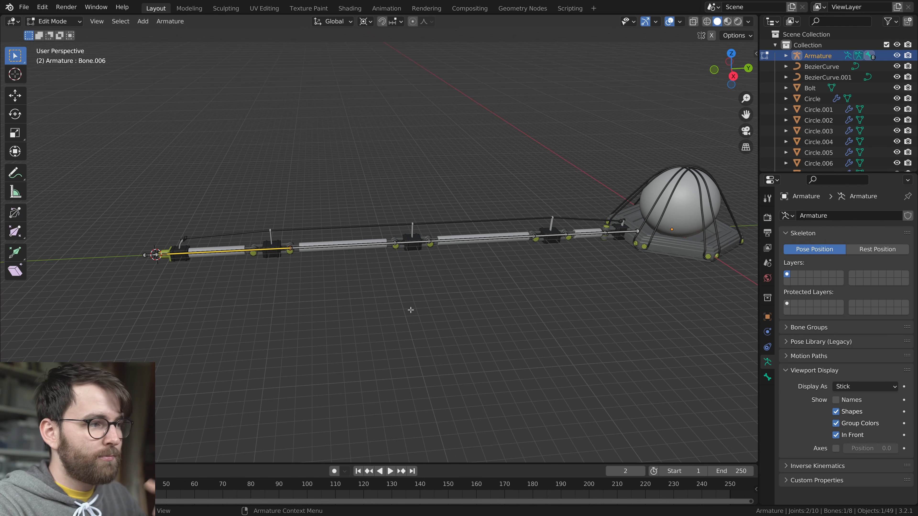
scroll(361, 306, "up", 3)
middle_click_drag(100, 305, 309, 271, "shift")
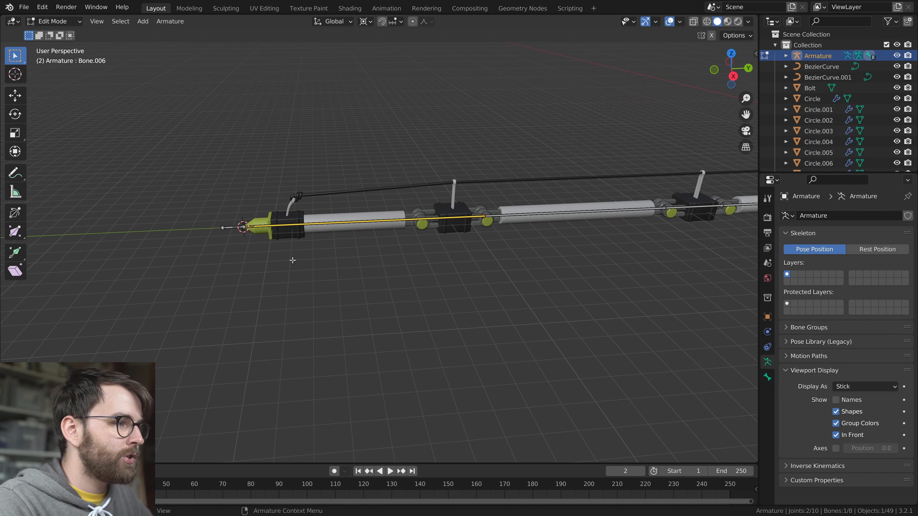
left_click(54, 21)
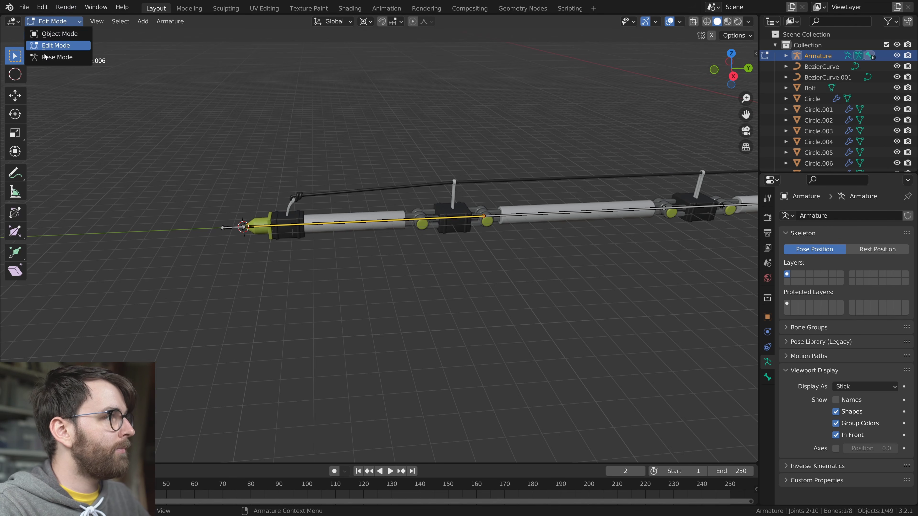
key("ctrl+Tab")
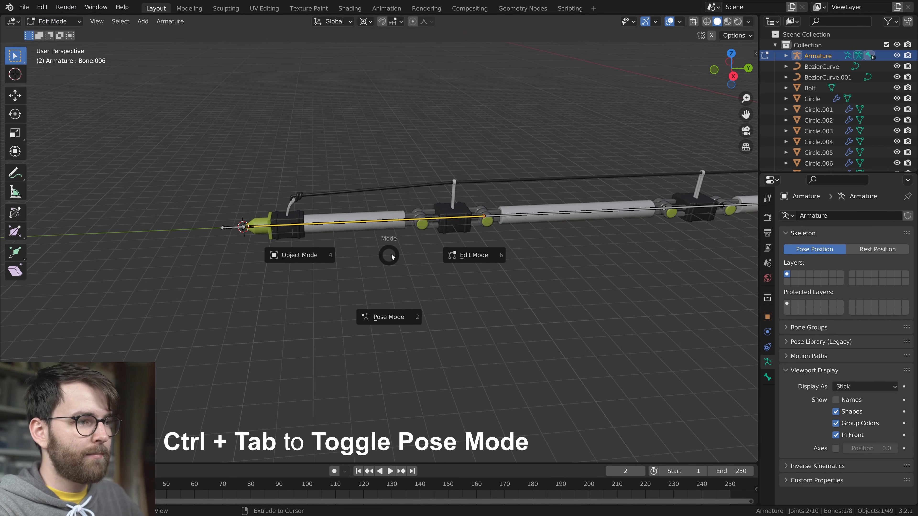
left_click(390, 332)
Select the separate foot bone, add the last leg bone to the selection, and add inverse kinematics to the active bone
scroll(249, 253, "up", 2)
left_click(256, 266)
middle_click_drag(244, 249, 334, 280, "shift")
key("g")
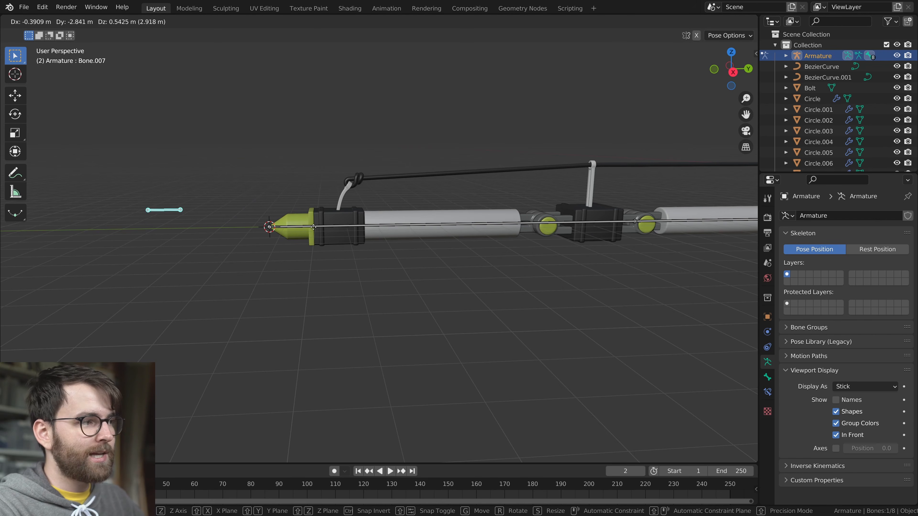
right_click(280, 196)
left_click(338, 225, "shift")
middle_click_drag(343, 244, 396, 326)
middle_click_drag(390, 295, 471, 319)
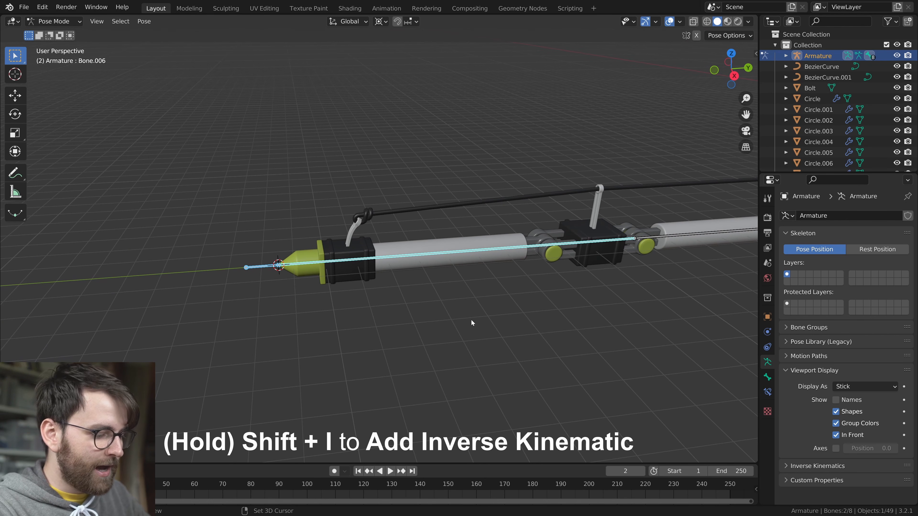
key("shift+i")
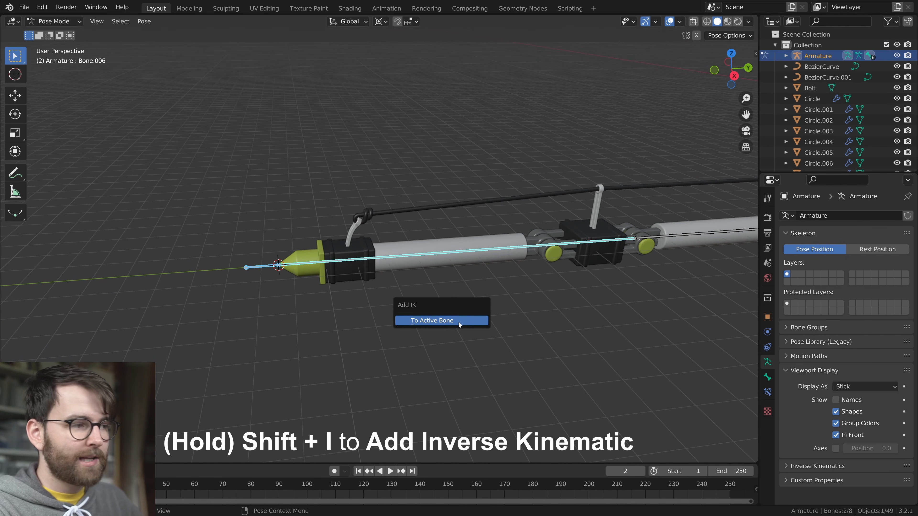
left_click(459, 322)
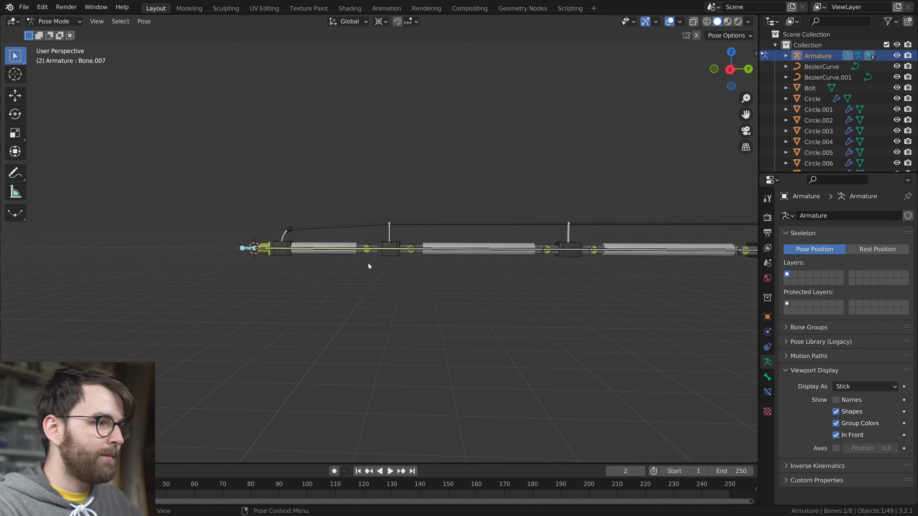
Move the separate foot bone inward and below the leg to test how the IK chain bends
scroll(423, 278, "down", 3)
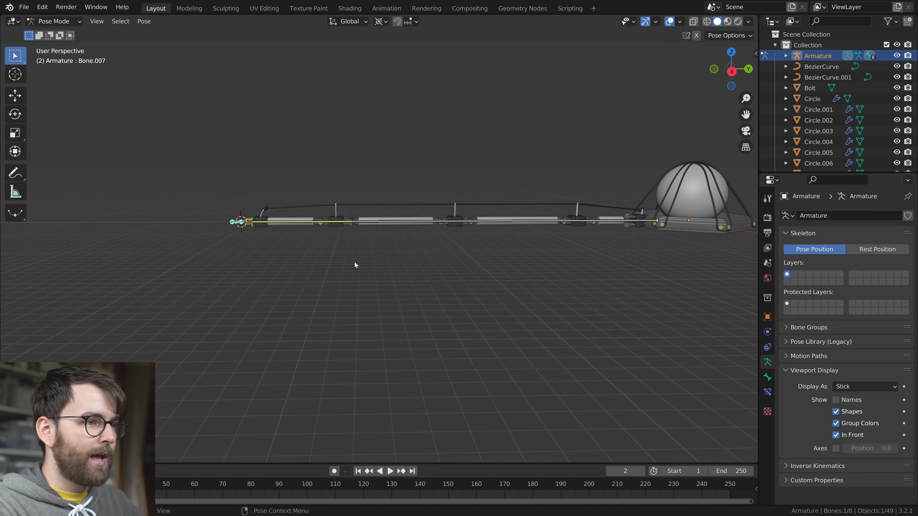
key("g")
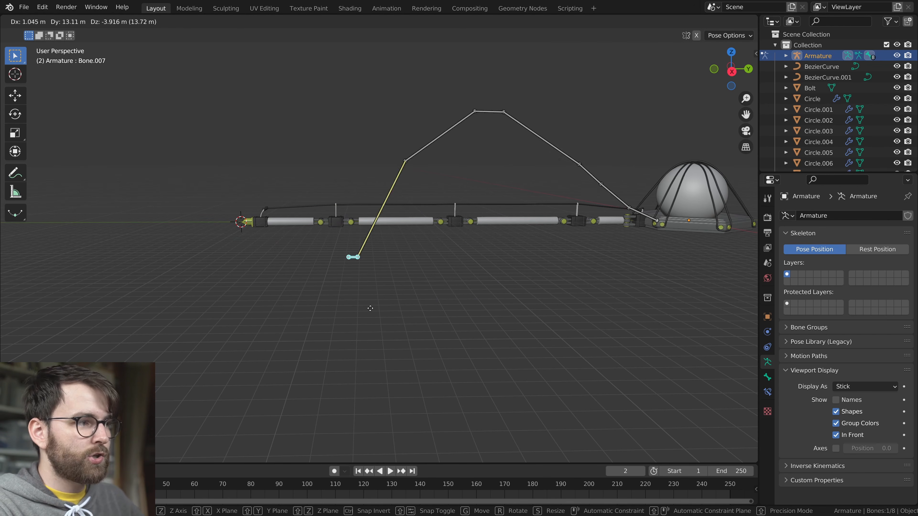
key("Escape")
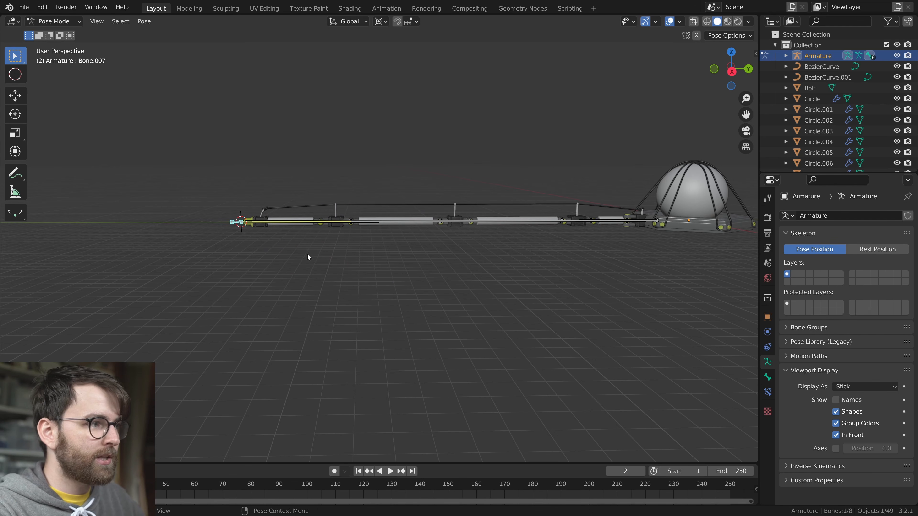
key("g")
left_click(460, 363)
middle_click_drag(460, 363, 481, 370)
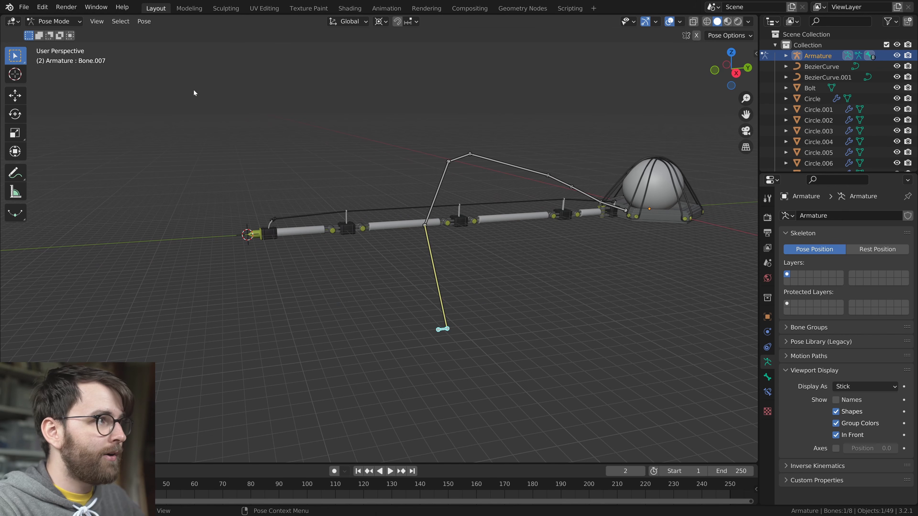
Clear the location of the foot bone to return the chain to its rest position
left_click(145, 20)
mouse_move(203, 44)
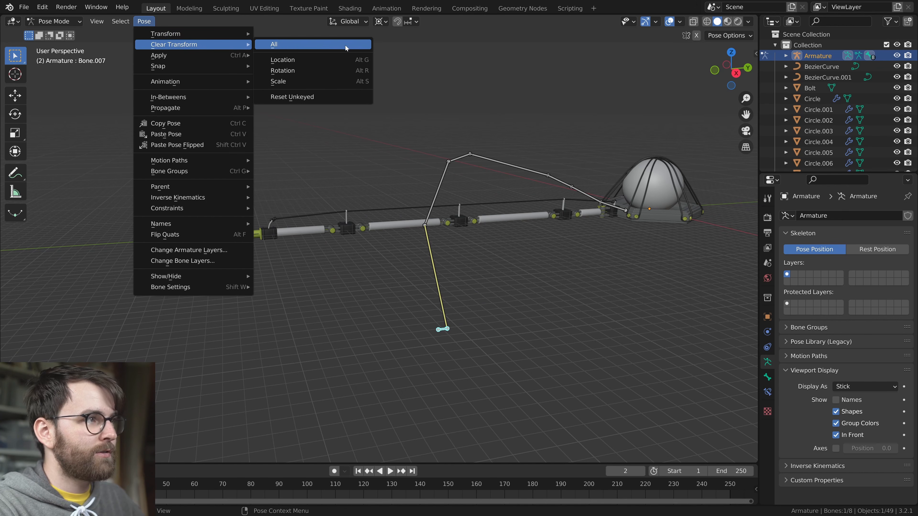
left_click(339, 60)
middle_click_drag(356, 258, 376, 261)
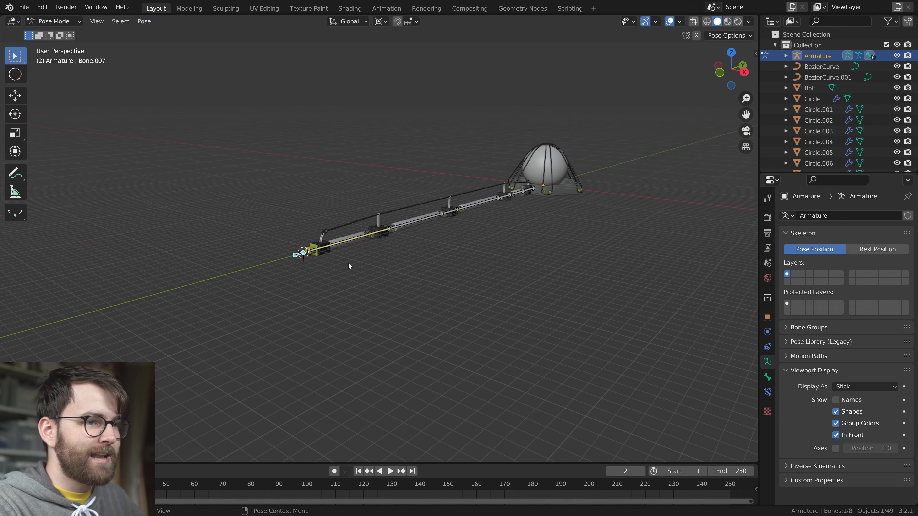
Bend the leg chain again by moving the foot bone beneath it, and reset the bone's location
middle_click_drag(547, 304, 628, 320)
key("g")
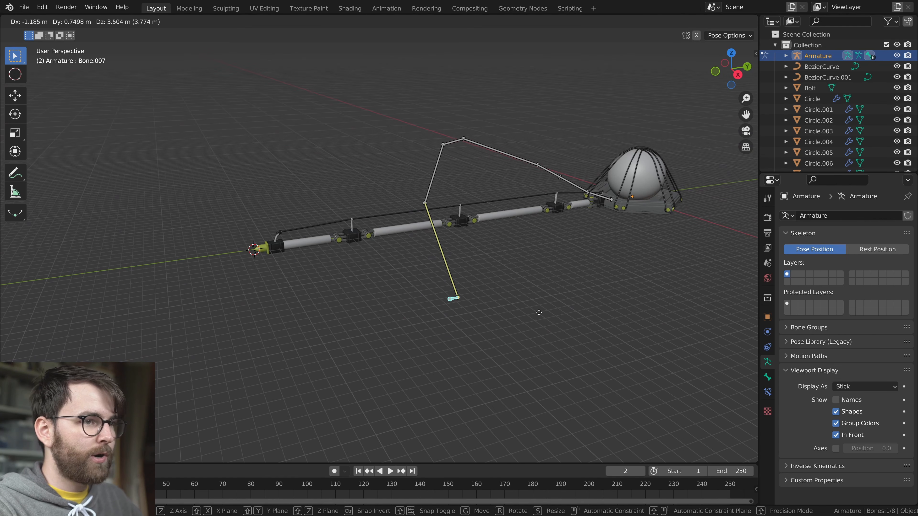
left_click(556, 331)
middle_click_drag(556, 331, 578, 314)
key("alt+g")
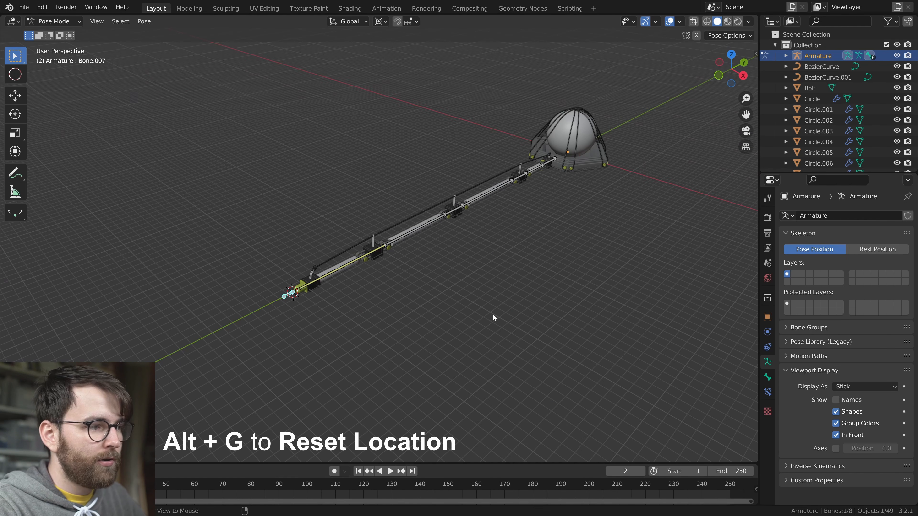
Pose the bone chain into a high arch by moving the foot bone inward and down, and inspect it
middle_click_drag(500, 311, 381, 298)
key("g")
right_click(545, 372)
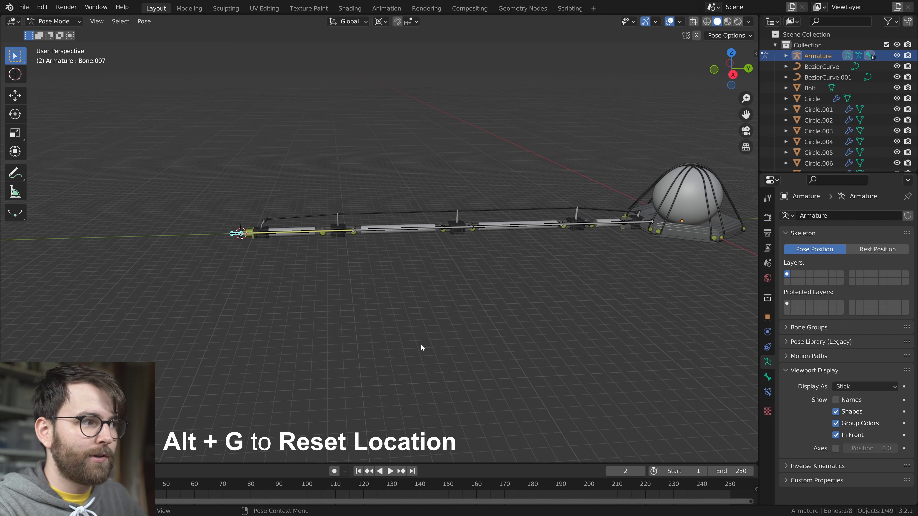
key("g")
left_click(494, 374)
middle_click_drag(592, 348, 474, 304)
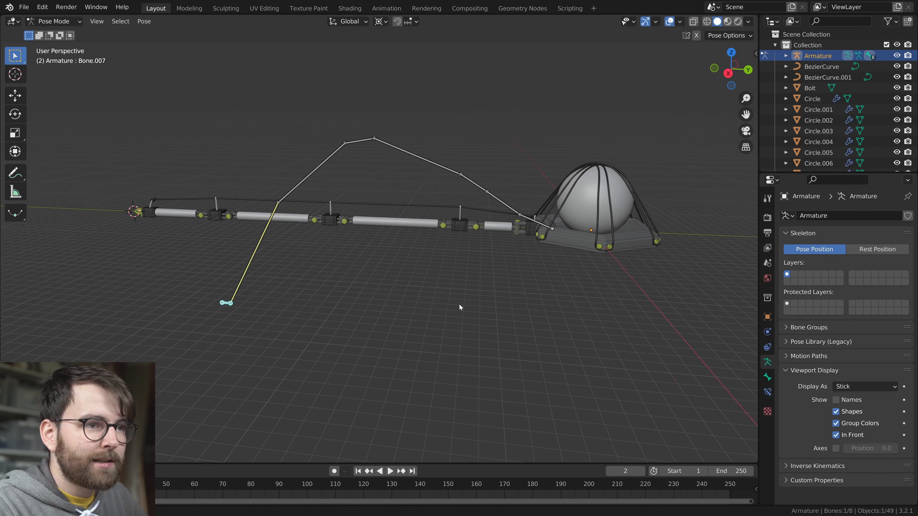
scroll(472, 303, "up", 5)
left_click(564, 145)
middle_click_drag(627, 231, 537, 287, "shift")
scroll(541, 262, "down", 2)
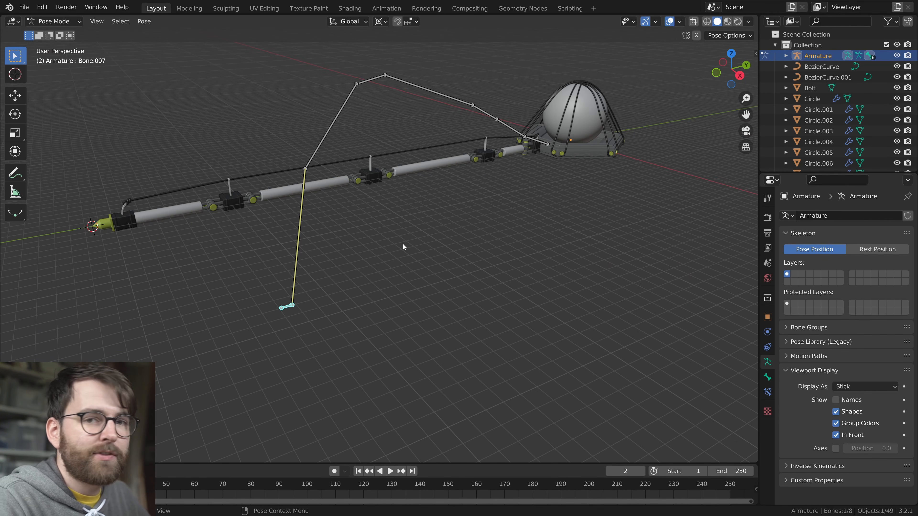
Select the last leg bone and set the chain length of its IK constraint to 6
left_click(301, 214)
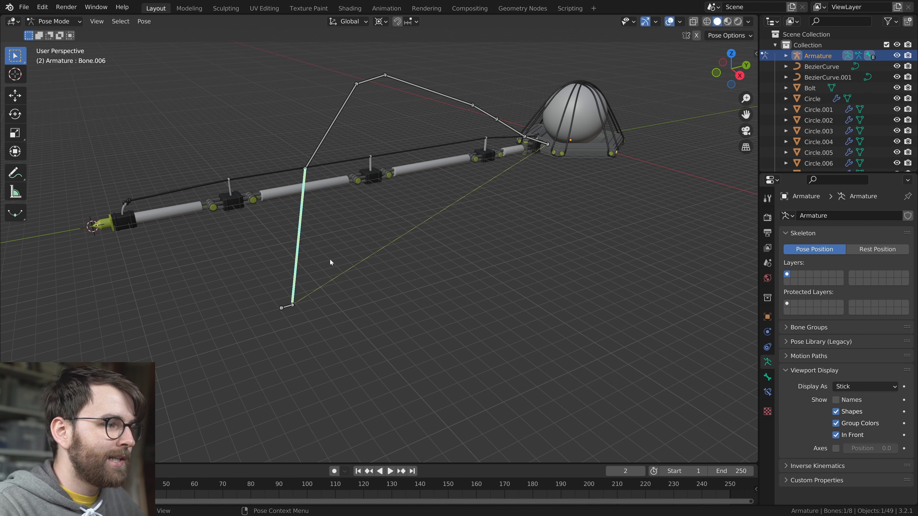
scroll(321, 264, "up", 2)
left_click(288, 141)
left_click(278, 202)
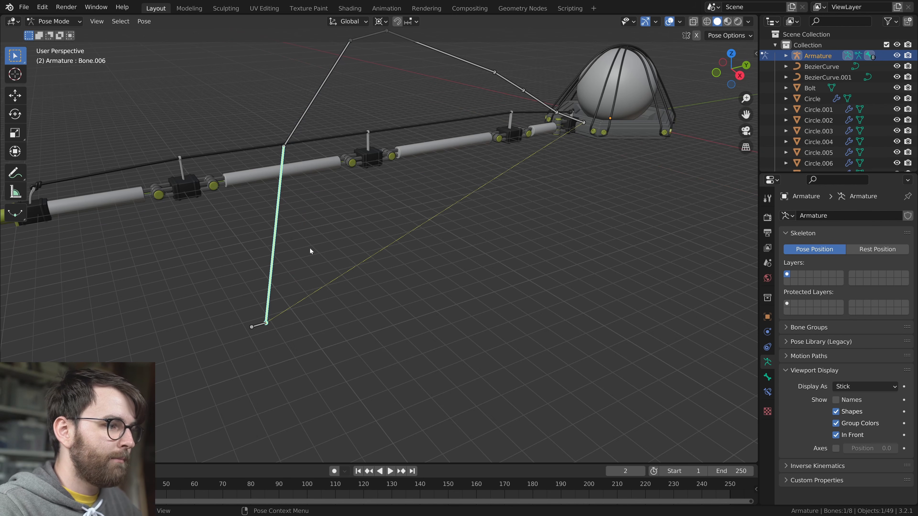
left_click(766, 392)
middle_click_drag(448, 315, 452, 341)
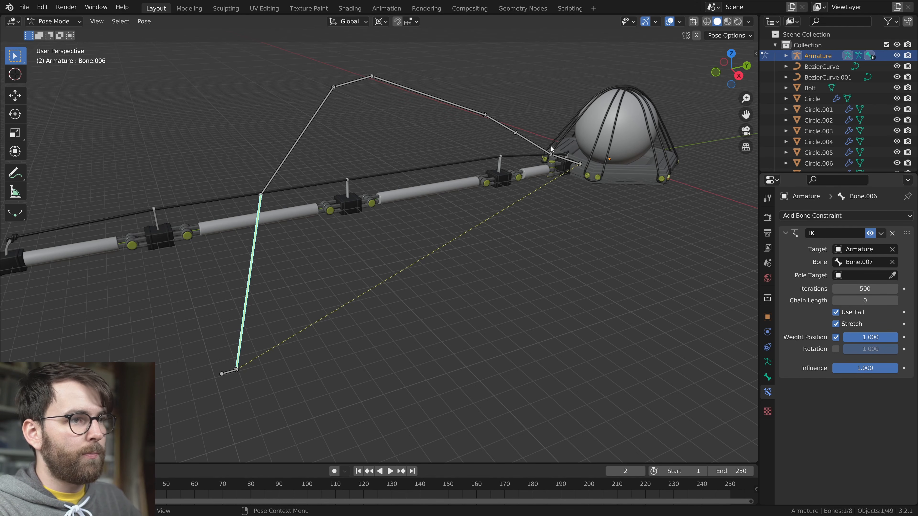
key("ctrl+z")
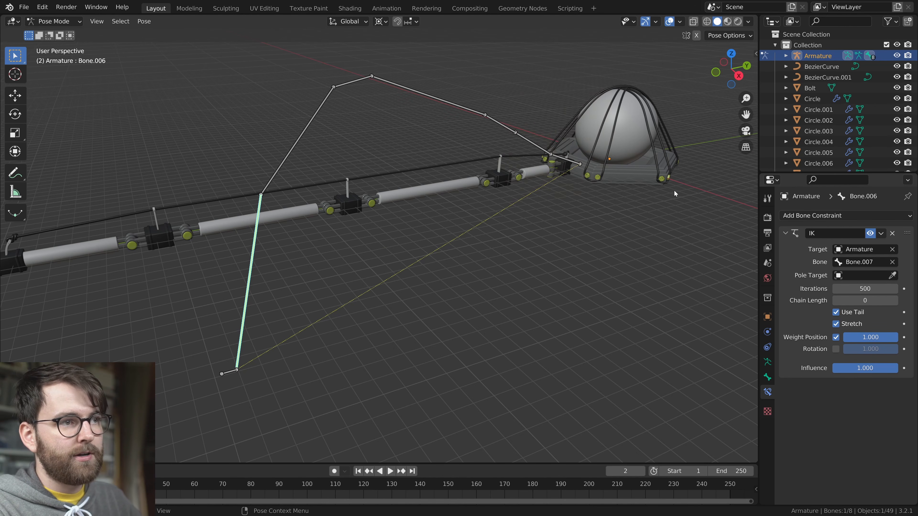
left_click(894, 301)
left_click(894, 300)
left_click(894, 301)
left_click(895, 301)
left_click(894, 300)
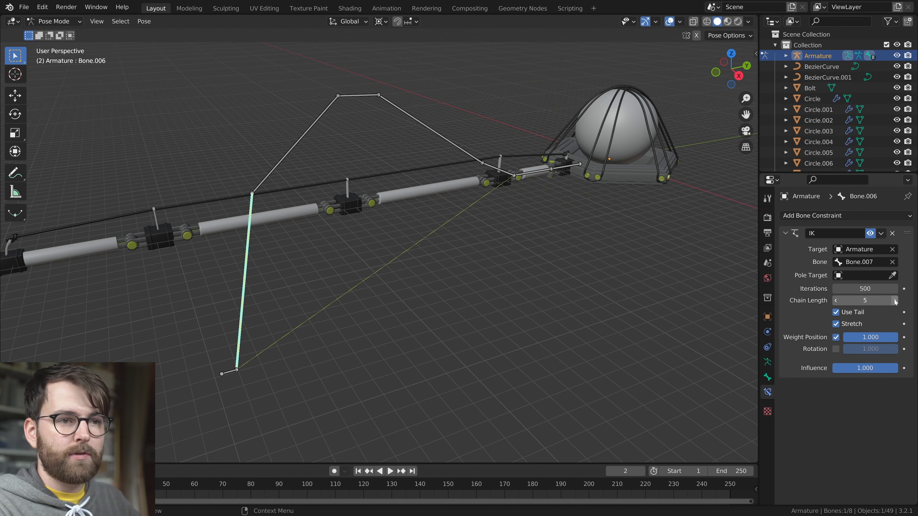
left_click(894, 301)
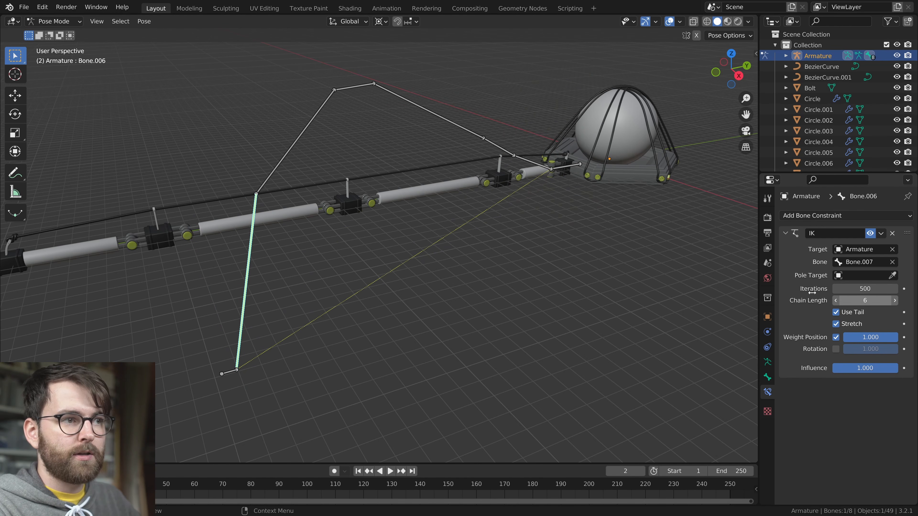
Select the first bone at the body end of the leg and try moving it
left_click(561, 169)
middle_click_drag(561, 169, 563, 220)
key("g")
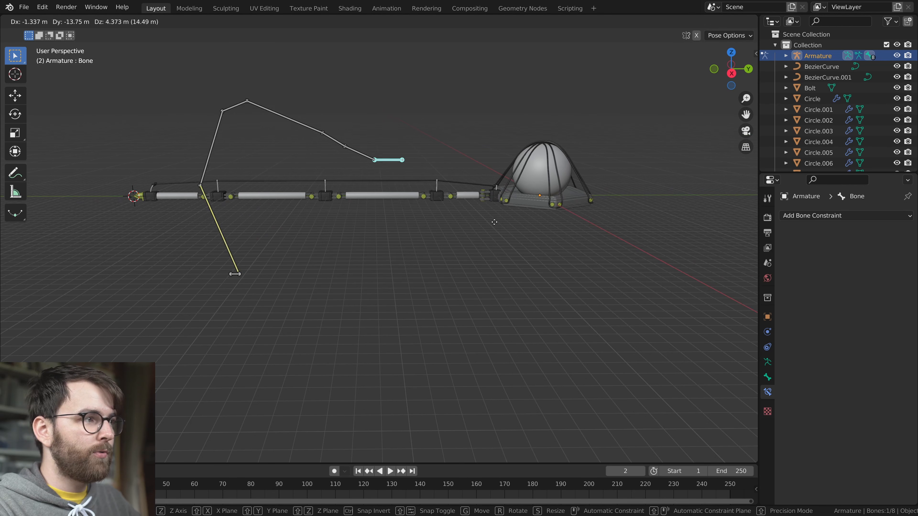
right_click(509, 253)
key("g")
right_click(515, 272)
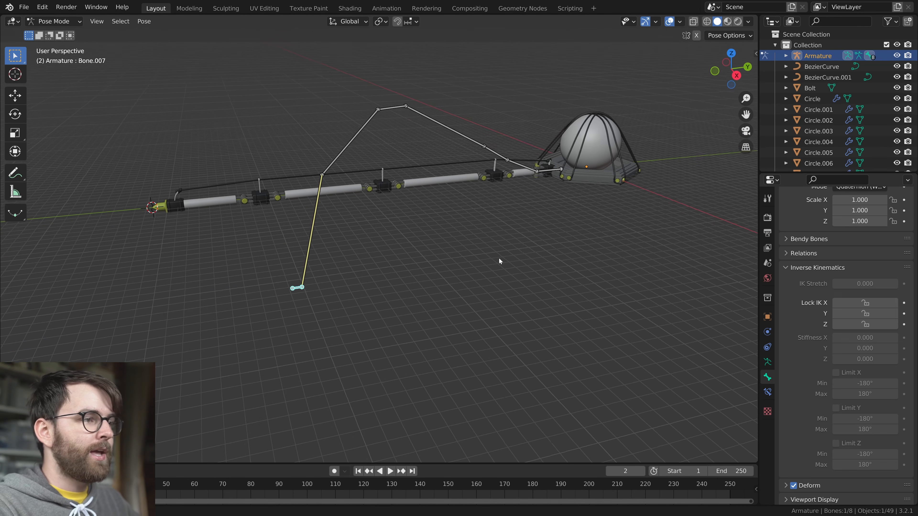
Move the foot bone to test the six-bone IK chain, and reset its location
key("g")
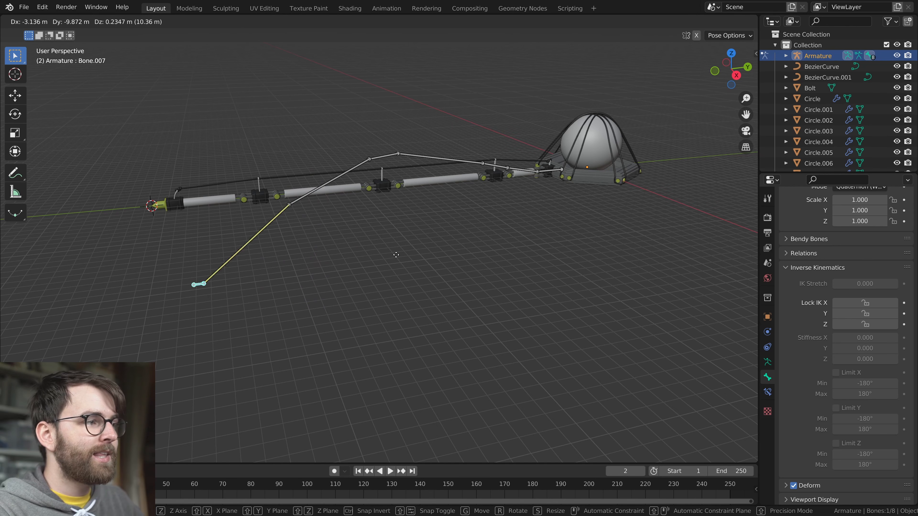
left_click(486, 263)
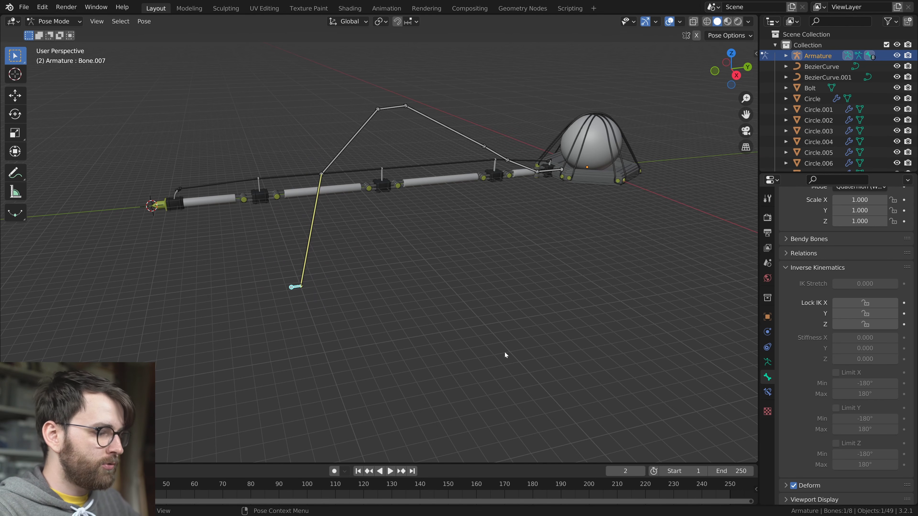
key("alt+g")
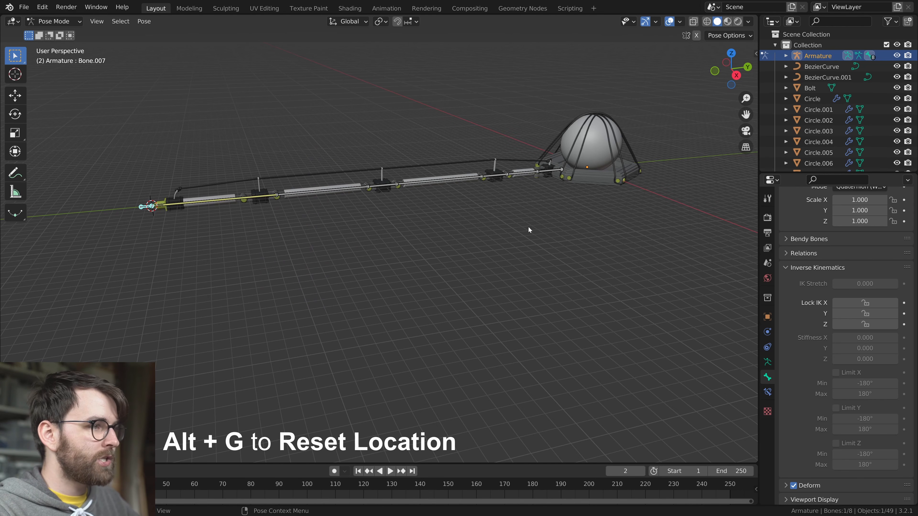
Try moving the outermost leg tube mesh independently of the armature, and undo
scroll(430, 236, "up", 3)
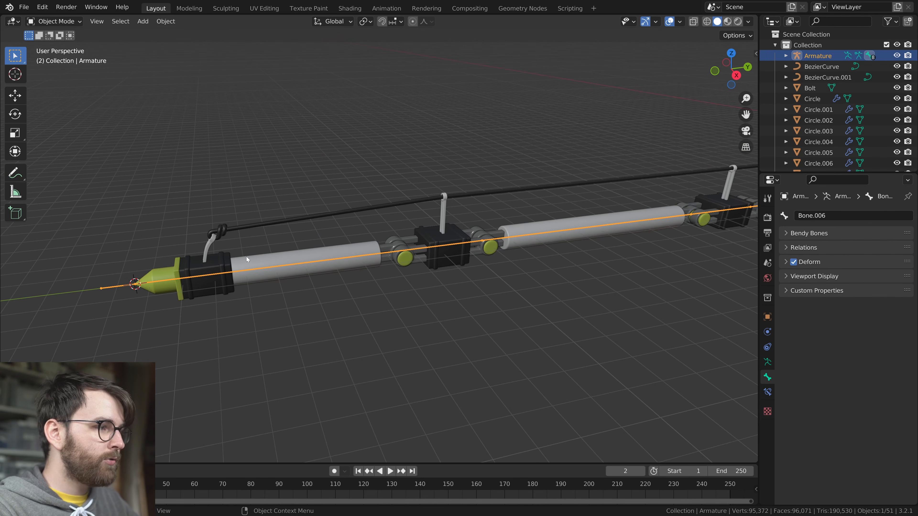
left_click(265, 261)
key("g")
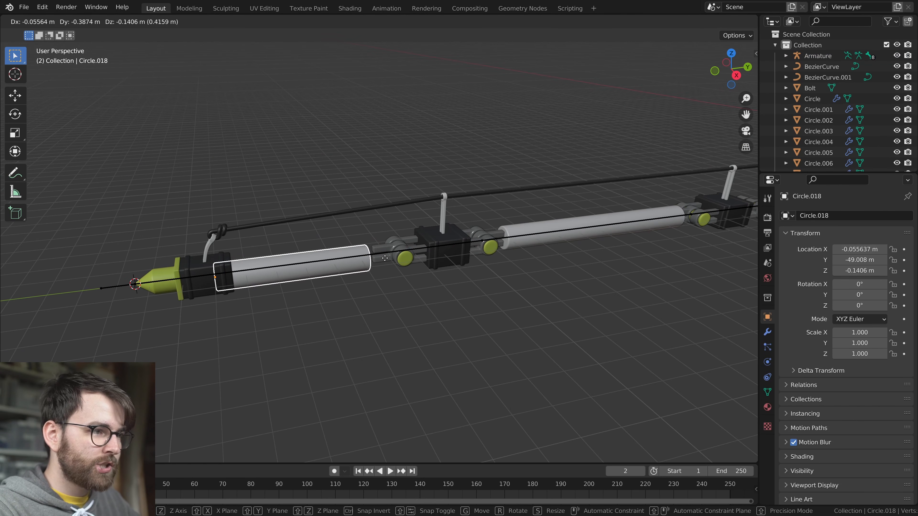
right_click(283, 261)
key("ctrl+z")
Try moving the whole armature in Object Mode
middle_click_drag(363, 264, 530, 316)
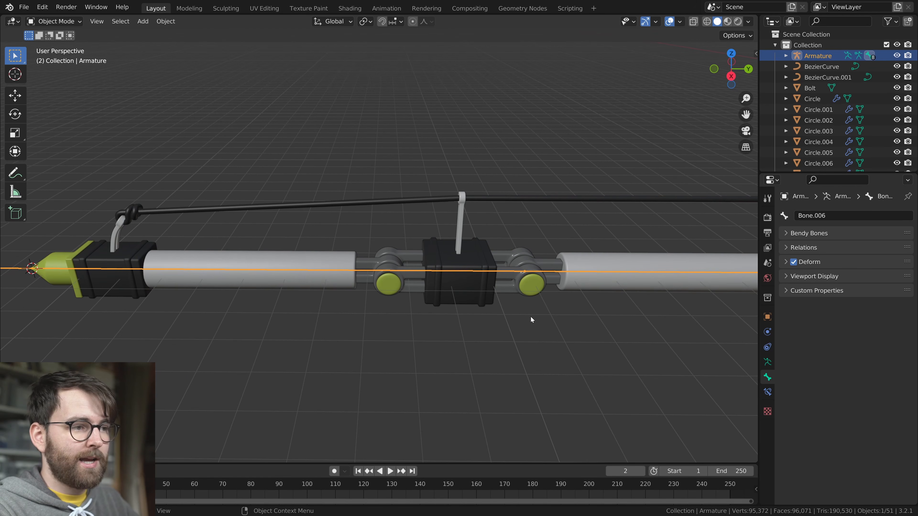
scroll(435, 323, "down", 6)
key("g")
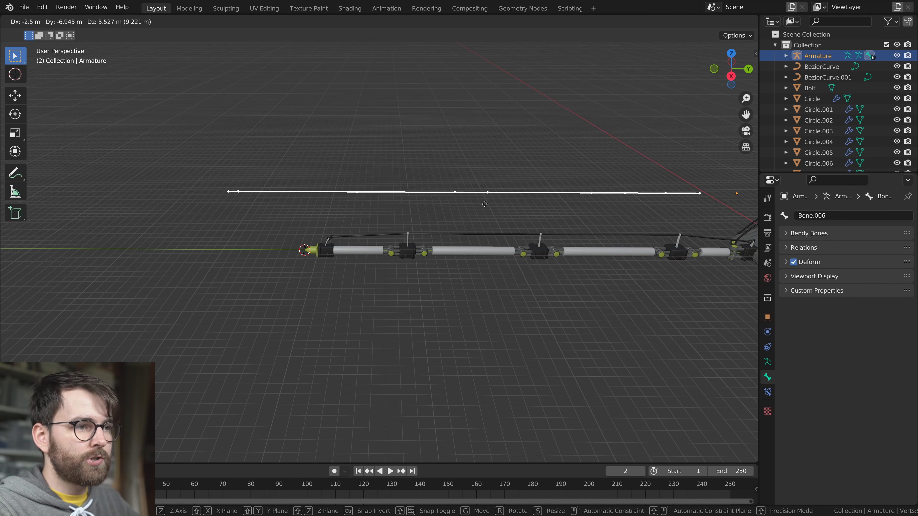
right_click(515, 227)
Switch the armature to Pose Mode and select the last leg bone
scroll(518, 300, "up", 4)
key("ctrl+Tab")
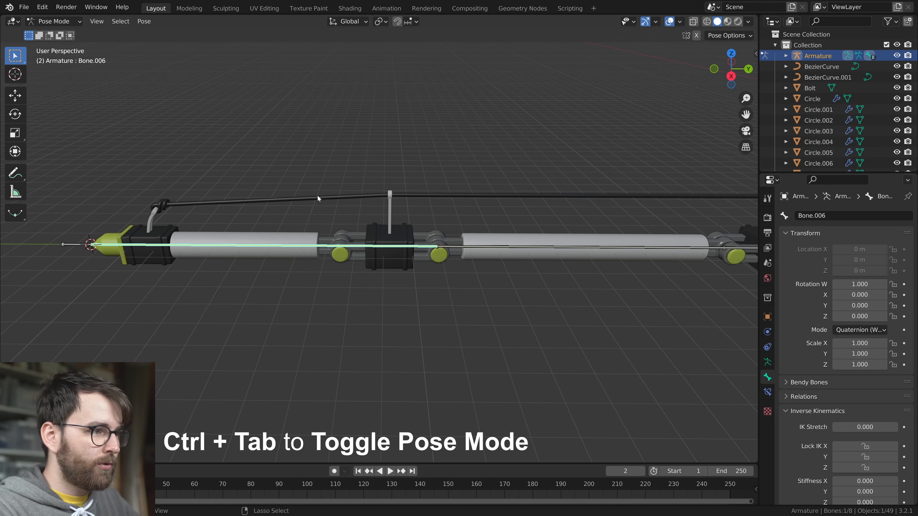
scroll(258, 250, "up", 2)
left_click(258, 249)
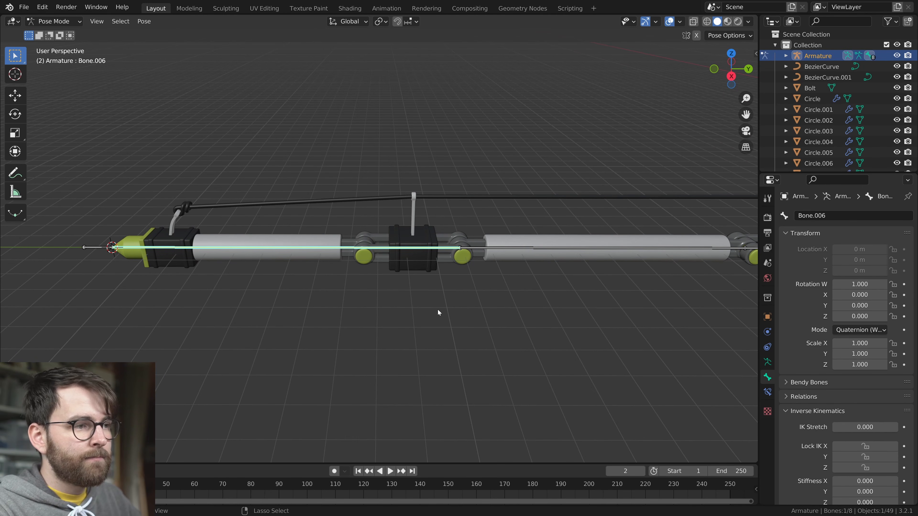
Return to Object Mode with the armature selected and the last leg bone still active
key("ctrl+Tab")
scroll(491, 314, "down", 3)
key("g")
right_click(496, 218)
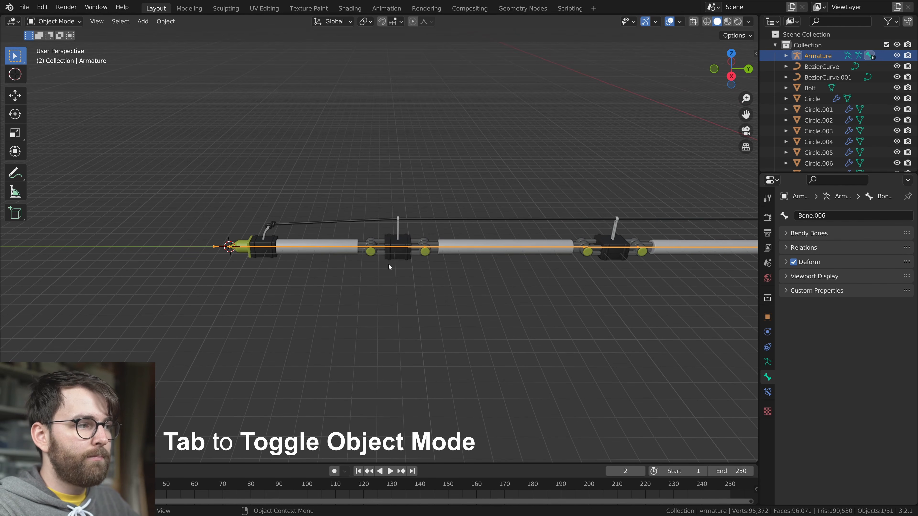
scroll(377, 260, "up", 3)
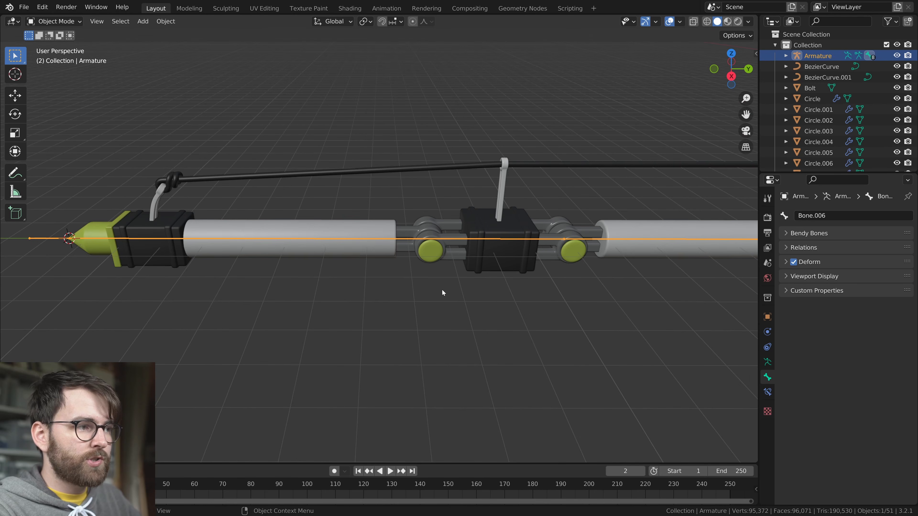
Select the outer leg segment's hinges, joint block, tube, cable posts and foot parts, add the armature as active object, and parent them to its active bone
left_click(540, 221)
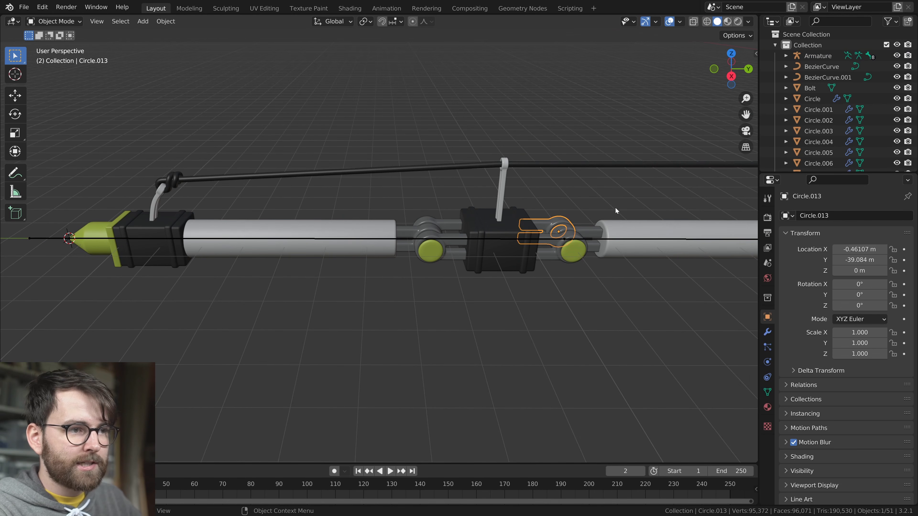
left_click(545, 258, "shift")
left_click(473, 224, "shift")
left_click(450, 257, "shift")
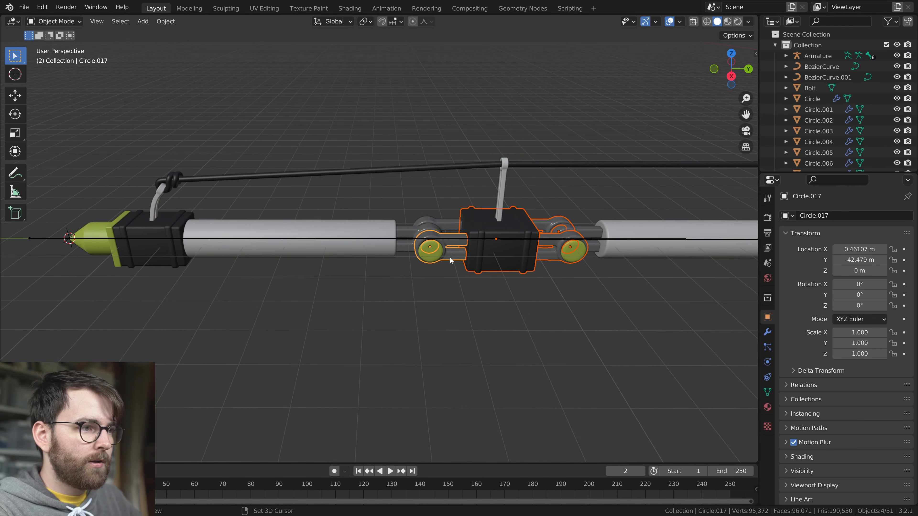
left_click(432, 221, "shift")
left_click(434, 258, "shift")
left_click(282, 222, "shift")
left_click(189, 234, "shift")
left_click(501, 191, "shift")
left_click(159, 199, "shift")
left_click(107, 239, "shift")
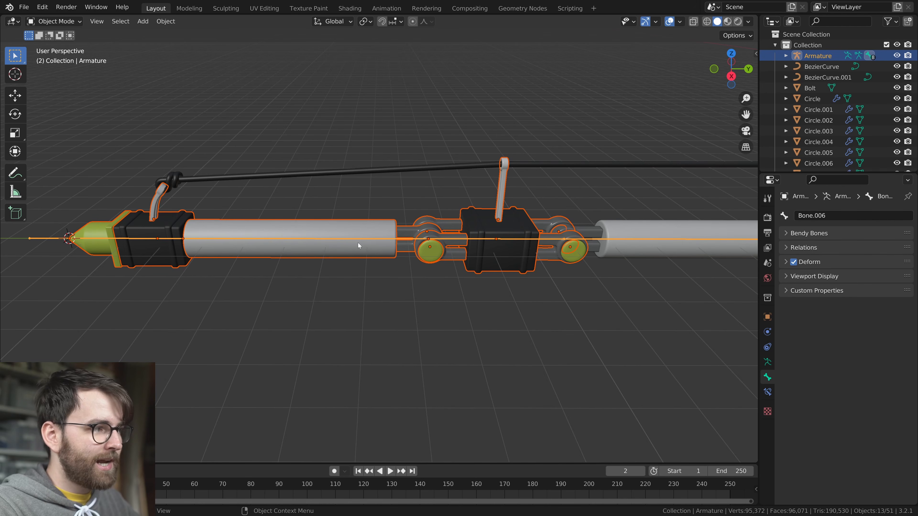
key("ctrl+p")
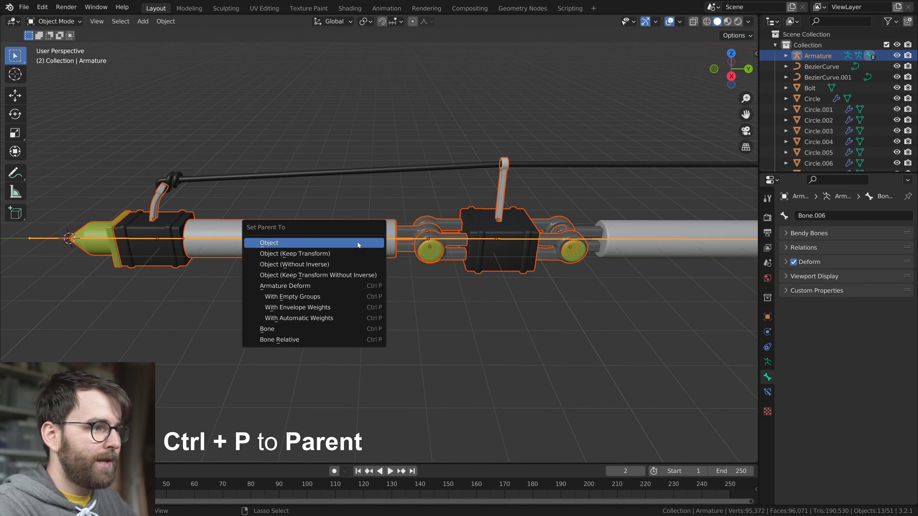
left_click(312, 329)
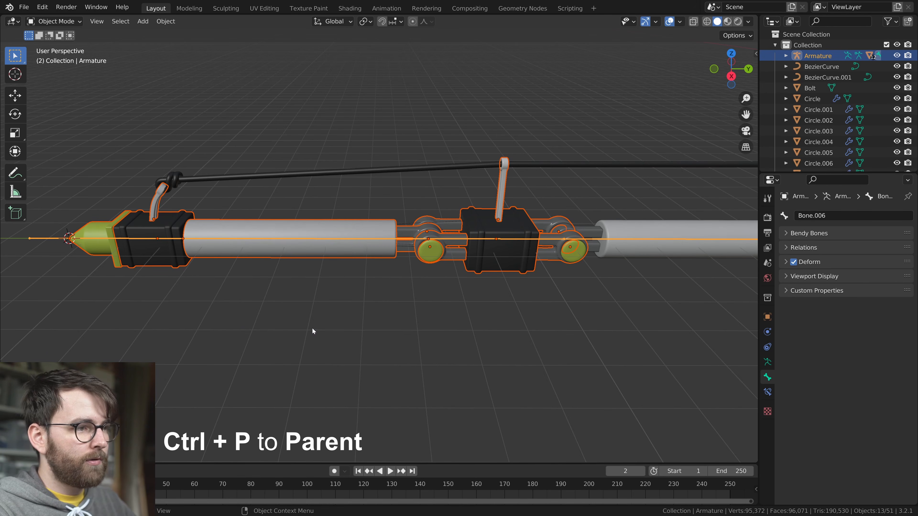
Test the parented outer leg segment by trying to move the foot's control bone in Pose Mode
left_click(407, 239)
scroll(433, 241, "down", 5)
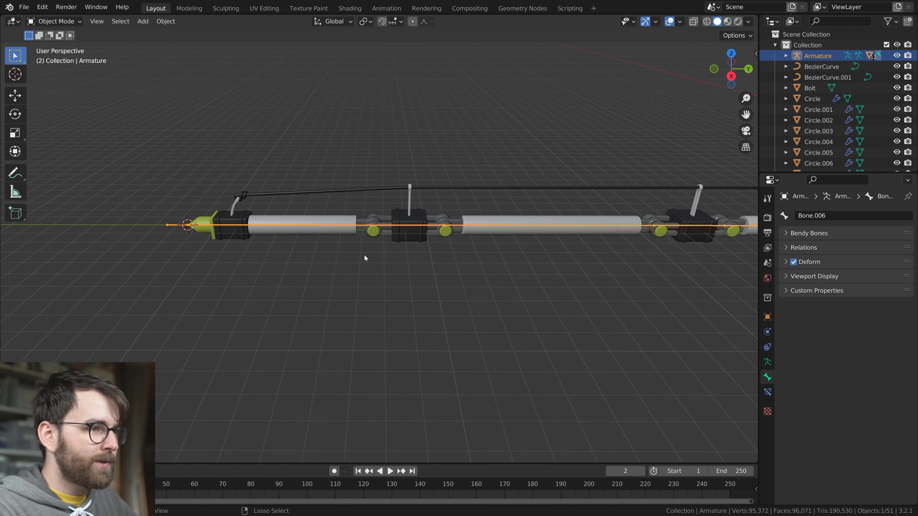
key("ctrl+Tab")
key("g")
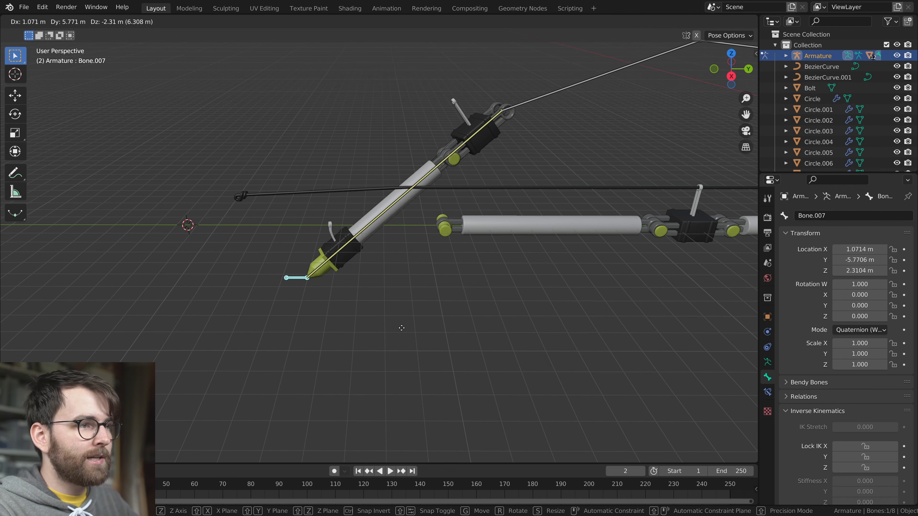
right_click(311, 275)
Make the bone through the second tube from the foot active in Pose Mode, and return to Object Mode
scroll(548, 287, "up", 2)
scroll(548, 285, "up", 2)
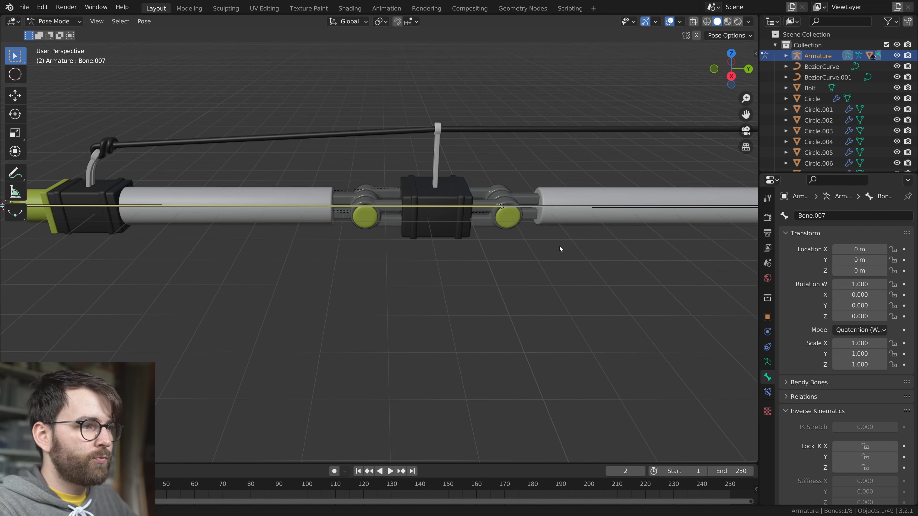
middle_click_drag(563, 246, 431, 273, "shift")
scroll(430, 274, "down", 4)
scroll(394, 284, "up", 2)
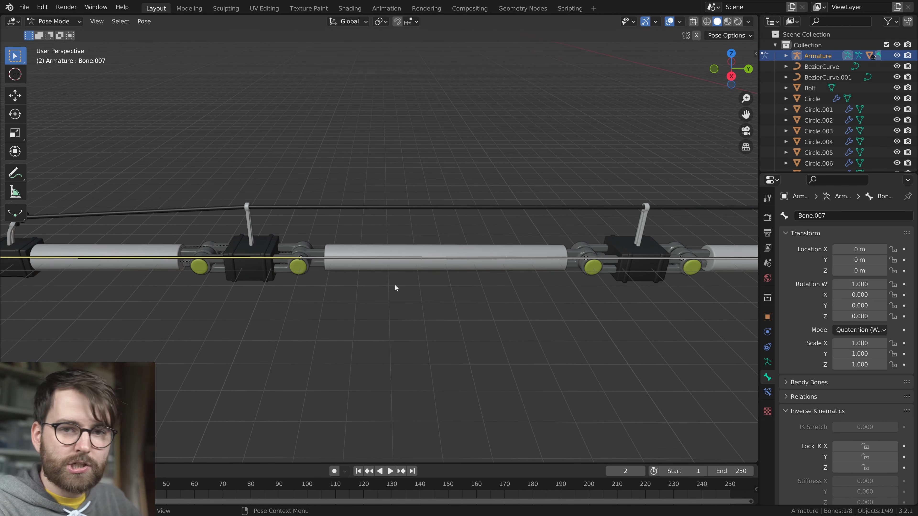
scroll(486, 304, "up", 1)
middle_click_drag(485, 304, 396, 291, "shift")
left_click(397, 292)
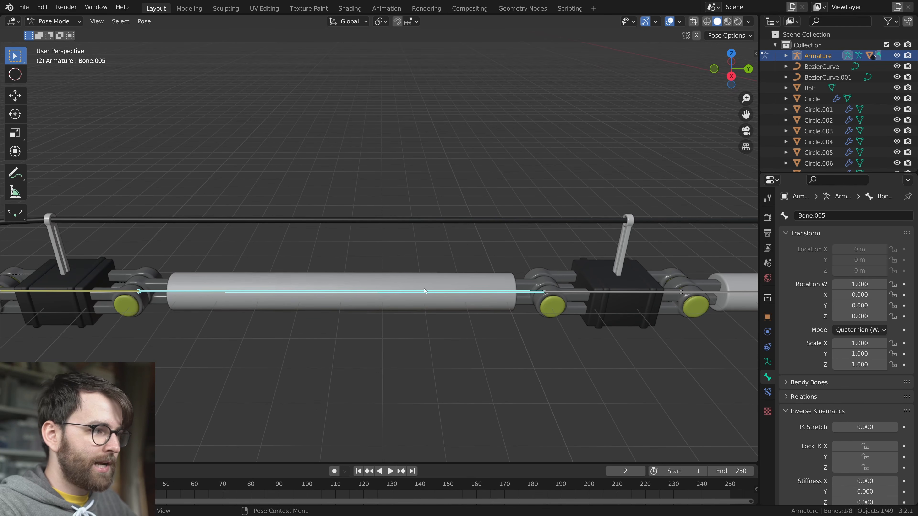
key("ctrl+Tab")
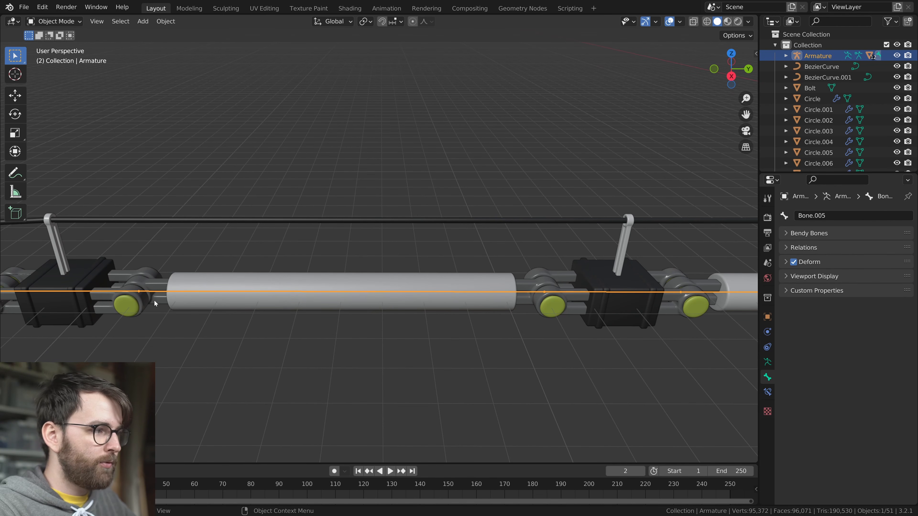
Select the second tube and its end hinges, add the armature as active object, and parent them with the Bone option
left_click(127, 313)
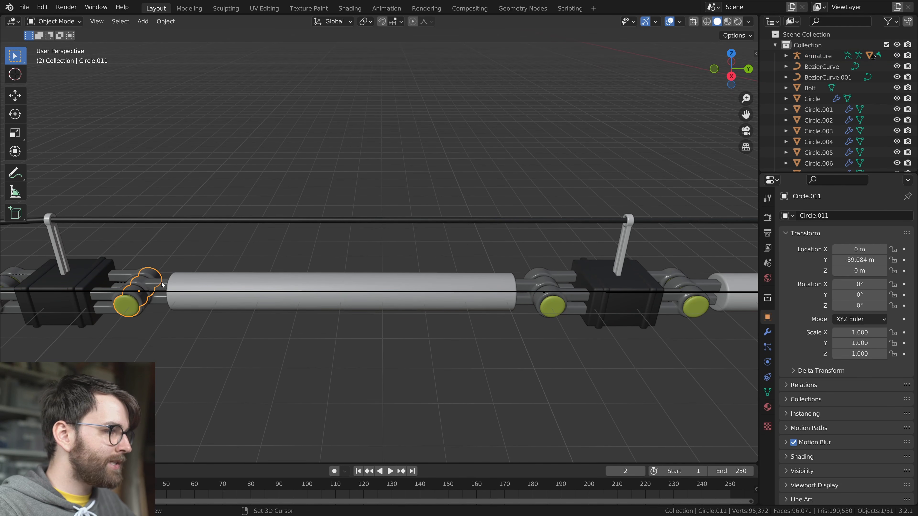
left_click(524, 286, "shift")
left_click(434, 292, "shift")
middle_click_drag(401, 368, 437, 341, "shift")
key("ctrl+p")
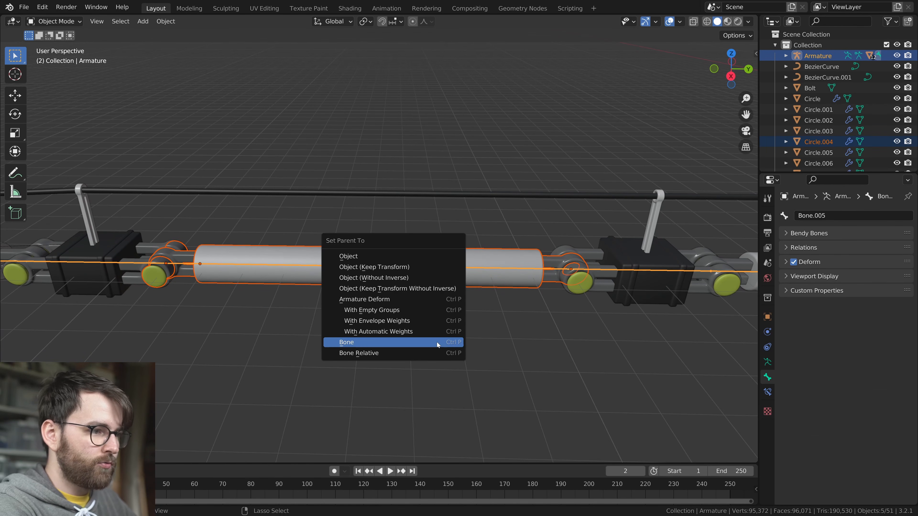
left_click(437, 342)
Try moving the foot's control bone in Pose Mode to test the second tube's parenting
scroll(448, 329, "down", 5)
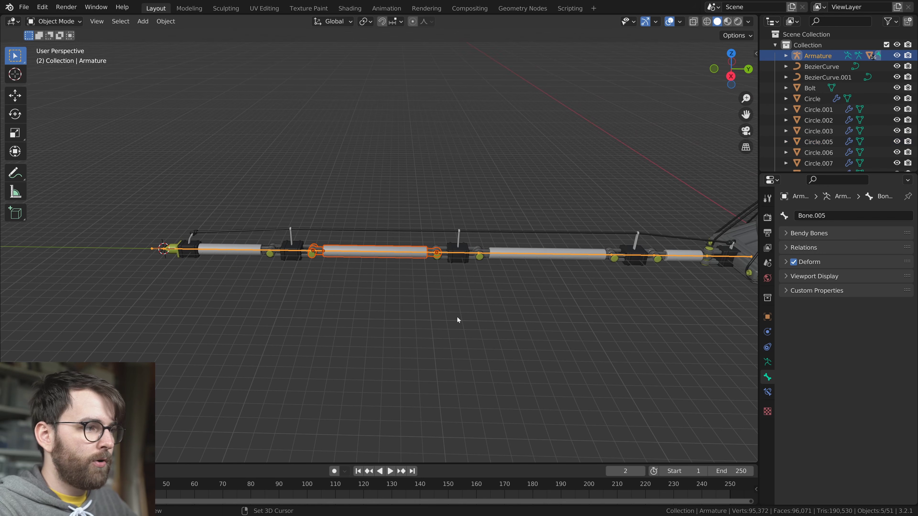
key("ctrl+Tab")
left_click(162, 250)
key("g")
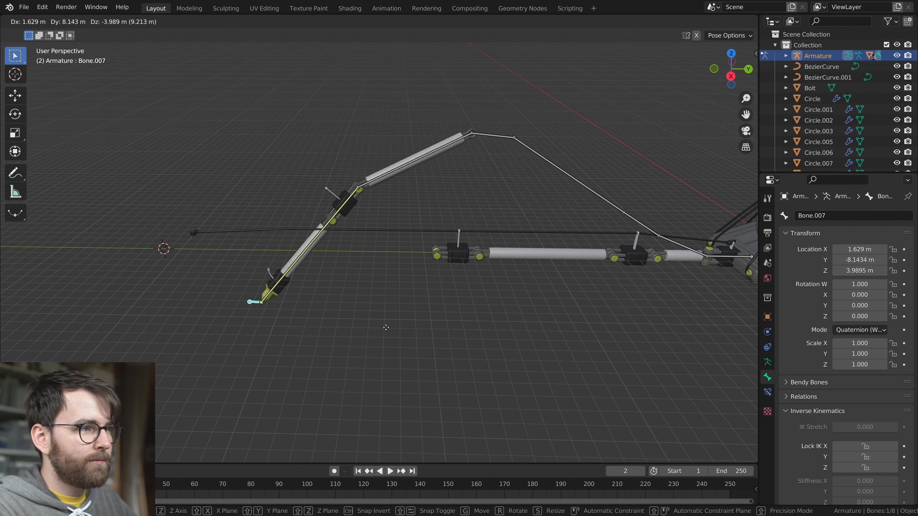
key("Escape")
Parent the middle joint block with its hinges, bolts and cable post to the armature bone running through that block
scroll(512, 314, "up", 6)
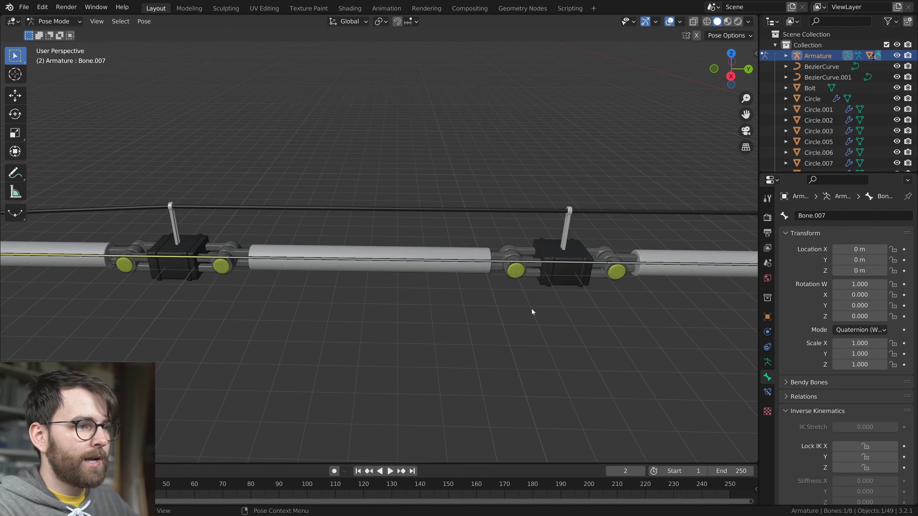
key("ctrl+Tab")
left_click(407, 254)
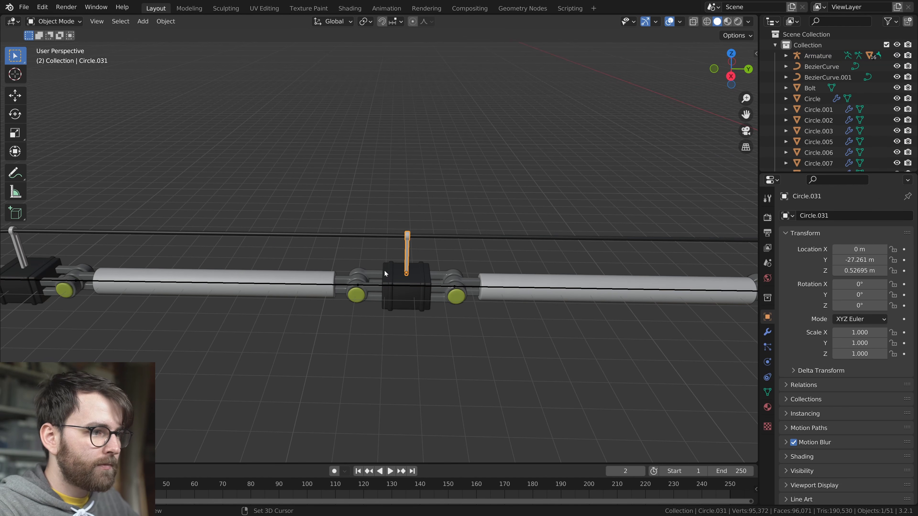
left_click(370, 273)
key("g")
key("Escape")
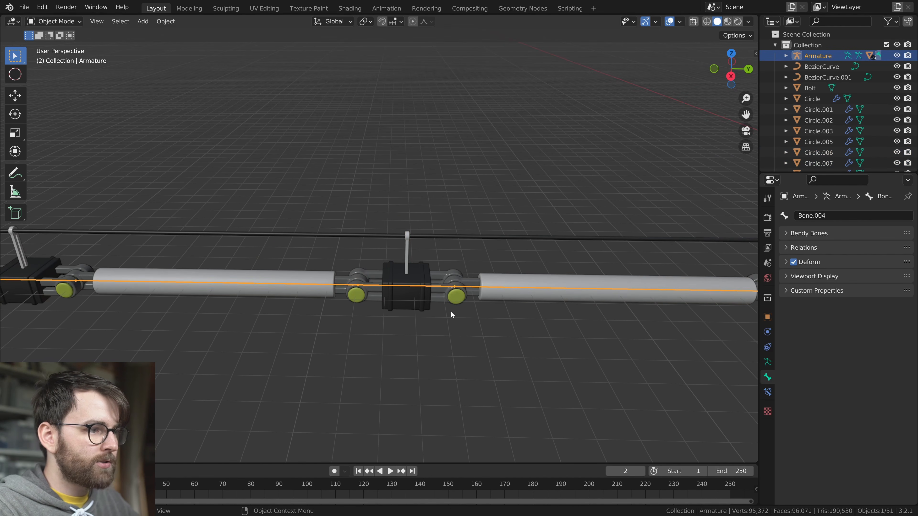
scroll(366, 302, "up", 3)
left_click(269, 307)
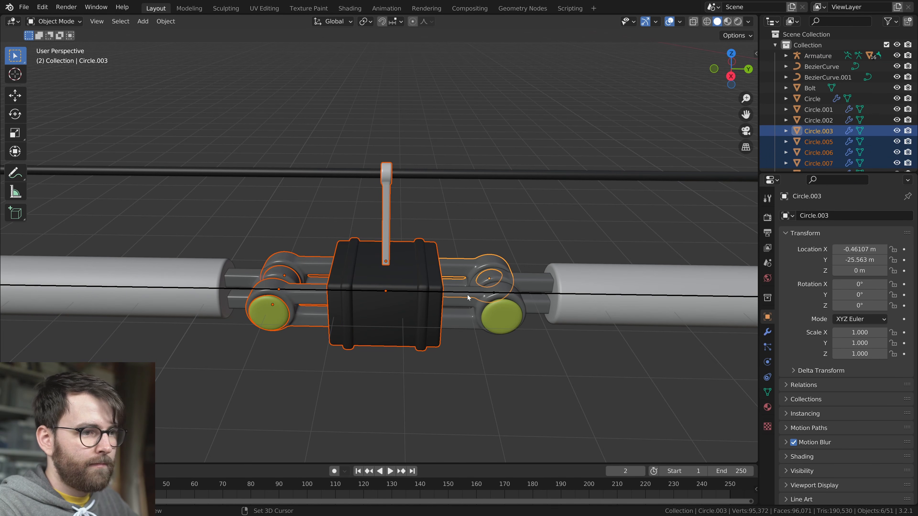
left_click(420, 289, "shift")
key("ctrl+p")
left_click(458, 316)
Try moving the foot's control bone in Pose Mode to test the middle joint block's parenting
scroll(458, 316, "down", 9)
left_click(356, 257)
key("g")
key("Escape")
key("ctrl+Tab")
left_click(92, 259)
key("g")
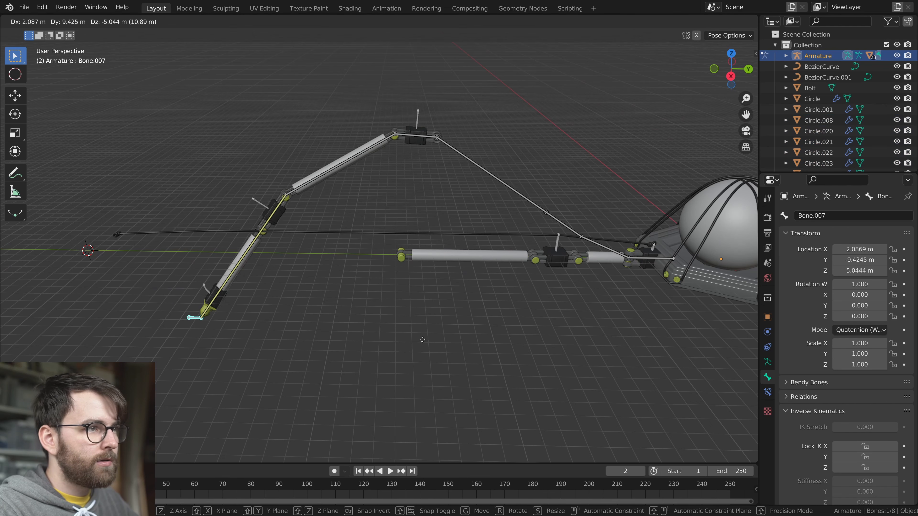
key("Escape")
Parent the third tube from the foot and its end hinges to the armature's active bone, Bone.003
scroll(322, 263, "up", 8)
key("ctrl+Tab")
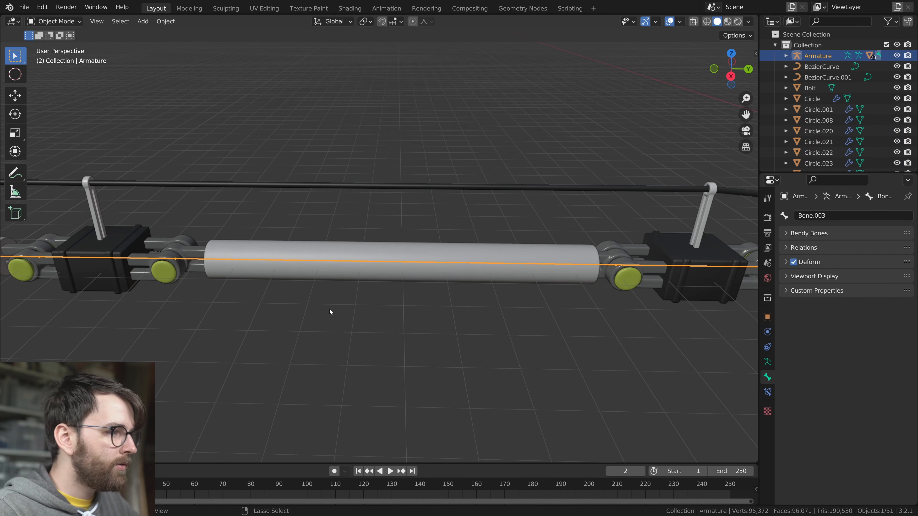
left_click(160, 271)
left_click(202, 251, "shift")
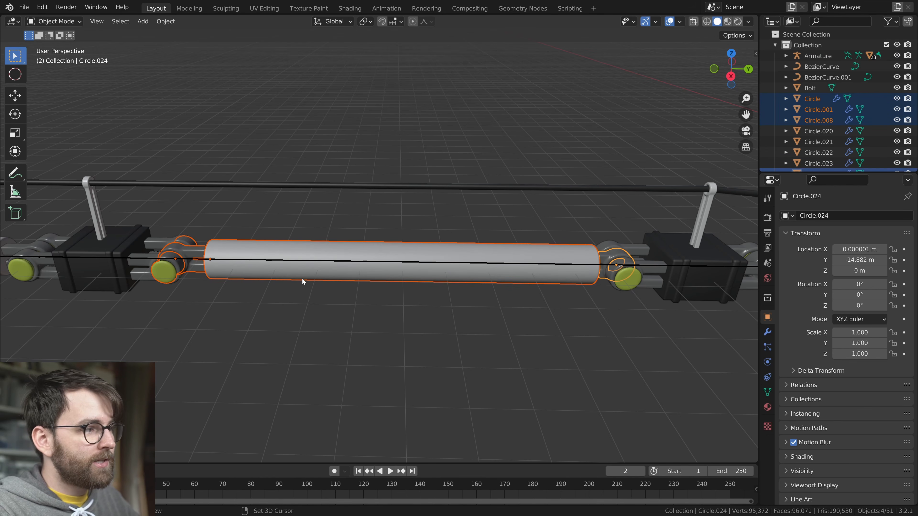
left_click(310, 259, "shift")
key("ctrl+p")
left_click(443, 379)
Parent the joint block nearest the short inner tube, with its hinges, bolts and cable post, to the armature bone through it
key("ctrl+Tab")
left_click(363, 274)
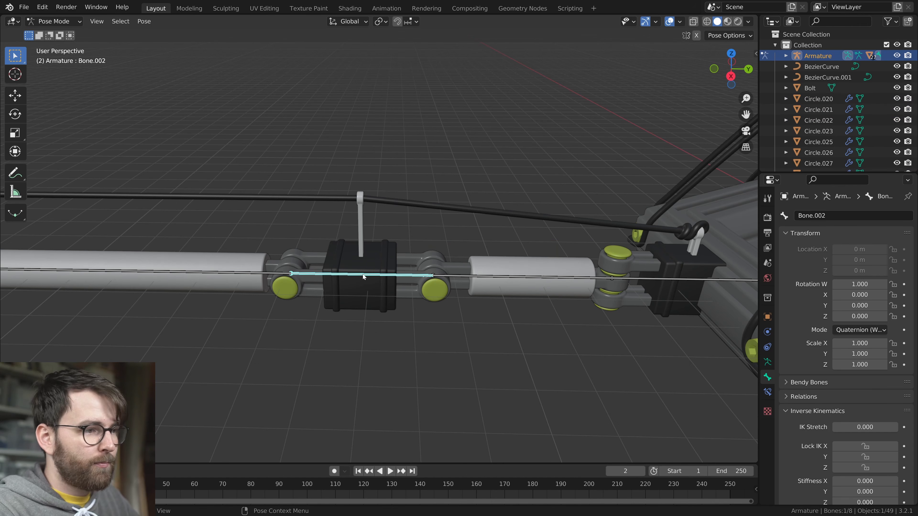
middle_click_drag(405, 315, 411, 313)
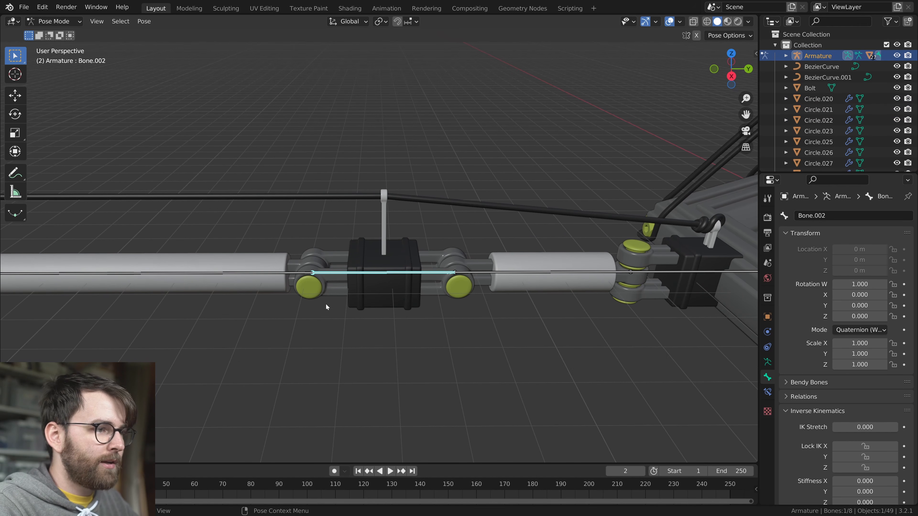
middle_click_drag(354, 281, 342, 278)
key("ctrl+Tab")
key("g")
right_click(383, 287)
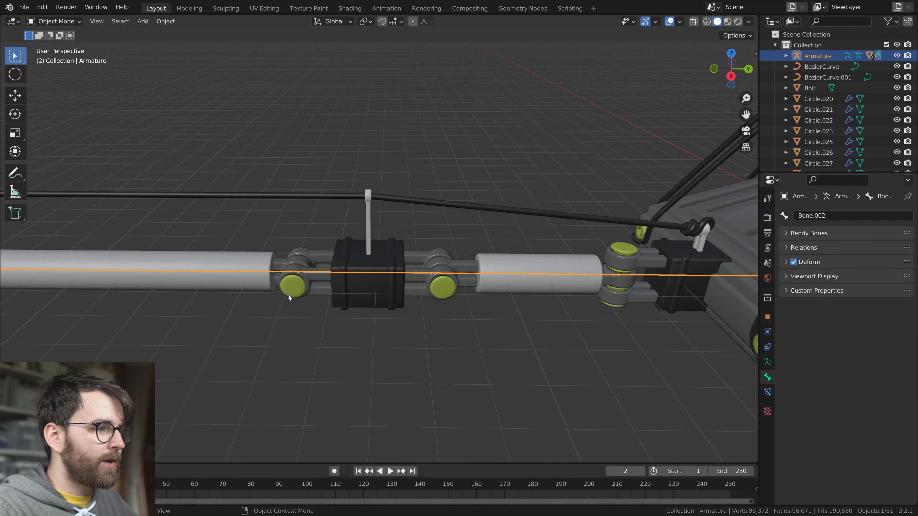
left_click(297, 284)
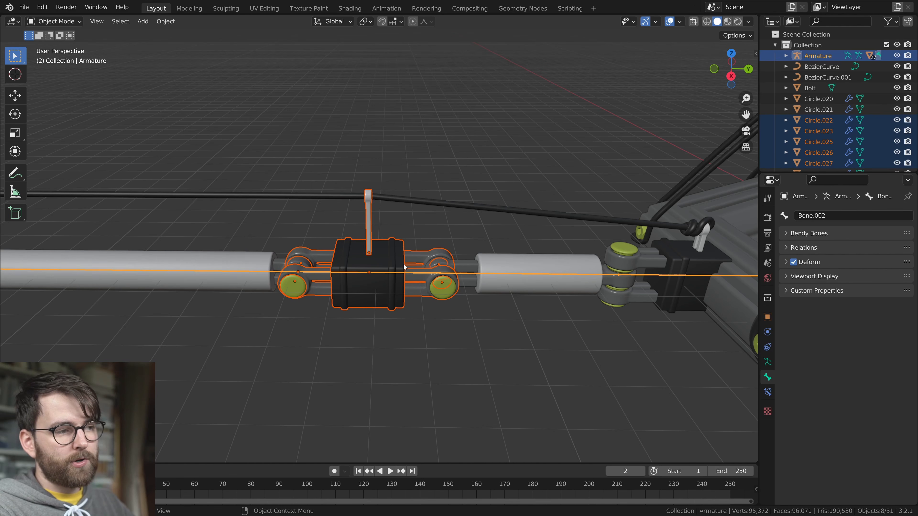
key("ctrl+p")
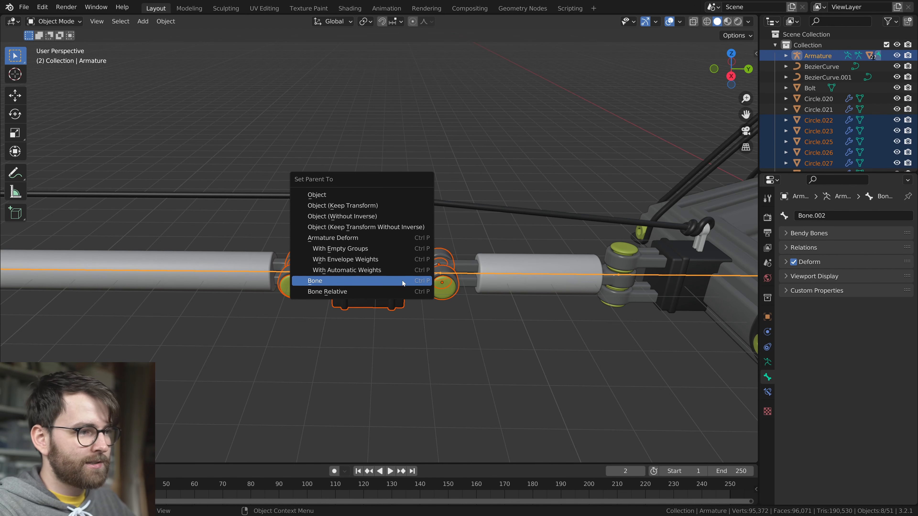
left_click(375, 279)
Make the bone through the short inner tube active in Pose Mode, and return to Object Mode
key("ctrl+Tab")
key("g")
right_click(516, 307)
middle_click_drag(515, 307, 388, 325, "shift")
key("ctrl+Tab")
left_click(379, 291)
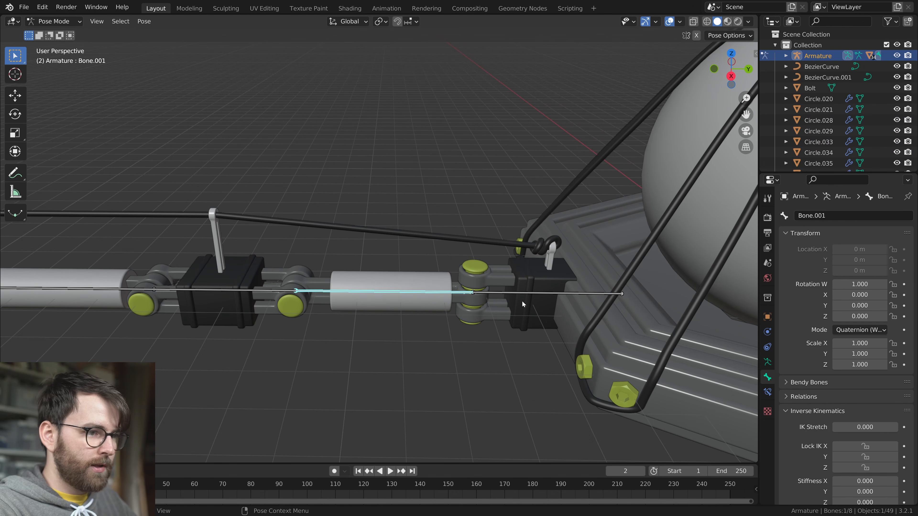
key("ctrl+Tab")
Select the short inner tube and its end hinges, add the armature as active object, and parent them with the Bone option
left_click(293, 306)
left_click(318, 299, "shift")
left_click(347, 300, "shift")
left_click(458, 299, "shift")
left_click(441, 293, "shift")
key("ctrl+p")
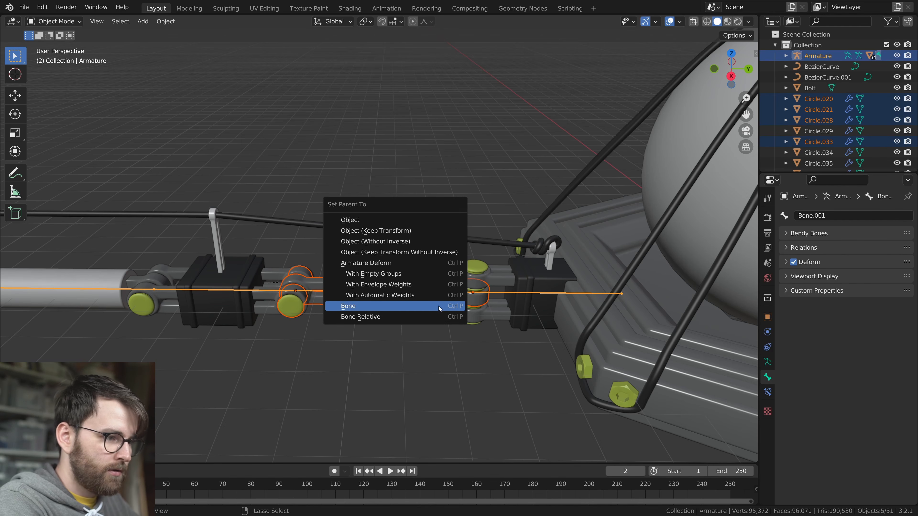
left_click(437, 305)
Parent the remaining joint block beside the body, with its hinge parts and cable post, to the leg's innermost bone
key("ctrl+Tab")
left_click(501, 293)
key("ctrl+Tab")
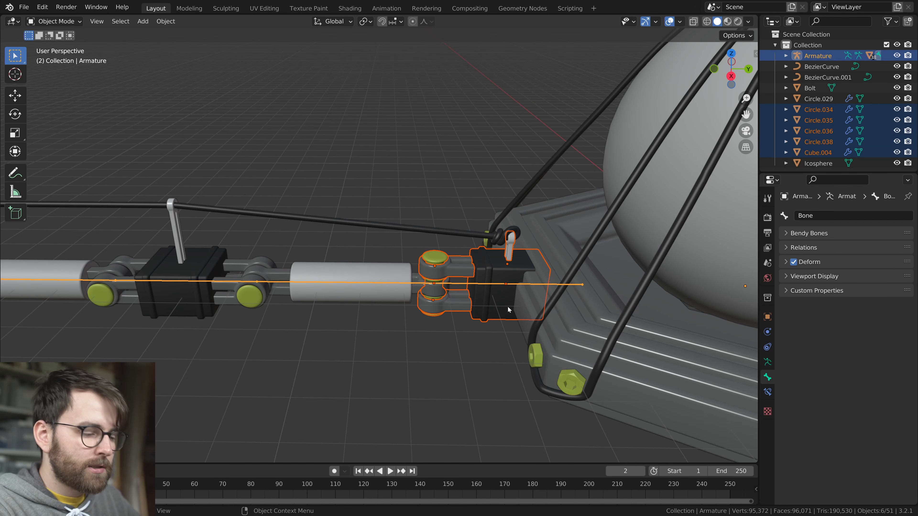
key("ctrl+p")
left_click(507, 307)
left_click(505, 287)
Try moving the leg's innermost bone in Pose Mode
key("ctrl+Tab")
key("g")
right_click(523, 322)
scroll(366, 319, "down", 9)
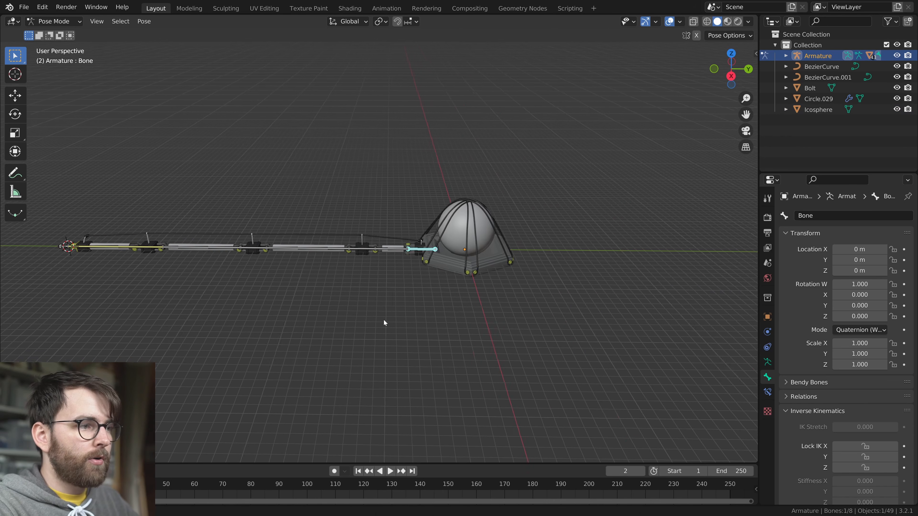
Test the fully parented leg by trying several moves of the foot's control bone
middle_click_drag(367, 320, 542, 328, "shift")
left_click(227, 256)
scroll(420, 288, "up", 1)
middle_click_drag(421, 289, 359, 261, "shift")
key("g")
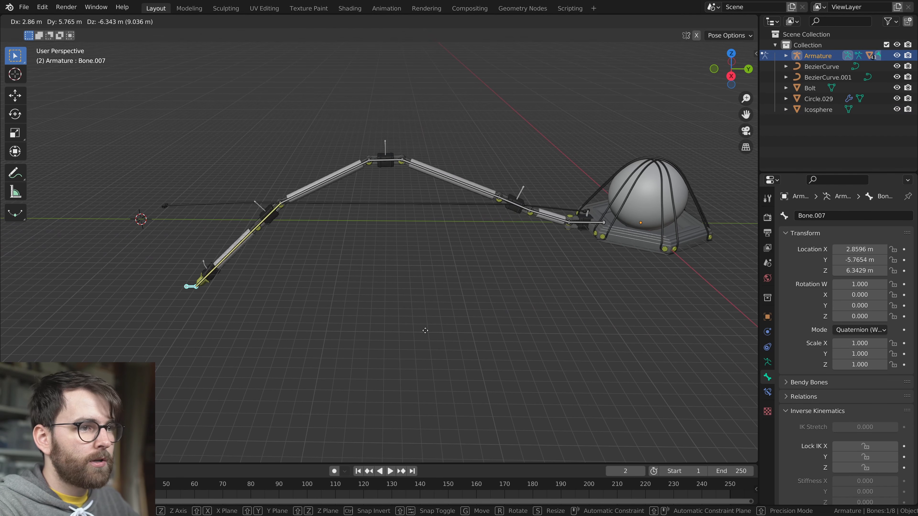
right_click(374, 304)
middle_click_drag(374, 304, 478, 283)
key("g")
right_click(365, 314)
scroll(326, 291, "up", 3)
key("g")
right_click(506, 355)
Select the foot's cable post, add the leg cable curve as active object, and enter the curve's Edit Mode
scroll(403, 285, "up", 5)
scroll(440, 258, "down", 6)
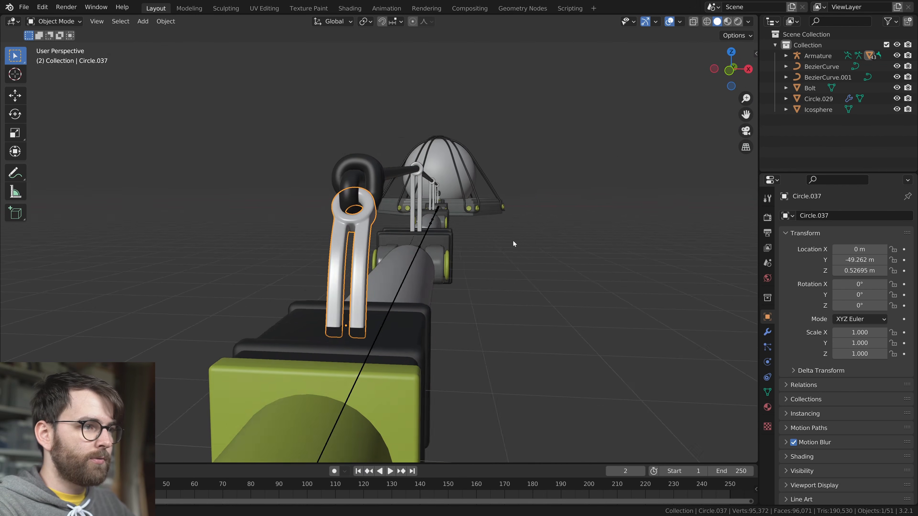
middle_click_drag(513, 241, 541, 247)
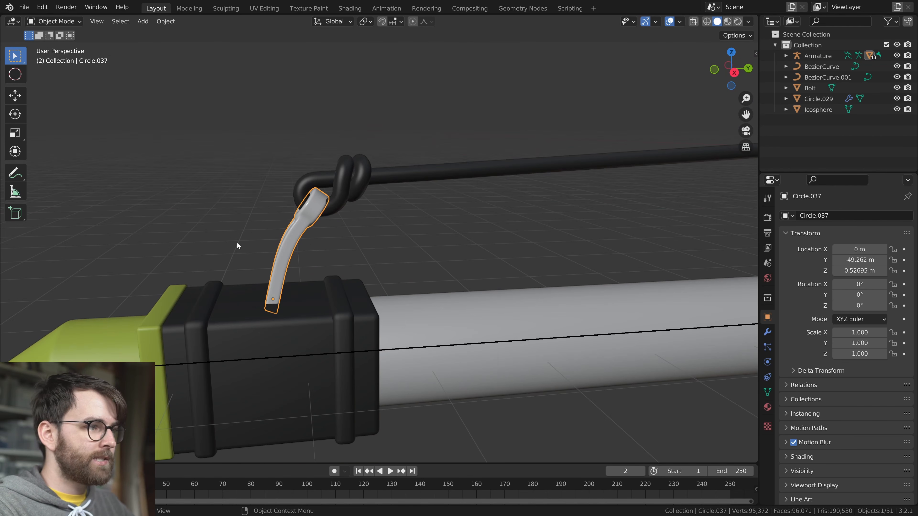
scroll(350, 239, "up", 1)
mouse_move(351, 259)
middle_mouse_down()
mouse_move(376, 290)
mouse_move(380, 261)
mouse_move(369, 258)
middle_mouse_up()
scroll(377, 291, "down", 2)
left_click(329, 201, "shift")
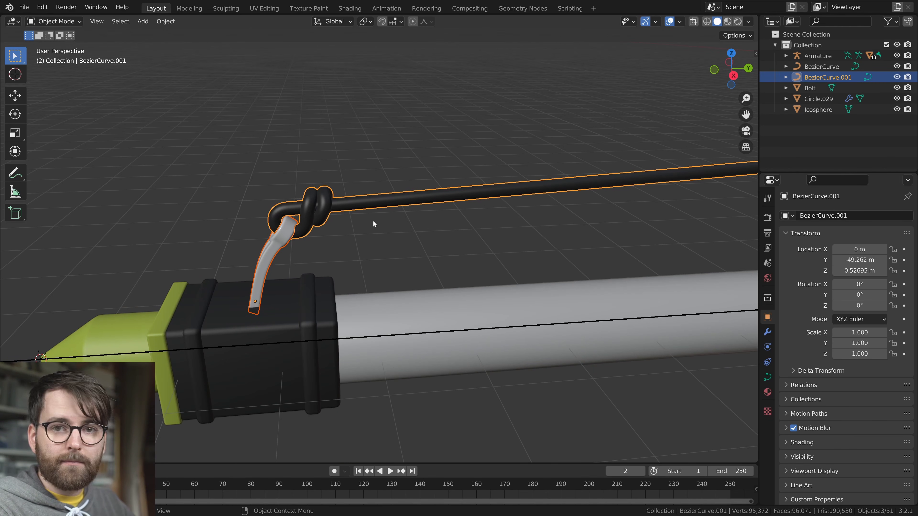
key("Tab")
Select the control points of the cable's foot-end knot, hook them to the selected cable post, and leave Edit Mode
scroll(337, 254, "down", 4)
middle_click_drag(345, 256, 416, 241)
scroll(500, 274, "up", 4)
scroll(406, 242, "down", 3)
scroll(406, 247, "up", 2)
left_click_drag(230, 158, 378, 276)
middle_click_drag(399, 250, 289, 285)
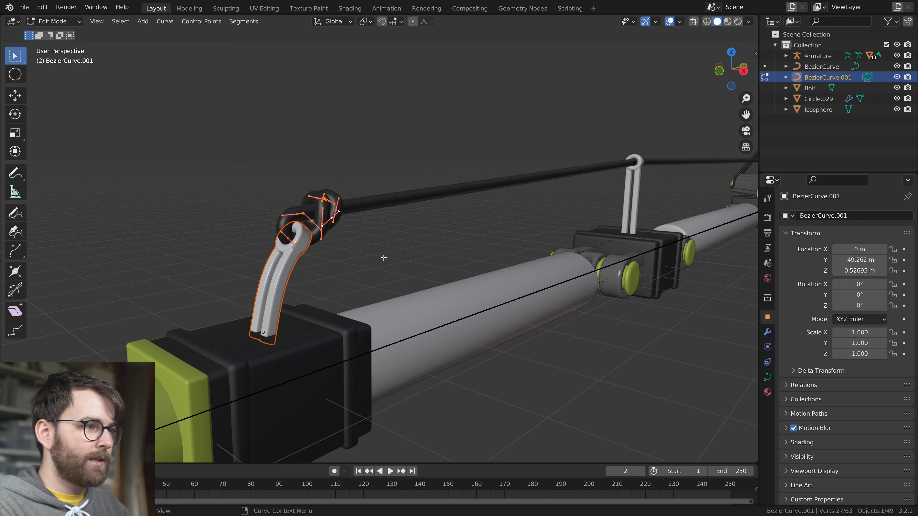
middle_click_drag(375, 257, 404, 281)
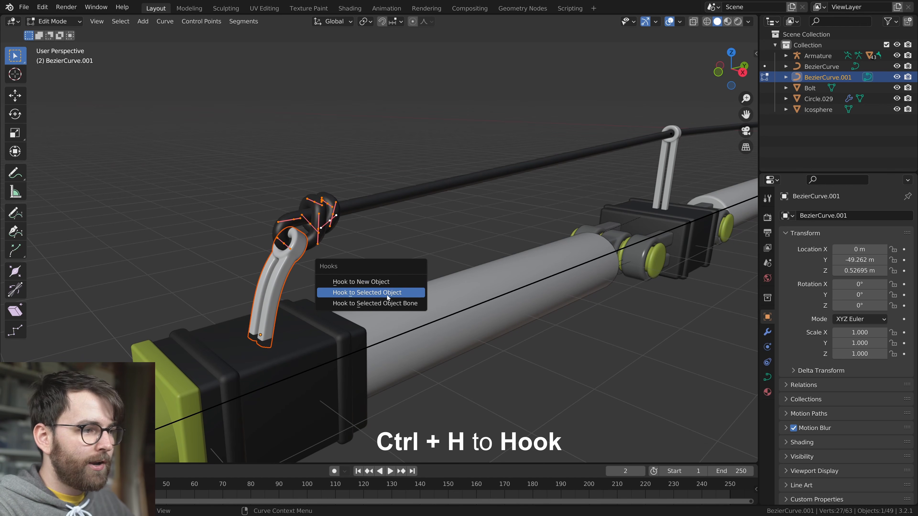
left_click(409, 296)
scroll(409, 295, "down", 2)
middle_click_drag(421, 293, 399, 292)
key("ctrl+Tab")
key("Tab")
Select the armature in Object Mode and try moving it
scroll(416, 292, "down", 2)
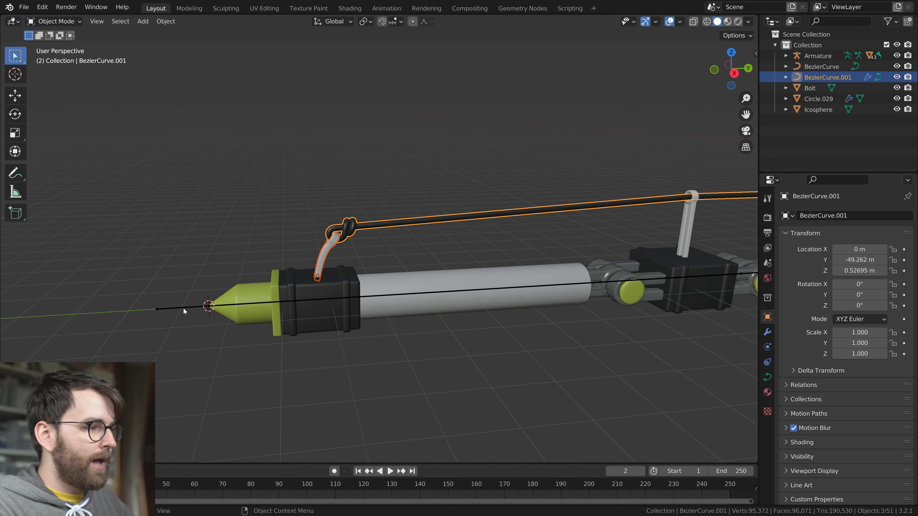
left_click(182, 307)
key("g")
right_click(363, 309)
scroll(325, 273, "up", 3)
key("g")
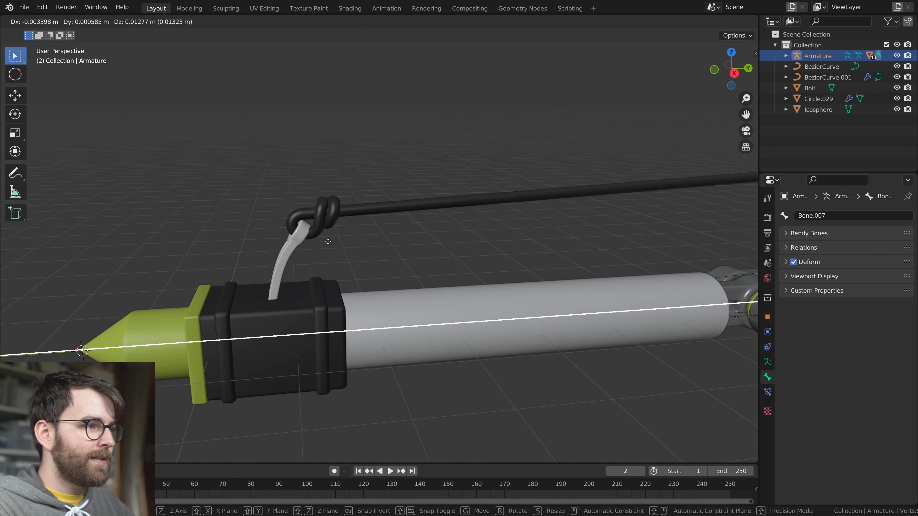
right_click(321, 239)
Test the hooked cable end by trying to move the foot's control bone in Pose Mode
scroll(326, 241, "down", 7)
key("ctrl+Tab")
key("g")
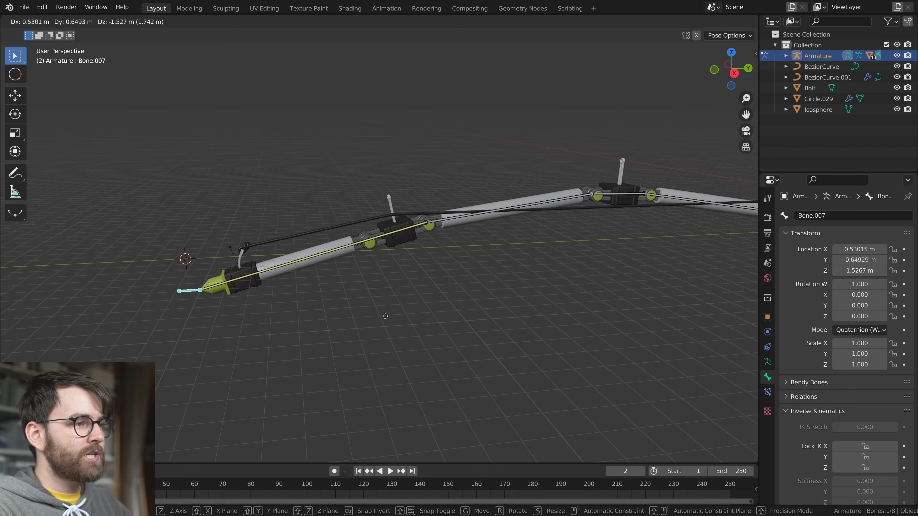
right_click(430, 275)
Leave Pose Mode and select the cable post on the joint block closest to the foot
scroll(431, 276, "up", 3)
scroll(431, 275, "up", 1)
key("ctrl+Tab")
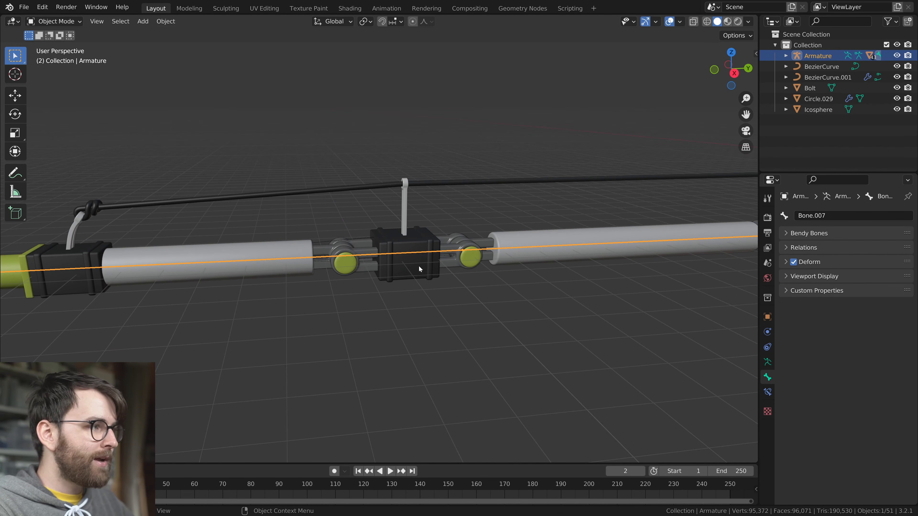
left_click(435, 182)
scroll(510, 174, "up", 3)
middle_click_drag(500, 186, 439, 237, "shift")
scroll(440, 238, "up", 1)
scroll(441, 238, "up", 2)
left_click(366, 222)
middle_click_drag(386, 224, 464, 273)
key("KP_Decimal")
scroll(402, 219, "down", 4)
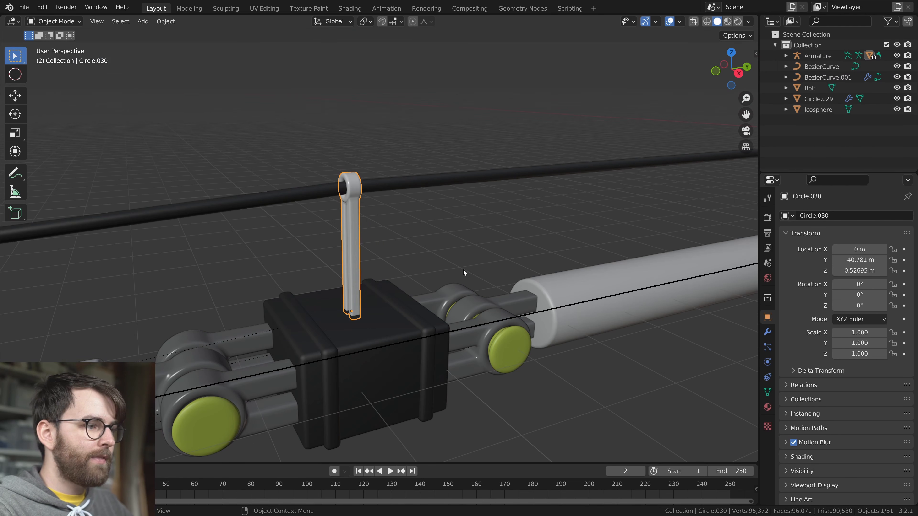
Add the leg cable as active object, enter its Edit Mode, and try moving its points near the post
left_click(418, 189)
scroll(387, 181, "down", 3)
scroll(372, 214, "up", 4)
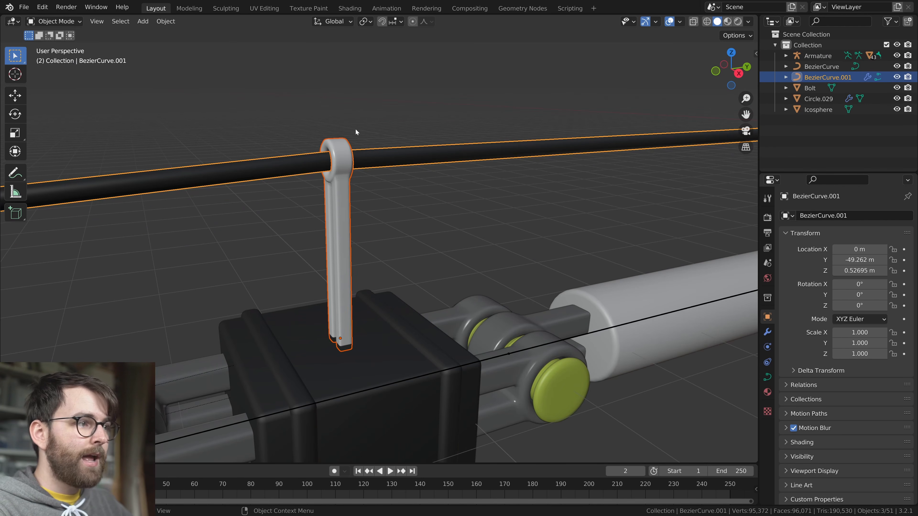
key("Tab")
scroll(430, 254, "down", 5)
mouse_move(430, 254)
middle_mouse_down()
mouse_move(512, 264)
mouse_move(400, 266)
mouse_move(446, 250)
mouse_move(419, 264)
middle_mouse_up()
key("g")
right_click(393, 260)
scroll(419, 264, "up", 3)
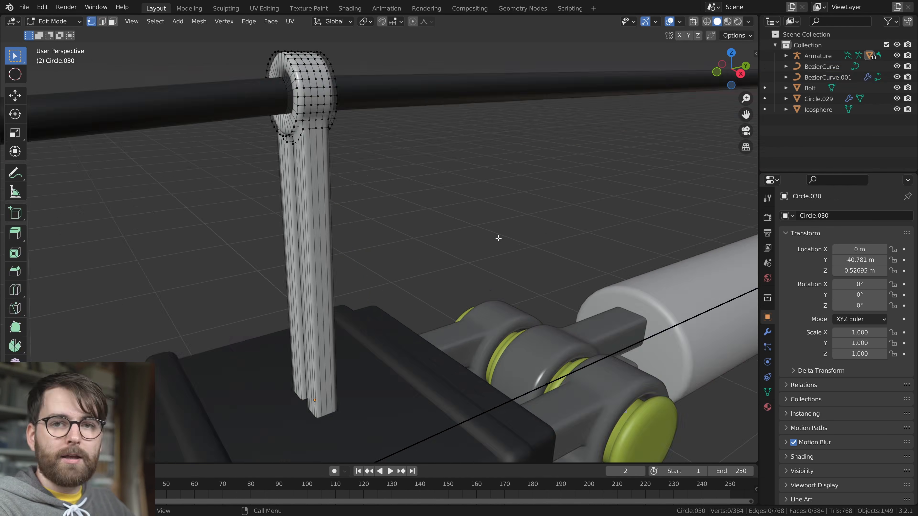
key("Tab")
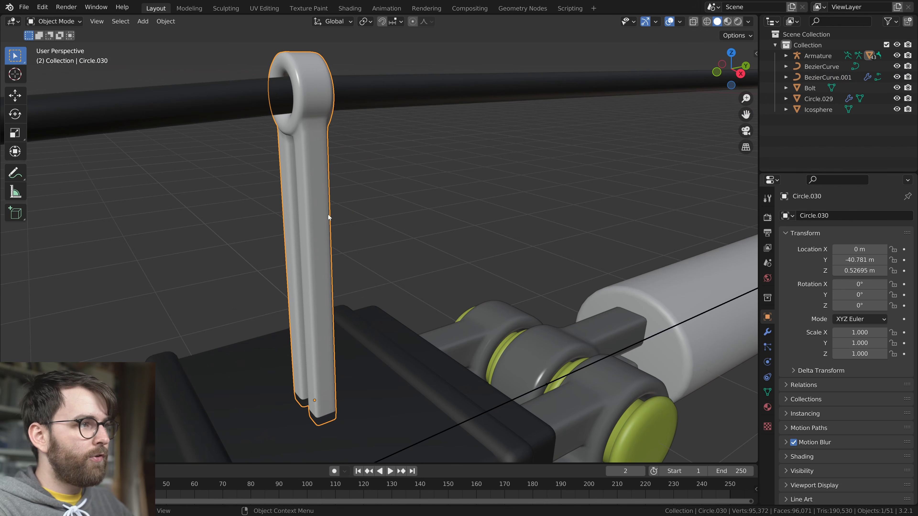
Try moving a single vertex on the cable post's ring in Edit Mode
key("Tab")
key("g")
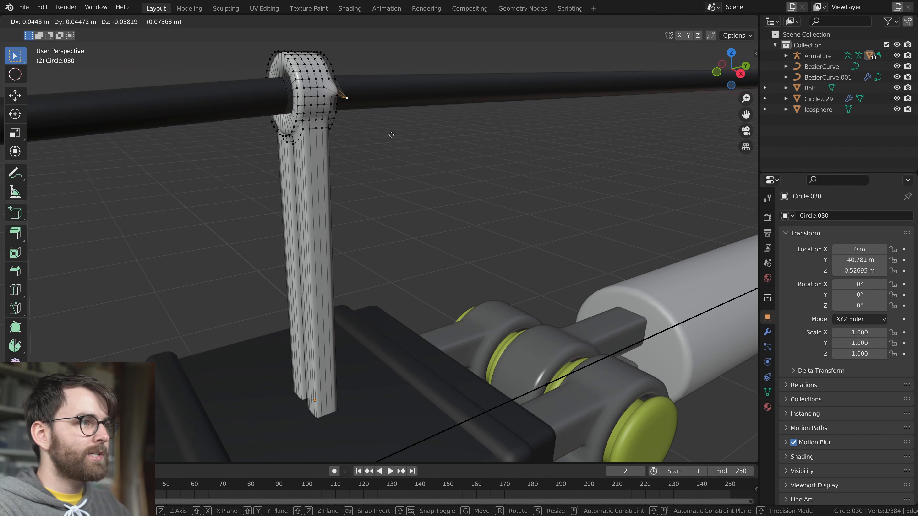
key("Tab")
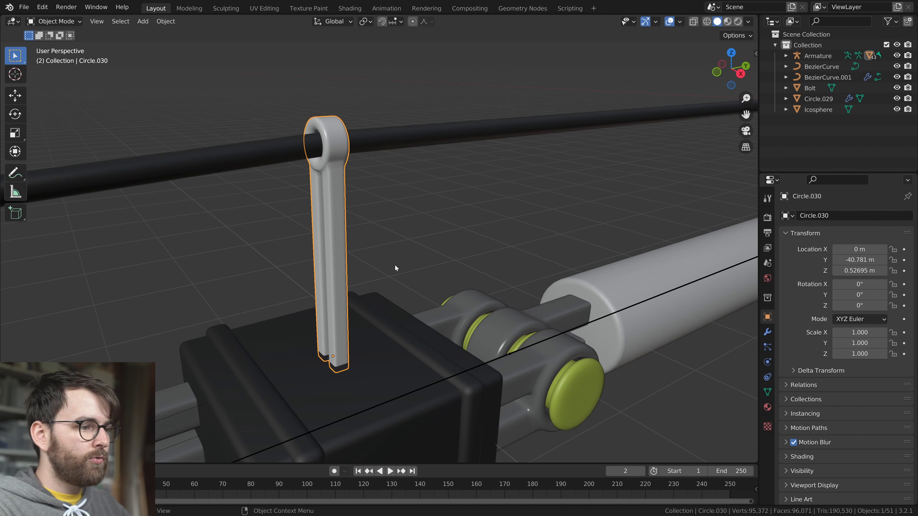
In the leg cable's Edit Mode, hook the control point at the post nearest the foot to that selected post
key("Tab")
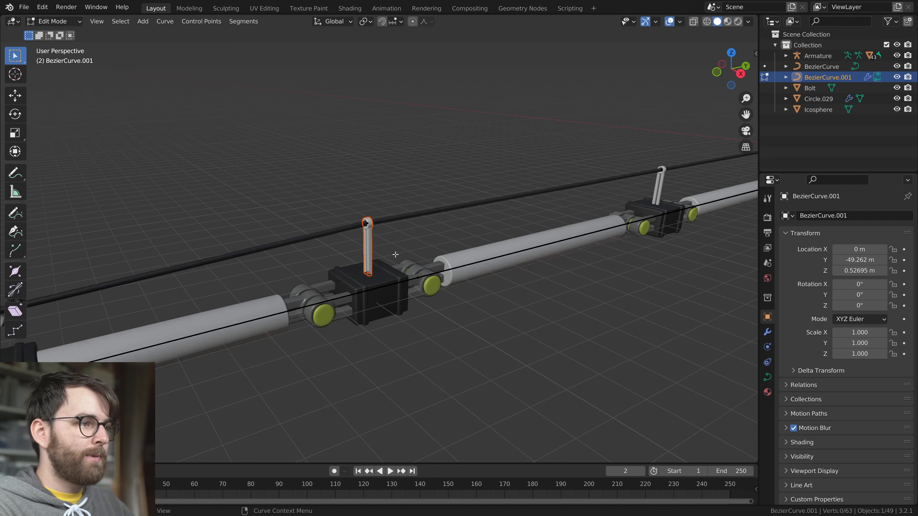
key("ctrl+h")
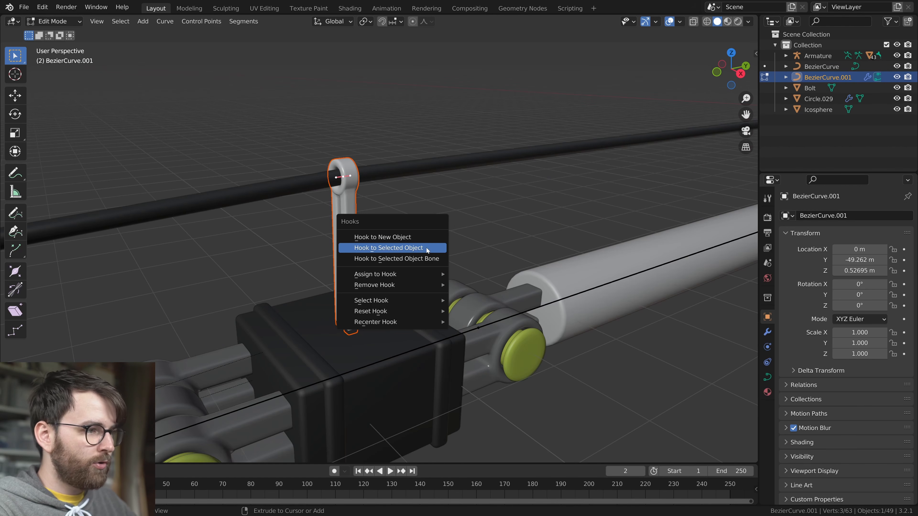
left_click(408, 248)
key("Tab")
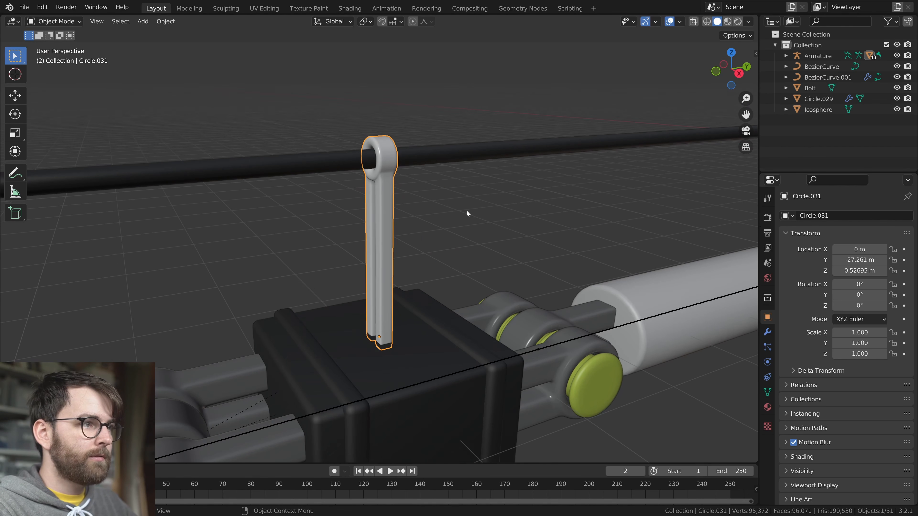
Hook the cable's control point at the leg's middle post to the selected middle post
left_click(436, 153, "shift")
key("Tab")
key("ctrl+h")
left_click(475, 233)
key("Tab")
Hook the cable's control point at the post on the body-side joint block to that post
scroll(614, 246, "down", 5)
middle_click_drag(616, 245, 466, 235, "shift")
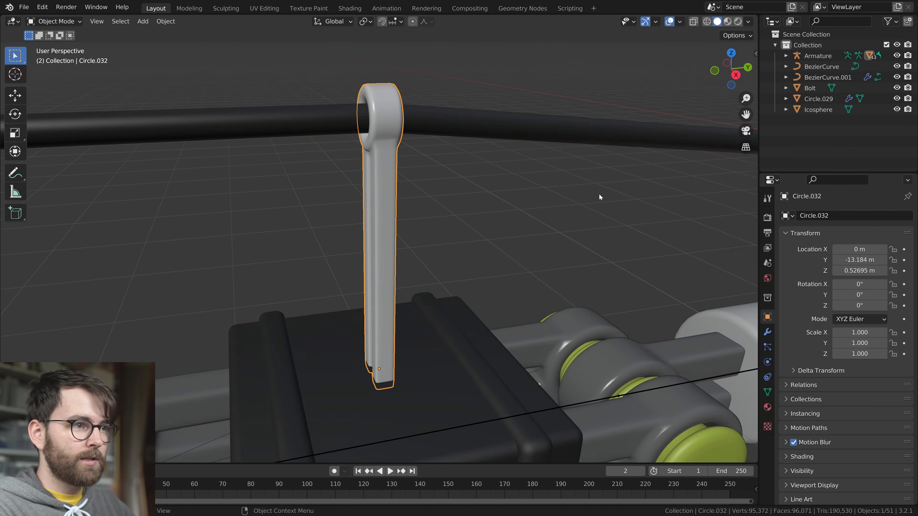
scroll(599, 194, "down", 4)
key("Tab")
key("ctrl+h")
left_click(434, 203)
key("Tab")
Hook the cable's body-end knot to the post on the base block, leave Edit Mode, and save the file
middle_click_drag(585, 244, 240, 250, "shift")
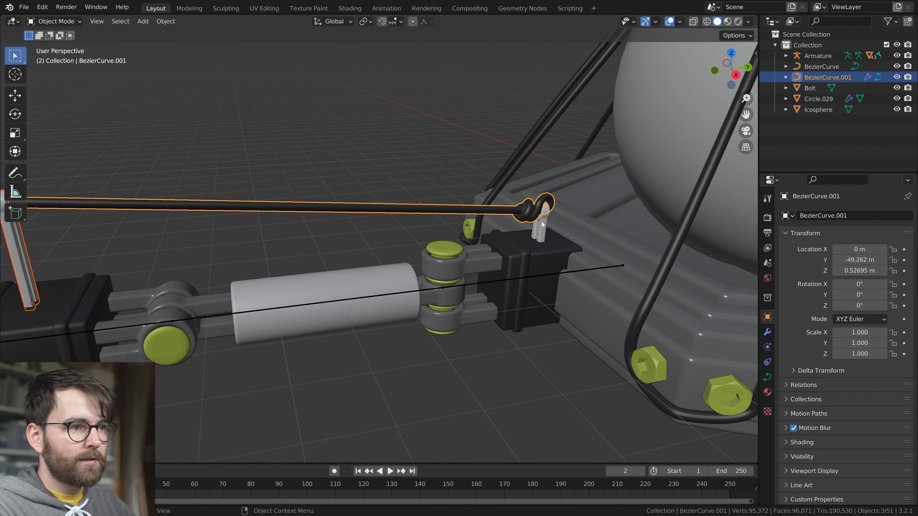
left_click(542, 221)
left_click(513, 209, "shift")
key("Tab")
key("ctrl+h")
left_click(582, 252)
key("Tab")
scroll(536, 258, "down", 5)
key("ctrl+s")
Enter Pose Mode on the armature and test the hooked cable by moving the foot's control bone to bend the leg
scroll(524, 268, "down", 2)
middle_click_drag(334, 271, 593, 230, "shift")
scroll(593, 230, "down", 1)
left_click(470, 228)
key("ctrl+Tab")
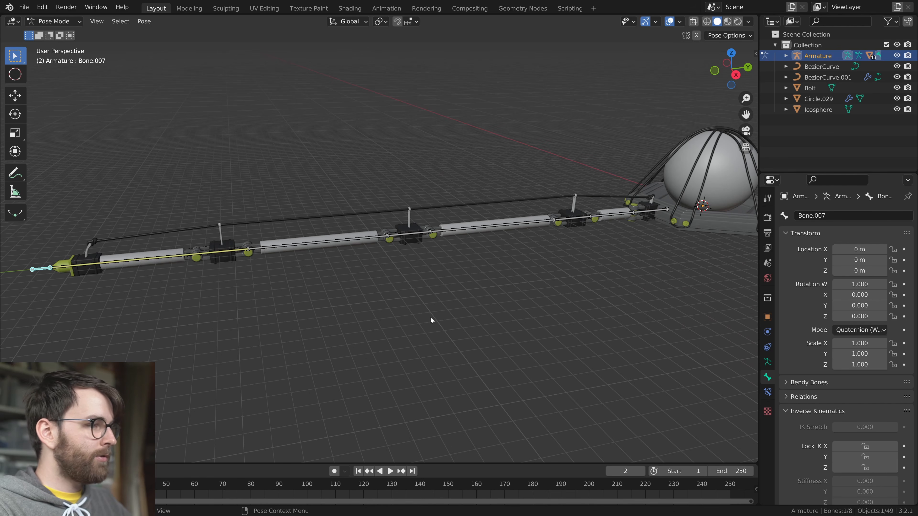
scroll(431, 317, "down", 2)
middle_click_drag(466, 315, 472, 299, "shift")
scroll(473, 299, "up", 1)
middle_click_drag(284, 270, 268, 267)
middle_click_drag(375, 258, 339, 248, "shift")
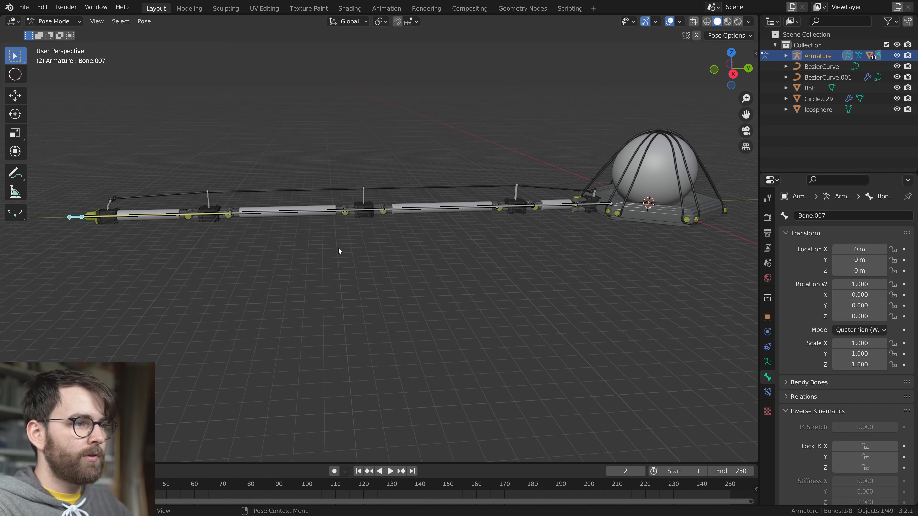
key("g")
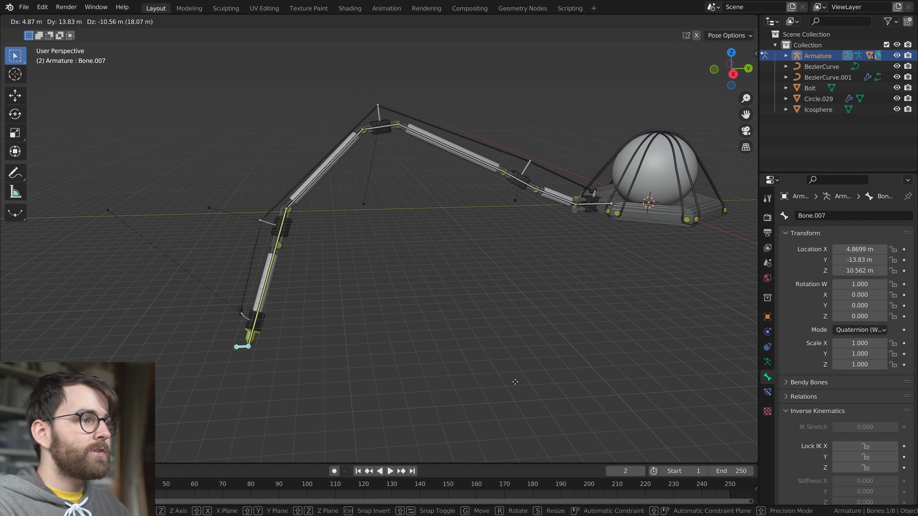
left_click(432, 301)
Try moving the foot's control bone once more and clear its location to straighten the leg
scroll(432, 301, "up", 5)
key("g")
scroll(432, 303, "down", 8)
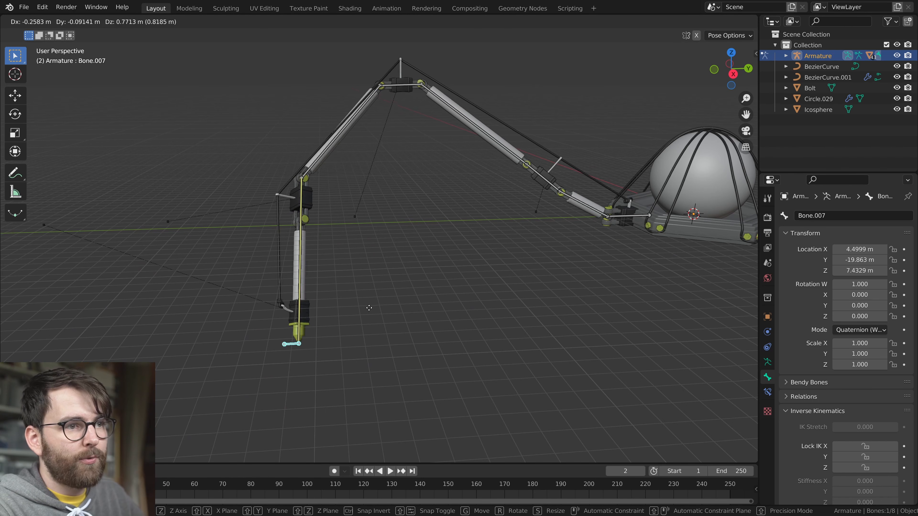
right_click(383, 305)
key("alt+g")
scroll(363, 239, "up", 3)
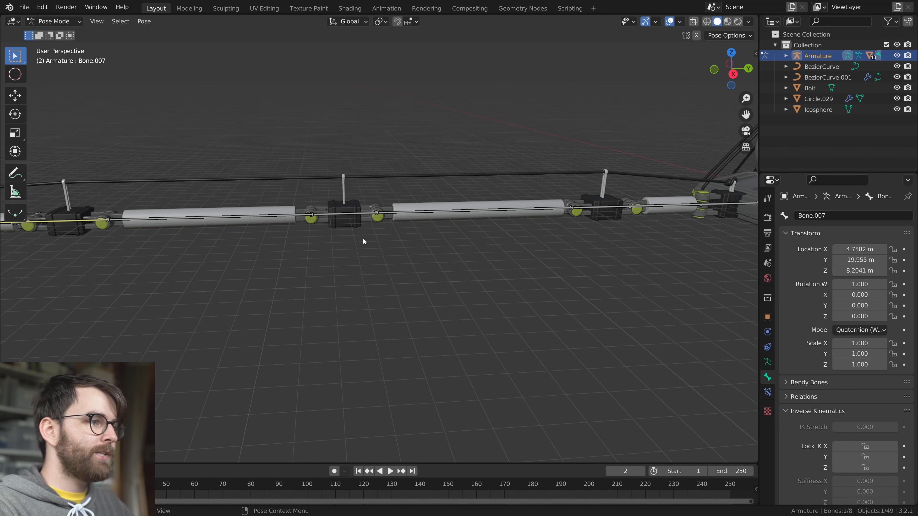
Leave Pose Mode, enter the middle cable post's Edit Mode, and select all the vertices of its ring using X-Ray
left_click(334, 173)
key("ctrl+Tab")
left_click(336, 174)
scroll(336, 169, "up", 3)
middle_click_drag(411, 214, 450, 219)
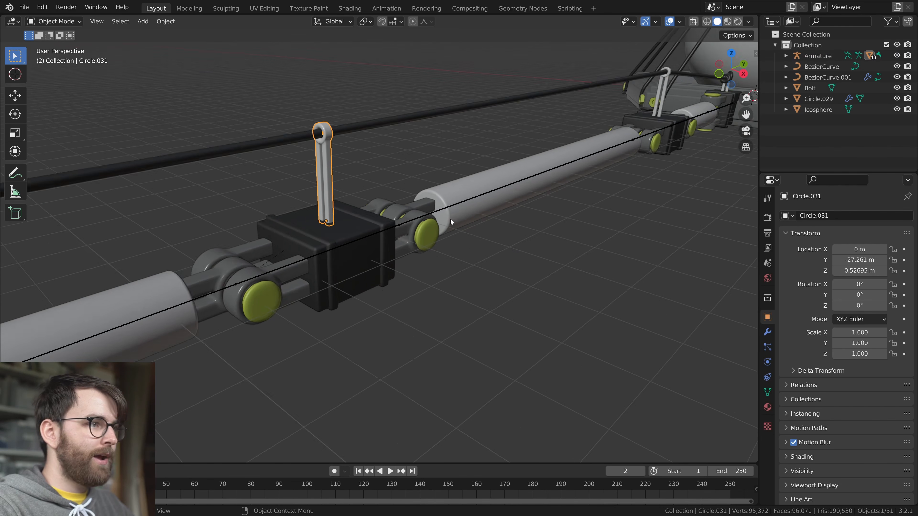
scroll(376, 179, "up", 2)
middle_click_drag(376, 179, 460, 237, "shift")
key("Tab")
key("alt+z")
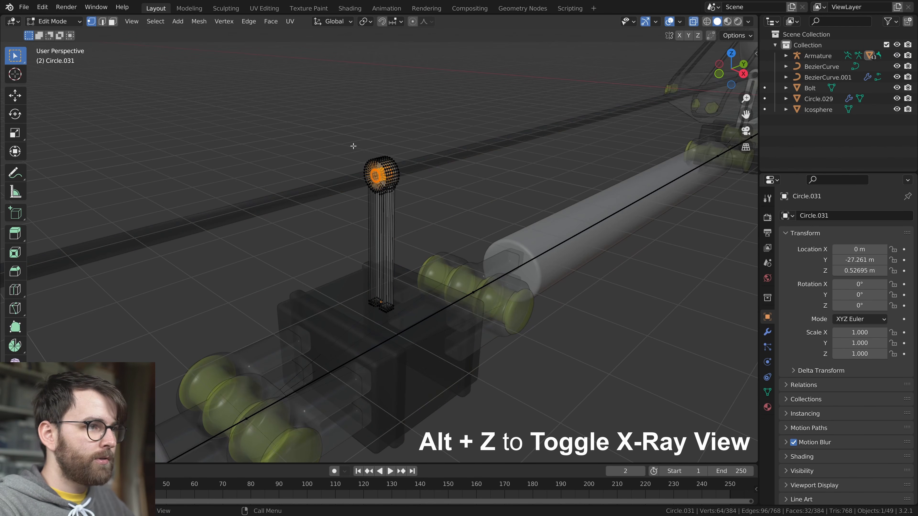
left_click_drag(325, 128, 460, 219)
key("alt+z")
Raise the middle post's ring about 1 m along Z and leave Edit Mode
mouse_move(478, 275)
middle_mouse_down()
mouse_move(445, 260)
mouse_move(465, 284)
middle_mouse_up()
scroll(445, 260, "down", 3)
scroll(426, 288, "down", 4)
scroll(425, 287, "up", 4)
key("g")
key("z")
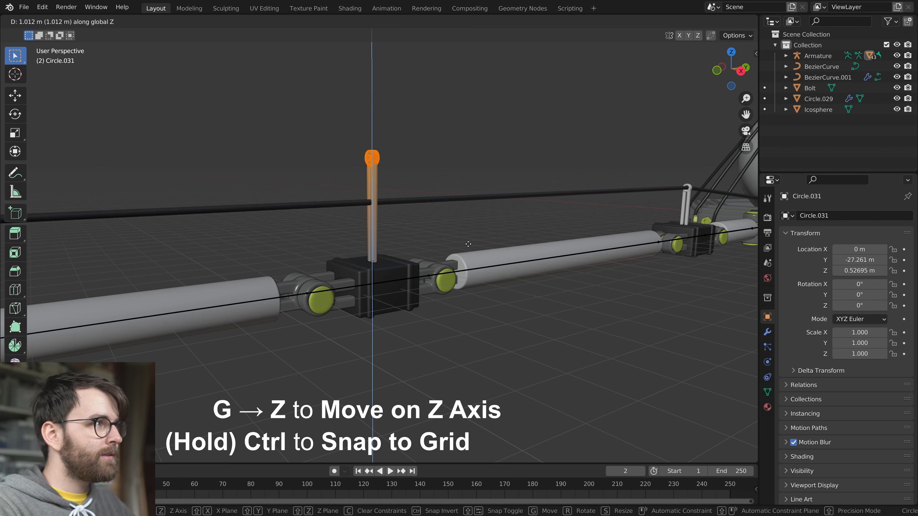
left_click(468, 244)
scroll(369, 227, "up", 4)
key("Tab")
Raise the cable's control point at the middle post along Z into the ring
left_click(404, 152)
middle_click_drag(407, 177, 401, 249, "shift")
key("Tab")
left_click_drag(332, 191, 424, 265)
key("g")
key("z")
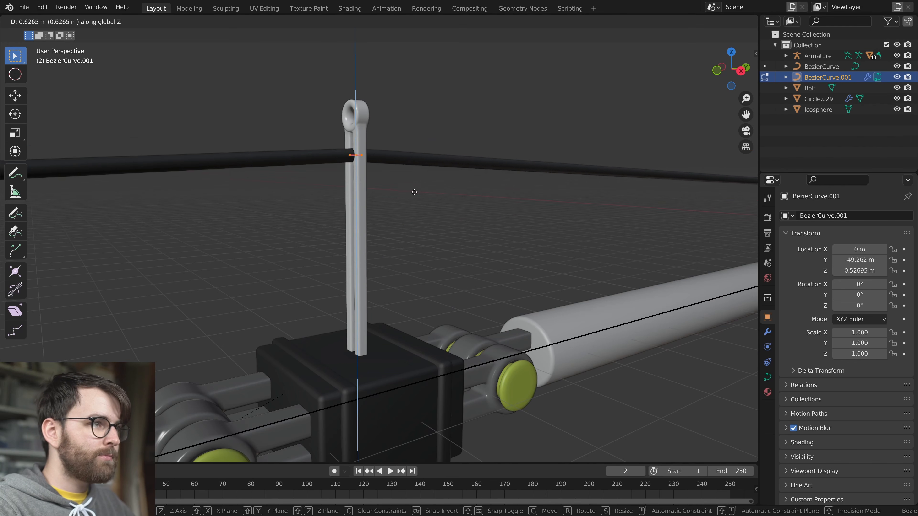
key("Tab")
Enter Pose Mode on the armature and move the foot's control bone toward the body to bend the leg
scroll(458, 278, "down", 8)
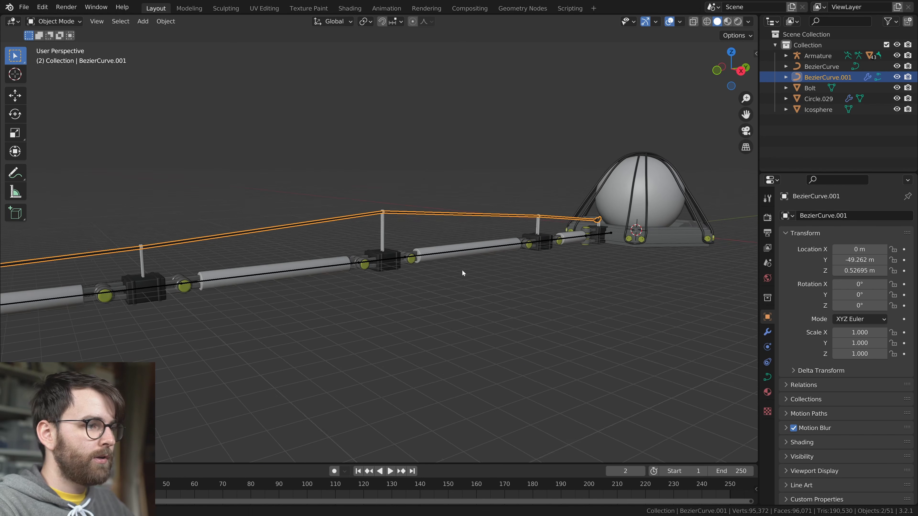
left_click(168, 250)
key("ctrl+Tab")
key("g")
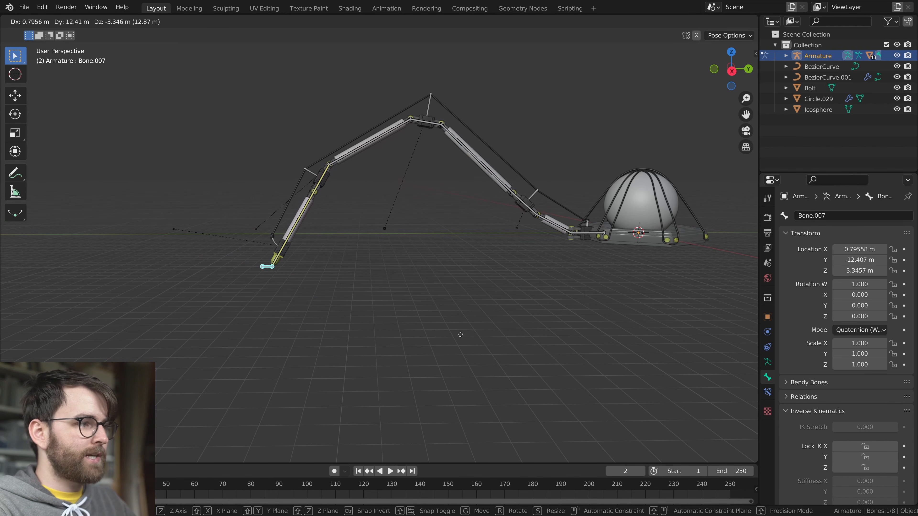
left_click(577, 424)
Try moving the foot's control bone further from a closer view of the bent leg
scroll(593, 275, "up", 2)
middle_click_drag(592, 267, 604, 314, "shift")
scroll(403, 335, "up", 4)
key("g")
right_click(488, 314)
middle_click_drag(488, 315, 553, 258)
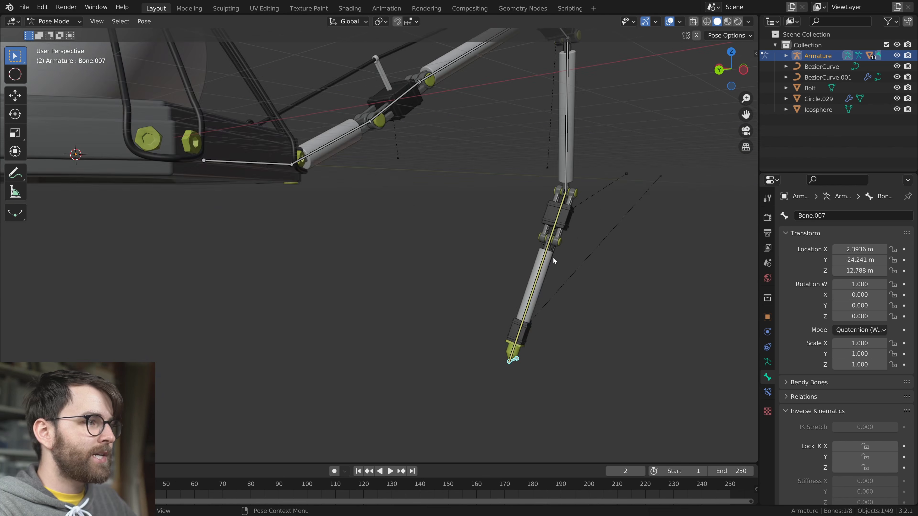
Select the short tube's bone next to the base block and try rotating it about Z
scroll(553, 257, "up", 3)
middle_click_drag(445, 208, 453, 312)
middle_click_drag(217, 181, 432, 327, "shift")
key("g")
right_click(227, 266)
key("r")
key("z")
Lock inverse kinematics on the X and Y axes for the short tube's bone next to the base
middle_click_drag(290, 210, 756, 393)
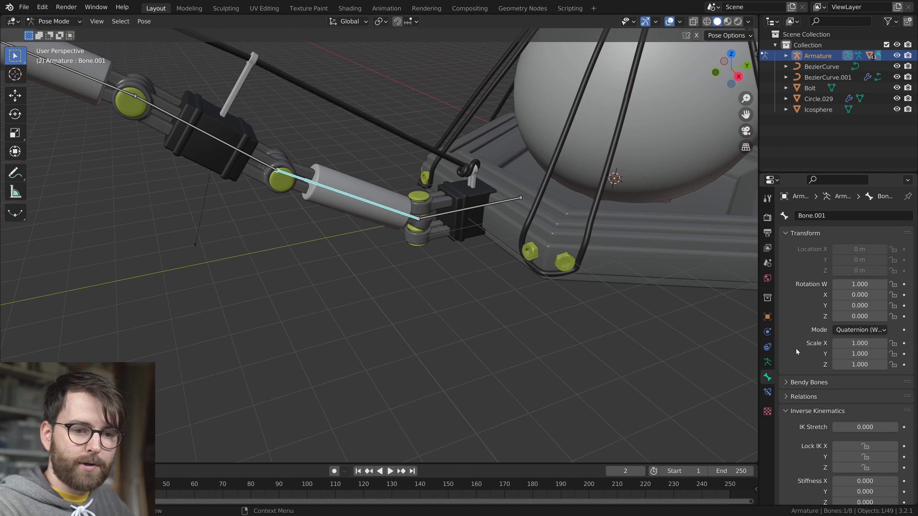
scroll(787, 362, "down", 5)
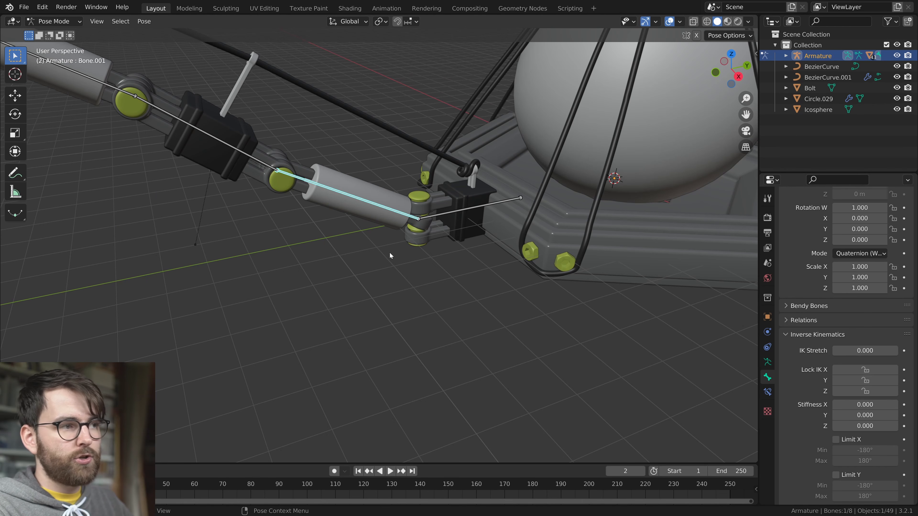
middle_click_drag(396, 257, 602, 310)
middle_click_drag(396, 264, 389, 285)
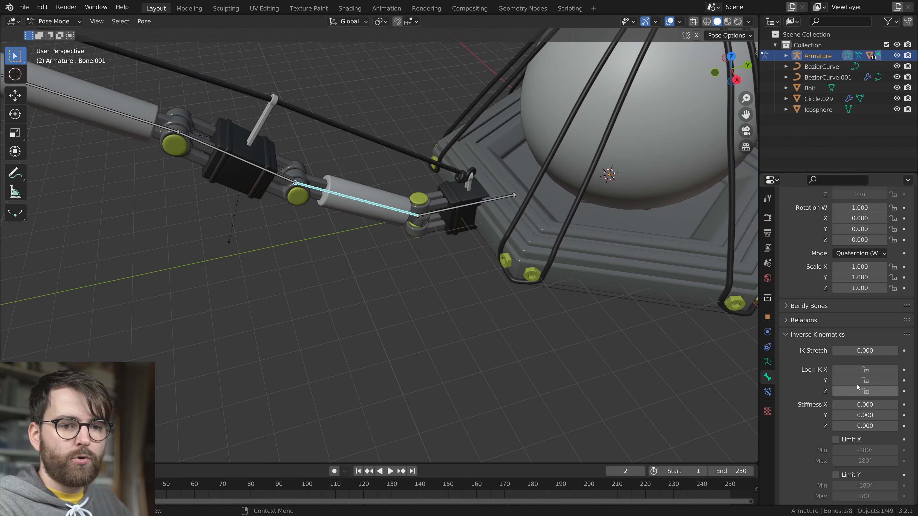
middle_click_drag(715, 344, 749, 334)
left_click(853, 369)
middle_click_drag(325, 260, 429, 289)
left_click(866, 391)
left_click(865, 391)
left_click(866, 380)
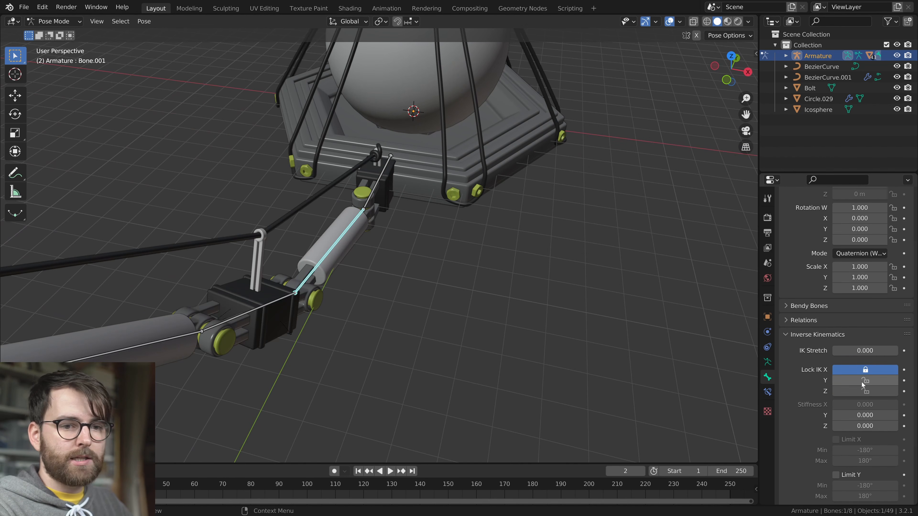
Test the short tube bone's hinge by trying another rotation about Z
middle_click_drag(362, 282, 419, 319)
key("r")
key("z")
right_click(418, 302)
Lock inverse kinematics on Y and Z for the body-side joint block's bone and try rotating it
key("r")
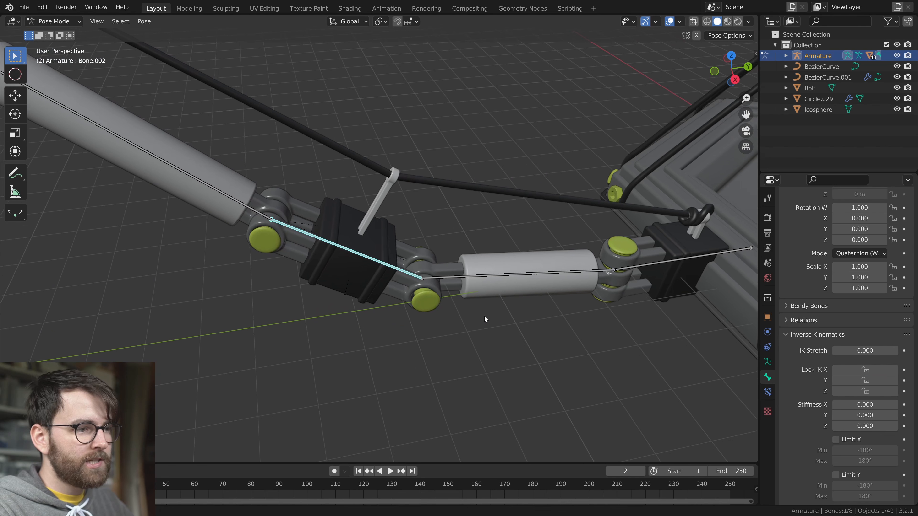
scroll(486, 313, "up", 2)
left_click(853, 382)
middle_click_drag(512, 287, 518, 320)
left_click(862, 394)
scroll(433, 330, "down", 3)
middle_click_drag(432, 331, 441, 304)
key("r")
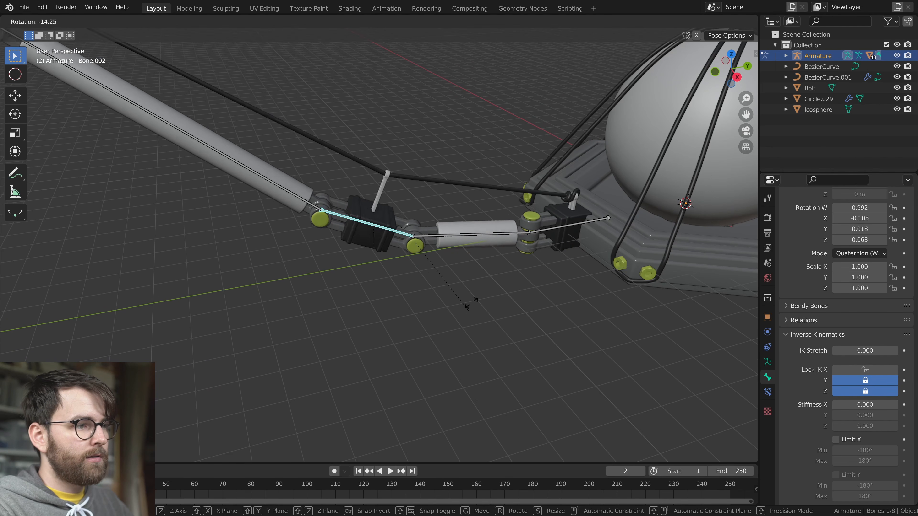
right_click(458, 298)
Lock inverse kinematics on Y and Z for the inner long tube's bone and the top joint block's bone
scroll(430, 288, "down", 2)
middle_click_drag(336, 226, 465, 273, "shift")
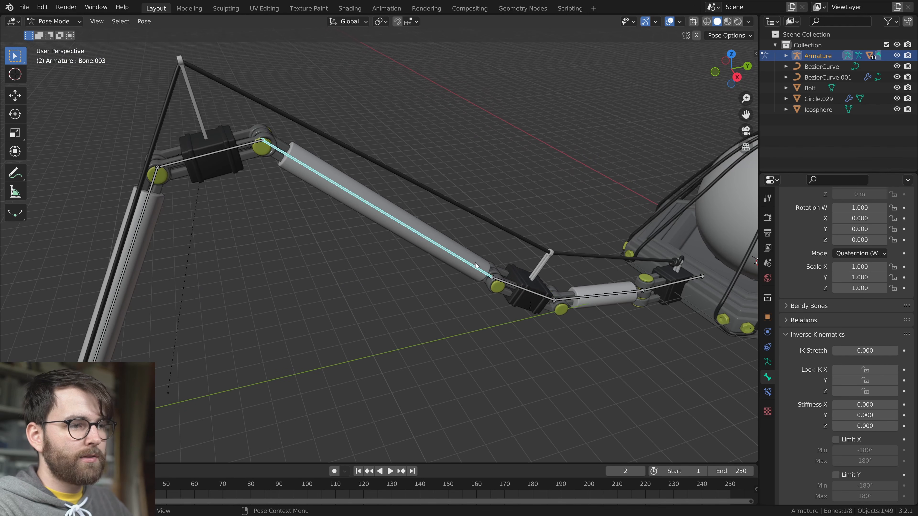
left_click(863, 394)
scroll(321, 291, "down", 1)
middle_click_drag(307, 176, 409, 138, "shift")
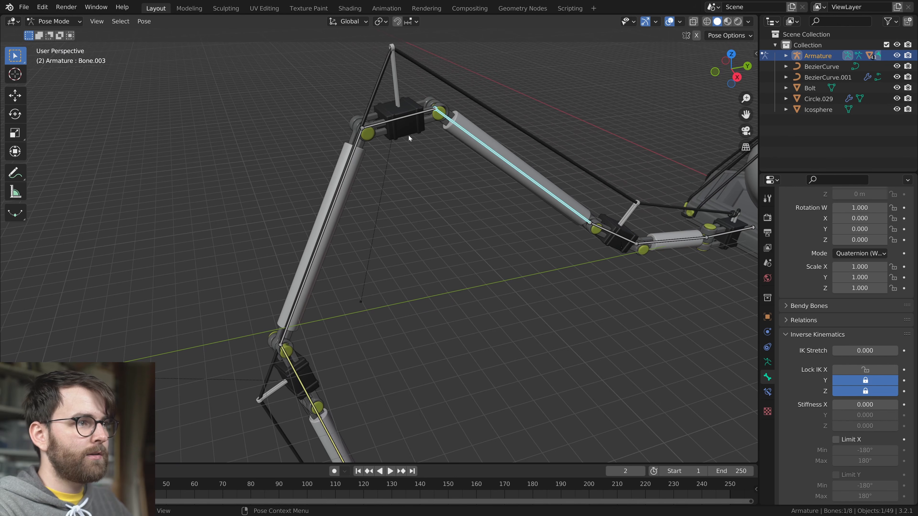
left_click(855, 383)
left_click(854, 391)
Lock inverse kinematics on Y and Z for the outer long tube's bone and the foot segment's bone
middle_click_drag(408, 272, 418, 232, "shift")
left_click(340, 203)
left_click(844, 382)
left_click(844, 391)
scroll(478, 297, "down", 2)
middle_click_drag(477, 297, 464, 219, "shift")
left_click(331, 272)
middle_click_drag(481, 276, 483, 254)
left_click(865, 391)
Move the foot's control bone to test how the axis-locked leg bends
scroll(507, 316, "down", 3)
middle_click_drag(508, 316, 418, 322)
left_click(377, 324)
middle_click_drag(508, 233, 491, 272)
key("g")
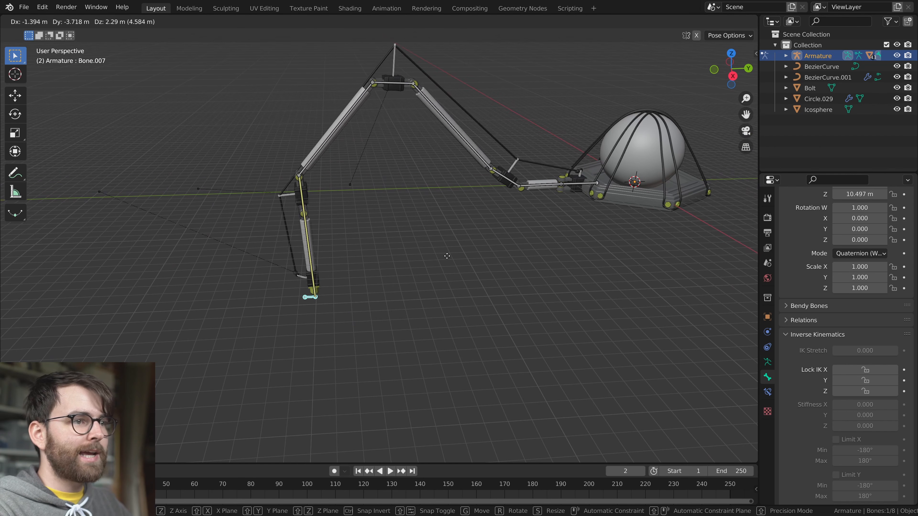
left_click(469, 235)
Try moving the foot's control bone sideways while viewing the leg from above
middle_click_drag(470, 232, 567, 318)
key("g")
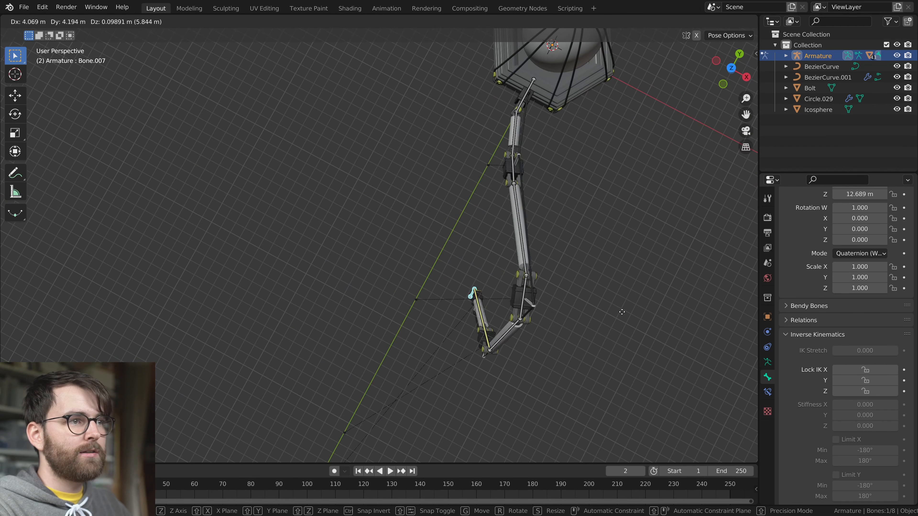
right_click(520, 269)
scroll(520, 268, "up", 3)
middle_click_drag(578, 144, 553, 307, "shift")
key("g")
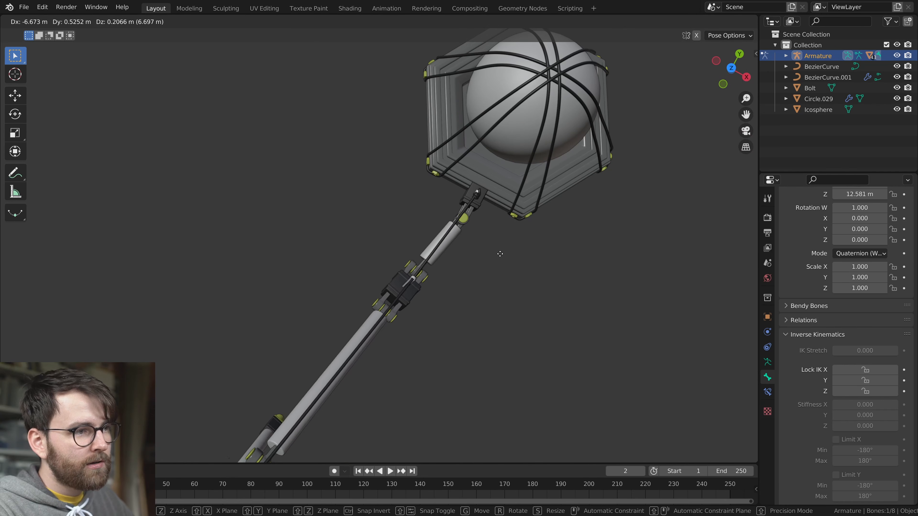
right_click(580, 283)
Try moving the foot's control bone in side views to check the leg's folding
scroll(564, 284, "down", 3)
middle_click_drag(469, 284, 460, 193)
key("g")
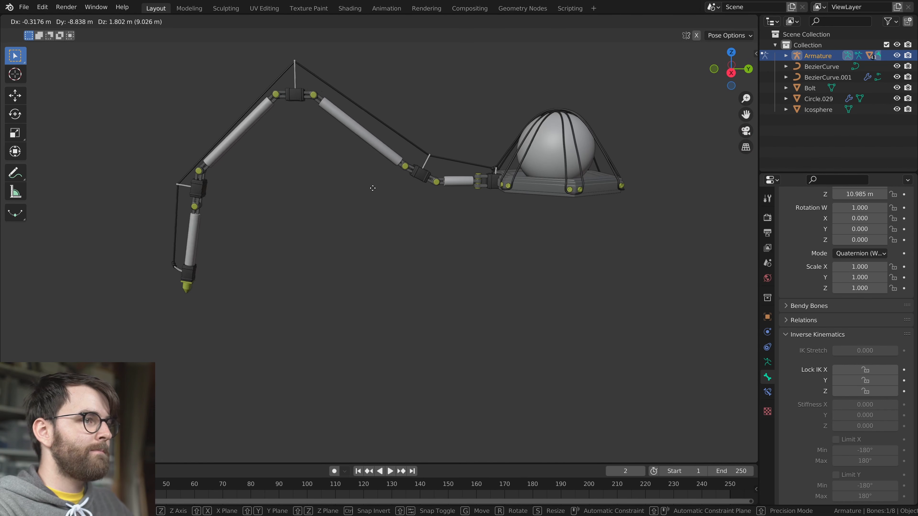
right_click(463, 229)
middle_click_drag(374, 182, 469, 236, "shift")
middle_click_drag(469, 235, 456, 229)
key("g")
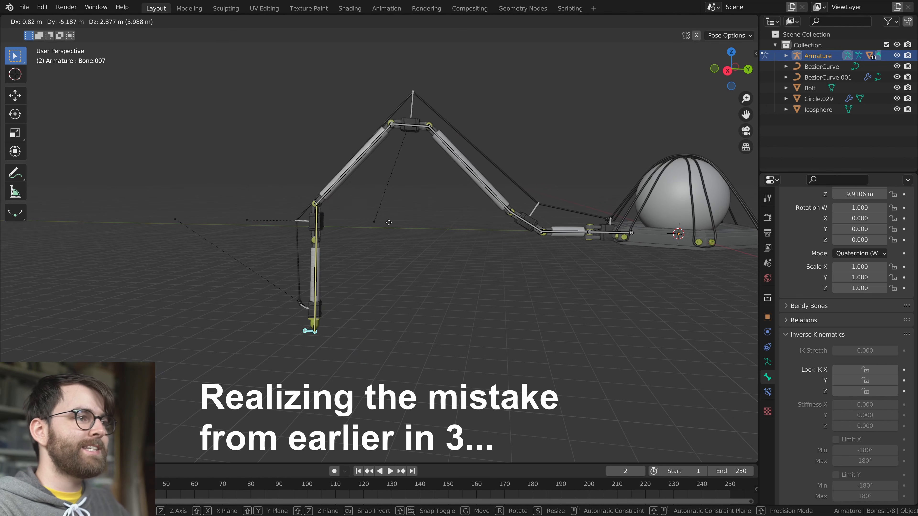
right_click(352, 218)
Move the foot's control bone up and outward to stretch the leg away from the body
middle_click_drag(353, 219, 447, 281)
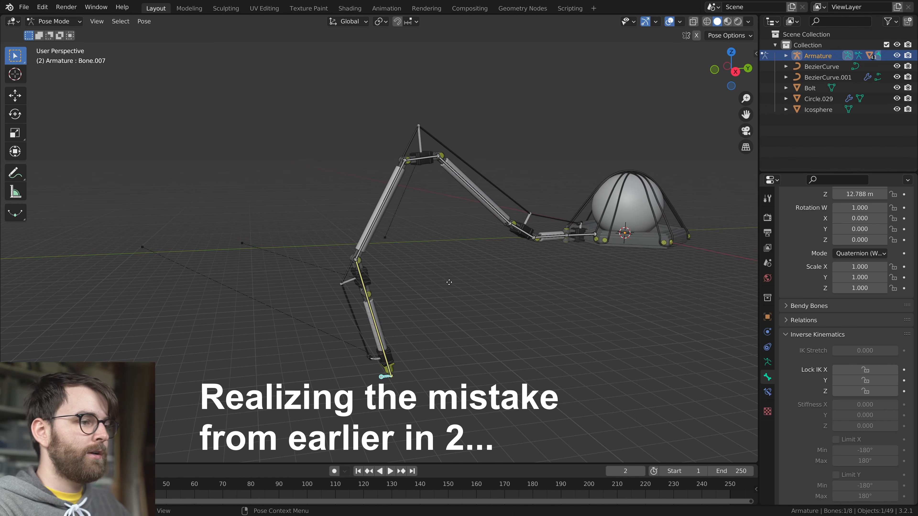
key("g")
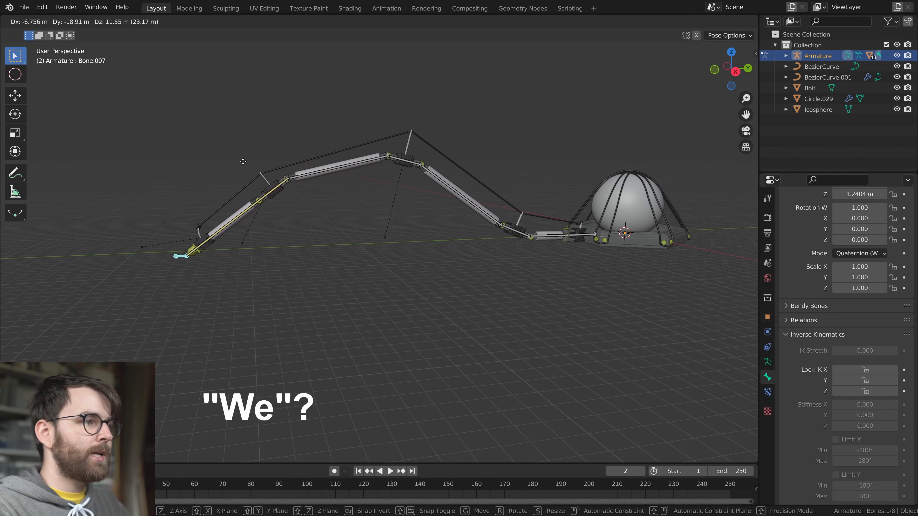
left_click(300, 198)
Inspect the bone spanning the outer joint block and foot segment, and try moving the foot's control bone
scroll(301, 199, "up", 5)
middle_click_drag(301, 198, 326, 246, "shift")
left_click(363, 208)
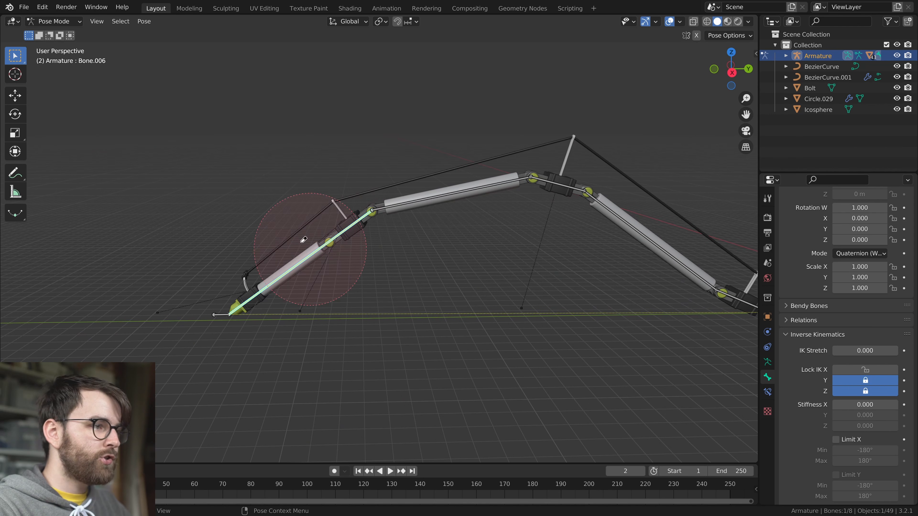
left_click(218, 313)
key("g")
right_click(282, 328)
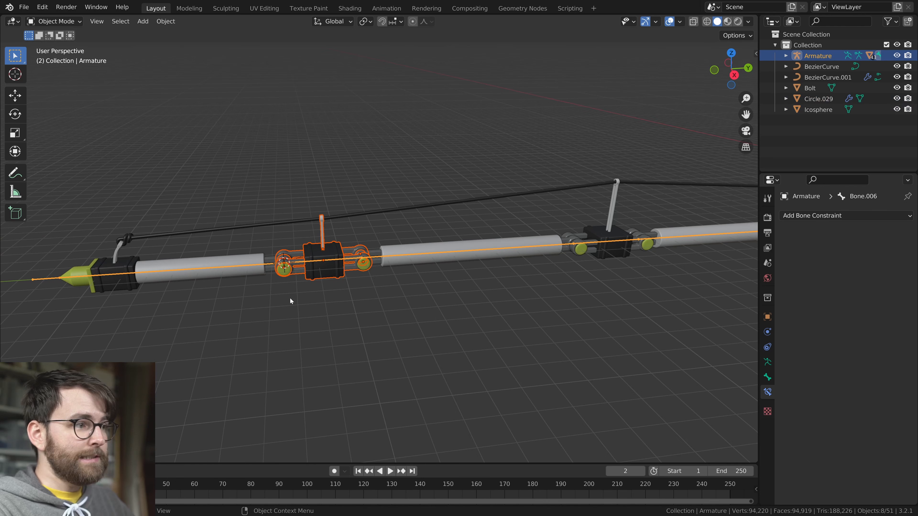
Return the armature to Pose Mode and try moving the foot's control bone with the outer joint block's separate bone
key("ctrl+Tab")
left_click(51, 281)
scroll(291, 313, "down", 4)
middle_click_drag(488, 320, 412, 307, "shift")
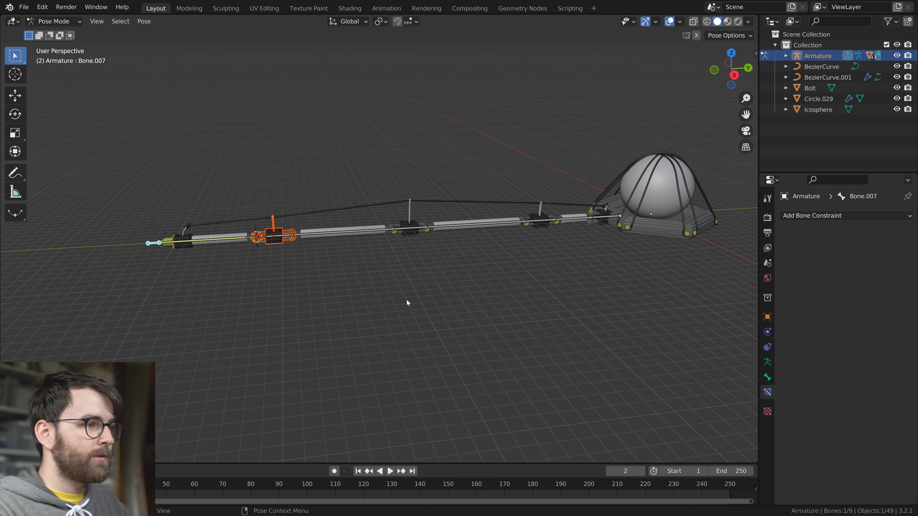
key("g")
right_click(485, 307)
middle_click_drag(459, 289, 449, 275)
key("g")
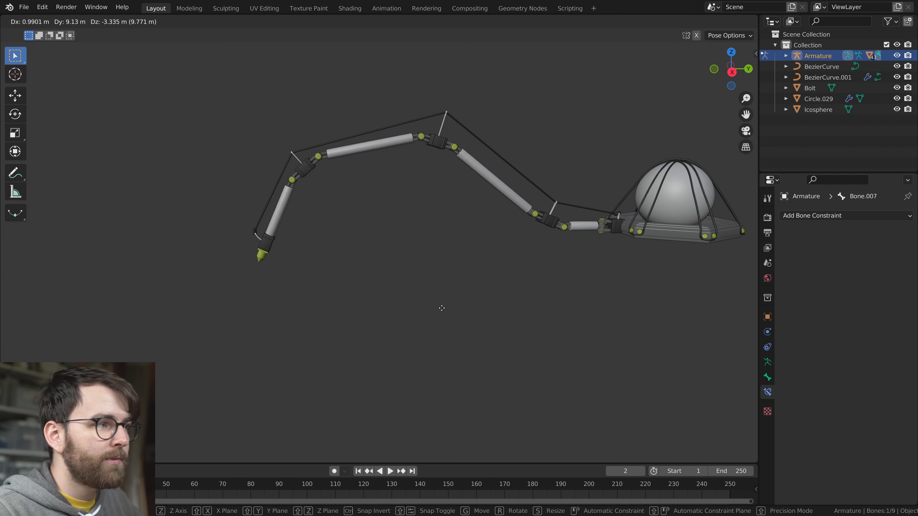
key("Escape")
Pose the leg by moving the foot's control bone inward, reset its location and bend the leg again
key("g")
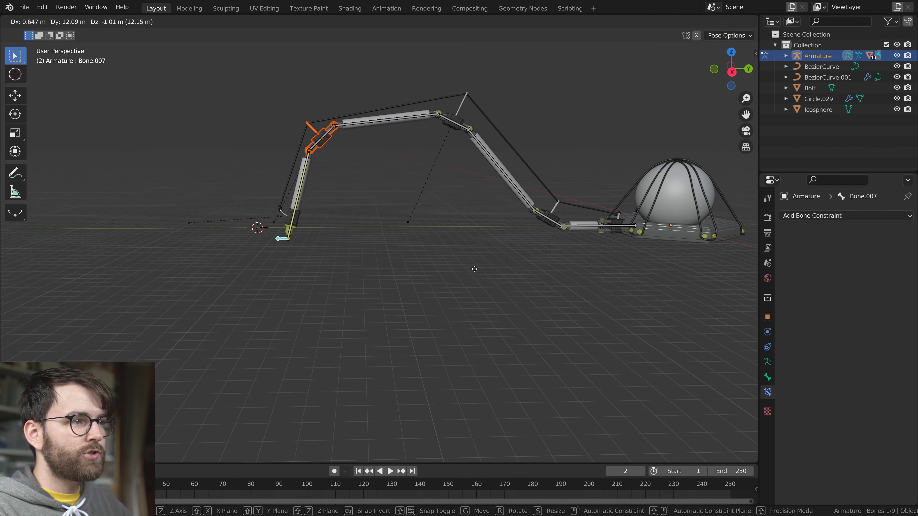
left_click(441, 97)
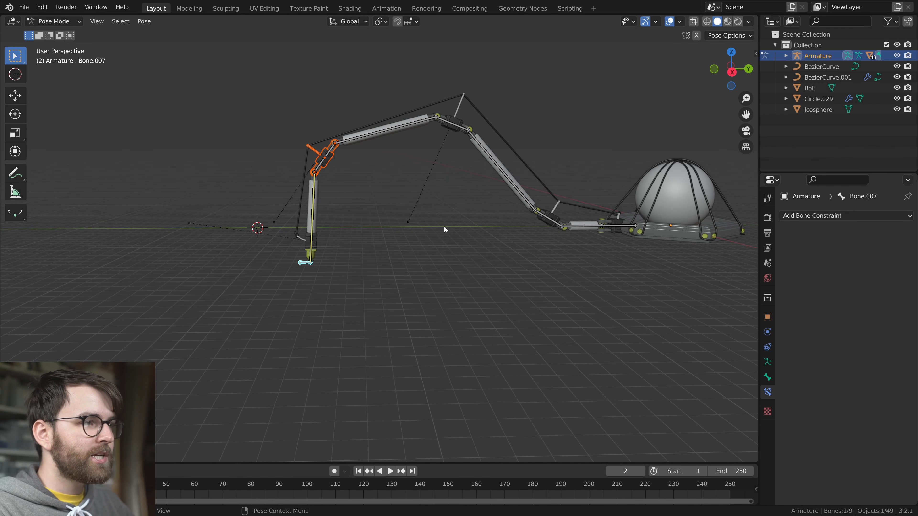
key("alt+g")
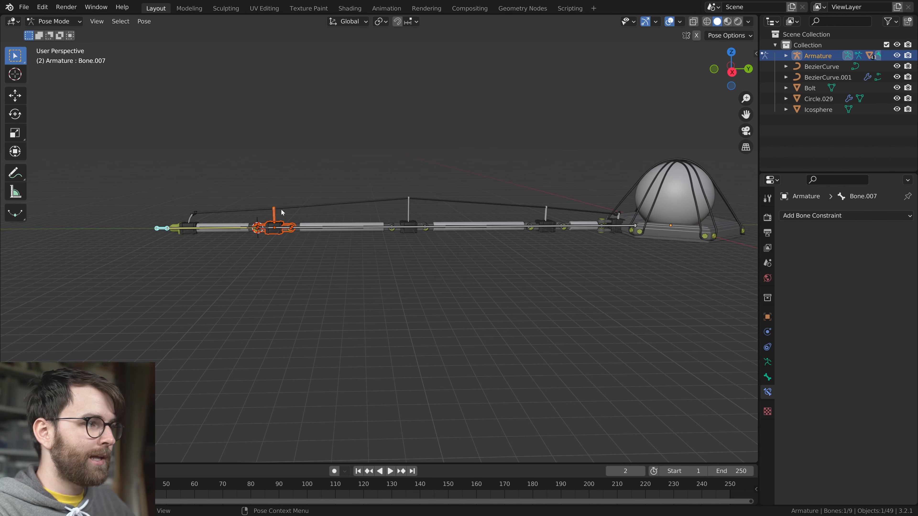
key("g")
left_click(423, 310)
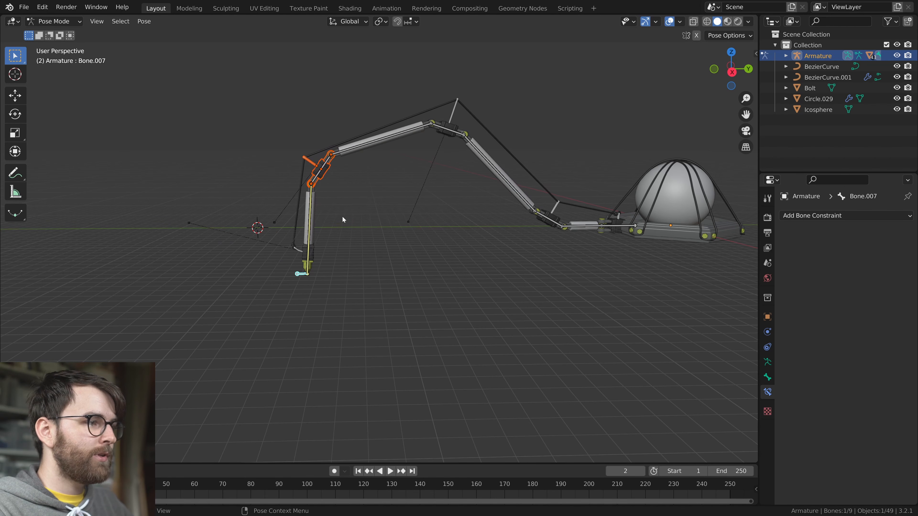
Raise the inverse kinematics X stiffness for the top joint block's bone, and set the outer long tube's bone to 0.255
scroll(448, 152, "up", 2)
middle_click_drag(488, 68, 498, 78)
middle_click_drag(600, 137, 668, 235)
left_click(767, 377)
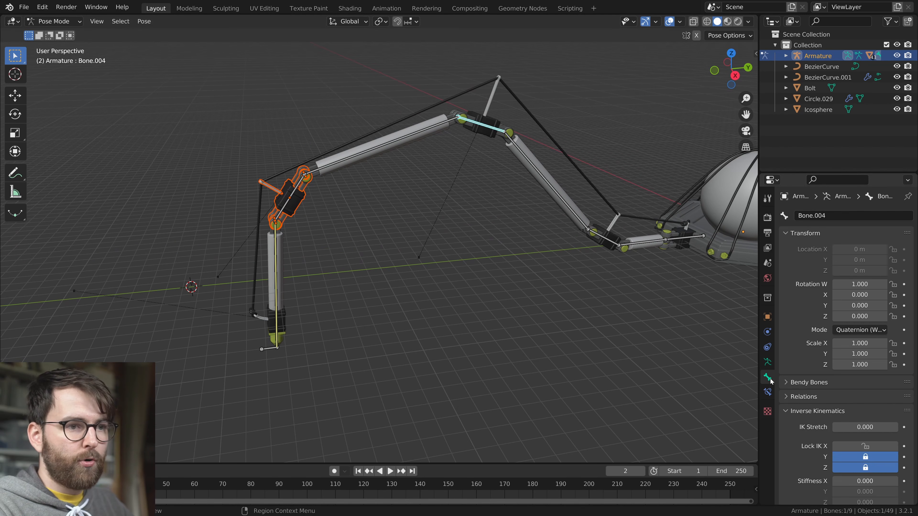
scroll(831, 398, "down", 5)
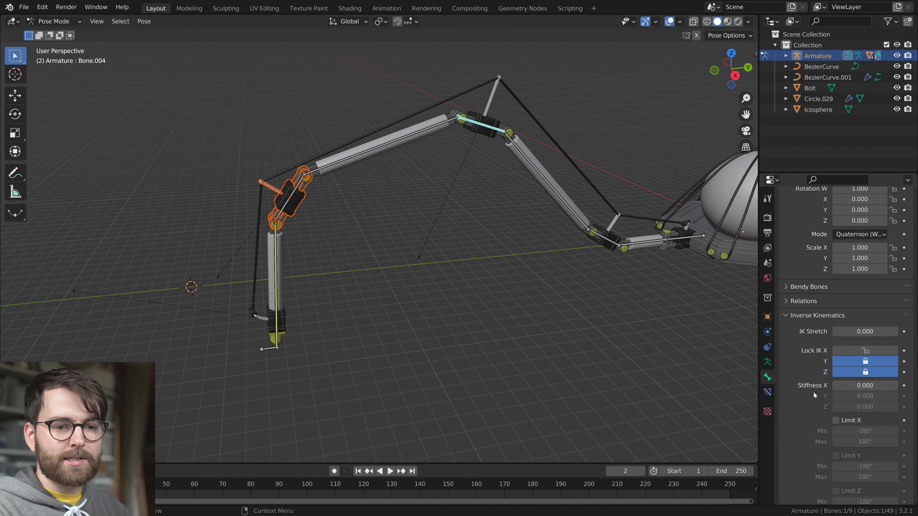
mouse_move(865, 386)
left_mouse_down()
mouse_move(885, 386)
mouse_move(850, 388)
left_mouse_up()
left_click(286, 282)
left_click(416, 136)
Move the foot's control bone to test how the leg bends with the added stiffness
scroll(313, 318, "down", 2)
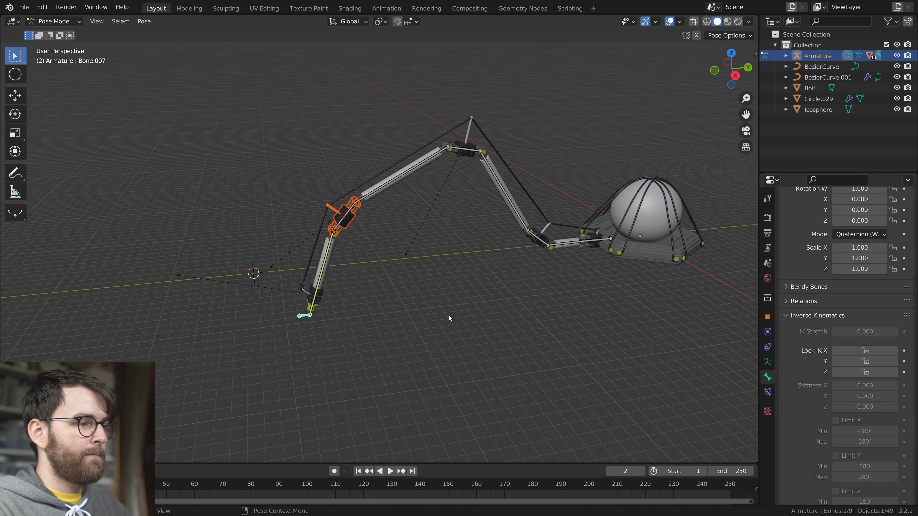
middle_click_drag(450, 321, 430, 307)
key("g")
left_click(499, 345)
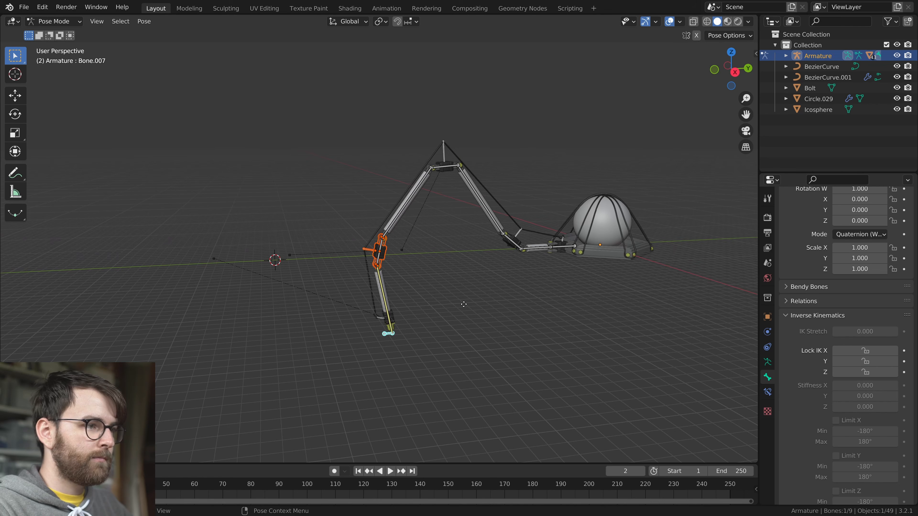
key("g")
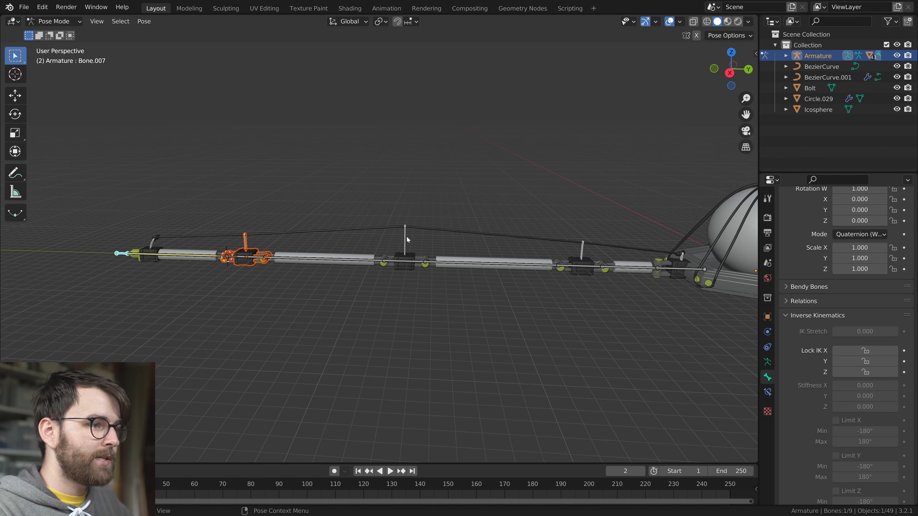
left_click(407, 236)
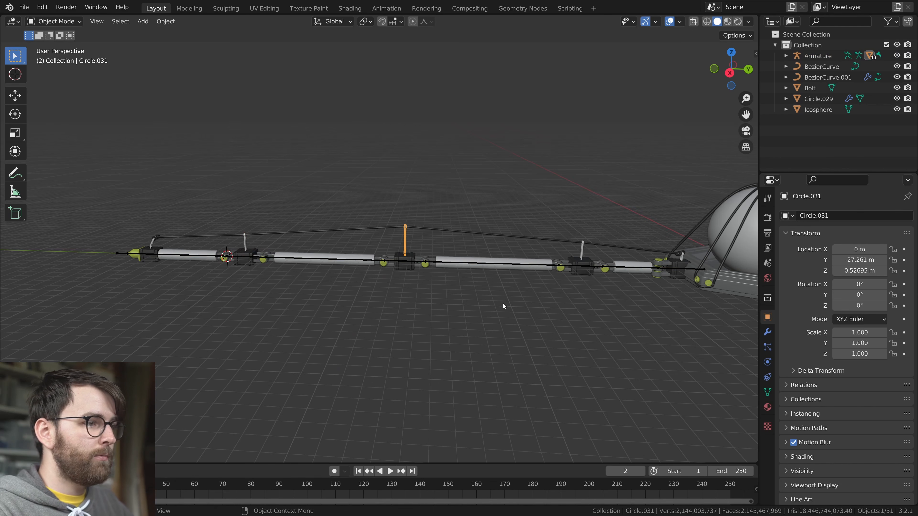
Lengthen the middle joint block's post by raising its top end in Edit Mode
scroll(495, 303, "up", 5)
middle_click_drag(495, 303, 463, 274)
key("ctrl+Tab")
left_click(384, 274)
key("Tab")
middle_click_drag(434, 227, 490, 256)
key("g")
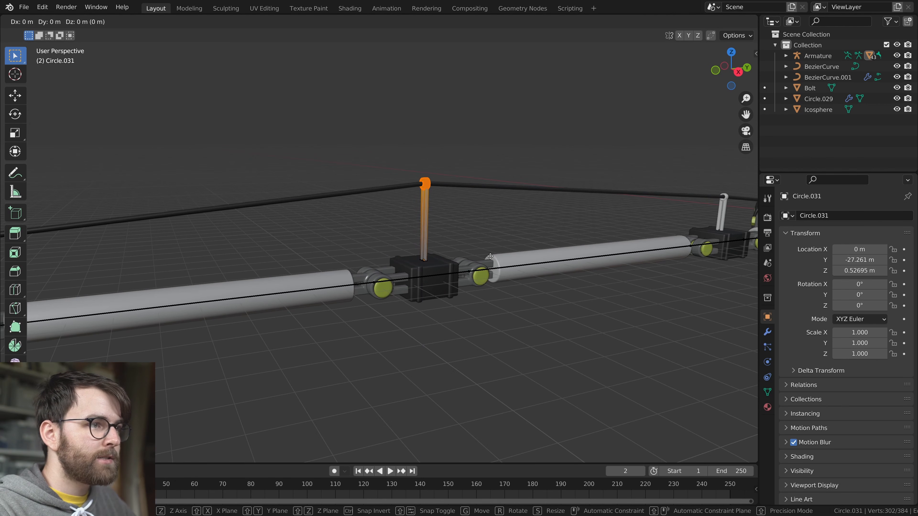
key("Return")
key("Tab")
Raise the cable's control point at the middle post by 1 m along Z to meet the post's top
left_click(441, 183)
key("Tab")
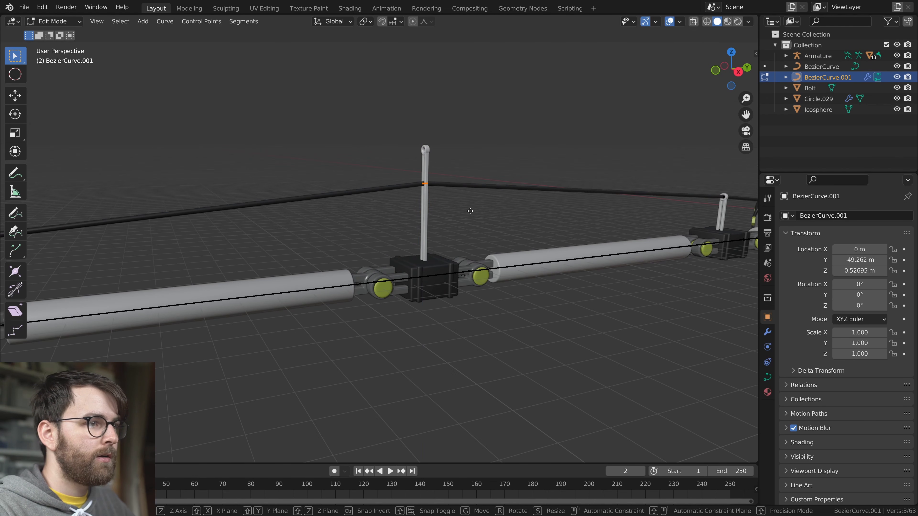
key("z")
key("1")
Bend the leg with the foot's control bone to test the taller middle post, and try further positions
middle_click_drag(448, 298, 392, 292)
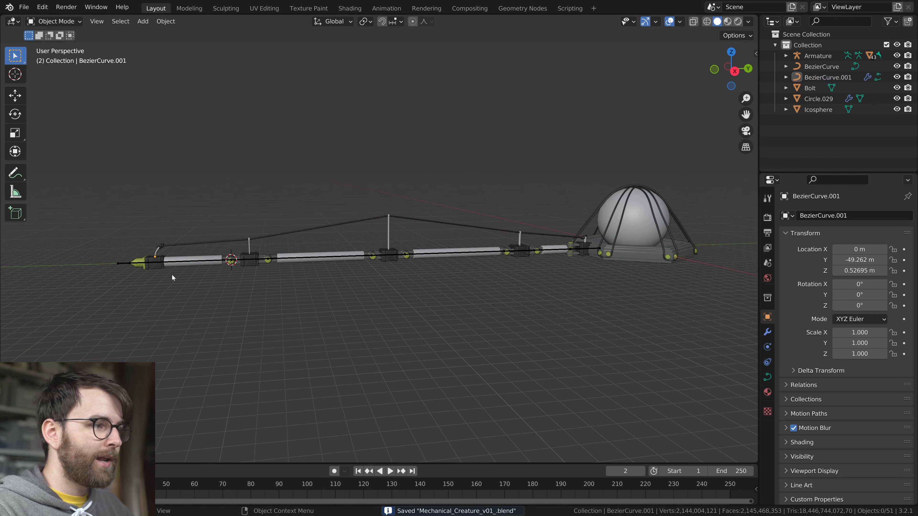
left_click(125, 264)
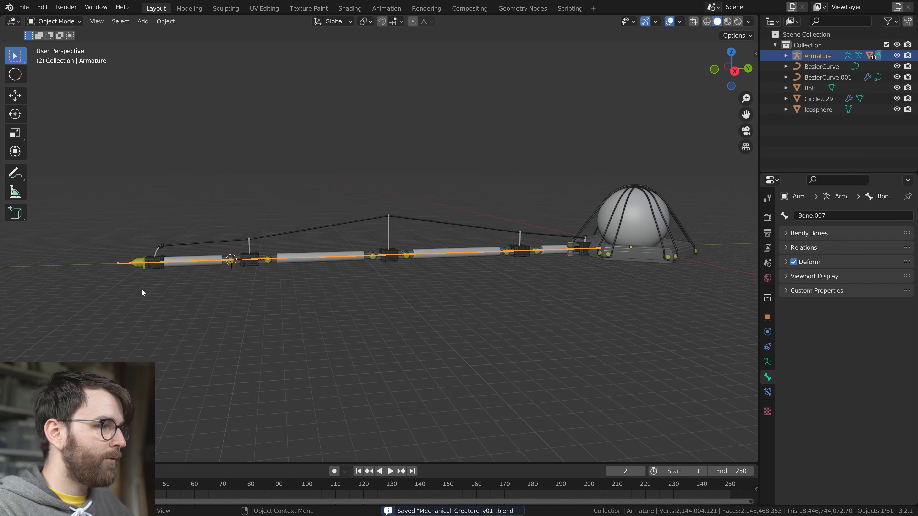
key("ctrl+Tab")
key("g")
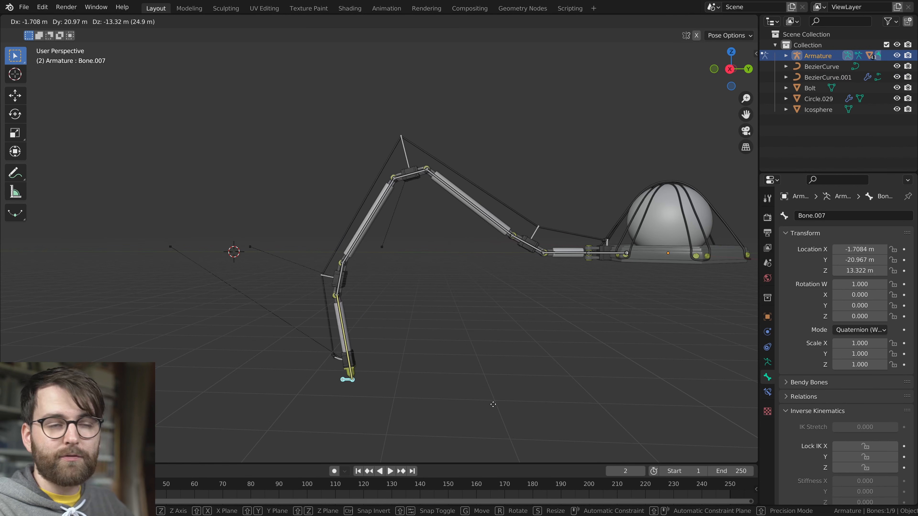
left_click(523, 404)
middle_click_drag(480, 289, 507, 314)
key("g")
right_click(162, 229)
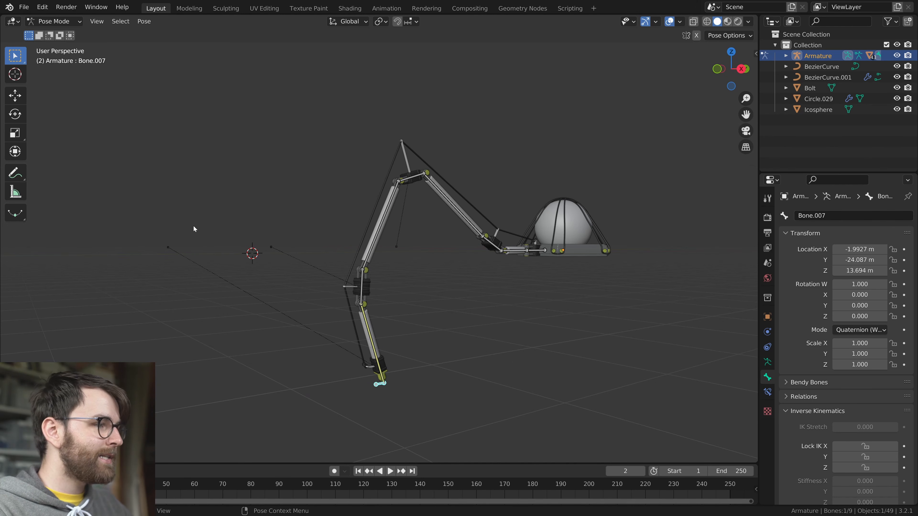
key("g")
right_click(254, 253)
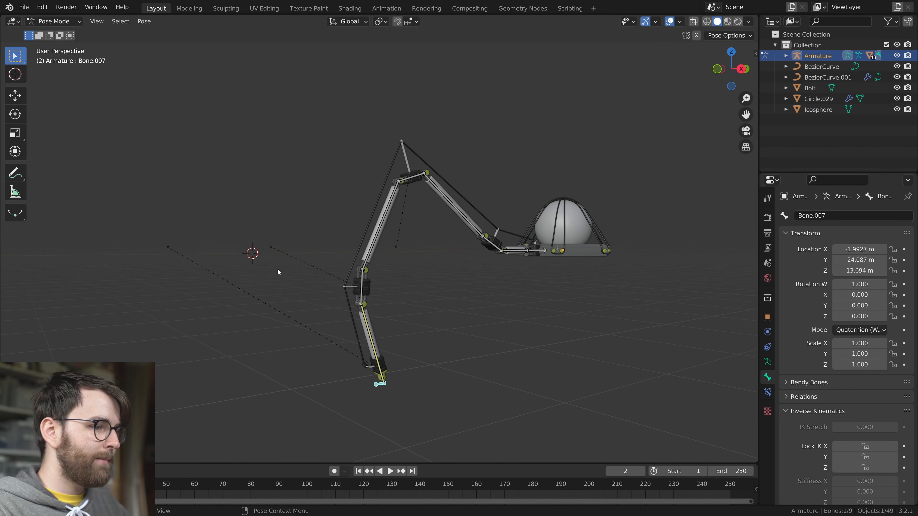
Hide the relationship lines in the viewport overlays
left_click(681, 21)
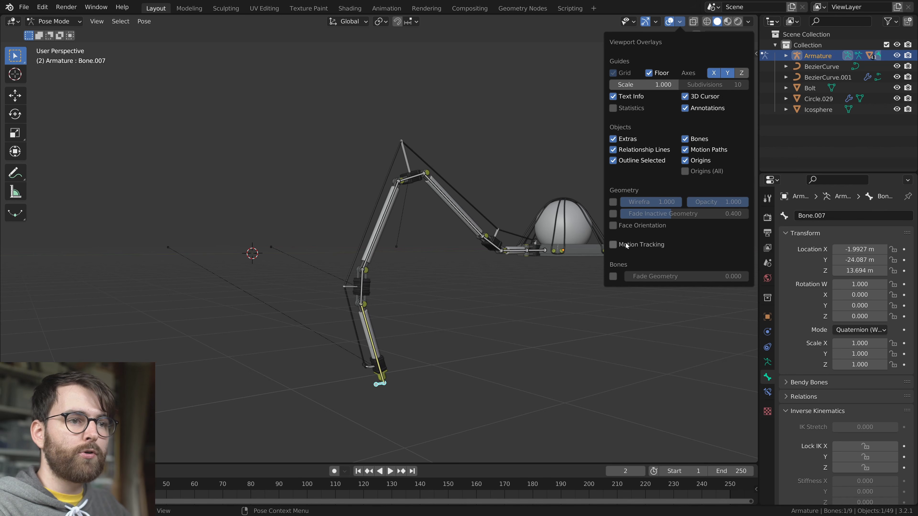
scroll(547, 264, "down", 2)
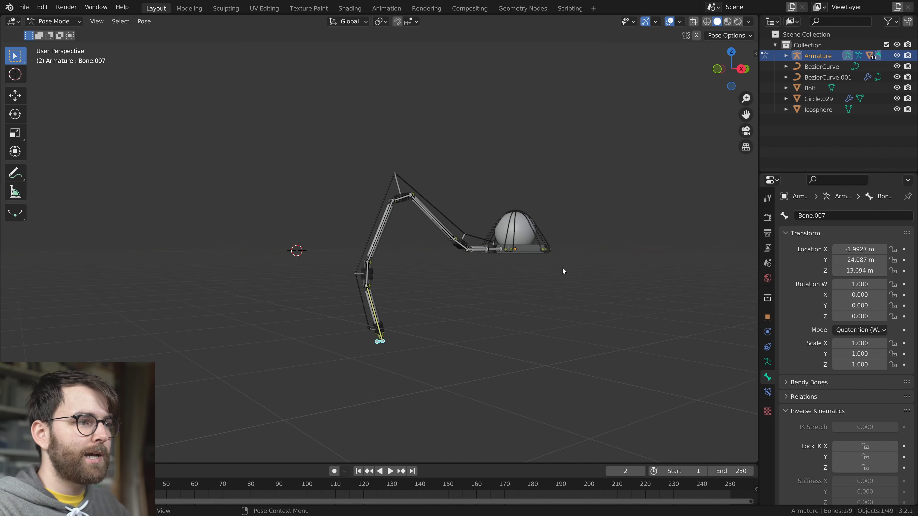
Try moving the foot's control bone from two more viewing angles
middle_click_drag(547, 265, 489, 319)
key("g")
right_click(430, 320)
middle_click_drag(430, 320, 475, 329)
key("g")
right_click(482, 325)
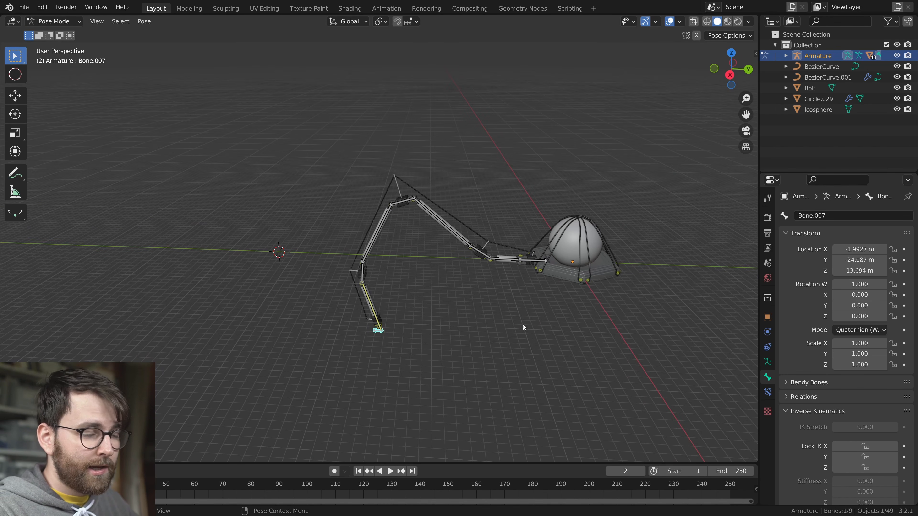
Reset the foot control bone's location and save the file in Object Mode
key("alt+g")
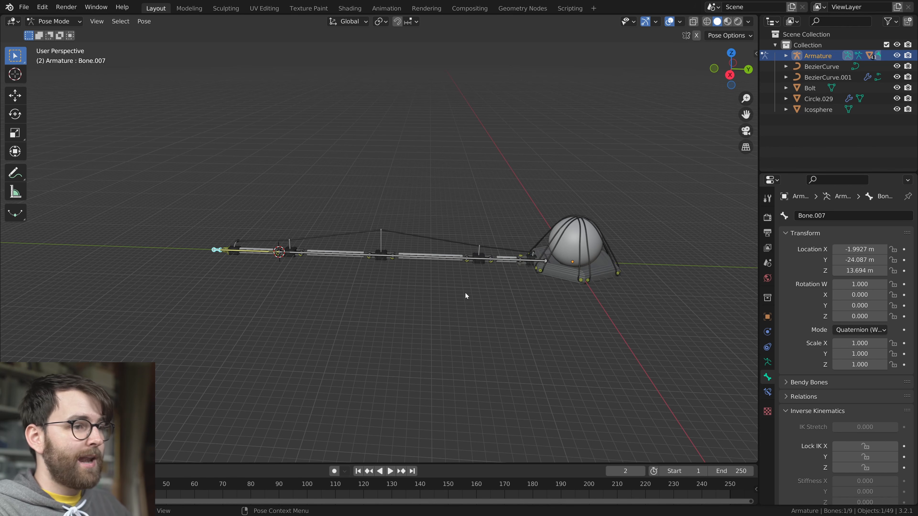
key("ctrl+Tab")
key("ctrl+s")
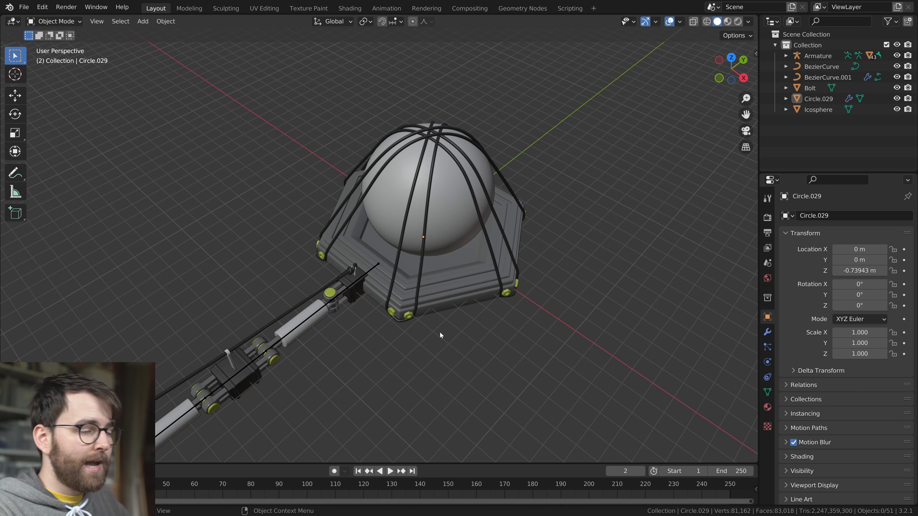
Select all the parts of the whole leg, including its armature, its cable and the pieces next to the base
middle_click_drag(438, 365, 411, 329)
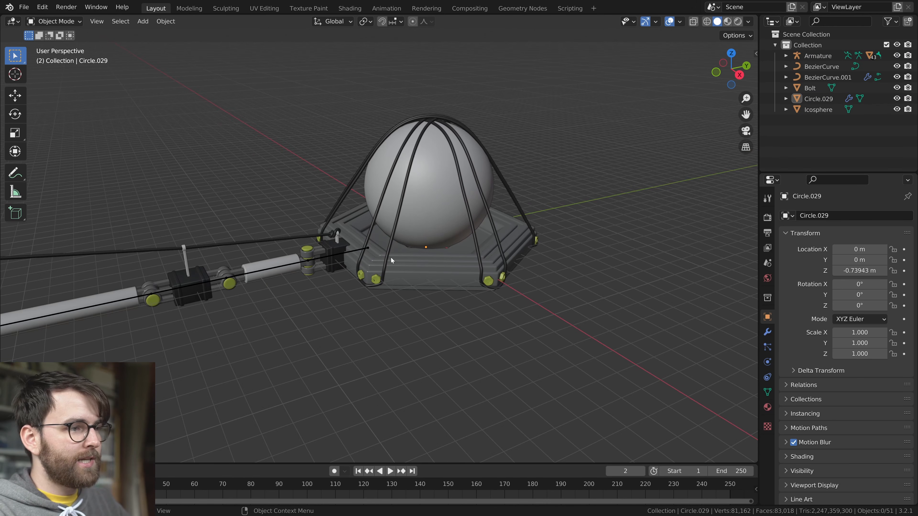
key("alt+a")
middle_click_drag(478, 261, 490, 321)
scroll(491, 322, "down", 3)
left_click_drag(76, 183, 527, 328)
middle_click_drag(480, 317, 456, 301)
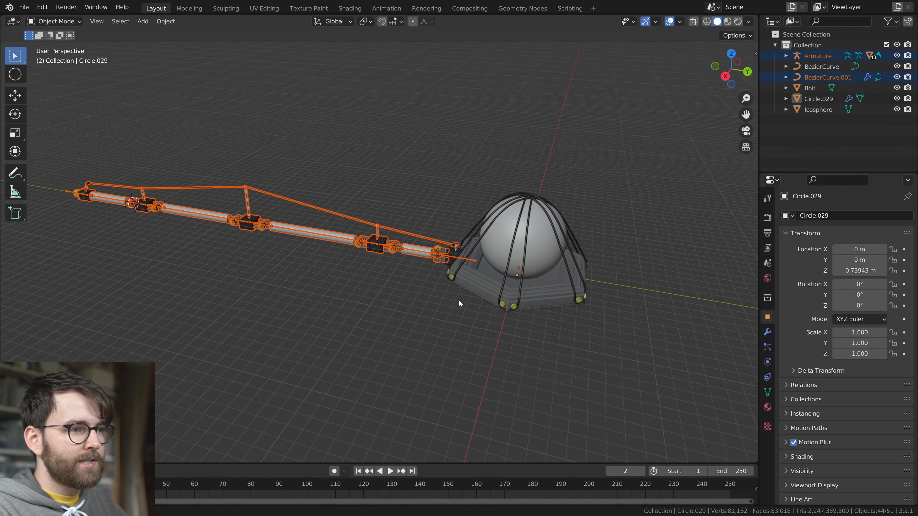
scroll(409, 245, "up", 6)
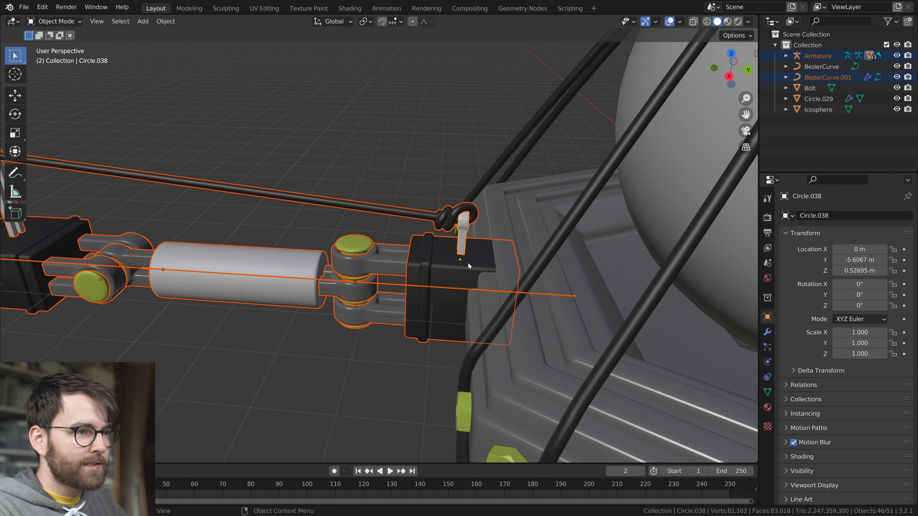
scroll(447, 330, "down", 10)
Reset the 3D cursor to the world origin, set the pivot point to 3D Cursor, and save the file
key("shift+c")
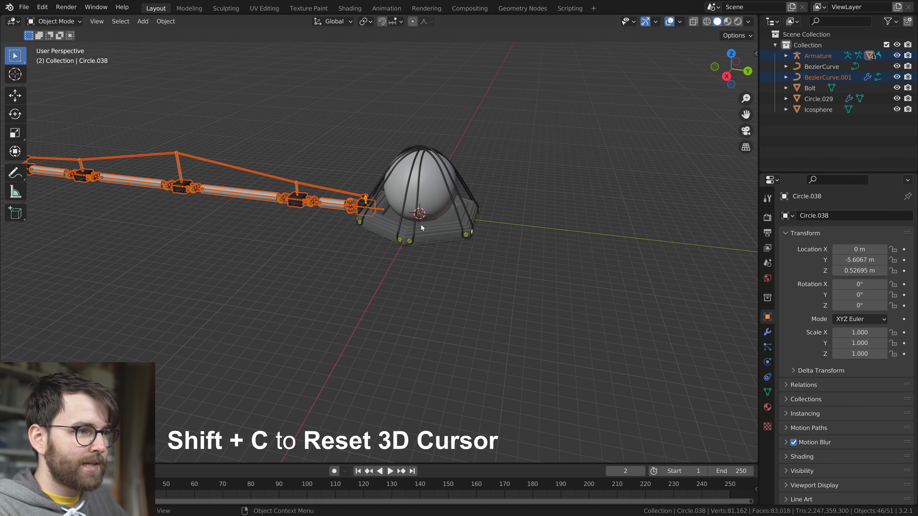
middle_click_drag(428, 233, 476, 308, "shift")
left_click(730, 54)
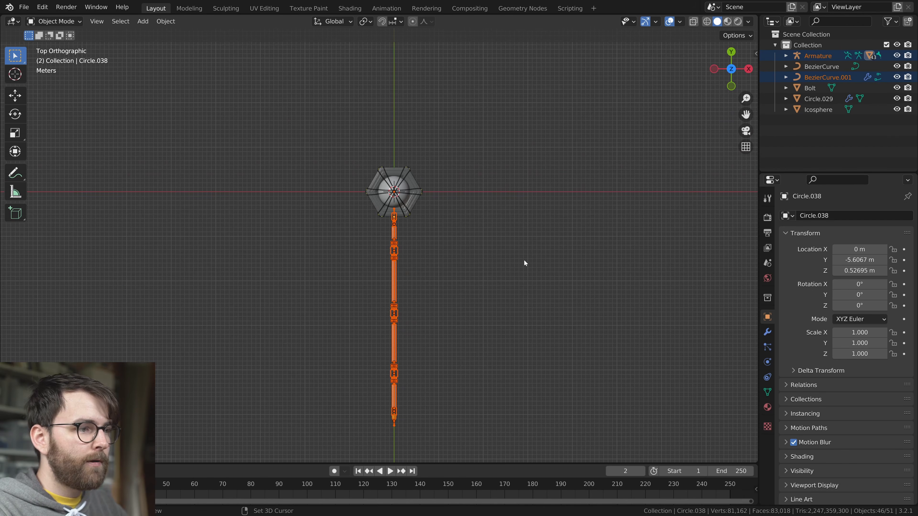
key("period")
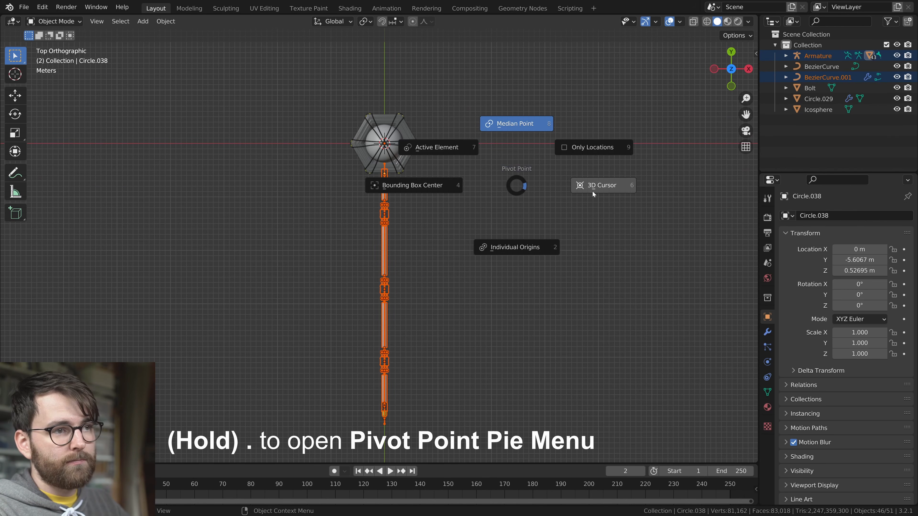
left_click(624, 186)
key("ctrl+s")
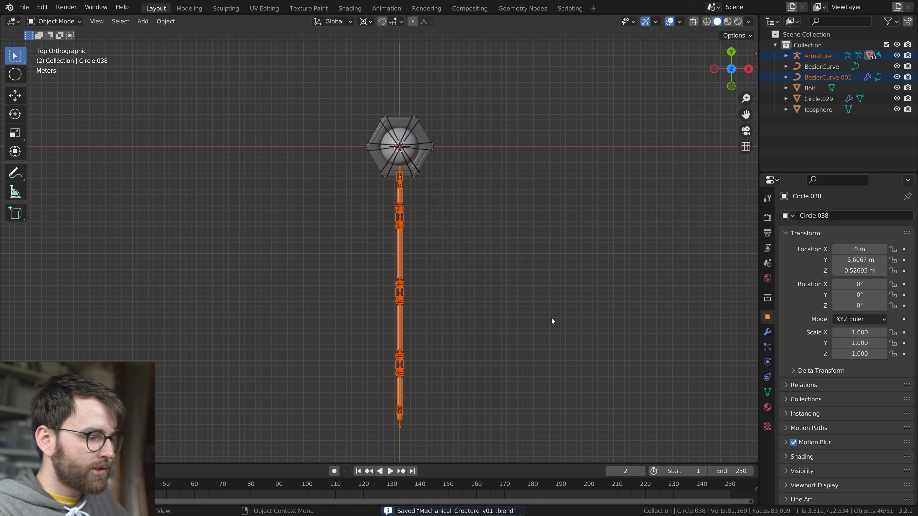
Duplicate and rotate the leg around the body in top view until six evenly spaced legs surround it, and save the file
key("shift+d")
key("r")
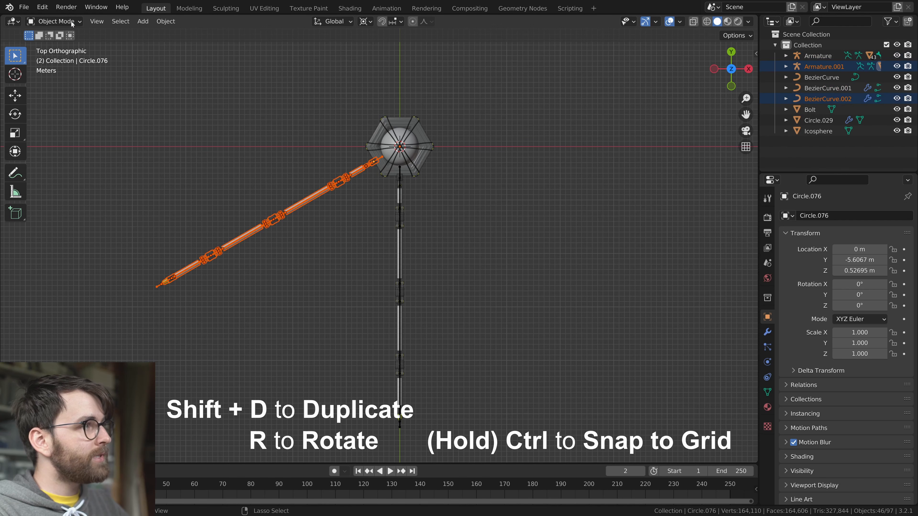
middle_click_drag(535, 251, 529, 283, "shift")
scroll(529, 283, "down", 2)
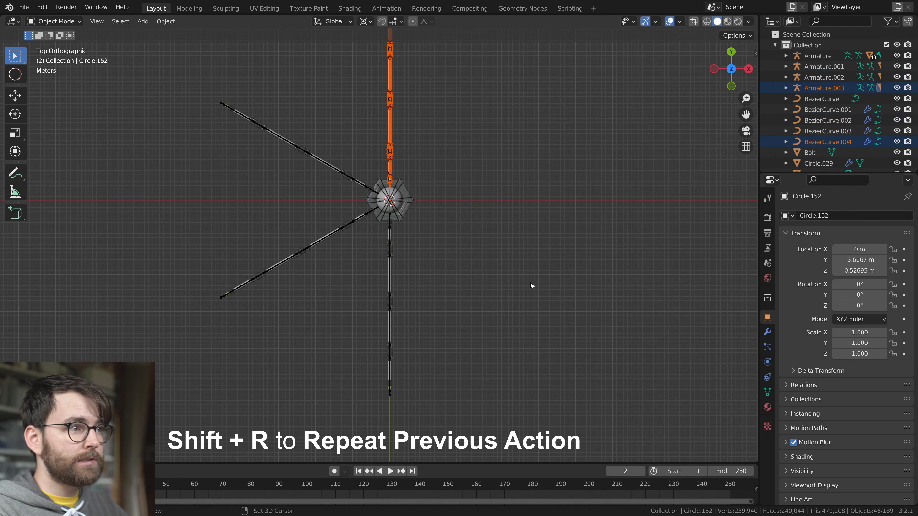
key("shift+r")
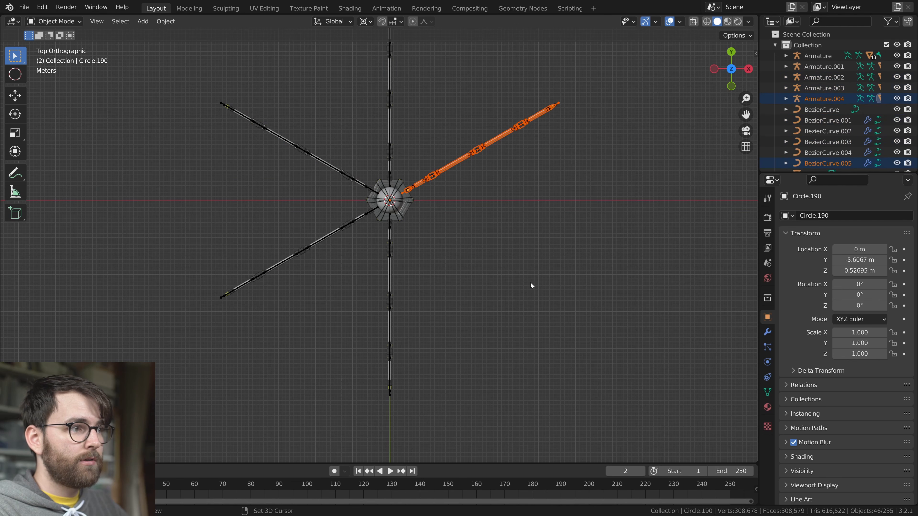
key("shift+r")
middle_click_drag(530, 283, 485, 257)
scroll(476, 303, "up", 3)
left_click(444, 297)
key("ctrl+s")
Examine the mesh density of a leg's cable up close in wireframe shading
middle_click_drag(443, 298, 382, 270)
key("shift+alt+z")
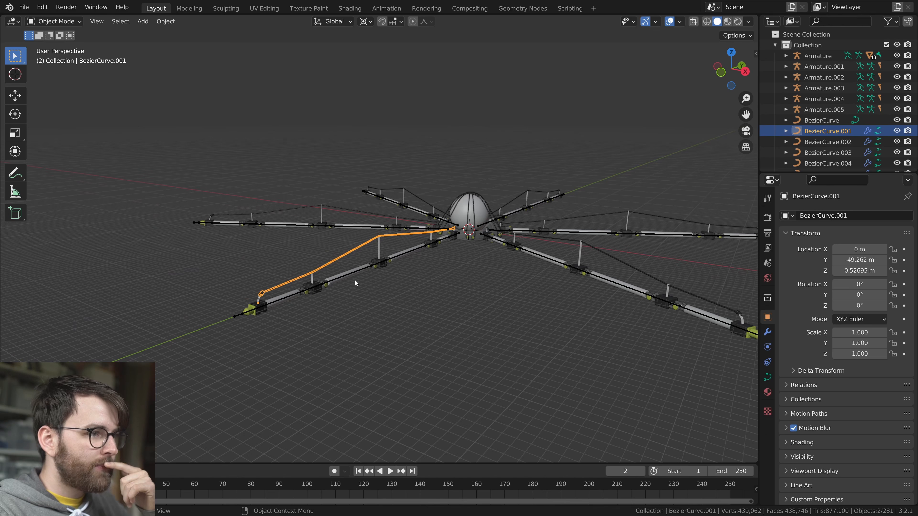
scroll(440, 294, "up", 5)
middle_click_drag(440, 294, 421, 294)
scroll(421, 294, "up", 4)
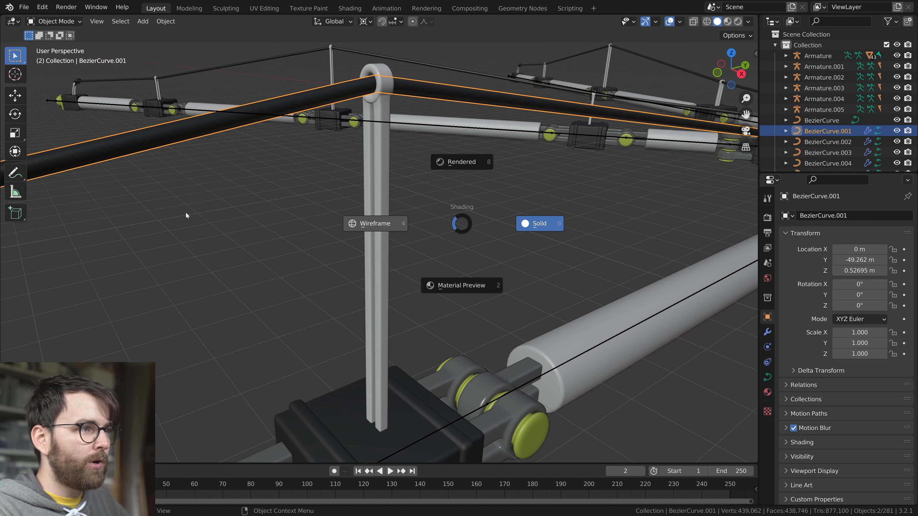
left_click(188, 214)
mouse_move(391, 213)
middle_mouse_down()
mouse_move(425, 264)
mouse_move(462, 263)
mouse_move(375, 127)
middle_mouse_up()
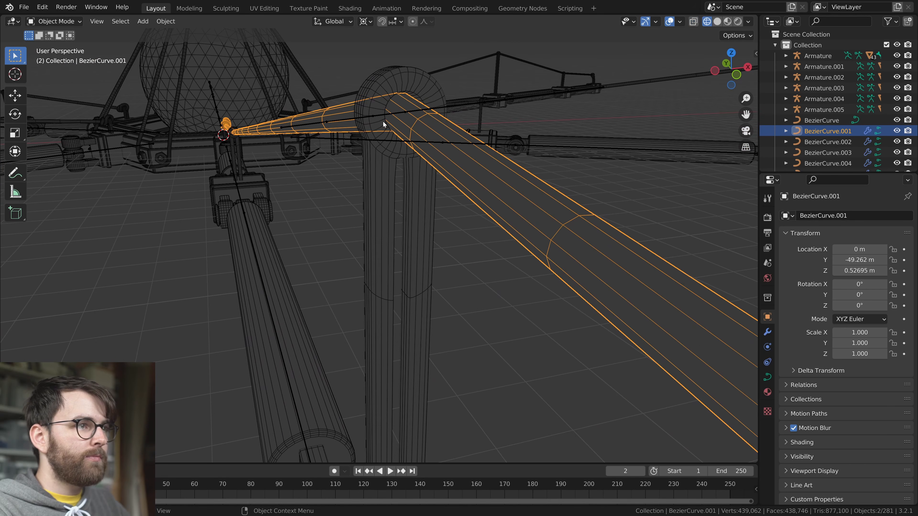
scroll(452, 227, "down", 2)
scroll(418, 277, "down", 2)
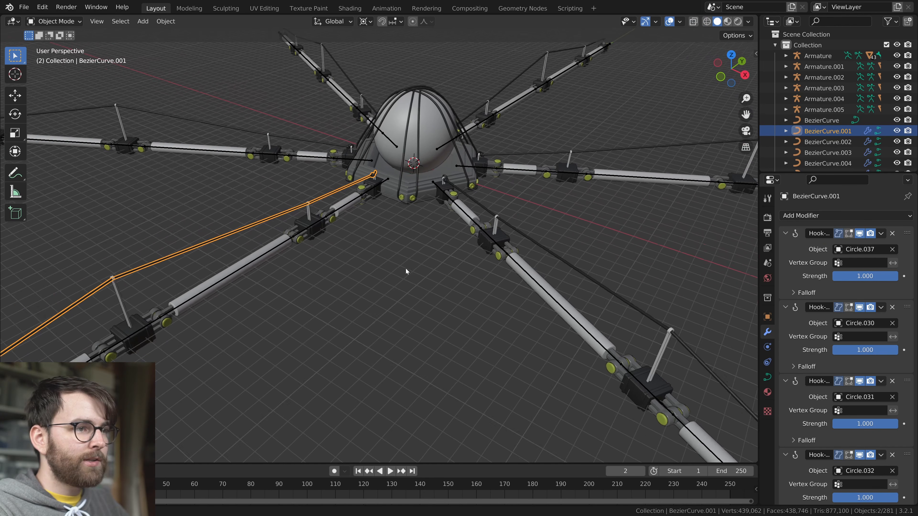
Select the cable curves of all six legs in solid shading, with the original leg's cable as the active object
middle_click_drag(406, 268, 323, 222)
left_click(240, 158, "shift")
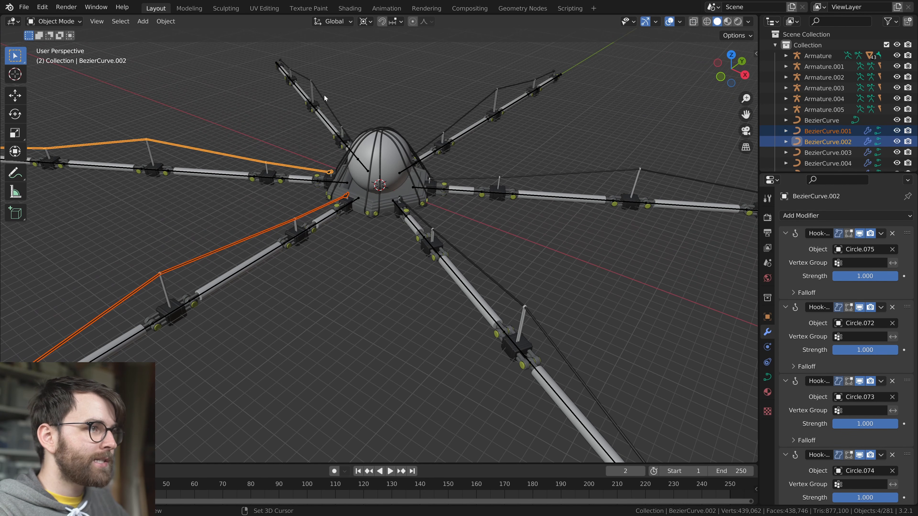
middle_click_drag(330, 251, 438, 234, "shift")
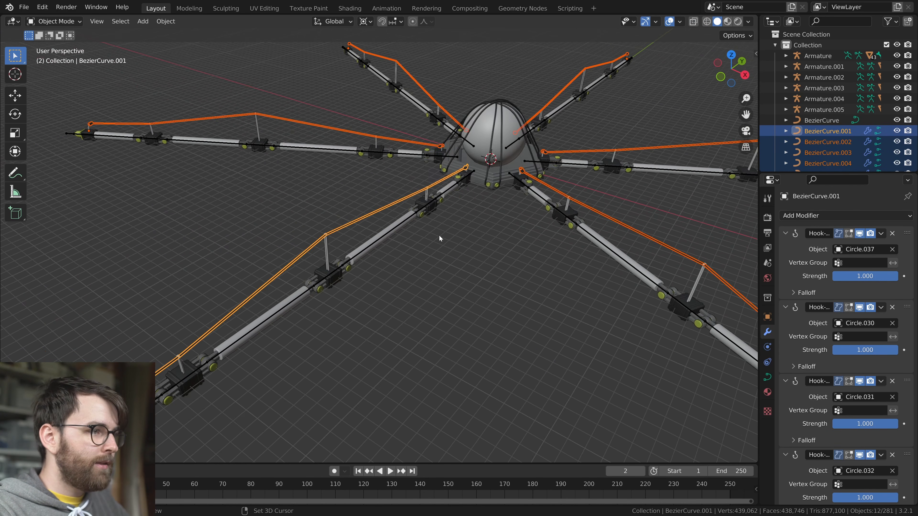
scroll(349, 257, "up", 4)
middle_click_drag(349, 257, 408, 236)
scroll(405, 232, "up", 1)
middle_click_drag(392, 301, 442, 291, "shift")
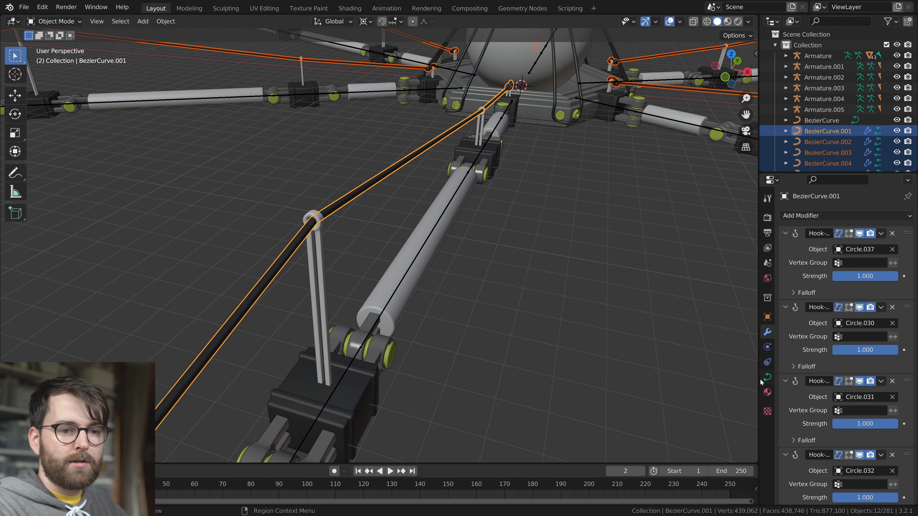
Set the curve's preview resolution to 8 for all selected leg cables, using wireframe shading
left_click(767, 377)
middle_click_drag(478, 236, 457, 223)
middle_click_drag(457, 223, 488, 220, "shift")
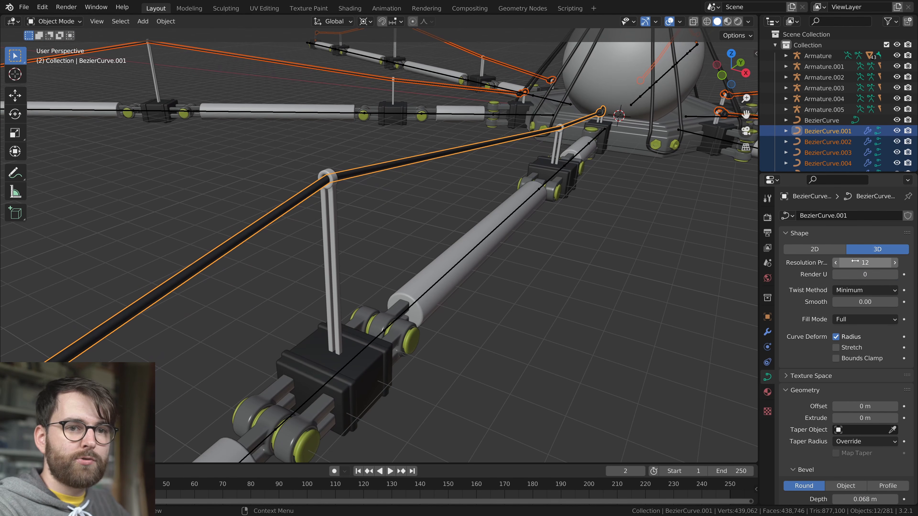
left_click(418, 182)
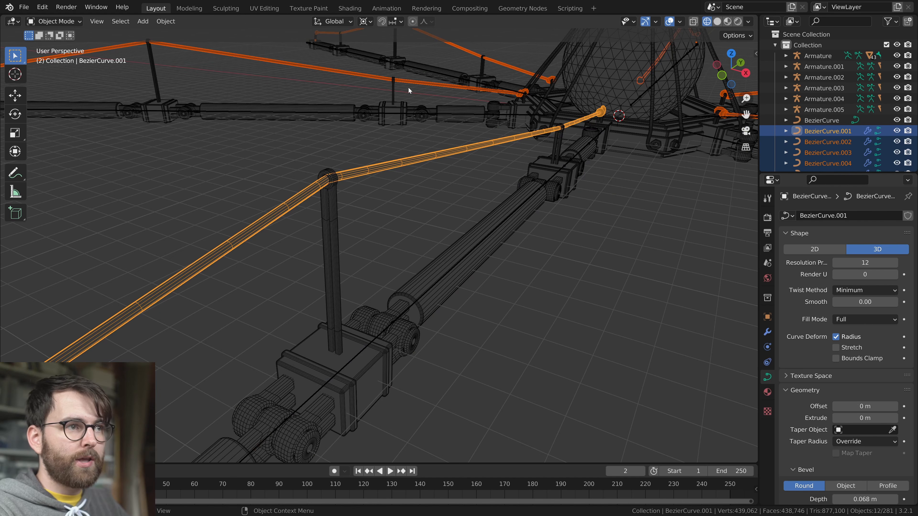
scroll(700, 285, "up", 2)
middle_click_drag(699, 285, 698, 281)
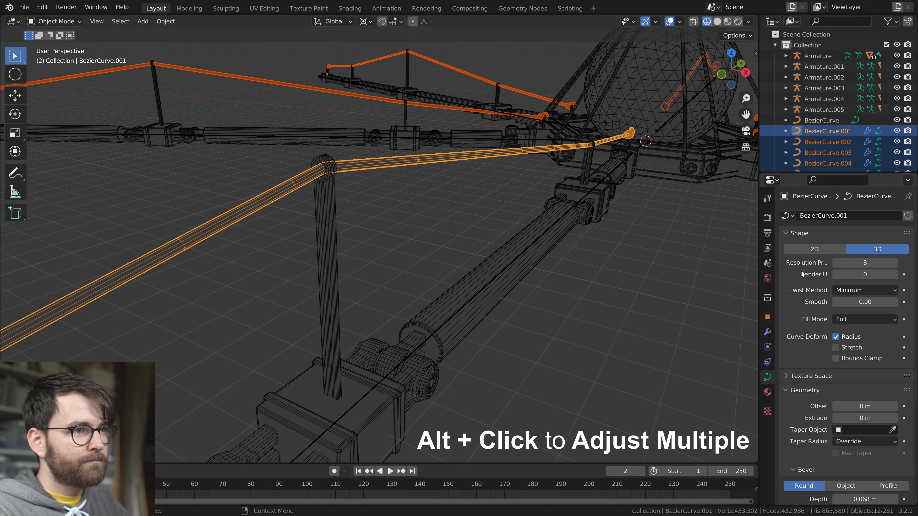
Set the bevel resolution to 2 on all selected leg cables and return to solid shading
scroll(817, 303, "down", 2)
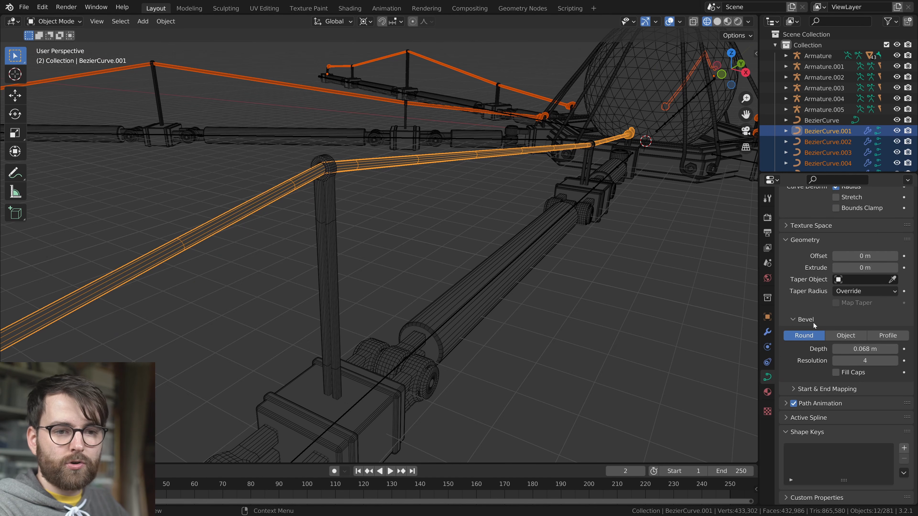
left_click(863, 361, "alt")
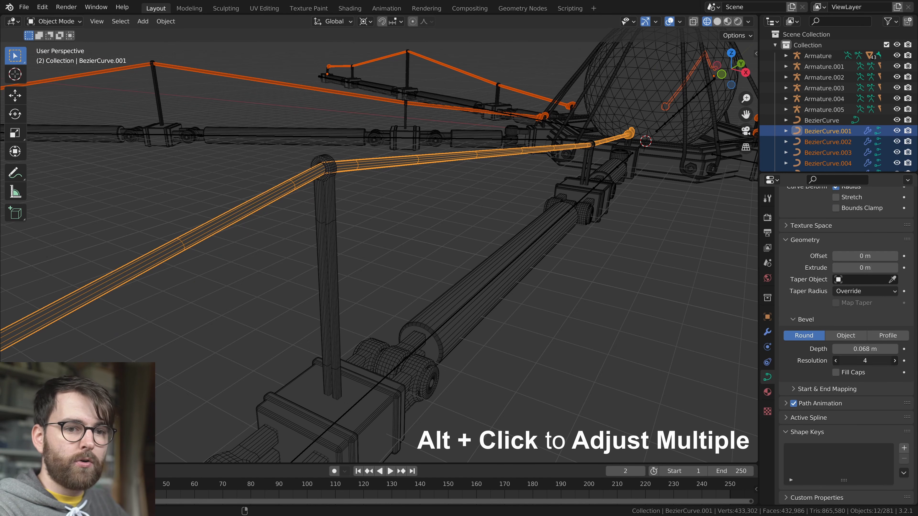
key("Return")
key("shift+z")
left_click(394, 239)
scroll(434, 229, "down", 3)
middle_click_drag(461, 220, 541, 209)
middle_click_drag(541, 208, 543, 209)
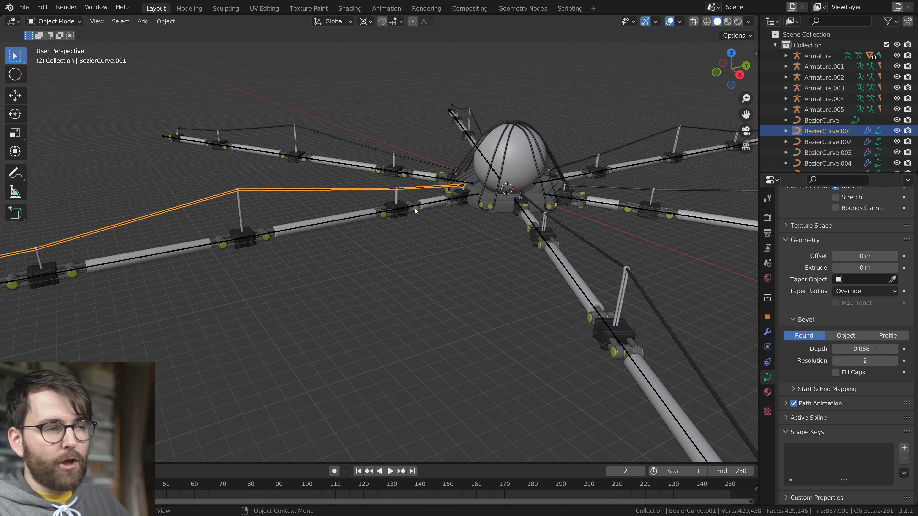
Deselect everything and save the file
left_click(496, 249)
middle_click_drag(421, 302, 435, 334)
scroll(340, 305, "down", 3)
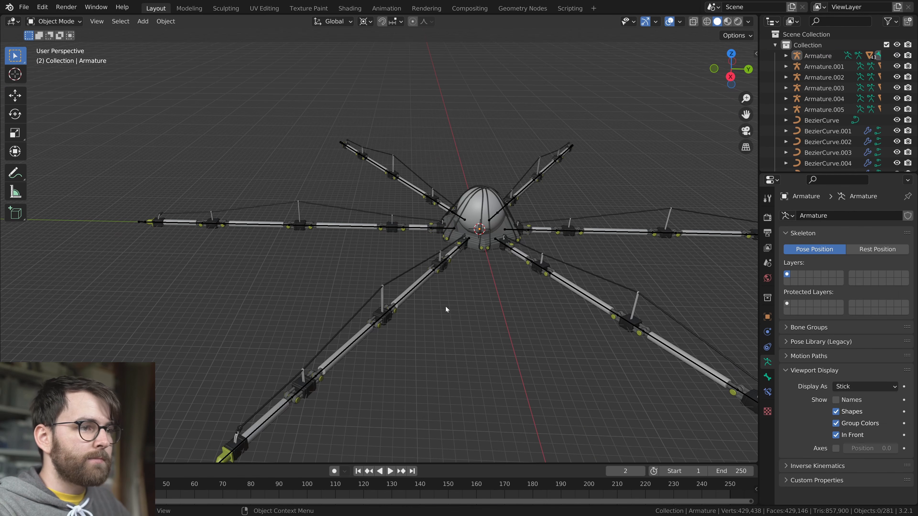
middle_click_drag(446, 305, 436, 300)
key("ctrl+s")
middle_click_drag(437, 302, 416, 221)
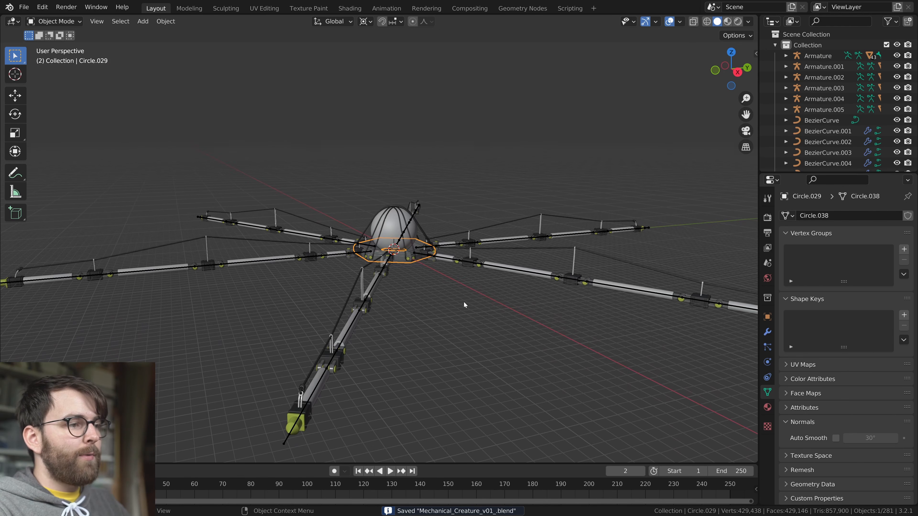
key("g")
key("Escape")
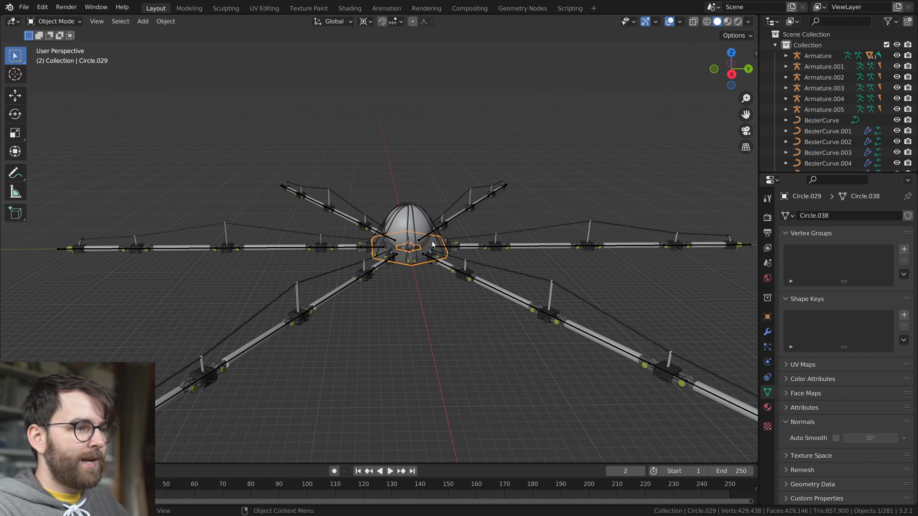
Select the armatures of all six legs and switch them together to Pose Mode
scroll(435, 295, "up", 4)
left_click(426, 264)
mouse_move(426, 265)
middle_mouse_down()
mouse_move(441, 267)
mouse_move(430, 270)
middle_mouse_up()
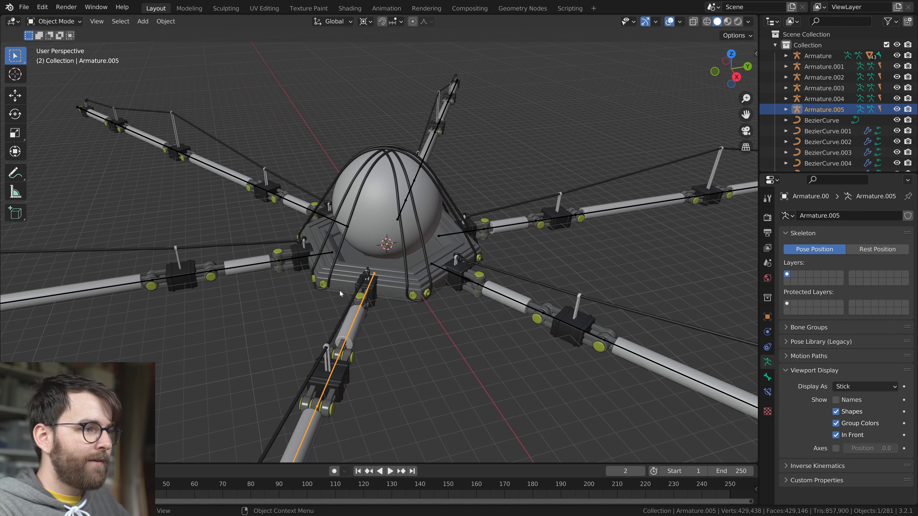
left_click(329, 251, "shift")
left_click(345, 226, "shift")
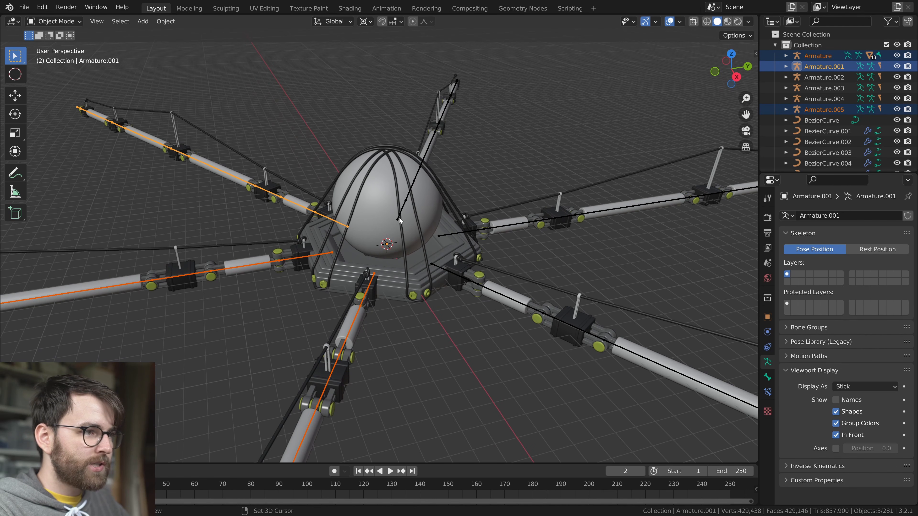
left_click(399, 218, "shift")
left_click(454, 235, "shift")
left_click(438, 267, "shift")
mouse_move(438, 267)
middle_mouse_down()
mouse_move(462, 307)
mouse_move(438, 272)
middle_mouse_up()
key("ctrl+Tab")
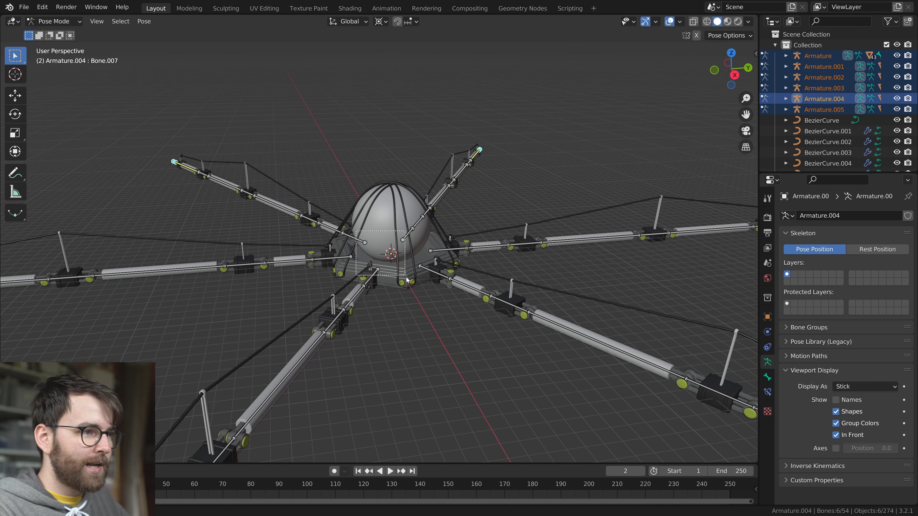
Select the innermost bone of every leg around the base and move them together upward above the body
left_click_drag(354, 274, 345, 279)
scroll(375, 293, "down", 3)
middle_click_drag(446, 336, 435, 336)
key("g")
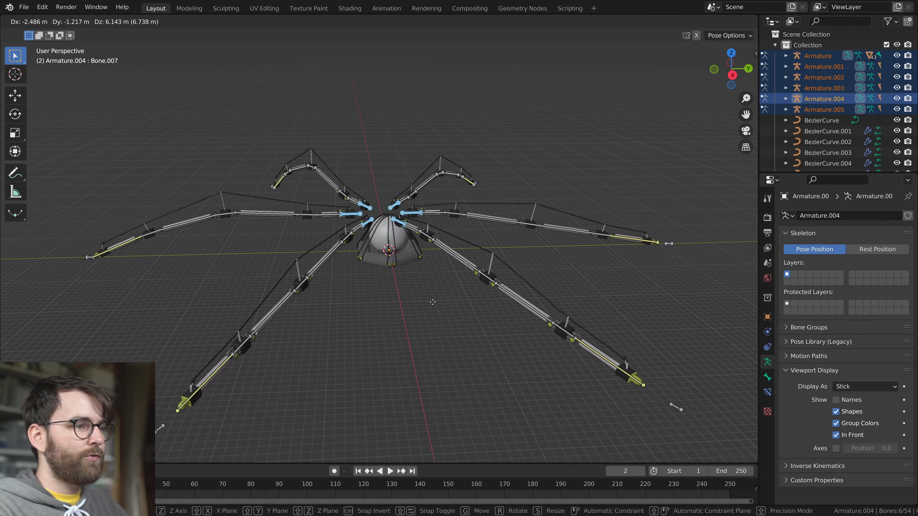
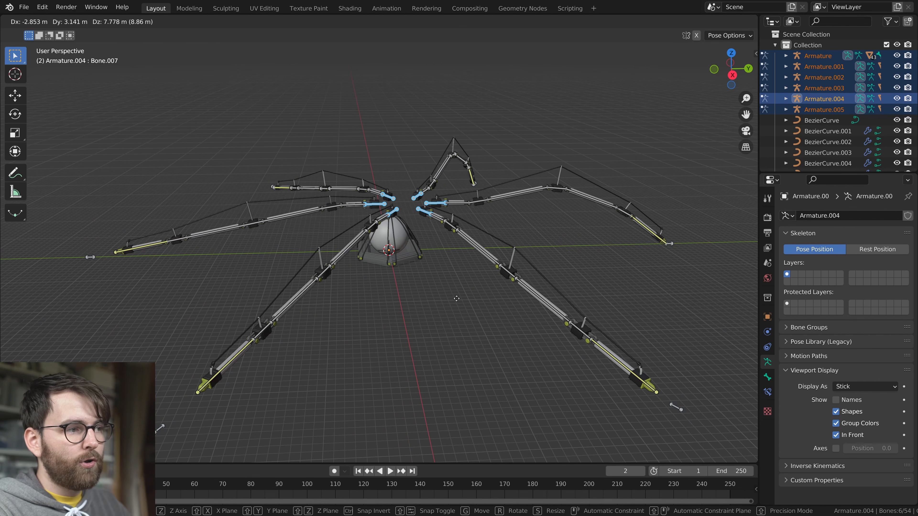
Cancel the joint move of the leg bones and add a Child Of constraint to the first leg's innermost bone
right_click(443, 298)
scroll(383, 290, "up", 5)
middle_click_drag(327, 289, 368, 281)
middle_click_drag(365, 235, 475, 293)
left_click(360, 243)
scroll(376, 275, "up", 3)
left_click(769, 397)
left_click(840, 216)
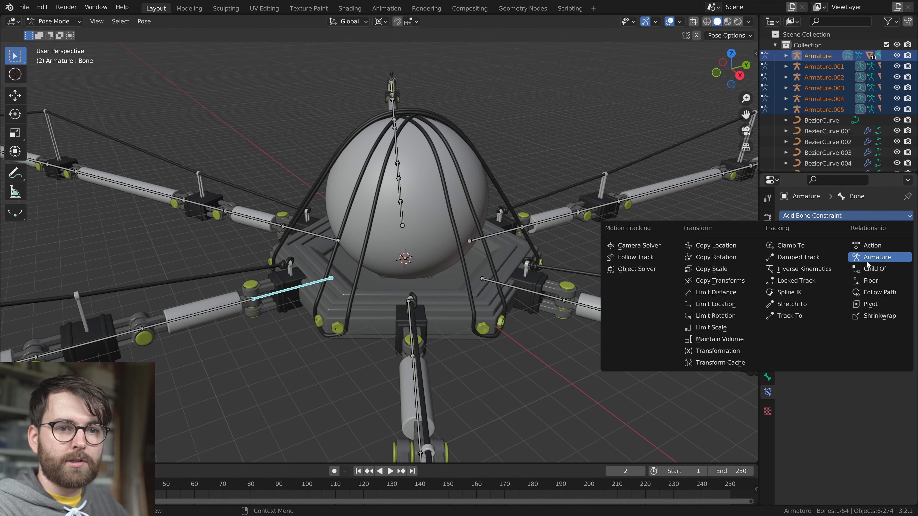
left_click(900, 270)
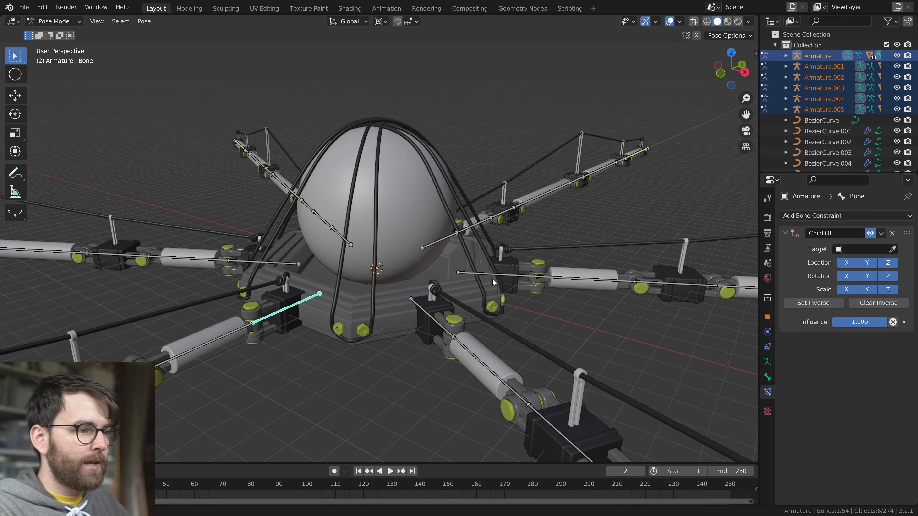
Return to Object Mode and add a cube-shaped empty at the world origin, large enough to enclose the body
key("ctrl+Tab")
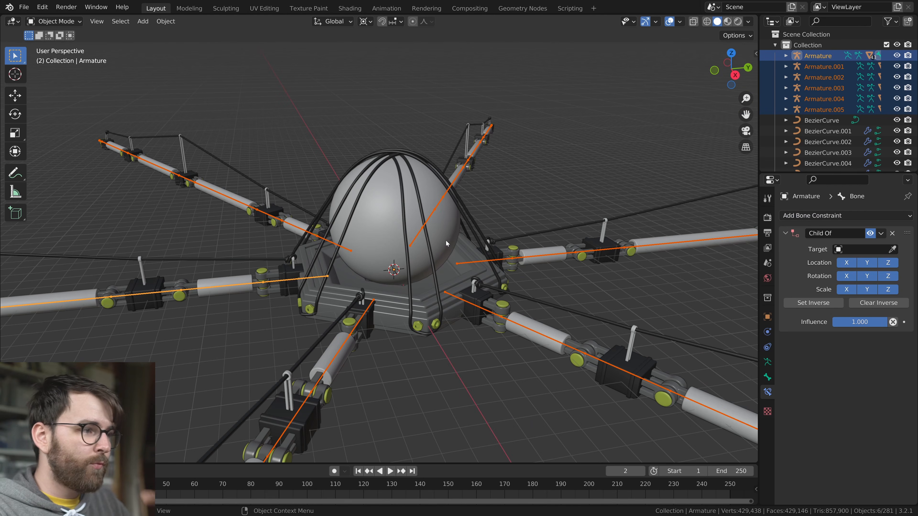
left_click(440, 281)
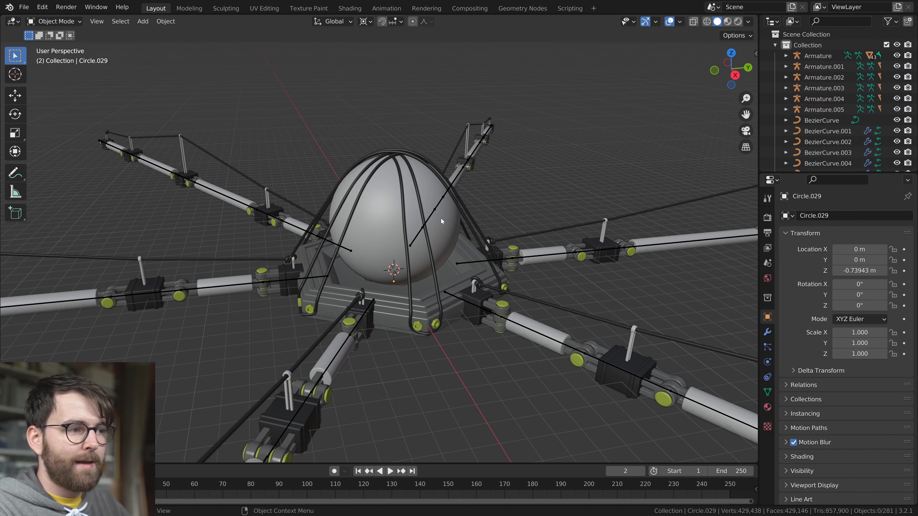
middle_click_drag(434, 216, 509, 264)
key("shift+a")
mouse_move(386, 211)
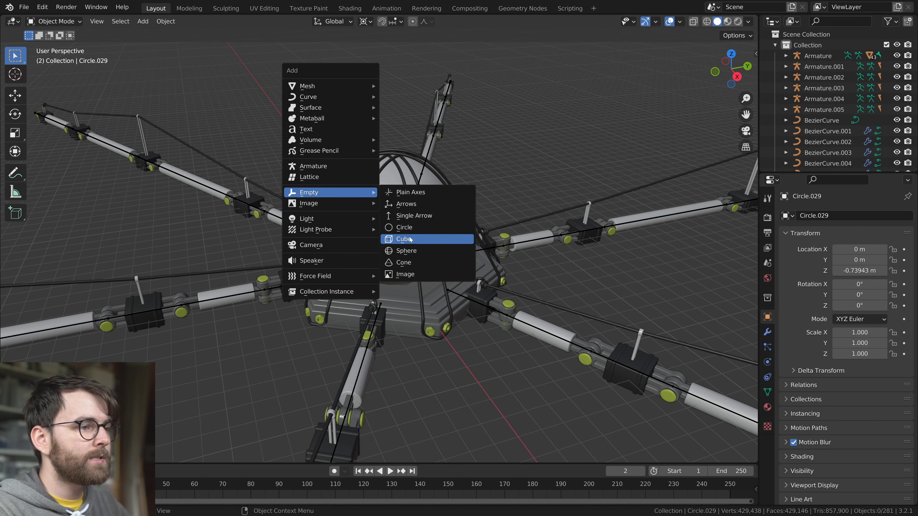
left_click(401, 239)
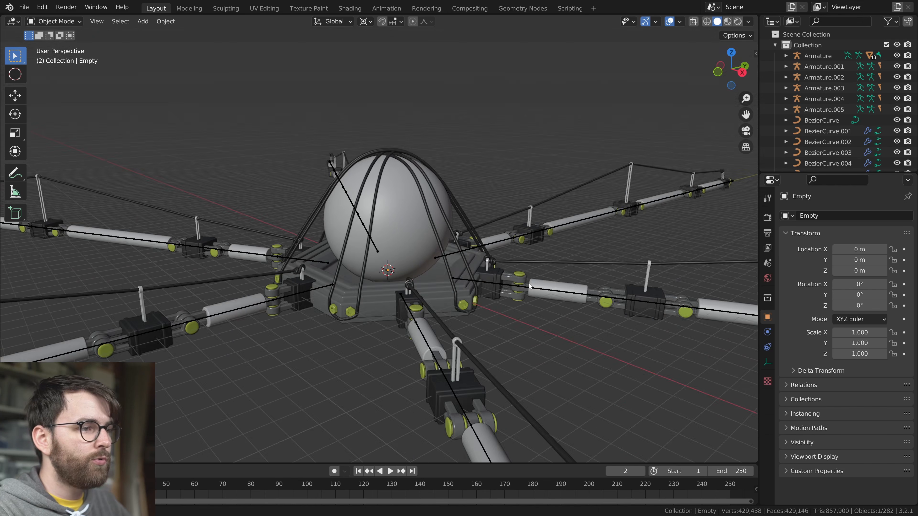
middle_click_drag(526, 286, 514, 302)
right_click(467, 232)
left_click(467, 232)
left_click(556, 239)
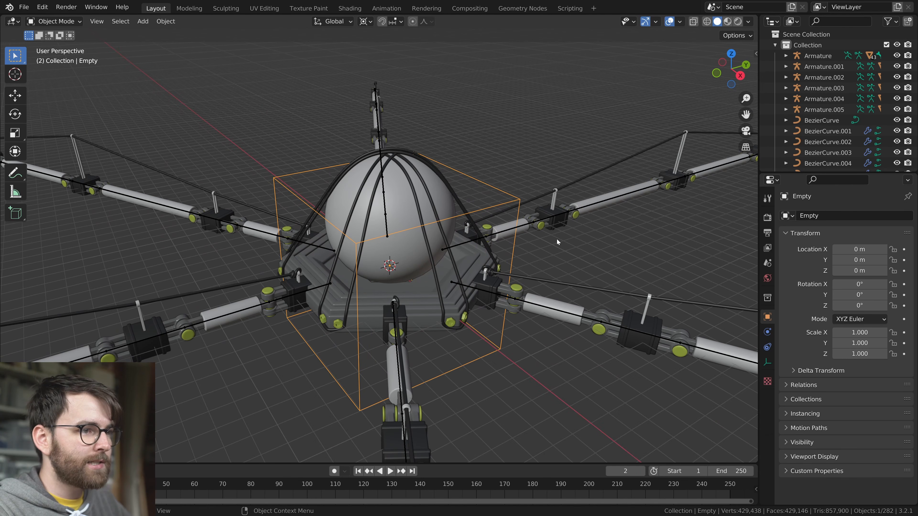
Rename the cube empty as Body Controller
scroll(559, 237, "down", 5)
middle_click_drag(504, 258, 464, 243)
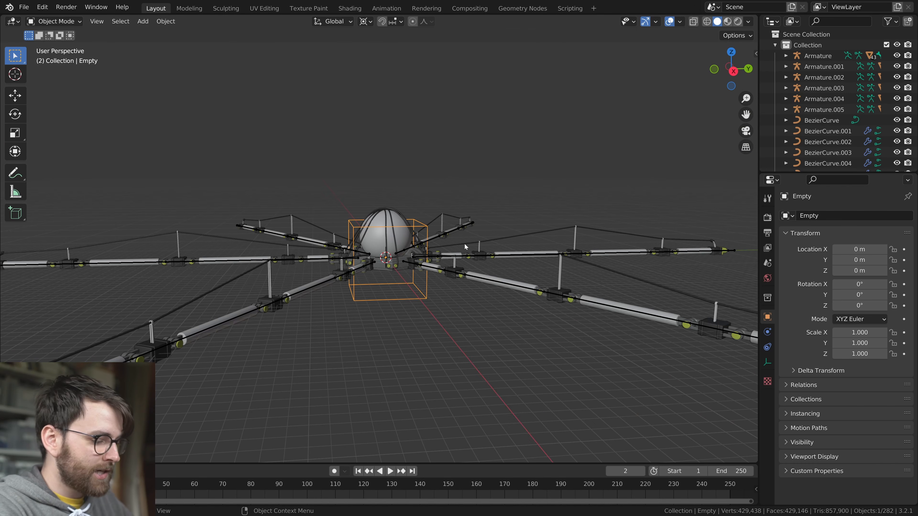
key("F2")
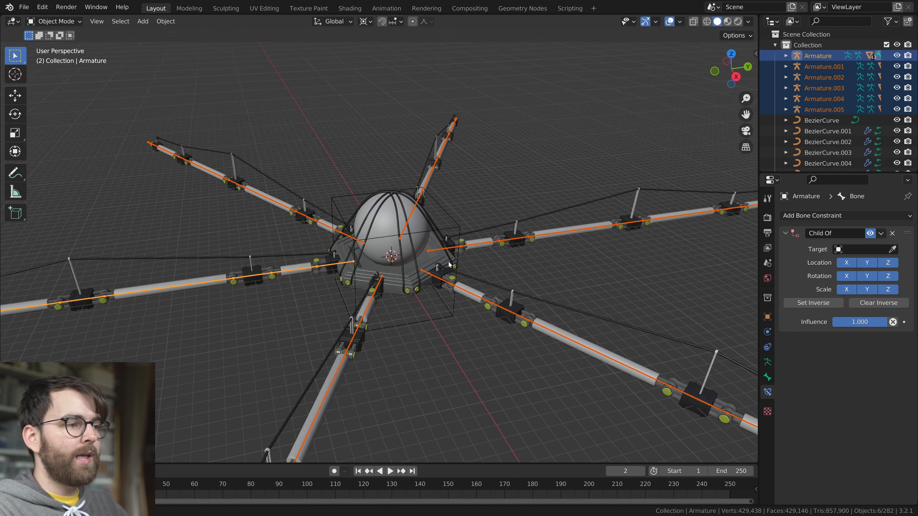
Select all six leg armatures and move them into a new collection named Armature
middle_click_drag(428, 304, 421, 231)
middle_click_drag(478, 275, 427, 250)
key("m")
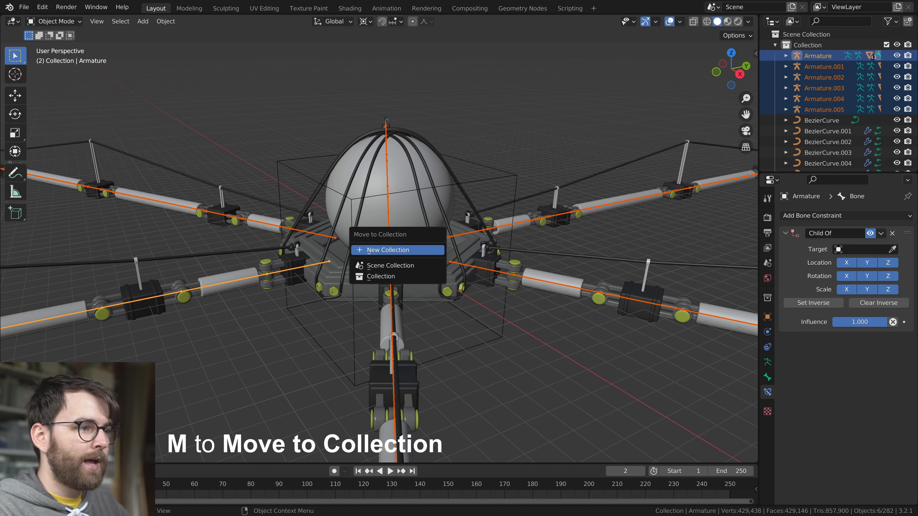
left_click(427, 249)
type("Armature")
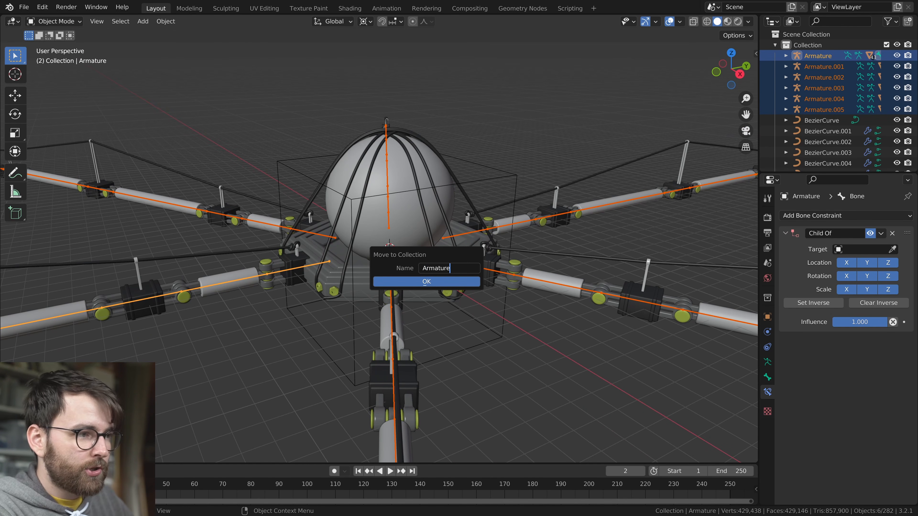
left_click(402, 281)
Show the Armature collection on its own, and return to showing only the main model collection
scroll(517, 179, "down", 5)
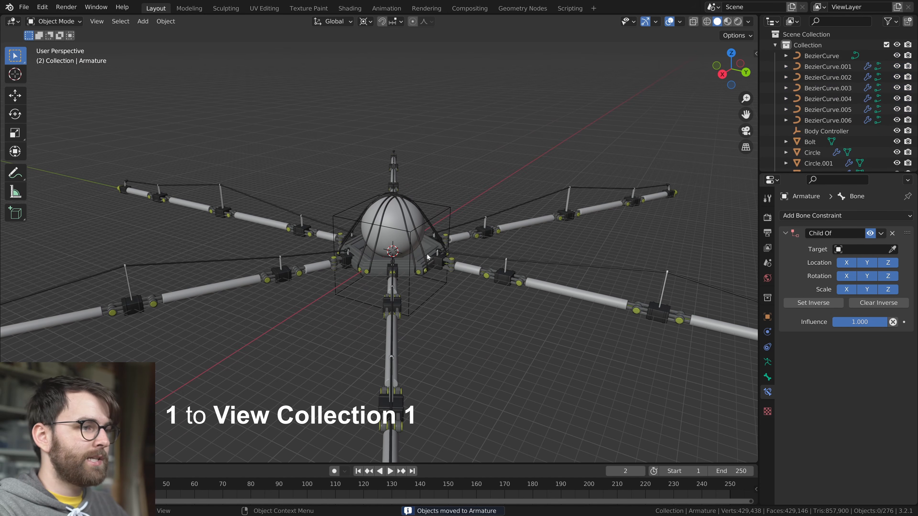
key("2")
middle_click_drag(357, 317, 455, 309)
key("1")
scroll(398, 304, "up", 4)
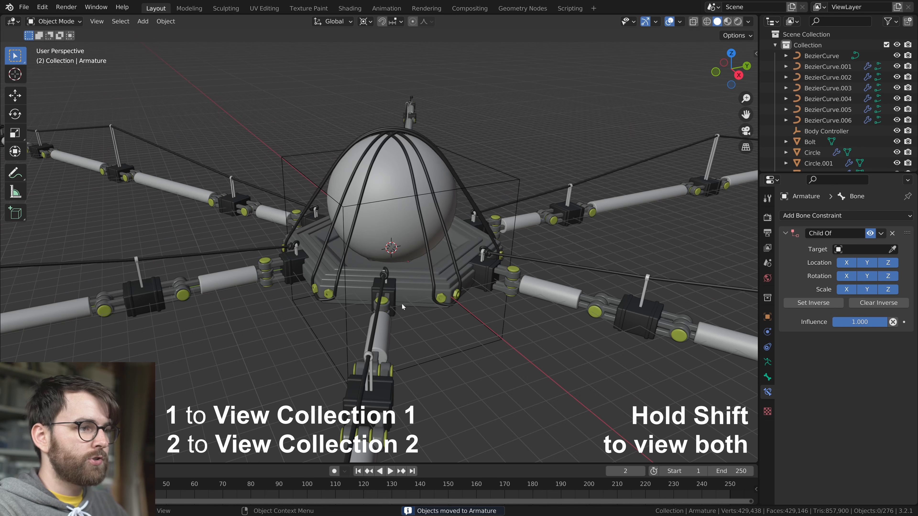
middle_click_drag(398, 304, 427, 307)
Isolate the Armature collection to select all its armatures, and enter Pose Mode with the model collection shown as well
key("2")
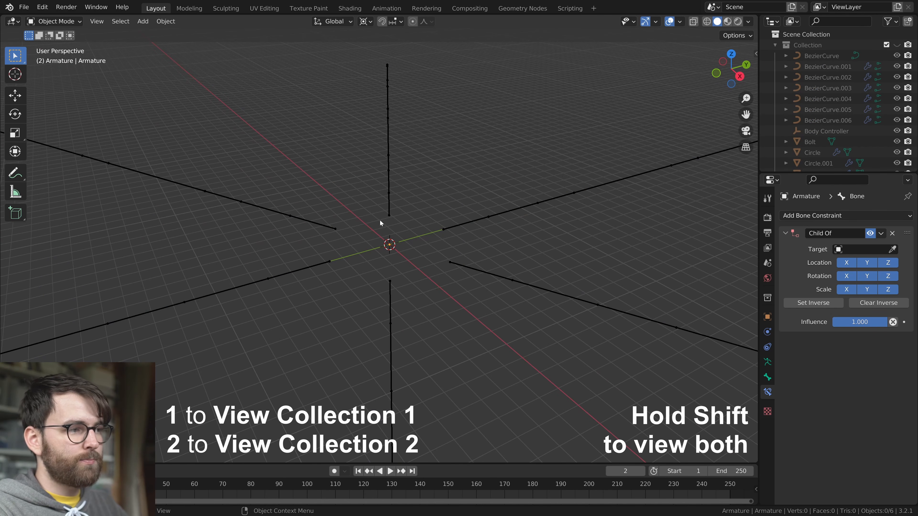
key("a")
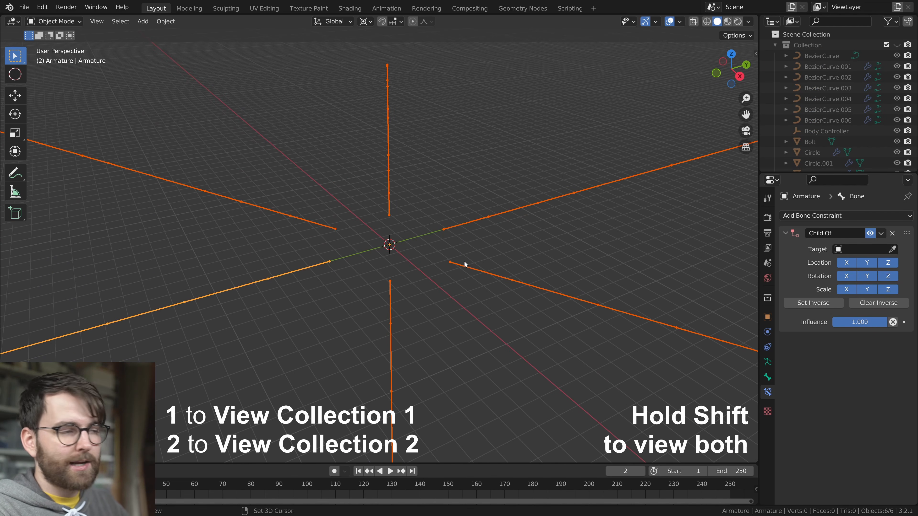
key("shift+1")
key("shift+1")
key("shift+1")
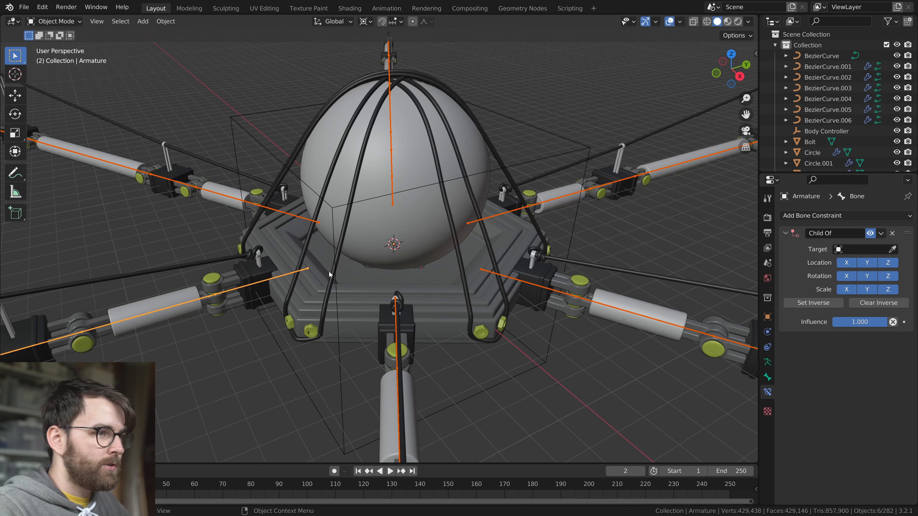
middle_click_drag(329, 272, 393, 224)
key("ctrl+Tab")
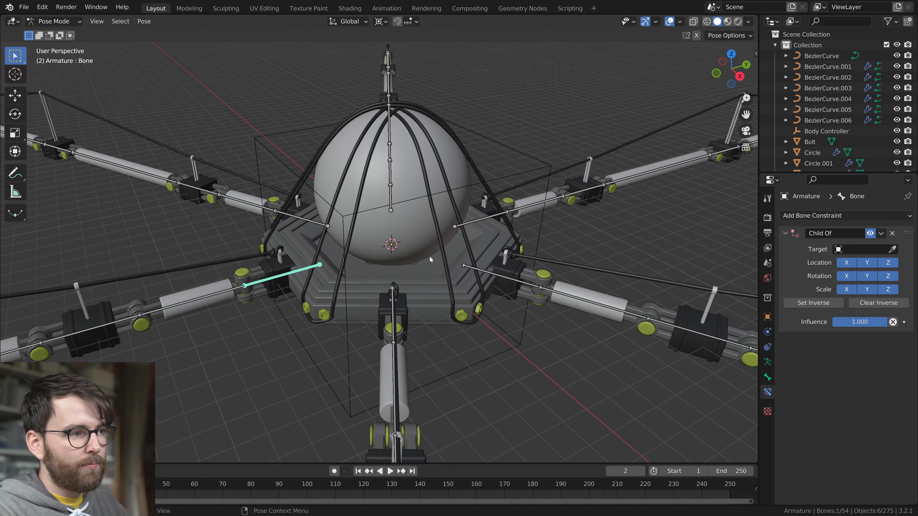
Set Body Controller as the target of the first leg bone's Child Of constraint
scroll(435, 251, "up", 4)
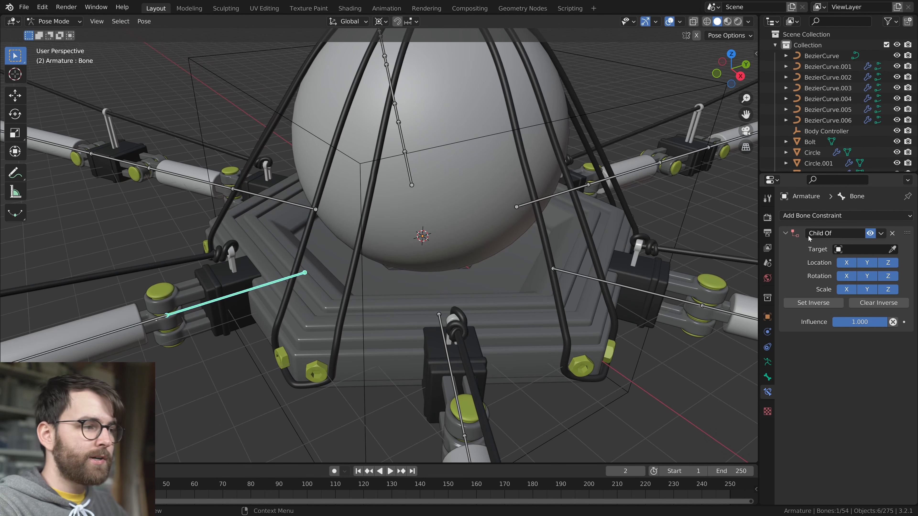
left_click(861, 249)
type("b")
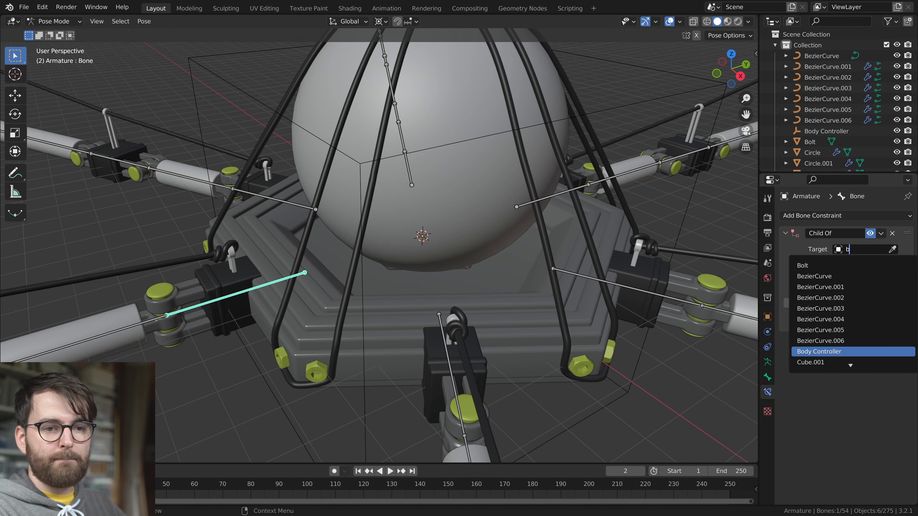
key("Return")
Return to Object Mode and test-move the Body Controller empty to check the constrained leg, cancelling the move
scroll(553, 271, "down", 4)
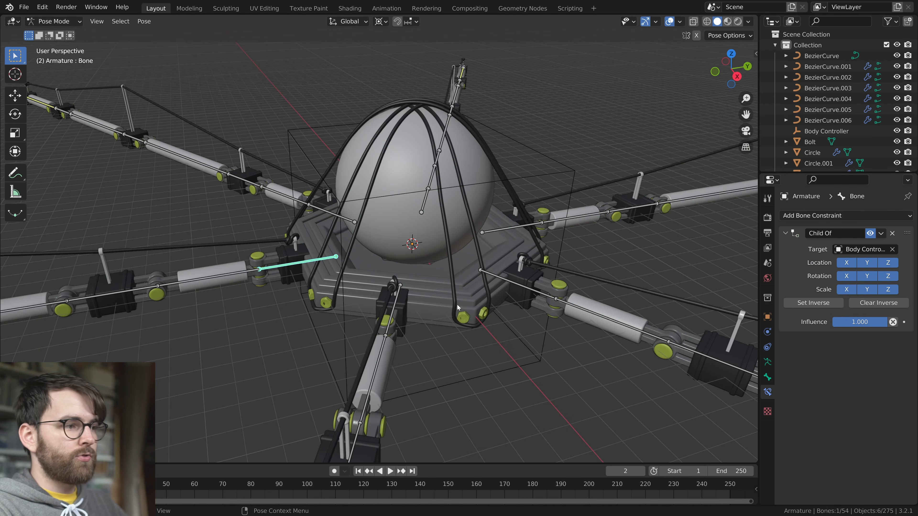
key("ctrl+Tab")
left_click(531, 141)
scroll(518, 204, "down", 5)
middle_click_drag(509, 273, 479, 285)
key("g")
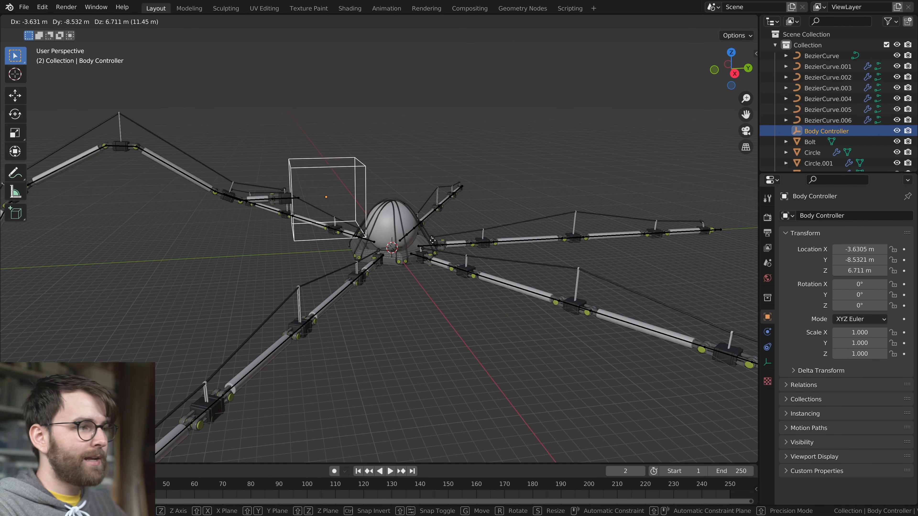
right_click(431, 259)
Isolate the Armature collection and put all six leg armatures back in Pose Mode
scroll(411, 299, "up", 8)
middle_click_drag(365, 259, 438, 253)
left_click(336, 235)
left_click(336, 235)
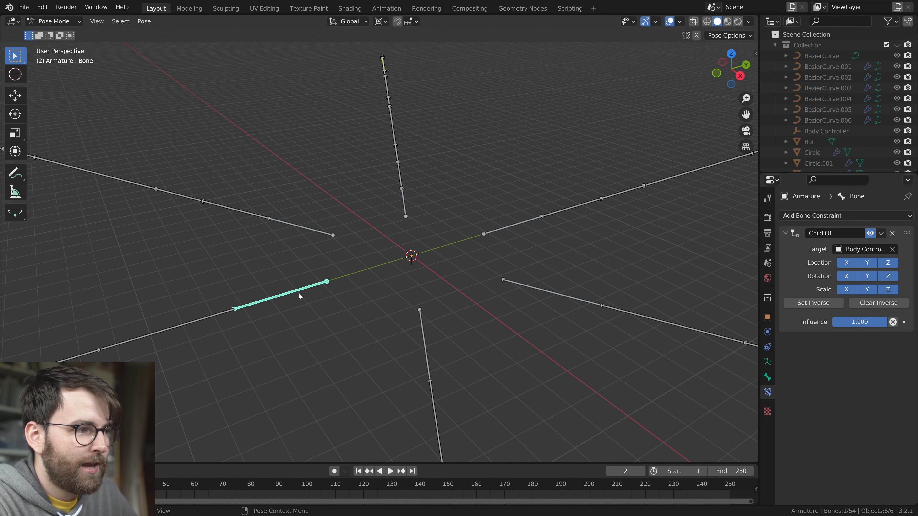
Try to copy the Child Of constraint from the first leg's innermost bone to the neighbouring leg's innermost bone
left_click(883, 234)
left_click(315, 232, "shift")
left_click(323, 283, "shift")
left_click(881, 231)
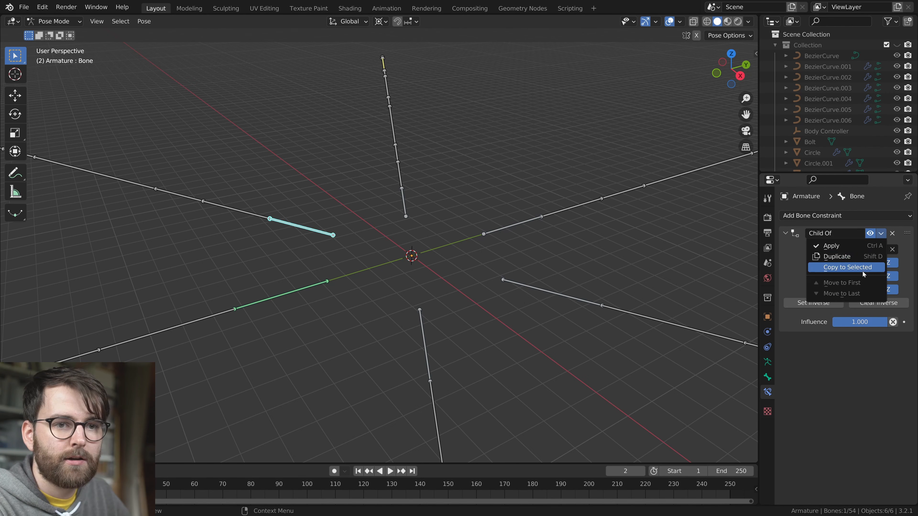
left_click(861, 270)
key("ctrl+z")
Add a Child Of constraint targeting Body Controller to the innermost bone of Armature.001
left_click(890, 269)
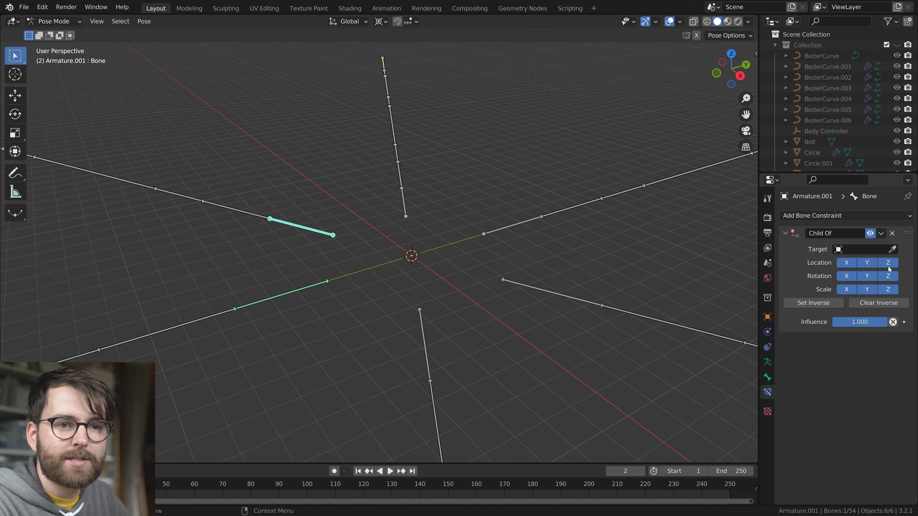
left_click(862, 250)
type("b")
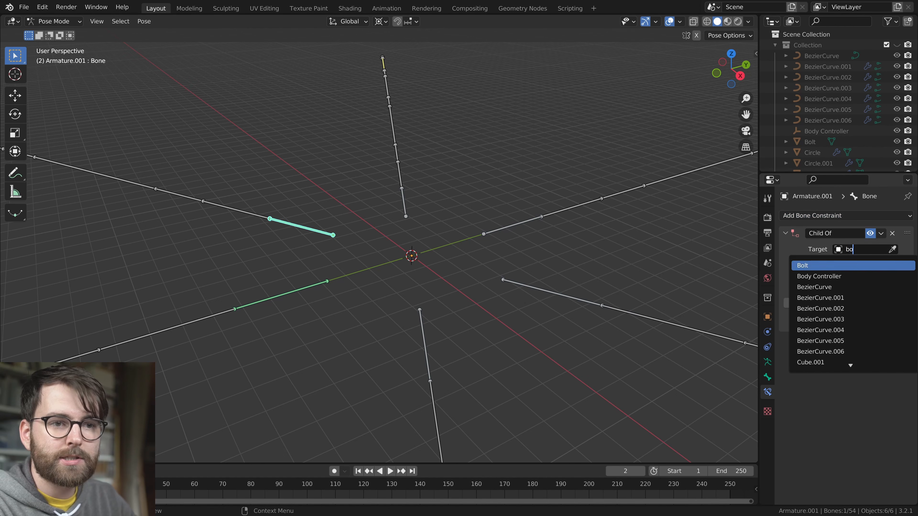
type("o")
key("Down")
key("Return")
Add a Child Of constraint targeting Body Controller to the innermost bone of Armature.002
left_click(405, 215)
left_click(845, 215)
left_click(890, 269)
left_click(862, 249)
type("bo")
key("Down")
key("Down")
key("Up")
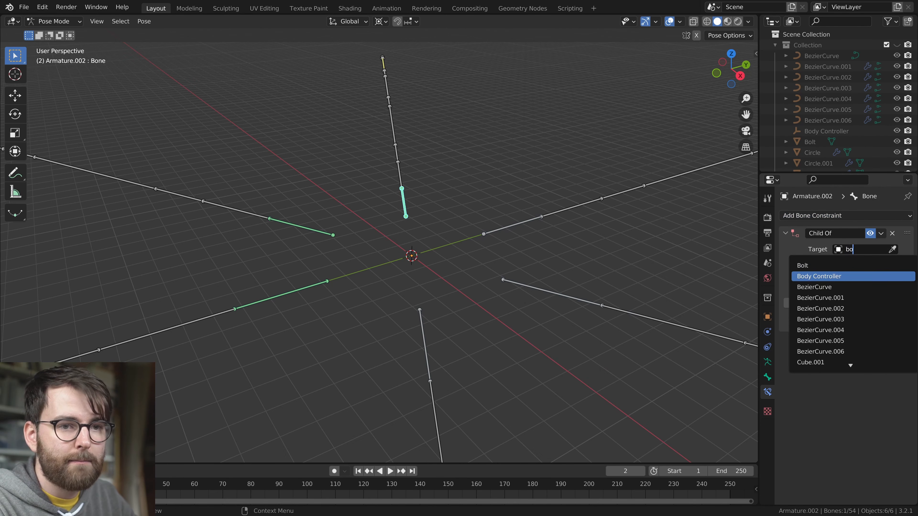
key("Return")
Add a Child Of constraint targeting Body Controller to the innermost bone of Armature.003
left_click(503, 229)
left_click(878, 215)
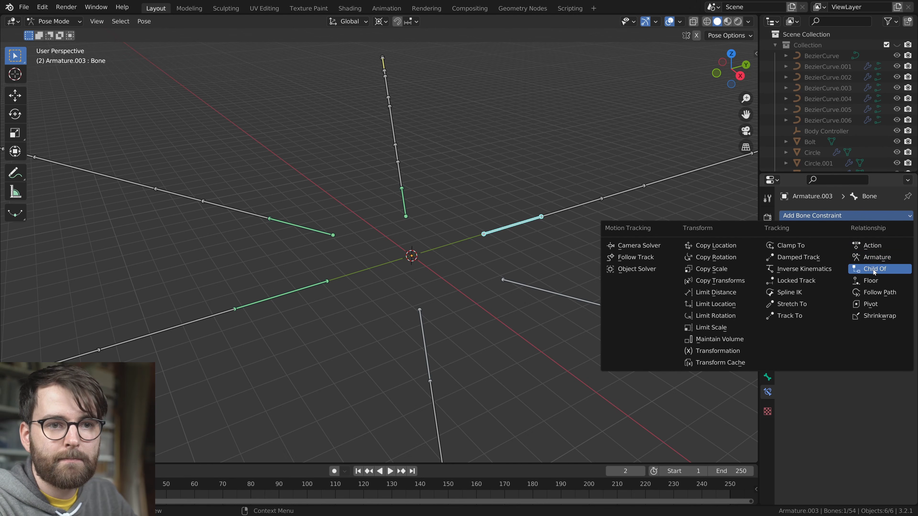
left_click(874, 272)
left_click(863, 249)
type("bo")
left_click(865, 275)
Add a Child Of constraint targeting Body Controller to the innermost bone of the fifth leg, next to Armature.003
left_click(571, 297)
left_click(870, 216)
left_click(870, 271)
left_click(862, 250)
type("bo")
left_click(865, 276)
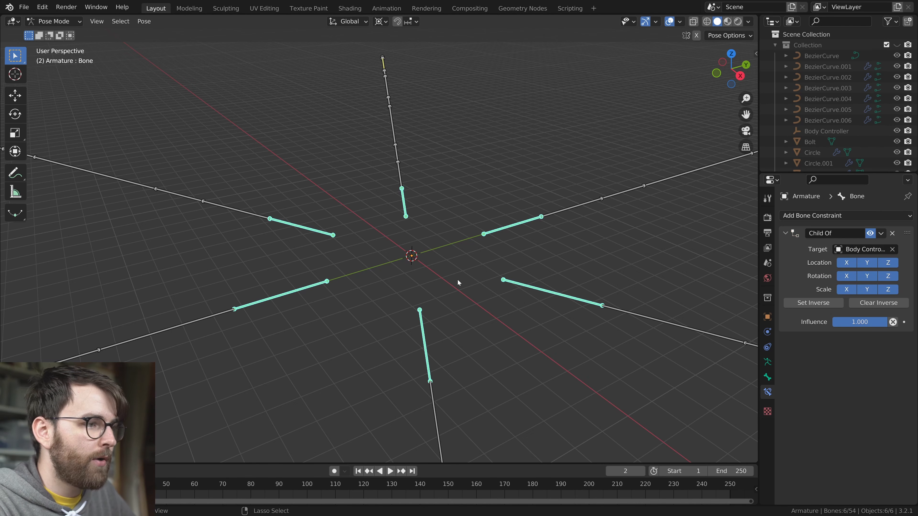
Return to Object Mode, deselect everything and show both the model and Armature collections
key("ctrl+Tab")
key("alt+a")
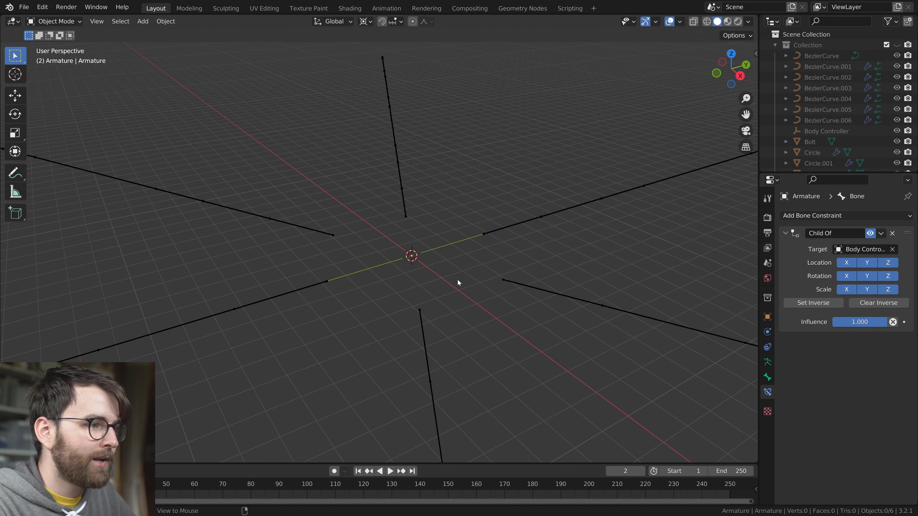
key("1")
key("shift+2")
scroll(458, 280, "down", 6)
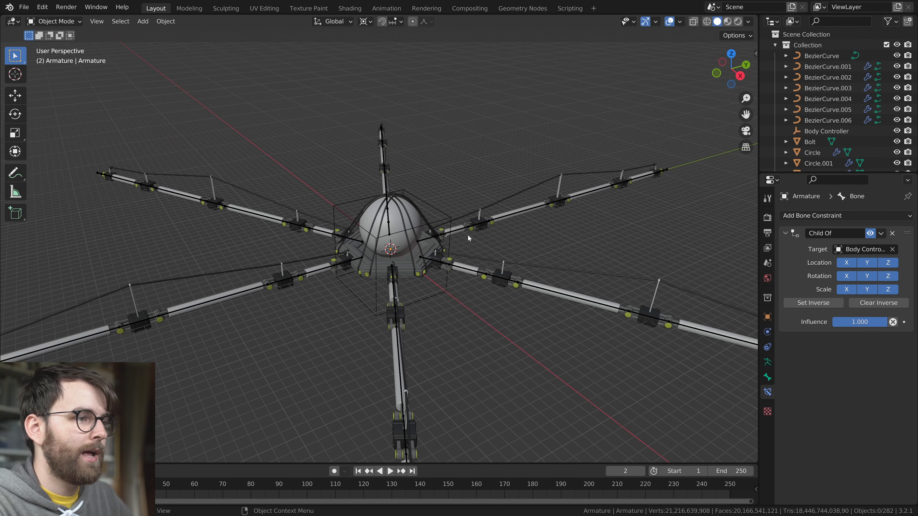
Test-move the Body Controller empty above the body to check that the legs follow, cancelling the move
left_click(436, 213)
middle_click_drag(444, 219, 468, 315)
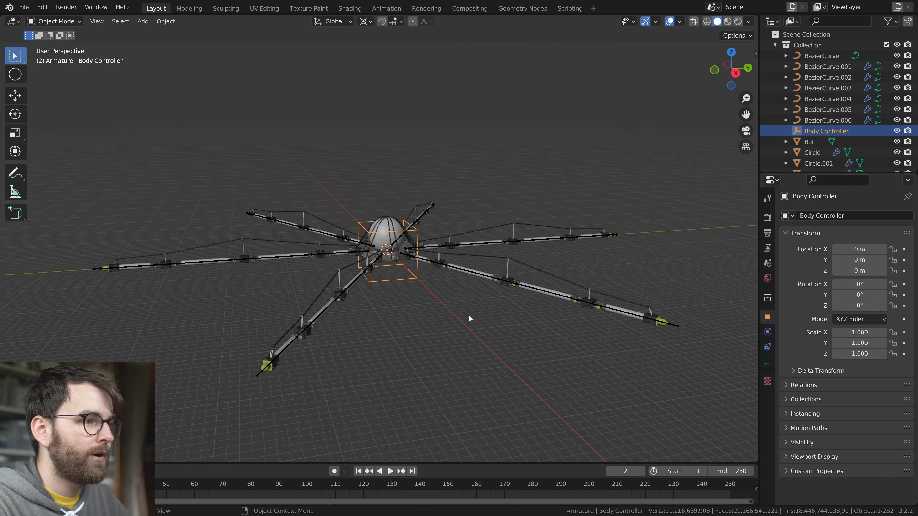
key("g")
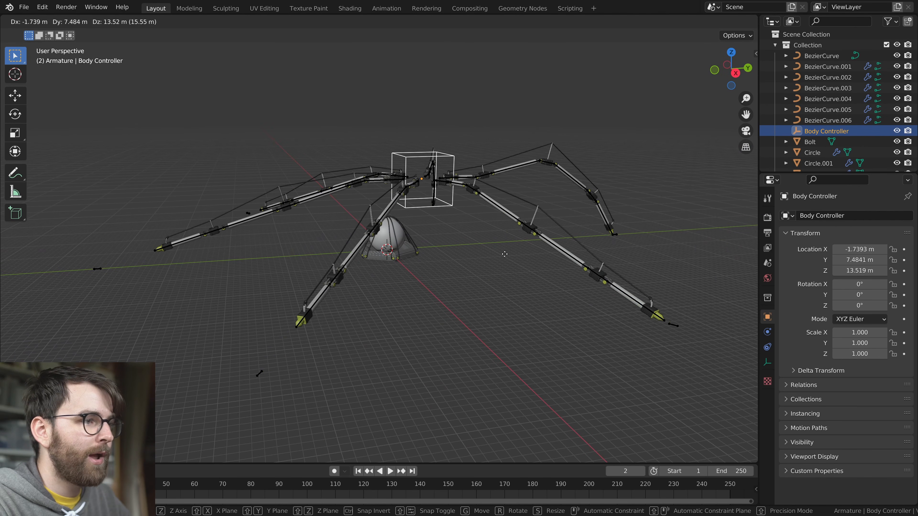
key("Escape")
Select the bolts, cage cables, sphere and base of the body, checking the selection with a cancelled test move
scroll(411, 282, "up", 6)
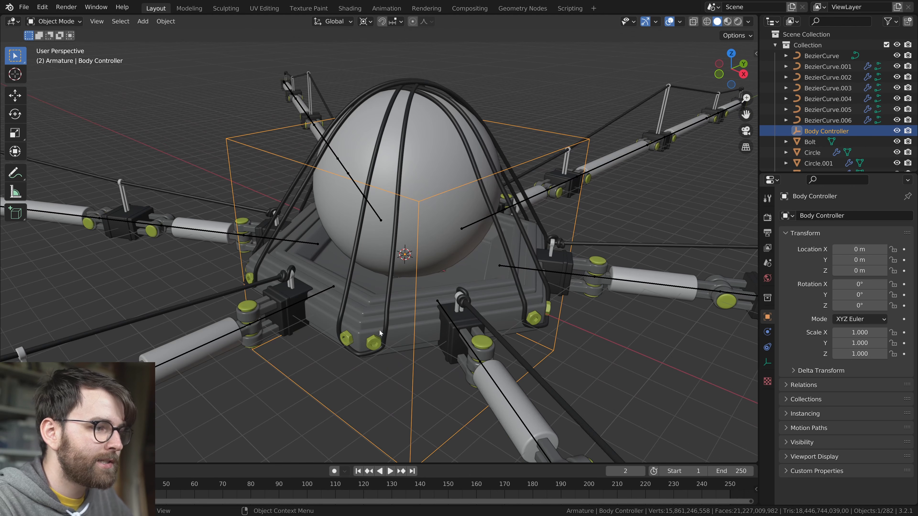
left_click(376, 339)
middle_click_drag(426, 352, 382, 274)
left_click(398, 283, "shift")
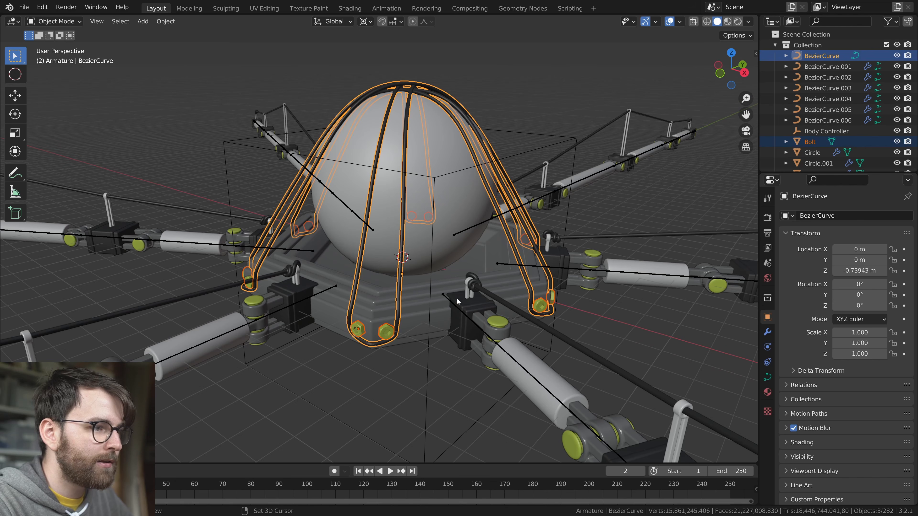
left_click(446, 125, "shift")
left_click(434, 301, "shift")
middle_click_drag(529, 332, 508, 335)
scroll(508, 336, "down", 2)
key("g")
right_click(532, 294)
middle_click_drag(531, 293, 531, 272)
Parent the selected body parts to the Body Controller empty using the Object option
left_click(522, 178, "shift")
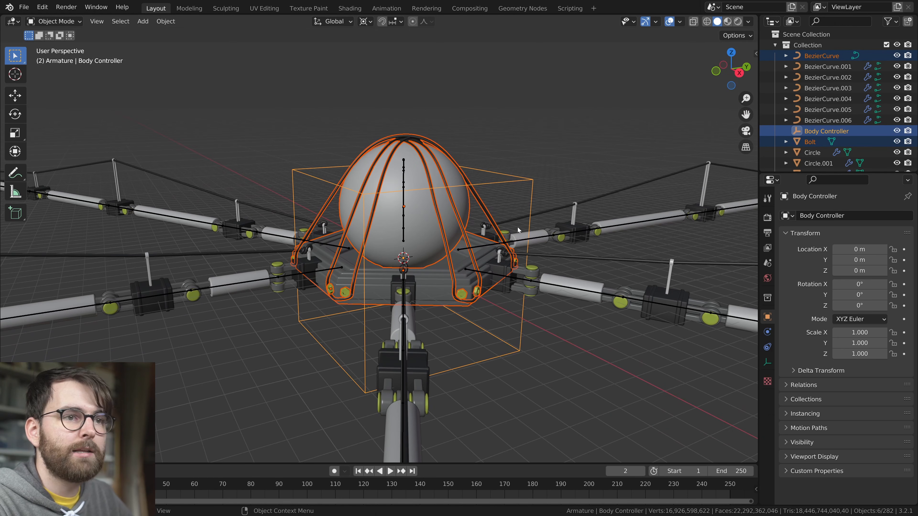
key("ctrl+p")
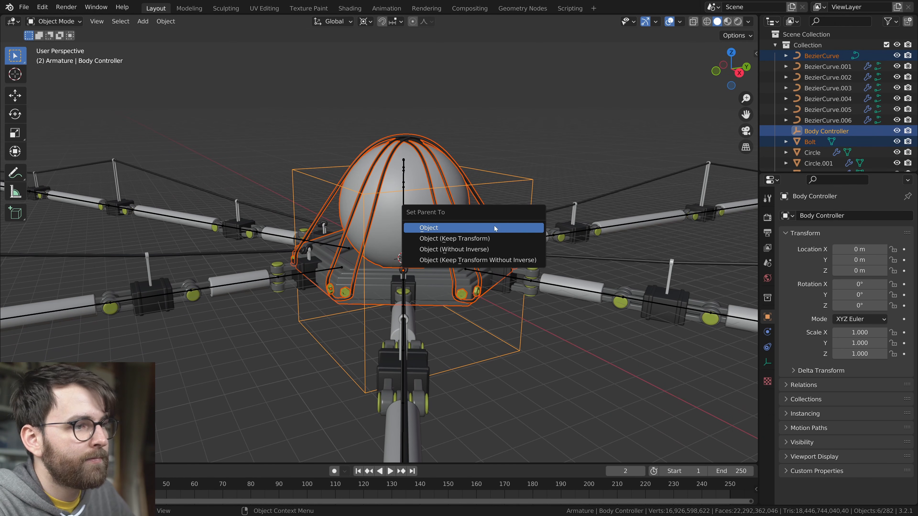
left_click(494, 227)
scroll(545, 245, "down", 4)
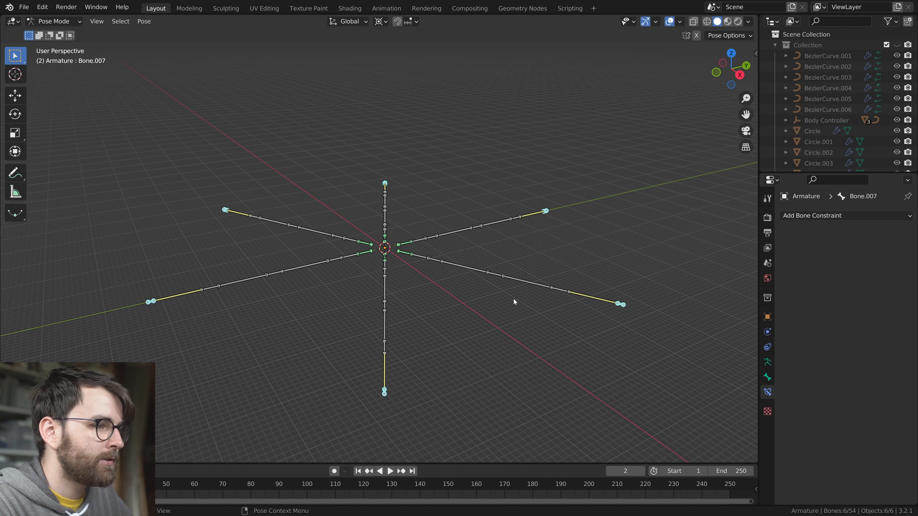
Try scaling the six foot target bones inward, then rotating and moving them together to test how the legs bend
middle_click_drag(625, 349, 519, 320)
key("s")
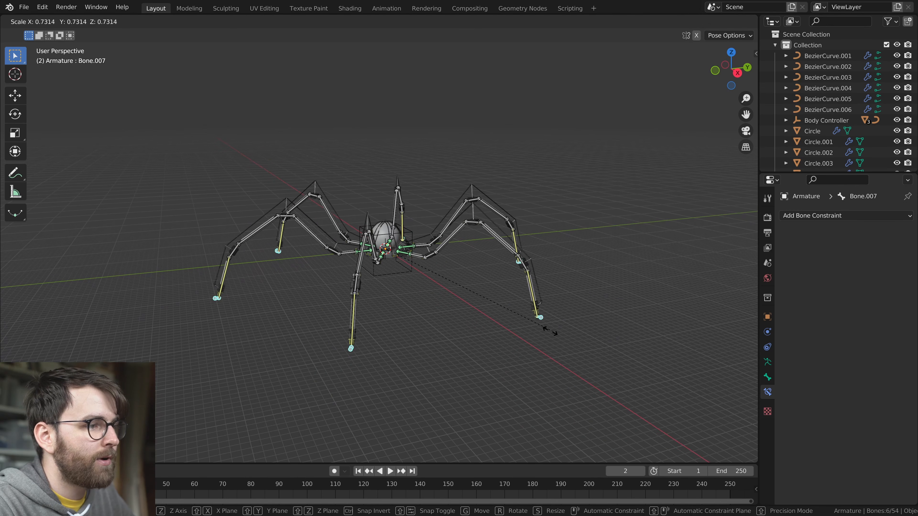
left_click(457, 283)
middle_click_drag(456, 282, 466, 306)
key("r")
key("r")
left_click(462, 303)
key("g")
left_click(457, 356)
key("g")
middle_click_drag(457, 356, 459, 334)
left_click(440, 312)
scroll(455, 320, "up", 1)
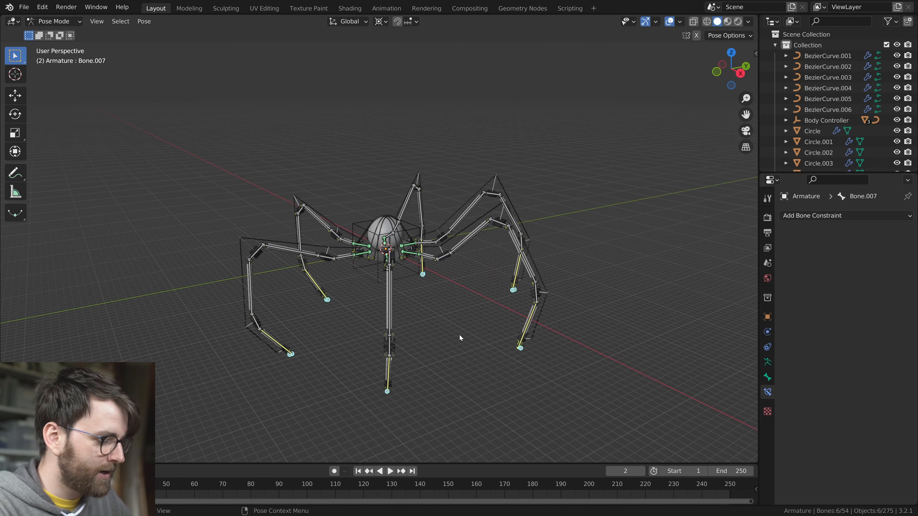
Reset the location of the six foot target bones and scale them toward the centre to about 0.55
key("alt+g")
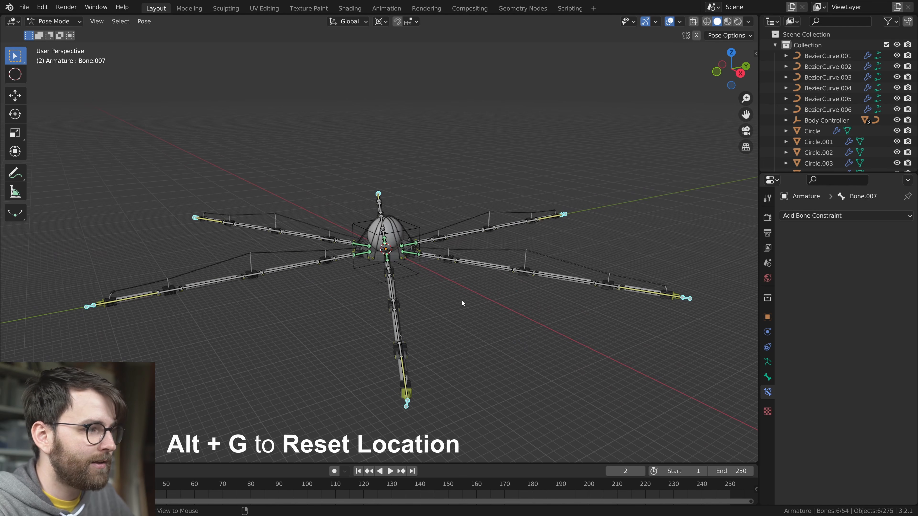
key("s")
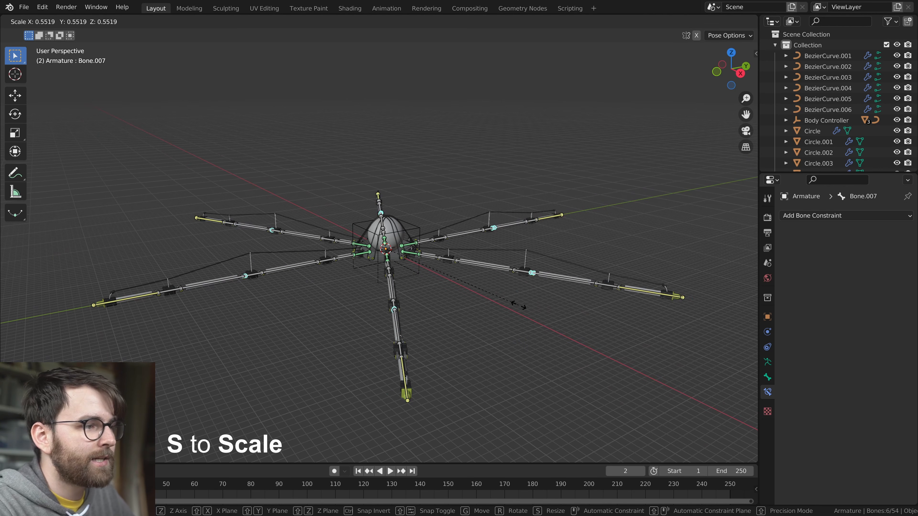
left_click(516, 298)
Return to Object Mode, select the Body Controller empty and raise it to a height of about 7.8 m
key("ctrl+Tab")
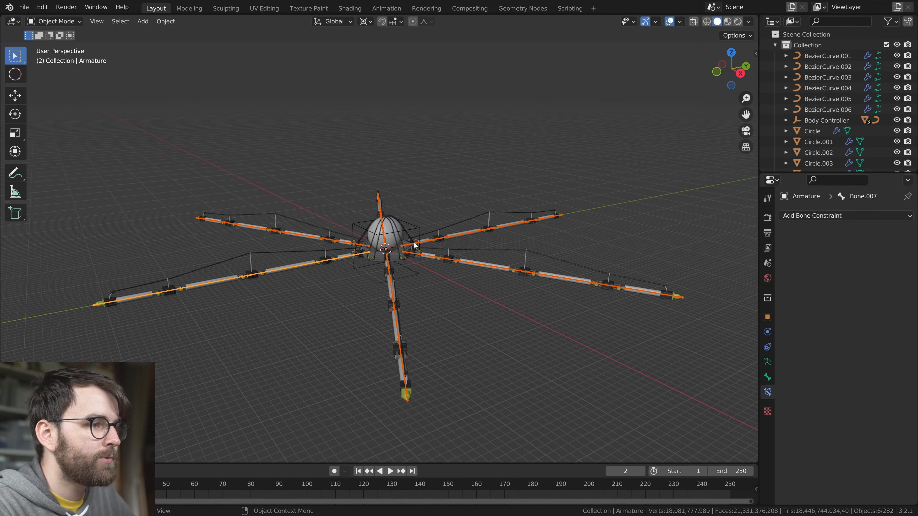
left_click(420, 227)
scroll(453, 286, "up", 1)
middle_click_drag(469, 302, 491, 361, "shift")
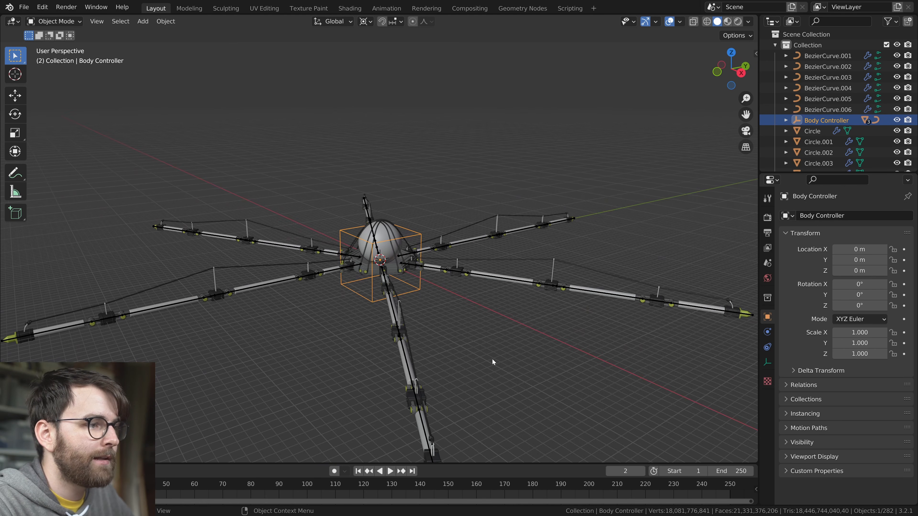
key("g")
left_click(496, 297)
middle_click_drag(414, 280, 441, 287)
key("g")
left_click(493, 296)
key("shift+alt+z")
key("shift+alt+z")
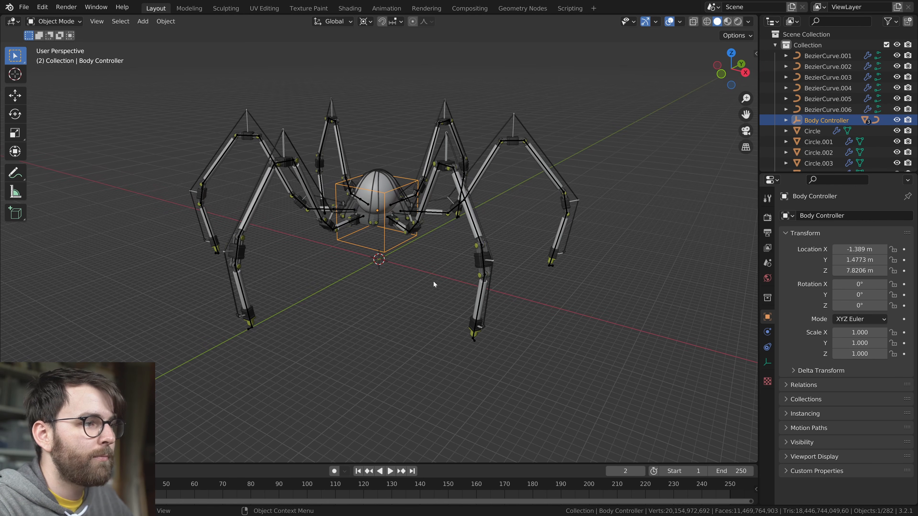
Test the rig by trackball-rotating the Body Controller, rotating it about Z and moving it freely, cancelling each change
key("r")
key("r")
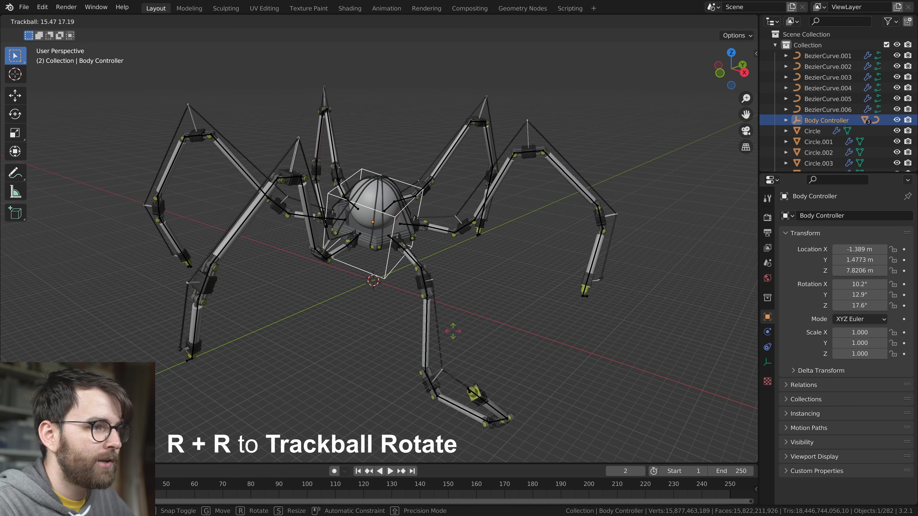
key("r")
key("z")
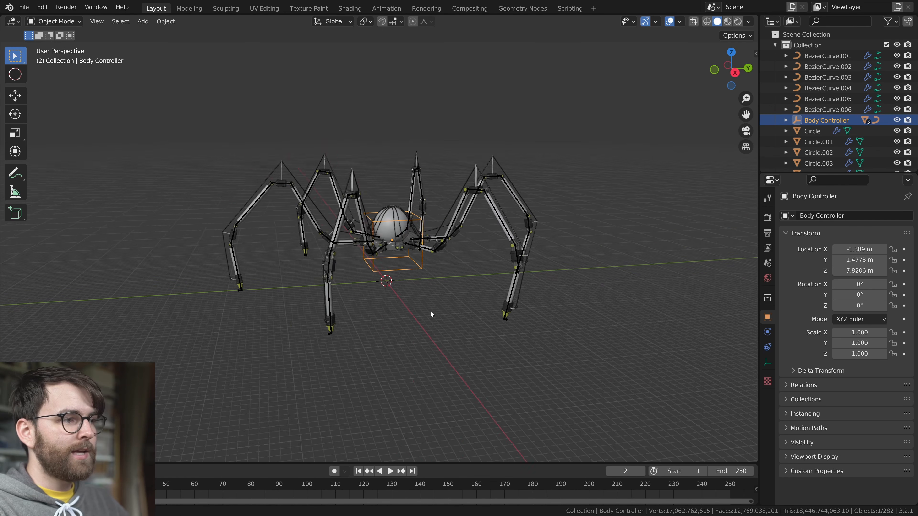
key("g")
right_click(469, 310)
Test-move the Body Controller along the Y axis and within the horizontal plane to check that the feet stay planted
key("shift+alt+z")
middle_click_drag(487, 332, 442, 338)
key("shift+alt+z")
key("g")
key("y")
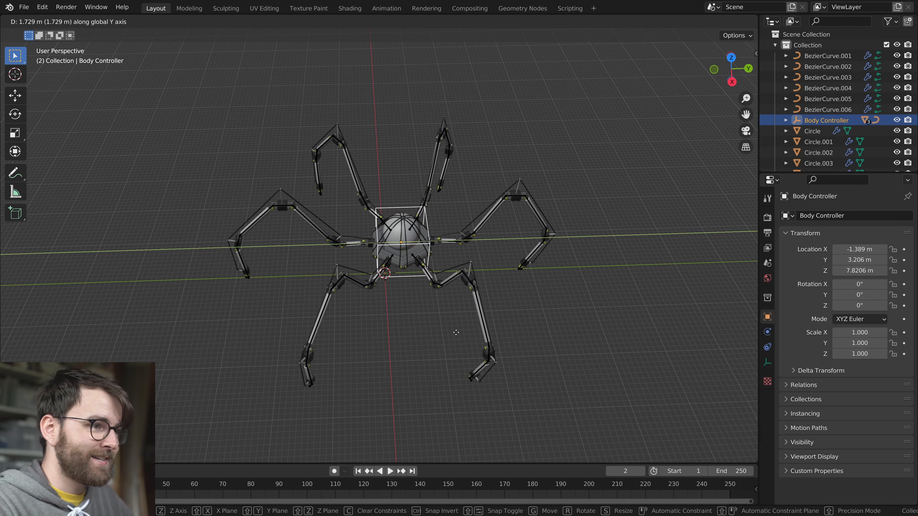
key("Escape")
key("g")
key("shift+z")
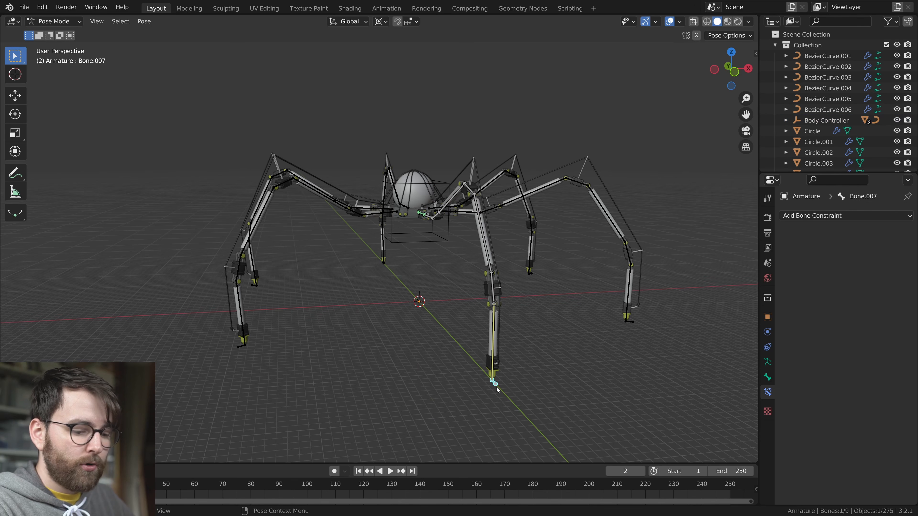
Test-move one foot target bone sideways in front view, cancel the move and erase the annotated direction arrow
key("KP_1")
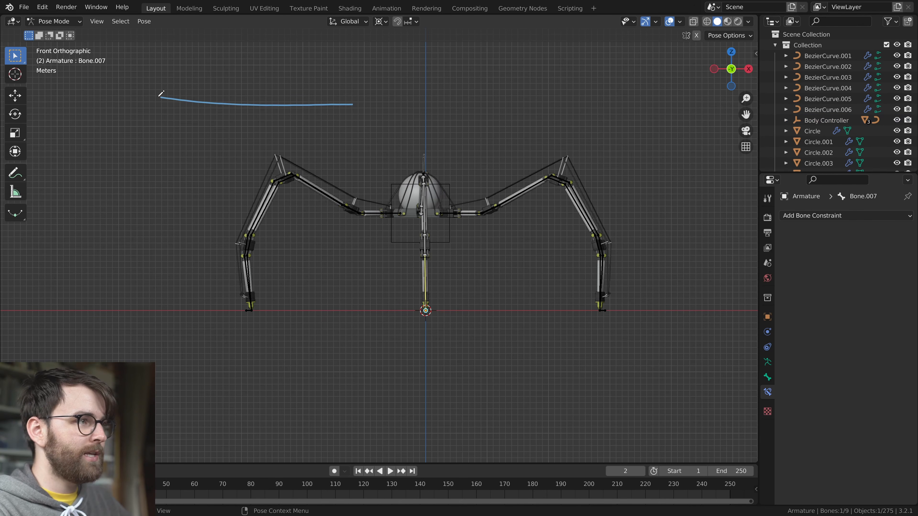
key("g")
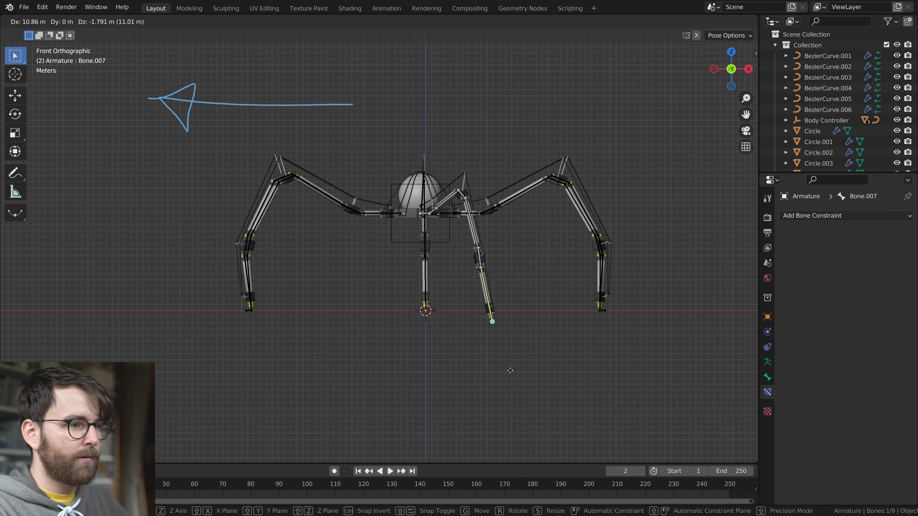
key("Escape")
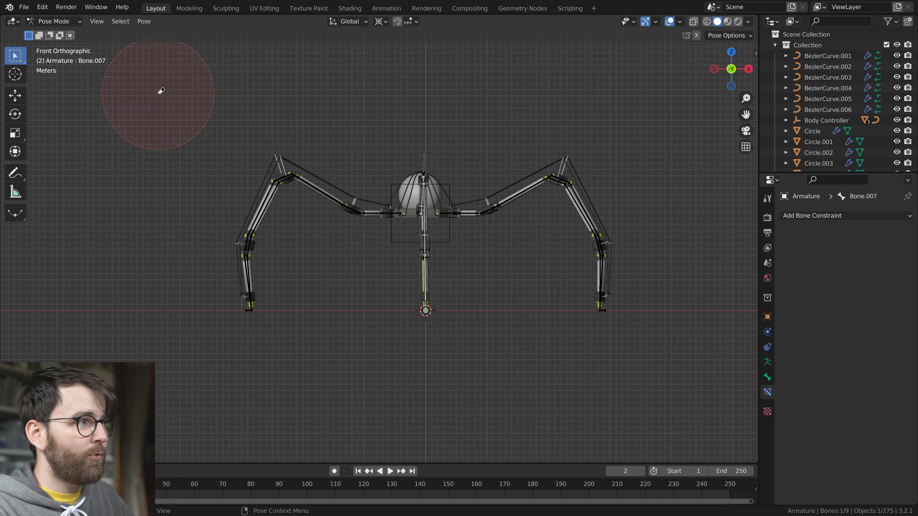
middle_click_drag(163, 101, 442, 342)
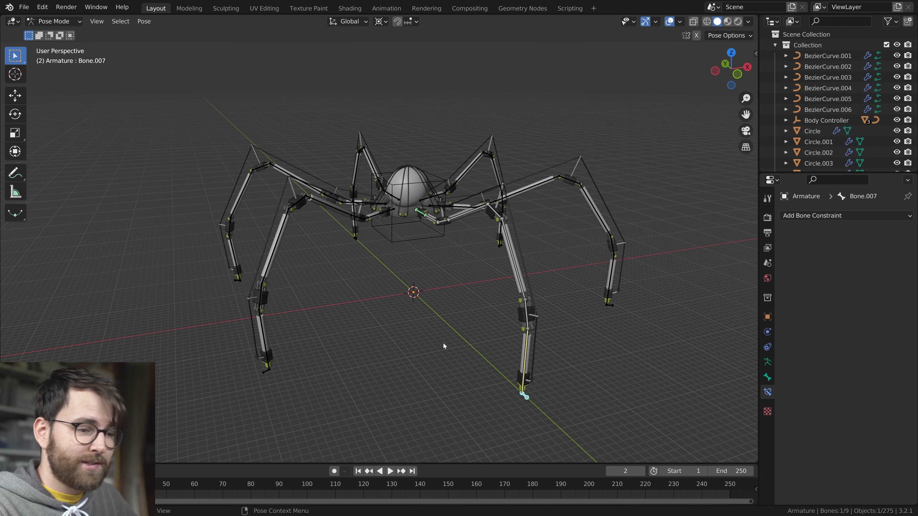
Save the file in Object Mode and add a Bezier circle curve at the world origin
key("ctrl+Tab")
key("ctrl+s")
key("shift+a")
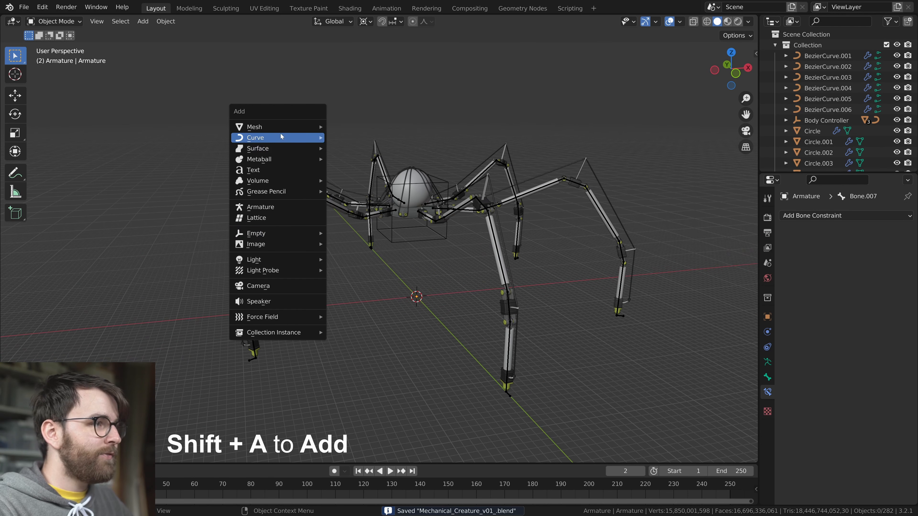
mouse_move(279, 137)
left_click(376, 150)
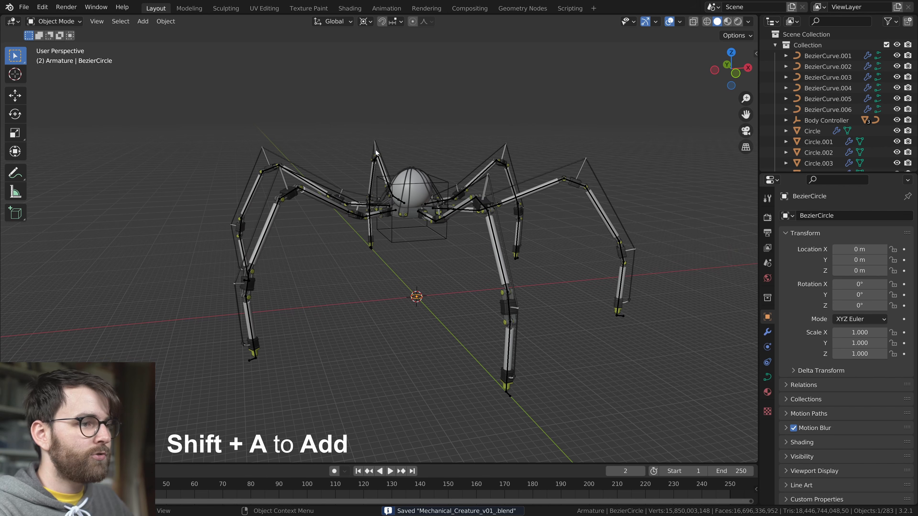
Rename the new Bezier circle as Walk Path
scroll(452, 319, "up", 5)
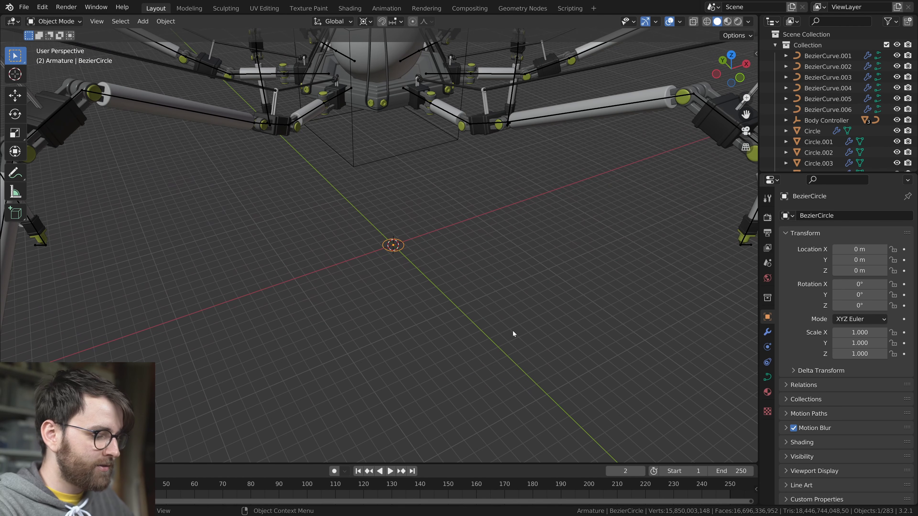
key("F2")
type("Walk Path")
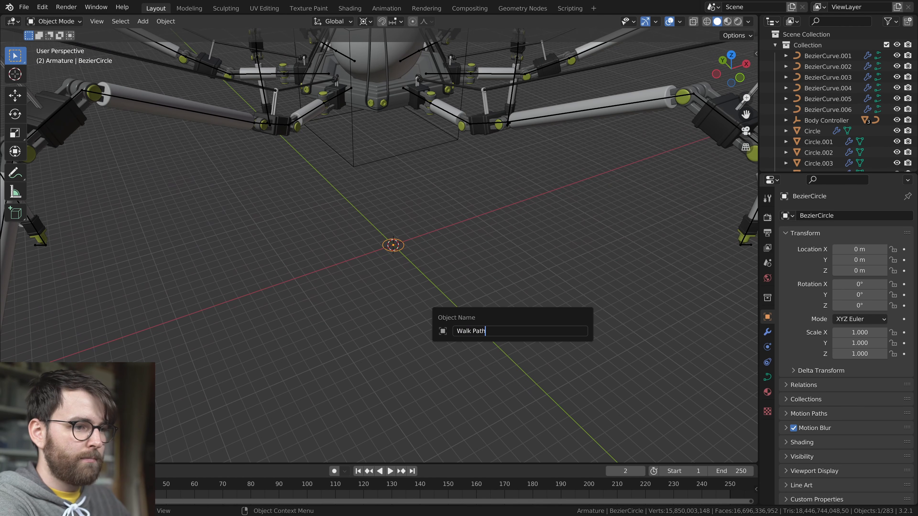
key("Return")
Enlarge the Walk Path circle in Edit Mode and rotate it 90 degrees about the X axis so it stands upright
key("Tab")
key("s")
left_click(563, 318)
type("rx")
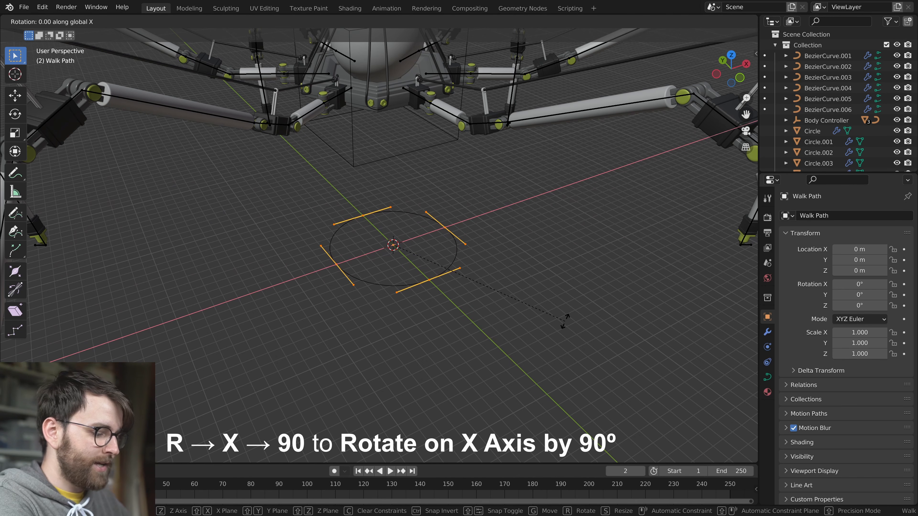
type("90")
key("Return")
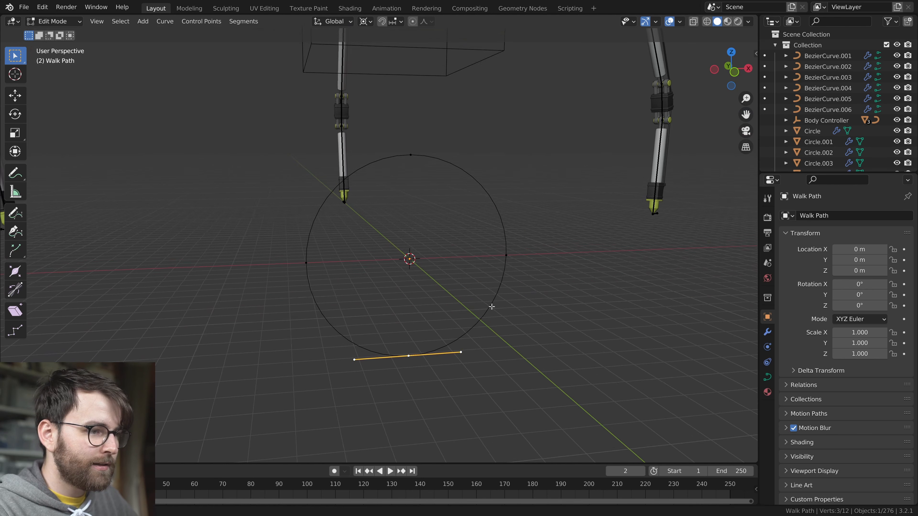
Set the pivot point to 3D Cursor and flatten the circle's lowest point to ground level with a Z scale of 0
middle_click_drag(490, 307, 497, 305)
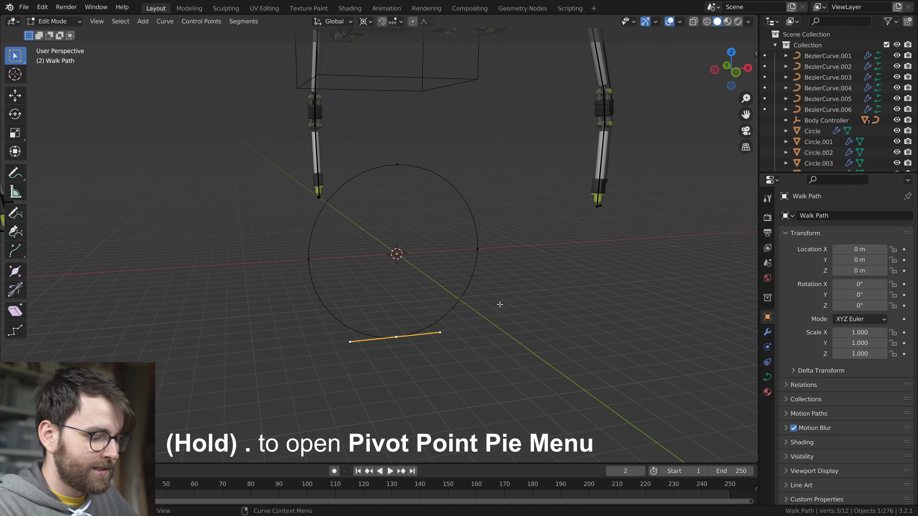
key("period")
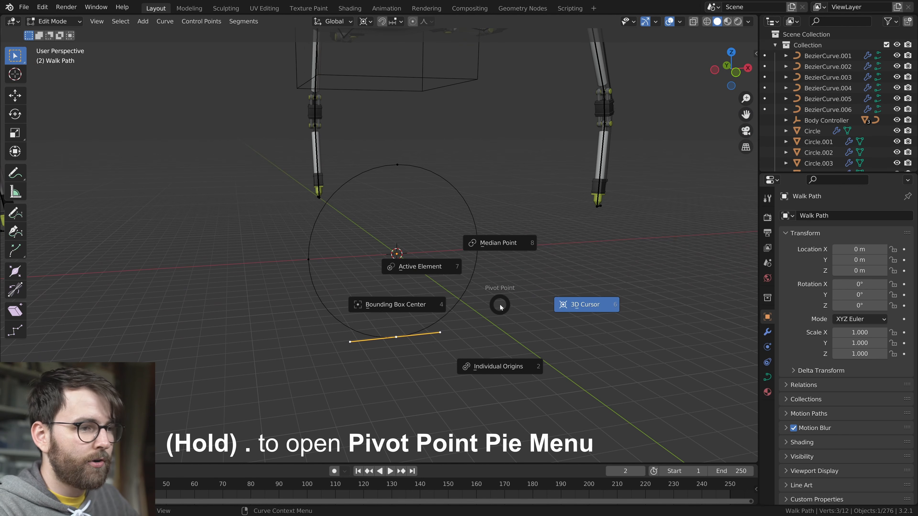
left_click(585, 305)
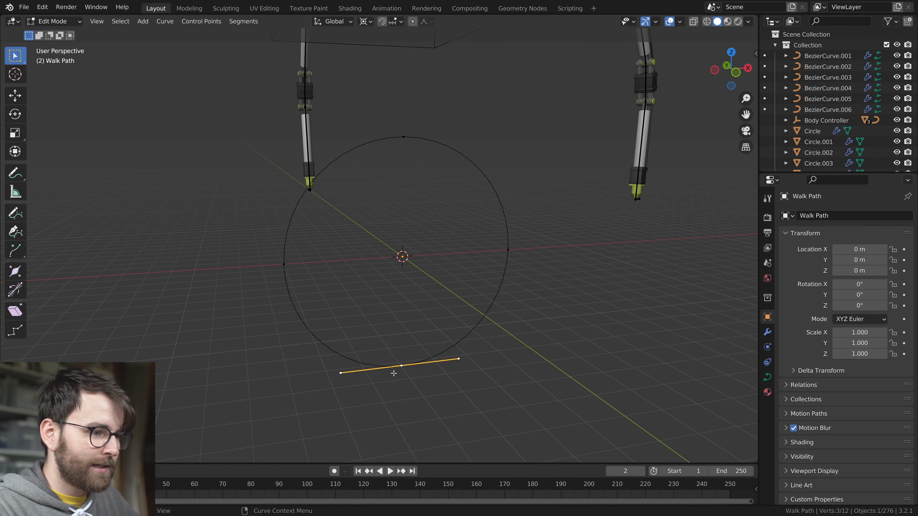
key("s")
key("z")
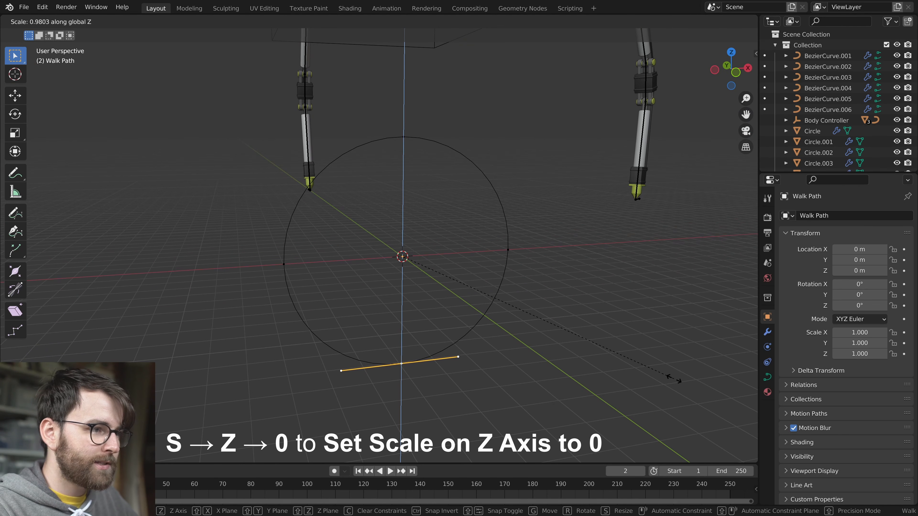
key("0")
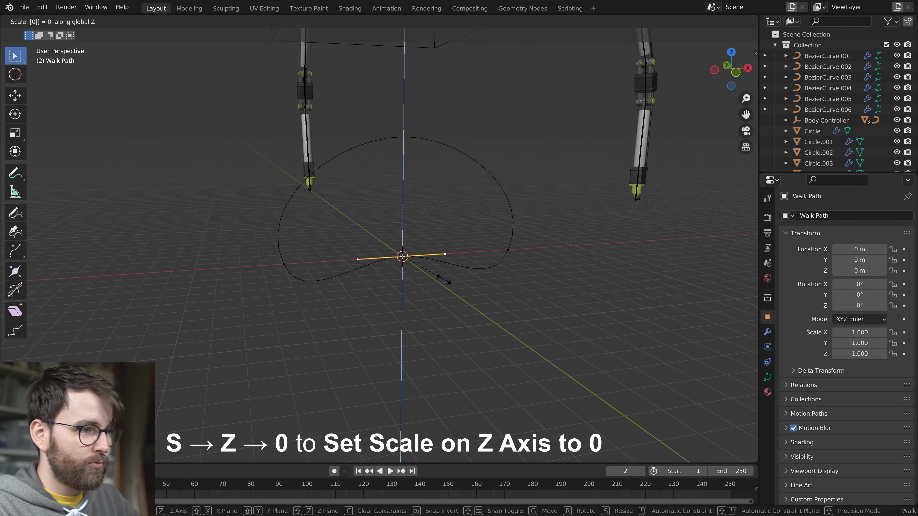
key("Return")
Set the handle type of the circle's two side points to Vector
left_click(281, 263)
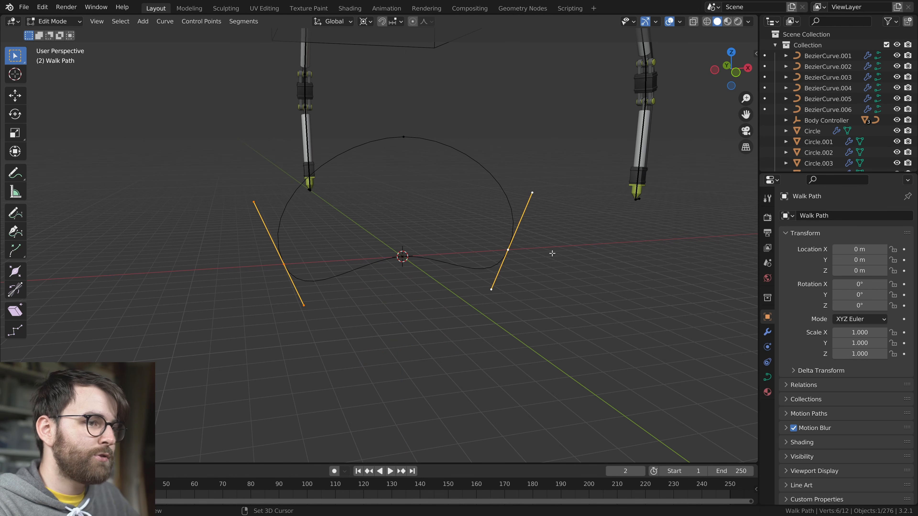
key("v")
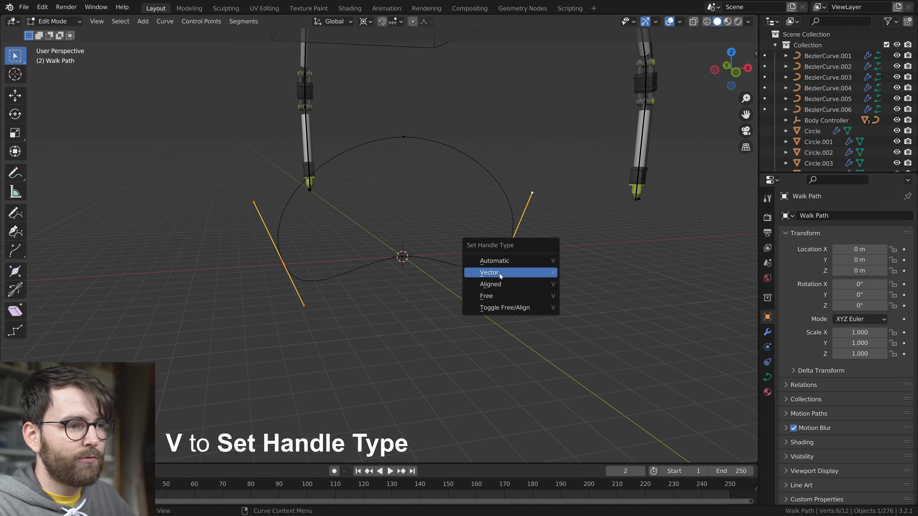
left_click(501, 275)
middle_click_drag(501, 276, 459, 296)
Reshape the Walk Path above the ground line by moving its points and handles along the X and Z axes
left_click(389, 234)
key("g")
key("x")
left_click(438, 289)
middle_click_drag(441, 174, 423, 173)
key("g")
key("x")
left_click(420, 172)
key("g")
key("z")
left_click(453, 197)
Scale the entire Walk Path and adjust the height of a single point along the Z axis
key("a")
key("s")
left_click(496, 295)
left_click(411, 162)
key("g")
key("z")
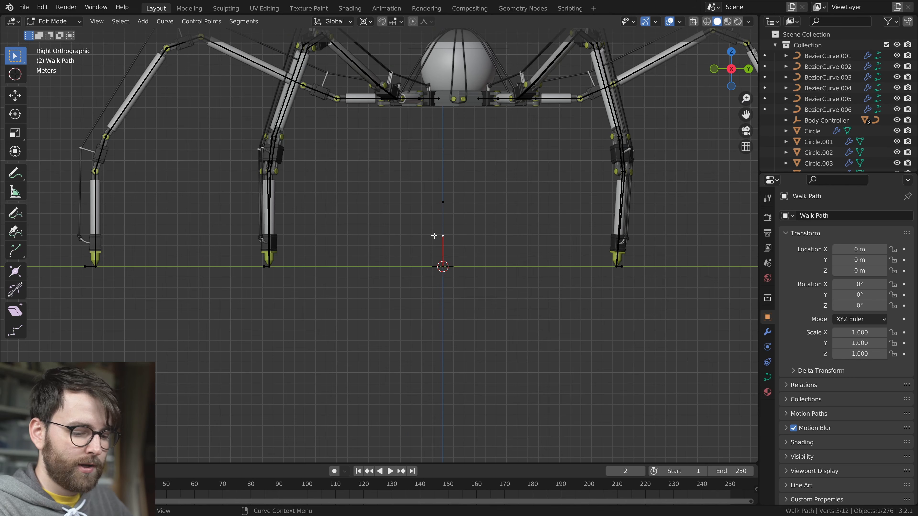
Move the upper handles of both ground-level end points in front view, pulling the handle on the positive X side outward
key("KP_1")
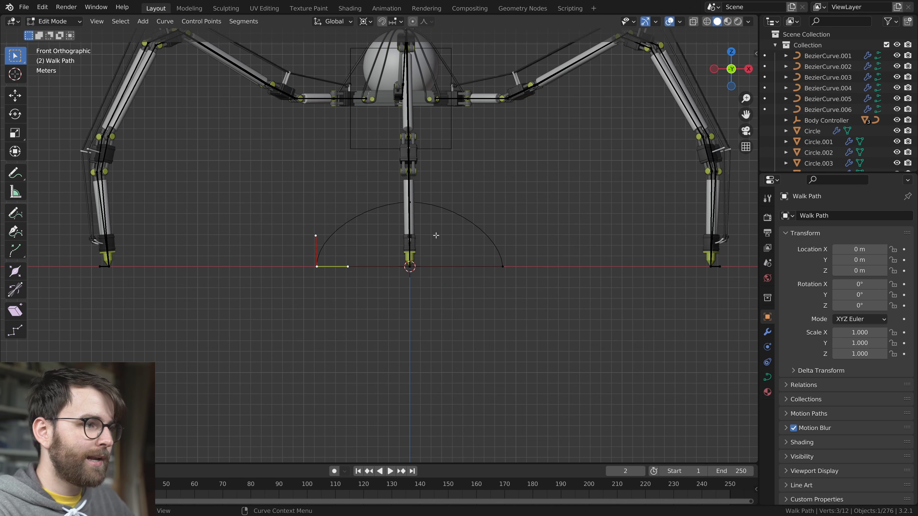
key("g")
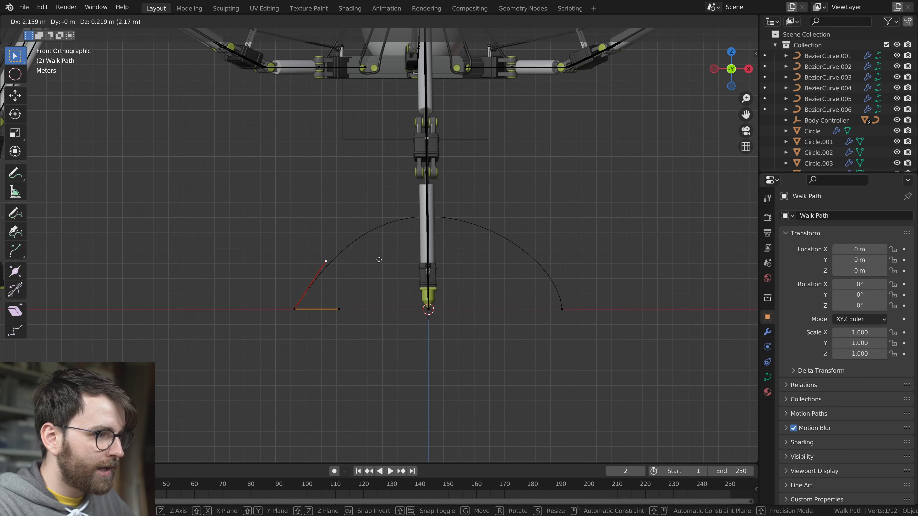
left_click(353, 255)
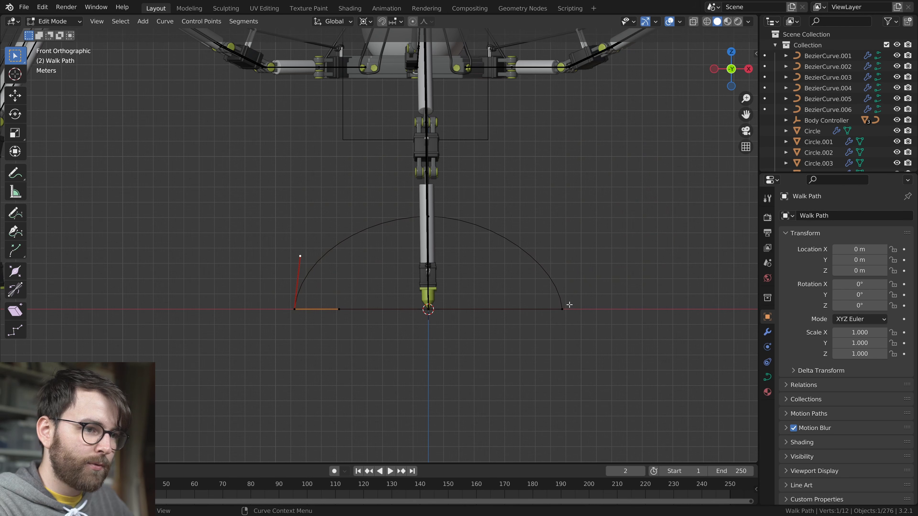
key("g")
left_click(642, 247)
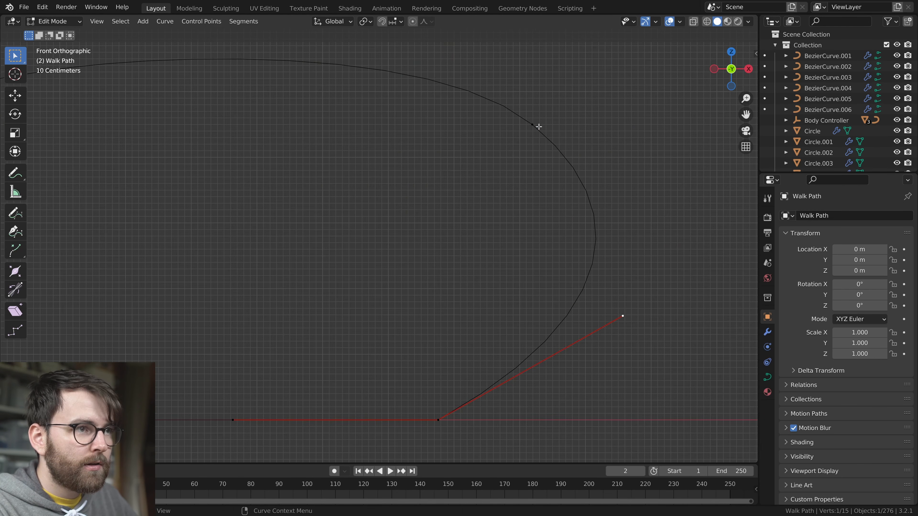
Rotate the added point on the arc's positive X side to round the curve, and return to Object Mode
left_click(538, 127)
key("r")
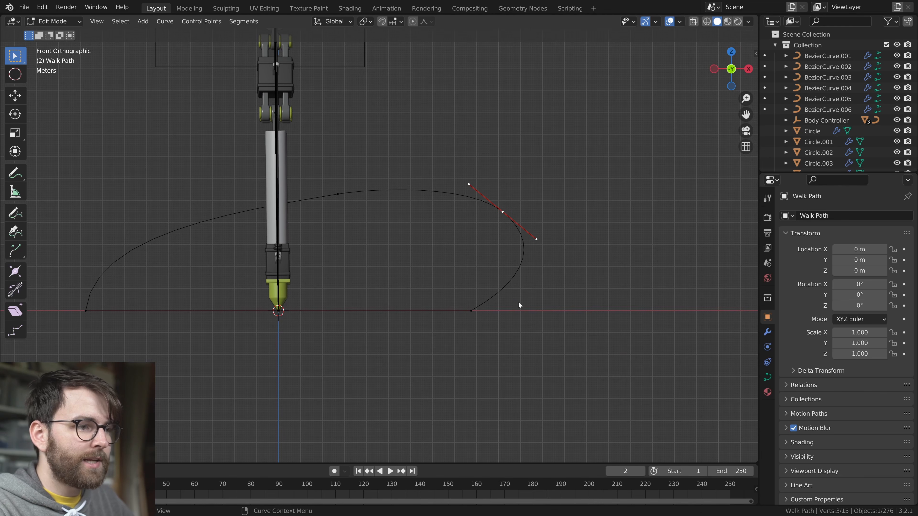
key("Tab")
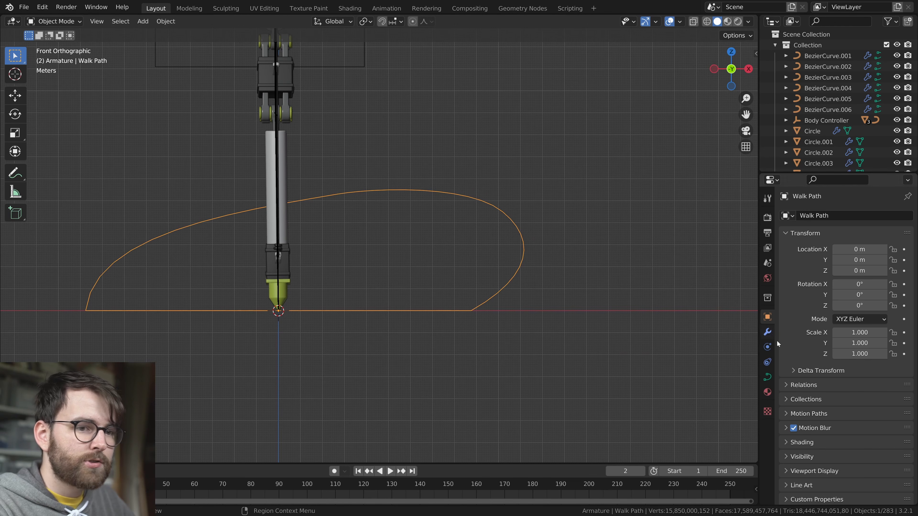
Set the Walk Path curve's preview resolution to 32
left_click(768, 378)
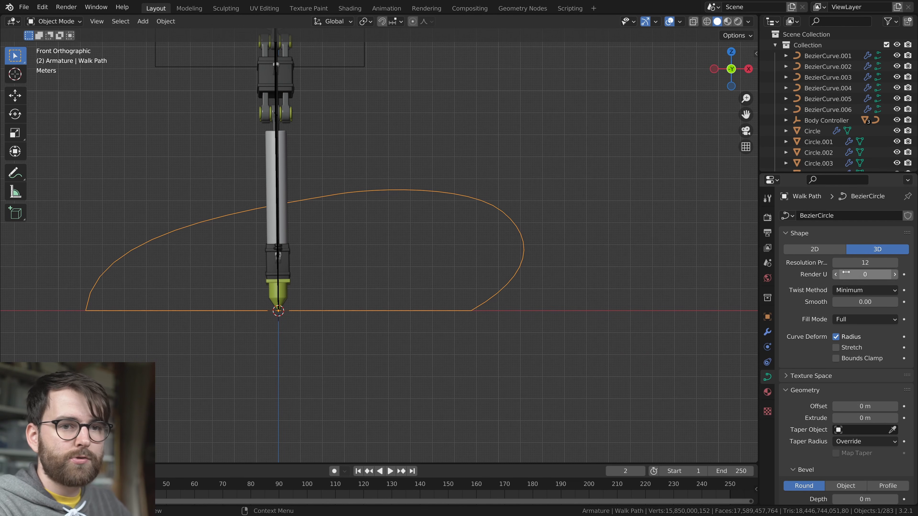
left_click(863, 263)
type("32")
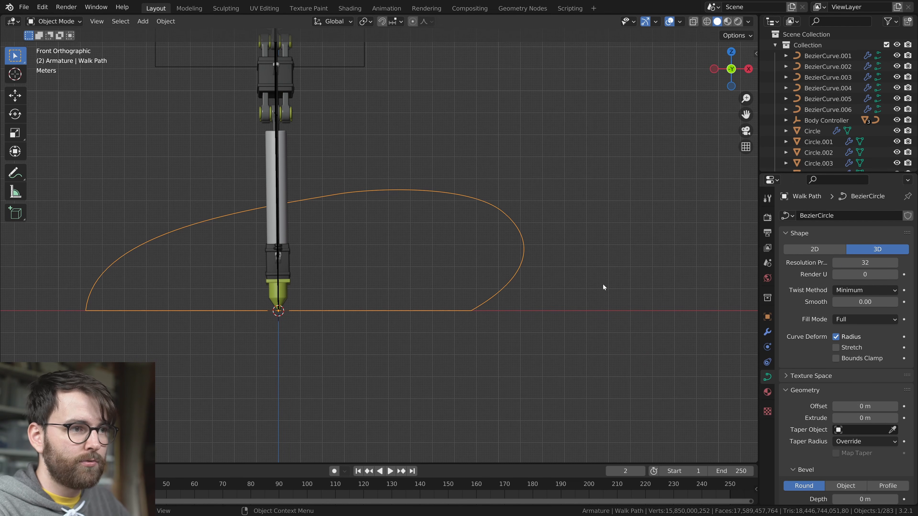
Lengthen the handles of the arc's added point in Edit Mode and shift the point to refine the curve
key("Tab")
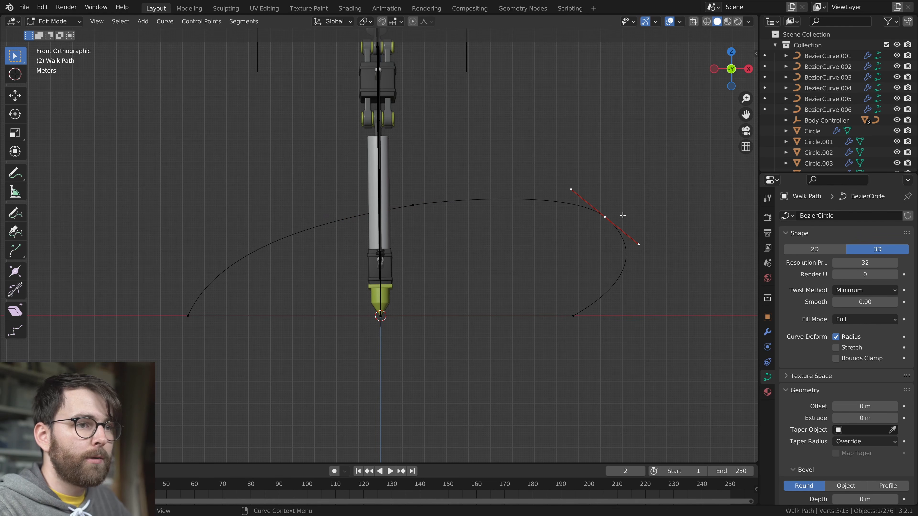
key("s")
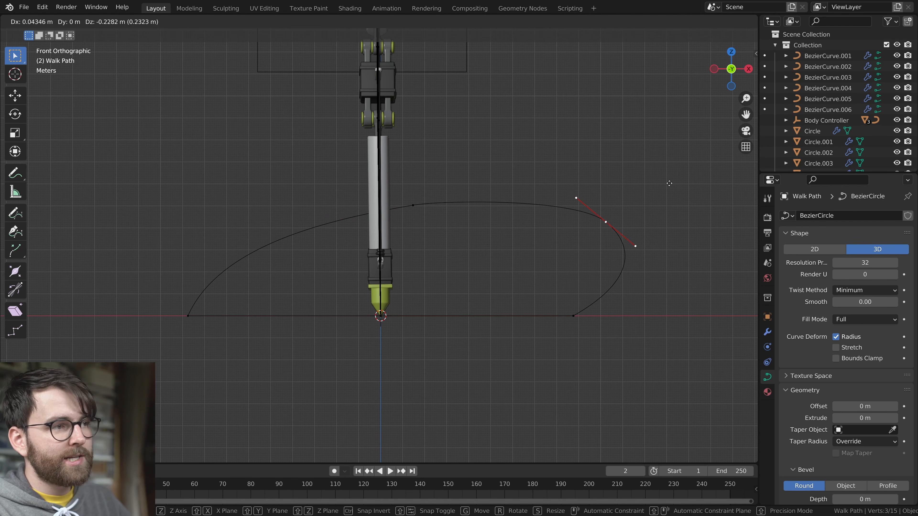
left_click(651, 197)
key("g")
left_click(653, 196)
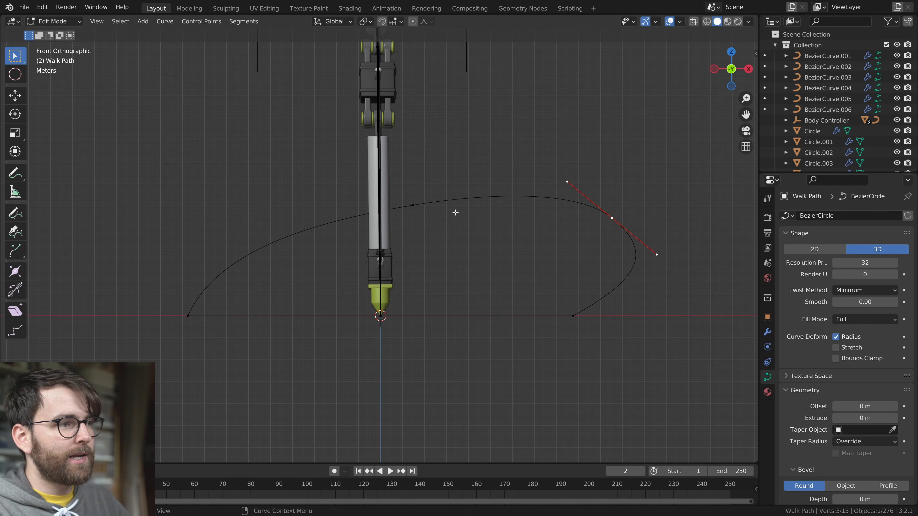
Reduce the Walk Path arc to a single upper point, reshape the curve with it, and save the file
left_click(450, 222)
key("g")
left_click(446, 228)
scroll(445, 243, "down", 4)
scroll(446, 243, "up", 1)
key("v")
left_click(606, 264)
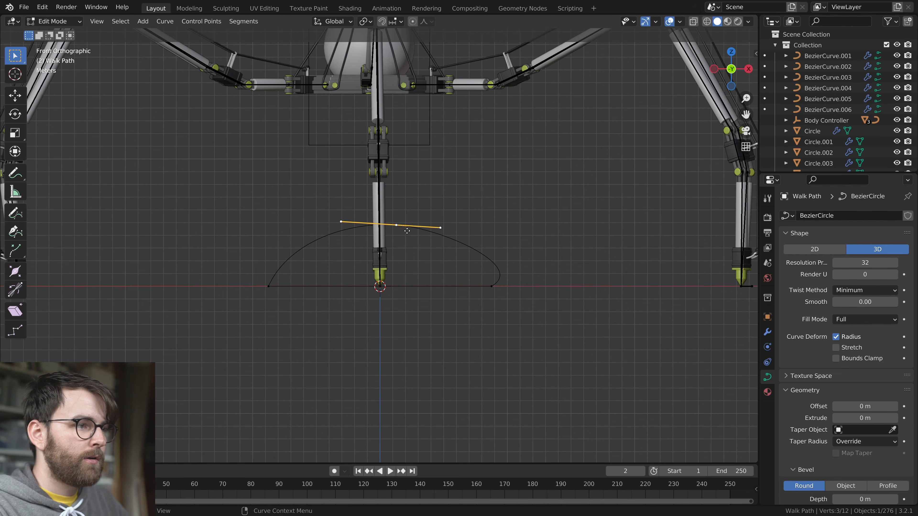
key("g")
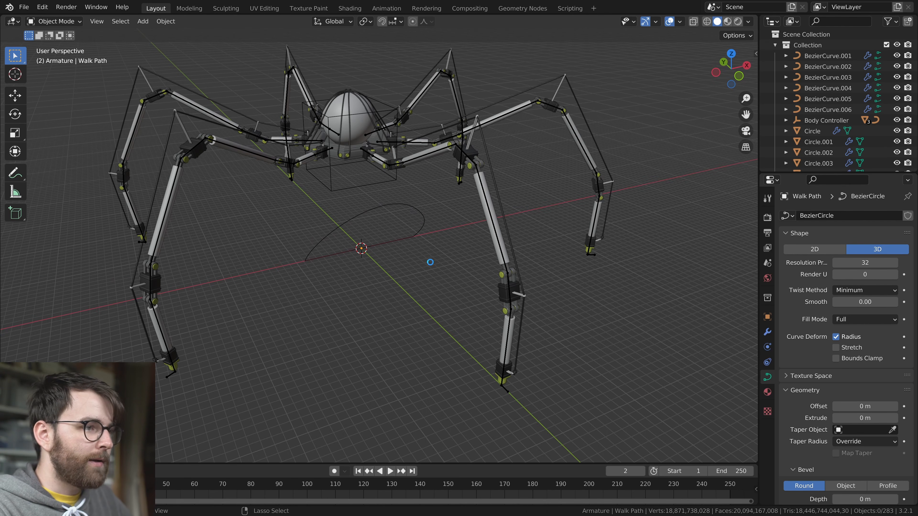
key("ctrl+s")
key("Tab")
Add a Follow Path constraint targeting Walk Path to the foot control bone of the front leg in Pose Mode
middle_click_drag(476, 260, 468, 141)
left_click(487, 244)
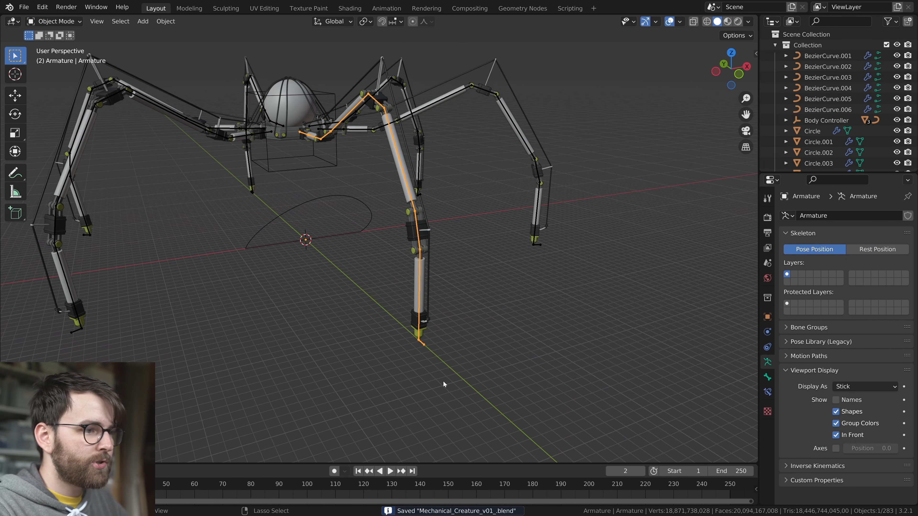
key("ctrl+Tab")
left_click(423, 344)
middle_click_drag(480, 327, 506, 320, "shift")
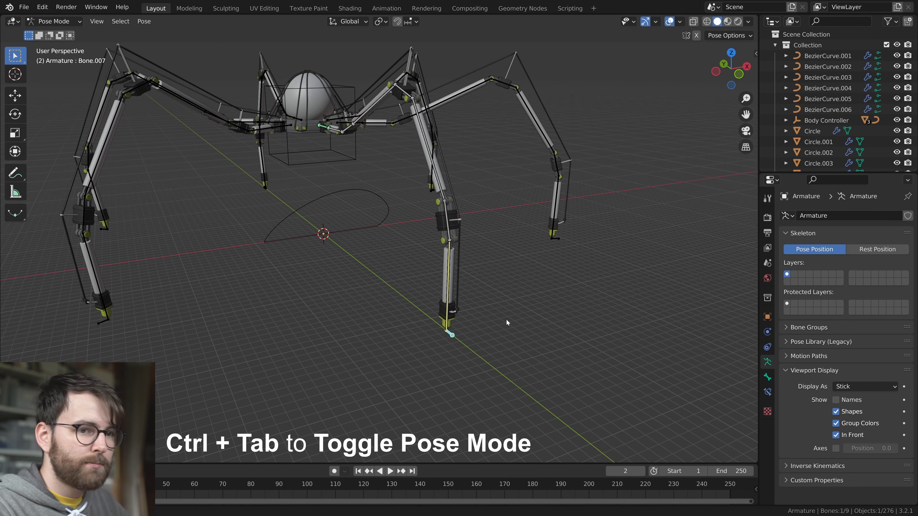
left_click(767, 393)
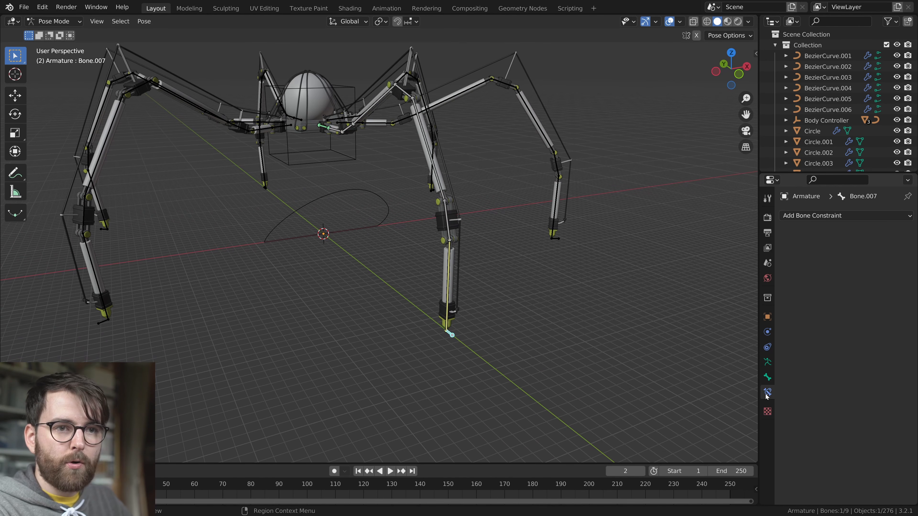
left_click(850, 216)
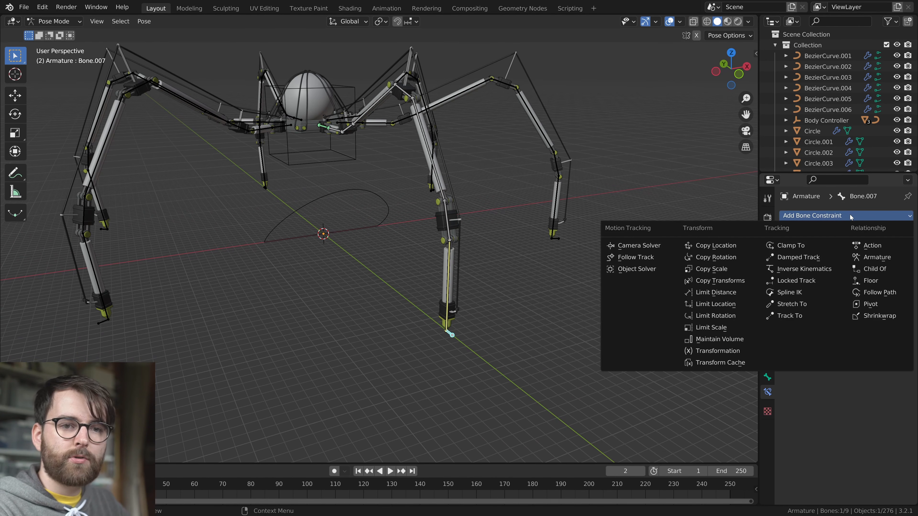
left_click(876, 293)
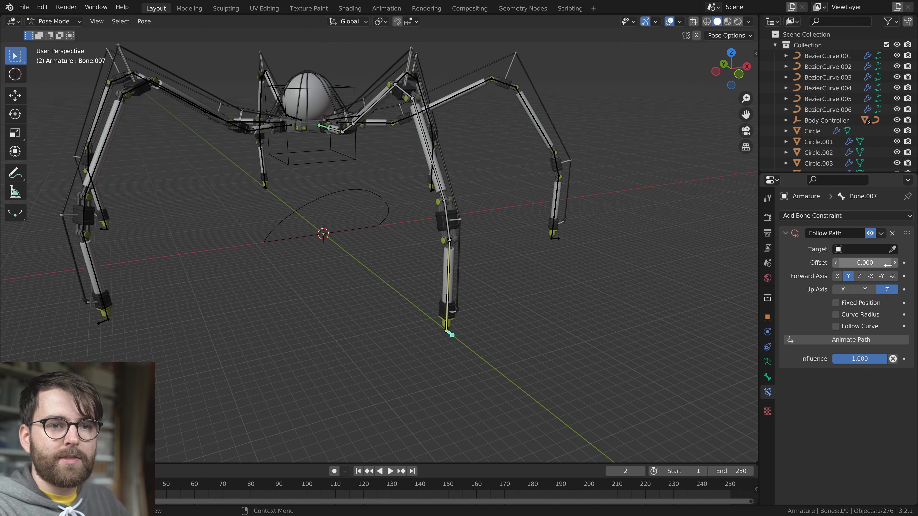
left_click(390, 205)
middle_click_drag(389, 206, 515, 275)
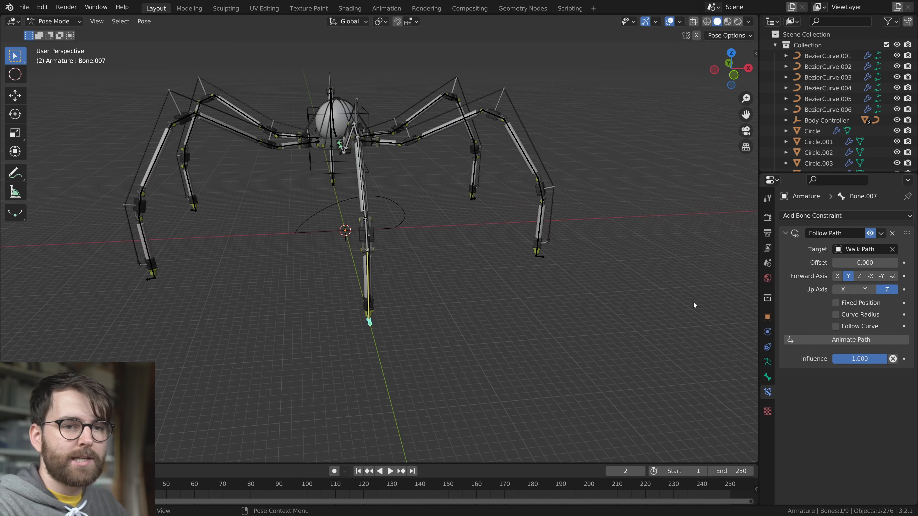
mouse_move(865, 263)
left_mouse_down()
mouse_move(910, 262)
mouse_move(865, 262)
left_mouse_up()
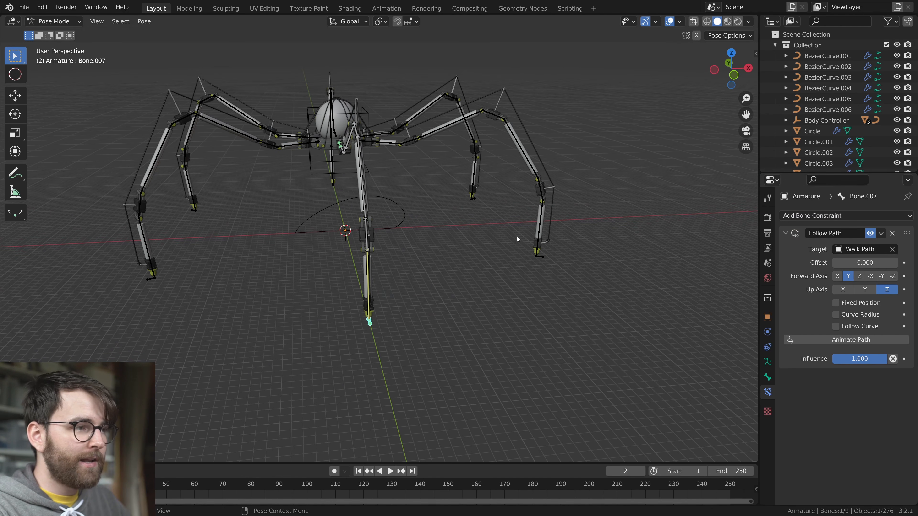
Copy the Follow Path constraint to the foot control bones of all six leg armatures, posing them together in local view
middle_click_drag(512, 219, 503, 287)
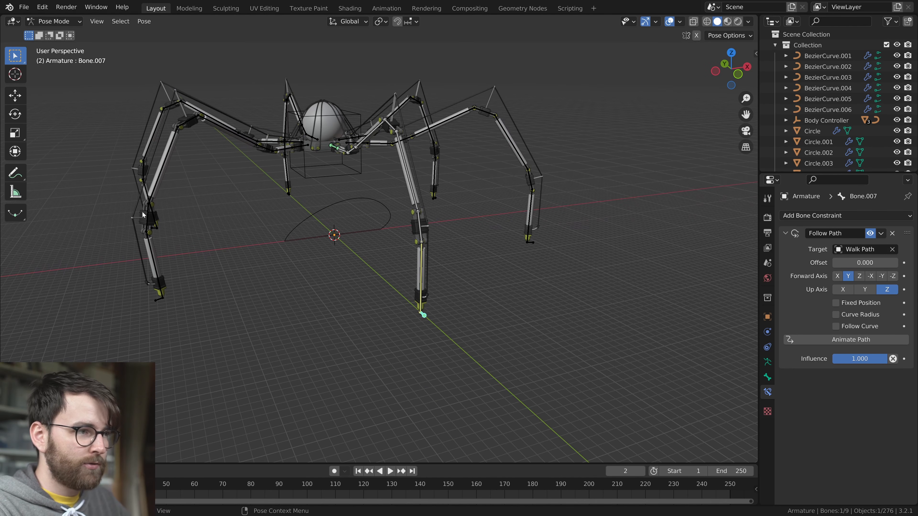
key("ctrl+Tab")
key("2")
left_click_drag(281, 117, 388, 164)
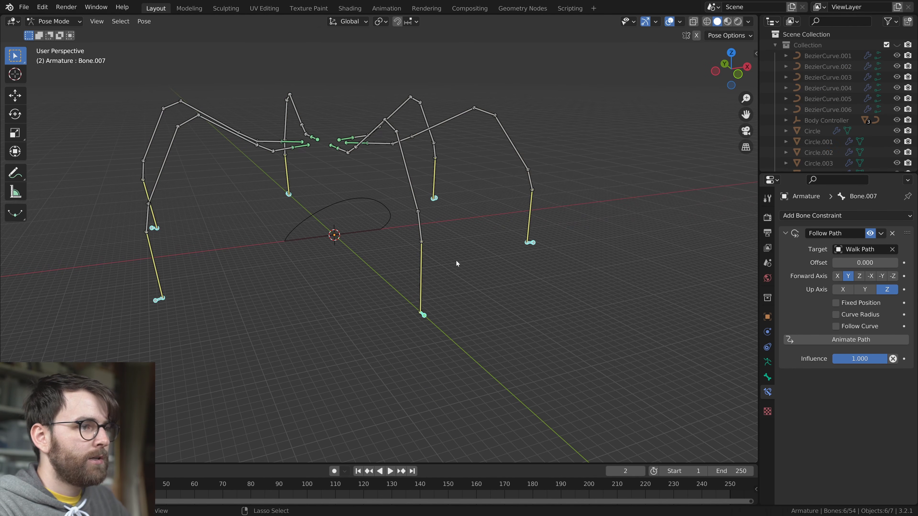
key("ctrl+Tab")
middle_click_drag(323, 179, 345, 178)
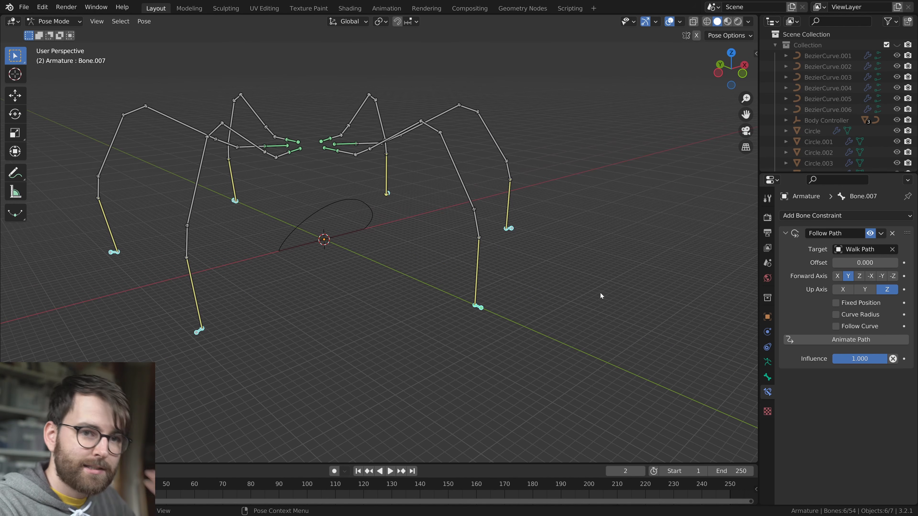
left_click(882, 233)
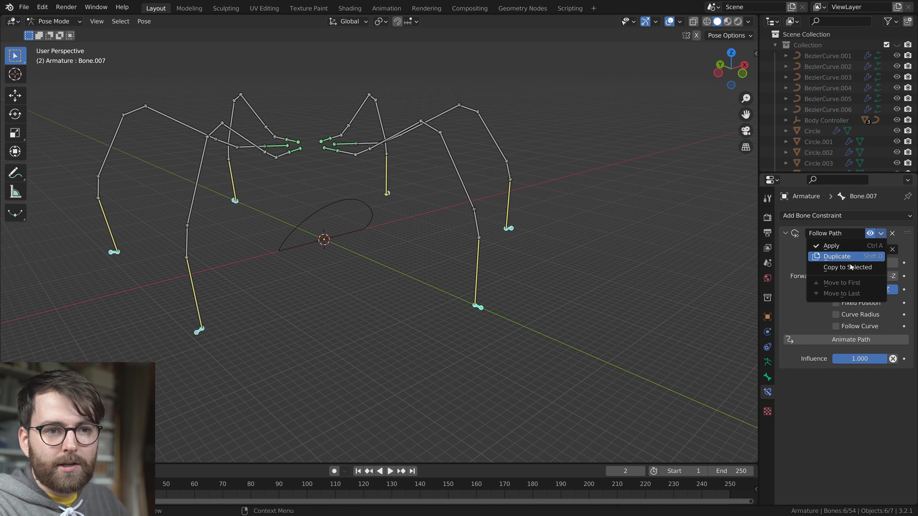
left_click(835, 267)
Scrub the Follow Path offset on all six foot bones together to preview how the legs travel along the curve
middle_click_drag(426, 327, 455, 331)
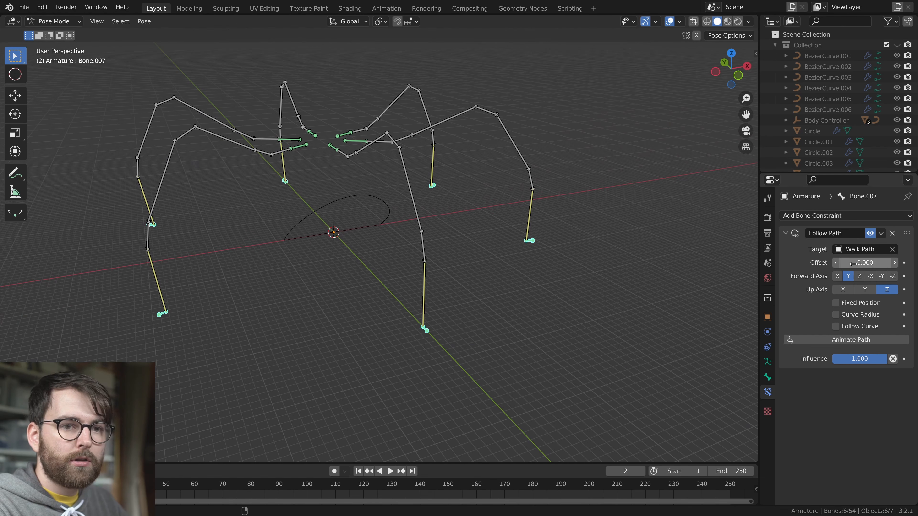
left_click_drag(865, 263, 898, 263)
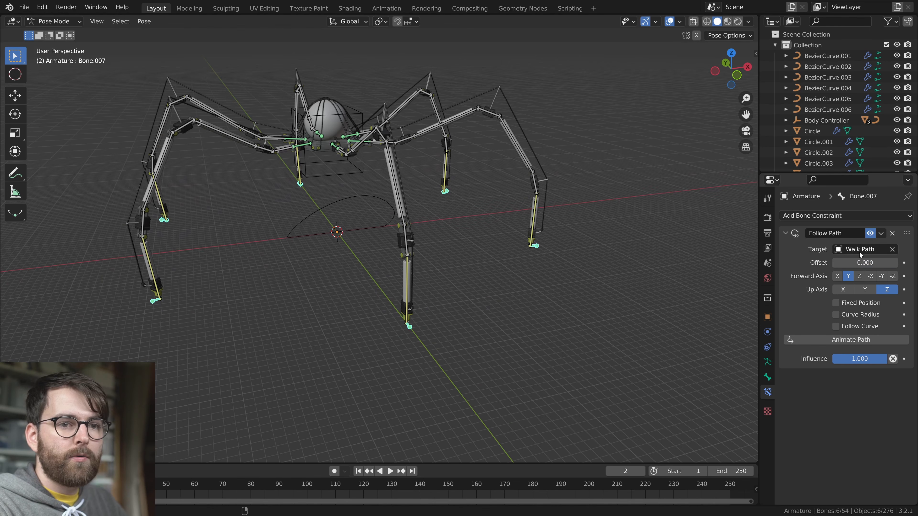
left_click_drag(864, 263, 901, 262)
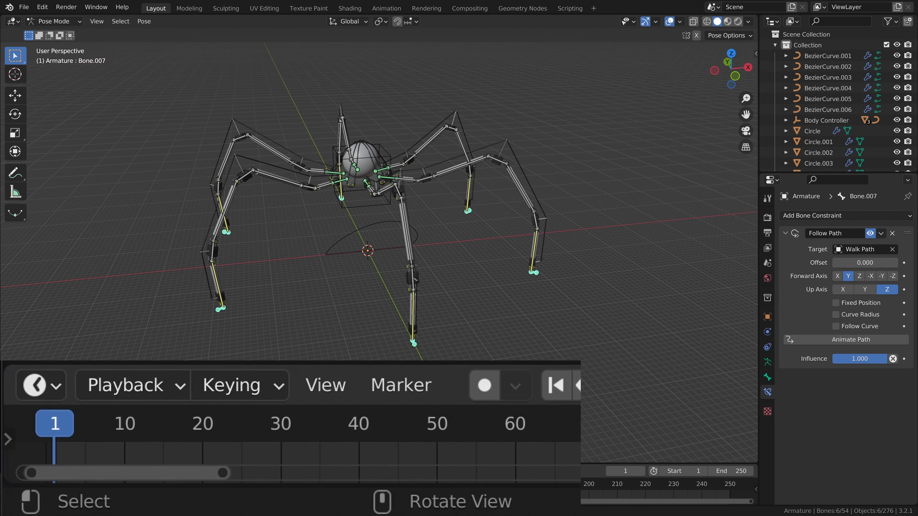
Keyframe the active foot bone's Follow Path Offset at 0 on frame 1 and at 100 on frame 50
right_click(860, 262)
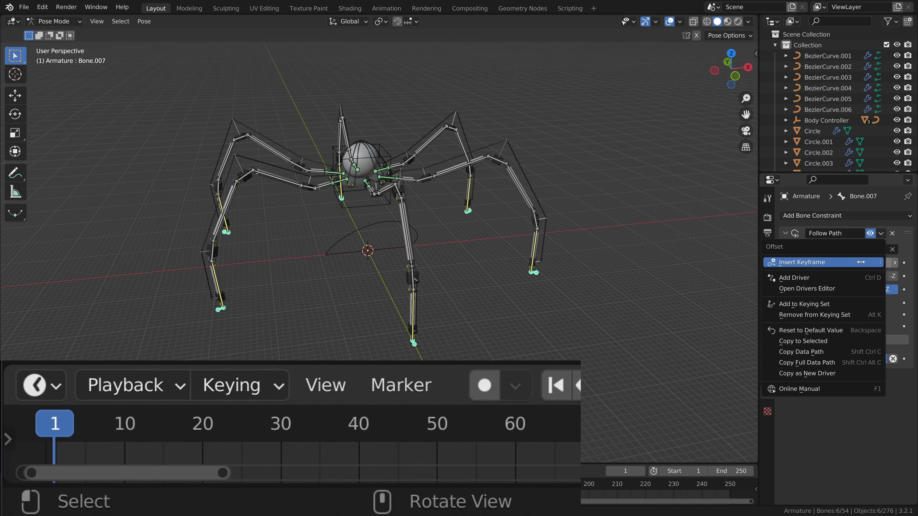
left_click(823, 263)
left_click_drag(217, 433, 439, 447)
left_click_drag(865, 263, 900, 262)
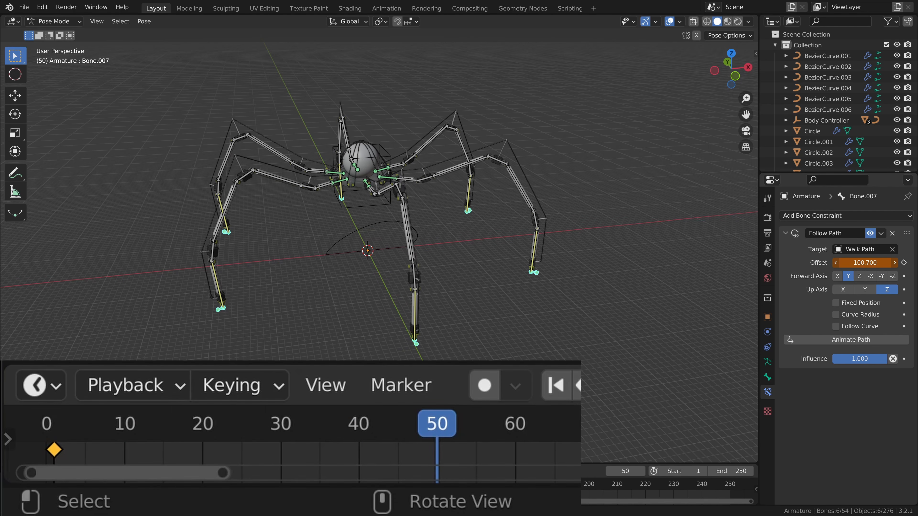
key("Return")
right_click(858, 260)
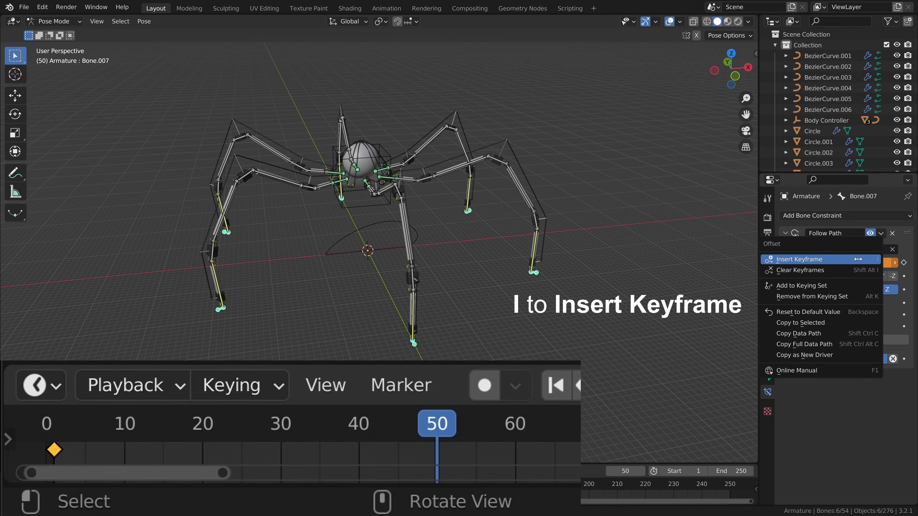
left_click(842, 259)
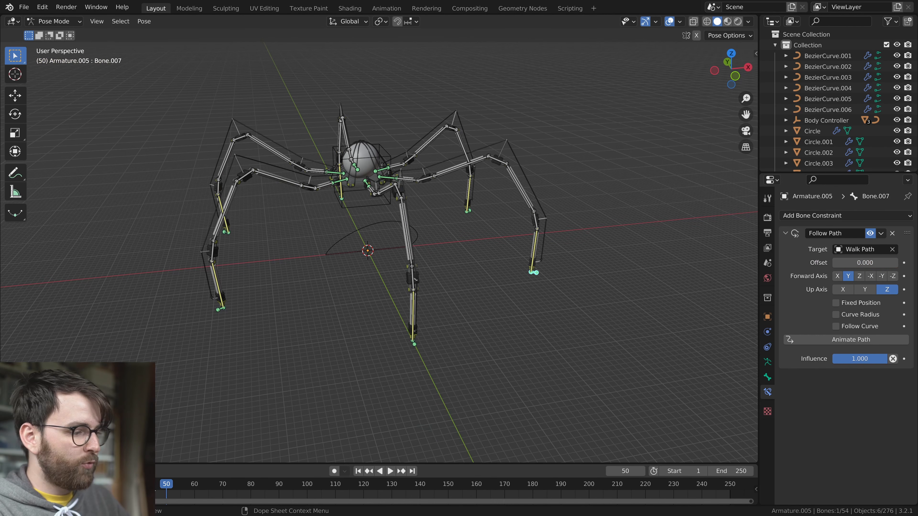
Keyframe the Follow Path Offset of the other legs' foot bones at 0 on frame 1 and 100 on frame 50
left_click_drag(144, 484, 104, 485)
left_click(358, 471)
middle_click_drag(588, 297, 563, 295)
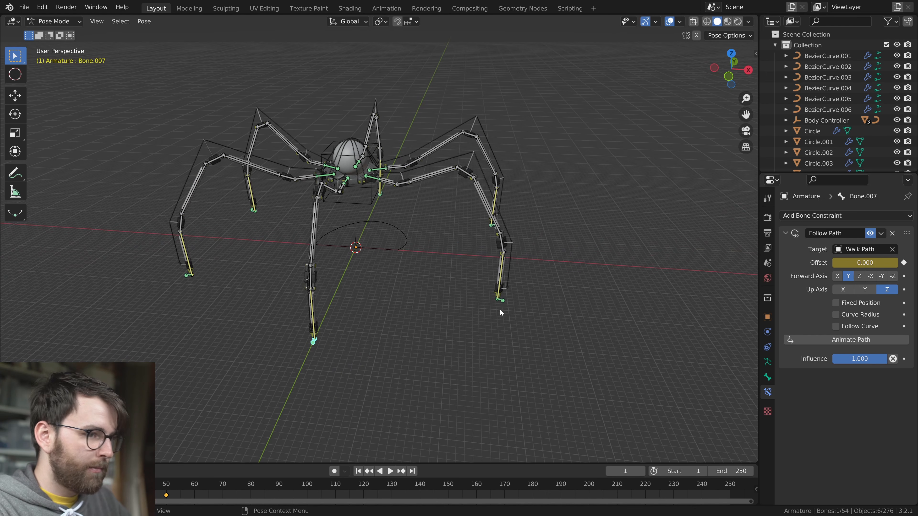
double_click(865, 262)
type("10")
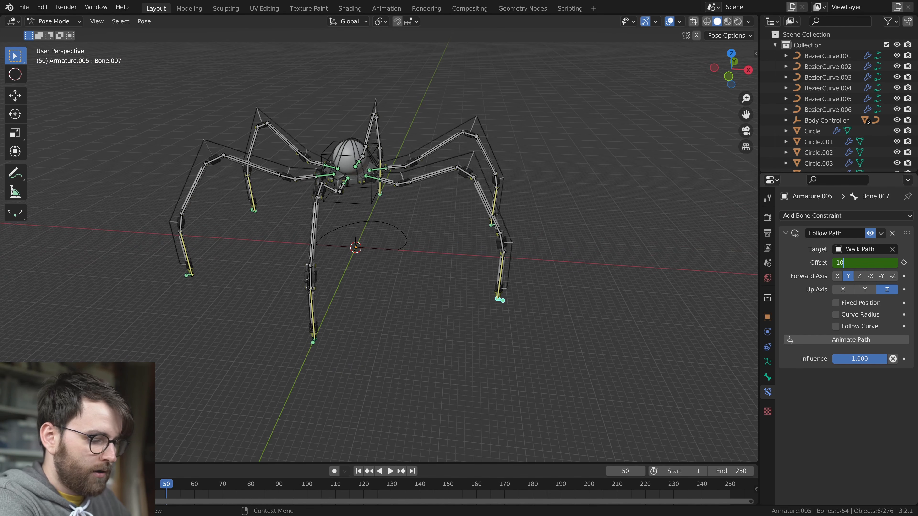
type("i")
middle_click_drag(603, 213, 433, 206)
left_click(589, 323)
key("i")
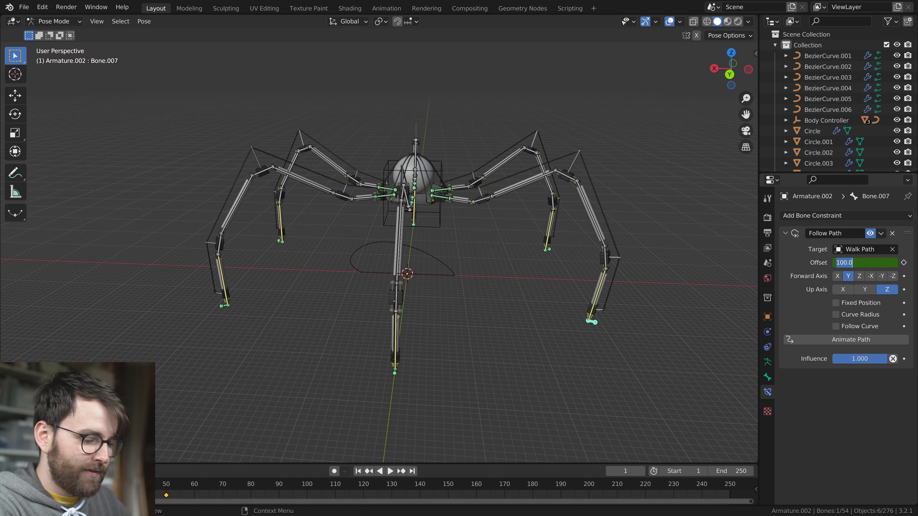
key("ctrl+z")
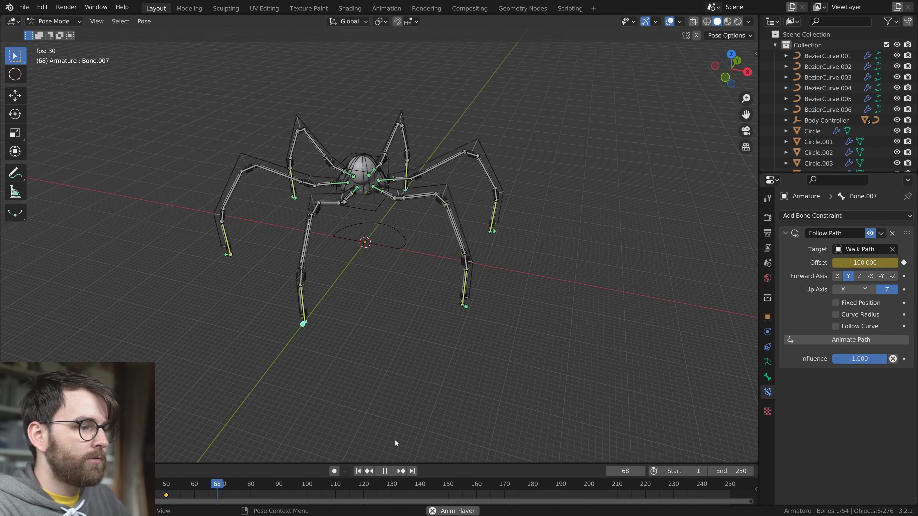
Play the animation from the first frame and examine the leg motion from another angle
key("space")
key("shift+Left")
key("space")
middle_click_drag(365, 409, 542, 296)
key("space")
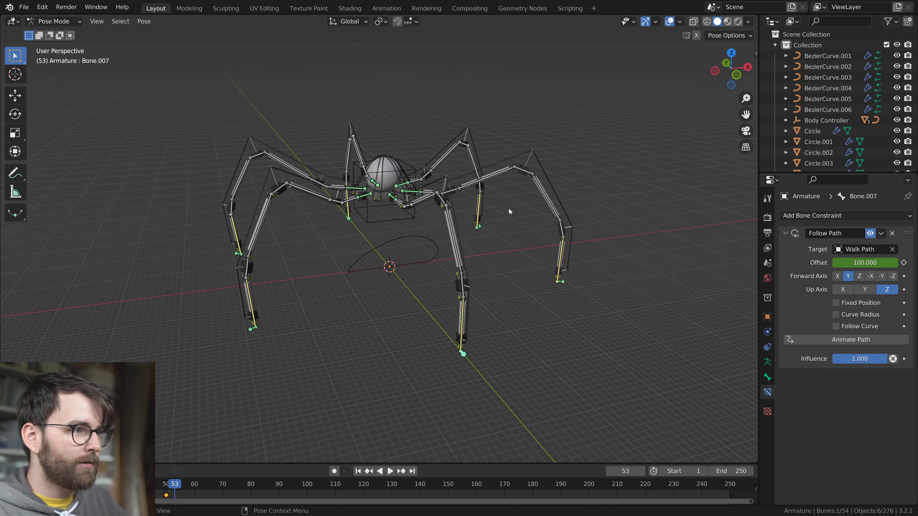
Set Linear Extrapolation on the Offset keyframes of all bones and play the walk cycle
key("a")
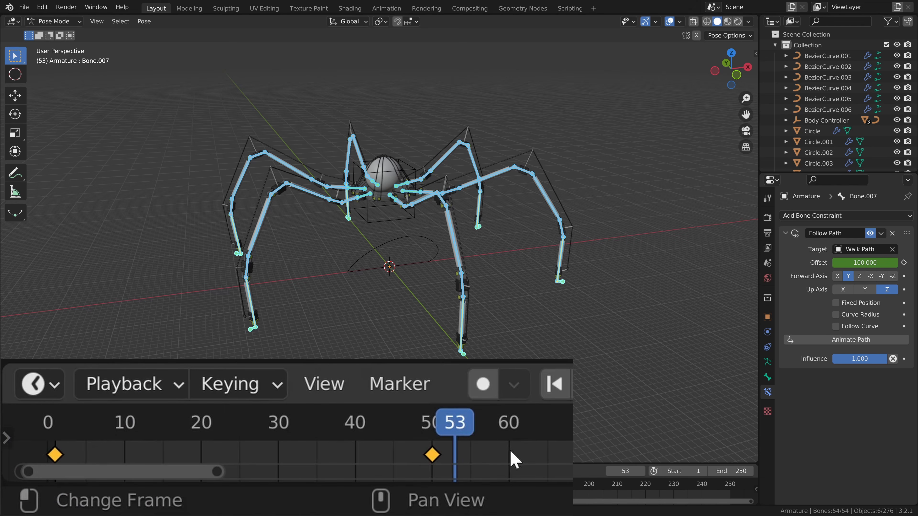
key("shift+e")
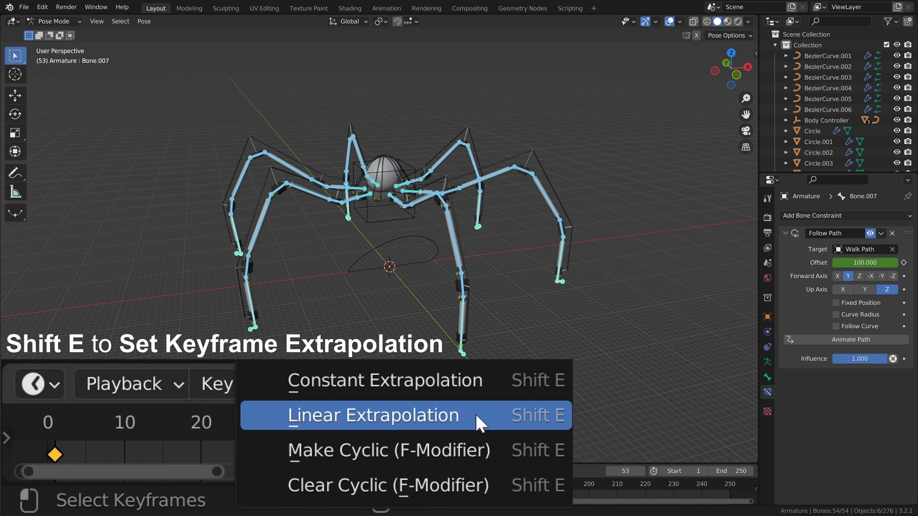
left_click(479, 423)
key("space")
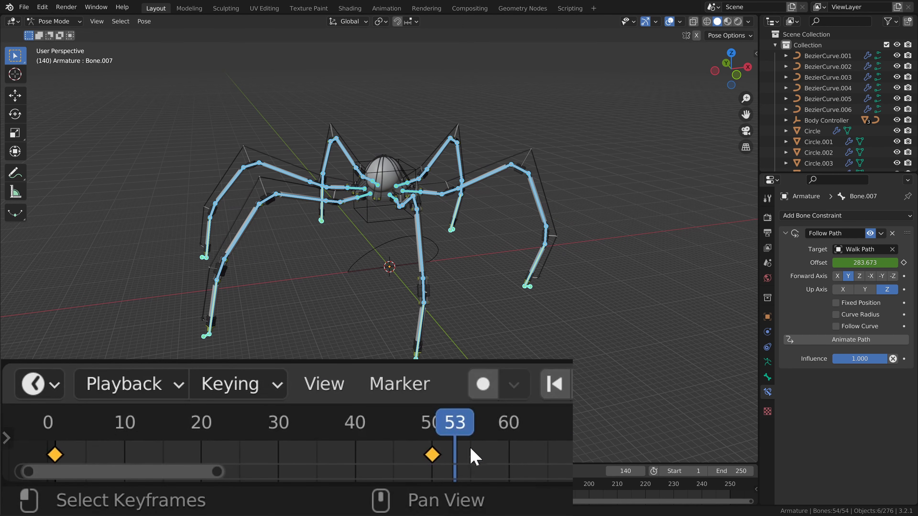
Shorten the walk cycle by moving the ending Offset keyframes to frame 30 and then to frame 20
left_click_drag(473, 456, 409, 470)
key("g")
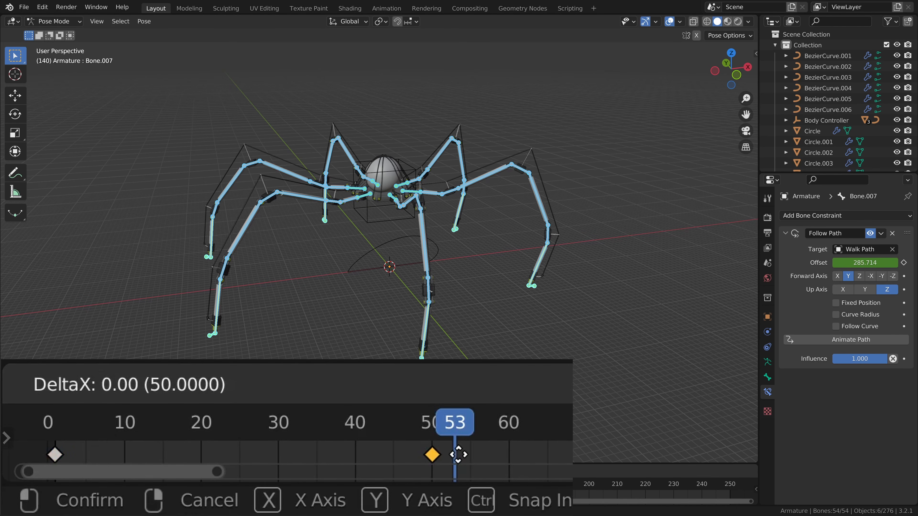
left_click(309, 451)
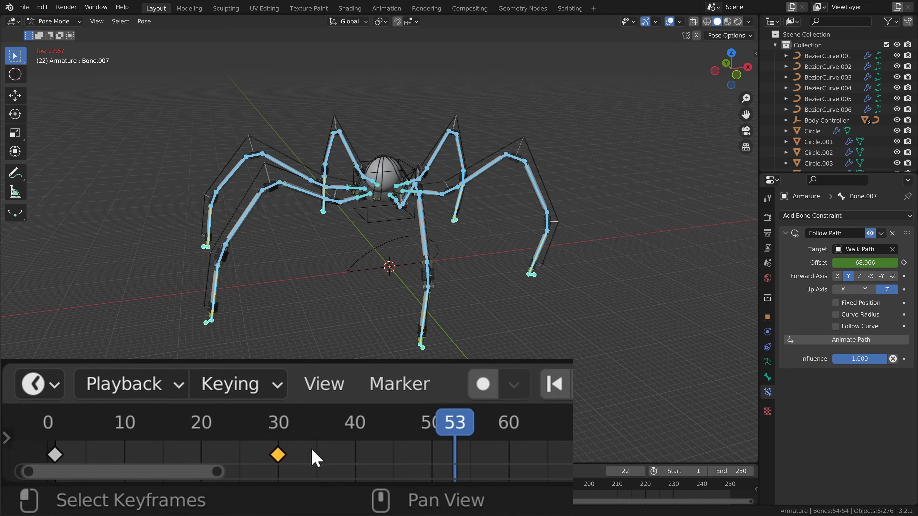
key("g")
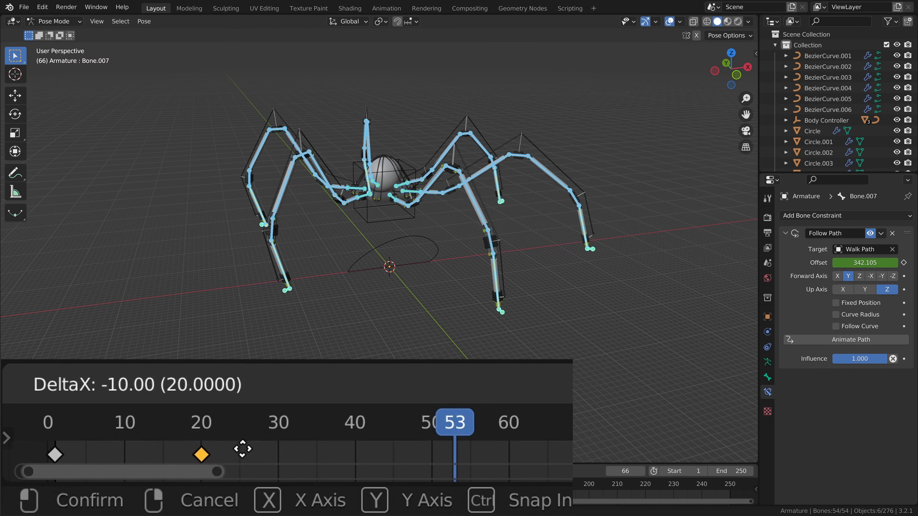
left_click(242, 449)
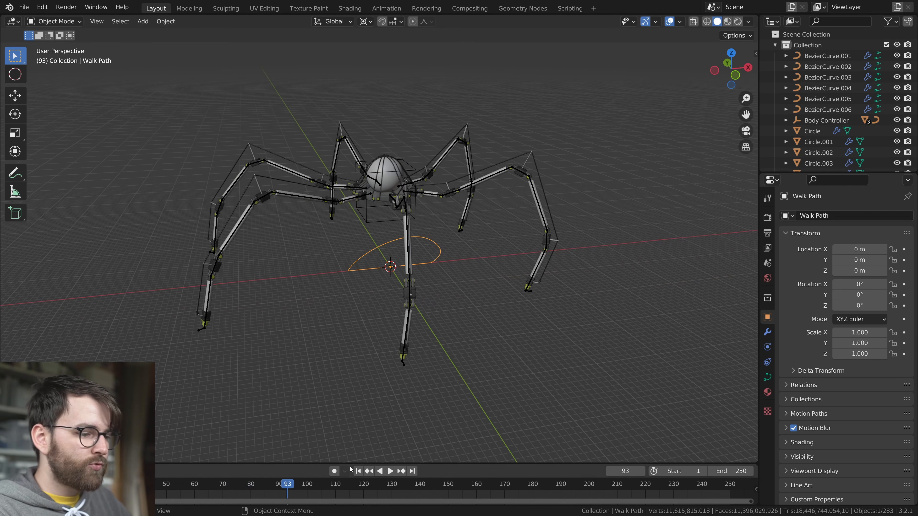
Play the walk cycle with the Walk Path curve in Edit Mode, test scaling the curve, and save the file
scroll(437, 257, "up", 2)
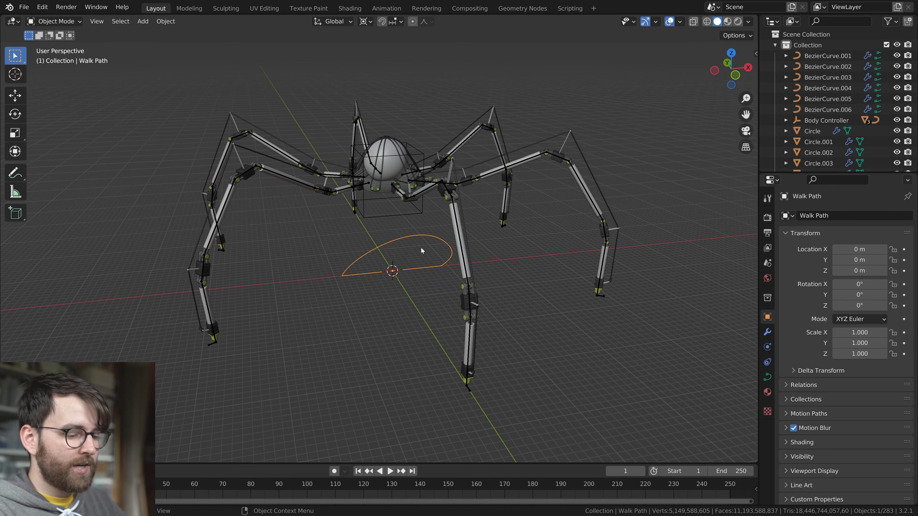
key("period")
left_click(520, 251)
key("Tab")
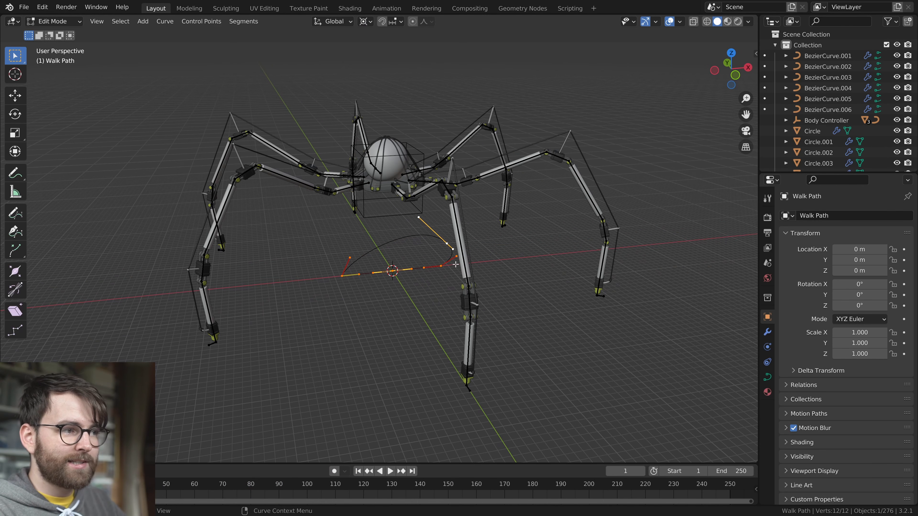
key("space")
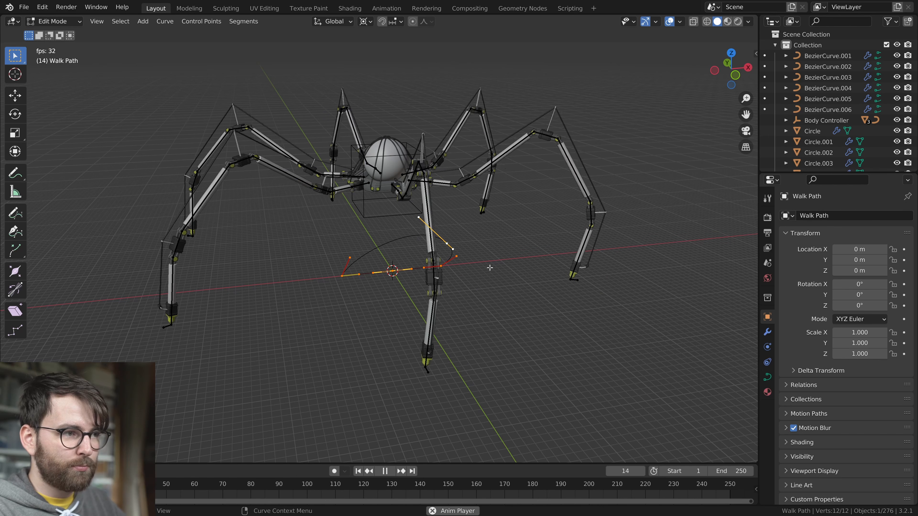
key("s")
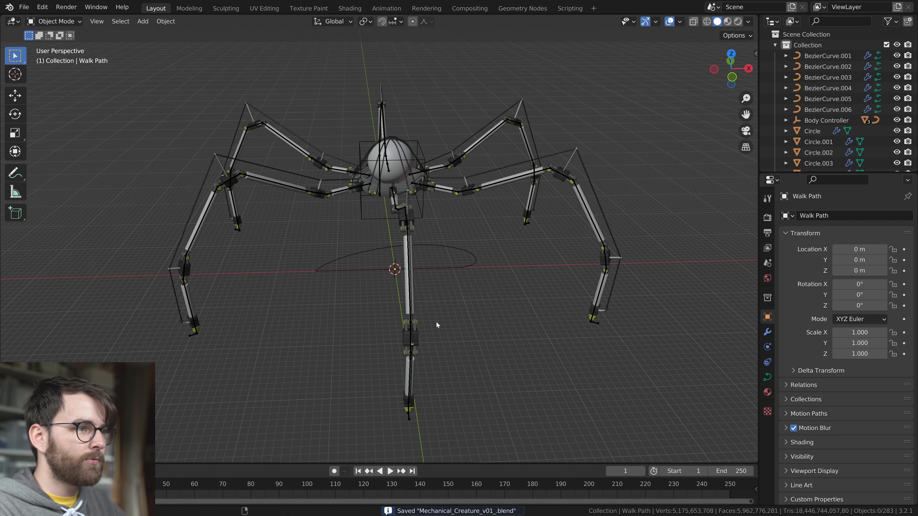
key("ctrl+s")
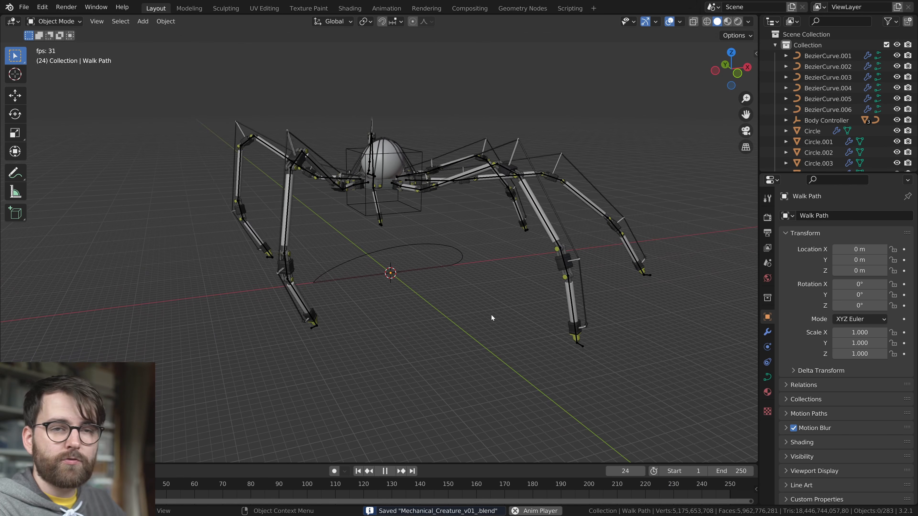
Stop playback, select all six leg armatures, and check their bones in Pose Mode before returning to Object Mode
key("space")
middle_click_drag(339, 323, 287, 358)
left_click(287, 351)
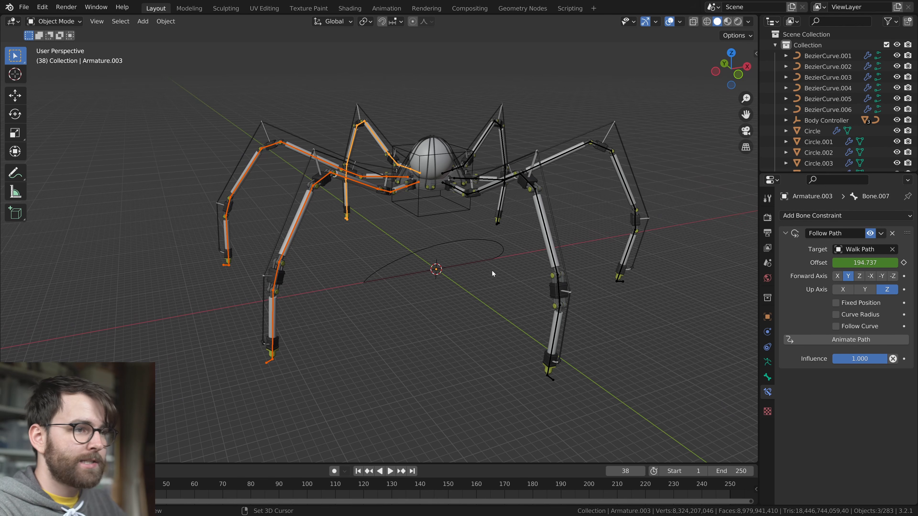
key("2")
key("a")
key("ctrl+Tab")
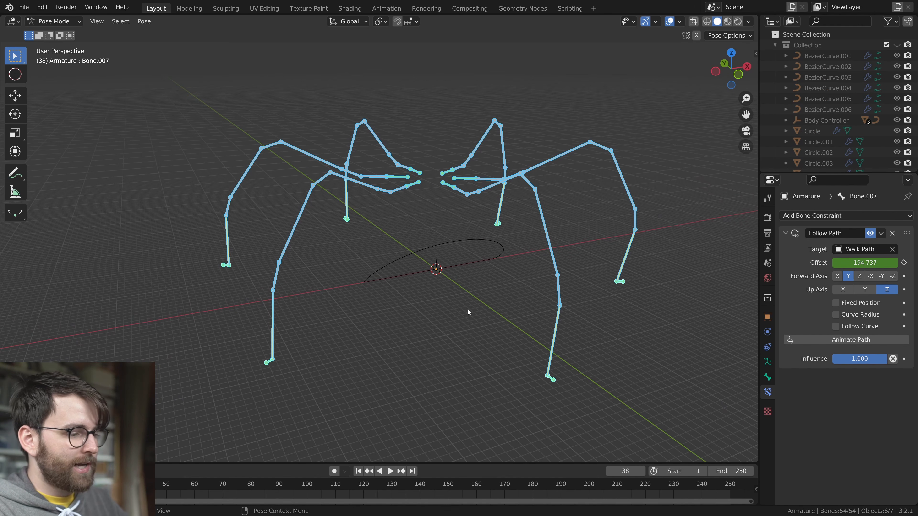
key("ctrl+Tab")
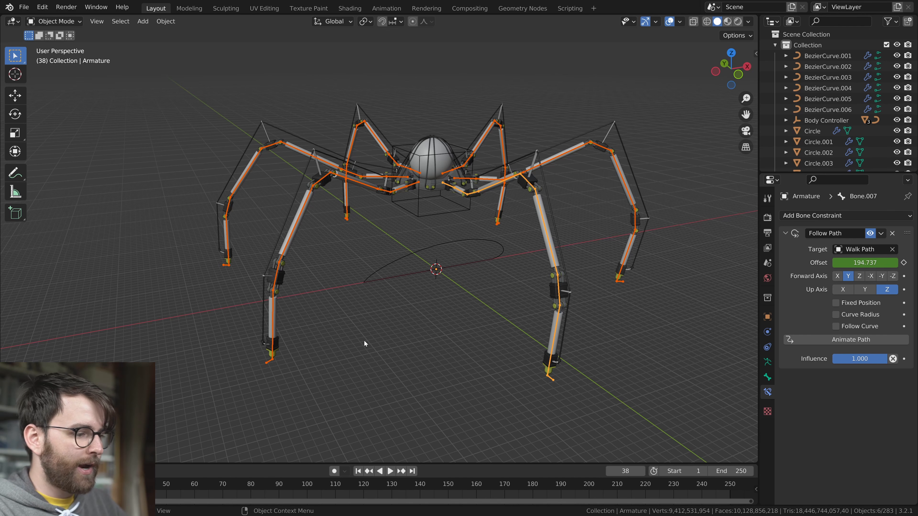
Save the file and show the front leg's Offset curve in an enlarged Graph Editor at frame 22
left_click_drag(282, 462, 301, 283)
key("ctrl+s")
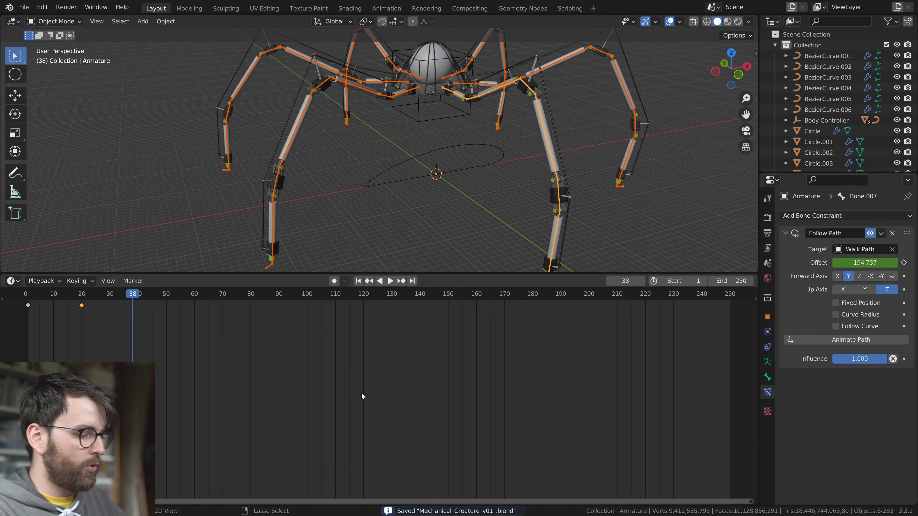
key("ctrl+Tab")
middle_click_drag(284, 339, 259, 430, "ctrl")
middle_click_drag(347, 376, 437, 378)
middle_click_drag(436, 382, 478, 374, "ctrl")
middle_click_drag(429, 371, 440, 402)
mouse_move(364, 294)
left_mouse_down()
mouse_move(215, 295)
mouse_move(250, 301)
mouse_move(220, 306)
mouse_move(354, 295)
left_mouse_up()
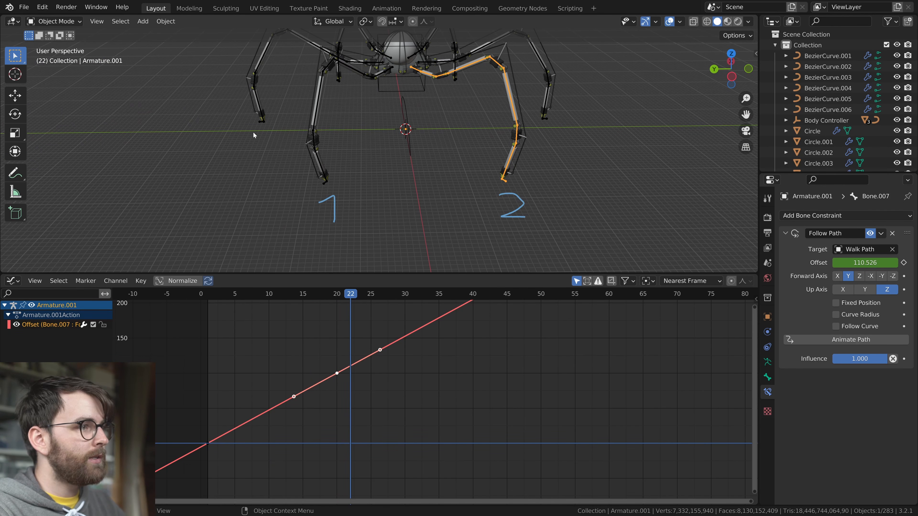
Annotate the legs alternately as 1 and 2 in the viewport and erase the labels
left_click_drag(580, 114, 578, 141)
mouse_move(578, 140)
middle_mouse_down()
mouse_move(458, 111)
mouse_move(458, 123)
middle_mouse_up()
left_click_drag(339, 118, 346, 125)
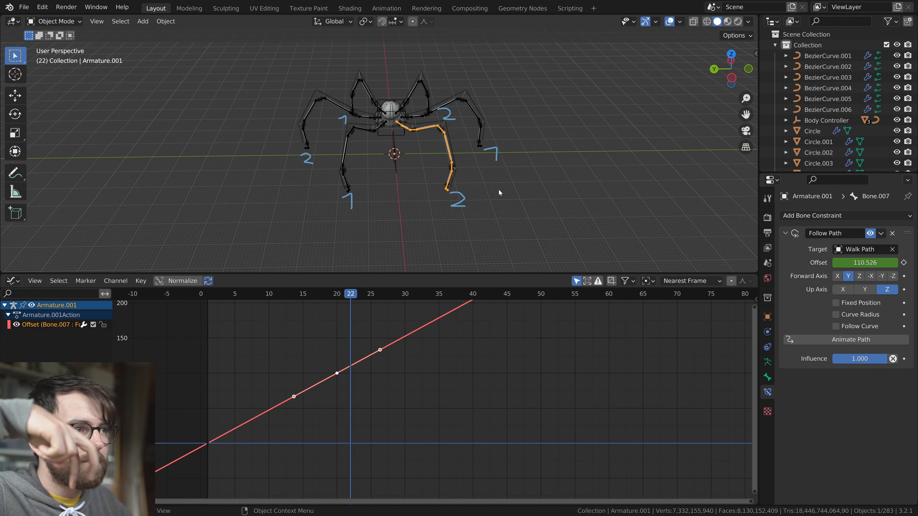
left_click_drag(327, 188, 343, 116, "ctrl")
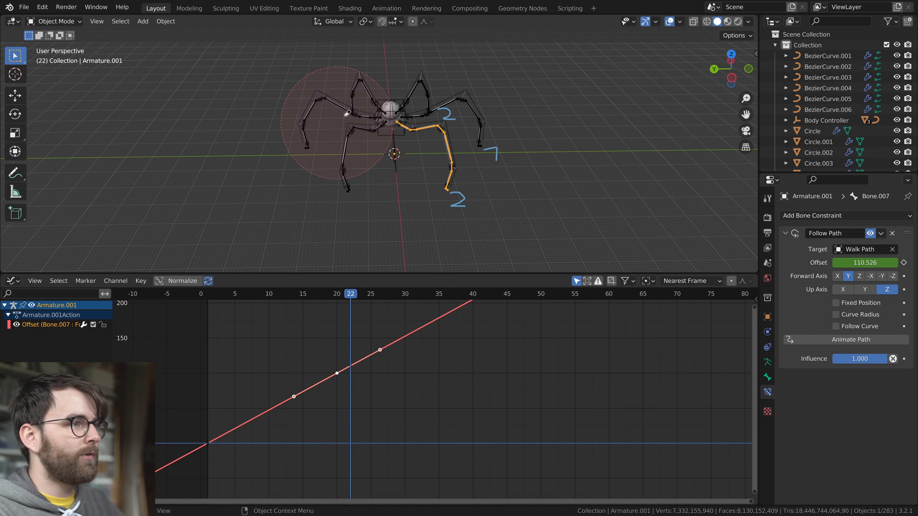
Select three alternating leg armatures, Armature.001, Armature.003 and Armature.005, and shift all their Offset keyframes by 10 frames
scroll(424, 228, "up", 2)
left_click(334, 210)
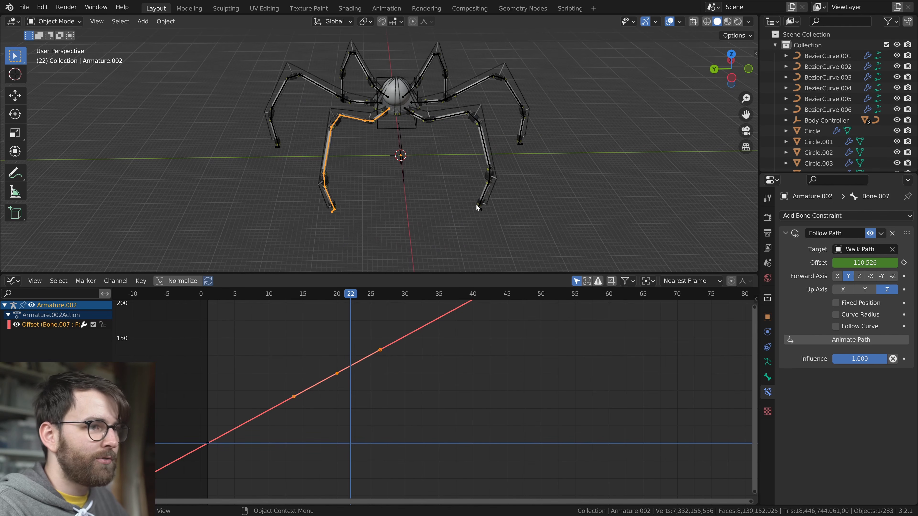
left_click(480, 208)
left_click(278, 148, "shift")
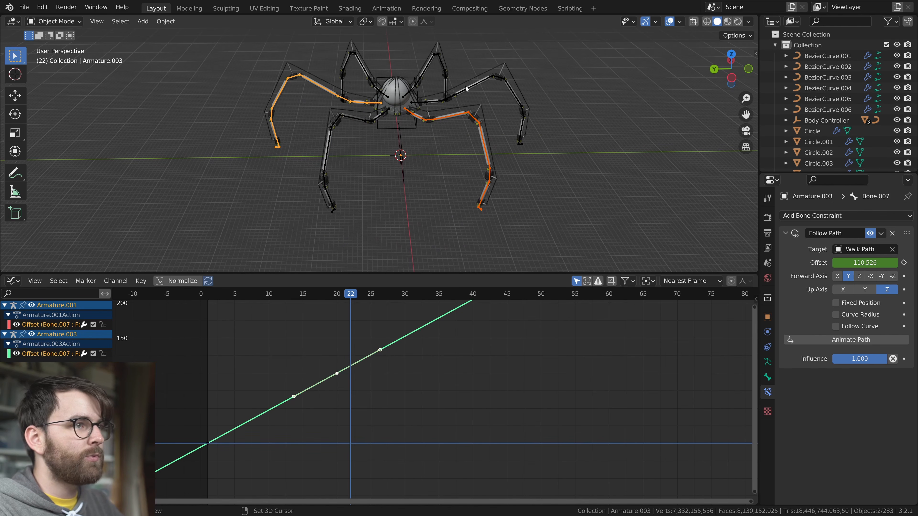
left_click(444, 72, "shift")
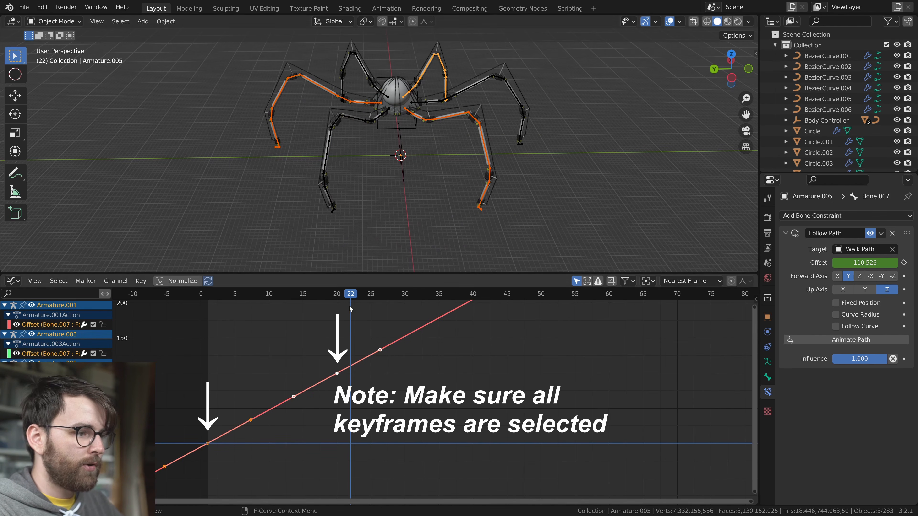
left_click_drag(340, 296, 277, 297)
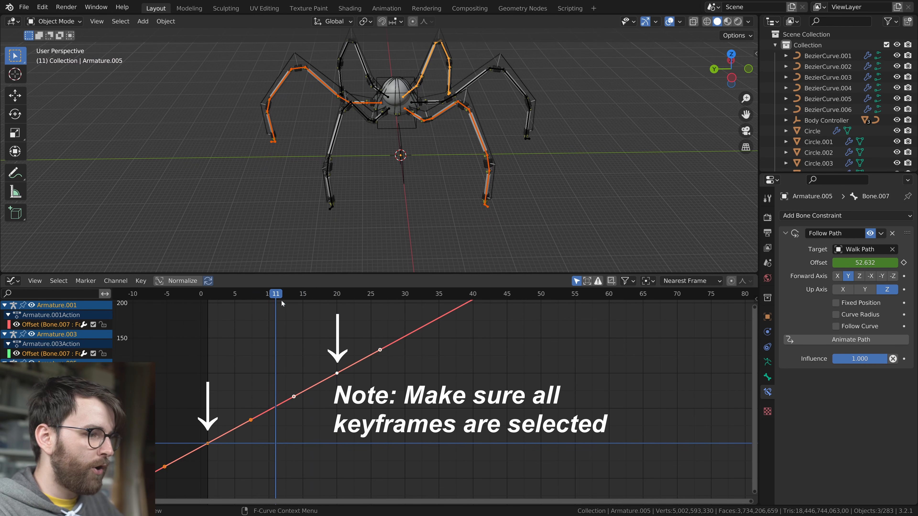
key("g")
key("Escape")
type("g")
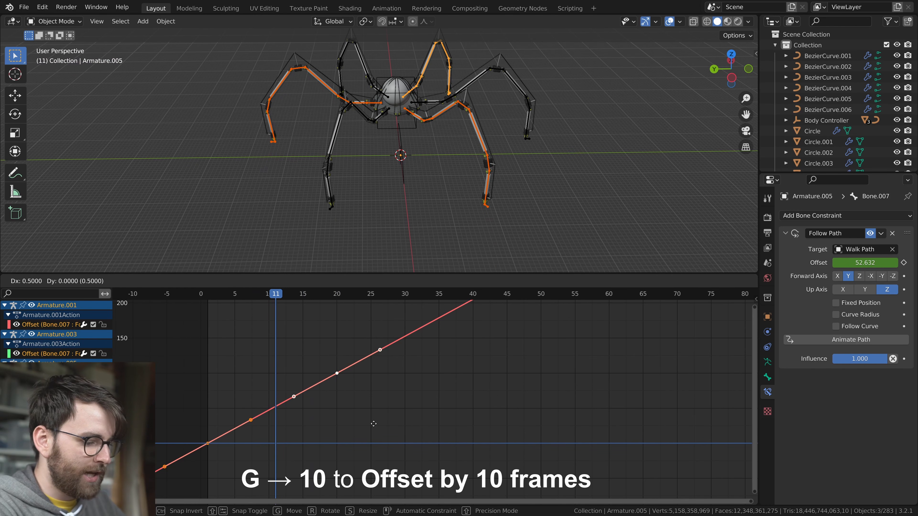
type("10")
key("Return")
Play the walk cycle and examine the alternating leg motion from the front and from other angles
key("space")
middle_click_drag(547, 203, 425, 198)
key("shift+alt+z")
key("shift+alt+z")
key("KP_1")
middle_click_drag(471, 212, 490, 225)
middle_click_drag(445, 203, 441, 204)
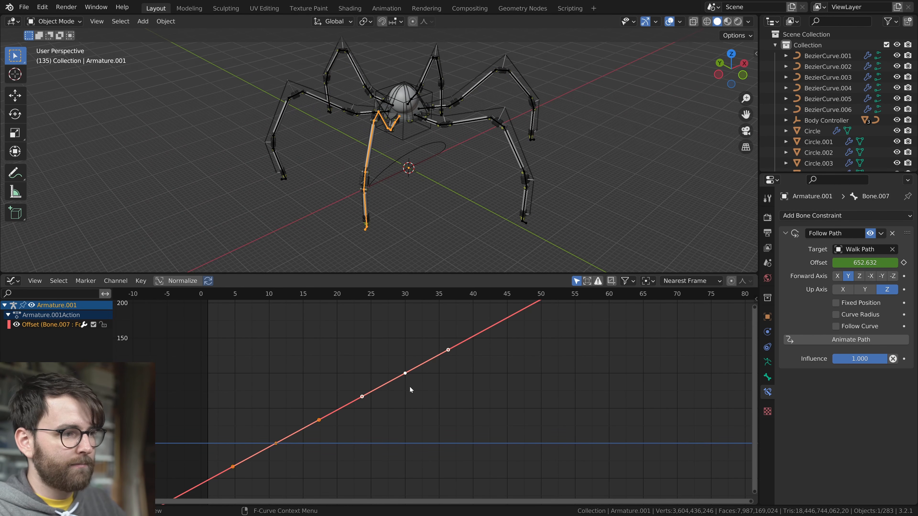
Vary the leg timing by shifting the Offset keyframes of Armature.003 by -1 frame and of Armature.004 by 1 frame
key("Return")
middle_click_drag(452, 161, 438, 172)
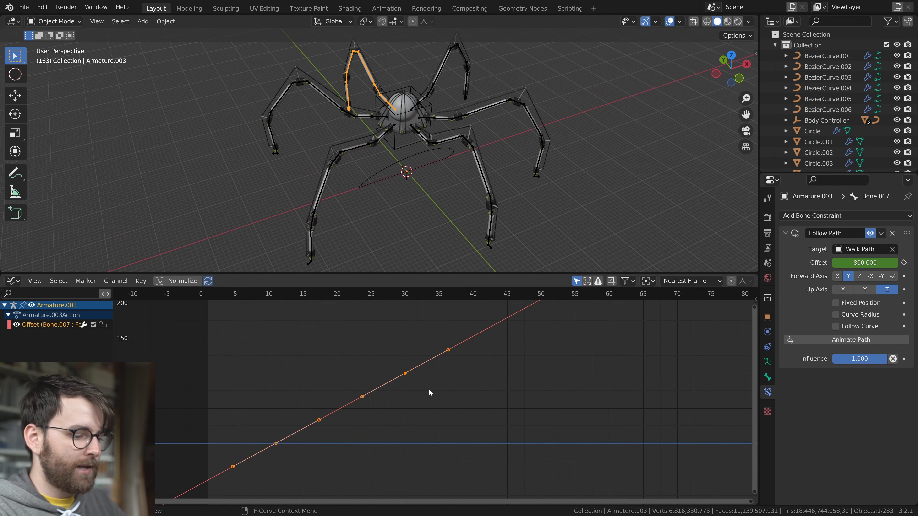
key("g")
key("minus")
key("1")
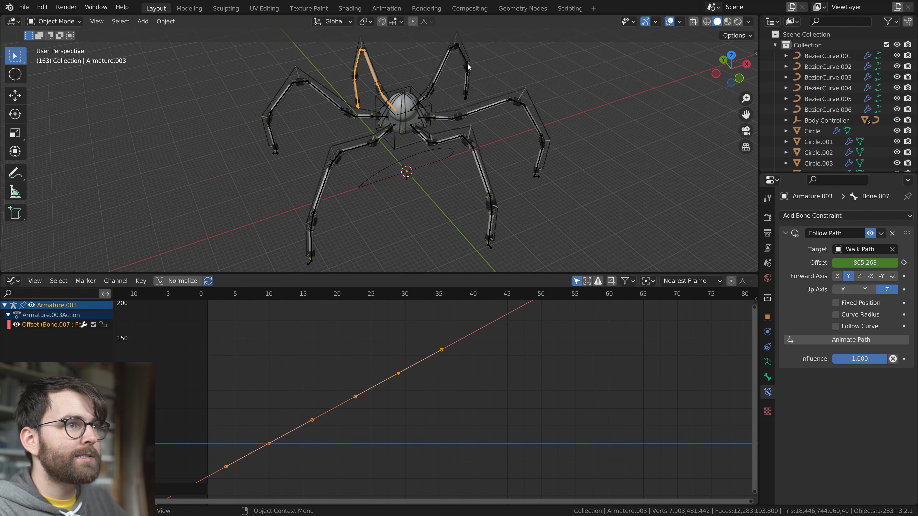
key("g")
key("1")
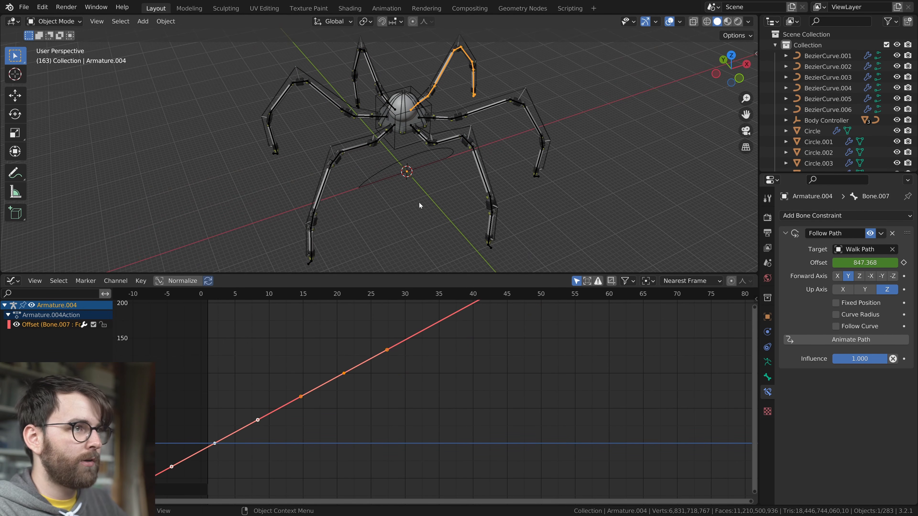
Play the walk cycle and examine the varied leg timing with the viewport overlays hidden and shown
key("space")
key("shift+alt+z")
middle_click_drag(426, 202, 507, 199)
scroll(449, 199, "down", 2)
key("shift+alt+z")
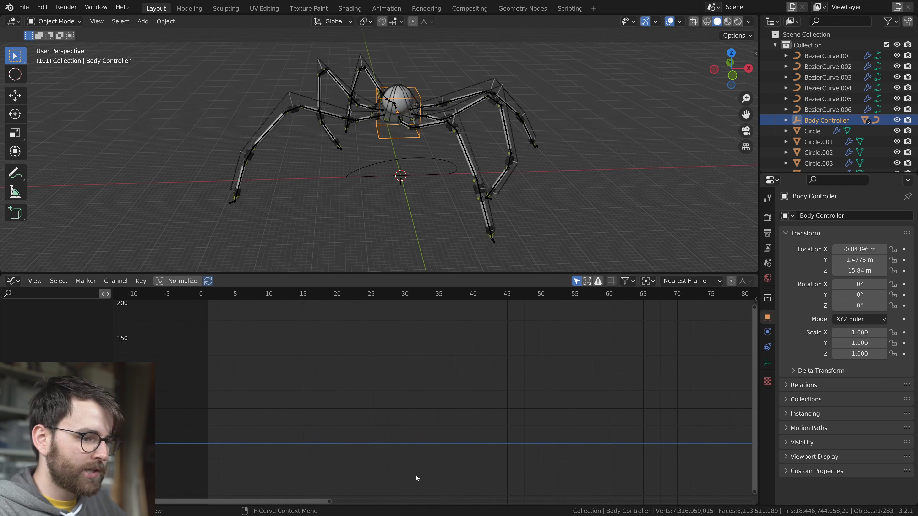
Return to frame 1, select the Body Controller, and replace the Graph Editor with a compact timeline
key("shift+Left")
key("shift+F12")
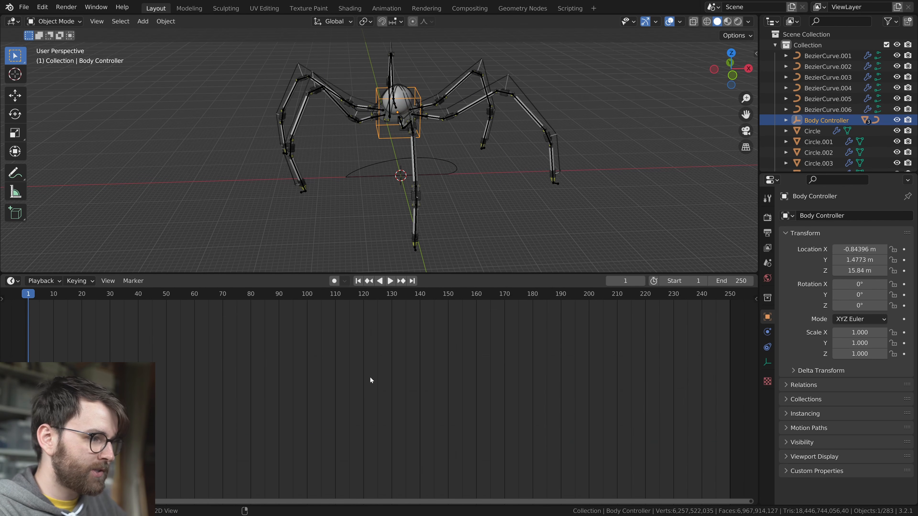
left_click_drag(227, 283, 220, 457)
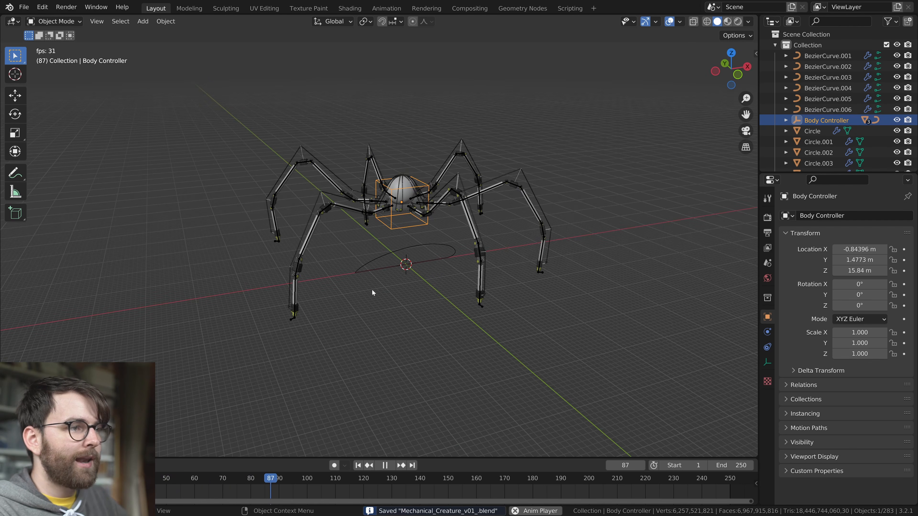
Try moving the Body Controller during playback, cancel the move, and replay from the first frame
key("g")
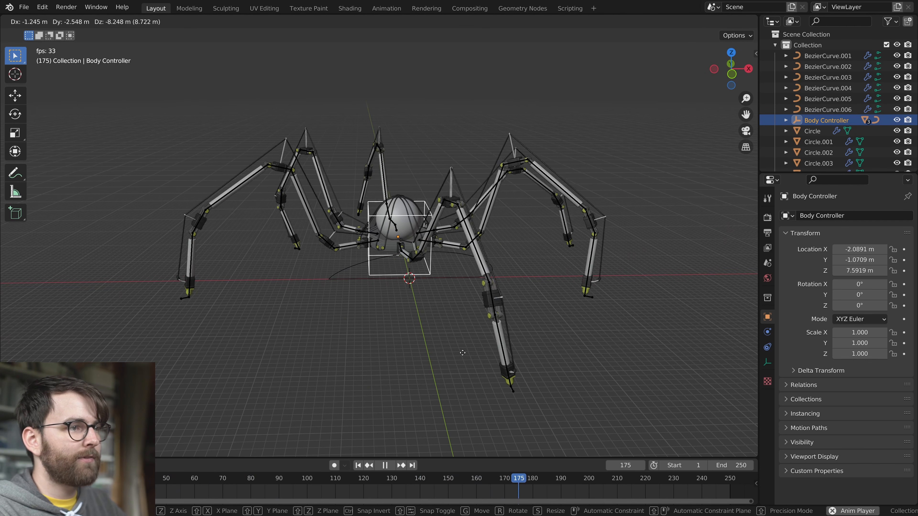
right_click(465, 353)
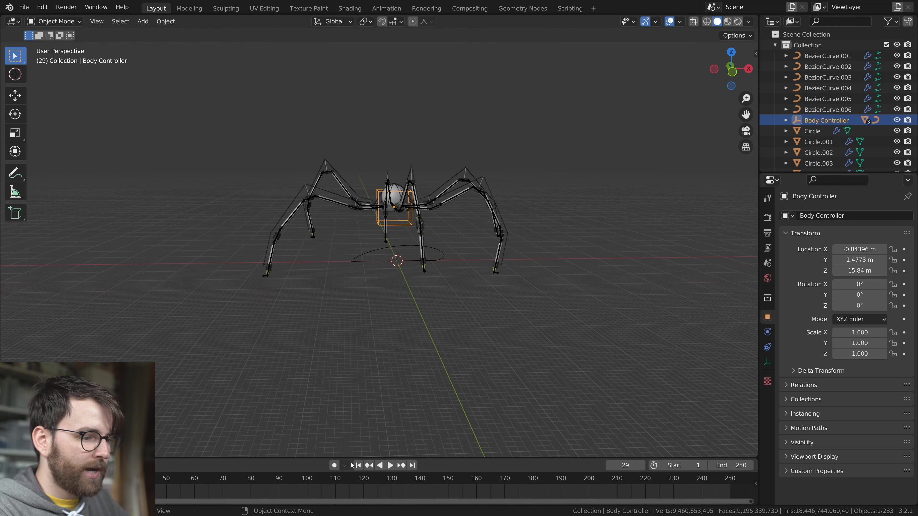
left_click(355, 465)
key("space")
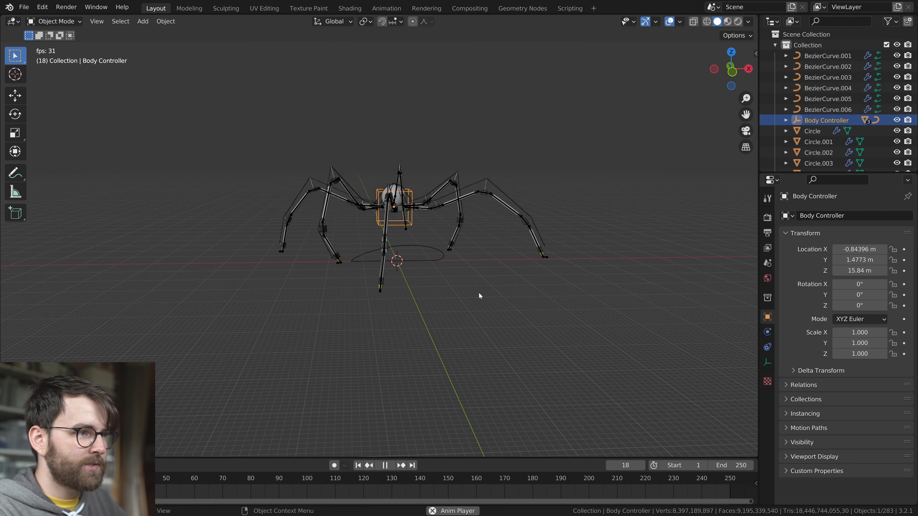
key("space")
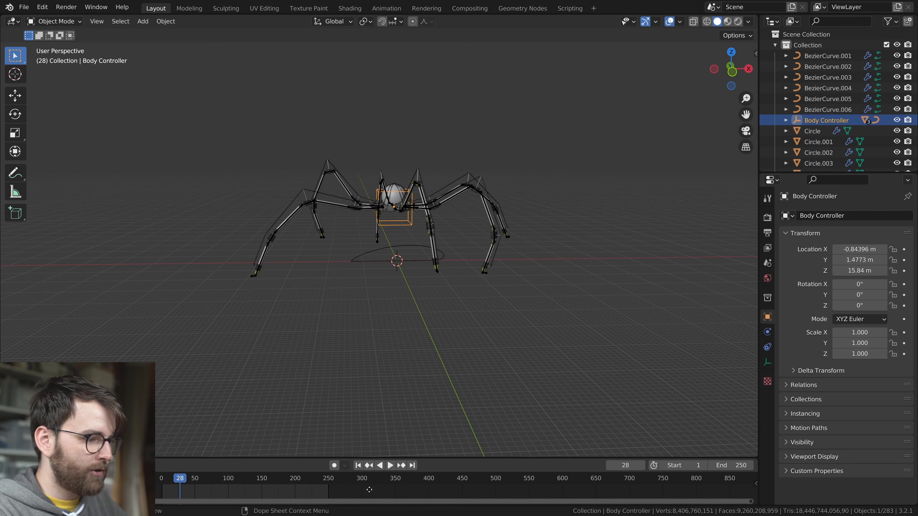
Set the animation's end frame to 1000 and get the front view ready at frame 1 with Auto Keying on
left_click_drag(445, 458, 449, 443)
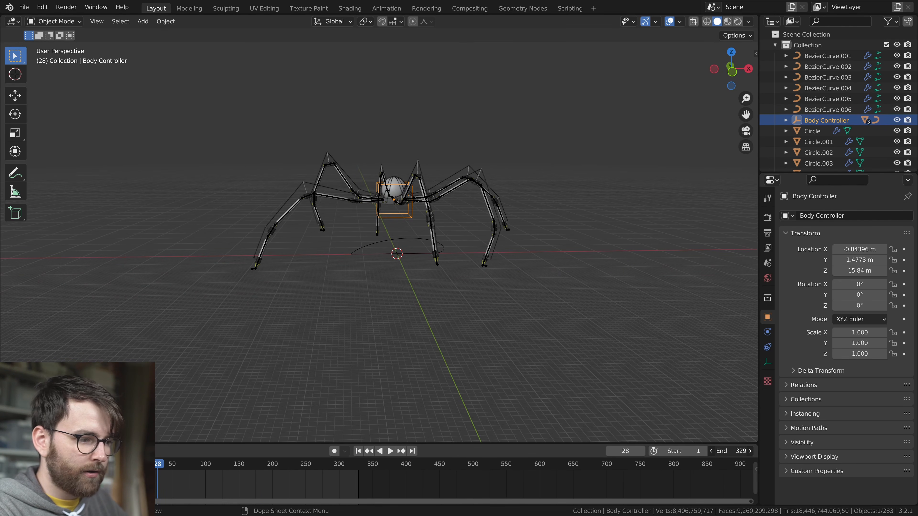
left_click_drag(731, 451, 795, 451)
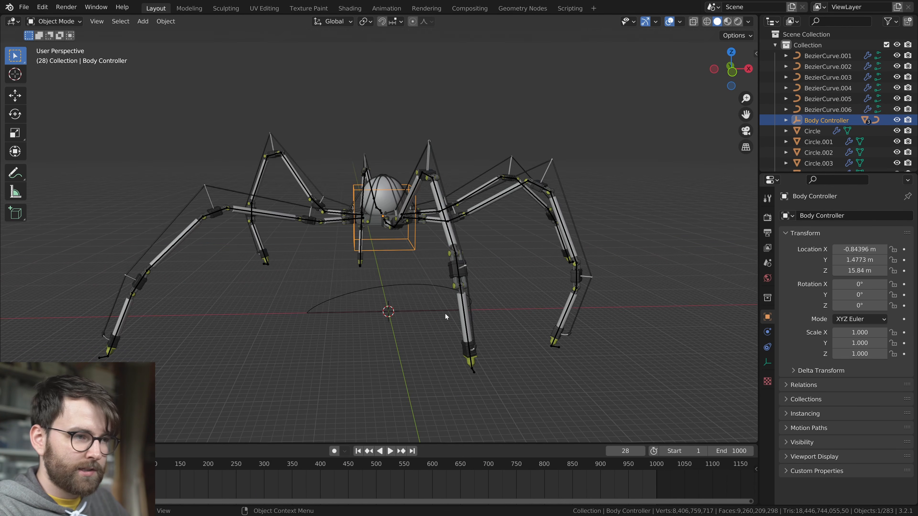
key("KP_1")
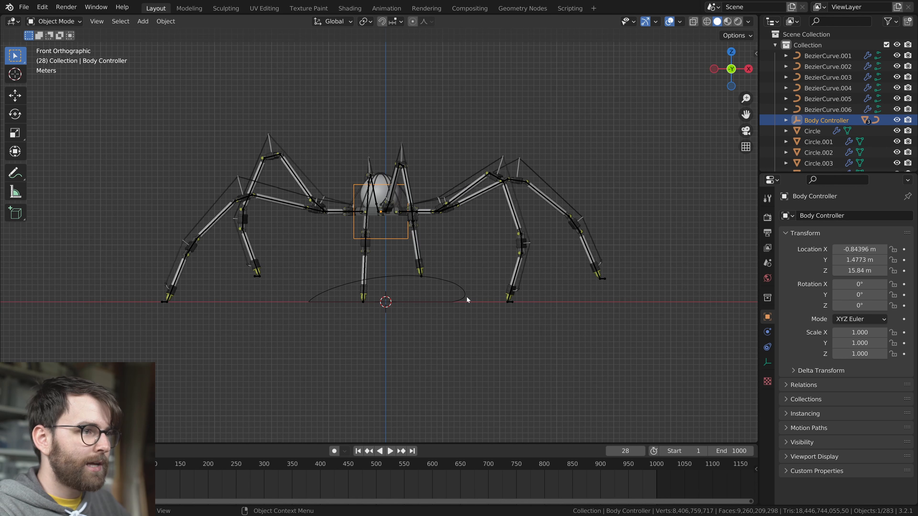
key("shift+Left")
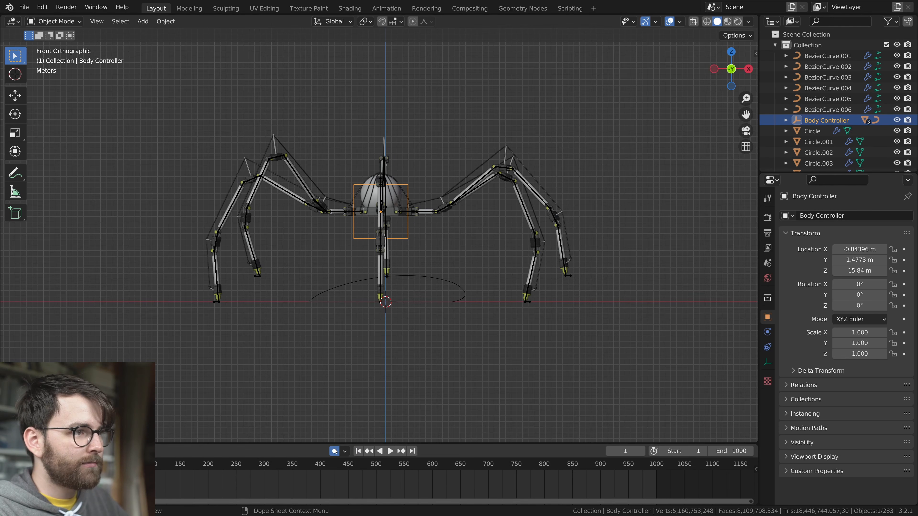
Record a freehand body motion by moving the Body Controller during playback until about frame 255, and return to frame 1
key("space")
key("g")
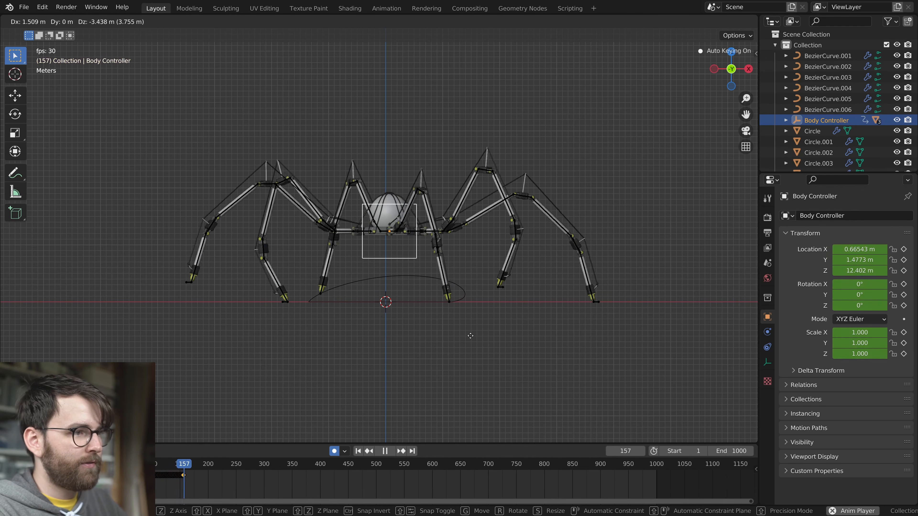
left_click(461, 330)
key("space")
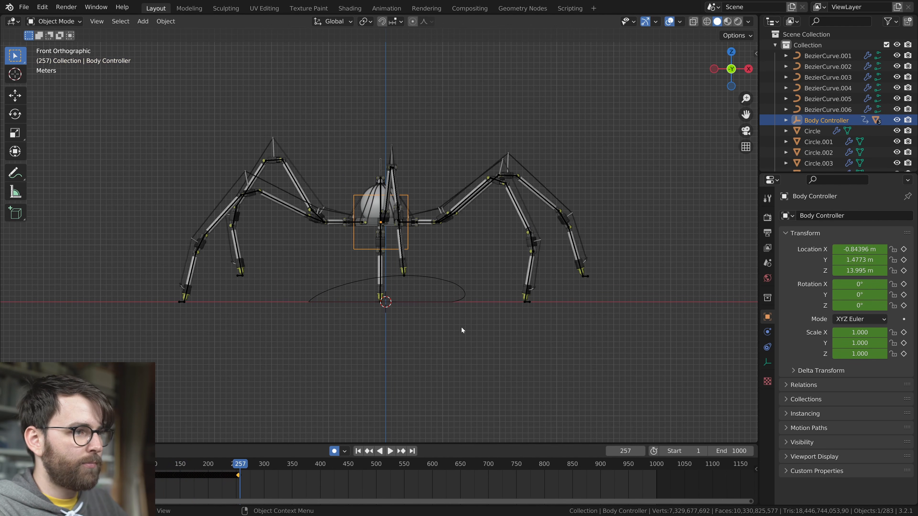
key("shift+Left")
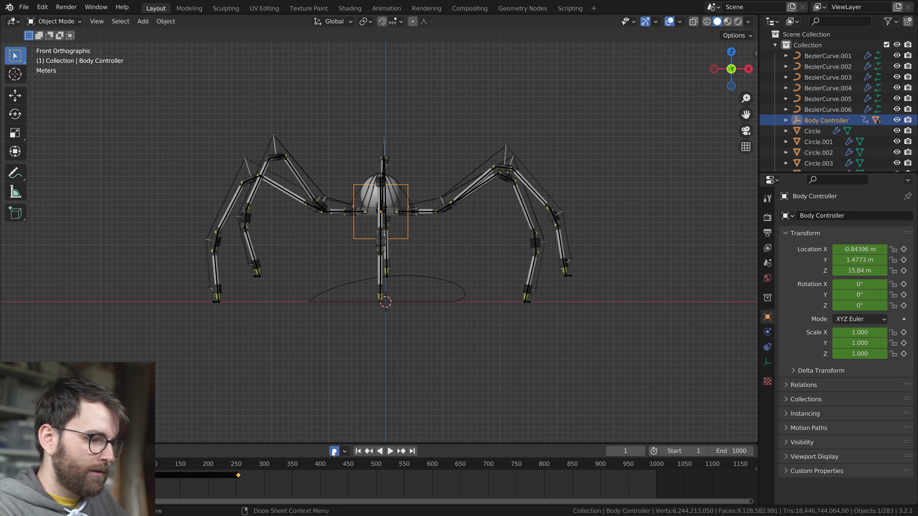
Show the Body Controller's recorded curves in an enlarged Graph Editor and expand its Object Transforms channels
left_click_drag(289, 444, 304, 191)
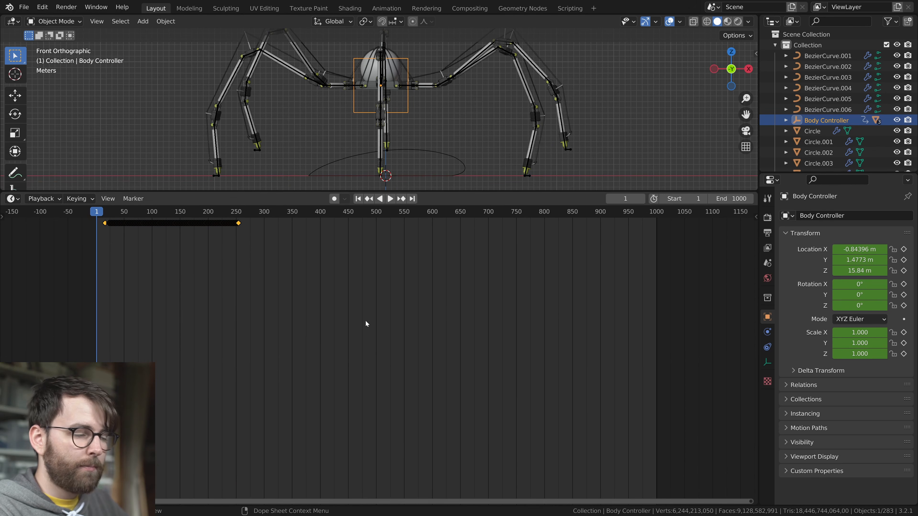
key("ctrl+Tab")
middle_click_drag(501, 364, 488, 303)
middle_click_drag(520, 267, 438, 427)
middle_click_drag(520, 430, 508, 383, "ctrl")
middle_click_drag(546, 338, 474, 352)
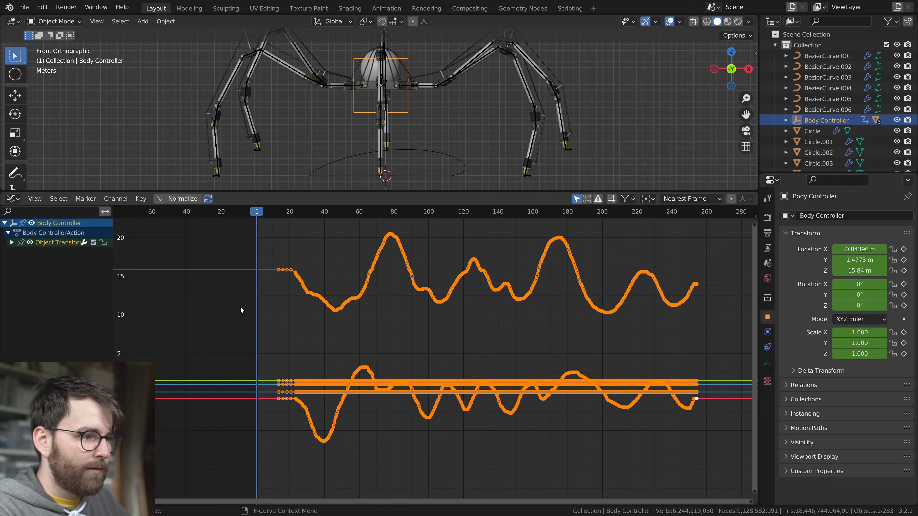
left_click(11, 243)
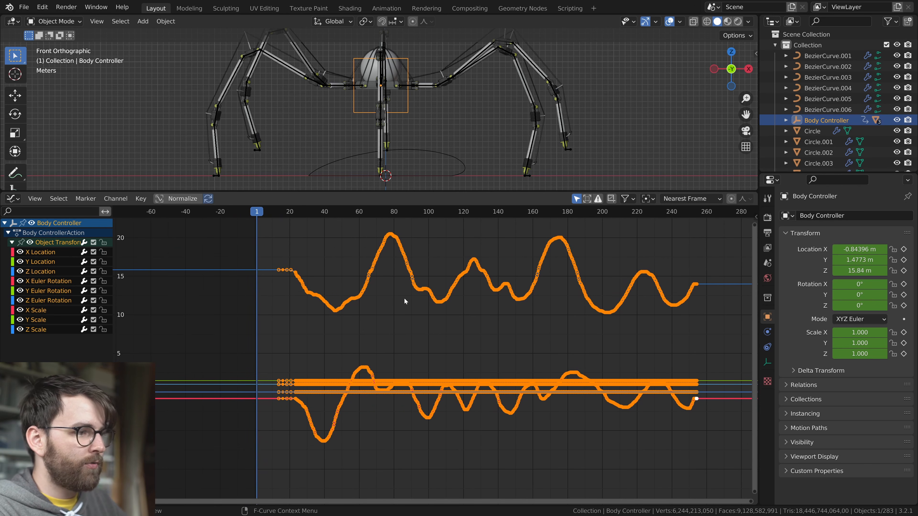
Clean the Body Controller's recorded channels to remove the unchanging rotation and scale channels
key("x")
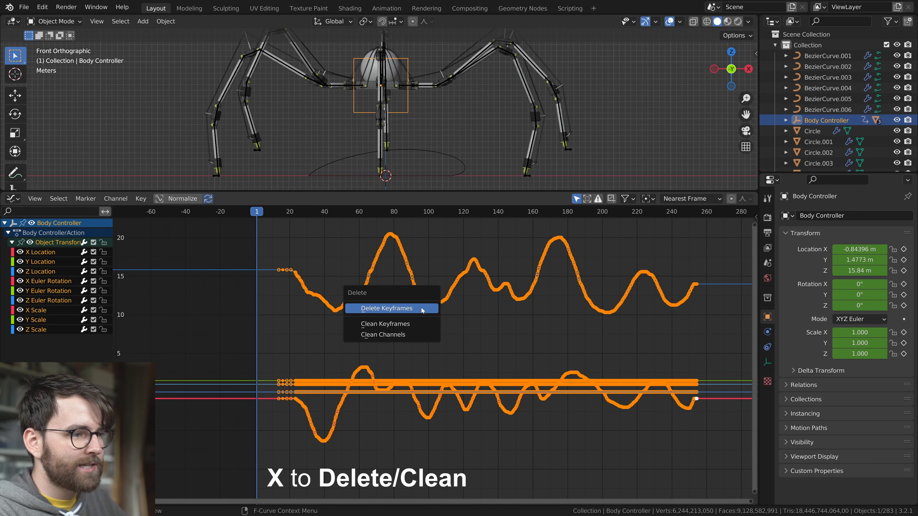
left_click(411, 335)
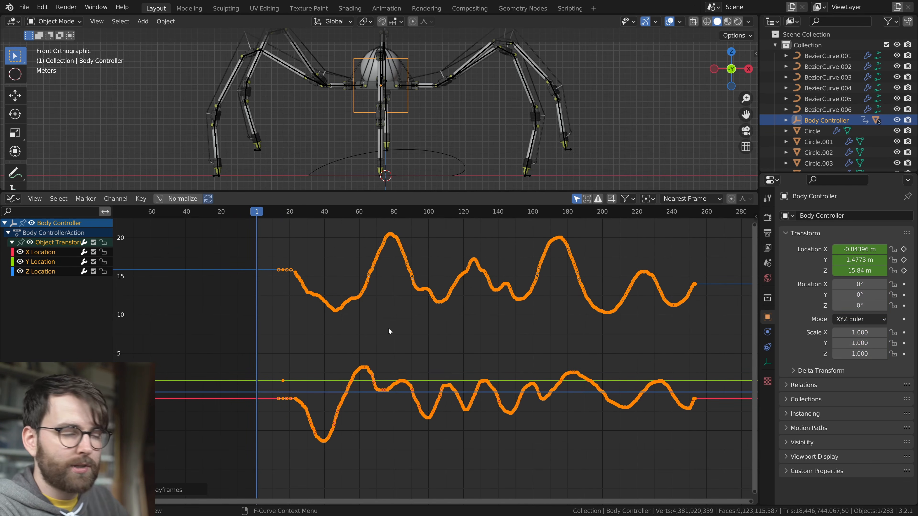
left_click_drag(261, 191, 424, 292)
middle_click_drag(423, 246, 457, 256)
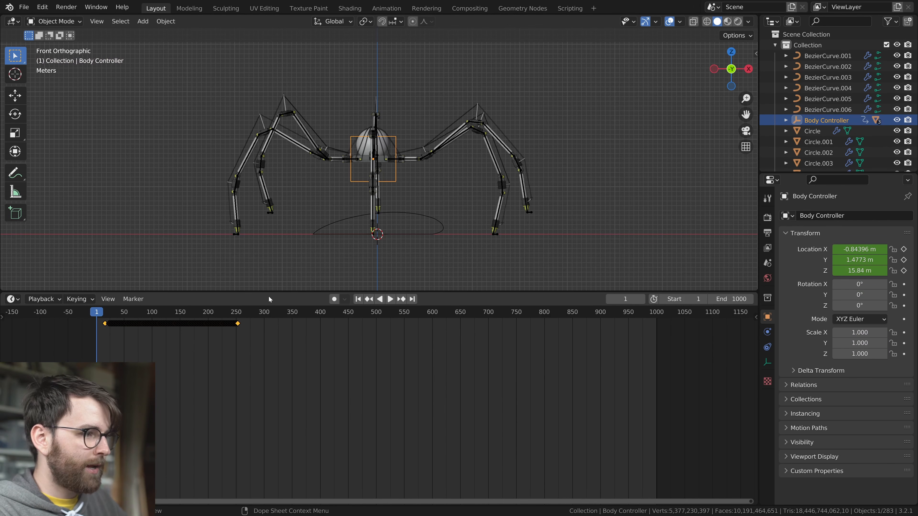
Try recording a trackball rotation of the Body Controller during playback in front view, and cancel the rotation
left_click_drag(279, 297, 279, 358)
left_click_drag(279, 389, 279, 391)
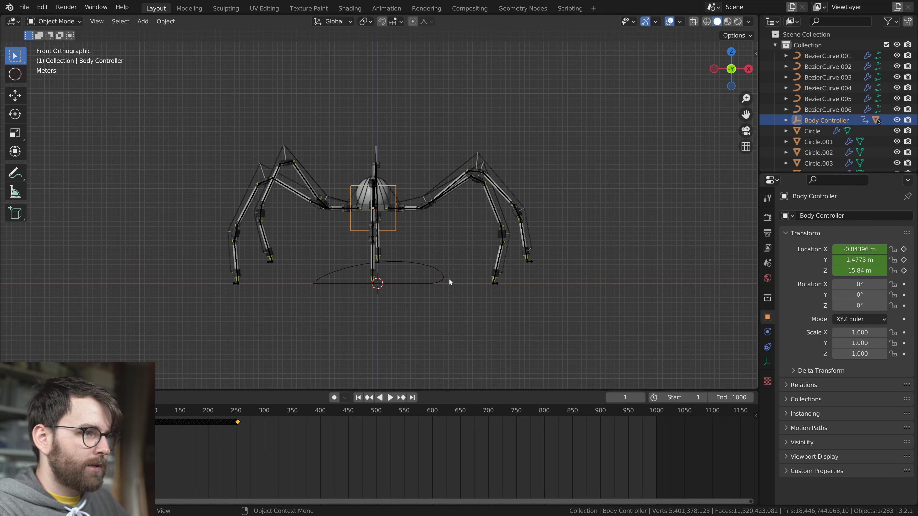
key("r")
key("r")
right_click(448, 297)
key("space")
key("r")
key("r")
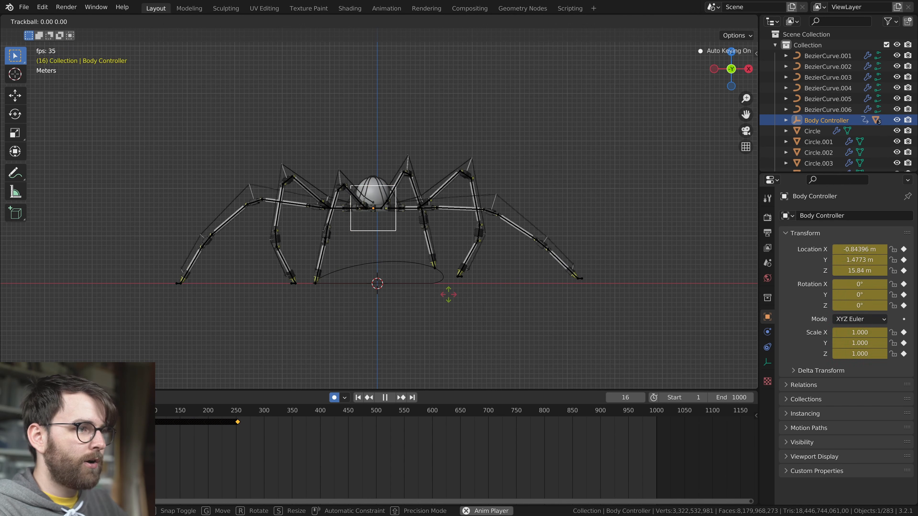
right_click(463, 298)
key("space")
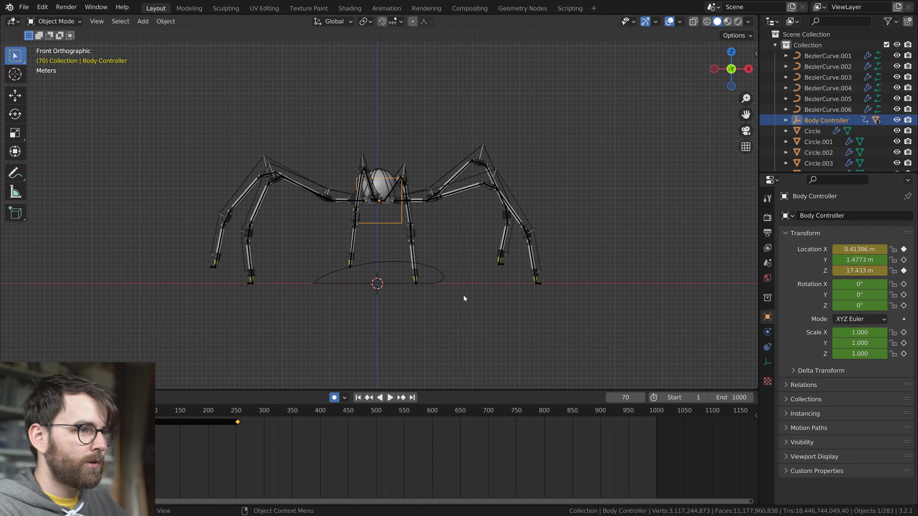
Restart from frame 1, try the live trackball rotation of the Body Controller once more, cancel it and return to frame 1
key("shift+Left")
left_click(345, 397)
left_click(302, 377)
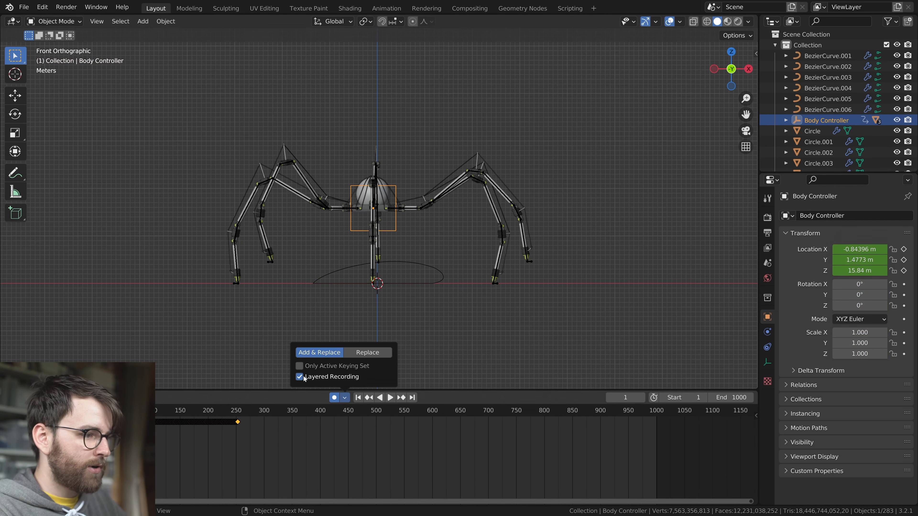
key("space")
key("r")
key("r")
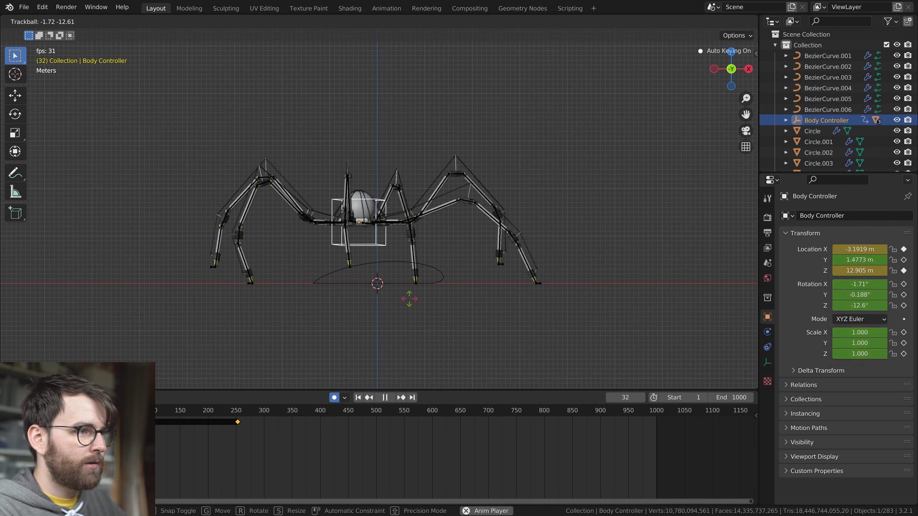
right_click(419, 305)
key("space")
key("shift+Left")
Show the Body Controller's curves in an enlarged Graph Editor and smooth the recorded location keyframes twice
middle_click_drag(433, 316, 308, 390)
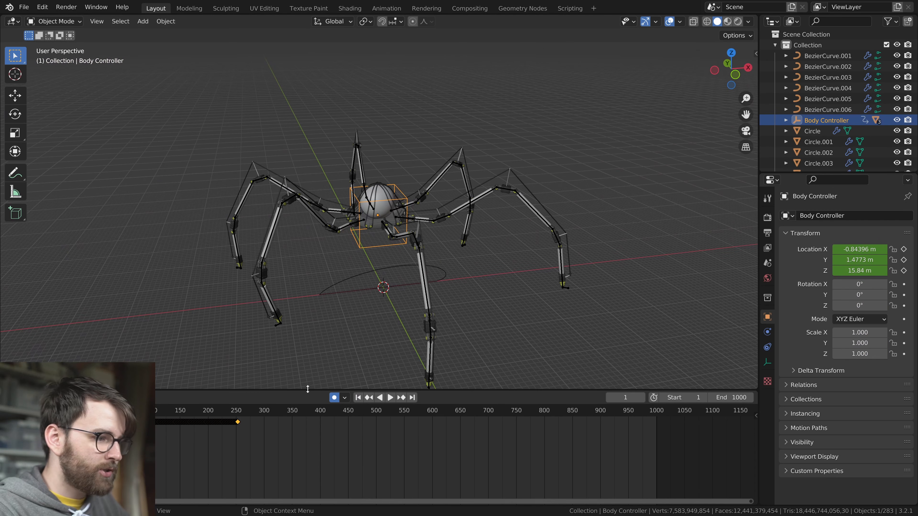
left_click_drag(313, 287, 314, 234)
key("ctrl+Tab")
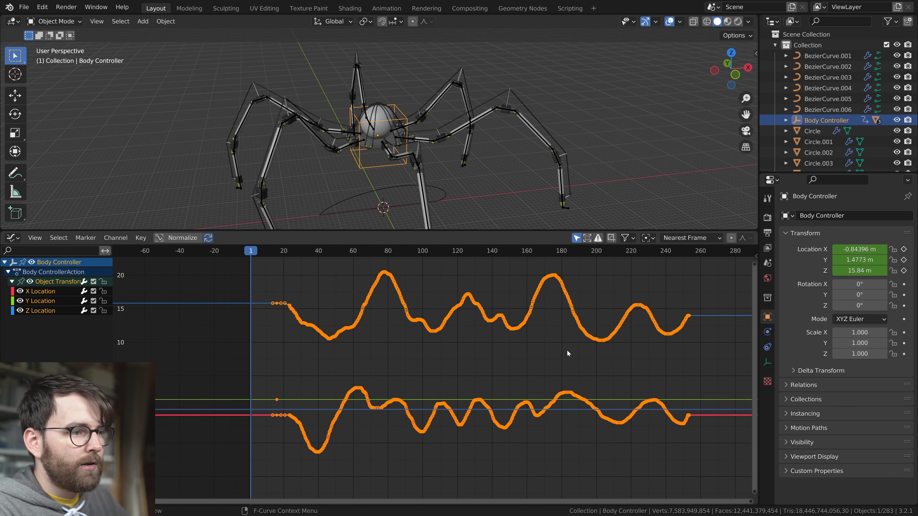
middle_click_drag(507, 347, 482, 352)
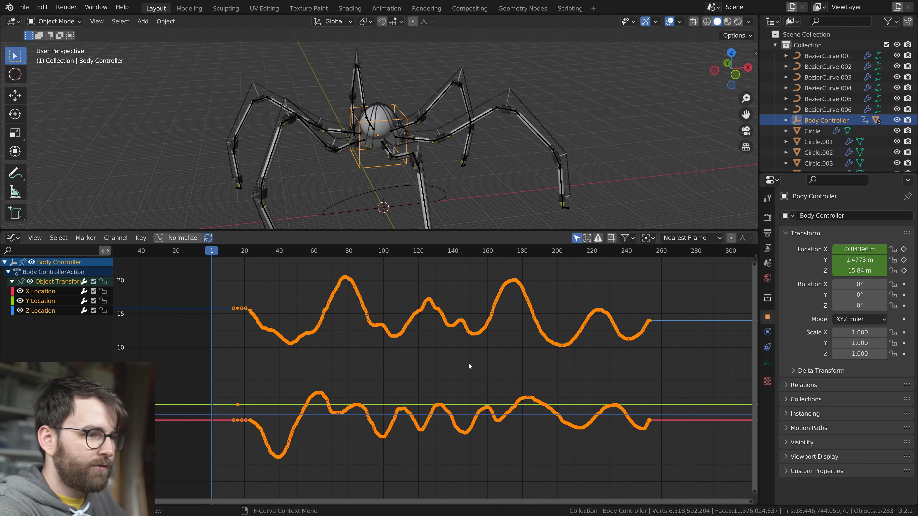
key("alt+o")
key("alt+o")
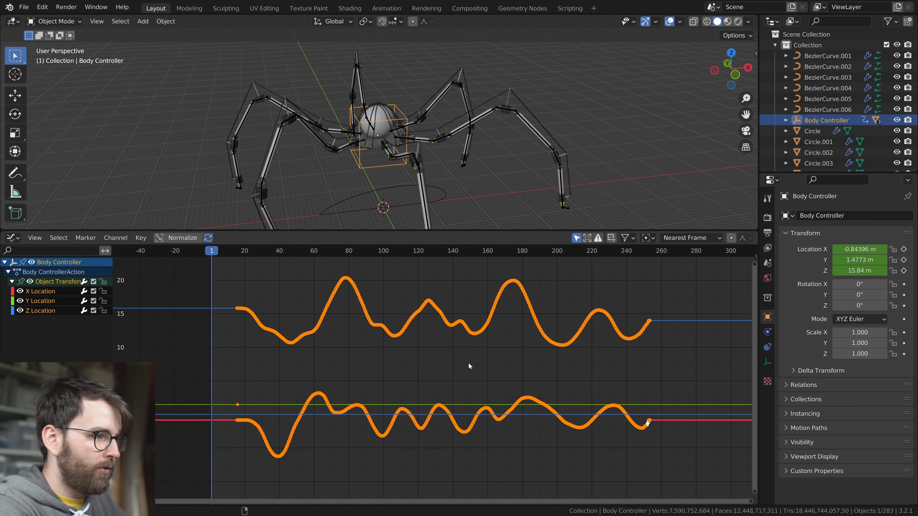
Play back the walk to check the smoothed body motion
left_click(234, 252)
key("space")
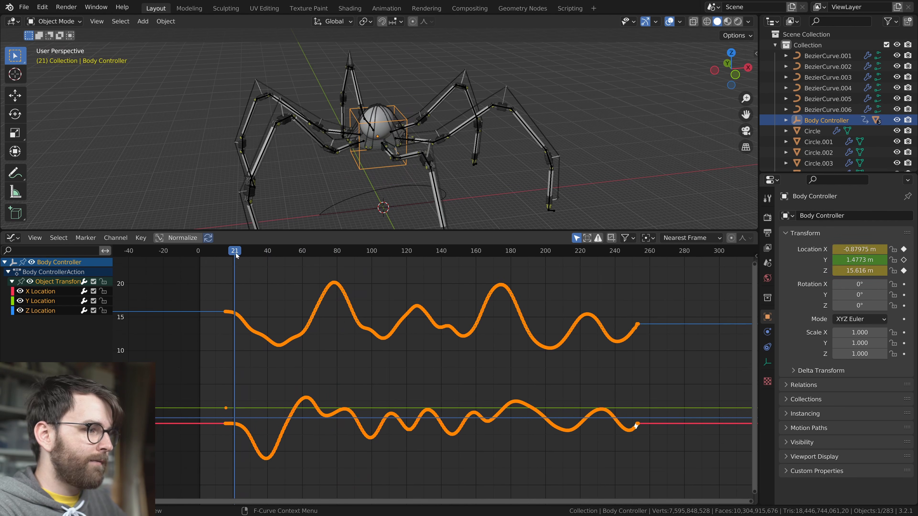
key("space")
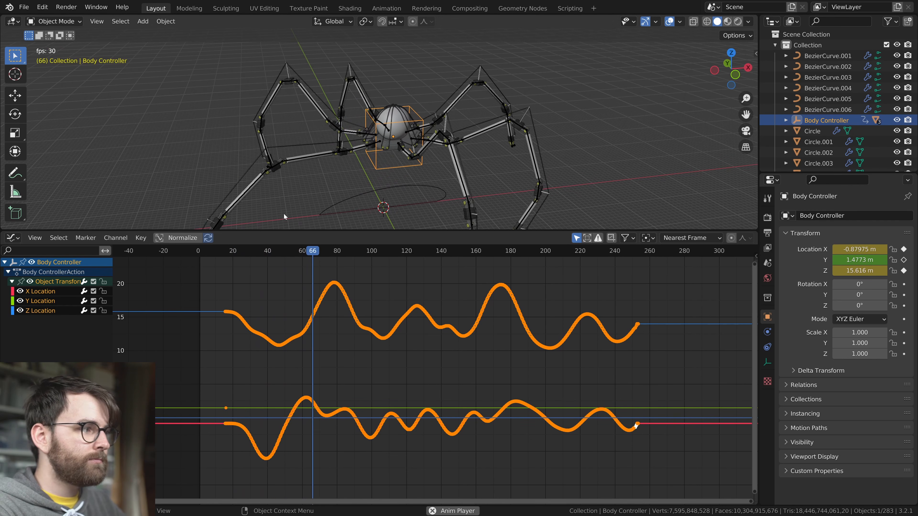
key("space")
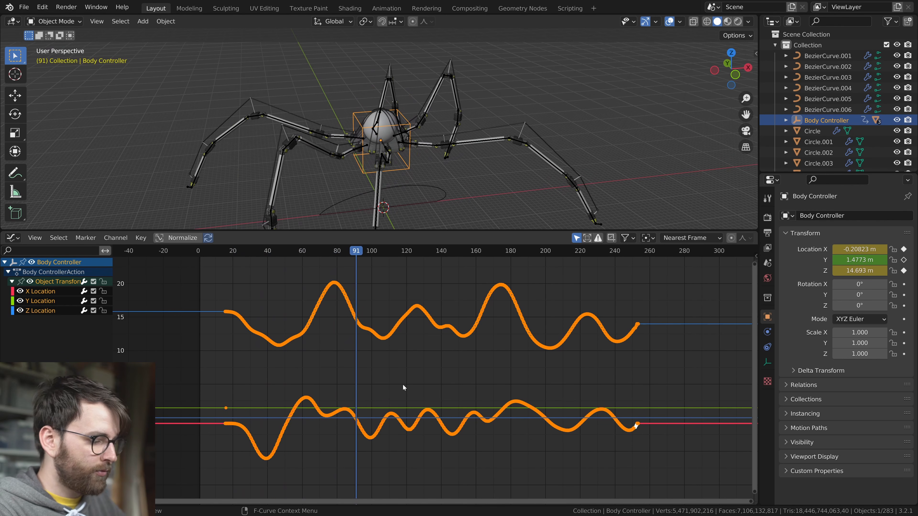
Insert a rotation keyframe for the Body Controller at frame 1
key("shift+Left")
key("i")
left_click(383, 186)
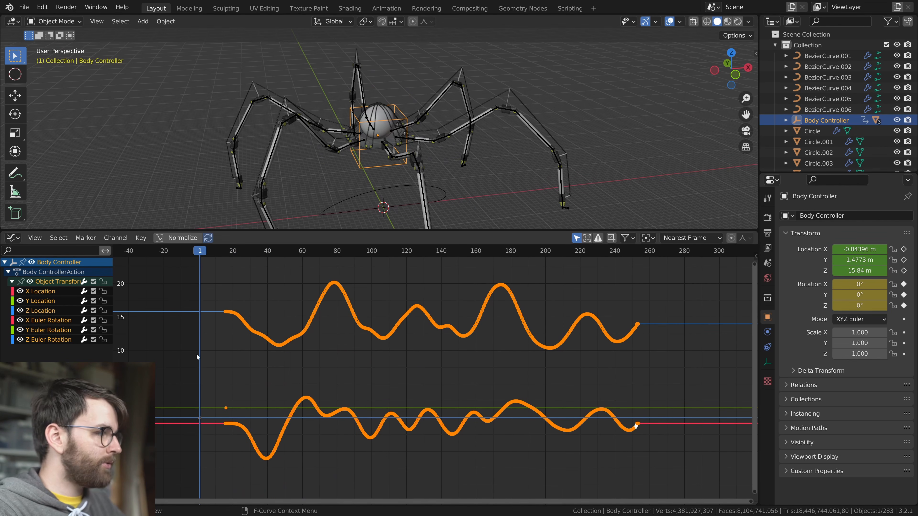
Add a Noise modifier with scale 45 and strength 0.2 to the X Euler Rotation curve
key("n")
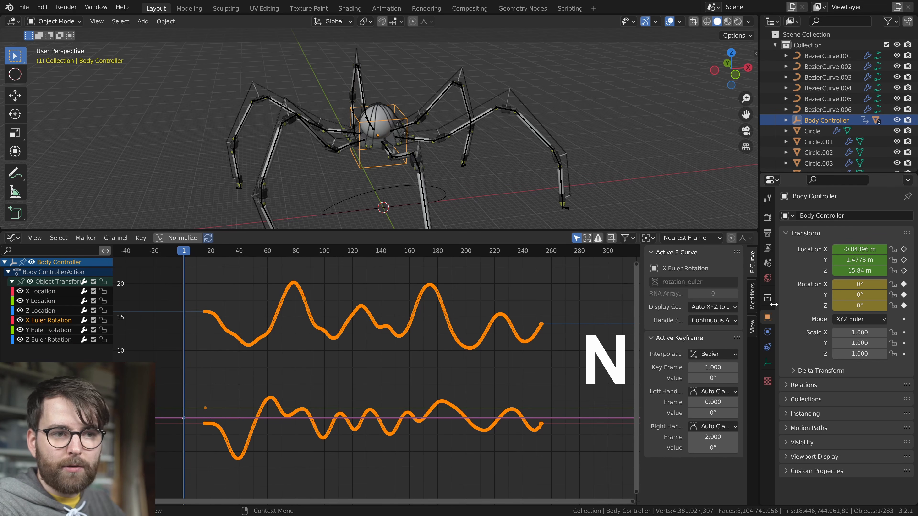
left_click(751, 295)
left_click(674, 254)
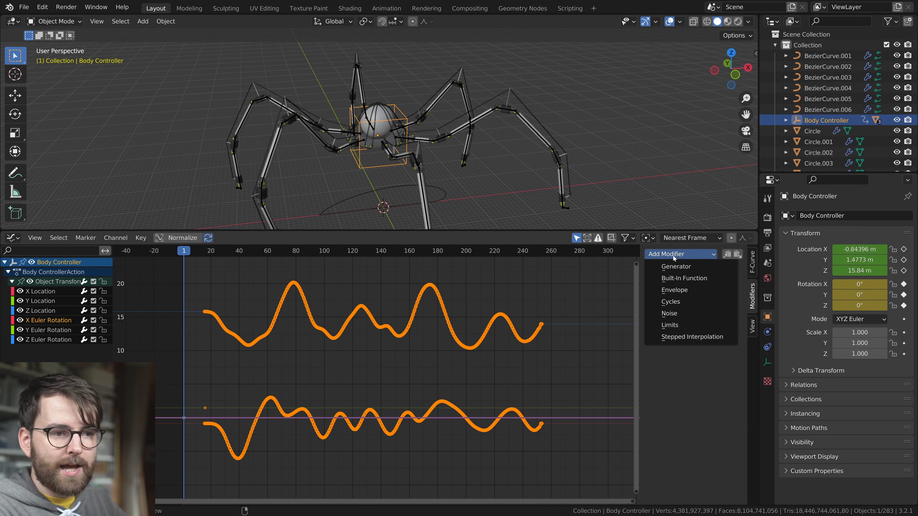
left_click(683, 315)
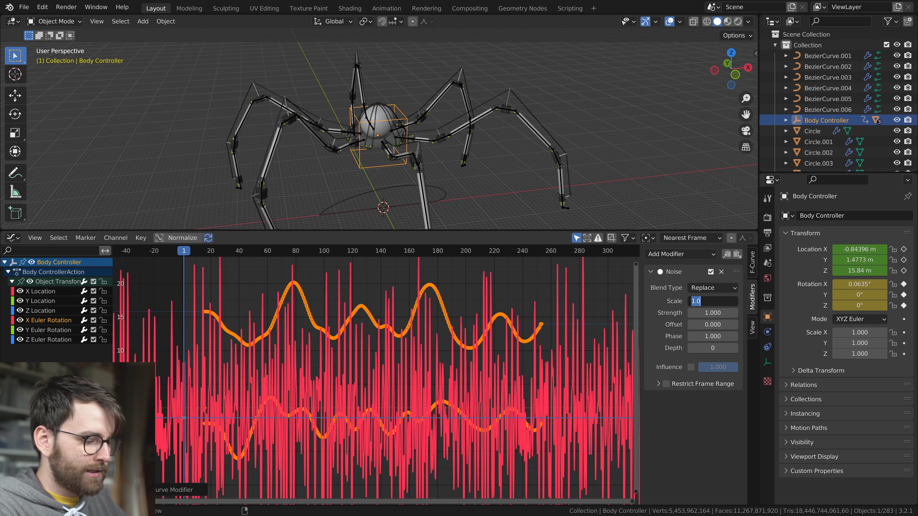
key("Tab")
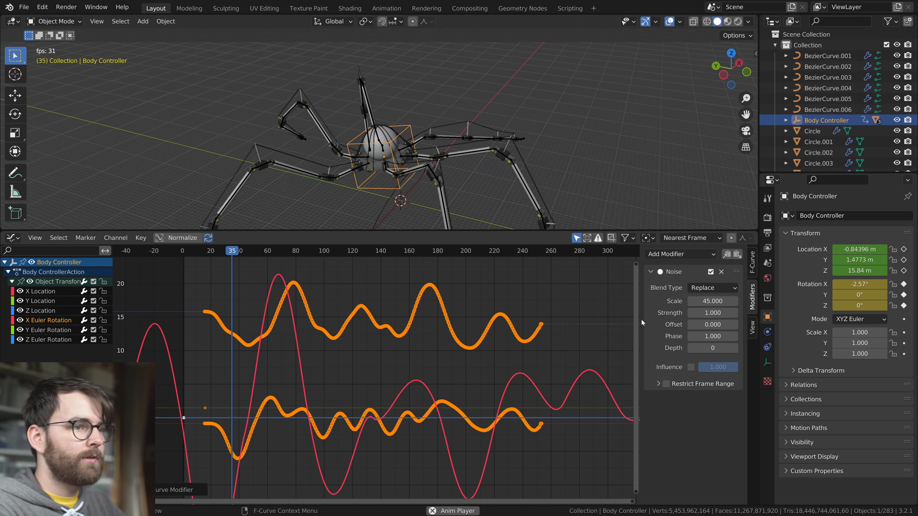
type(".2")
key("Return")
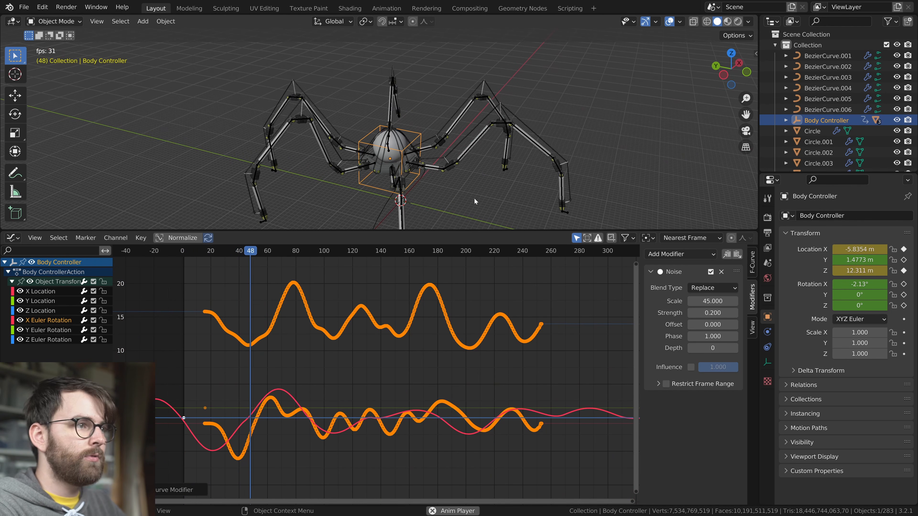
Preview the rotation noise in playback and set its phase to 12341
scroll(471, 178, "down", 2)
middle_click_drag(471, 177, 441, 181)
key("space")
type("12341")
key("Return")
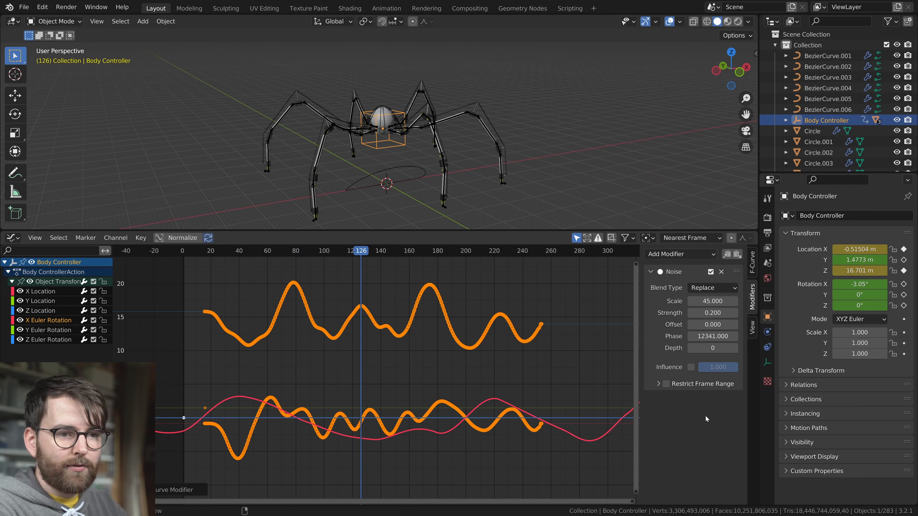
Paste the Noise modifier onto the Y and Z Euler Rotation curves, with phases 52152 and 61261 respectively
left_click(52, 328)
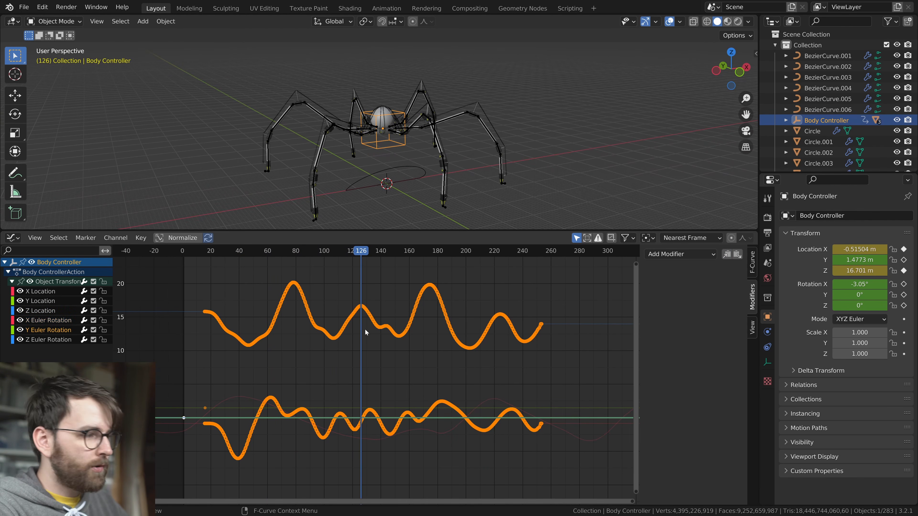
left_click(737, 254)
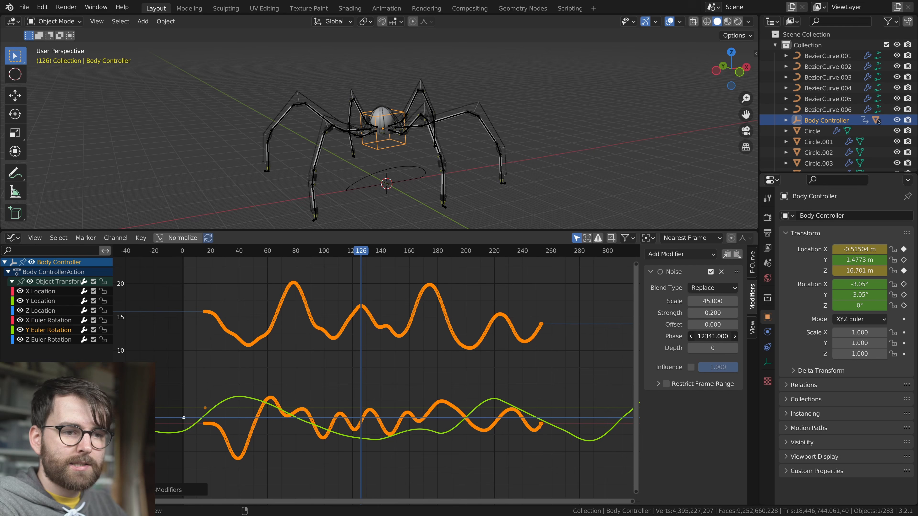
type("52152")
key("Return")
left_click(51, 340)
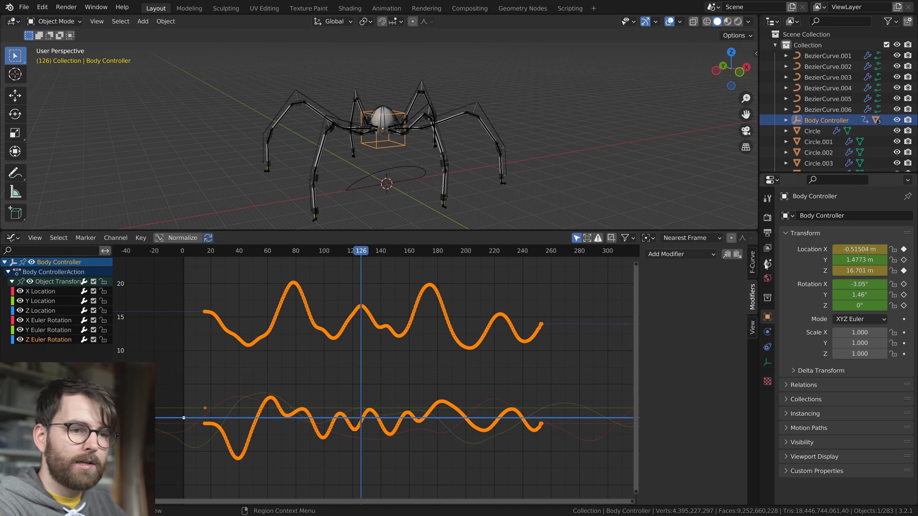
left_click(737, 254)
key("Return")
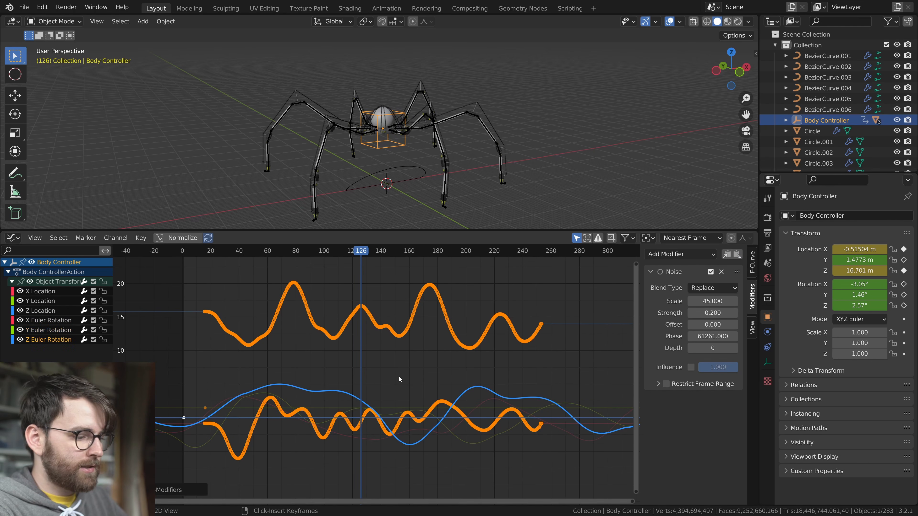
Play back the creature's walk in an enlarged viewport to examine the recorded motion combined with the rotation noise
key("ctrl+Tab")
key("space")
left_click_drag(293, 230, 297, 303)
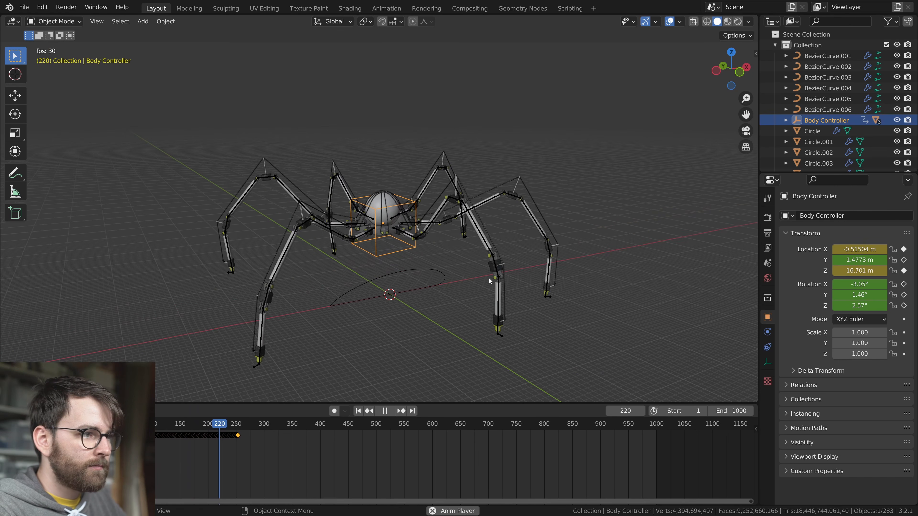
key("space")
middle_click_drag(489, 312, 429, 293)
key("space")
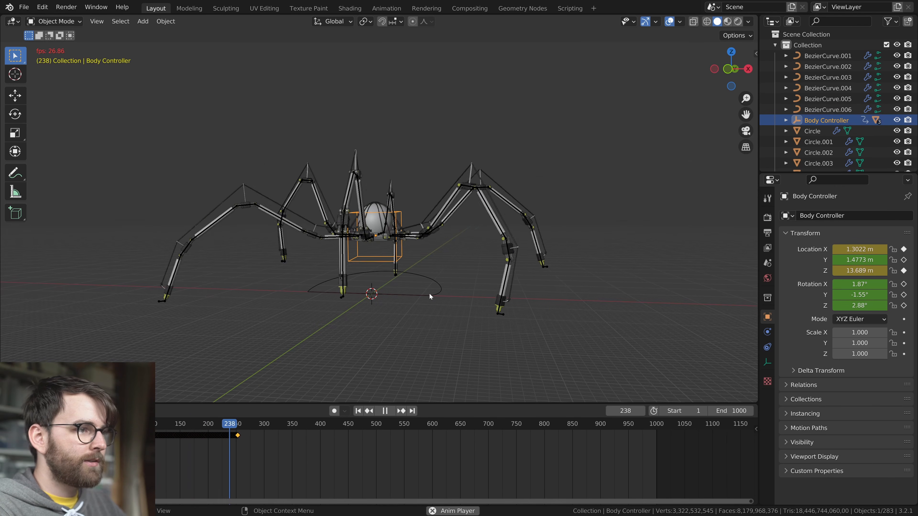
key("space")
Delete the Body Controller's X, Y and Z Location channels in the Graph Editor
scroll(429, 294, "down", 2)
left_click_drag(256, 403, 288, 210)
key("ctrl+Tab")
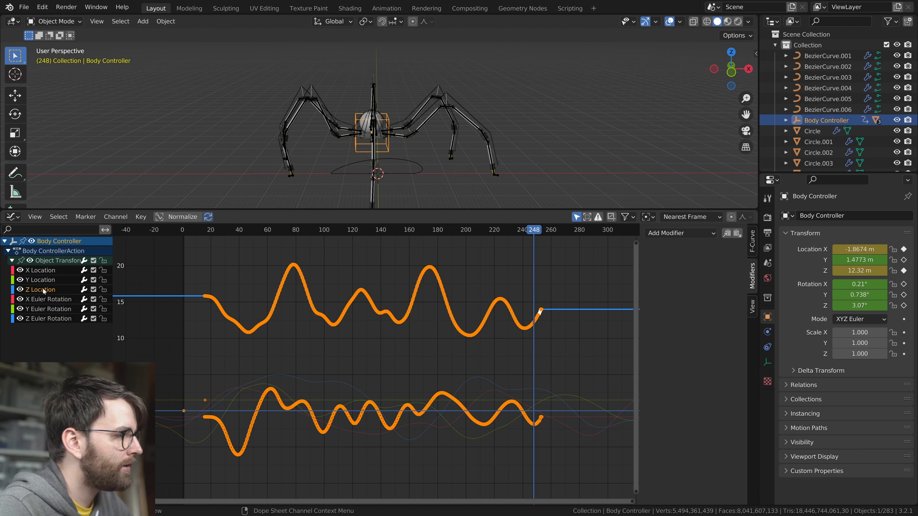
key("x")
key("x")
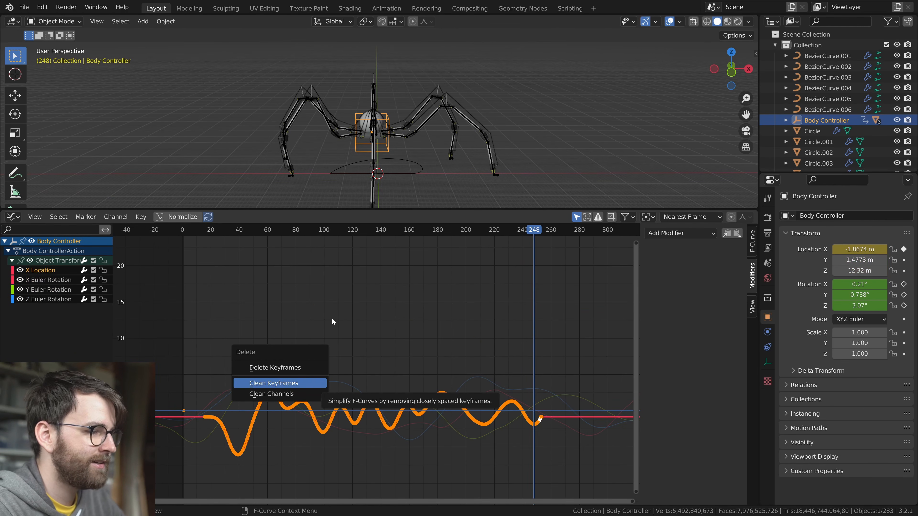
key("x")
Keyframe the Body Controller's location at frame 1 with X 0 m, Y 0 m and Z 14.56 m
key("shift+Left")
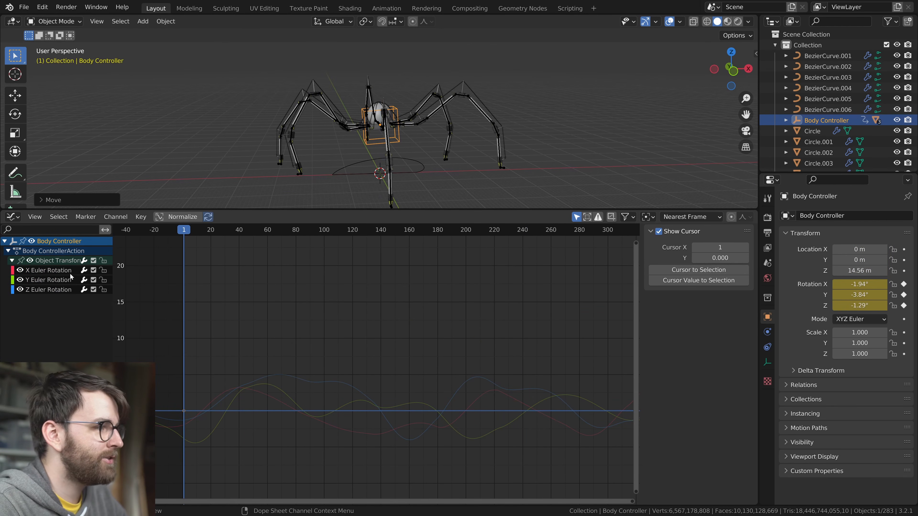
key("i")
left_click(456, 102)
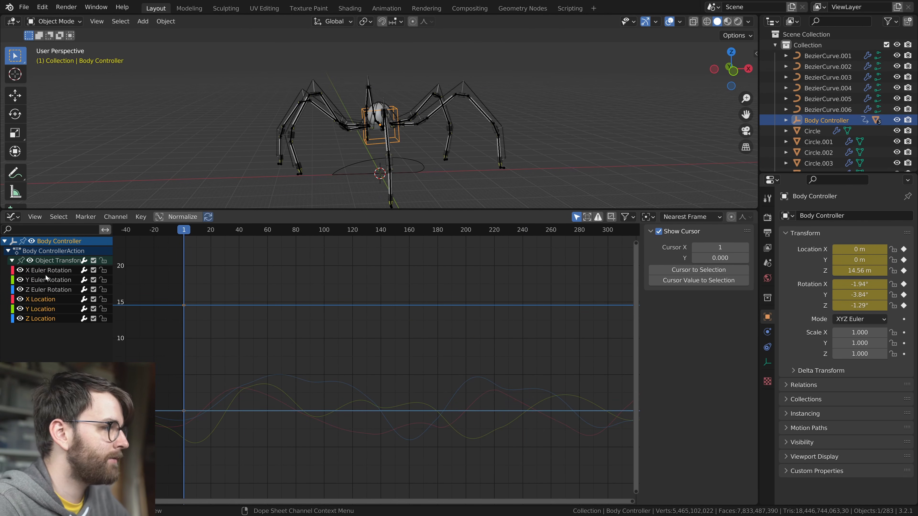
Paste the Noise modifier onto the X Location curve with strength 0.5 and preview the motion
left_click(46, 271)
left_click(23, 300)
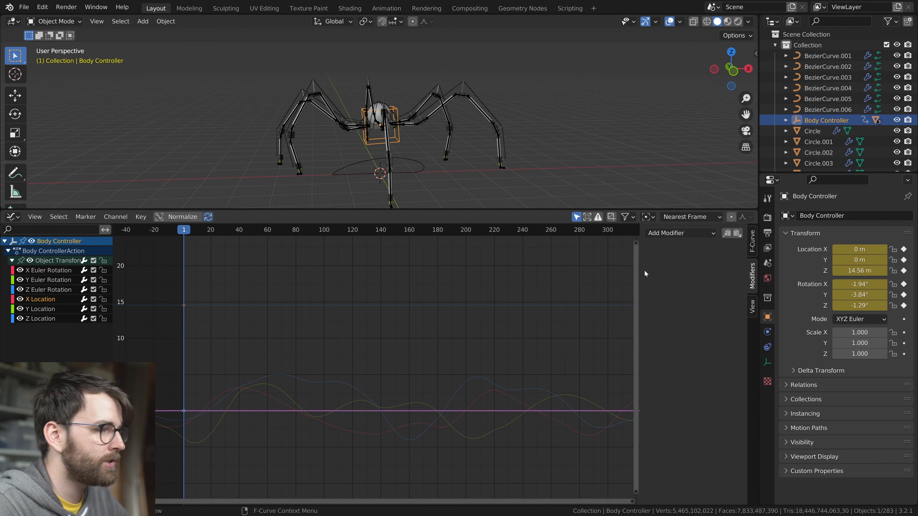
left_click(737, 233)
key("space")
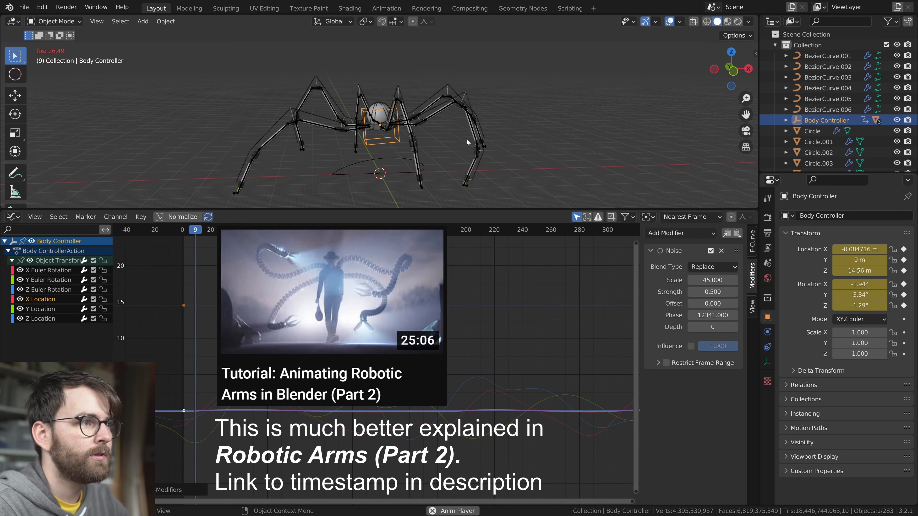
key("space")
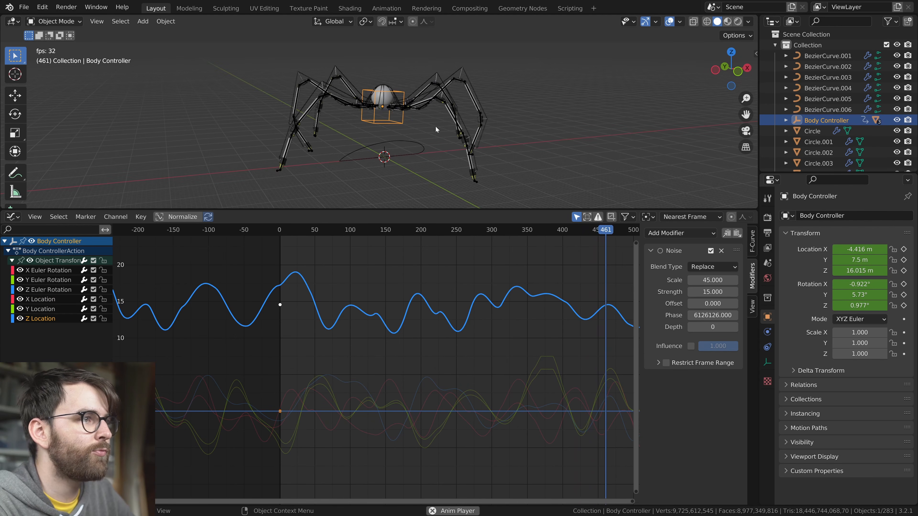
Stop playback, go to frame 90 and add a Built-In Function modifier to the Z Location curve
key("space")
left_click_drag(364, 232, 343, 233)
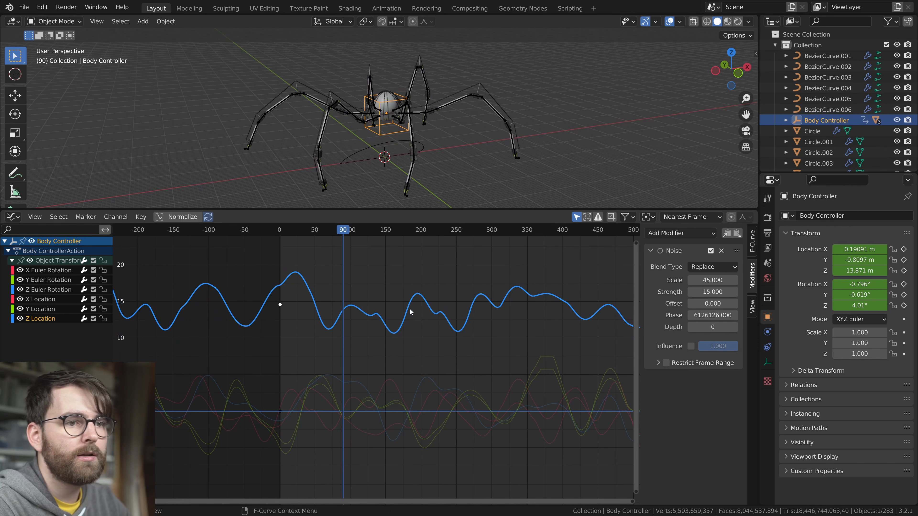
left_click(703, 233)
left_click(690, 257)
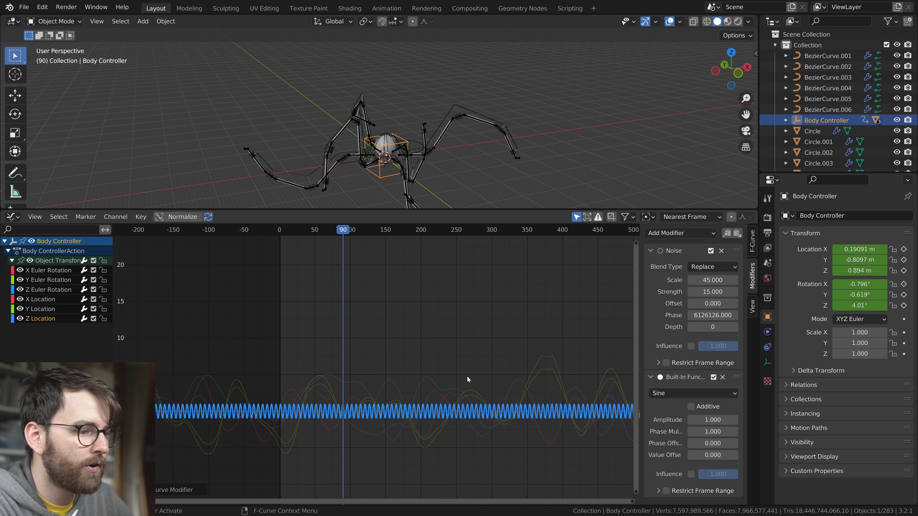
Make the Built-In Function sine on the Z Location curve additive and preview the body's motion
left_click(691, 407)
key("space")
middle_click_drag(430, 112, 428, 164)
key("alt+shift+z")
key("alt+shift+z")
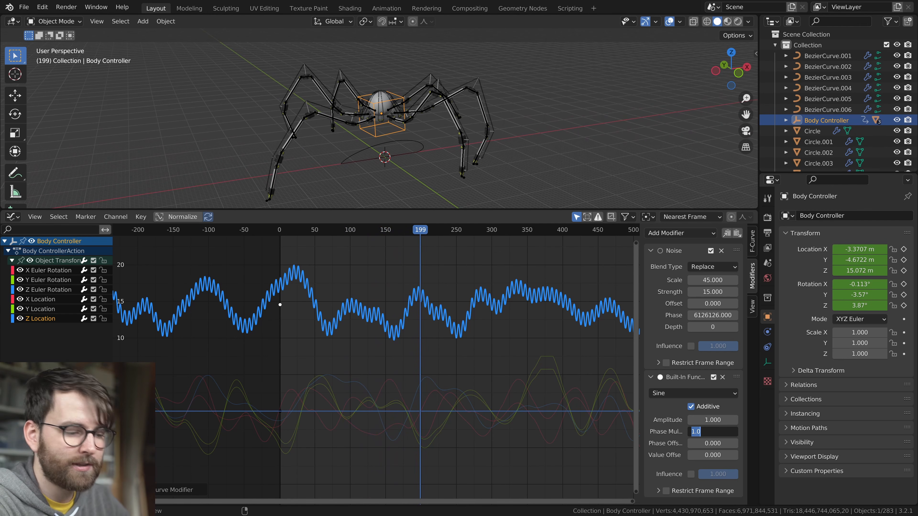
Set the sine modifier's phase multiplier to 0.5 and check the slower bobbing from another angle
type(".5")
key("Return")
key("alt+shift+z")
middle_click_drag(467, 158, 556, 147)
key("alt+shift+z")
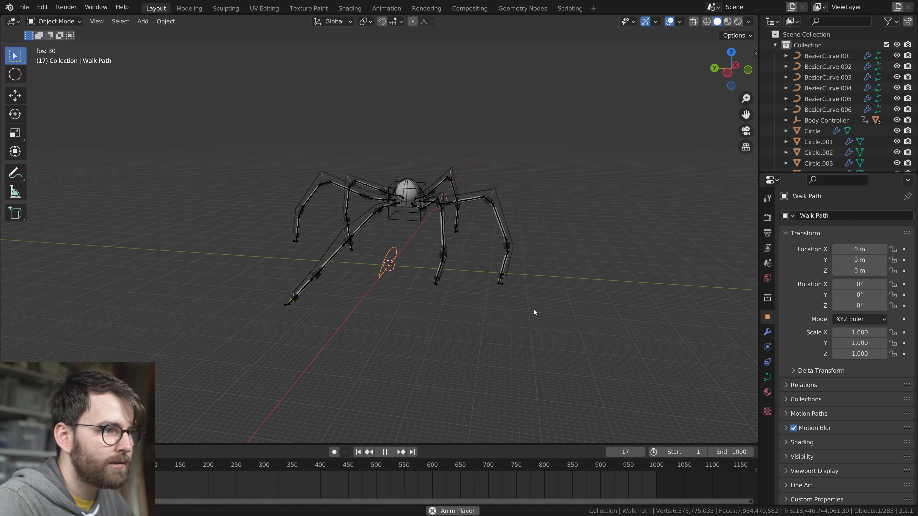
Add a mesh plane at the world origin and scale it up to about 34.85 beneath the creature
key("shift+a")
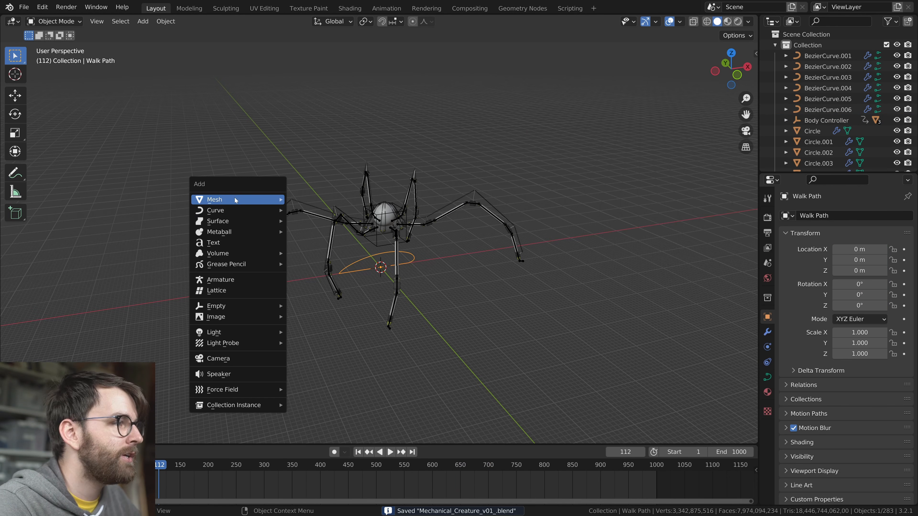
mouse_move(205, 199)
left_click(307, 199)
key("s")
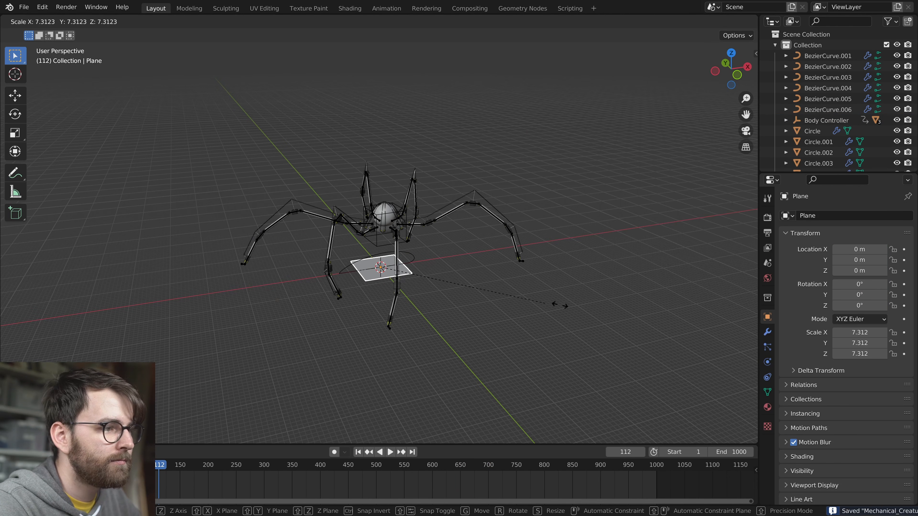
left_click(433, 331)
key("n")
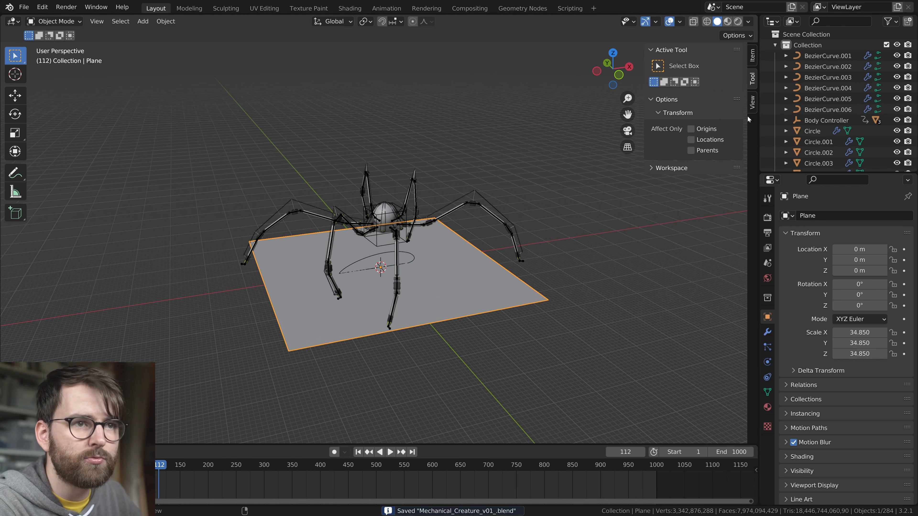
left_click(753, 55)
key("n")
Return to frame 1 and enlarge the plane further so it extends well beyond the legs
middle_click_drag(409, 325, 493, 259)
scroll(431, 336, "up", 2)
key("shift+Left")
key("s")
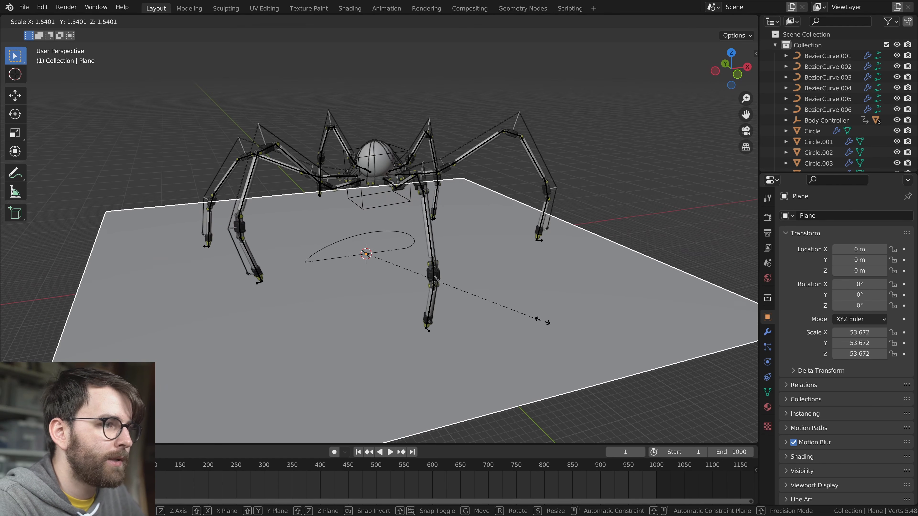
left_click(578, 334)
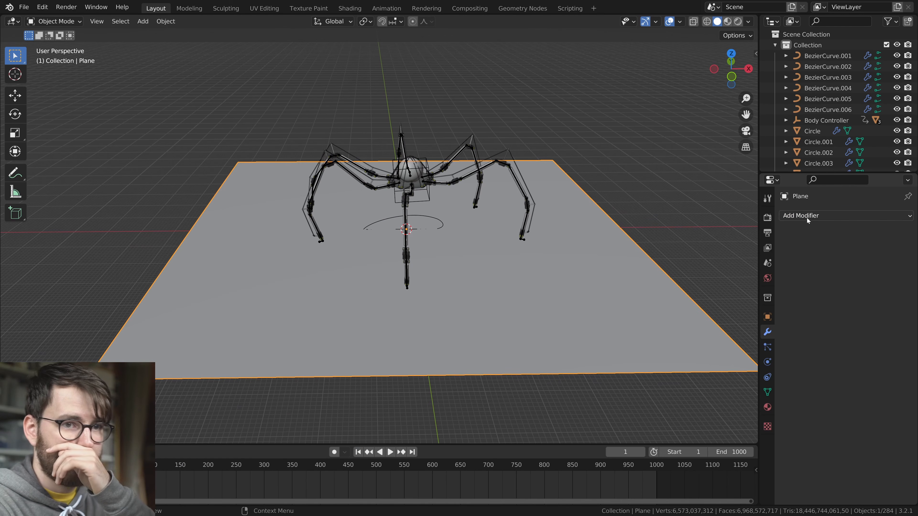
Add an Array modifier to the plane with a count of 5 and a relative offset X factor of -1
left_click(807, 217)
left_click(736, 246)
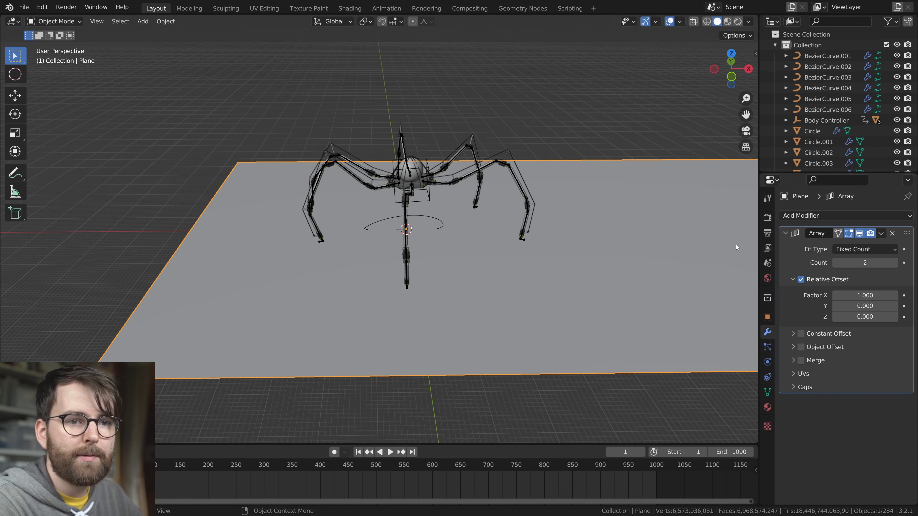
left_click(894, 263)
scroll(502, 265, "down", 5)
middle_click_drag(502, 265, 517, 239)
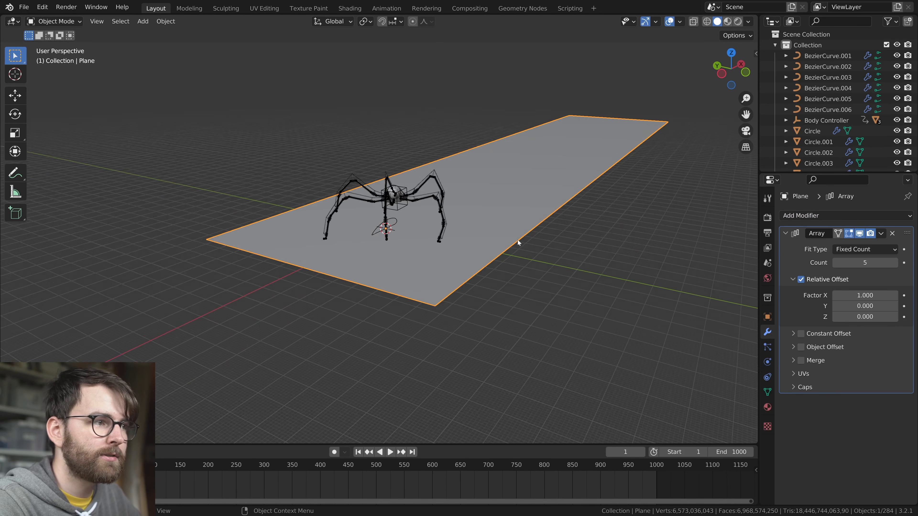
scroll(524, 238, "up", 5)
middle_click_drag(532, 237, 509, 244)
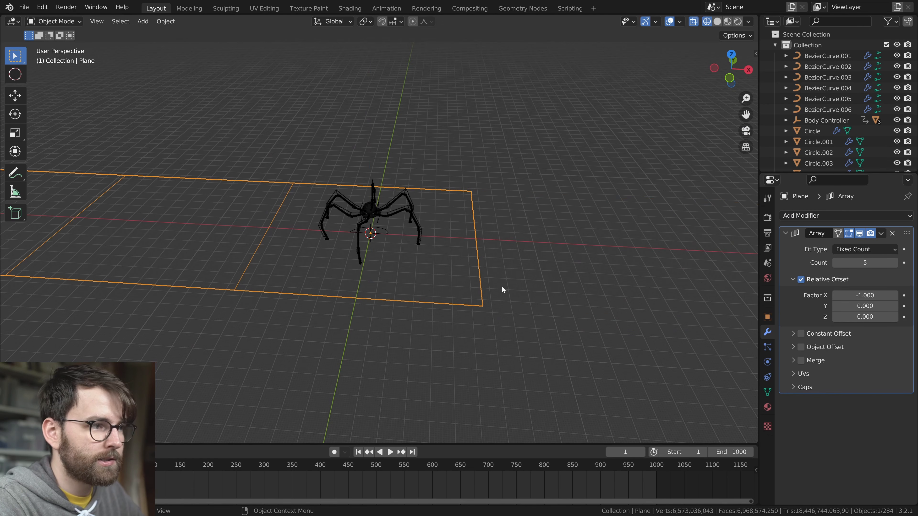
Shift the arrayed plane along the X axis and scale it up by about 2
scroll(391, 315, "up", 3)
key("g")
key("x")
left_click(488, 327)
scroll(488, 327, "down", 3)
key("s")
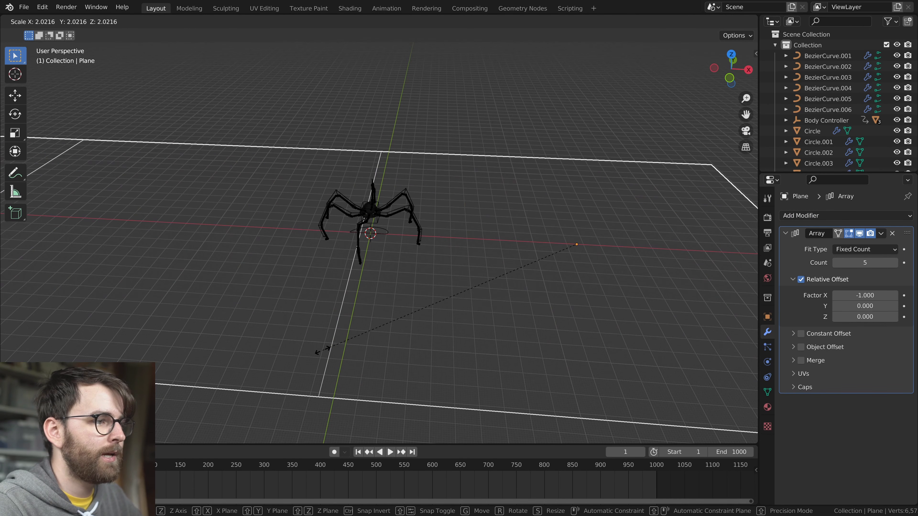
left_click(332, 347)
Adjust the plane's height along Z relative to the feet and save the file
key("g")
key("z")
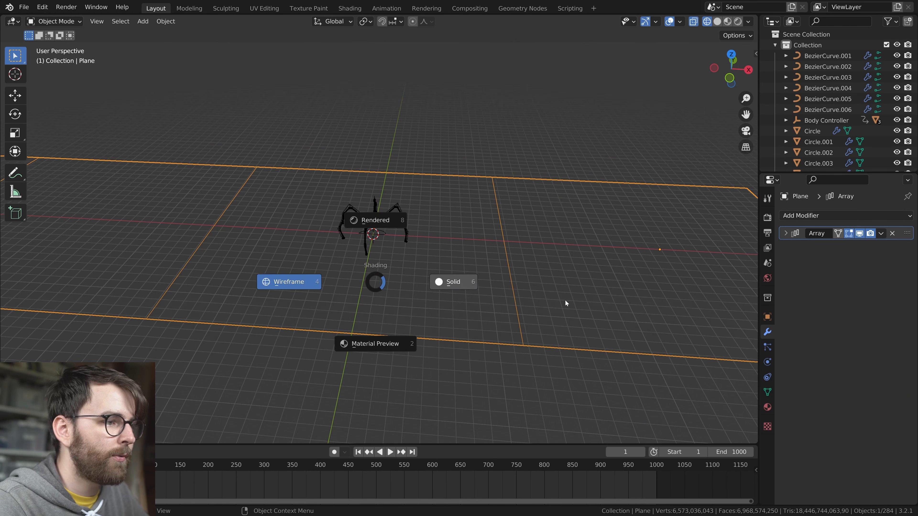
left_click(448, 286)
mouse_move(448, 292)
middle_mouse_down()
mouse_move(514, 267)
mouse_move(457, 213)
mouse_move(515, 258)
middle_mouse_up()
left_click(515, 259)
key("ctrl+s")
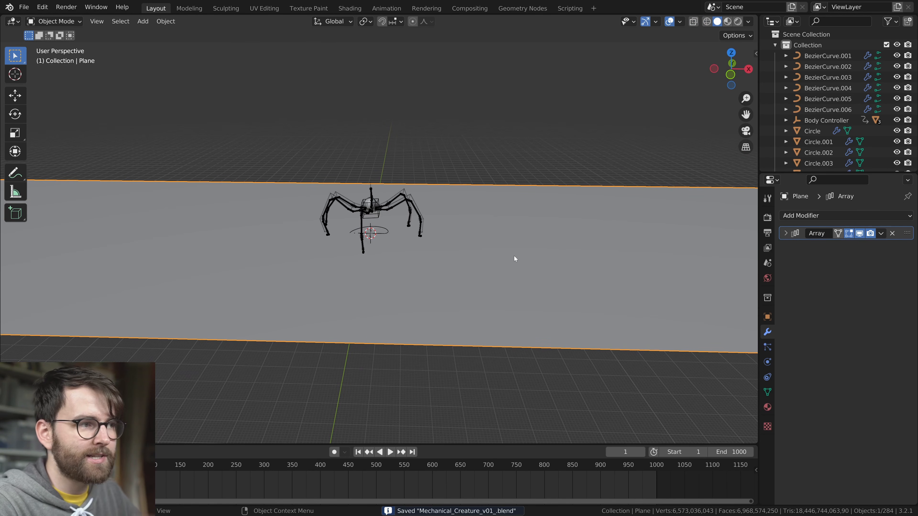
Add Subdivision Surface and Wireframe modifiers to the plane after the Array
scroll(474, 286, "up", 3)
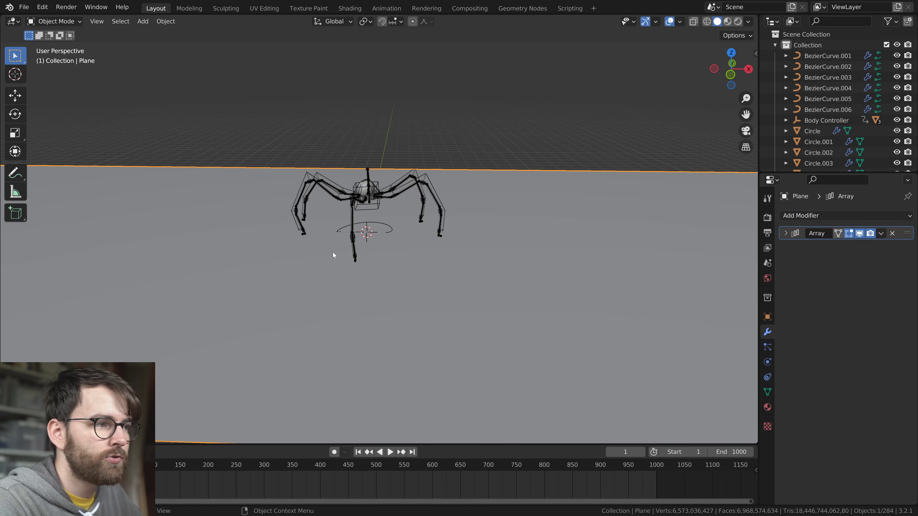
scroll(468, 271, "up", 1)
left_click(828, 217)
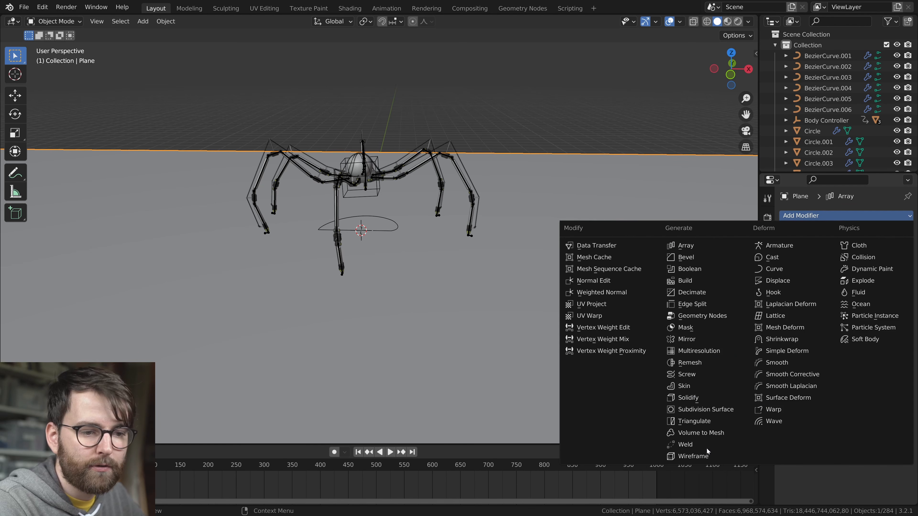
left_click(717, 409)
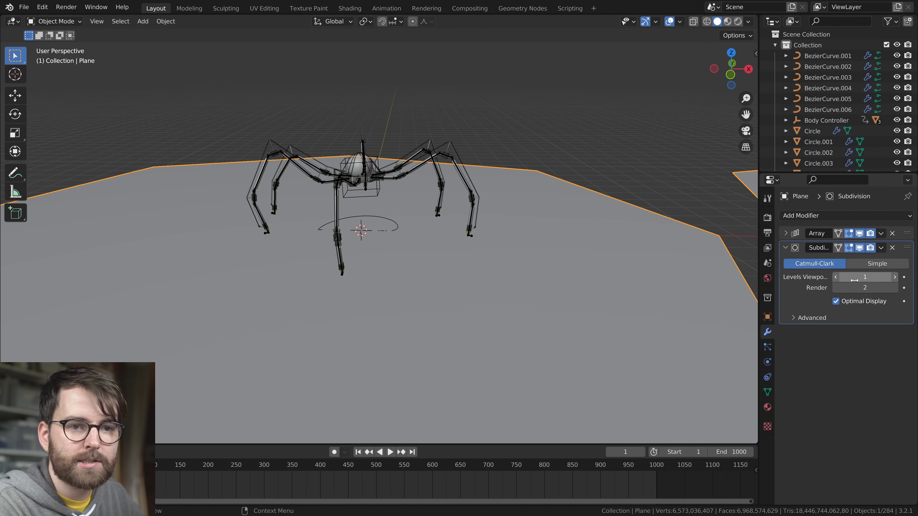
left_click(835, 220)
left_click(693, 455)
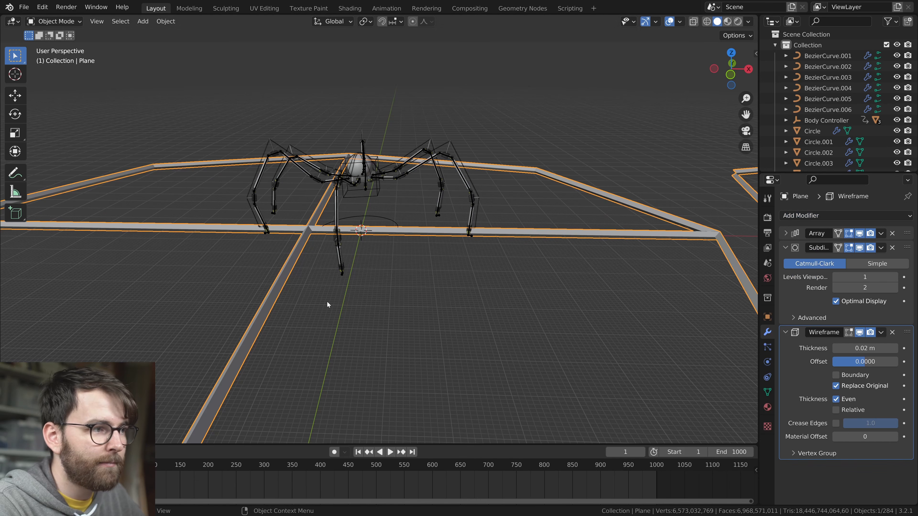
Set the subdivision to Simple with 3 viewport levels and the Wireframe thickness to 0.0016 m
left_click(876, 263)
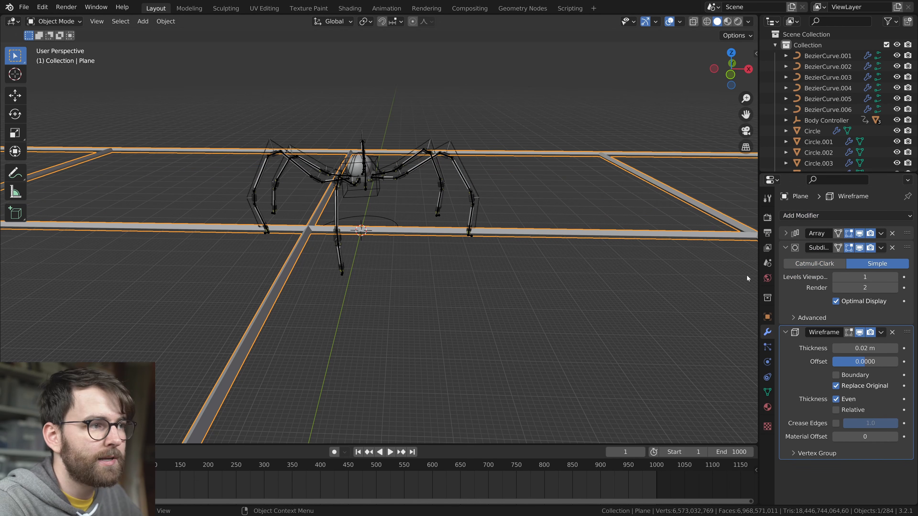
left_click(895, 278)
left_click(896, 277)
left_click_drag(871, 348, 807, 348)
key("alt+a")
left_click(416, 233)
key("g")
key("y")
right_click(445, 303)
key("g")
key("x")
right_click(456, 339)
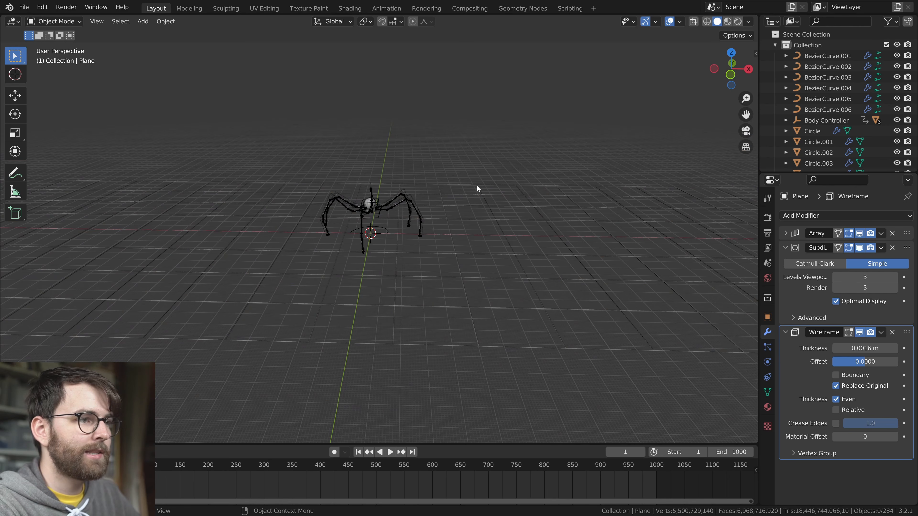
Rename the plane as Ground plane and insert a Location keyframe for it at frame 1
key("F2")
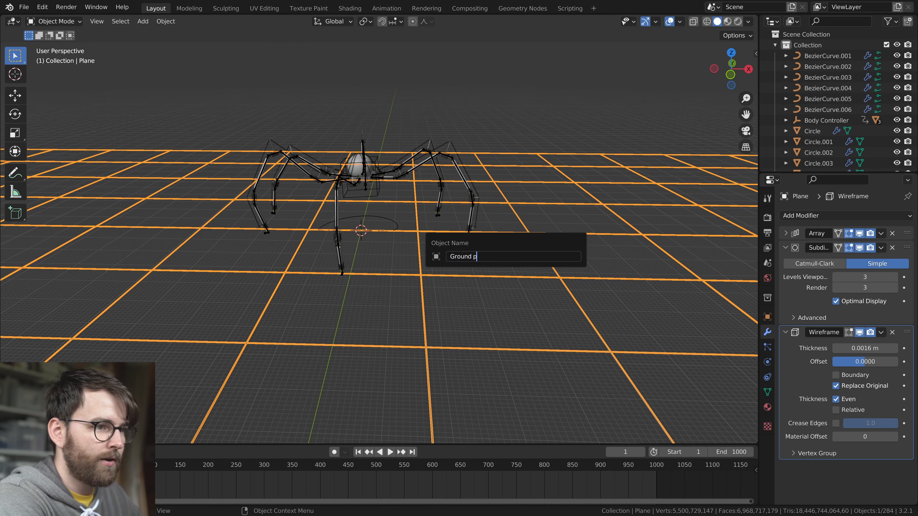
scroll(491, 271, "up", 3)
key("i")
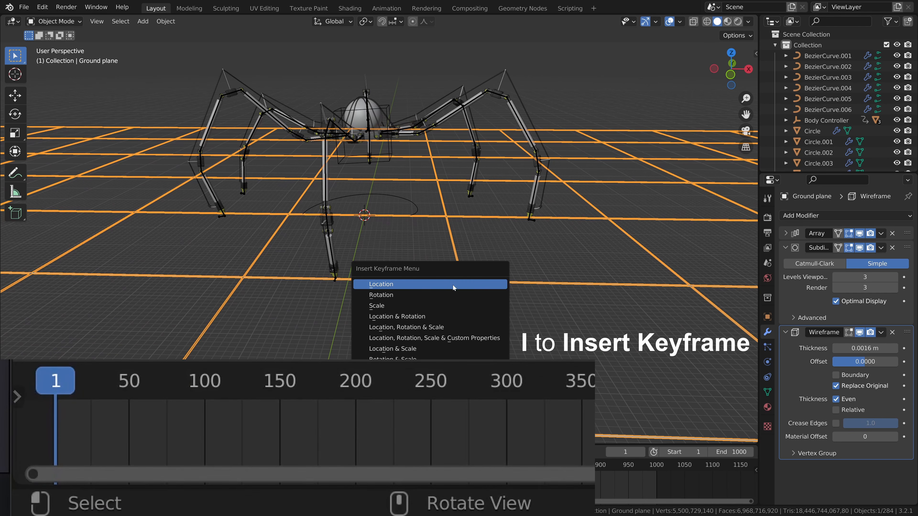
left_click(414, 285)
Go to frame 23, move the Ground plane along with the planted foot and insert a second Location keyframe
scroll(425, 288, "up", 2)
key("g")
left_click_drag(55, 394, 88, 396)
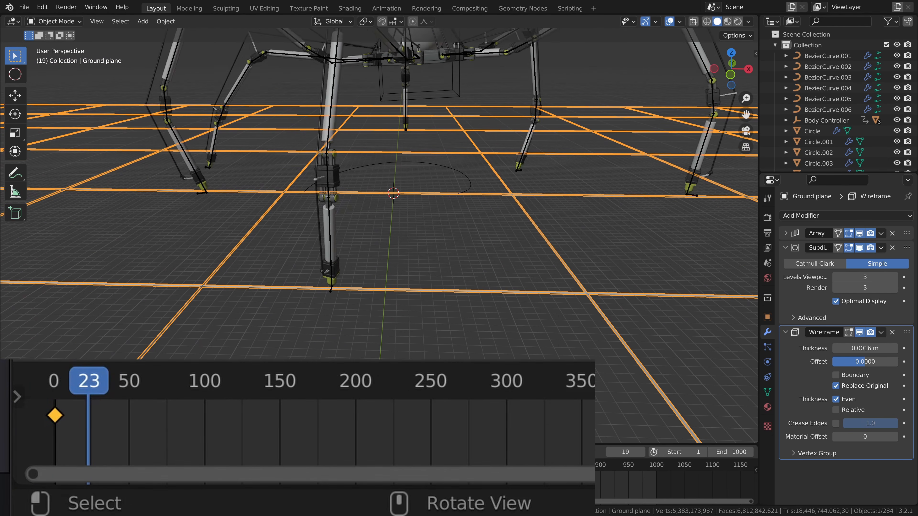
key("i")
left_click(532, 304)
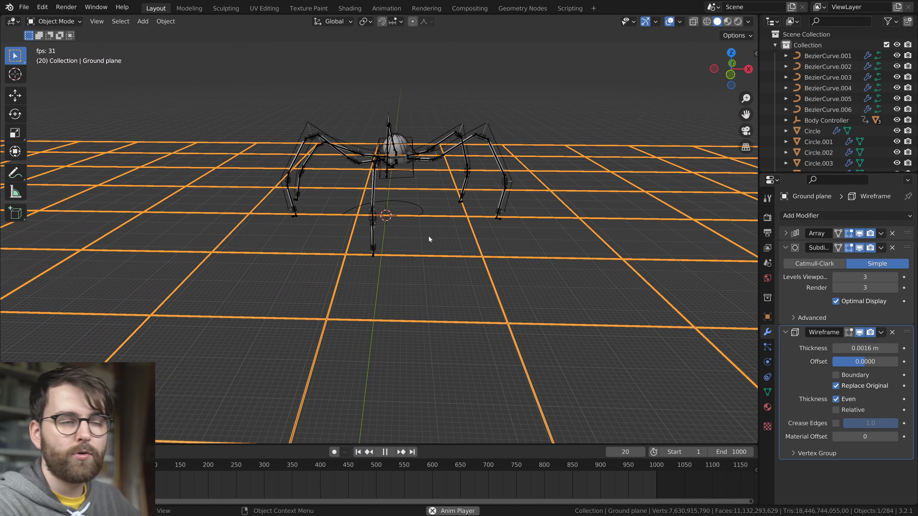
Set the extrapolation of the Ground plane's keyframes for continuous movement and preview the walk
key("space")
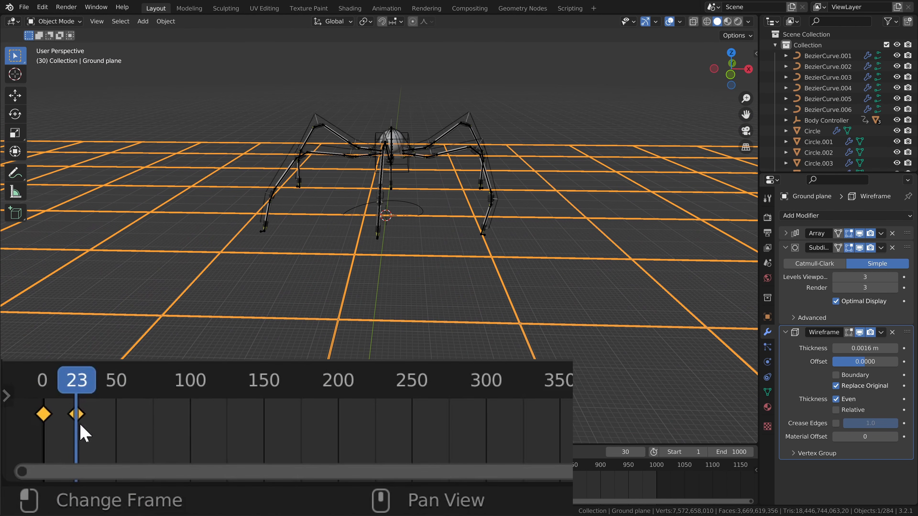
key("shift+e")
key("space")
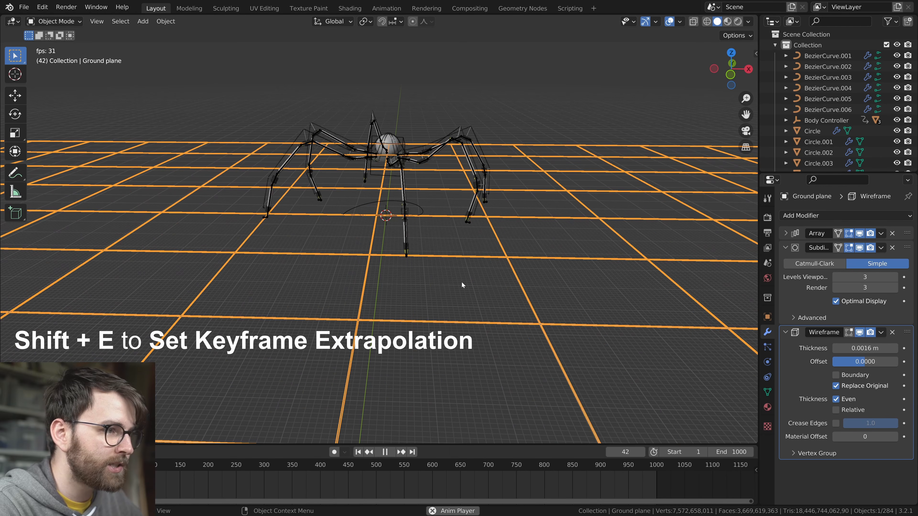
scroll(469, 284, "up", 3)
key("space")
Retime the Ground plane's second keyframe to frame 18 and scrub through the foot's movement
scroll(425, 486, "up", 4)
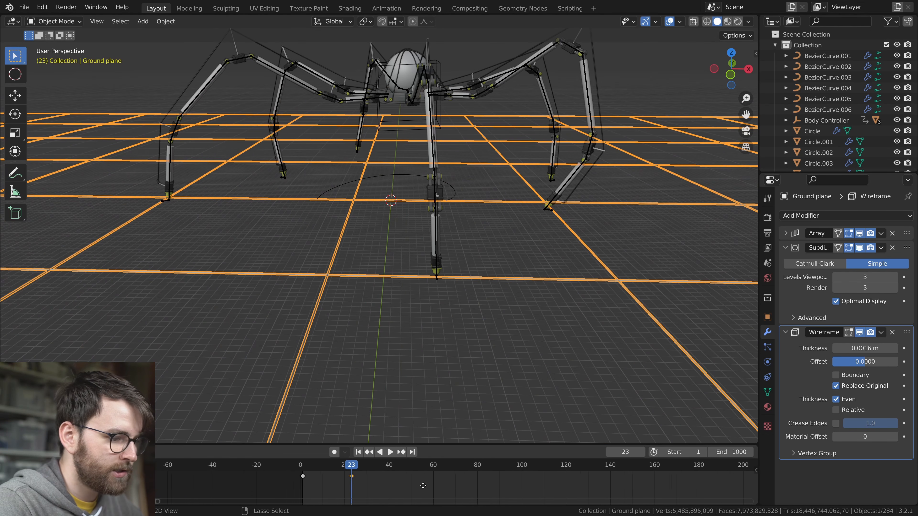
middle_click_drag(424, 485, 366, 498)
key("g")
left_click(353, 497)
left_click_drag(276, 466, 249, 466)
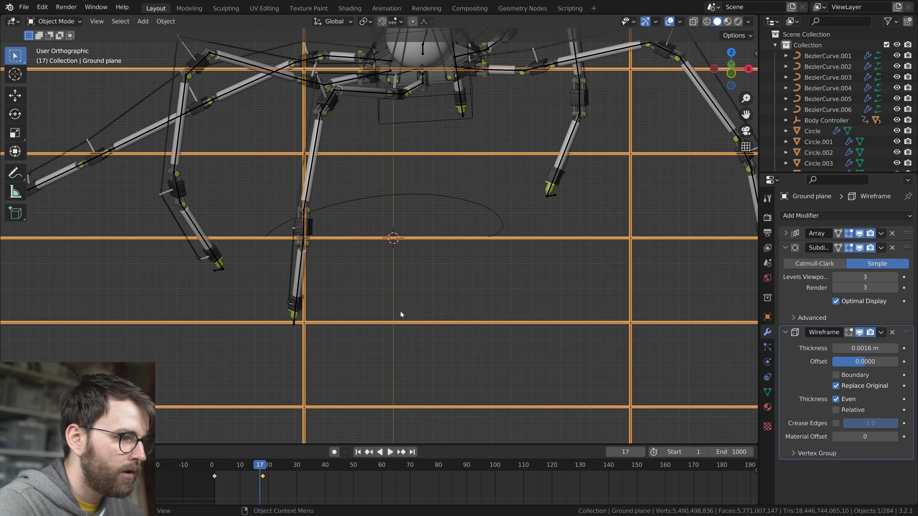
At frame 1, move the Ground plane about 14.17 m along X to line up a grid line with the foot
middle_click_drag(400, 310, 448, 300, "shift")
scroll(449, 300, "up", 2)
scroll(404, 332, "up", 2)
scroll(403, 334, "up", 2, "alt")
scroll(404, 333, "down", 3, "alt")
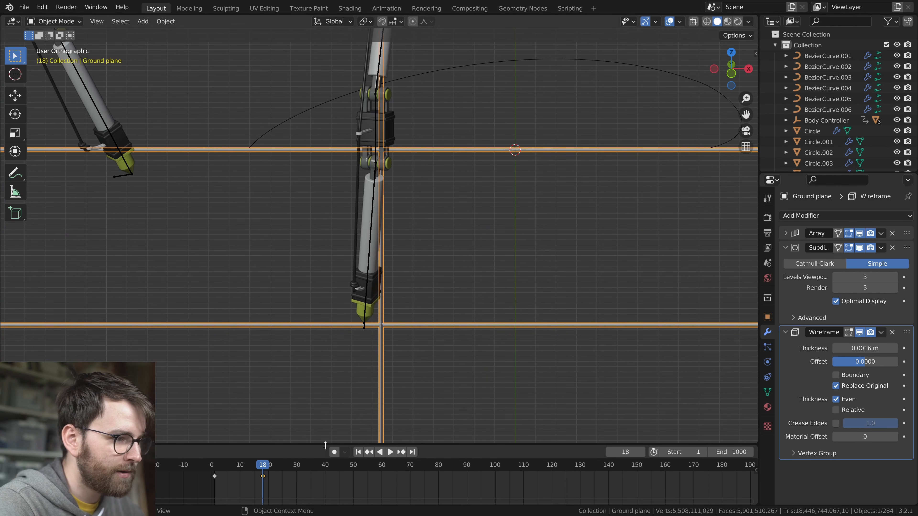
key("shift+Left")
scroll(390, 320, "down", 2)
middle_click_drag(393, 320, 301, 318, "shift")
key("g")
key("x")
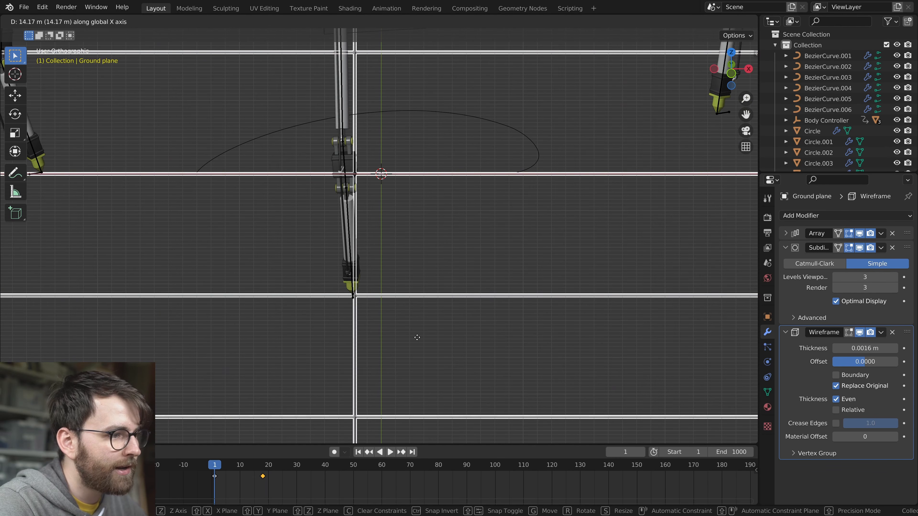
left_click(417, 338)
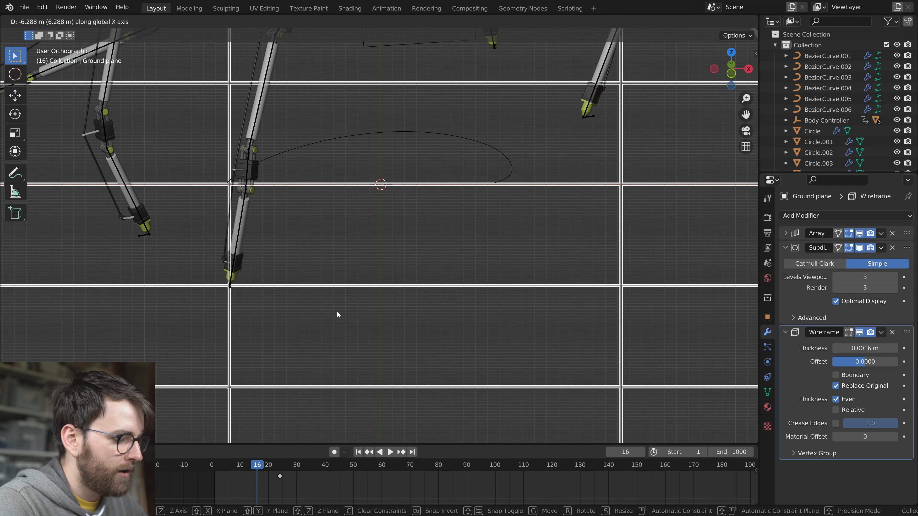
At frame 16, move the Ground plane about -6.29 m along X to match the foot and play the animation
left_click(338, 315)
scroll(433, 341, "down", 20, "alt")
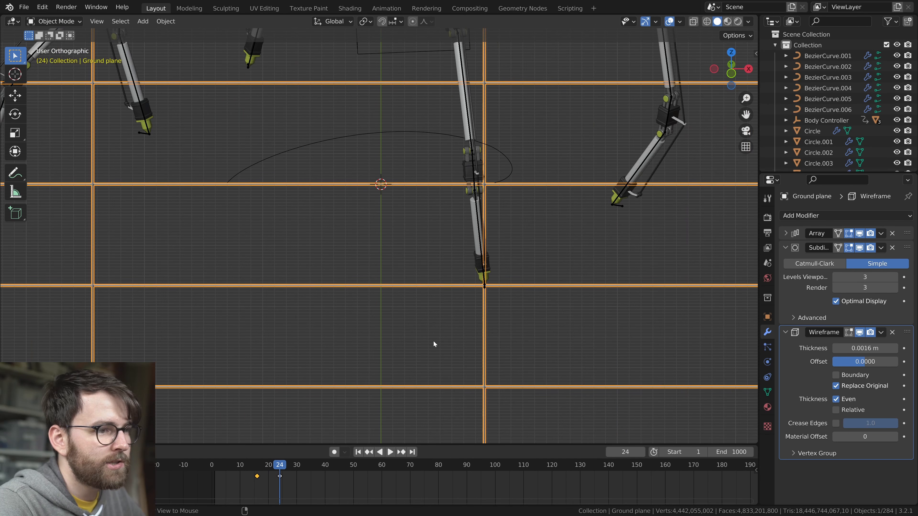
key("space")
middle_click_drag(435, 341, 575, 284)
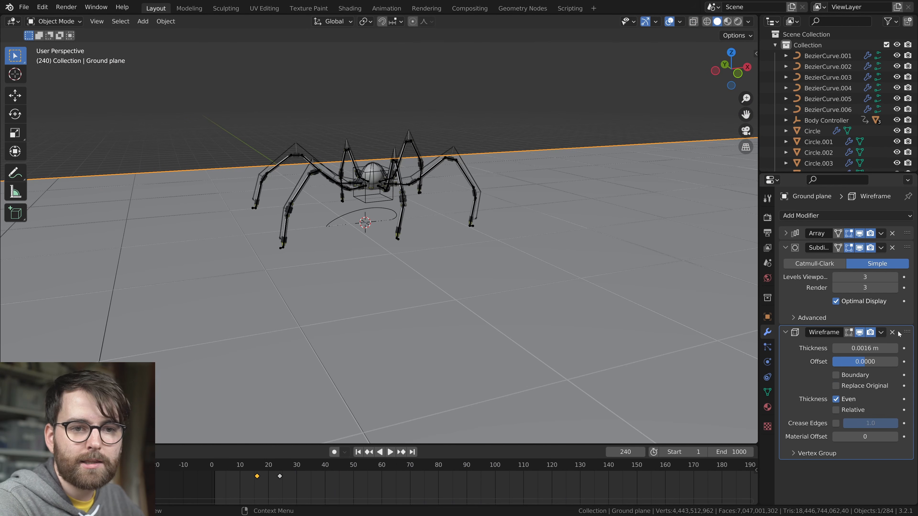
Remove the Wireframe and Subdivision modifiers from the Ground plane, keeping only the Array
left_click(892, 332)
left_click(880, 247)
left_click(882, 255)
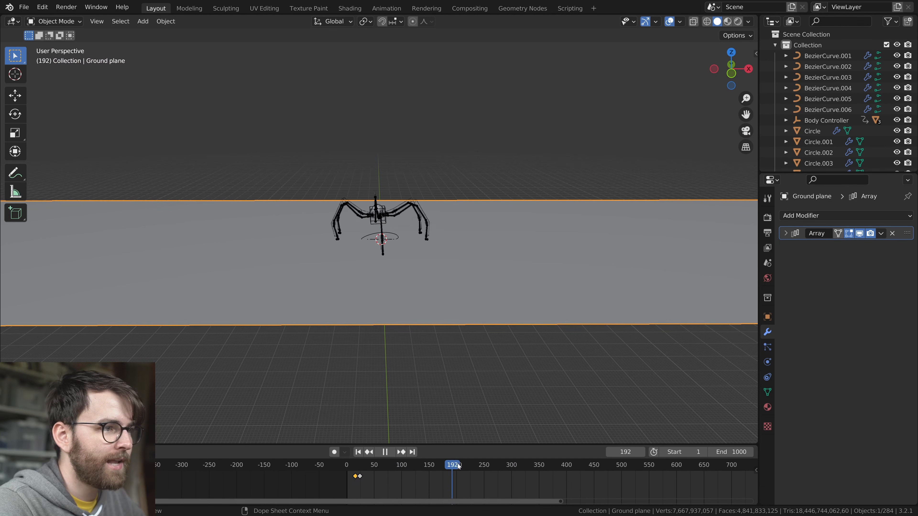
Scrub to about frame 298 to check the ground's coverage and increase the Array count to lengthen it
left_click_drag(458, 464, 510, 466)
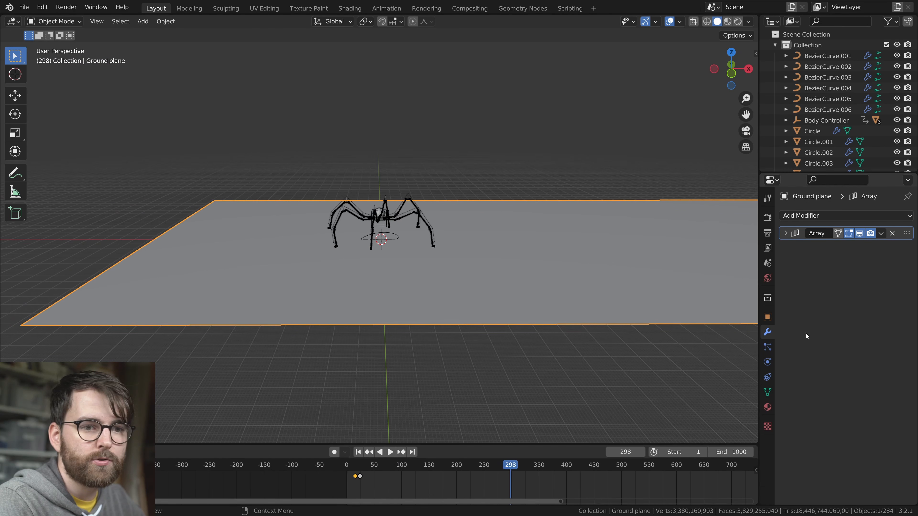
left_click(786, 234)
left_click(894, 263)
left_click(895, 263)
middle_click_drag(486, 261, 525, 297)
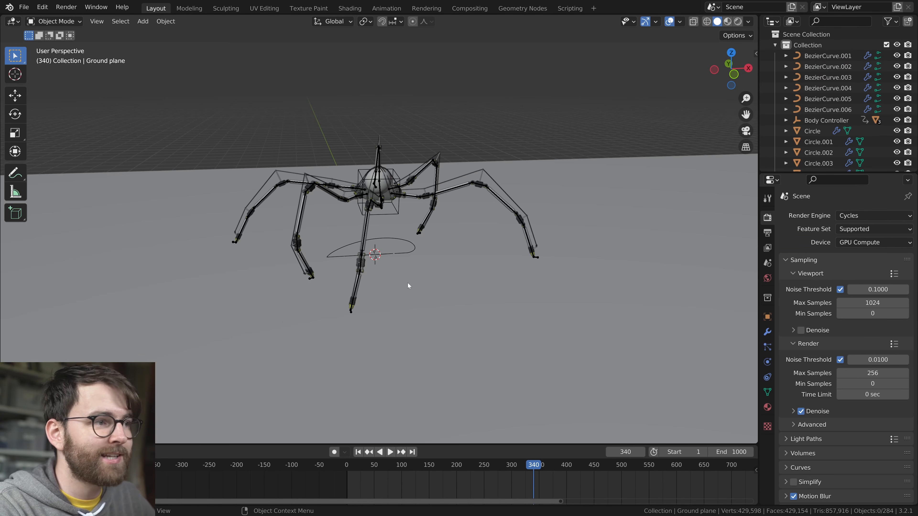
Split the 3D viewport vertically, and split one of the halves horizontally for a three-viewport layout
left_click(860, 216)
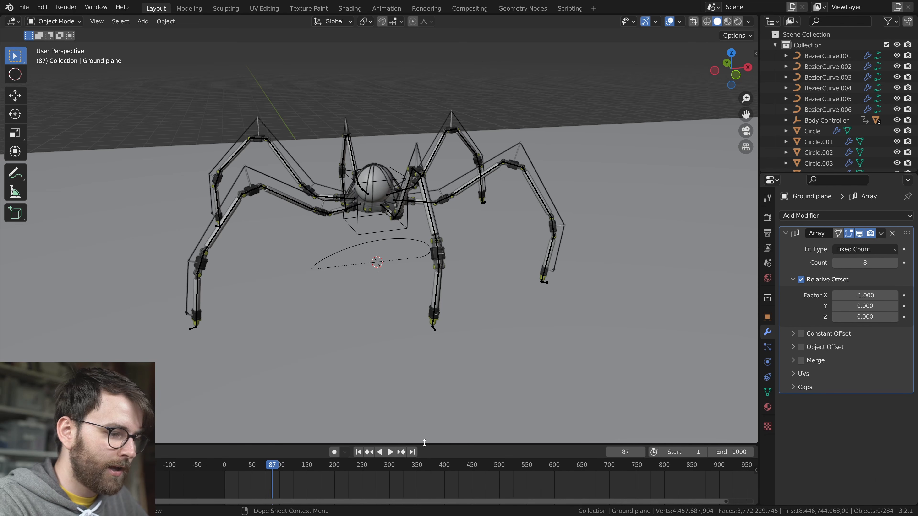
right_click(424, 443)
left_click(425, 438)
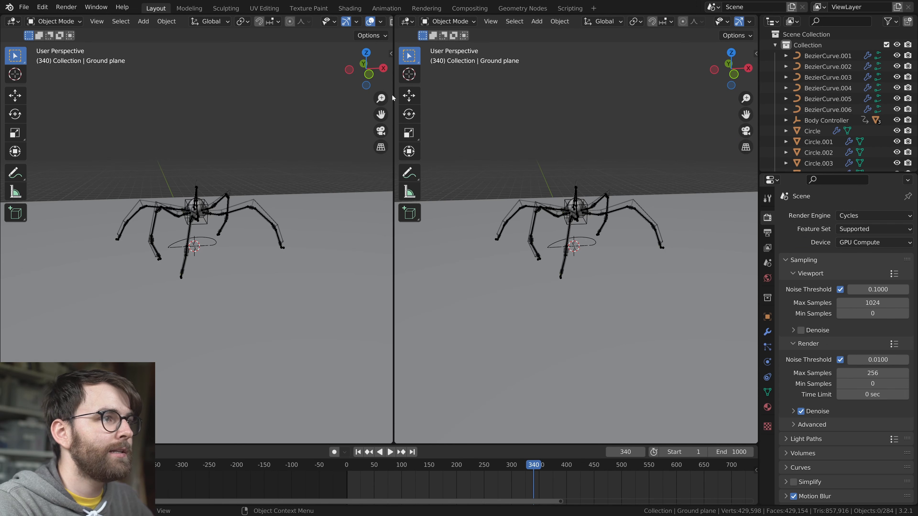
right_click(394, 98)
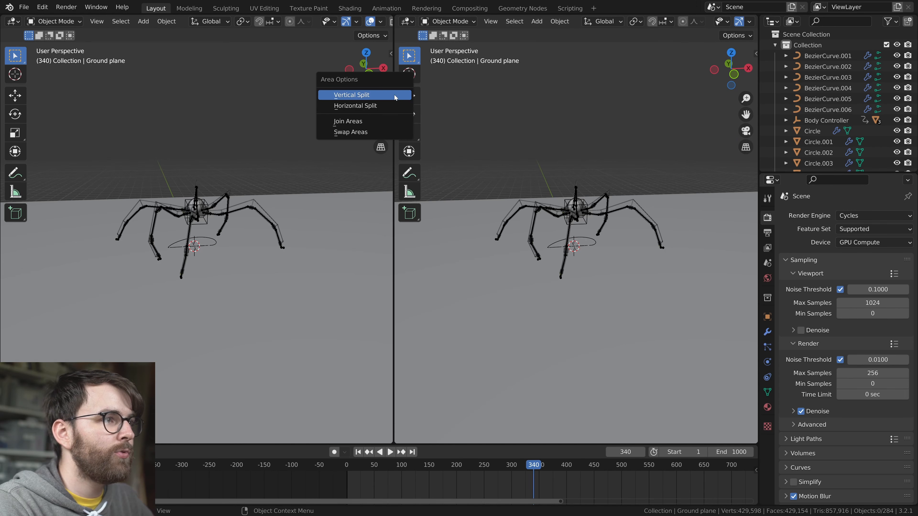
left_click(370, 105)
left_click(696, 249)
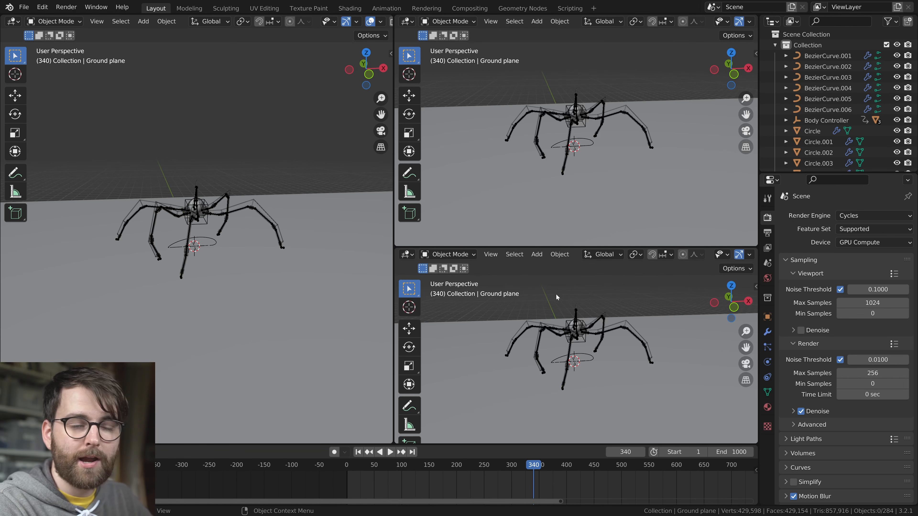
Hide the overlays and toolbar in the lower of the two small viewports and switch it to Rendered shading
middle_click_drag(583, 335, 624, 356)
scroll(643, 255, "down", 5)
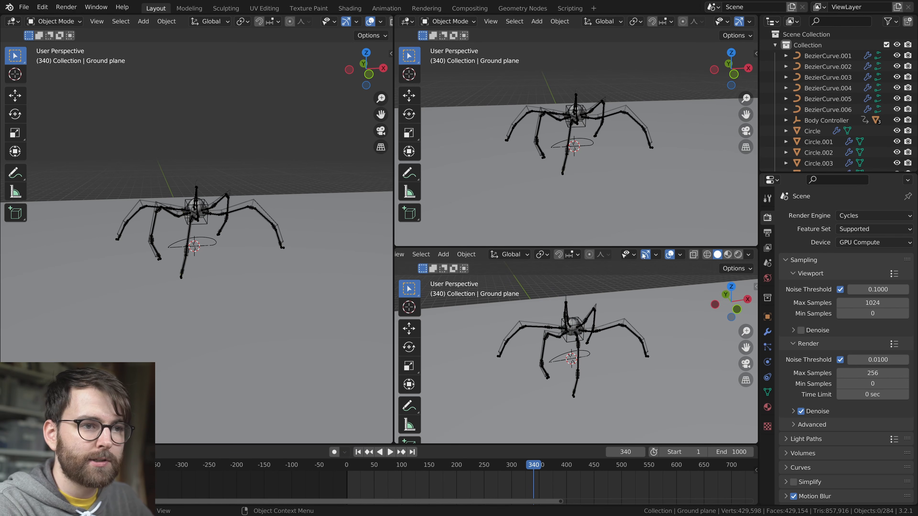
left_click(669, 255)
key("t")
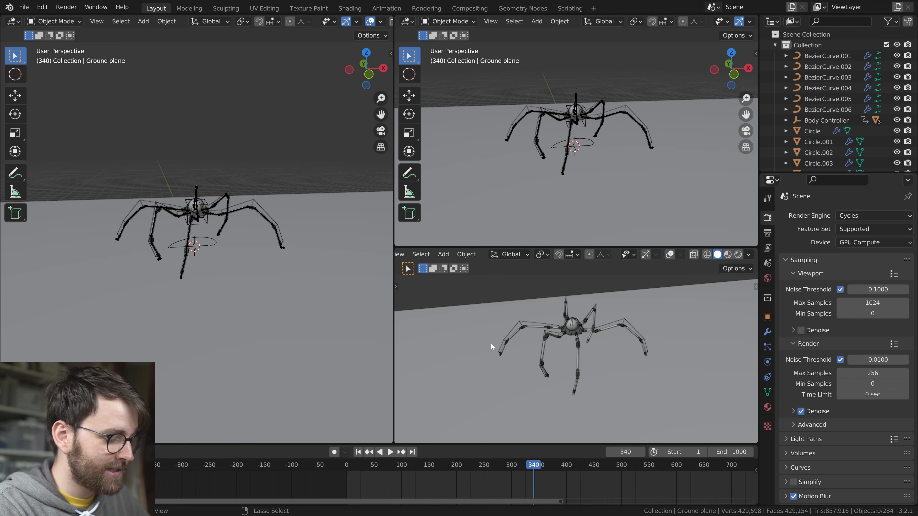
left_click(739, 255)
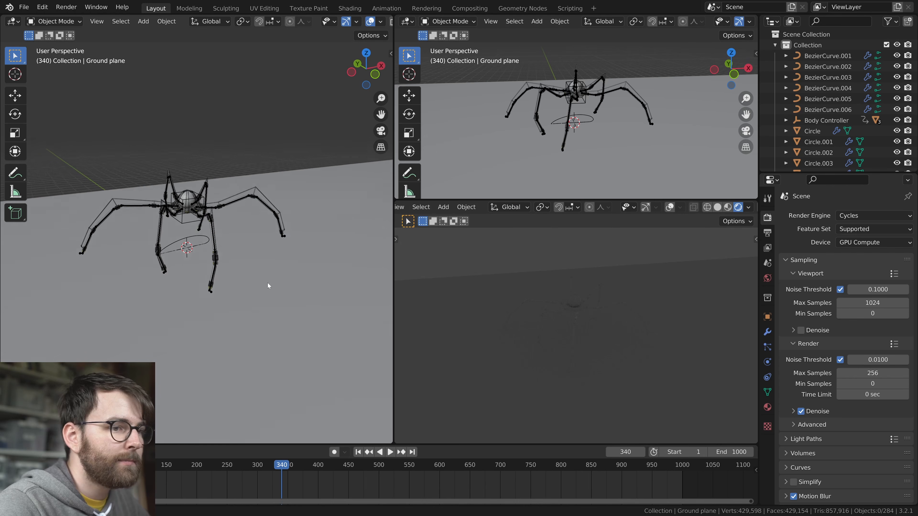
Add an area light and raise it above the creature
middle_click_drag(268, 283, 280, 289)
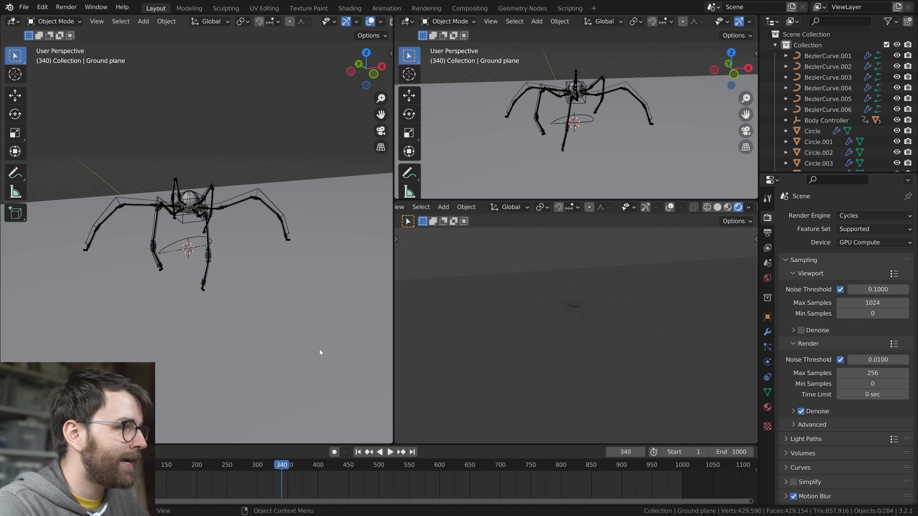
key("shift+a")
mouse_move(199, 341)
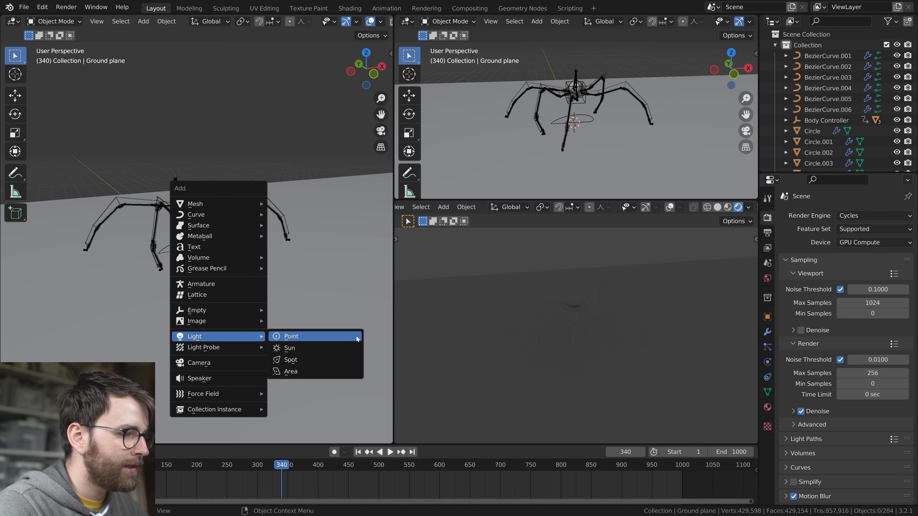
left_click(318, 374)
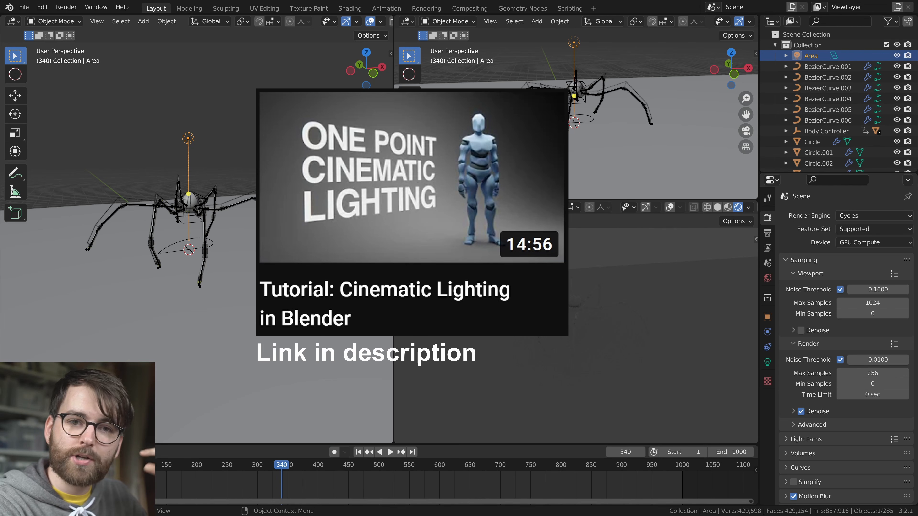
Enlarge the area light to about 21.6 m and set its power to 8000 W
right_click(268, 177)
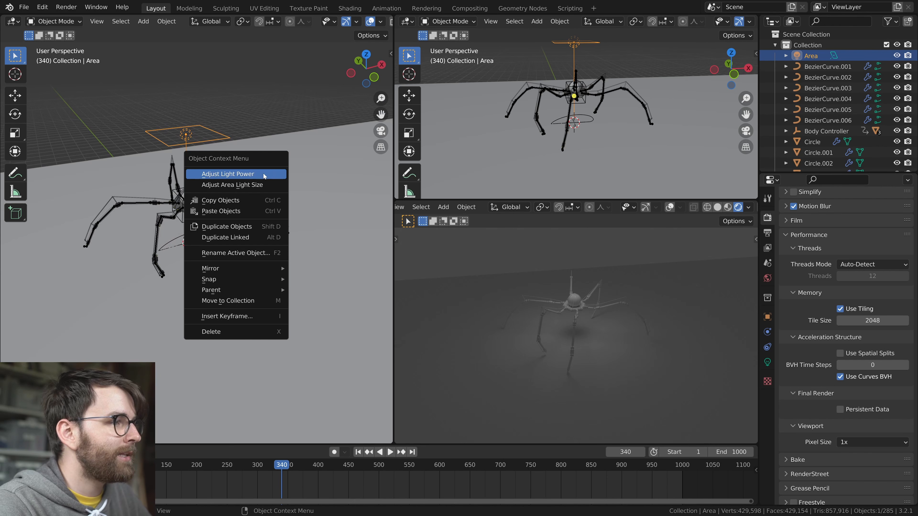
left_click(262, 175)
left_click(305, 189)
left_click(767, 362)
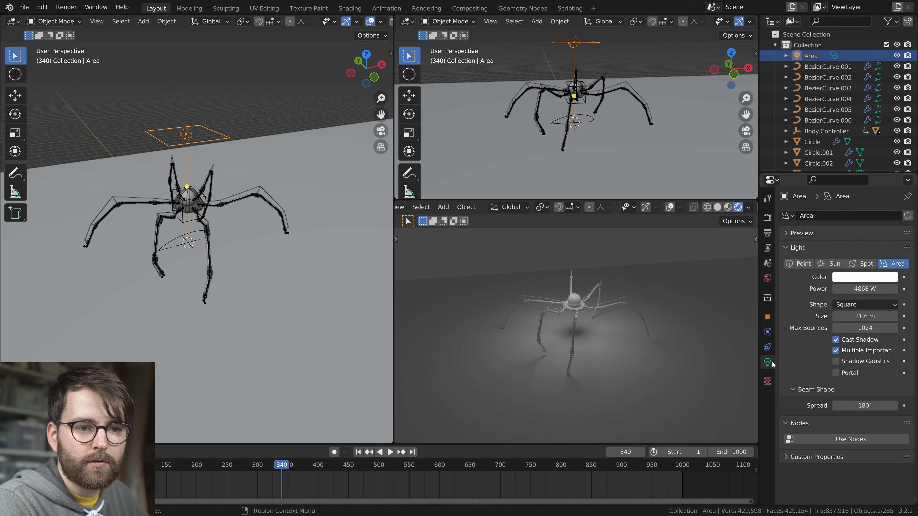
type("8000")
key("Return")
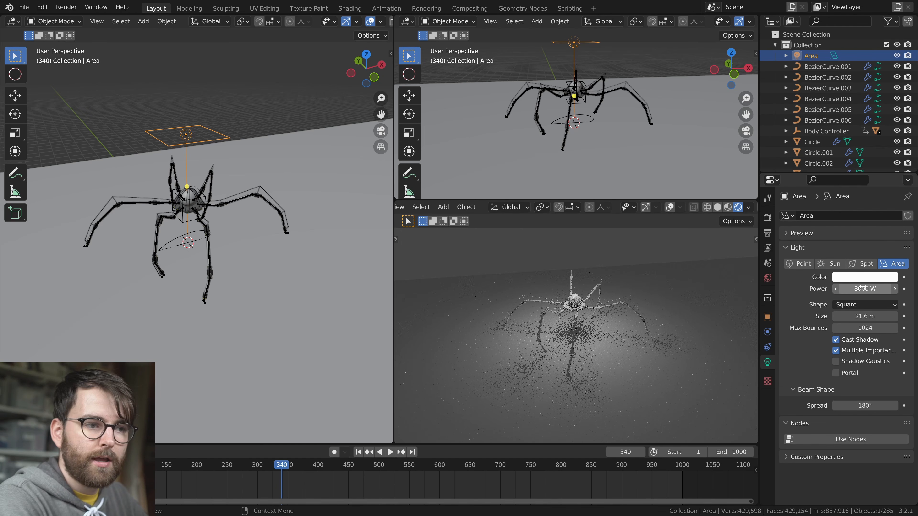
scroll(679, 330, "up", 5)
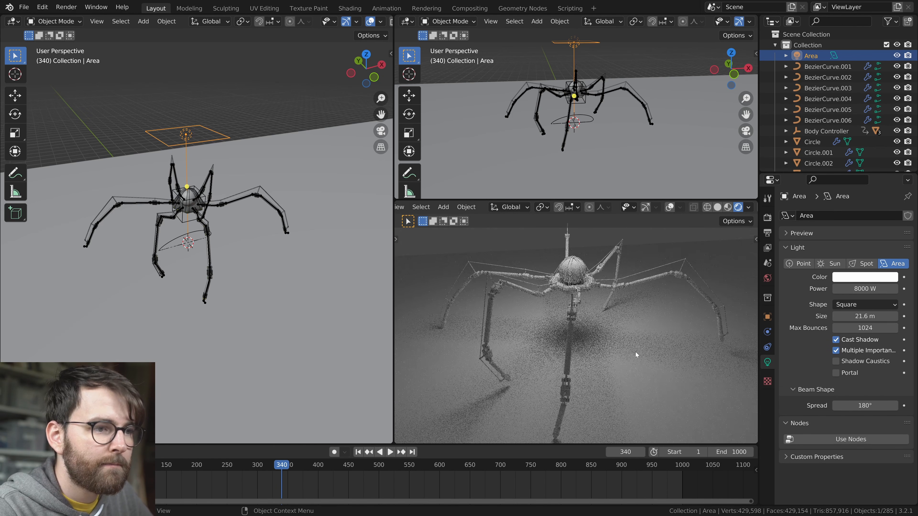
Create a new material named "Ground material" on the Ground plane and show its surface settings
left_click(286, 148)
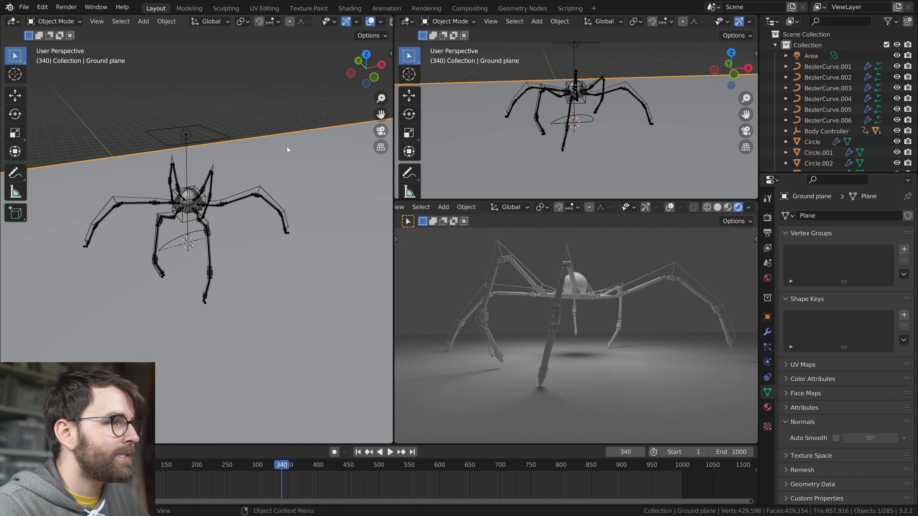
left_click(768, 407)
left_click(829, 260)
left_click(829, 260)
type("Ground material")
key("Return")
left_click(786, 295)
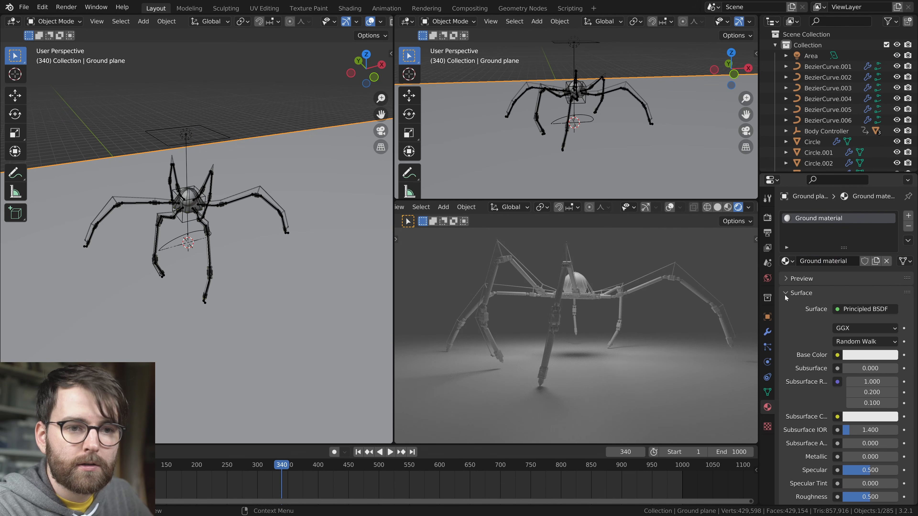
Change the ground material's surface to Diffuse BSDF, darken its color and lower its roughness
left_click(862, 309)
left_click(775, 85)
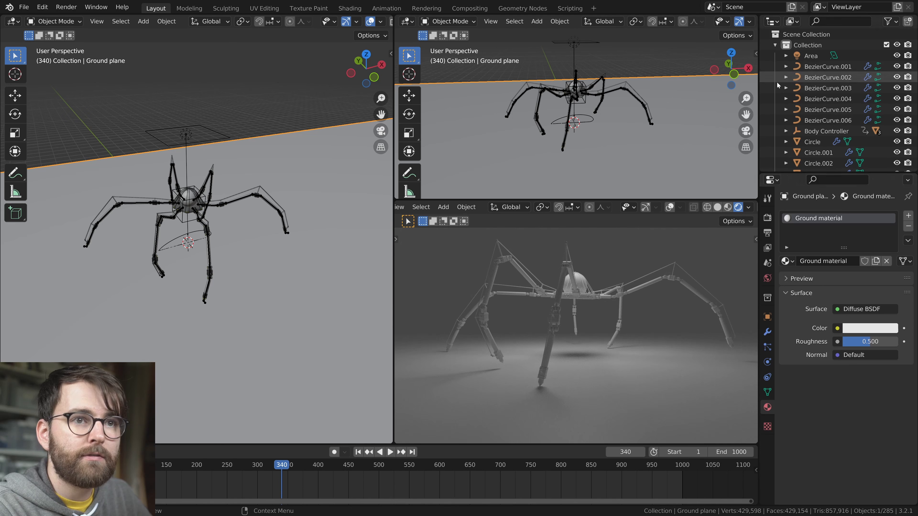
left_click(873, 328)
left_click_drag(890, 195, 890, 219)
left_click_drag(870, 341, 810, 343)
key("alt+a")
Set the World background strength to 0
left_click(767, 278)
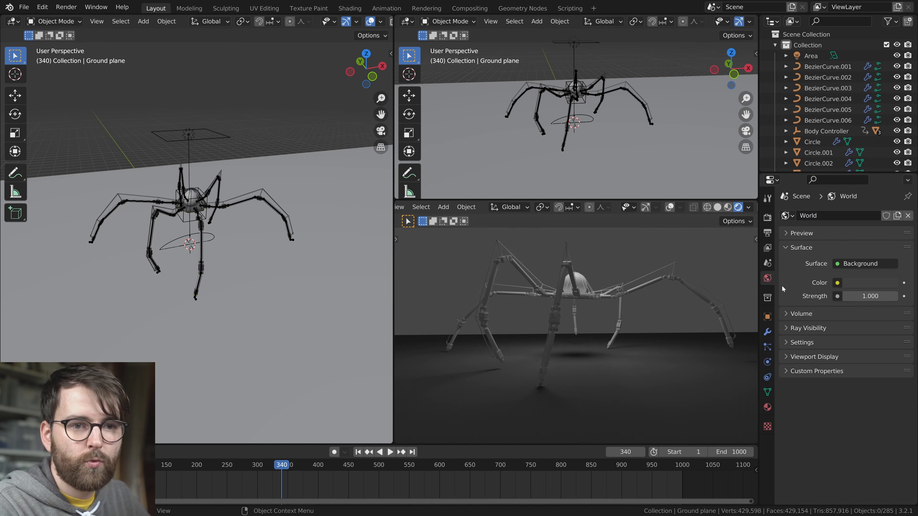
left_click_drag(867, 296, 861, 296)
middle_click_drag(629, 330, 655, 342)
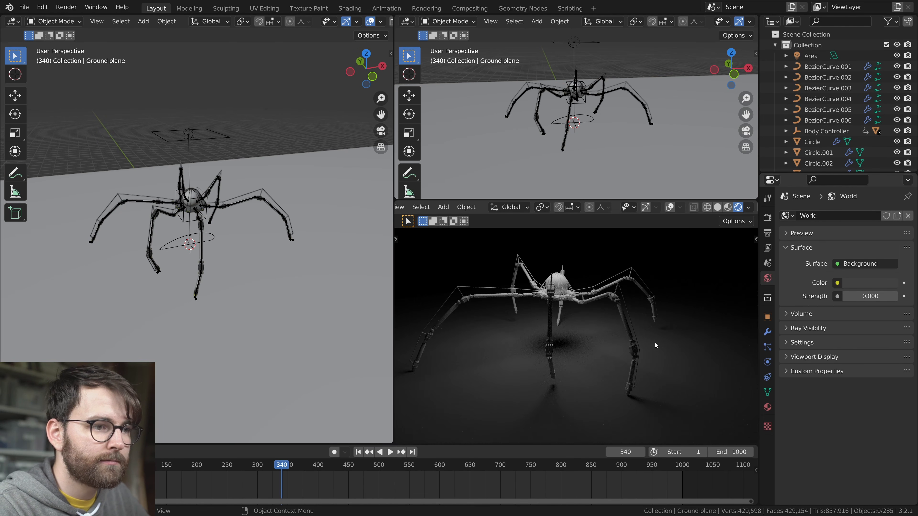
Add a camera and align it to the rendered viewport's current view of the creature
scroll(292, 296, "down", 3)
key("shift+a")
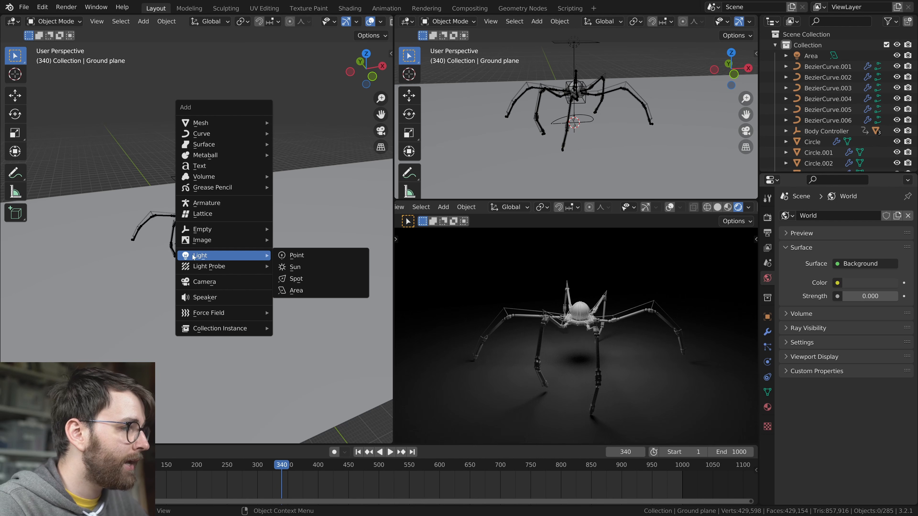
left_click(223, 282)
left_click(491, 207)
mouse_move(516, 357)
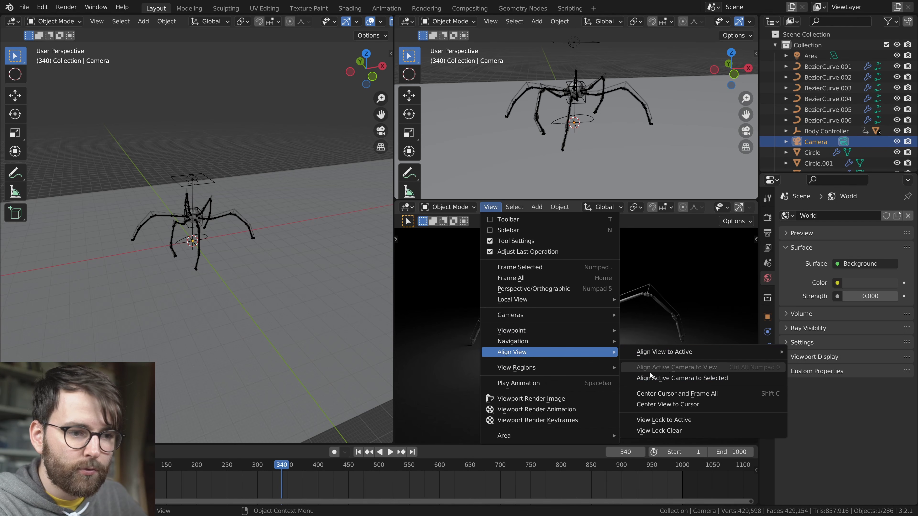
left_click(701, 368)
key("KP_0")
key("KP_0")
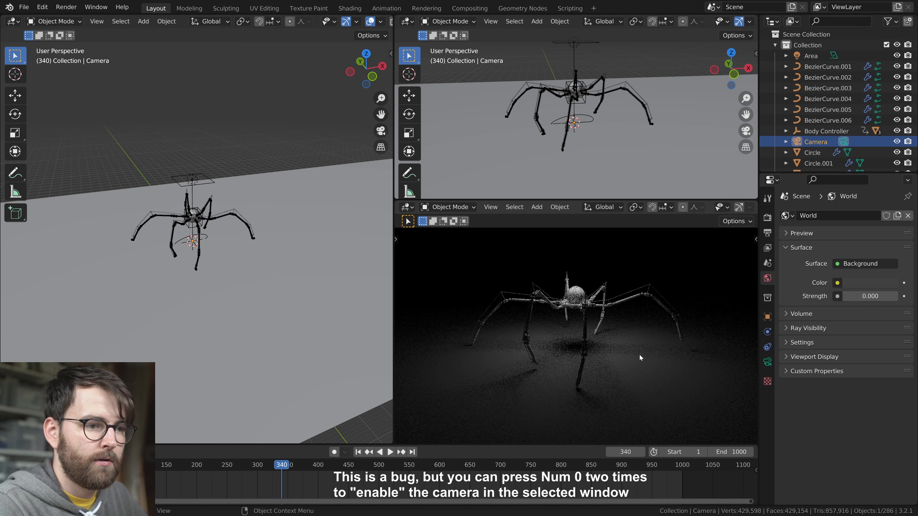
left_click(492, 208)
mouse_move(519, 353)
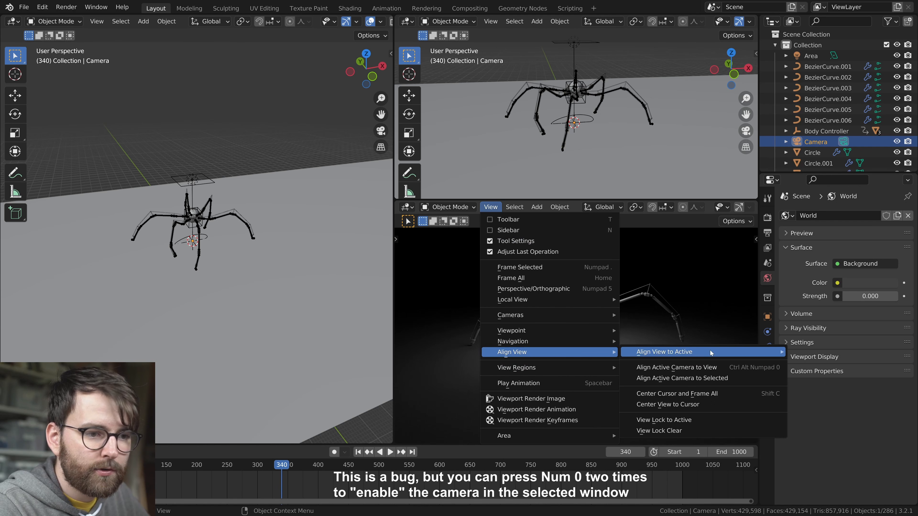
left_click(691, 367)
Set the camera's passepartout to 1.000 and adjust its focal length so the whole creature fits the frame
left_click(243, 153)
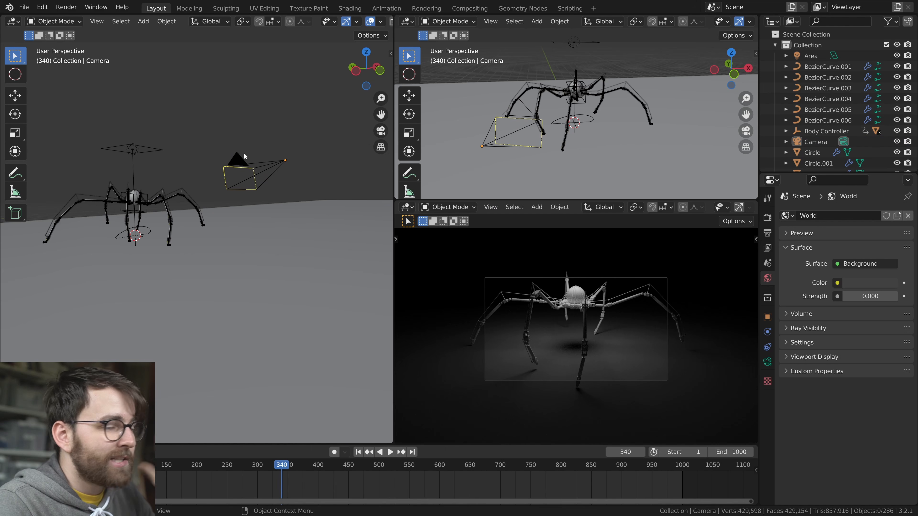
left_click(767, 363)
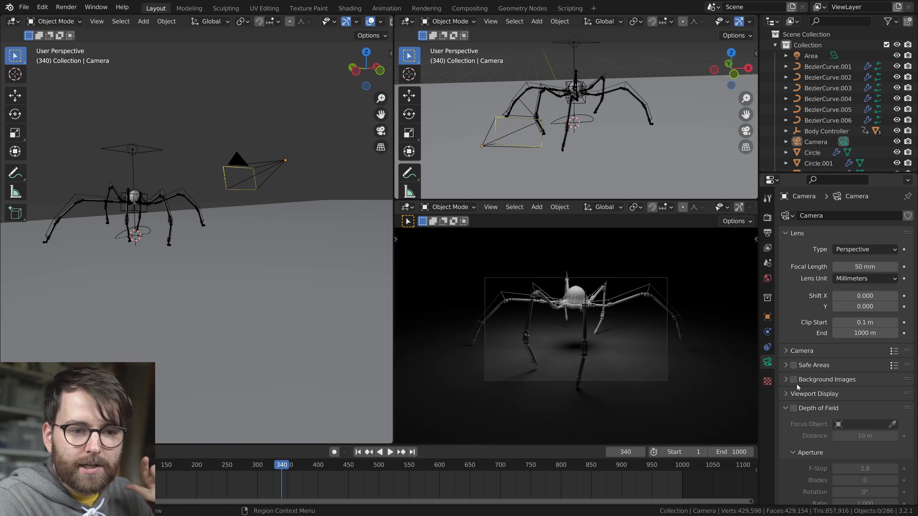
left_click(813, 366)
scroll(823, 420, "down", 3)
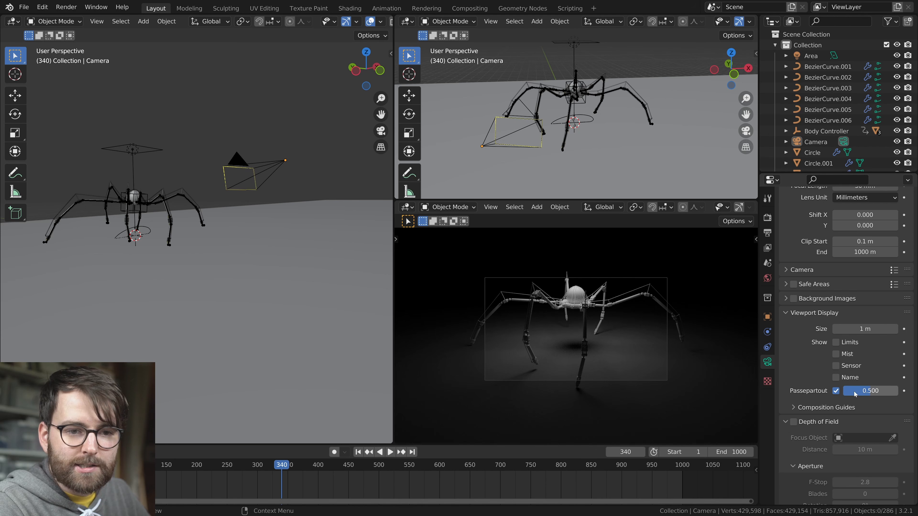
left_click_drag(870, 391, 896, 391)
right_click(314, 215)
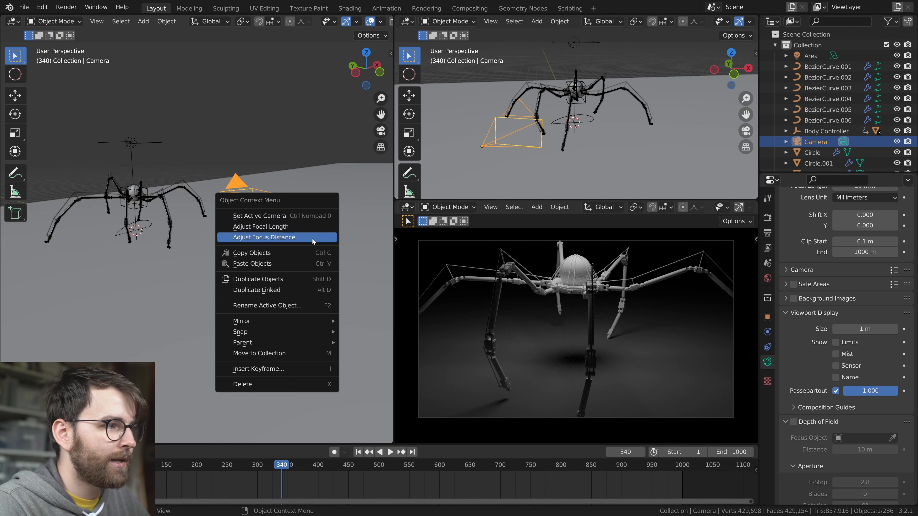
left_click(310, 228)
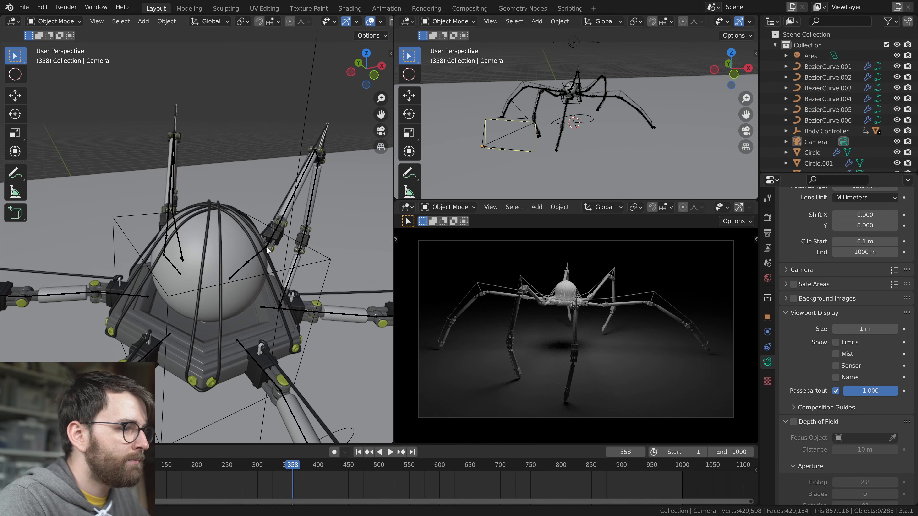
Change the body sphere's Glass material to a Glass BSDF and lower its roughness for clear glass
left_click(767, 407)
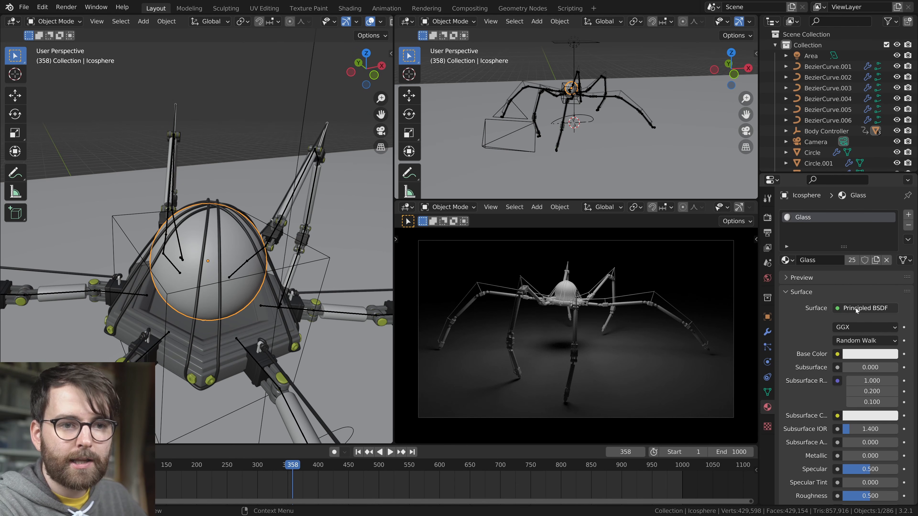
left_click(855, 309)
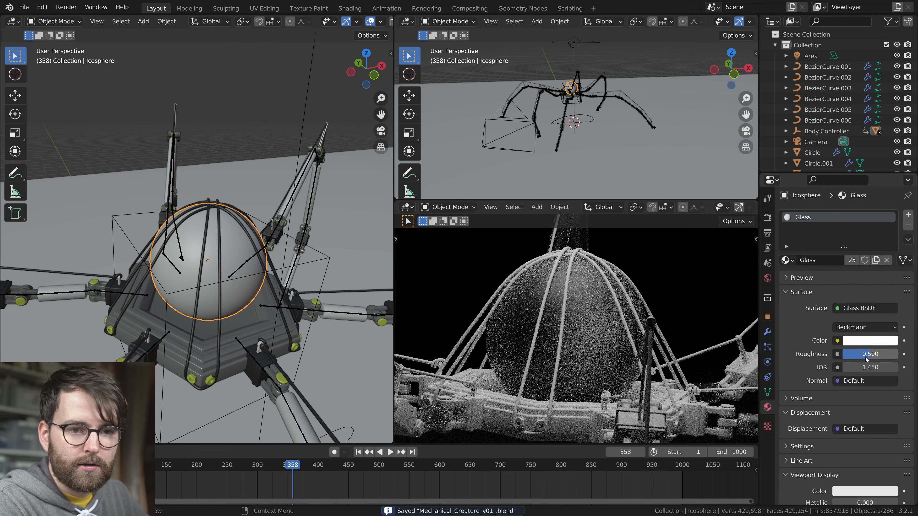
Change the Wire material of the cables over the dome to a Glossy BSDF with roughness 0.145
left_click(218, 207)
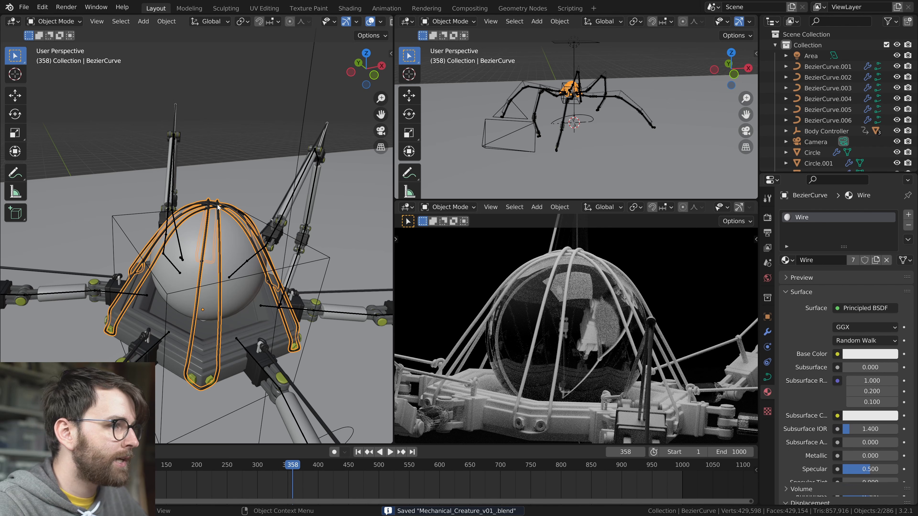
left_click(852, 309)
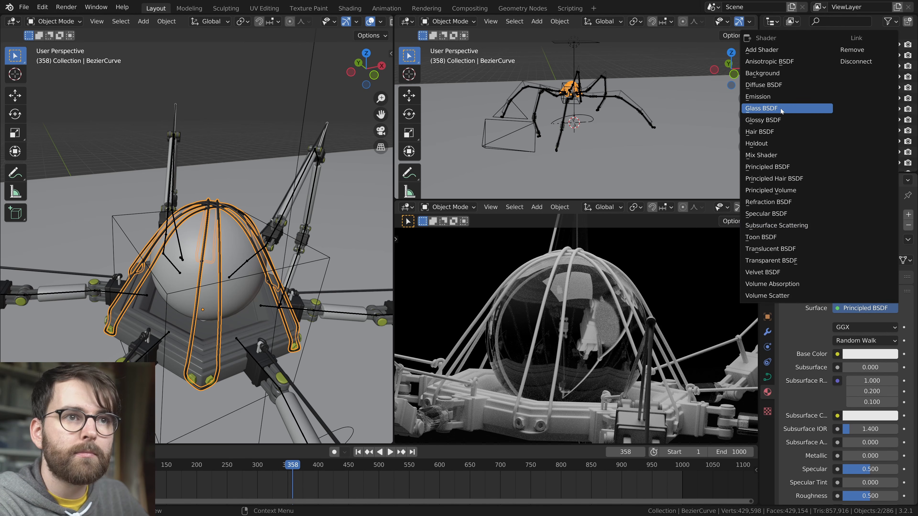
left_click(773, 120)
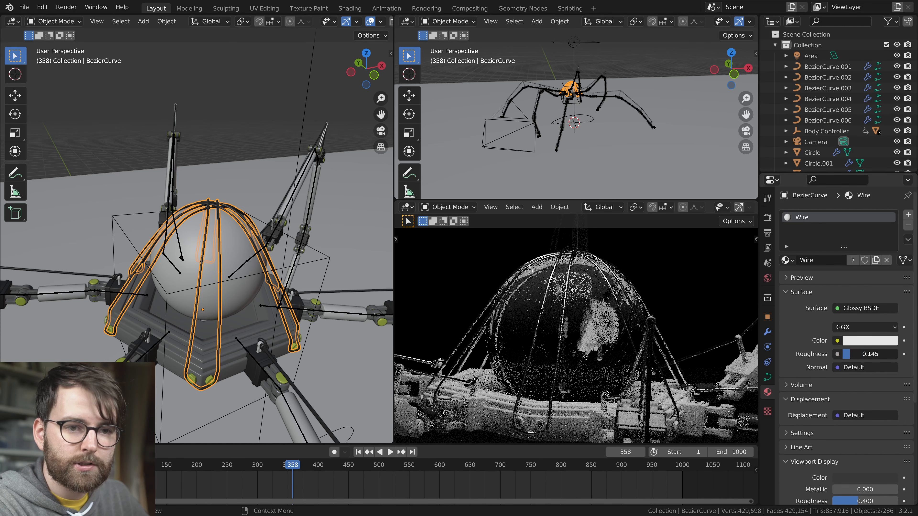
Change the bolts' Brass material to a Glossy BSDF with a yellow-green color and roughness 0.158
left_click(295, 347)
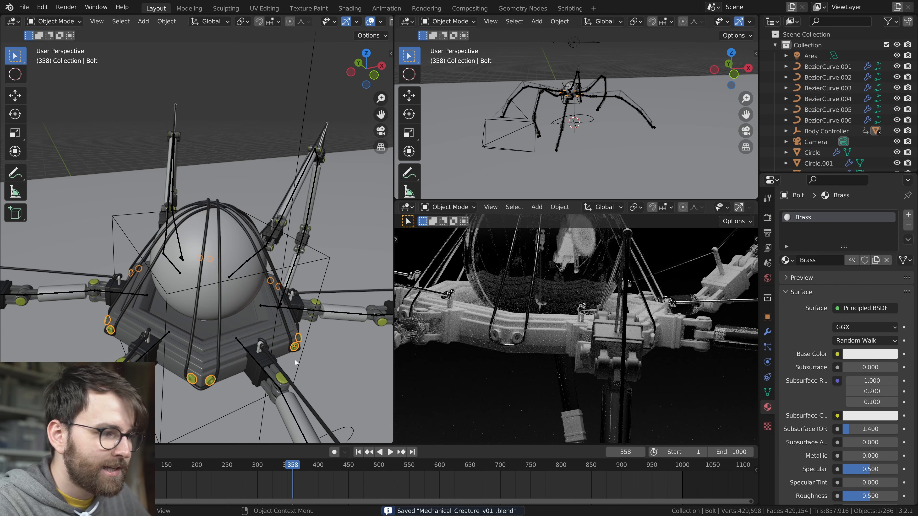
left_click(842, 309)
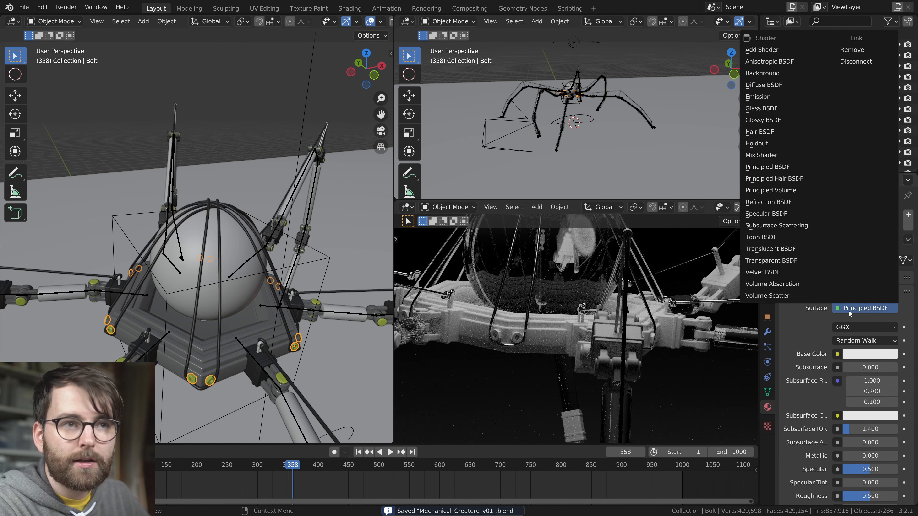
left_click(762, 119)
mouse_move(859, 342)
left_mouse_down()
mouse_move(865, 354)
mouse_move(851, 355)
left_mouse_up()
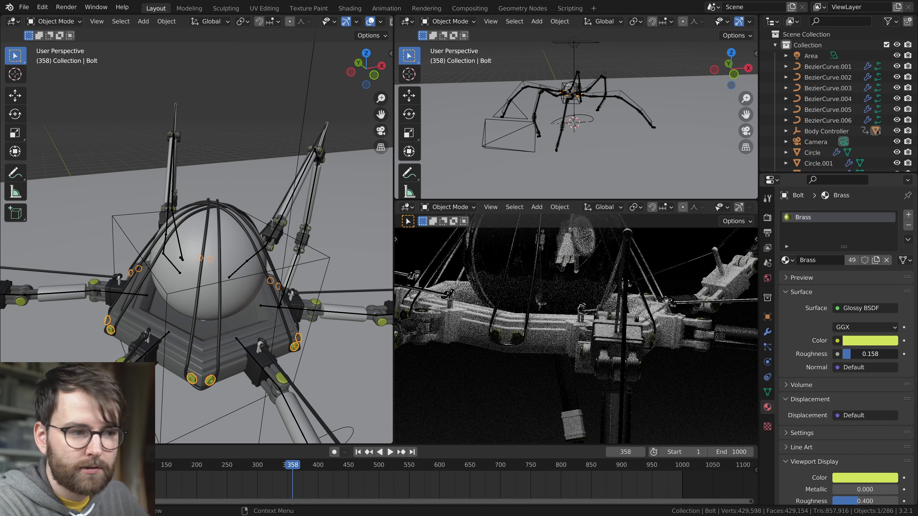
Select a leg joint part and change its Metal material to a Glossy BSDF with roughness 0.124
key("alt+a")
left_click(275, 378)
left_click(869, 310)
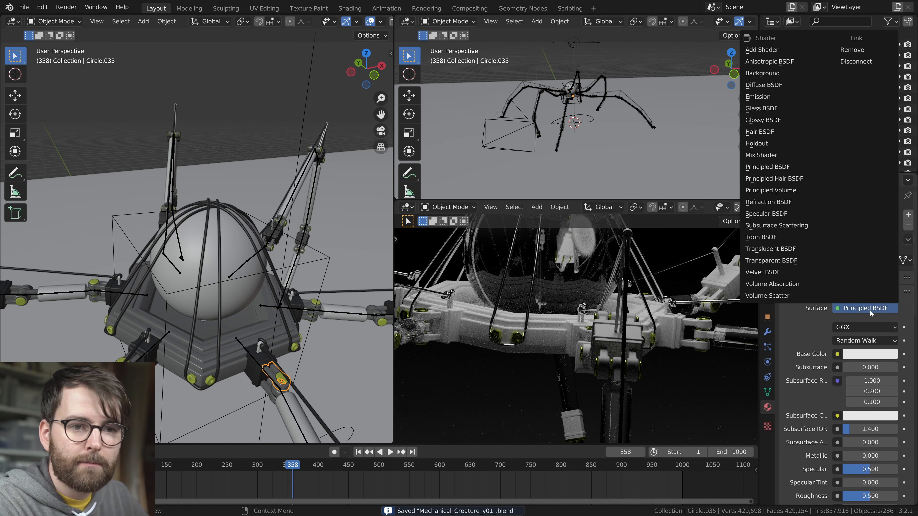
left_click(782, 120)
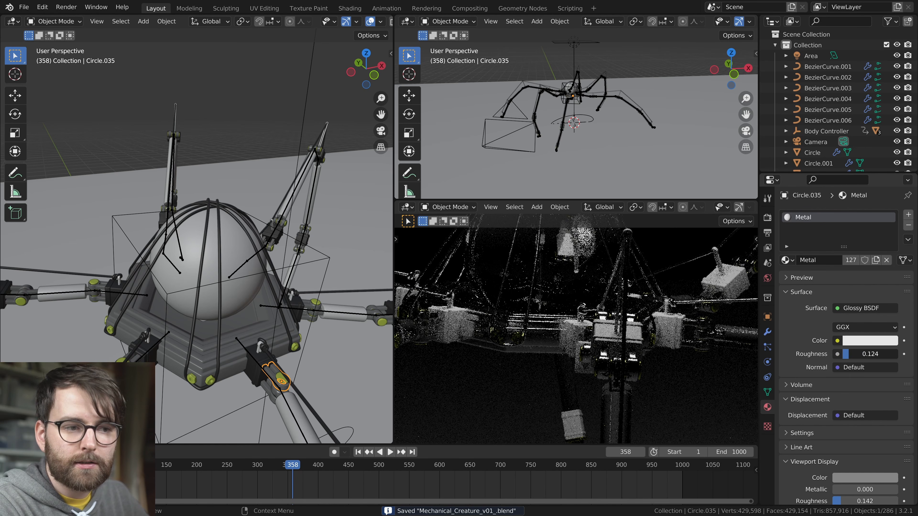
Change the Metal material to a Mix Shader combining a Diffuse BSDF and a Glossy BSDF with roughness 0.192
left_click(865, 308)
left_click(770, 249)
left_click(850, 309)
left_click(761, 154)
left_click(850, 340)
left_click(849, 338)
left_click(847, 394)
left_click(827, 206)
left_click_drag(861, 438, 844, 438)
Turn the upper of the two small viewports into a Shader Editor, hide its sidebar and frame the material nodes
key("shift+F3")
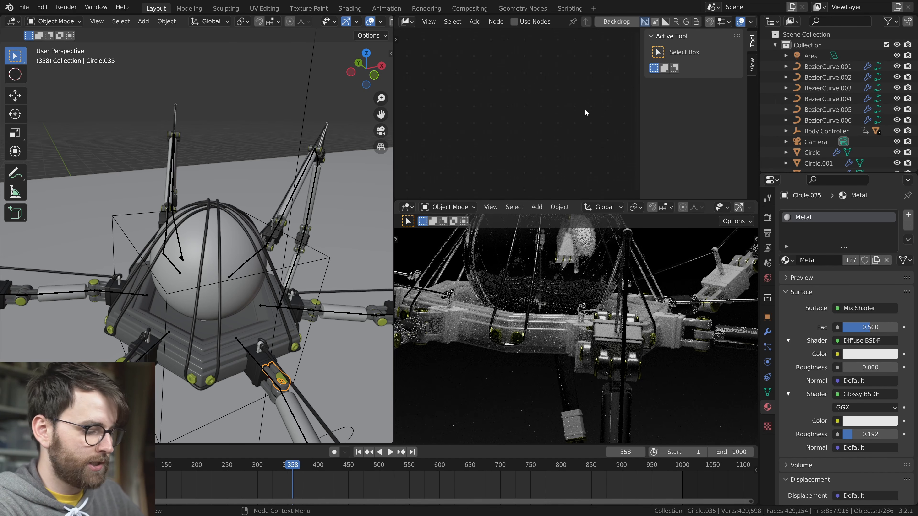
key("n")
key("shift+F3")
key("Home")
left_click_drag(557, 145, 520, 126)
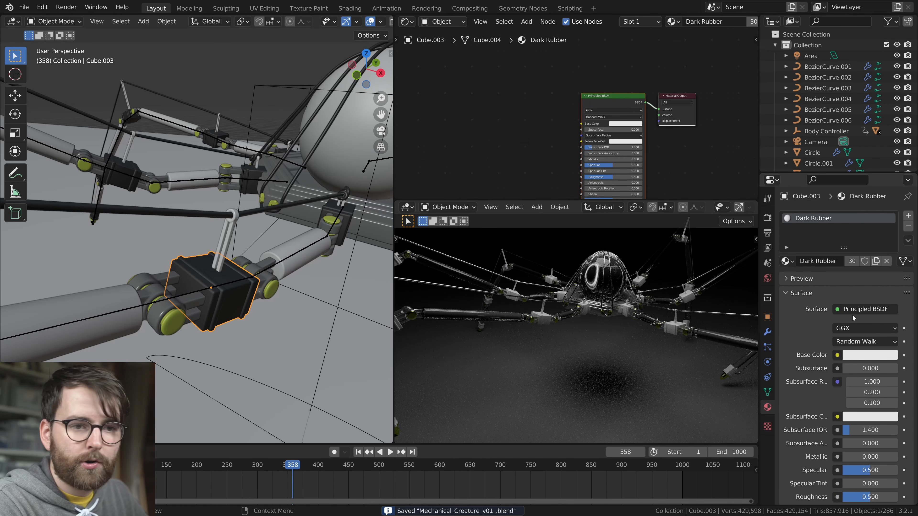
Change the joint block's Dark Rubber material to a Mix Shader of a Diffuse BSDF and a Glossy BSDF with roughness 0.188
left_click(865, 309)
left_click(777, 139)
left_click(865, 341)
left_click(831, 97)
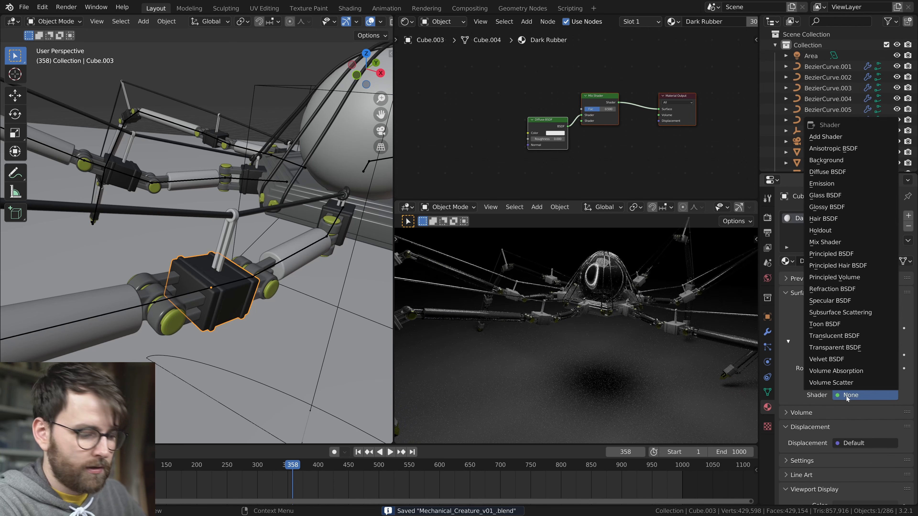
left_click(864, 395)
left_click(831, 183)
Arrange the Dark Rubber shader nodes one above the other and open the Diffuse BSDF's color for editing
left_click_drag(527, 130, 516, 155)
left_click(526, 103)
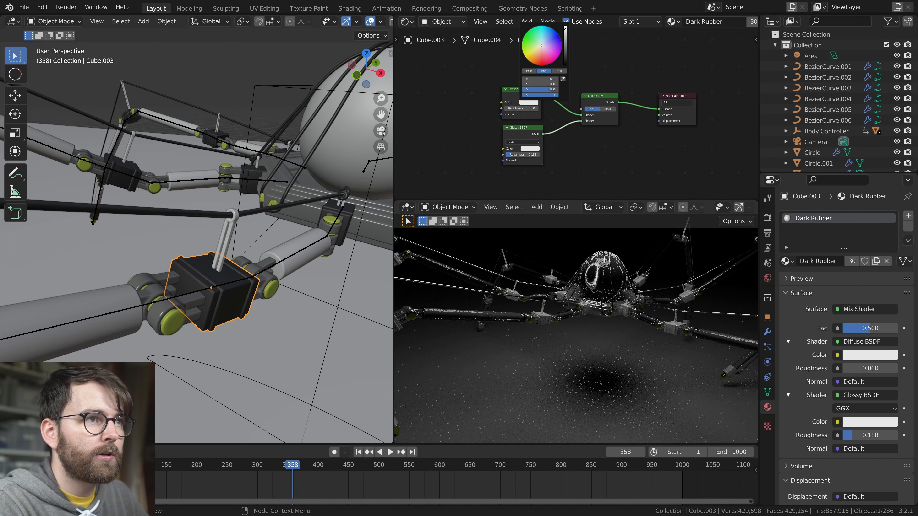
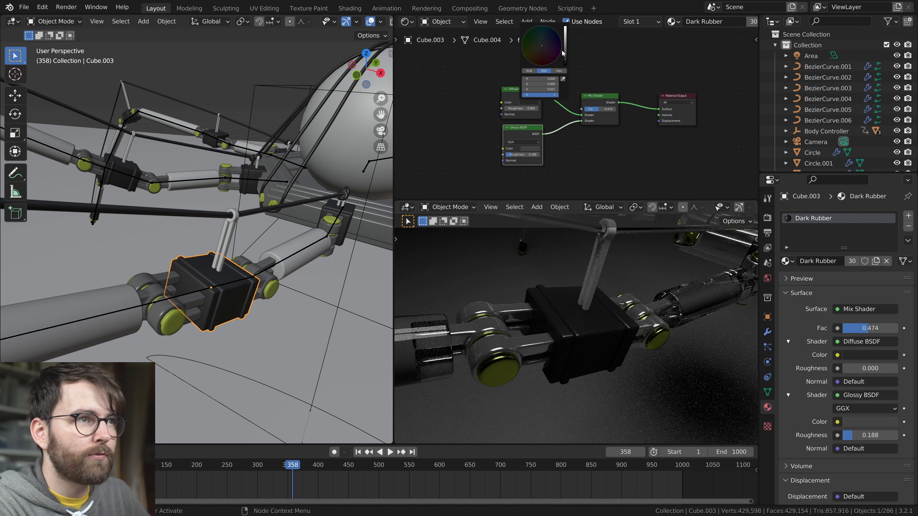
Set Dark Rubber's glossy roughness to 0.541 and replace the strut's White Plastic shader nodes with a copy of the Dark Rubber ones
left_click_drag(516, 155, 525, 157)
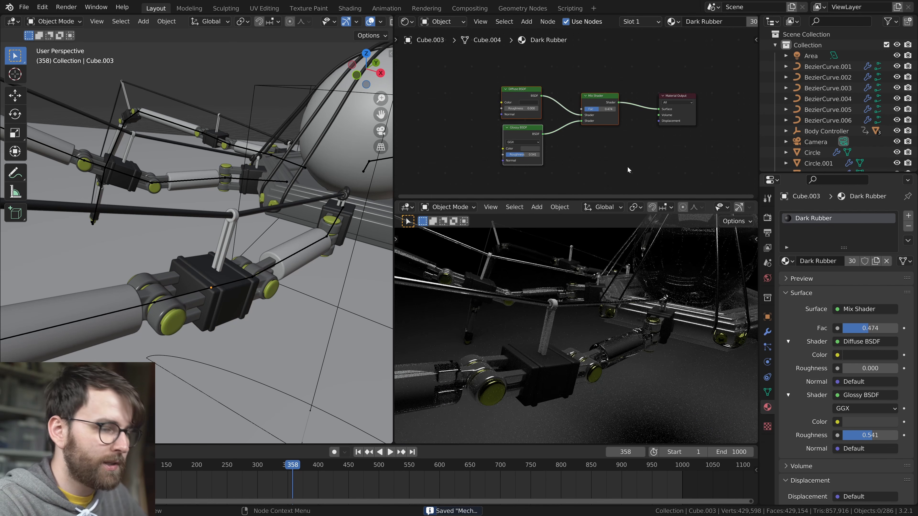
key("ctrl+c")
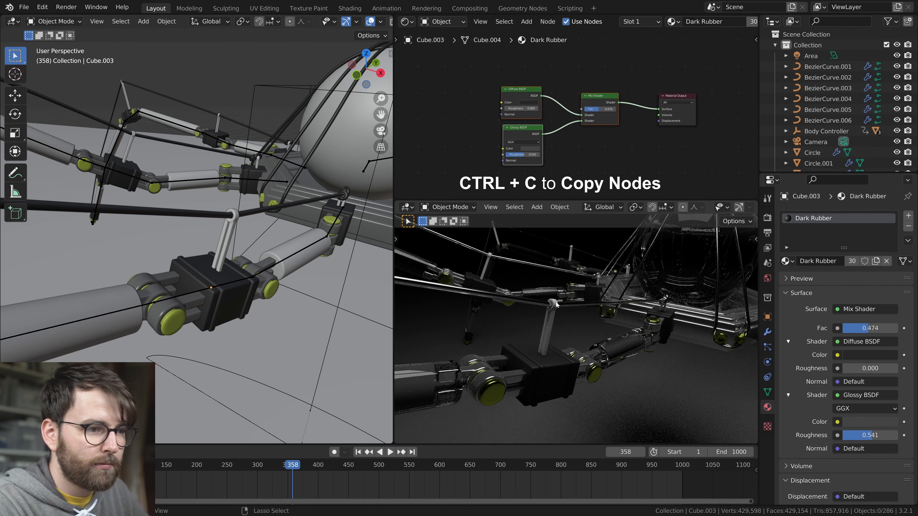
left_click(552, 311)
key("x")
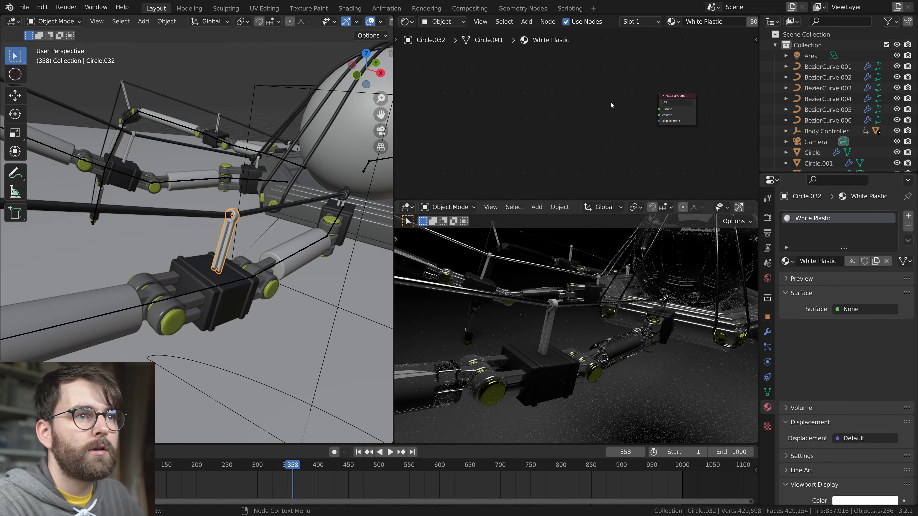
key("ctrl+v")
Make the White Plastic material's Diffuse and Glossy colors white and set its glossy roughness to 0.051
left_click(528, 90)
left_click(529, 102)
left_click_drag(566, 60, 566, 23)
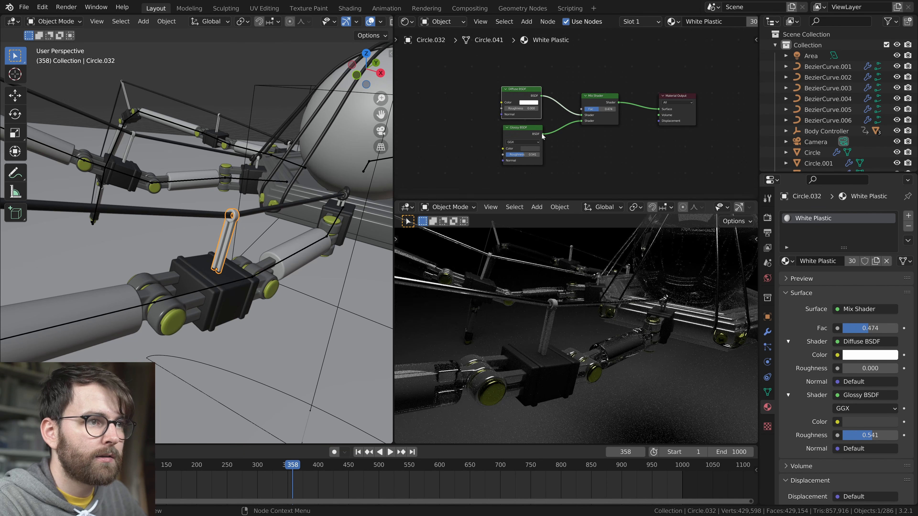
left_click_drag(525, 155, 507, 154)
left_click(526, 148)
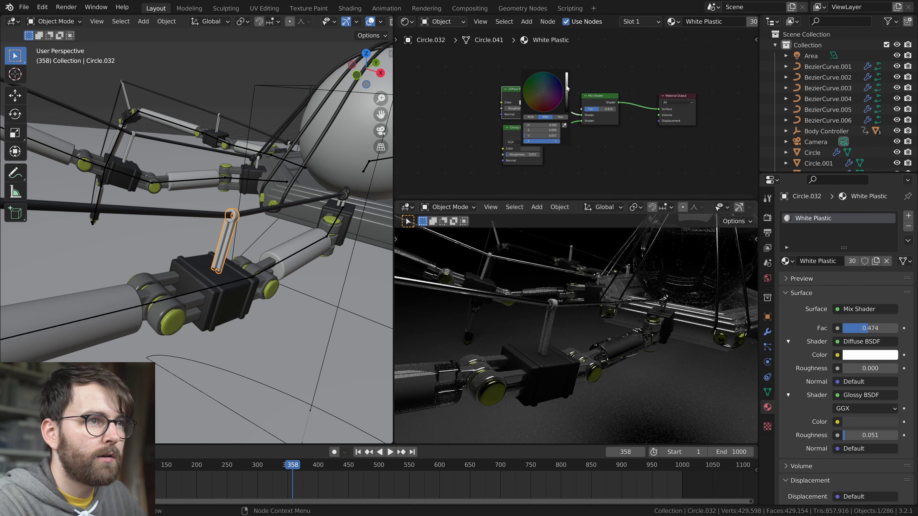
left_click_drag(567, 106, 566, 77)
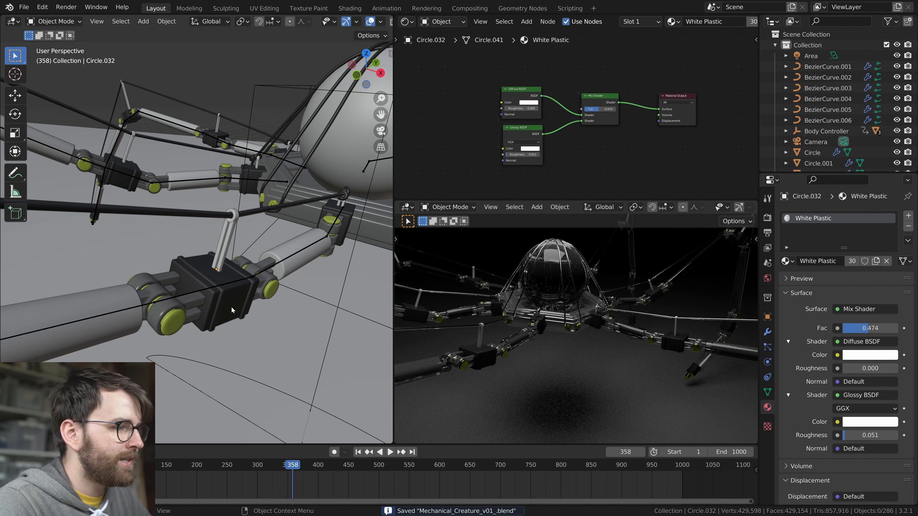
Set the glossy roughness of the joint's Metal material to 0.220
left_click(195, 315)
left_click_drag(520, 147, 596, 158)
scroll(592, 340, "down", 3)
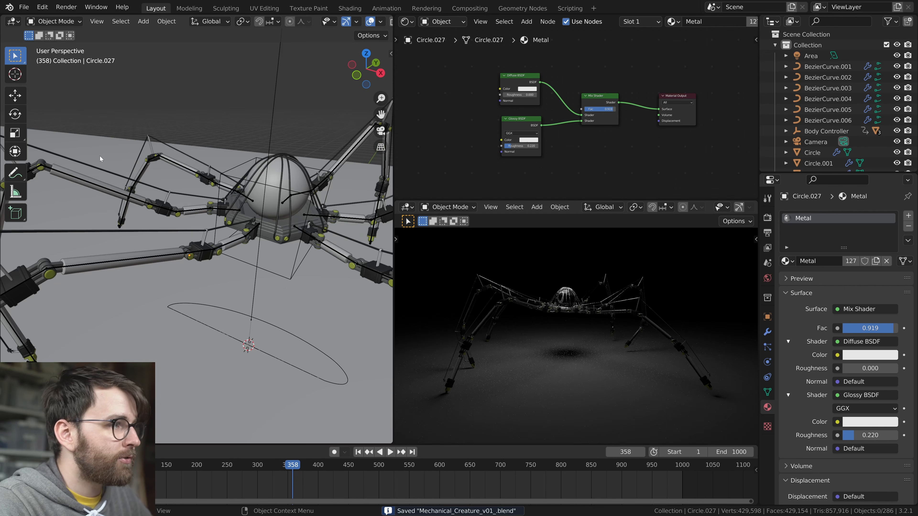
Select the area light above the creature and move it along the Z axis
scroll(101, 159, "down", 8)
left_click(191, 156)
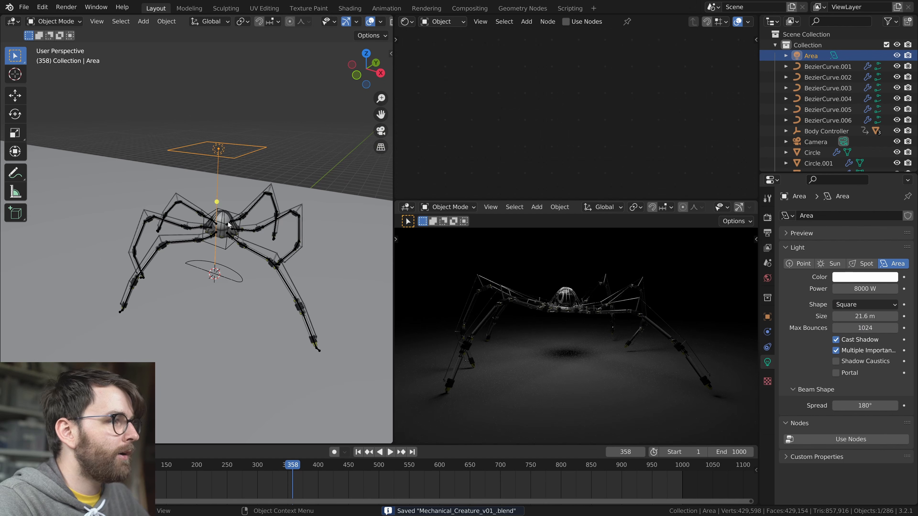
middle_click_drag(193, 159, 220, 139)
key("g")
key("z")
left_click(221, 202)
Enlarge the area light to about 44.6 m and raise its power to about 13943 W
middle_click_drag(231, 264, 289, 227)
right_click(289, 228)
left_click(293, 239)
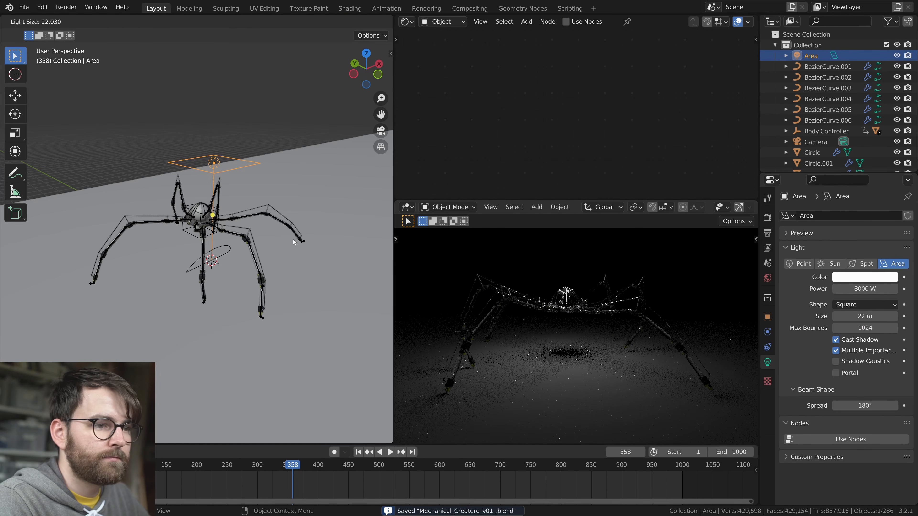
left_click(360, 262)
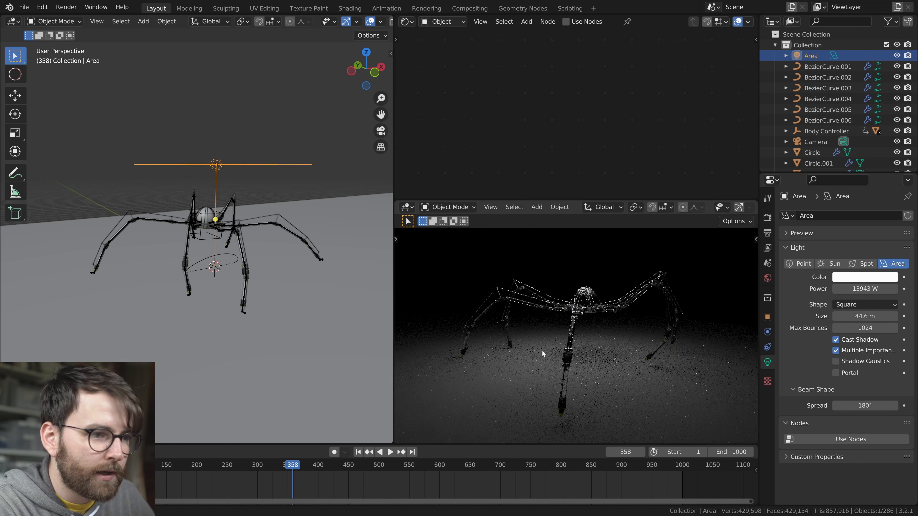
middle_click_drag(543, 353, 597, 367)
scroll(234, 256, "up", 7)
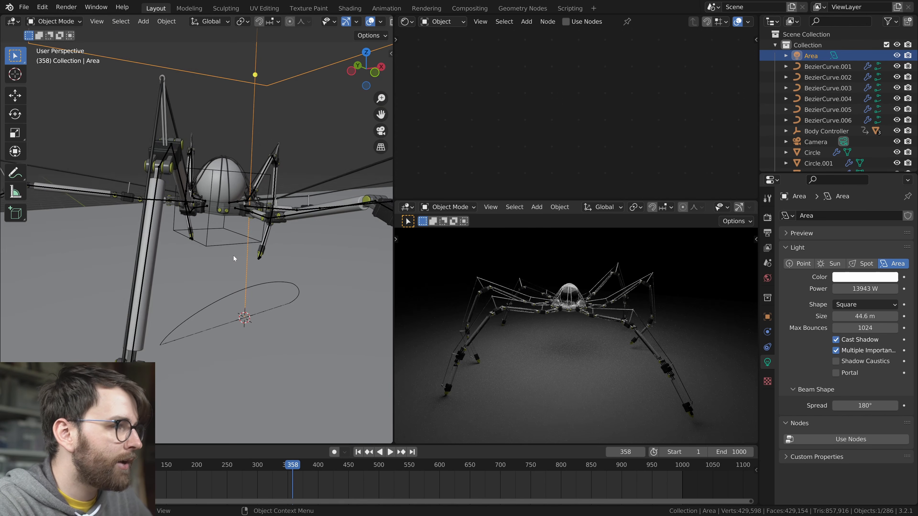
Give the body sphere its own material named Ball, using a Glossy BSDF with roughness 0.188
left_click(235, 171)
middle_click_drag(235, 171, 223, 207)
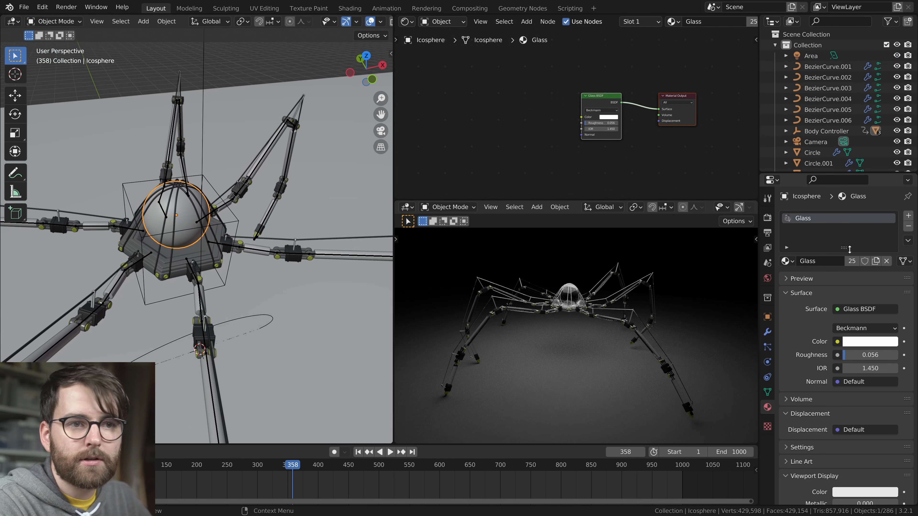
left_click(861, 309)
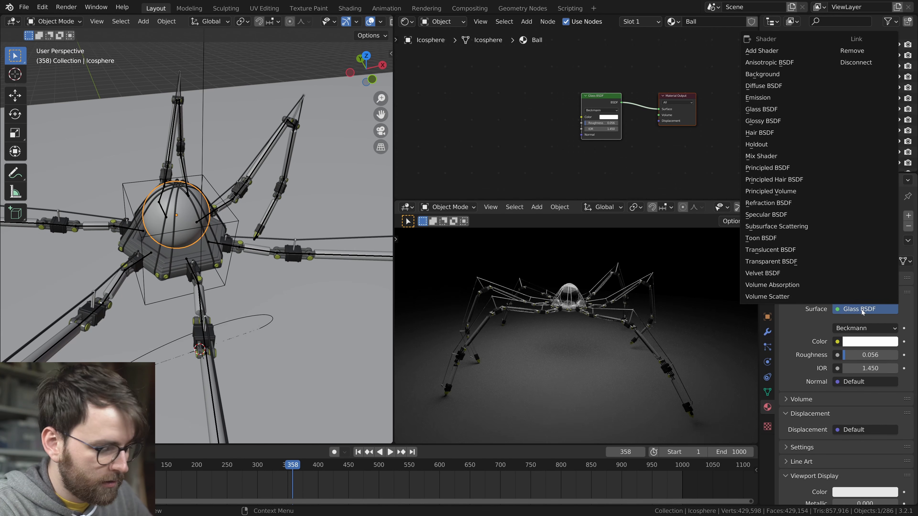
left_click(772, 121)
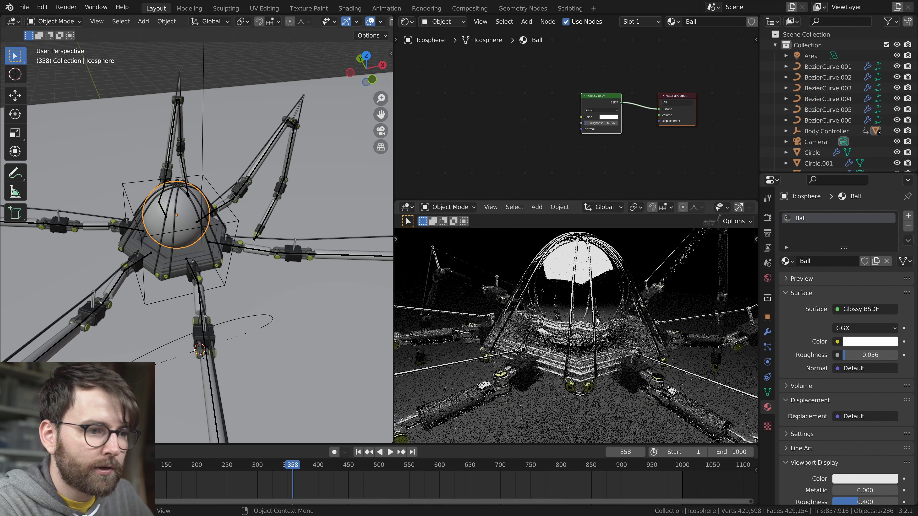
left_click_drag(874, 355, 882, 356)
left_click_drag(598, 92, 550, 80)
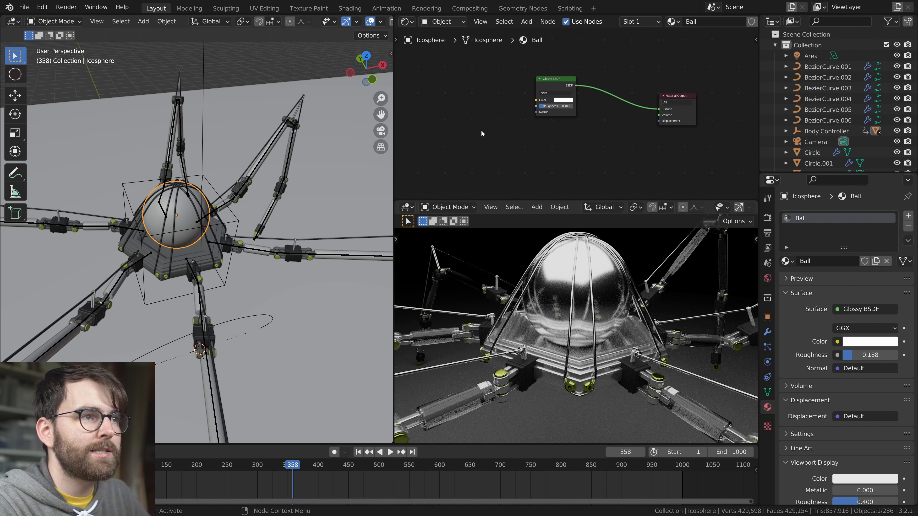
Add a Noise Texture node and a Voronoi Texture node to the Ball material
key("shift+a")
mouse_move(485, 173)
left_click(562, 321)
left_click(491, 139)
key("shift+a")
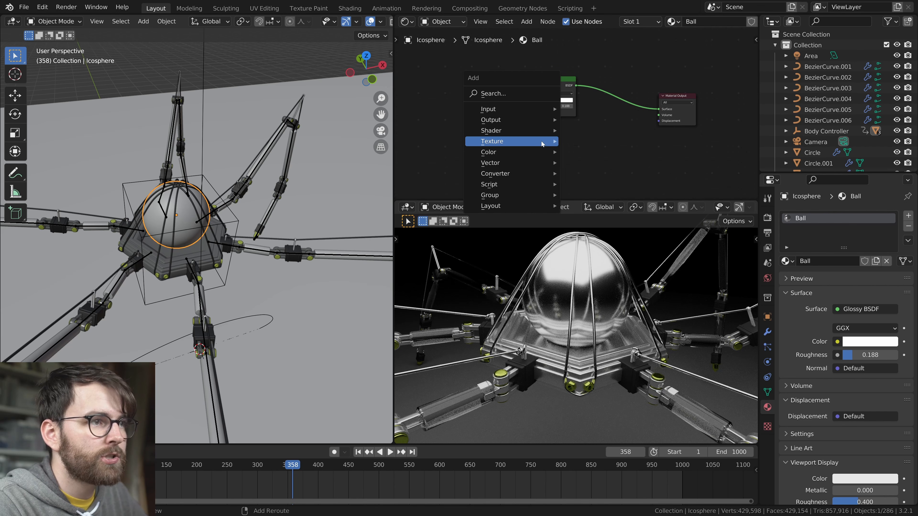
mouse_move(542, 144)
left_click(600, 253)
left_click(562, 146)
Arrange the two texture nodes side by side and connect the Noise Texture's Fac to the Voronoi Texture's Vector
left_click_drag(625, 123, 457, 152)
key("o")
left_click_drag(506, 147, 541, 153)
left_click_drag(468, 129, 564, 161)
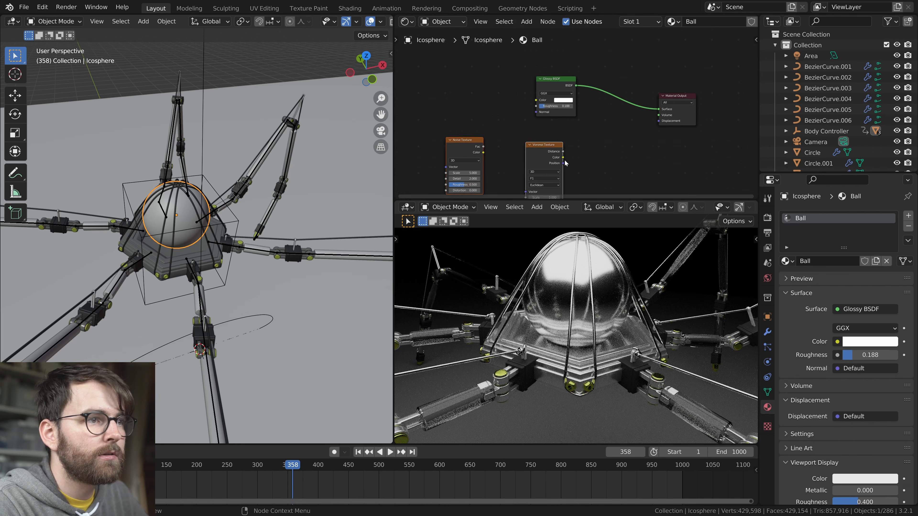
key("f")
Add a Displacement node feeding the Material Output and connect the Voronoi Distance to its Height
key("shift+a")
mouse_move(569, 192)
left_click(637, 206)
left_click(608, 138)
key("f")
left_click_drag(563, 151, 609, 158)
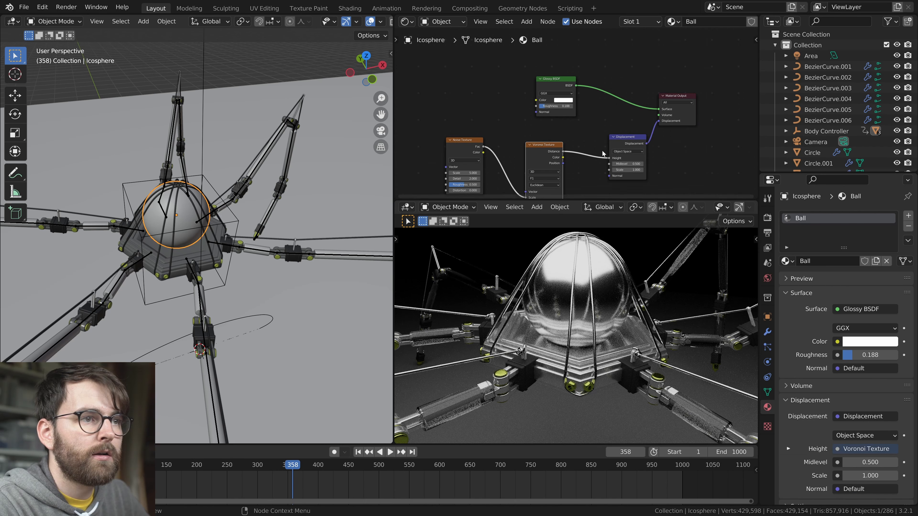
Set the Displacement node's scale to 0.05 in the Ball material
scroll(604, 293, "up", 2)
middle_click_drag(605, 292, 597, 332, "shift")
left_click_drag(531, 150, 530, 144)
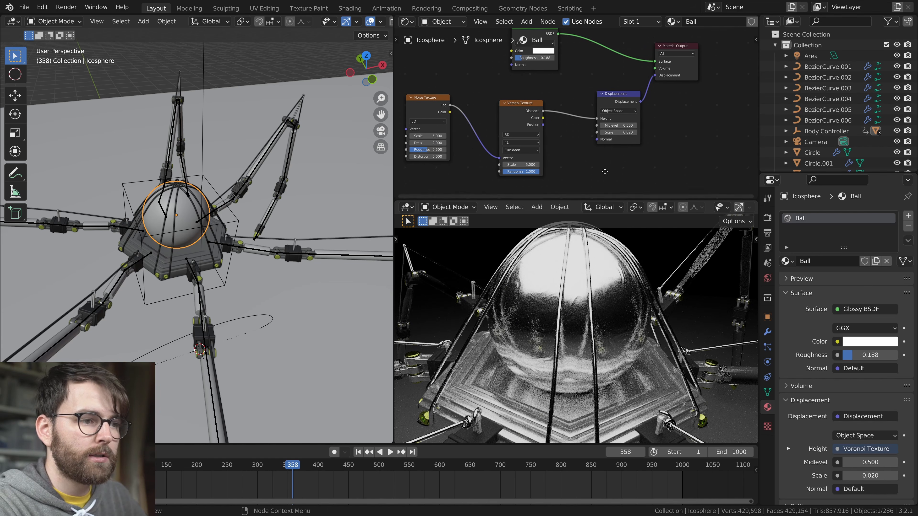
type("0.05")
key("Return")
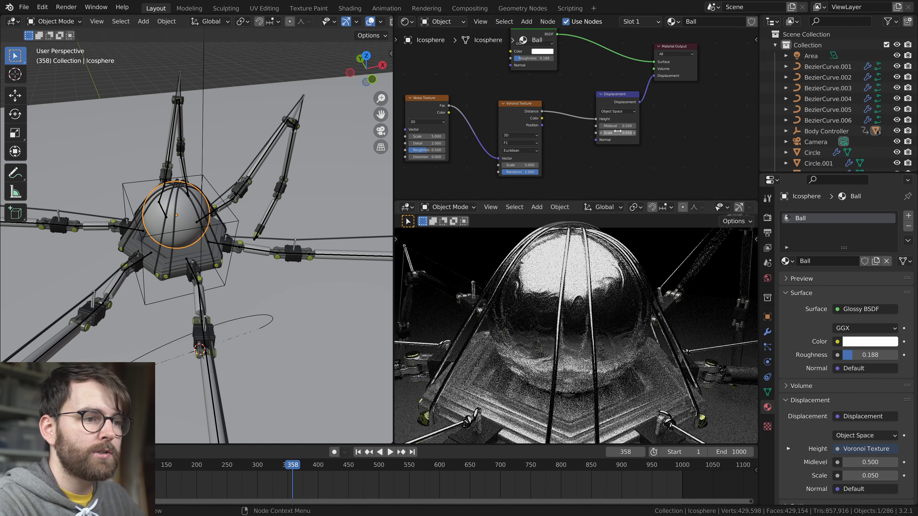
Add a Fresnel node driving the Ball material's Glossy BSDF color and lower the glossy roughness to 0.106
key("shift+a")
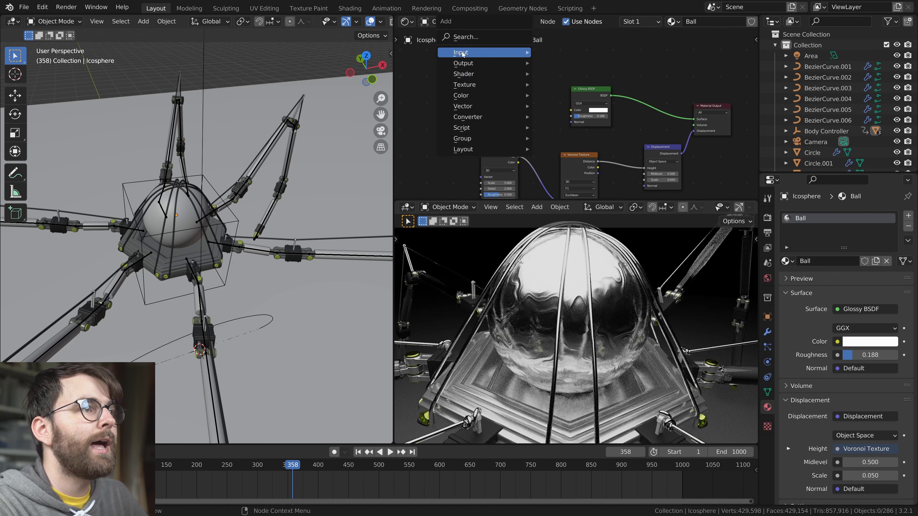
left_click(469, 38)
key("shift+a")
left_click(451, 72)
type("fre")
key("Return")
left_click(472, 94)
left_click_drag(470, 81, 574, 105)
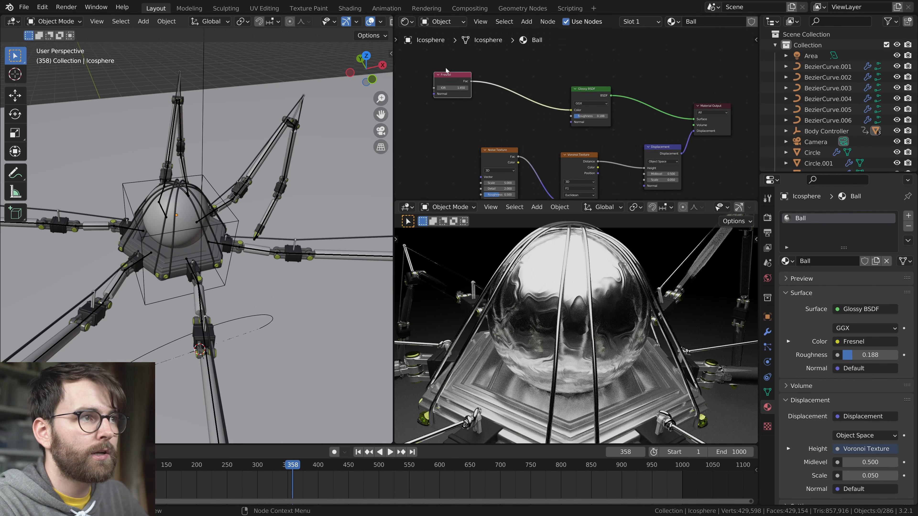
left_click_drag(448, 73, 497, 74)
left_click(506, 102)
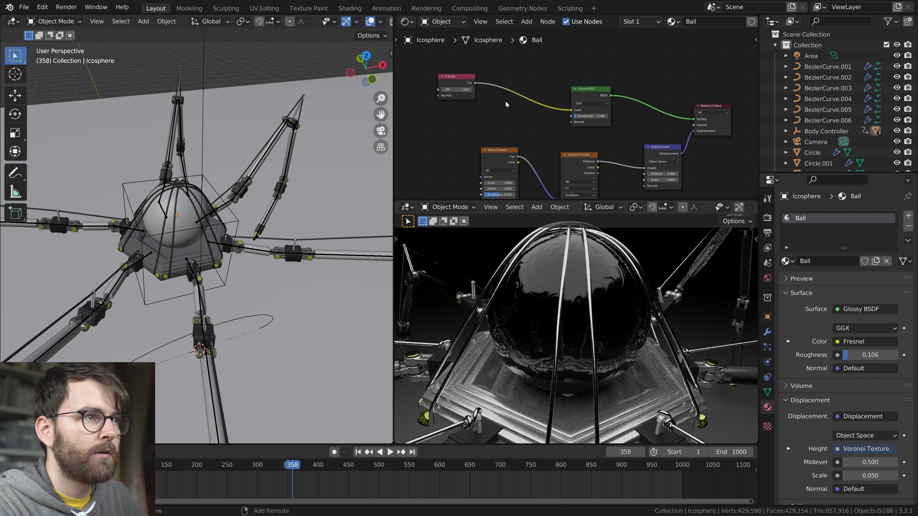
Insert a Math node set to Multiply by 2 between the Fresnel node and the Glossy BSDF color
key("shift+a")
mouse_move(481, 181)
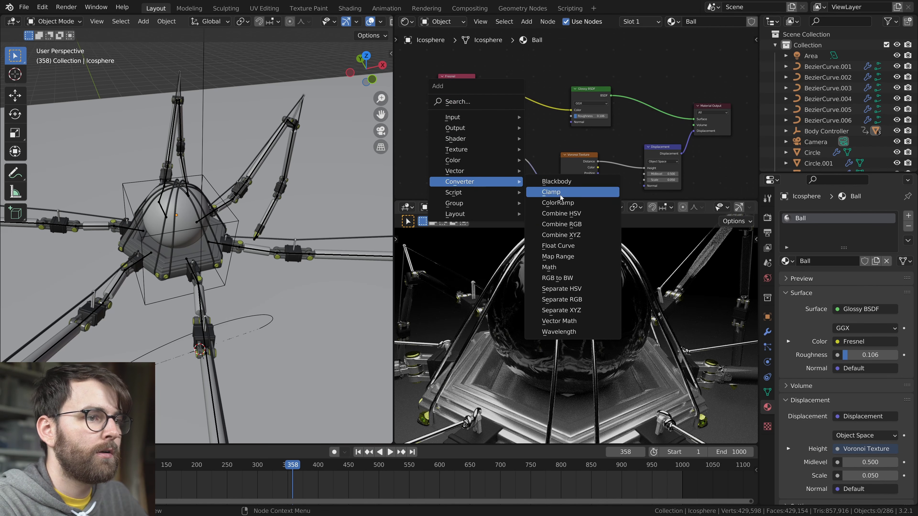
left_click(557, 265)
left_click(523, 101)
left_click(522, 101)
left_click(520, 147)
double_click(526, 120)
type("2")
key("Return")
Return the rendered viewport to the camera view and play the walking animation to check the shaded creature
middle_click_drag(627, 389, 609, 330)
scroll(620, 343, "down", 5)
scroll(609, 329, "down", 2)
key("KP_0")
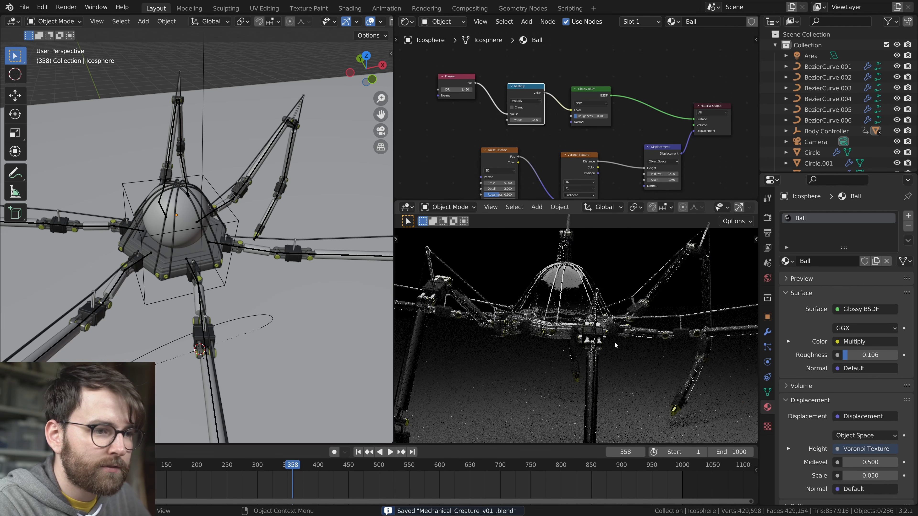
scroll(273, 305, "down", 7)
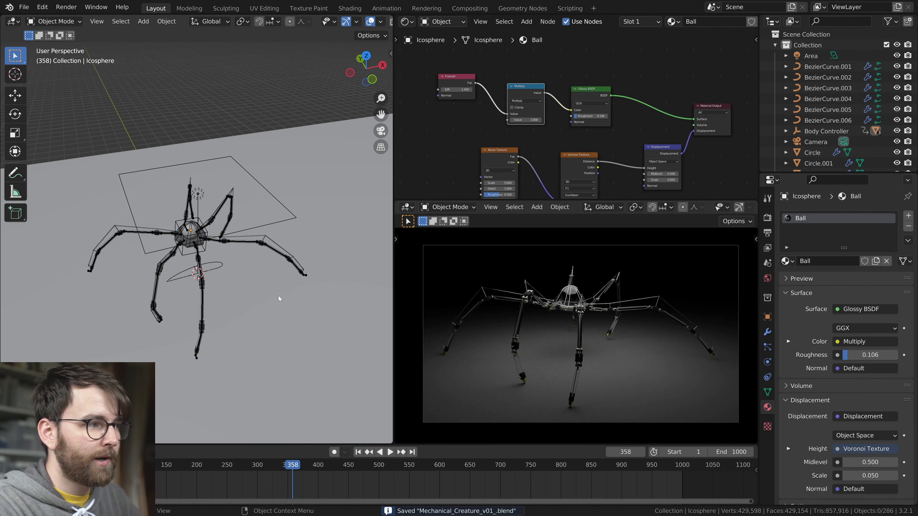
middle_click_drag(298, 311, 286, 296)
key("space")
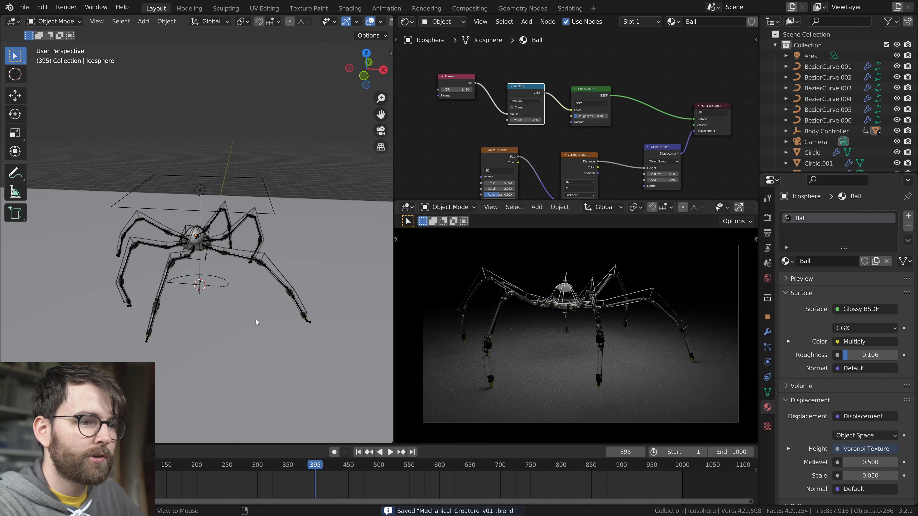
key("space")
Select the ground plane and make sure the Node Wrangler add-on is enabled in the preferences
middle_click_drag(255, 320, 212, 308)
left_click(255, 312)
scroll(251, 303, "down", 5)
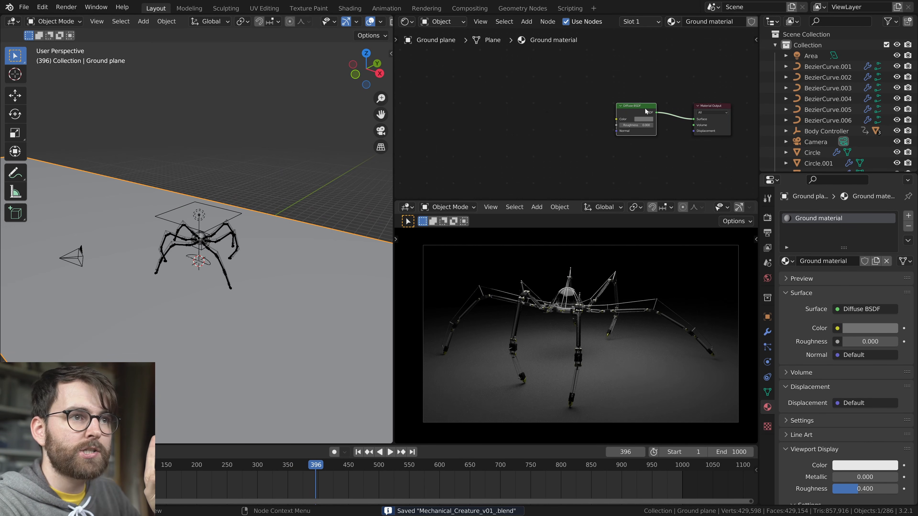
left_click(41, 10)
left_click(90, 160)
left_click(53, 116)
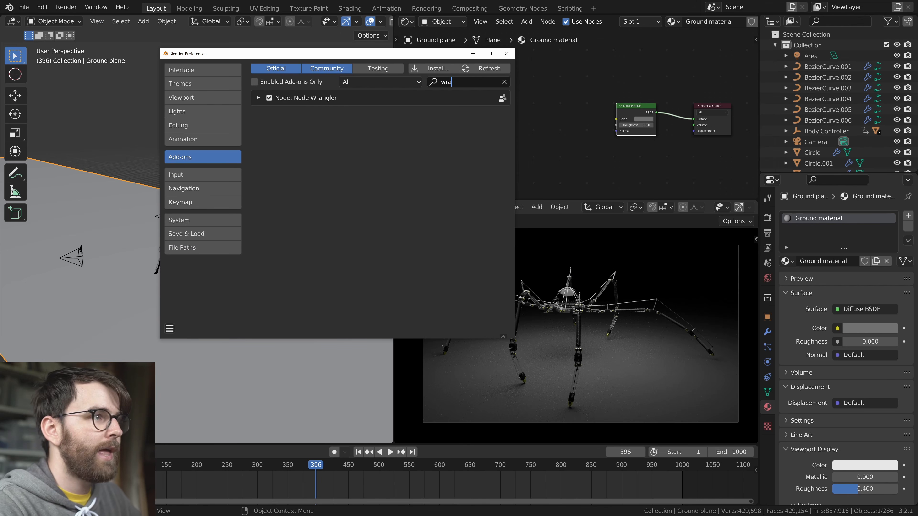
left_click(511, 53)
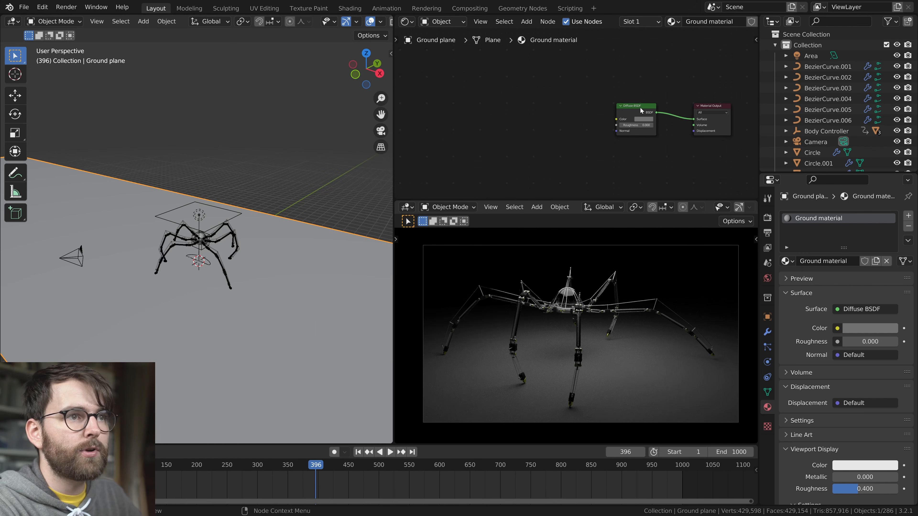
Add a mapped image texture setup to the Ground material's Diffuse BSDF and load the 2D_Cross_2K_v01 image
key("ctrl+t")
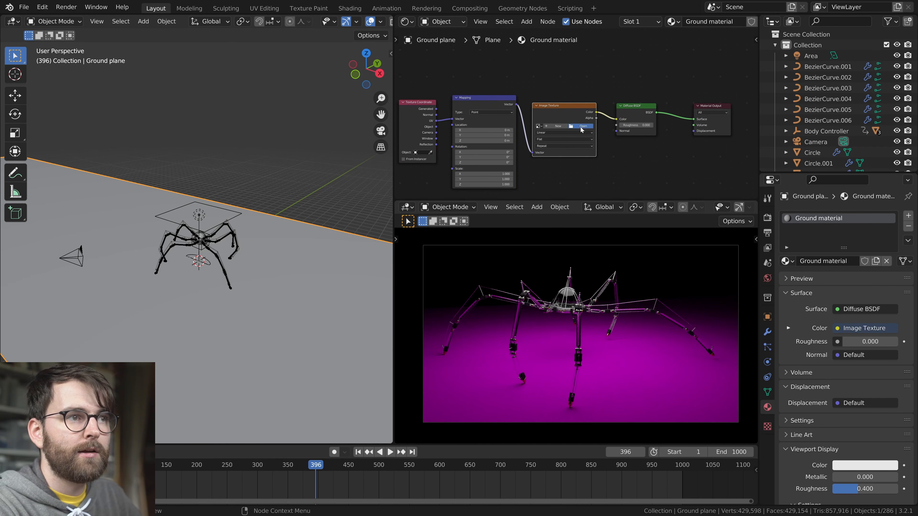
left_click(582, 126)
left_click(645, 391)
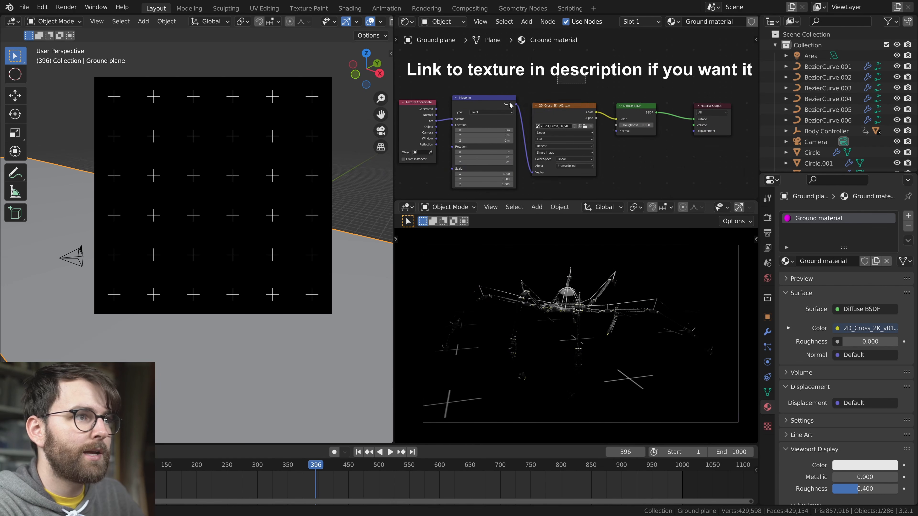
Move the ground's texture nodes away from the shader and insert a ColorRamp between the image and the Diffuse BSDF
left_click_drag(537, 94, 428, 149)
key("g")
left_click(506, 118)
middle_click_drag(550, 149, 532, 159)
middle_click_drag(594, 363, 587, 370)
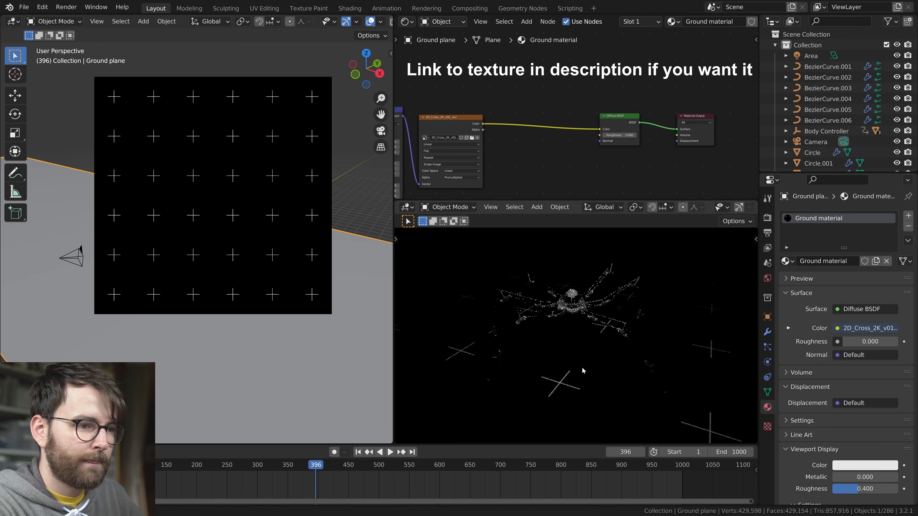
key("shift+a")
mouse_move(486, 138)
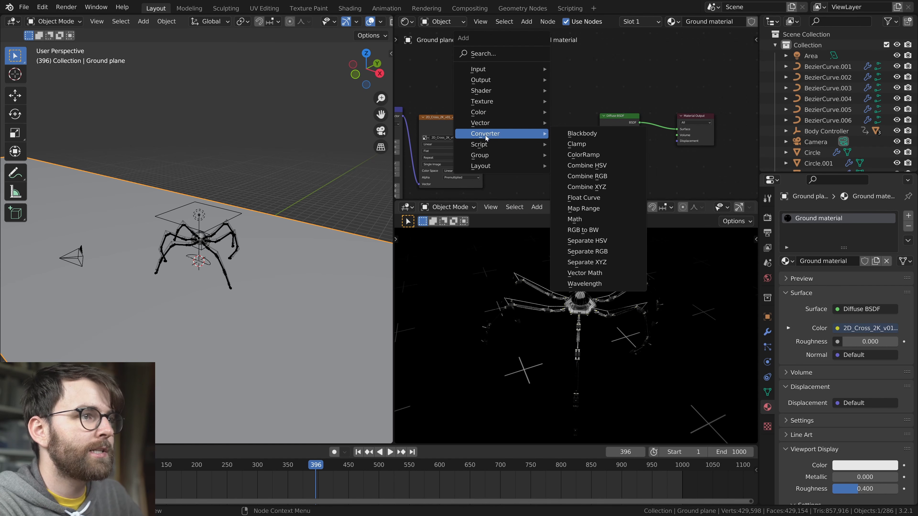
left_click(602, 156)
left_click(506, 113)
Lighten the ColorRamp's black stop to gray and save the file
scroll(576, 166, "up", 4)
left_click(497, 174)
left_click_drag(546, 118, 545, 83)
left_click(608, 82)
middle_click_drag(671, 363, 714, 346)
scroll(601, 358, "up", 2)
key("ctrl+s")
Refine the ColorRamp's dark stop to a gray with value 0.129
middle_click_drag(601, 358, 669, 328)
scroll(199, 335, "down", 5, "alt")
scroll(200, 339, "down", 10, "alt")
middle_click_drag(526, 175, 596, 156)
left_click(596, 154)
left_click_drag(617, 68, 616, 82)
left_click(585, 153)
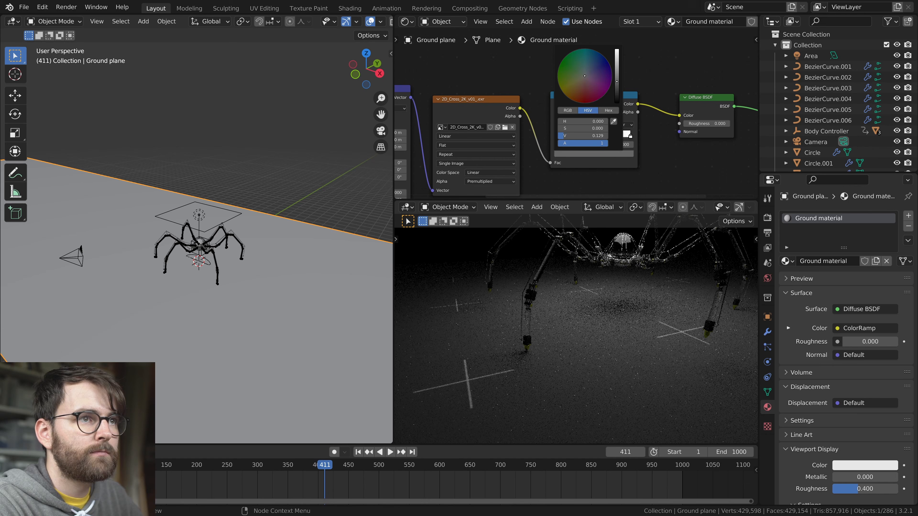
Set the ground texture's Mapping scale to 2 on all three axes
middle_click_drag(484, 177, 586, 143)
left_click_drag(476, 158, 477, 172)
type("2")
key("Return")
scroll(661, 317, "down", 3)
middle_click_drag(661, 317, 609, 352)
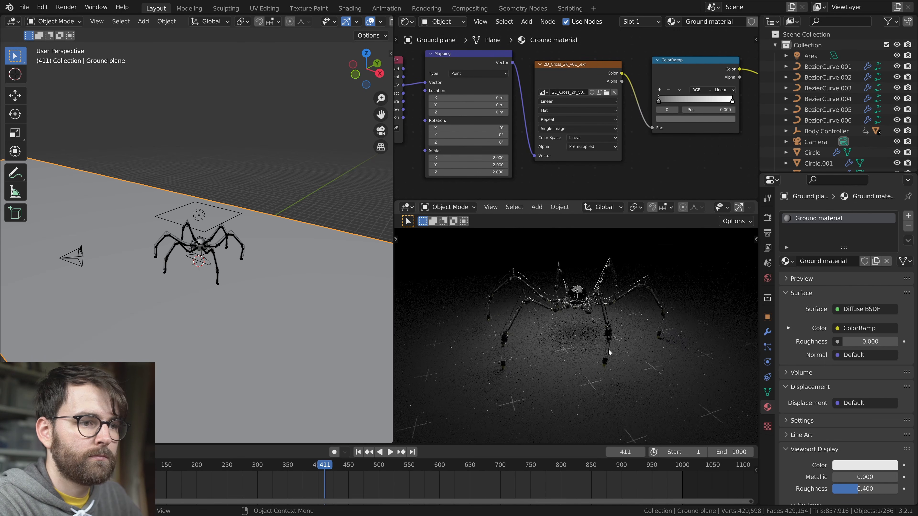
Return the rendered viewport to the camera view and save the file
key("KP_0")
key("ctrl+s")
key("ctrl+s")
Enable depth of field on the camera and set its F-Stop to 0.2
middle_click_drag(246, 301, 305, 287)
scroll(295, 312, "up", 3)
left_click(264, 287)
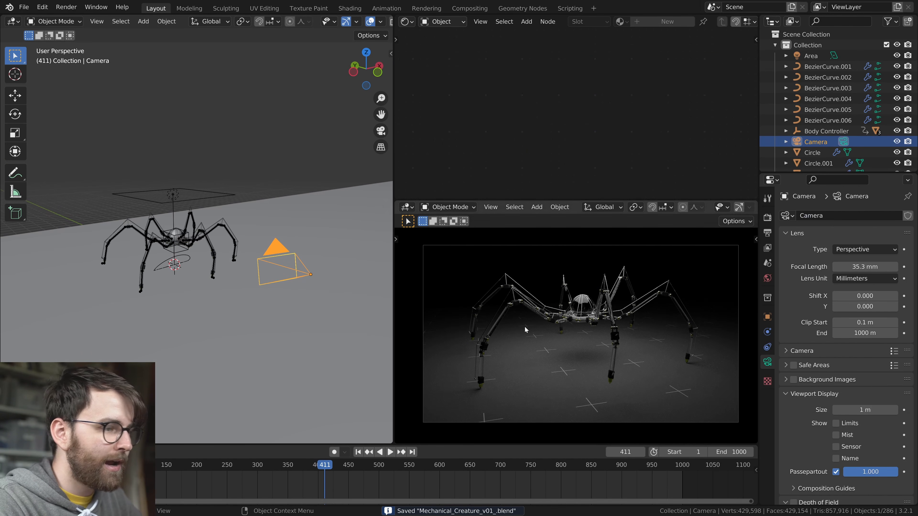
scroll(842, 379, "down", 8)
left_click(794, 385)
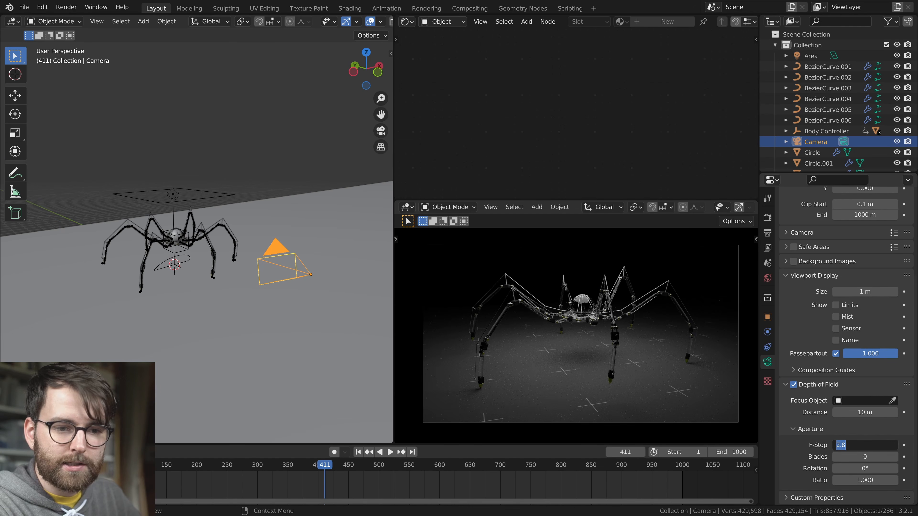
type("0.2")
key("Return")
Adjust the camera's focus distance to about 93 m
right_click(587, 324)
left_click(572, 342)
left_click(582, 312)
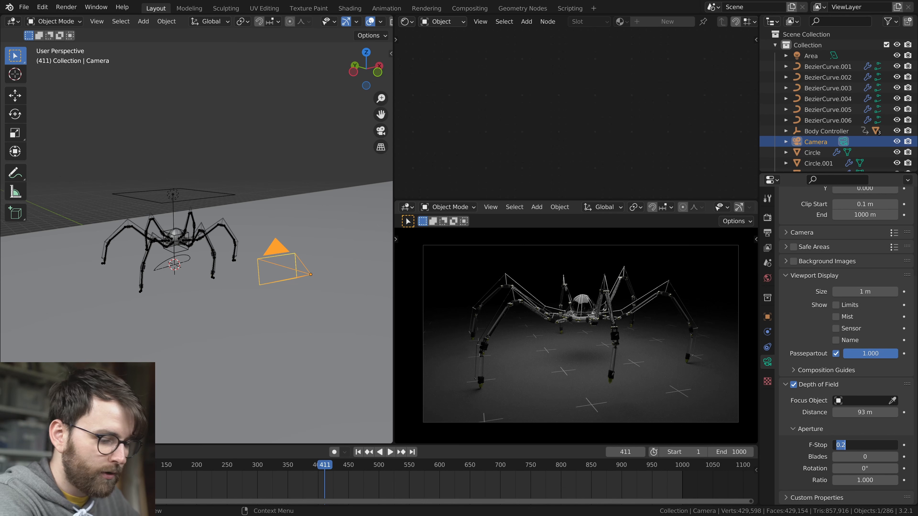
Lower the camera's depth-of-field F-Stop to 0.0 for a stronger blur and deselect the camera
type(".0")
key("Return")
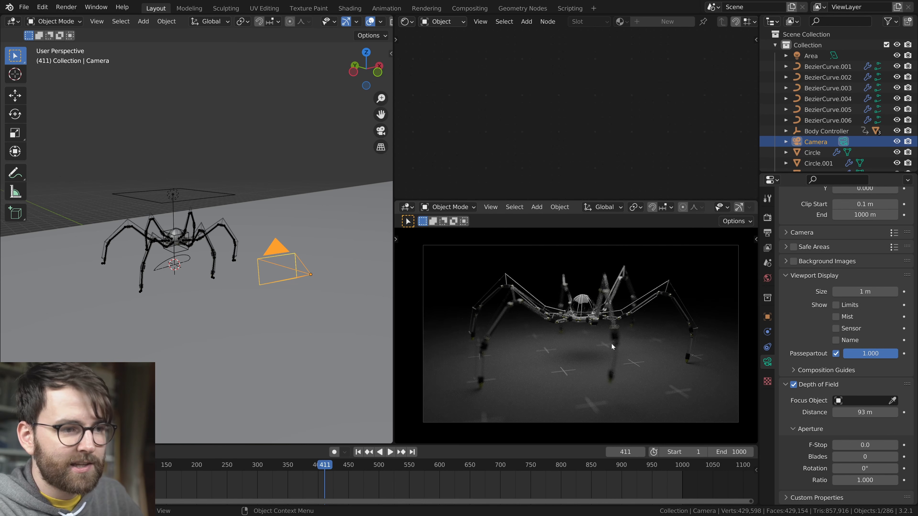
left_click(258, 334)
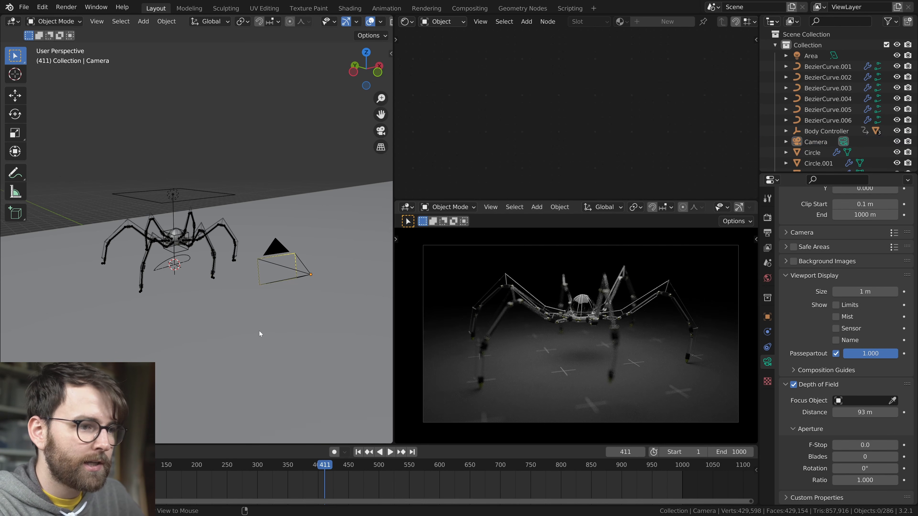
Save the file and double the area light's Power to 27886 W
left_click(217, 197)
key("ctrl+s")
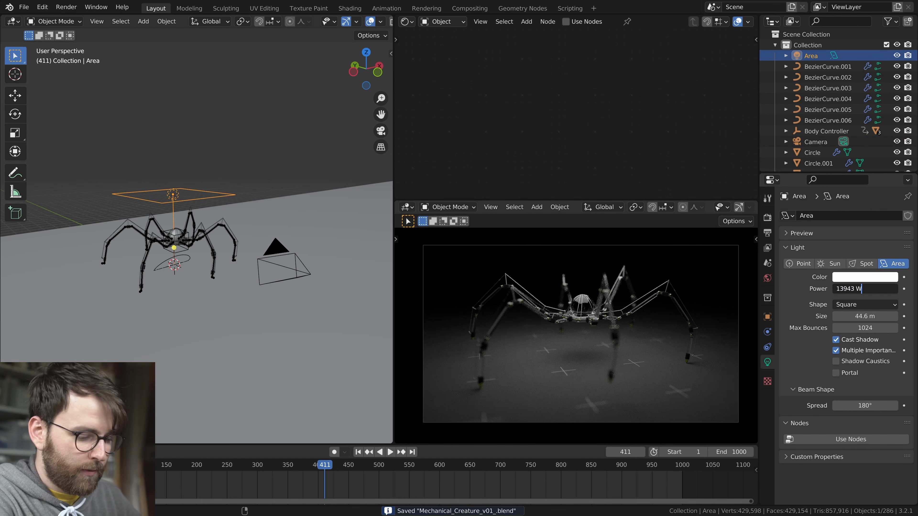
key("Return")
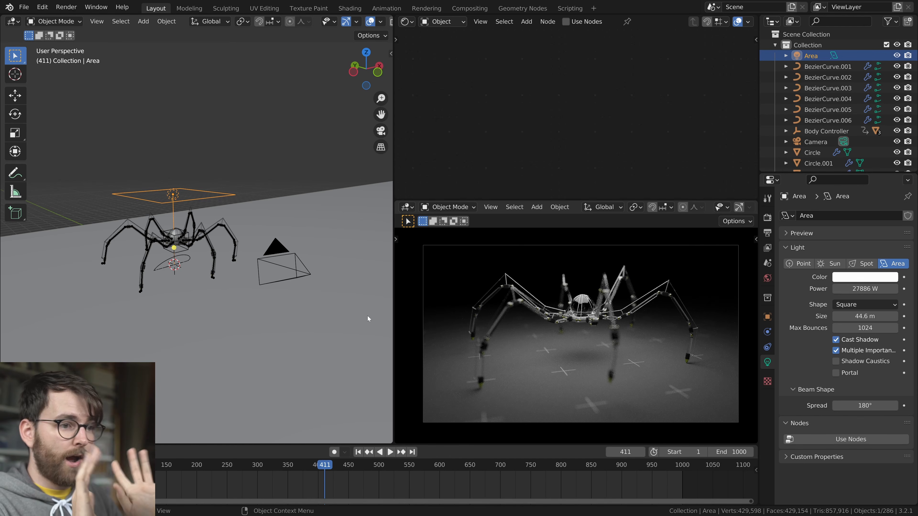
Select the creature's central ball, spread out its material nodes, and disconnect the Multiply value from the Glossy BSDF colour
scroll(262, 278, "up", 7)
left_click(115, 233)
scroll(654, 130, "down", 2)
middle_click_drag(653, 130, 551, 180)
middle_click_drag(550, 86, 528, 102)
left_click_drag(576, 126, 604, 120)
left_click_drag(506, 123, 453, 124)
right_click_drag(531, 119, 524, 156, "ctrl")
Add a MixRGB node to the ball material, linking the Multiply value into Color1 and its output into the Glossy BSDF colour
key("shift+a")
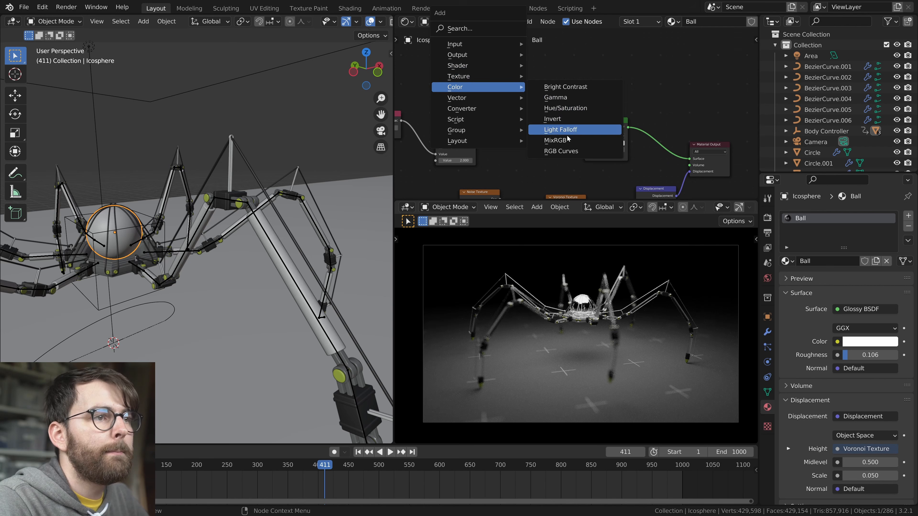
left_click(566, 140)
left_click(507, 118)
left_click_drag(452, 100, 609, 157)
key("f")
left_click_drag(528, 122, 548, 81)
left_click_drag(476, 131, 498, 126)
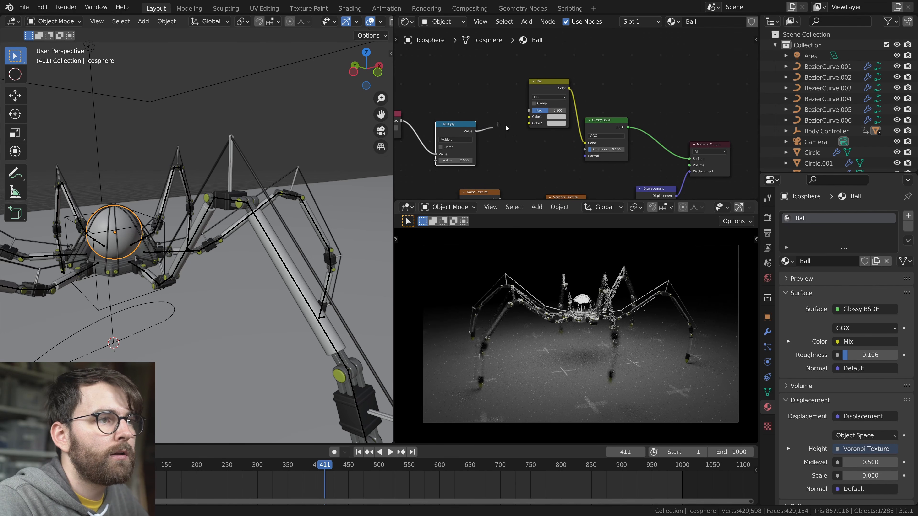
middle_click_drag(503, 103, 538, 124)
Set the Mix node's Color2 to a light blue and make room beside the Glossy BSDF
left_click(591, 145)
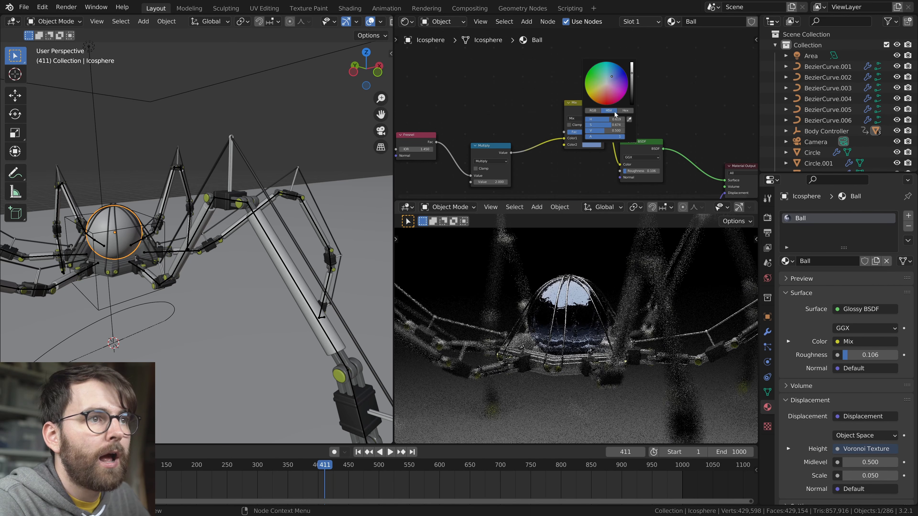
left_click_drag(632, 72, 632, 62)
middle_click_drag(642, 105, 624, 115)
left_click_drag(553, 117, 532, 119)
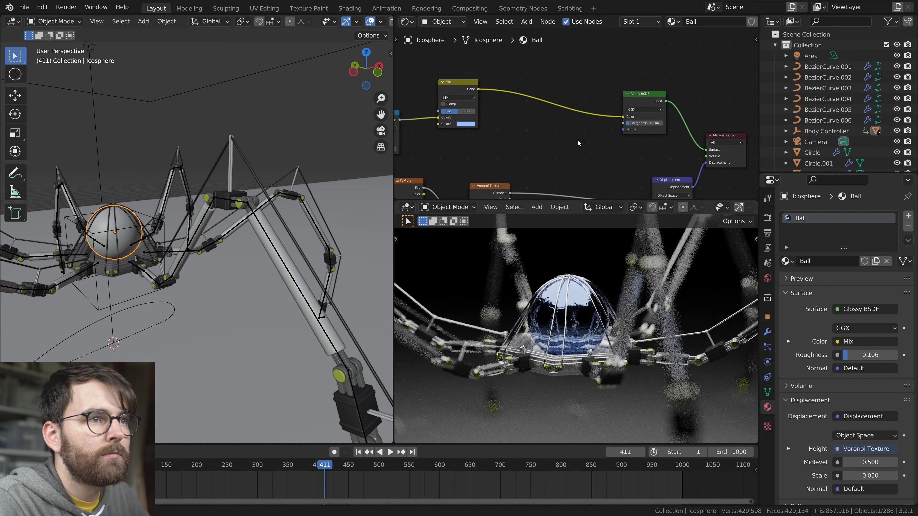
left_click_drag(640, 95, 580, 61)
Insert a Mix Shader before the ball's Material Output and connect a new Diffuse BSDF to its second shader input
key("shift+a")
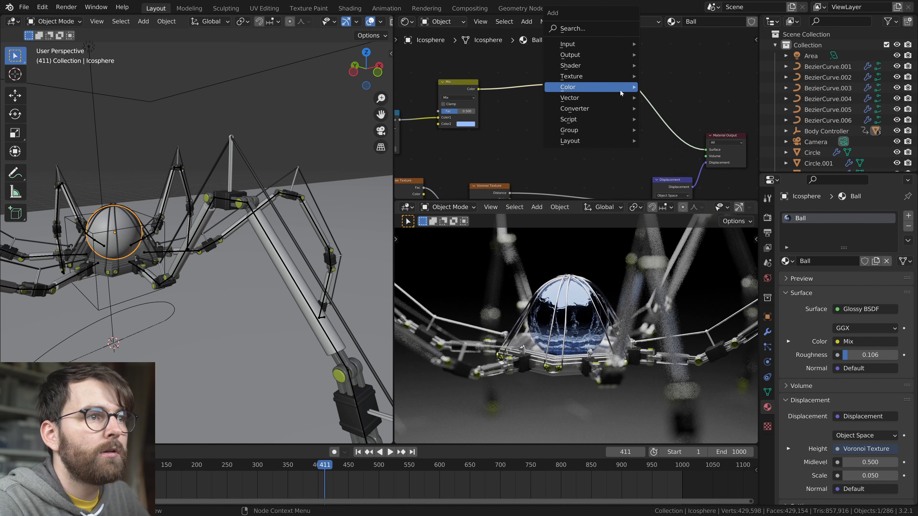
mouse_move(589, 70)
left_click(671, 152)
left_click(636, 118)
key("shift+a")
mouse_move(523, 112)
left_click(617, 134)
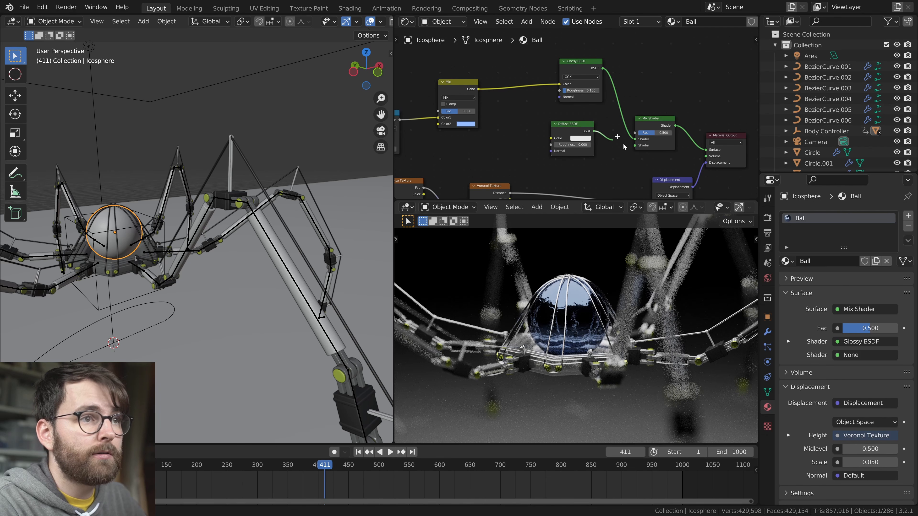
left_click_drag(640, 149, 636, 146)
Link the Mix colour into the Diffuse BSDF, lower the Mix Shader factor to 0.067, and save
middle_click_drag(479, 91, 511, 94)
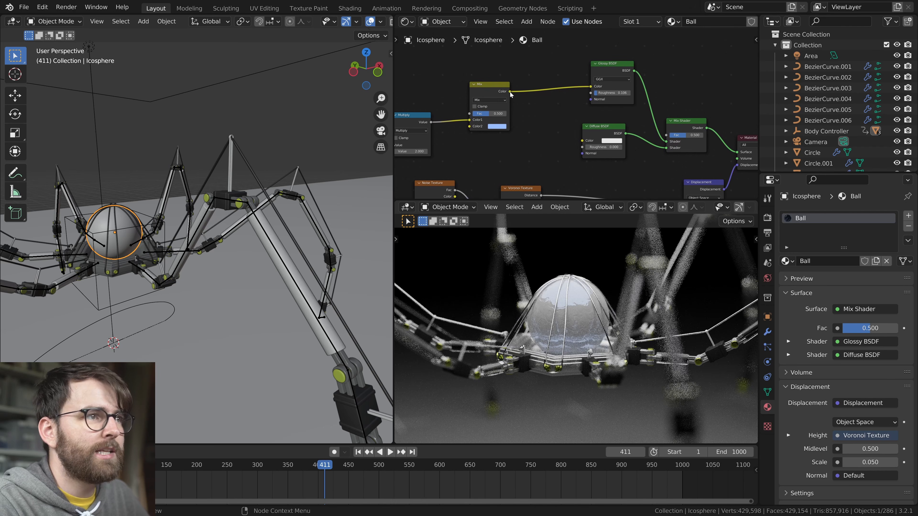
mouse_move(582, 151)
left_mouse_down()
mouse_move(538, 130)
mouse_move(582, 141)
left_mouse_up()
left_click(547, 144)
middle_click_drag(635, 116, 608, 118)
left_click_drag(660, 136, 646, 136)
key("ctrl+s")
Switch the Mix node to Multiply blending with Fac 1.000 and set the Mix Shader factor to 0.126
middle_click_drag(526, 154, 615, 147)
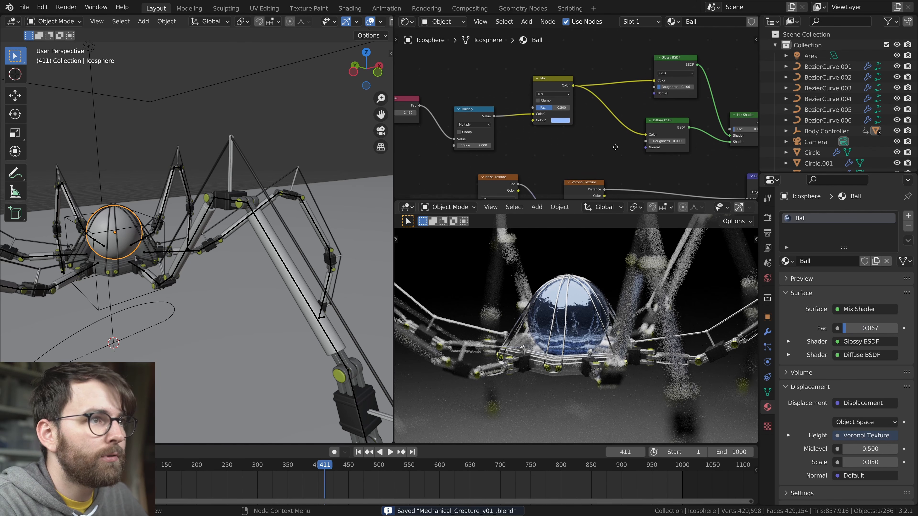
left_click(552, 94)
left_click(551, 116)
scroll(606, 135, "right", 5, "ctrl")
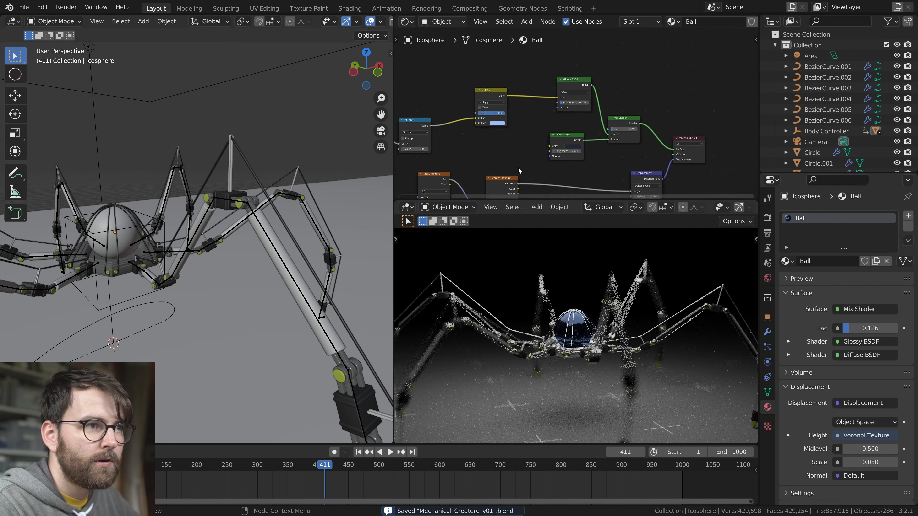
scroll(518, 167, "down", 3)
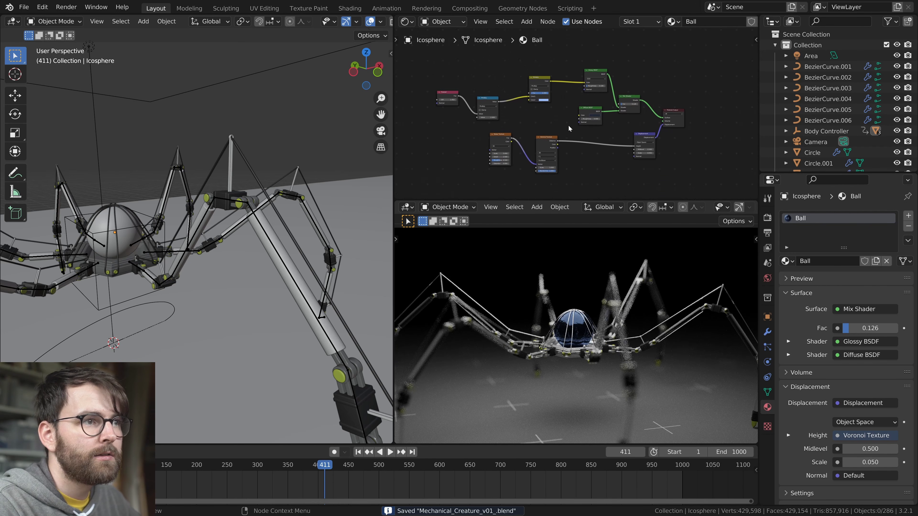
Maximize the node editor to examine the ball's complete material node tree, and restore the previous layout
key("ctrl+space")
scroll(383, 257, "up", 5)
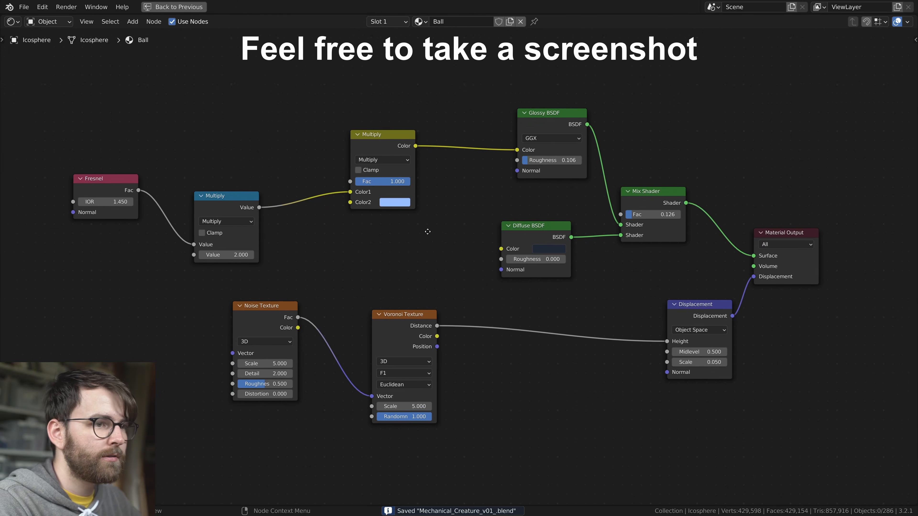
key("ctrl+space")
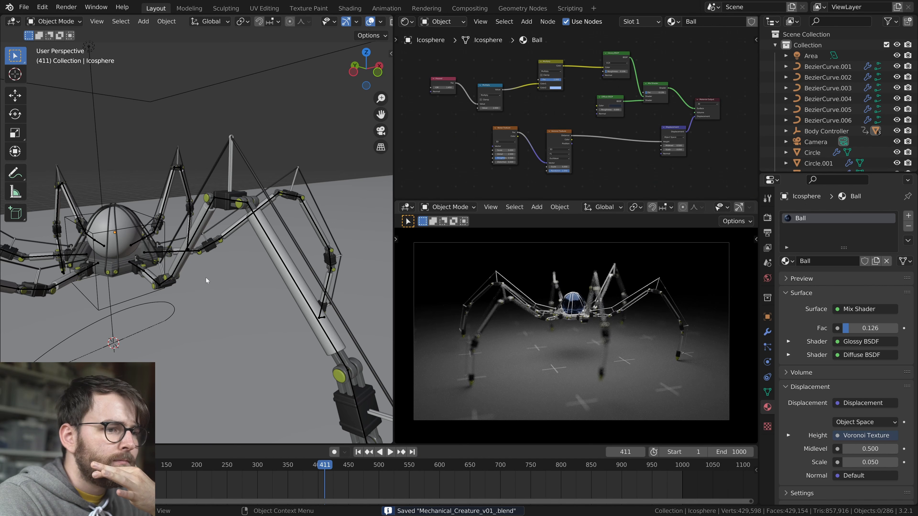
Add a Plain Axes empty at the creature and rename it Camera POI
scroll(197, 278, "down", 5)
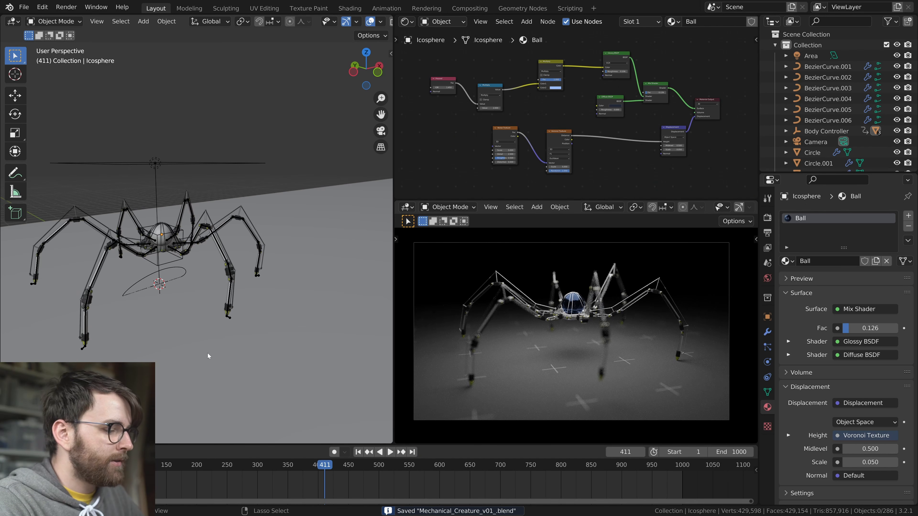
key("shift+a")
mouse_move(250, 368)
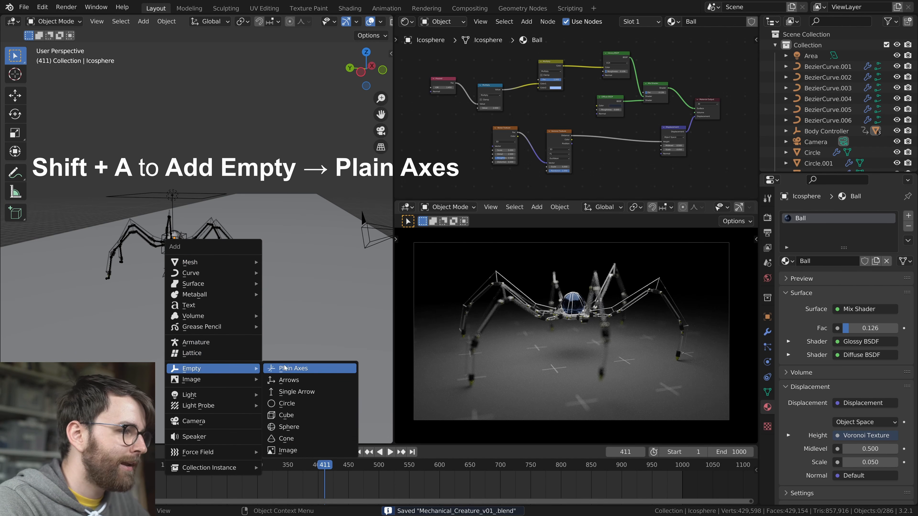
left_click(285, 368)
key("F2")
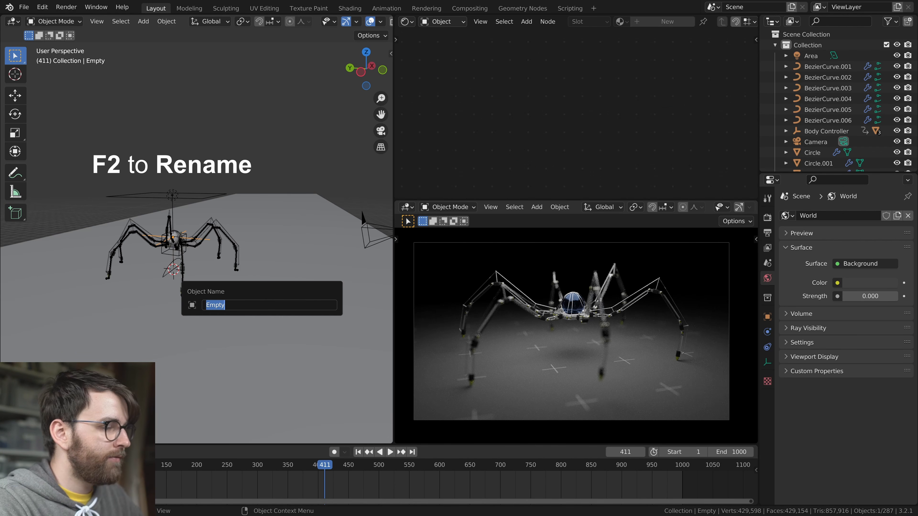
type("Camera POI")
key("Return")
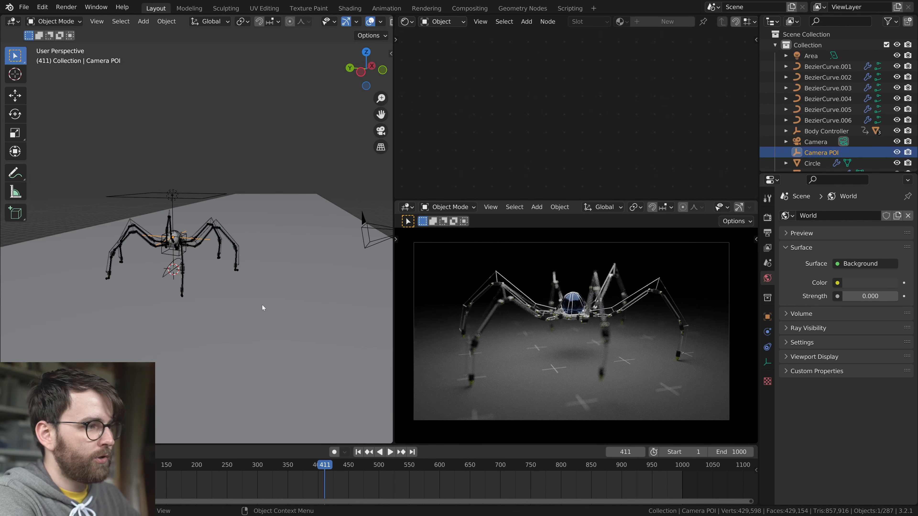
Make the camera aim at the Camera POI empty with a Damped Track constraint
left_click(219, 191)
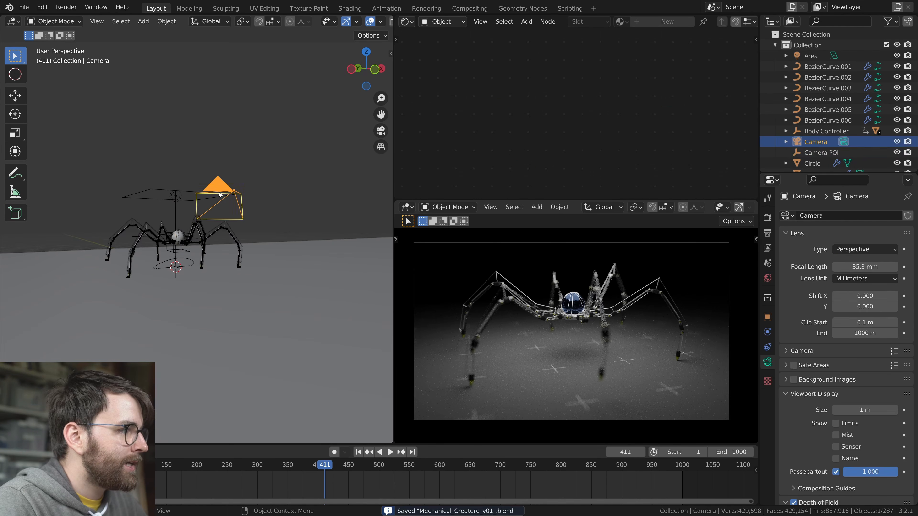
middle_click_drag(219, 192, 265, 226)
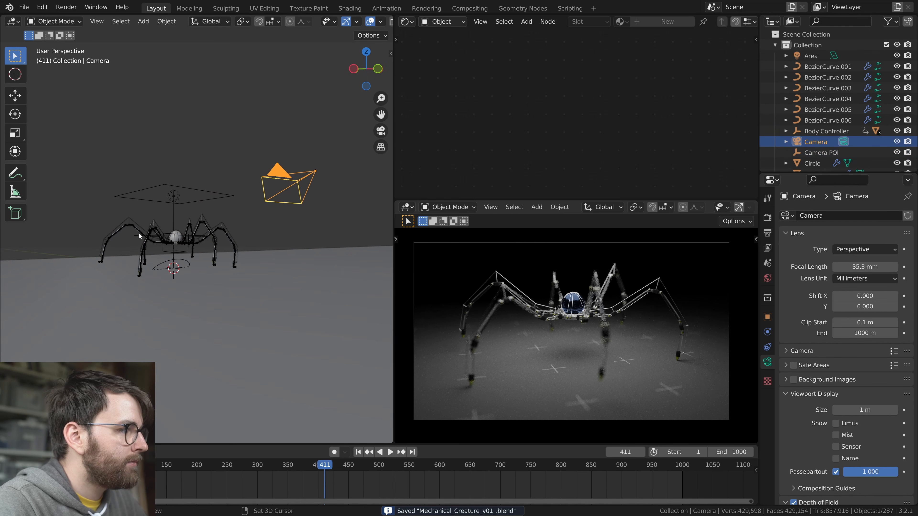
left_click(144, 240, "shift")
key("F3")
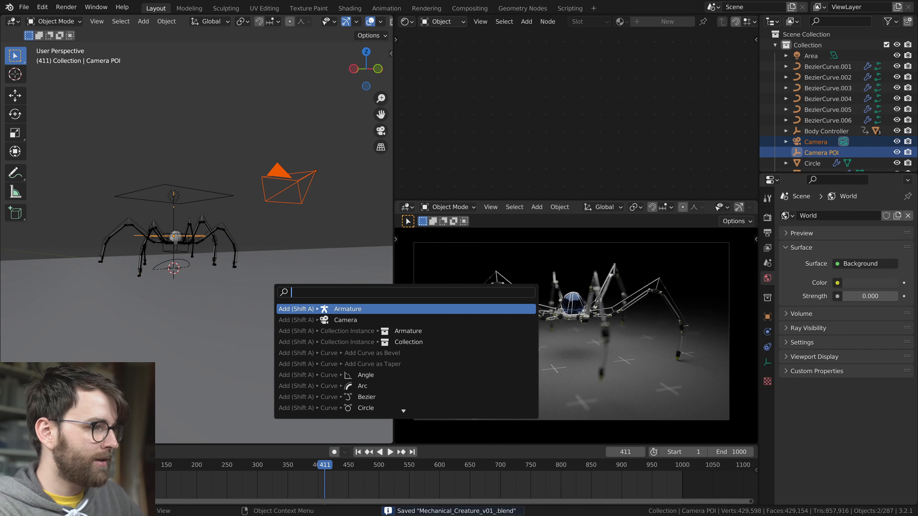
type("damp")
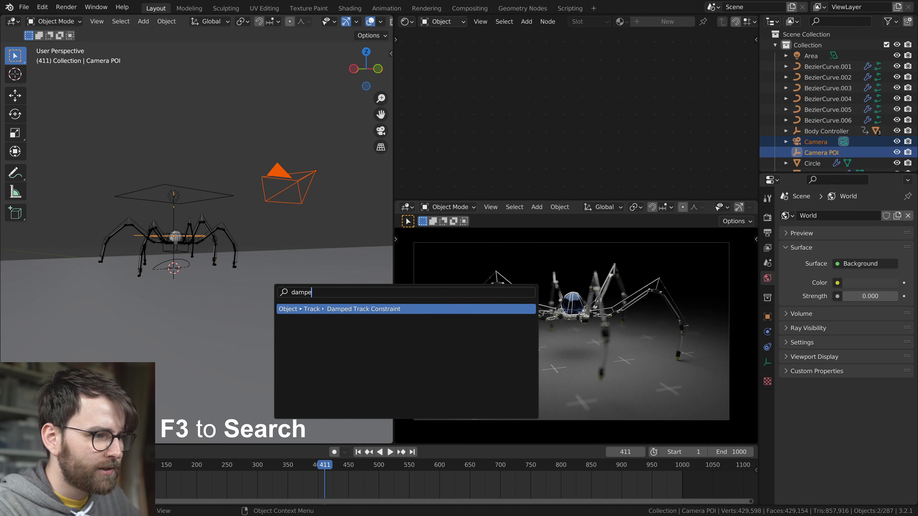
type("e")
key("Return")
Lower the Camera POI empty slightly and keyframe its location at frame 1
middle_click_drag(287, 279, 170, 216)
middle_click_drag(137, 240, 293, 285)
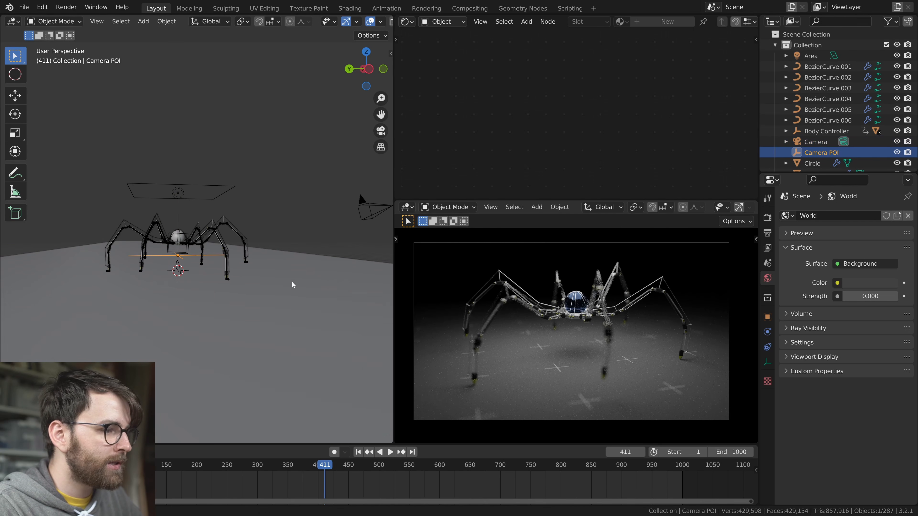
left_click(358, 453)
key("i")
left_click(291, 336)
Show the Graph Editor and add a Noise modifier with scale 46 to the Camera POI's X Location curve
left_click(407, 21)
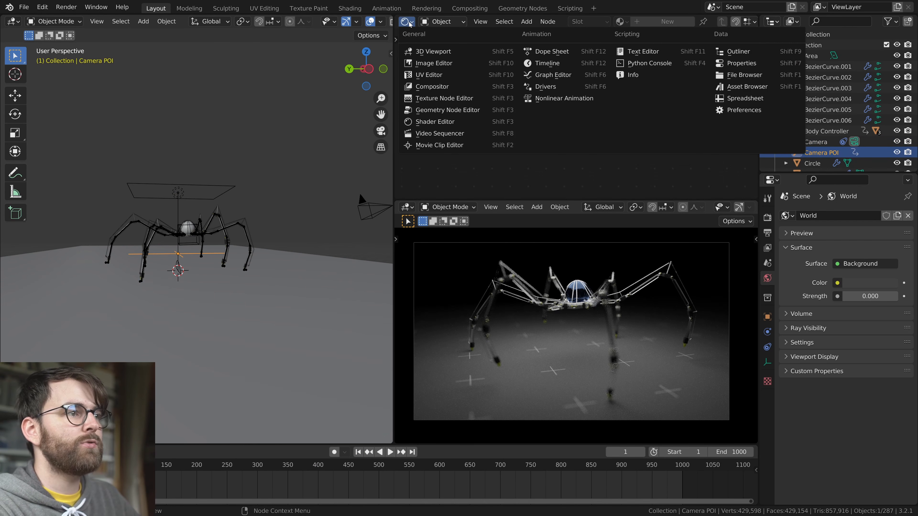
left_click(586, 74)
left_click(405, 66)
key("n")
left_click(752, 81)
left_click(680, 39)
left_click(679, 96)
mouse_move(706, 85)
left_mouse_down()
mouse_move(741, 85)
mouse_move(729, 85)
left_mouse_up()
Switch the camera viewport to Material Preview shading and save the file
key("z")
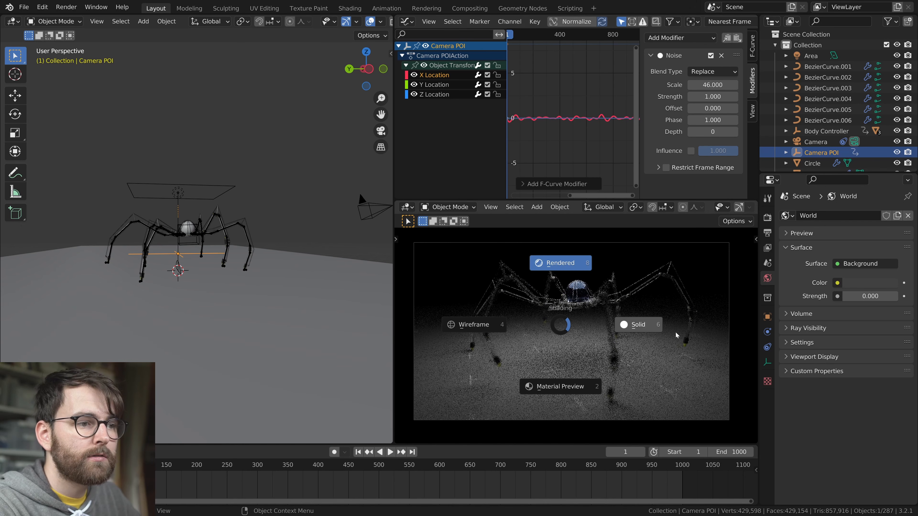
left_click(667, 332)
key("z")
left_click(592, 329)
key("ctrl+s")
Play back the camera shake and refine the X Location noise to scale 35, strength 5 and phase 1231231
key("space")
key("space")
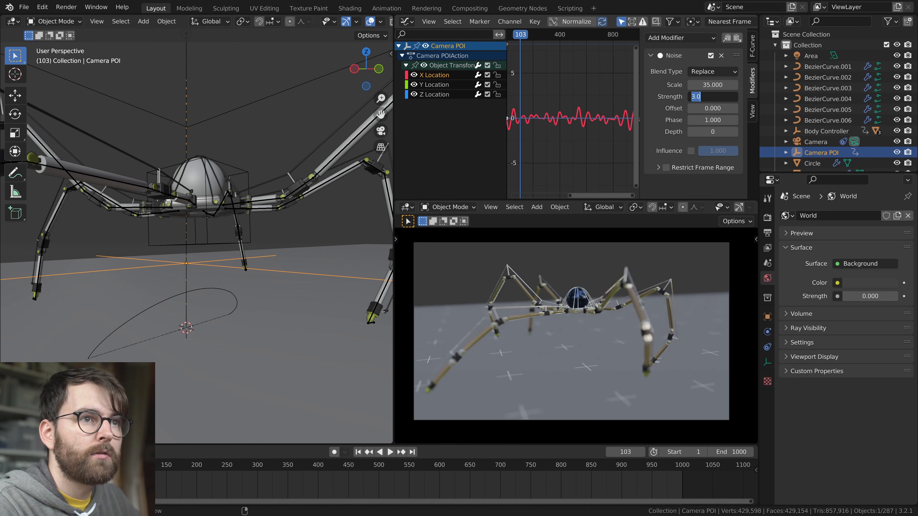
key("space")
key("space")
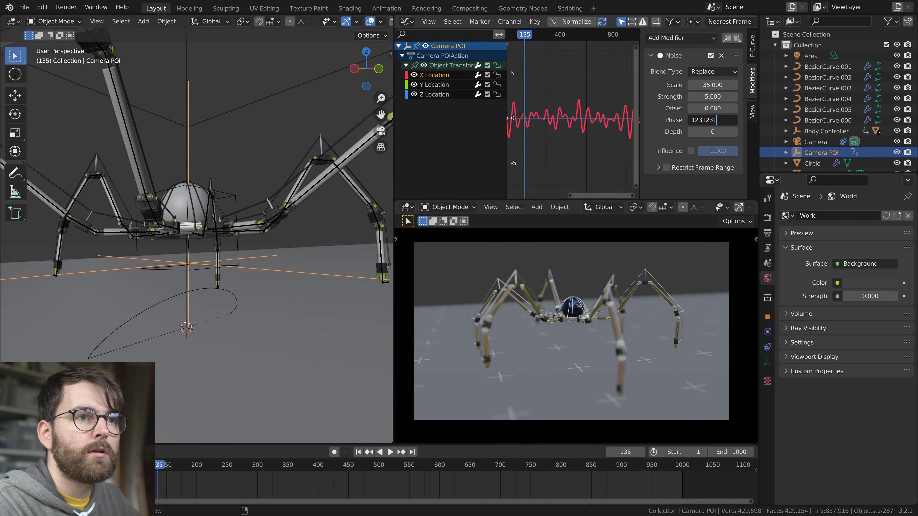
key("Return")
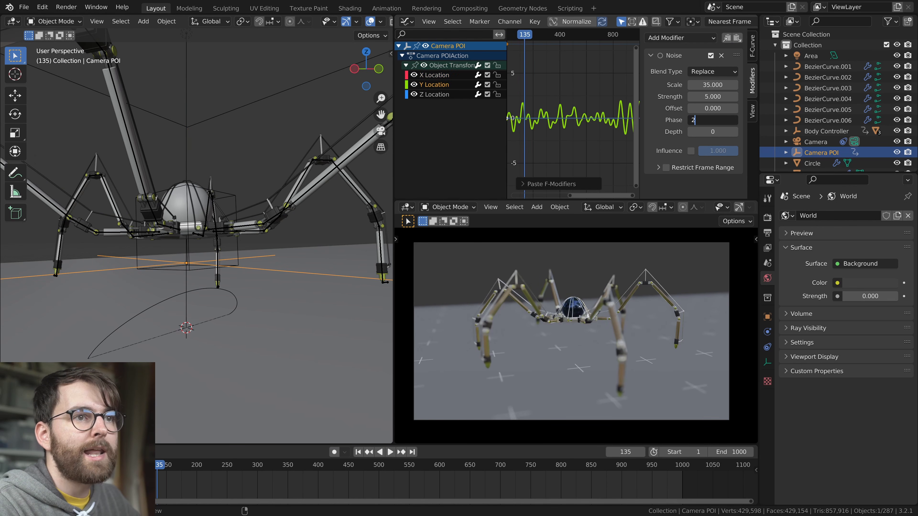
Copy the noise modifier to the Y and Z Location curves, with phases 251251 and 621612 respectively
type("51251")
key("Return")
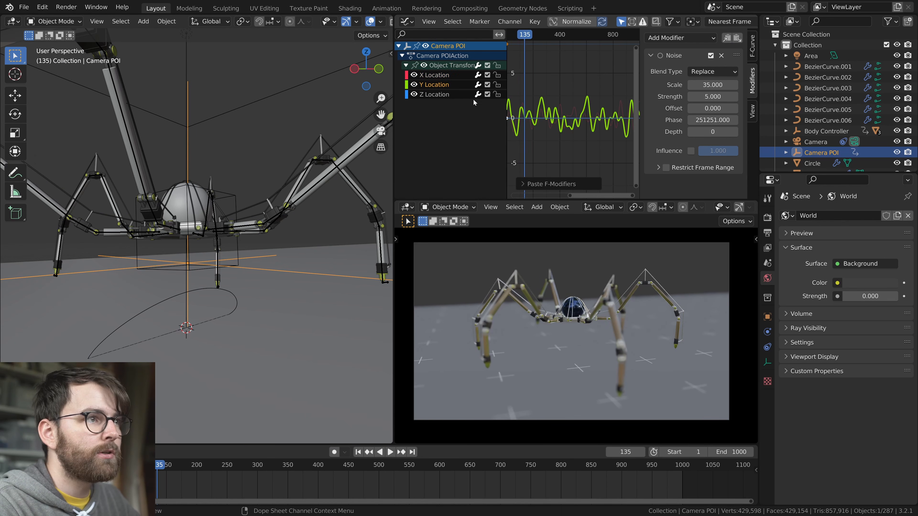
left_click(433, 94)
double_click(713, 120)
type("6")
key("Return")
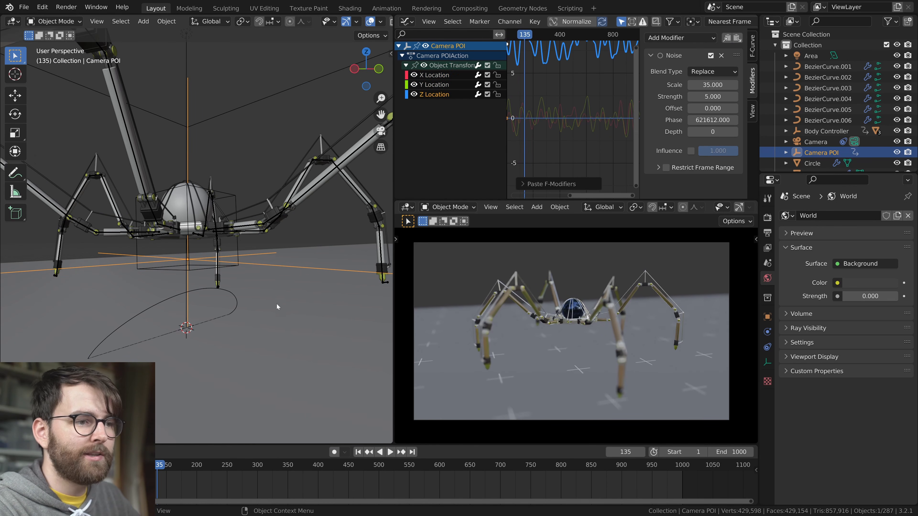
Play back the camera motion and reduce the Z Location noise strength to 2
key("space")
scroll(279, 300, "down", 6)
mouse_move(279, 300)
middle_mouse_down()
mouse_move(272, 265)
mouse_move(274, 286)
middle_mouse_up()
key("space")
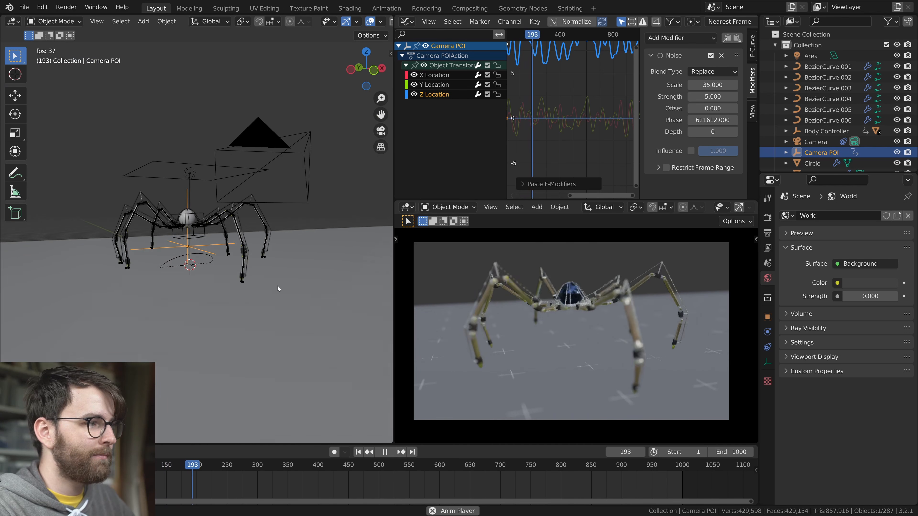
scroll(276, 286, "up", 4)
double_click(717, 96)
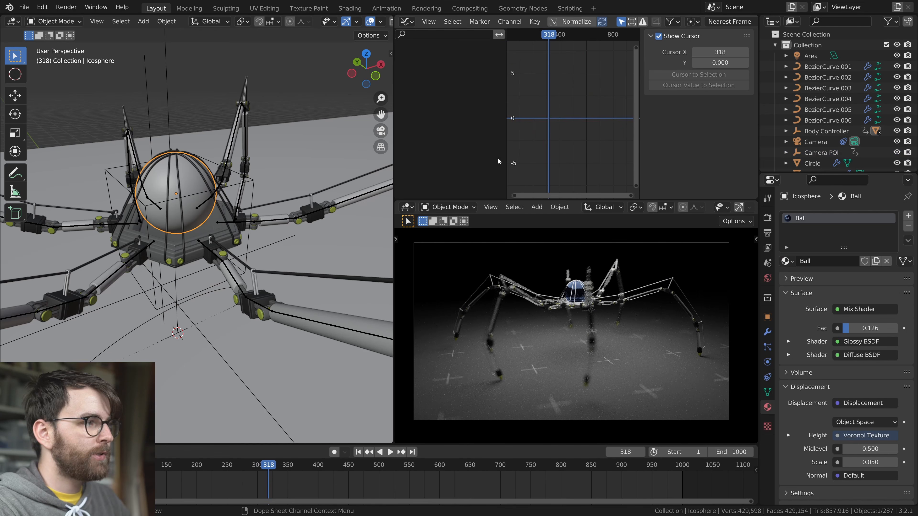
Return to the ball's shader nodes, make the Multiply Color2 a more saturated sky blue, and open the Diffuse colour
key("shift+F3")
scroll(529, 126, "up", 4)
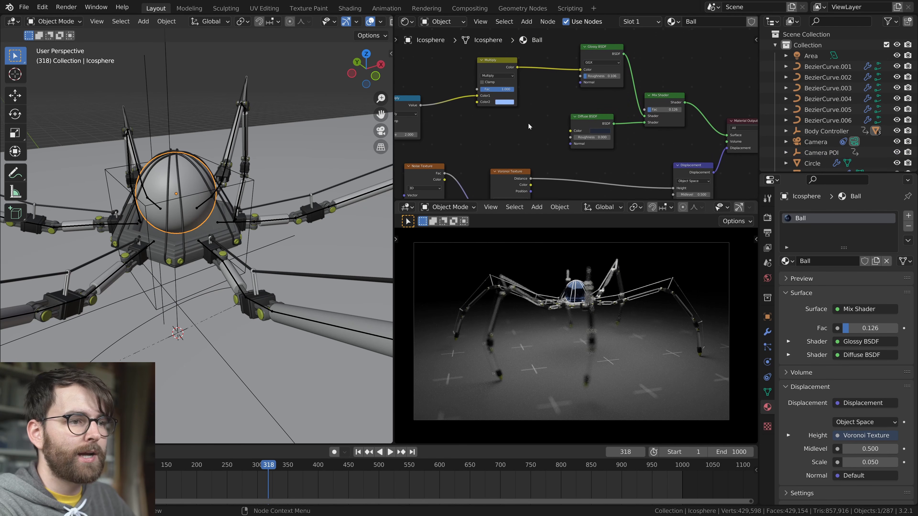
left_click(592, 163)
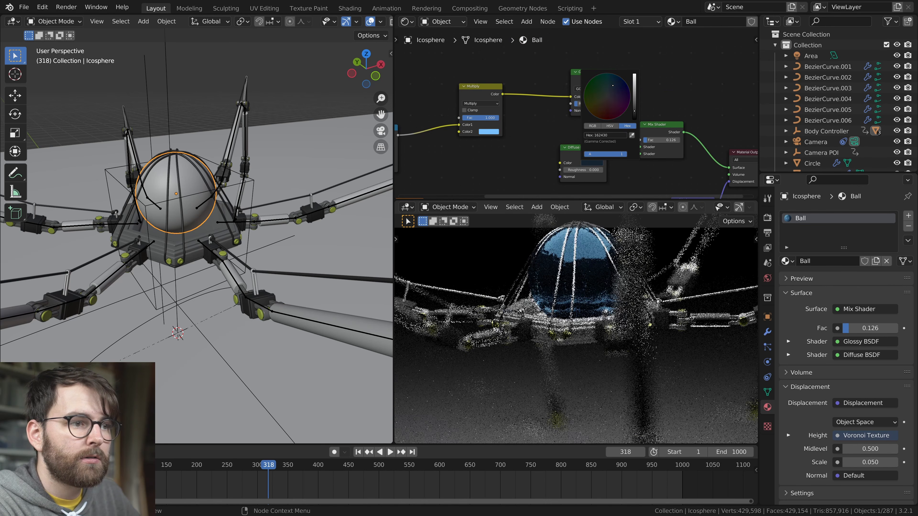
Recolour the leg joints' Brass material by connecting a duplicated Glossy BSDF with a sky-blue colour to the Material Output
left_click(261, 315)
scroll(618, 79, "up", 3)
left_click(617, 79)
left_click(577, 140)
left_click(597, 62)
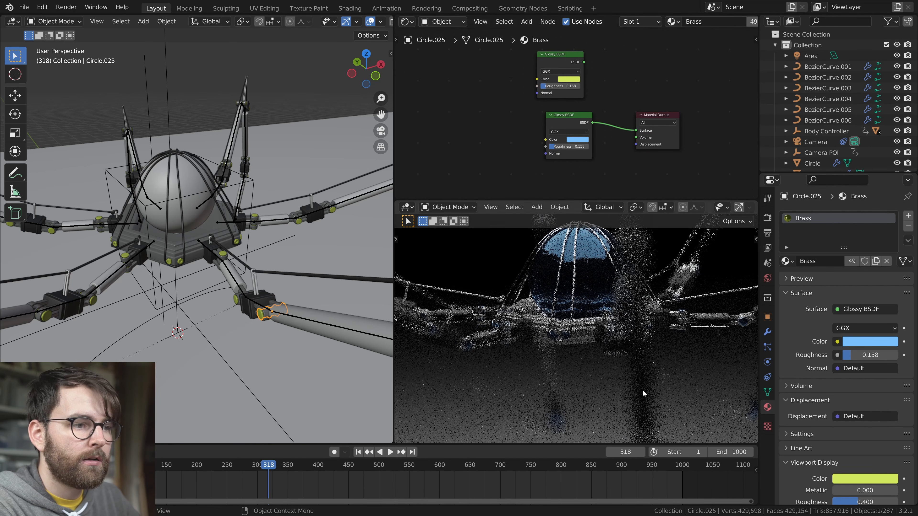
Save the file and select the ground plane to show its material nodes
scroll(659, 374, "down", 5)
left_click(312, 341)
scroll(264, 187, "down", 5)
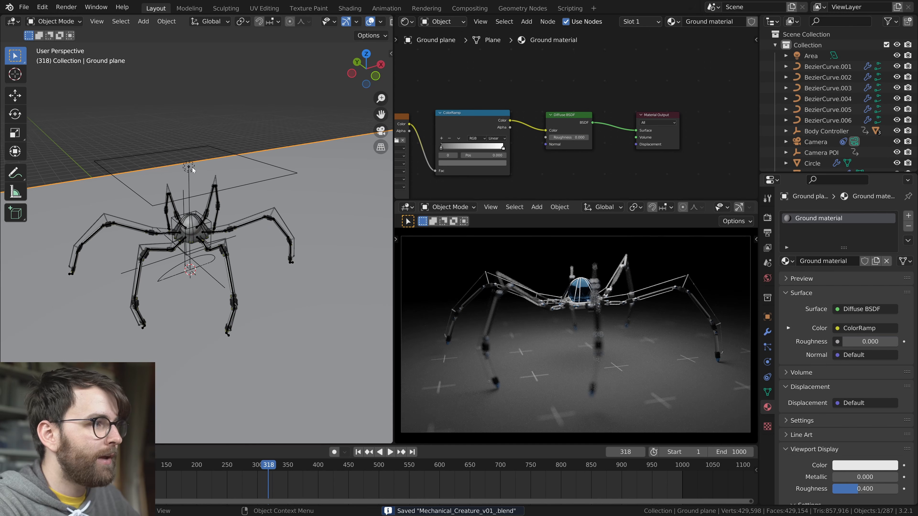
Set the area light's power to 50000 W and reselect the ground plane
left_click(264, 188)
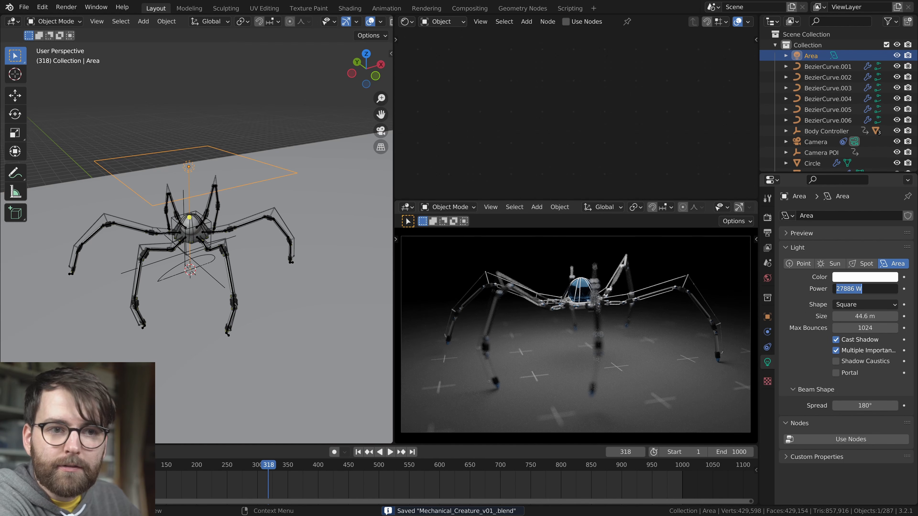
key("Return")
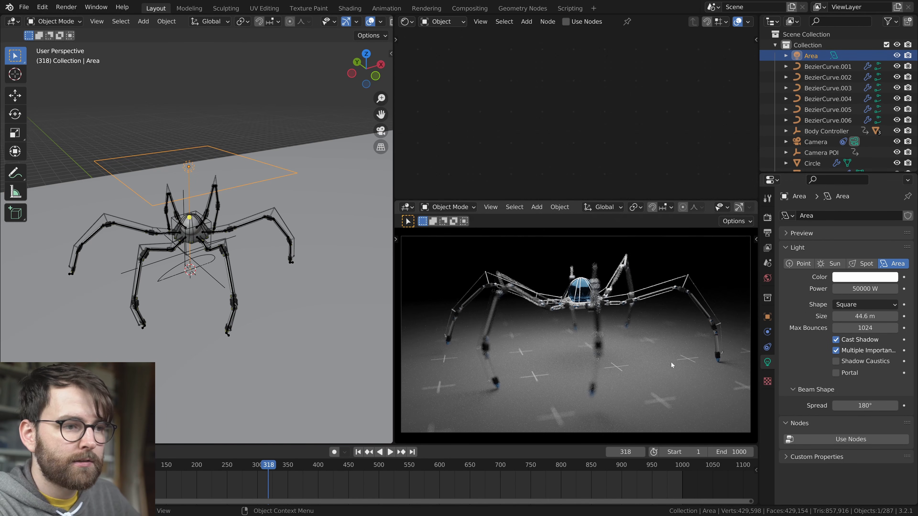
left_click(211, 299)
Examine the light falloff and the cross pattern on the ground around the creature from several angles in the rendered view
middle_click_drag(361, 313, 327, 310)
scroll(327, 311, "down", 2)
left_click(327, 310)
scroll(515, 296, "up", 6)
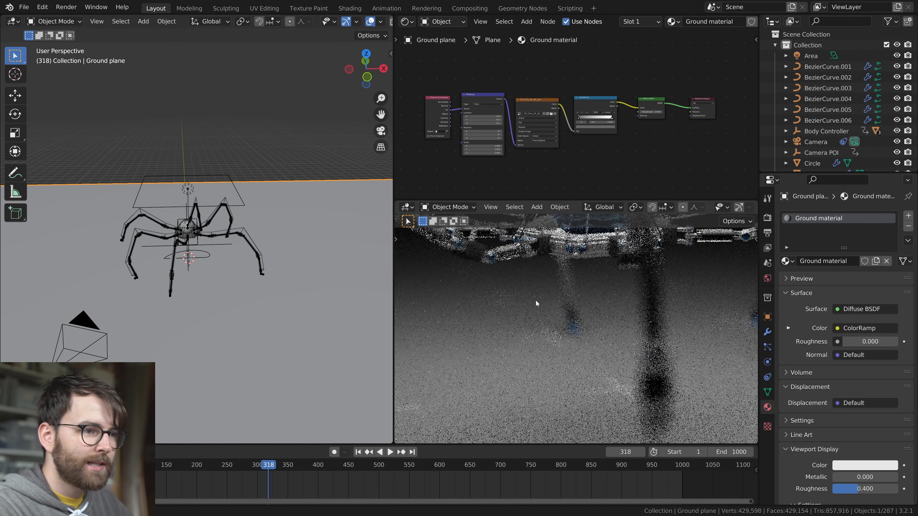
scroll(528, 351, "down", 8)
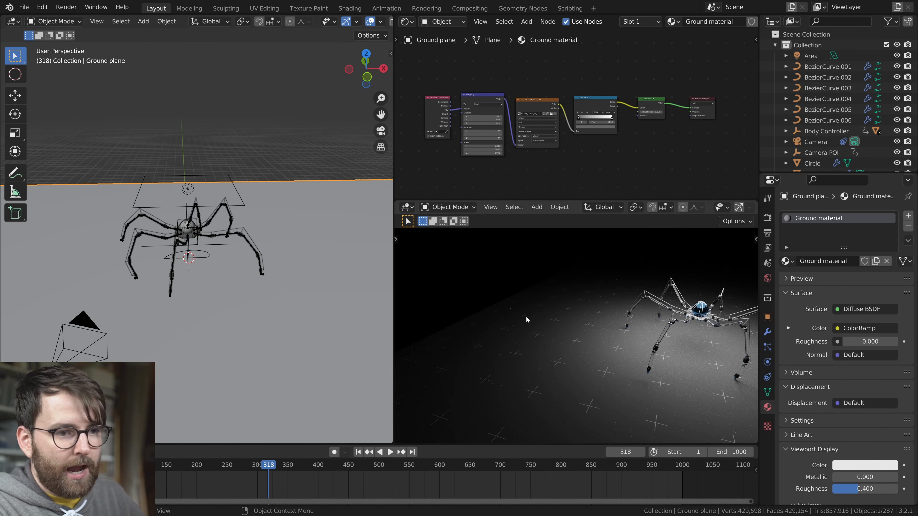
middle_click_drag(548, 293, 555, 312)
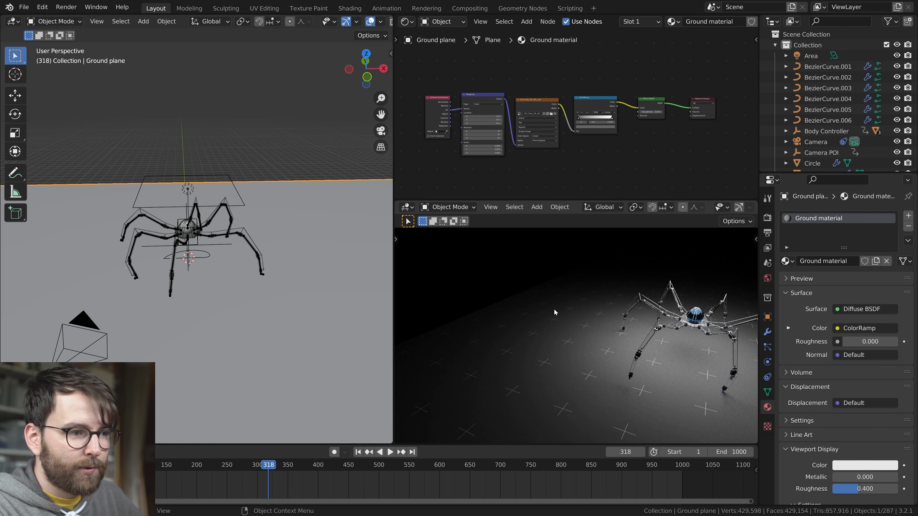
key("shift+alt+z")
left_click_drag(577, 312, 510, 300)
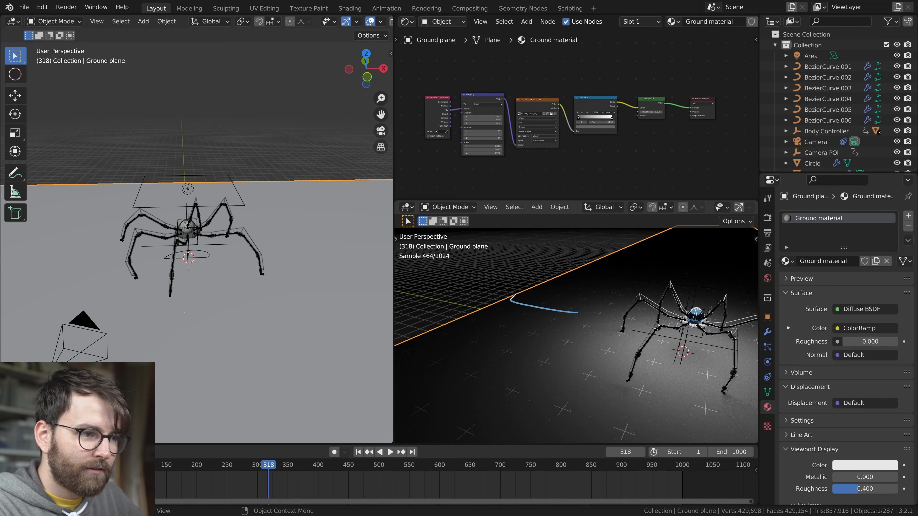
right_click_drag(490, 298, 542, 316)
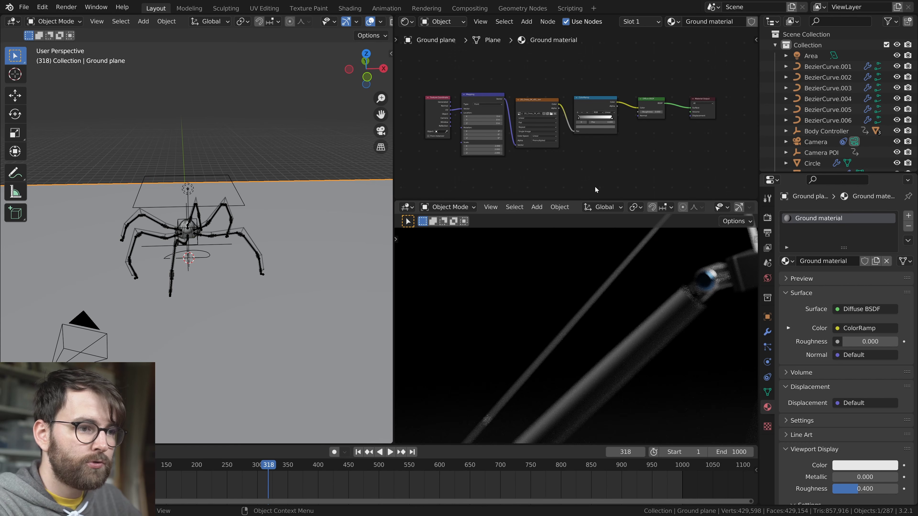
key("KP_0")
Save the file and add a sphere empty named Gradient Controller, large enough to enclose the creature
key("ctrl+s")
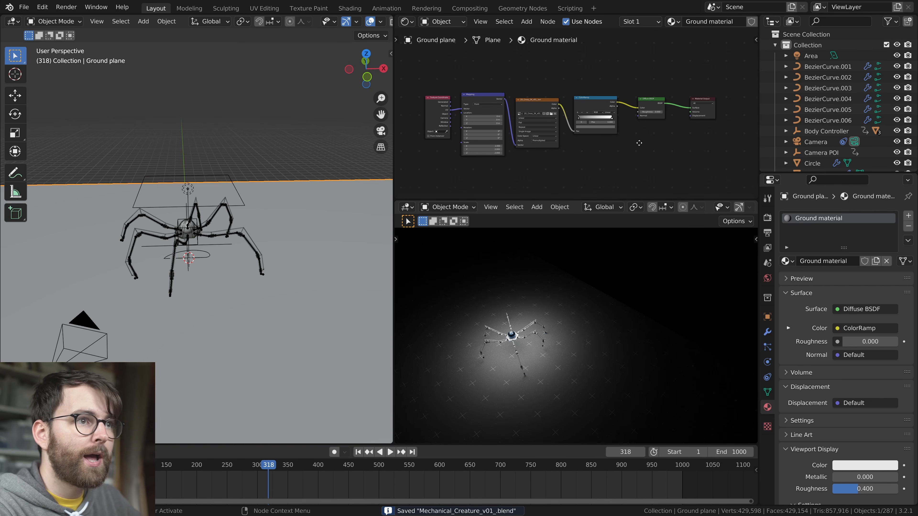
middle_click_drag(639, 142, 686, 145)
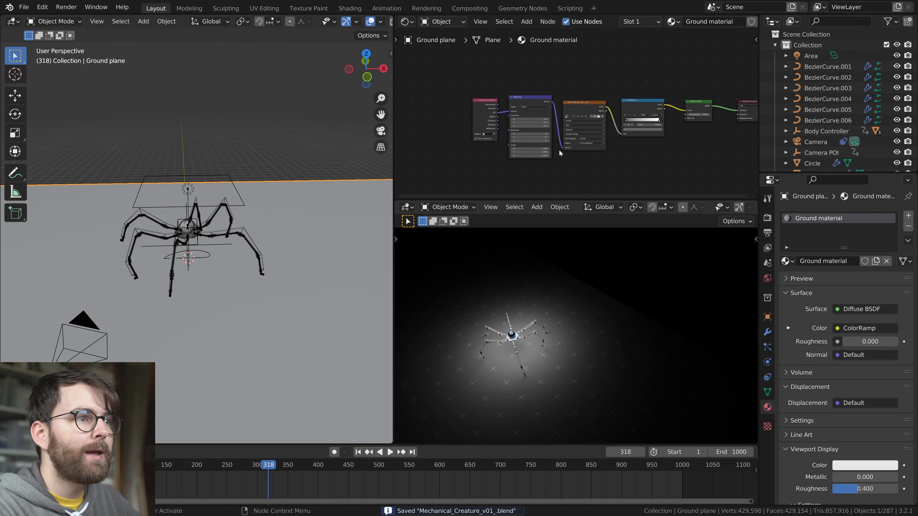
key("shift+a")
mouse_move(249, 218)
left_click(346, 219)
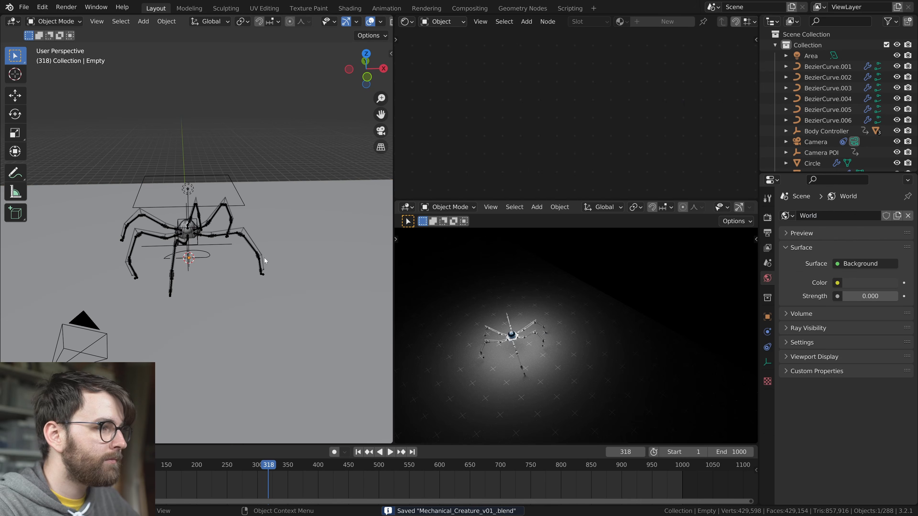
key("Return")
key("F2")
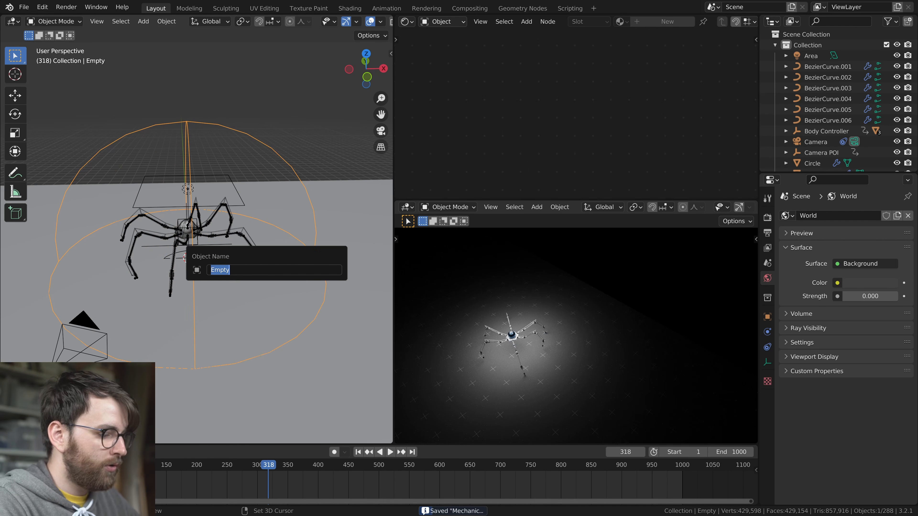
key("Return")
Duplicate the ground material's Texture Coordinate, Mapping and image texture nodes and place the copies above the originals
left_click(322, 210)
left_click_drag(411, 94, 535, 180)
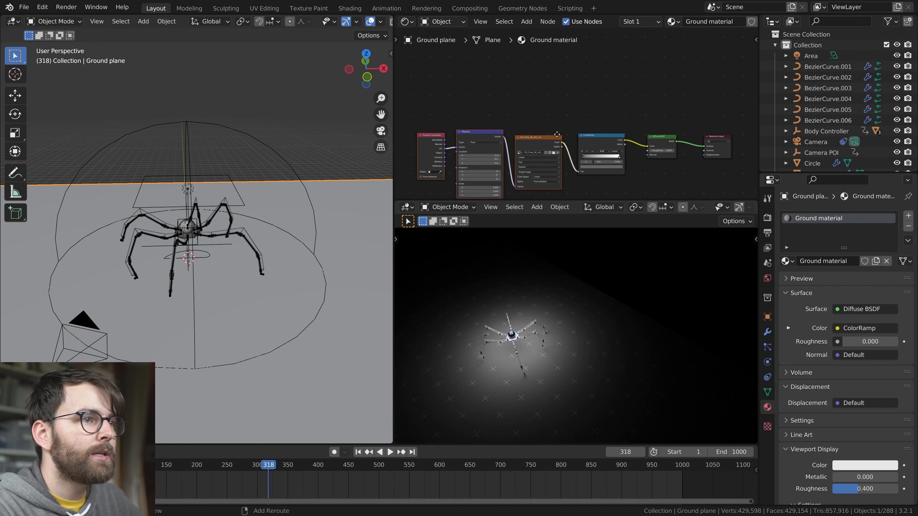
key("shift+d")
key("y")
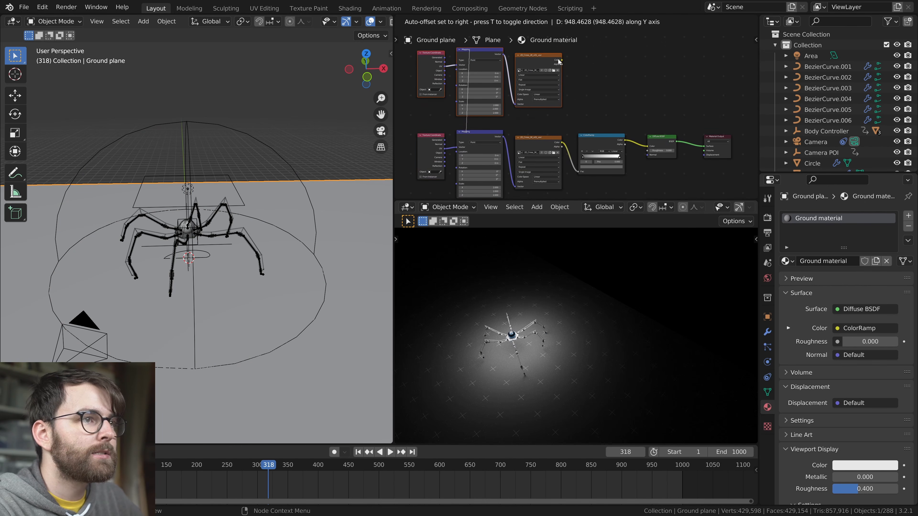
Switch the duplicated image texture node to a Gradient Texture of the Quadratic Sphere type
key("shift+s")
mouse_move(596, 190)
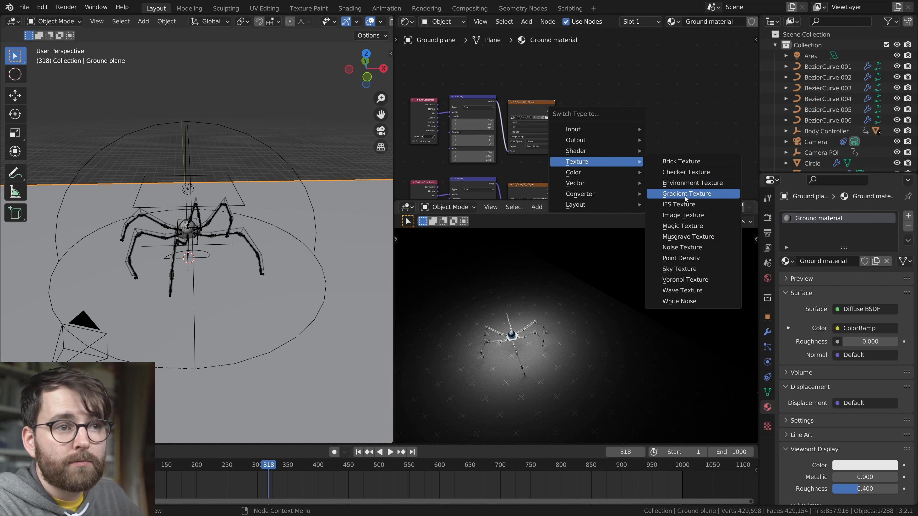
left_click(687, 195)
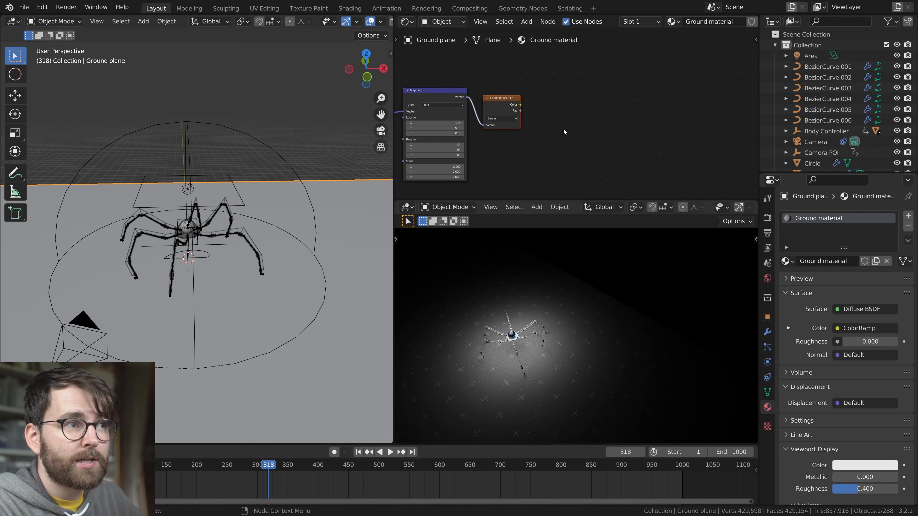
middle_click_drag(568, 131, 542, 116)
left_click(484, 105)
left_click(480, 140)
Add a MixRGB node set to Multiply between the ColorRamp and the Diffuse BSDF
scroll(586, 139, "down", 1)
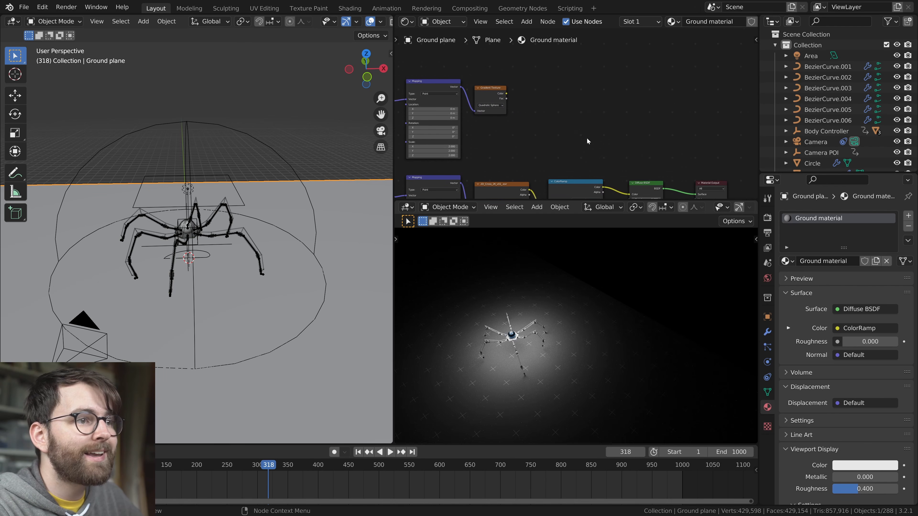
middle_click_drag(586, 138, 568, 99)
key("shift+a")
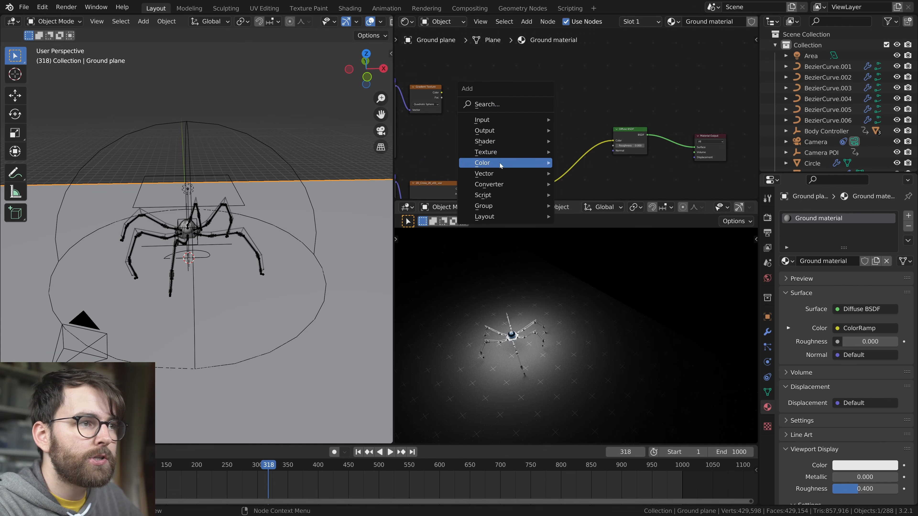
mouse_move(500, 164)
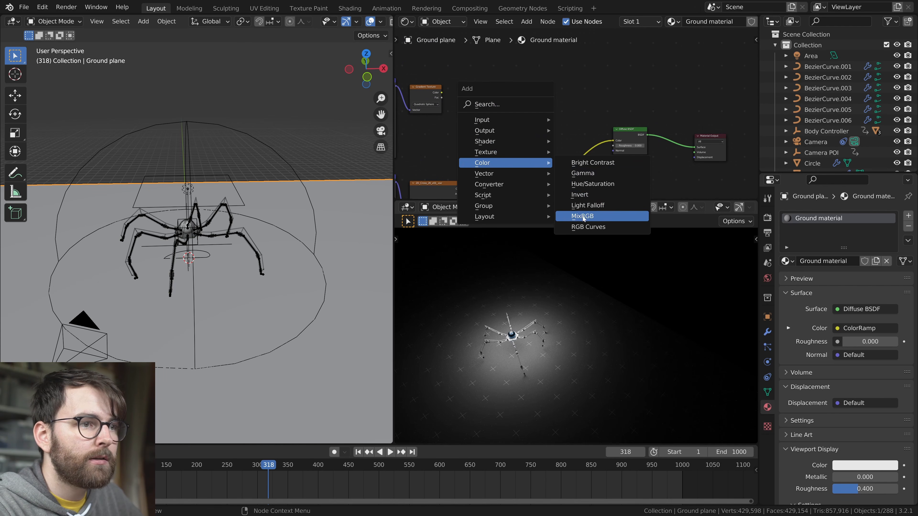
left_click(585, 213)
left_click(577, 152)
left_click(578, 156)
left_click(578, 173)
left_click_drag(576, 143, 578, 133)
Connect the Gradient Texture's Color output to the Multiply node's Color2 input
scroll(571, 112, "up", 2)
middle_click_drag(570, 111, 611, 107)
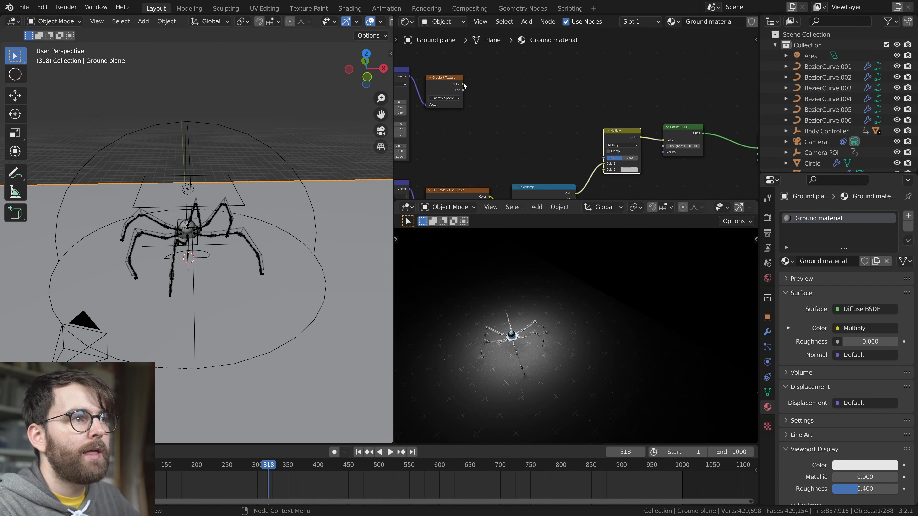
left_click_drag(610, 165, 611, 168)
Review the complete ground node tree and preview the Gradient Texture on its own in the rendered view
key("ctrl+space")
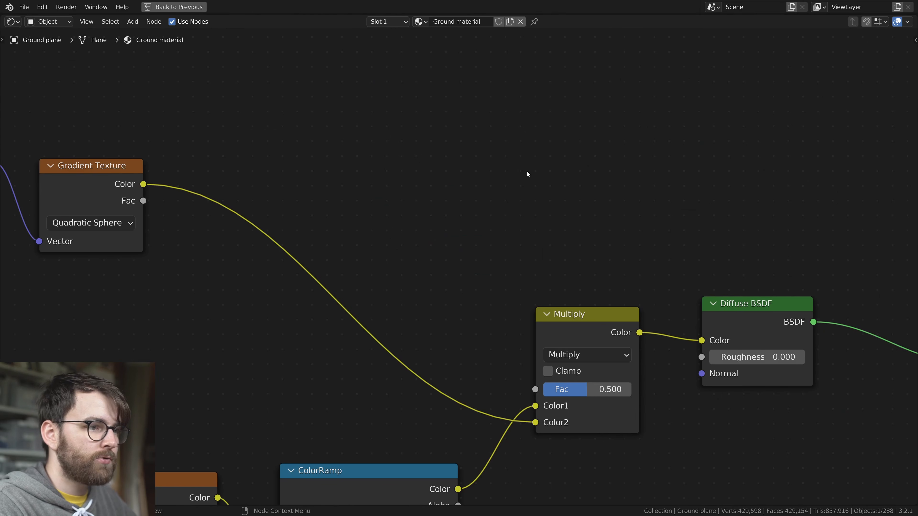
key("Home")
scroll(666, 167, "up", 1)
key("ctrl+space")
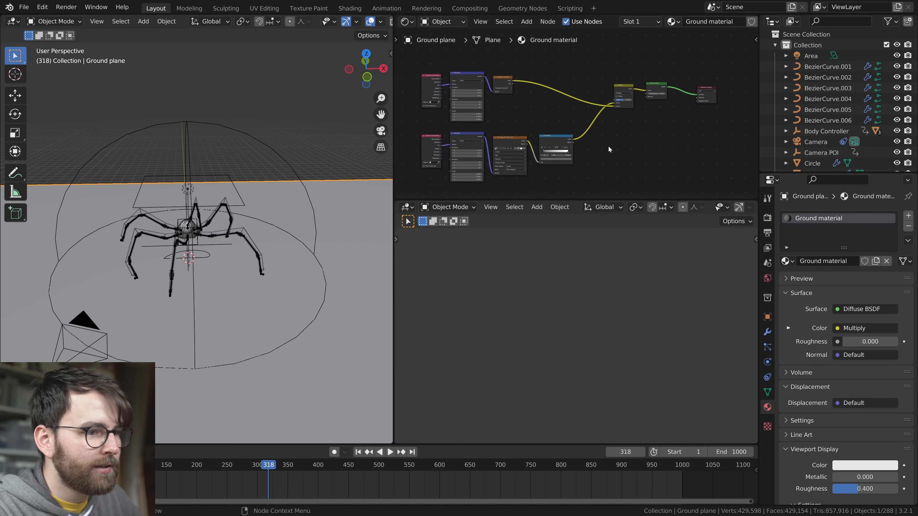
scroll(538, 123, "up", 1)
left_click(472, 99, "ctrl+shift")
middle_click_drag(506, 370, 656, 305, "shift")
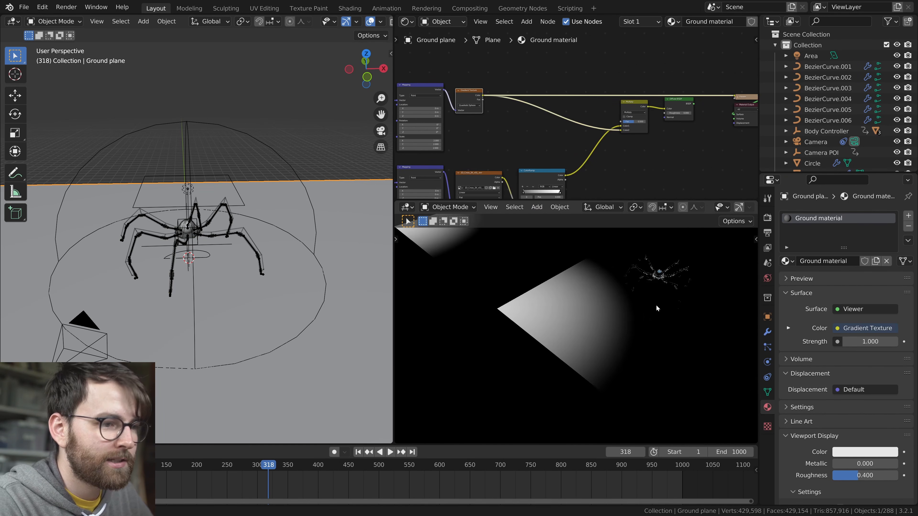
scroll(655, 303, "down", 2)
scroll(544, 168, "up", 3)
Base the gradient's texture coordinates on the Gradient Controller empty and save the file
middle_click_drag(545, 168, 646, 187)
left_click(430, 133)
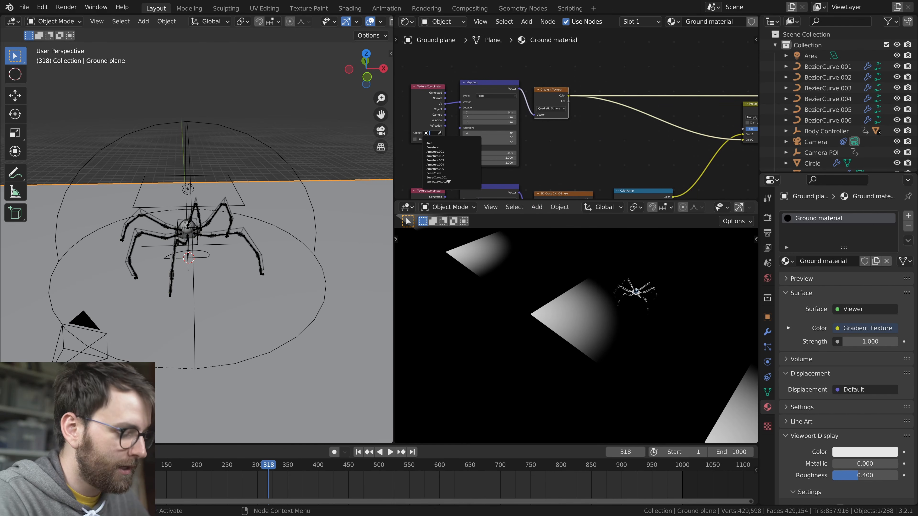
left_click(452, 147)
key("ctrl+s")
left_click(276, 155)
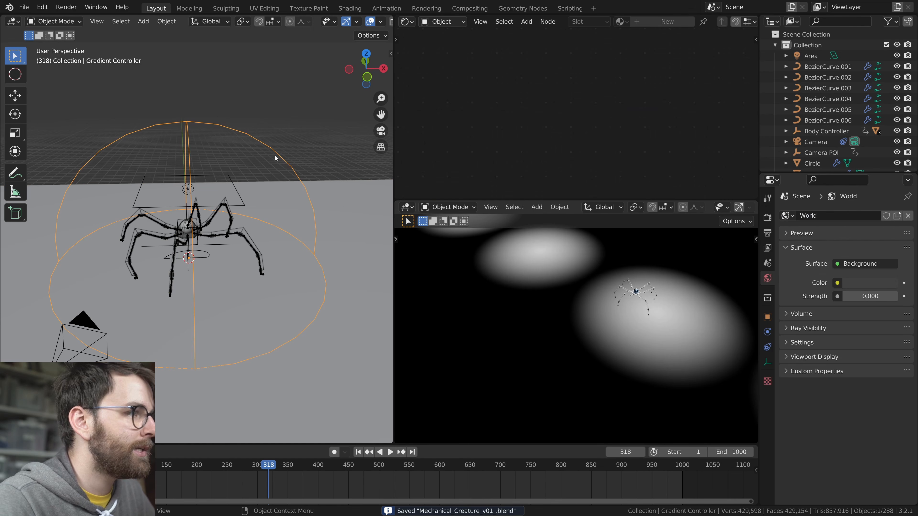
left_click(645, 307)
left_click_drag(455, 124, 521, 133)
key("Return")
key("ctrl+s")
Set the gradient's Mapping scale to 1, save the file, and show the Diffuse BSDF result in the rendered view
middle_click_drag(516, 171, 505, 178)
left_click_drag(506, 181, 506, 192)
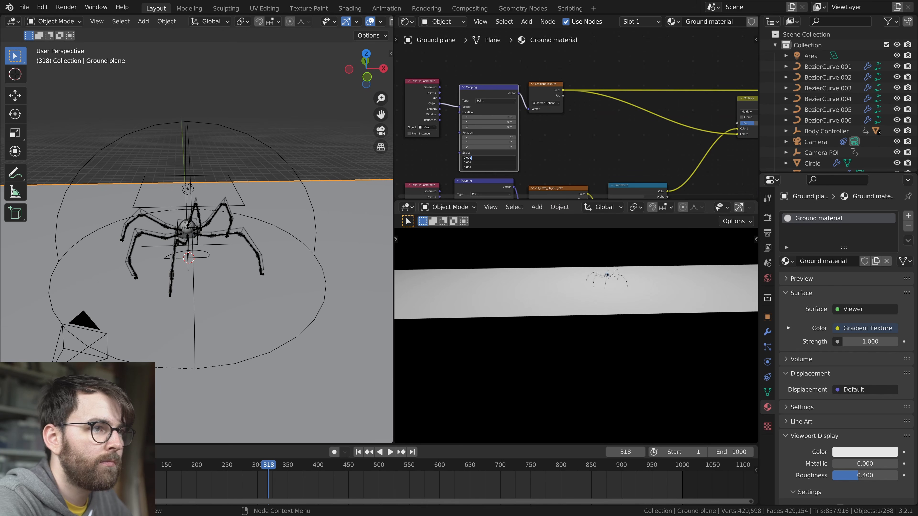
key("BackSpace")
key("BackSpace")
type("1")
key("Return")
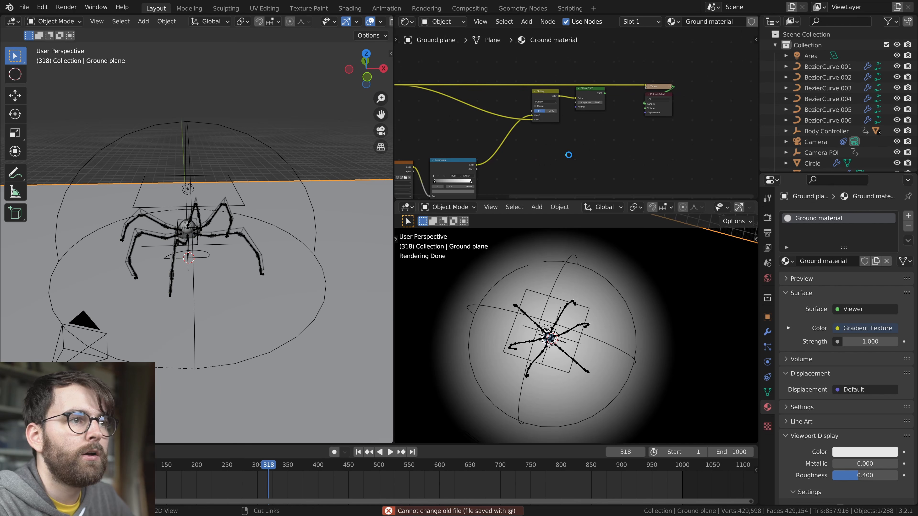
key("ctrl+s")
left_click(675, 81, "ctrl+shift")
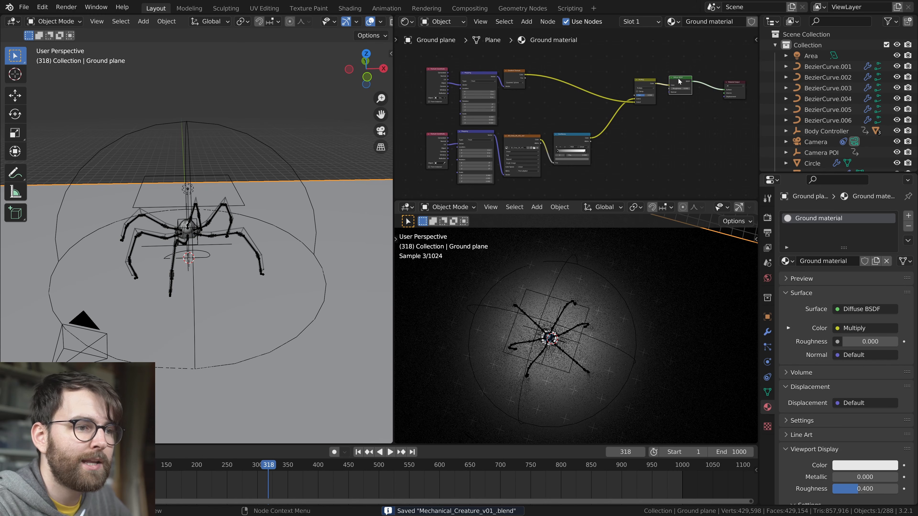
Test the gradient's edge with a constant ColorRamp while scaling the Gradient Controller, then cancel the scaling and remove the ColorRamp
scroll(594, 345, "down", 2)
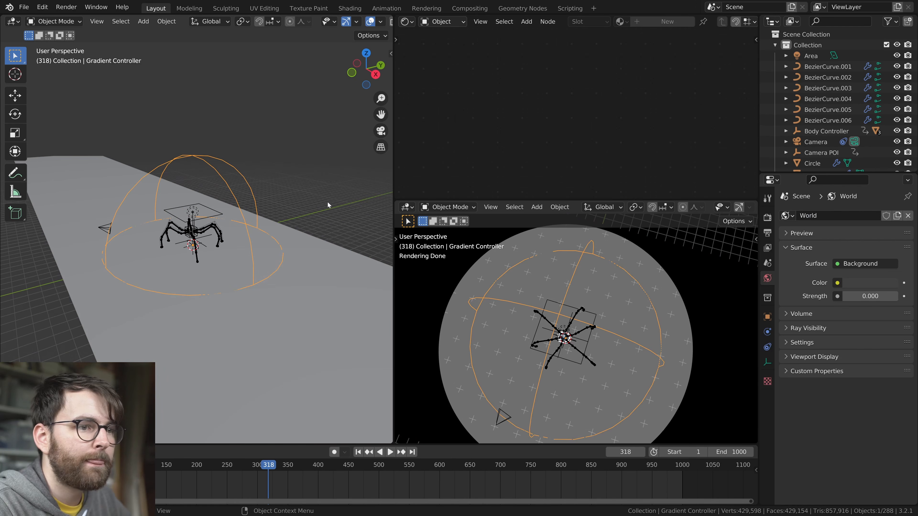
key("s")
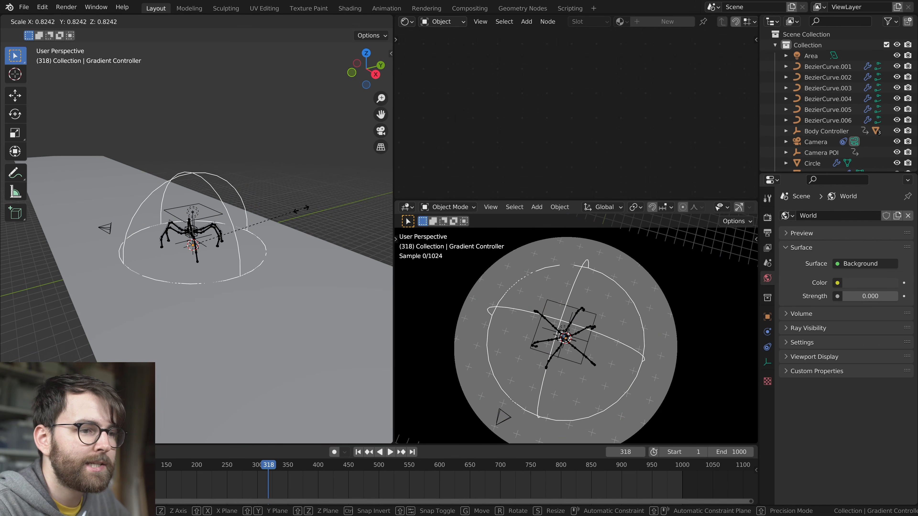
key("Escape")
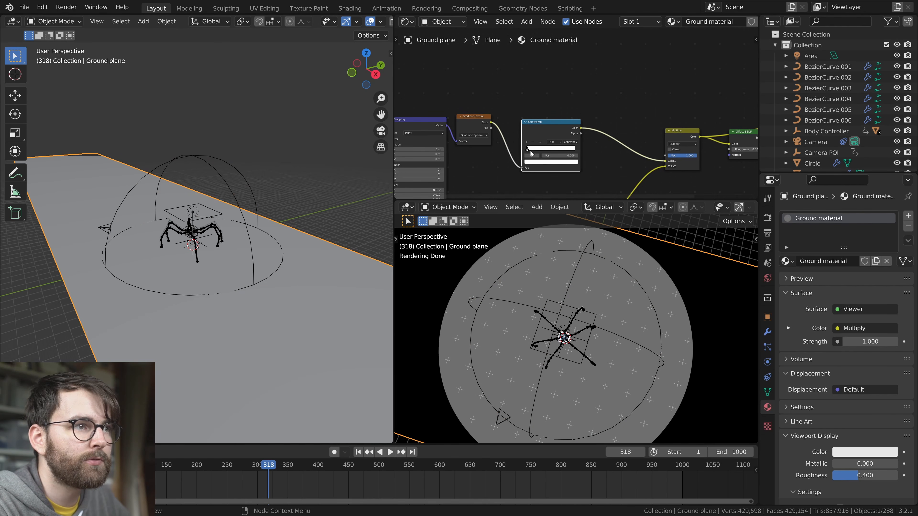
left_click_drag(530, 151, 589, 154)
key("ctrl+x")
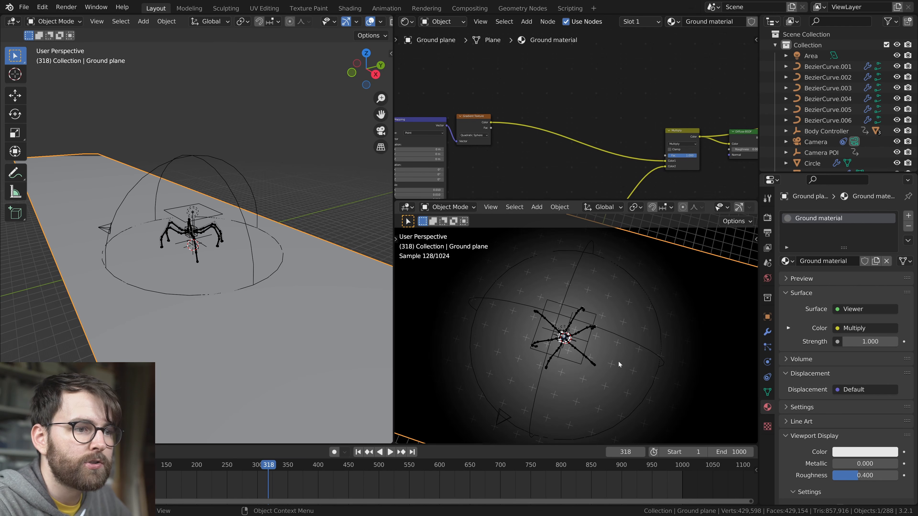
Inspect the faded ground around the creature in the rendered view, deselect everything, and save the file
middle_click_drag(618, 367, 559, 317)
key("alt+a")
key("ctrl+s")
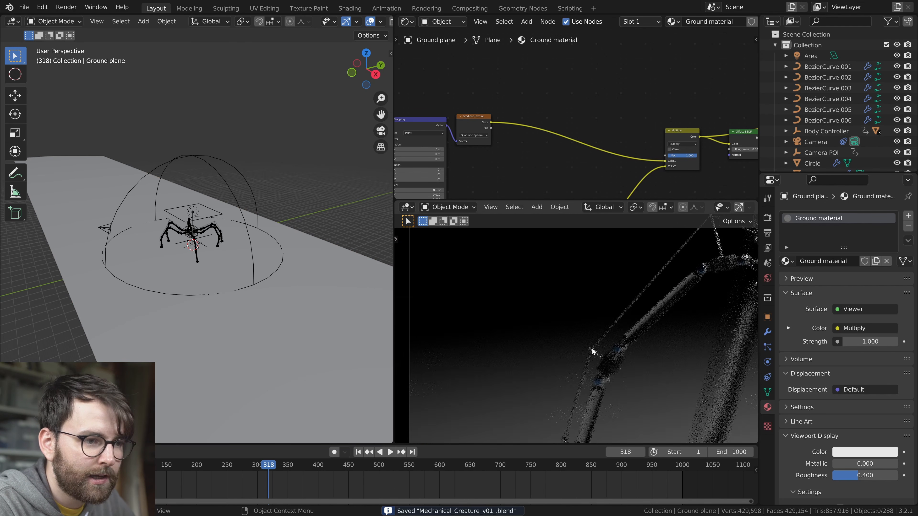
scroll(592, 351, "up", 5)
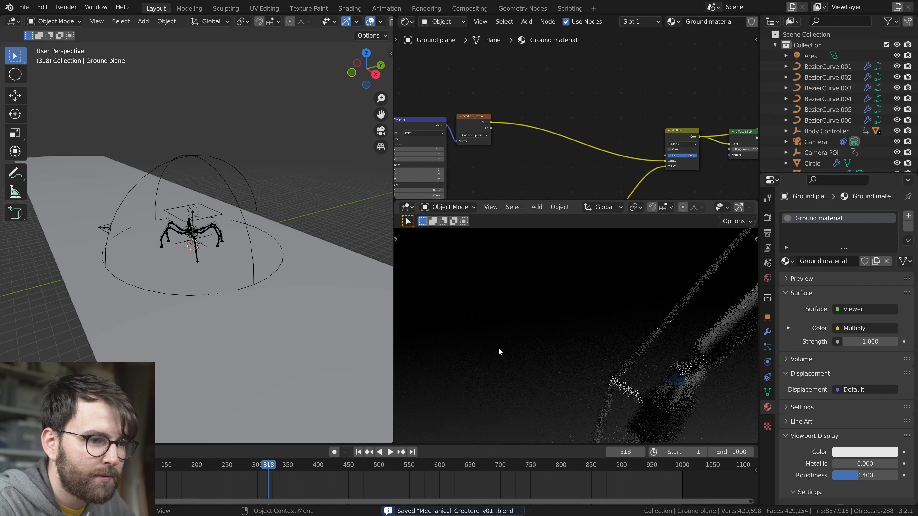
scroll(527, 365, "down", 9)
middle_click_drag(651, 367, 573, 336, "shift")
scroll(573, 336, "down", 2)
key("Home")
key("ctrl+s")
middle_click_drag(643, 86, 468, 45)
scroll(610, 159, "down", 1)
left_click(568, 106, "ctrl+shift")
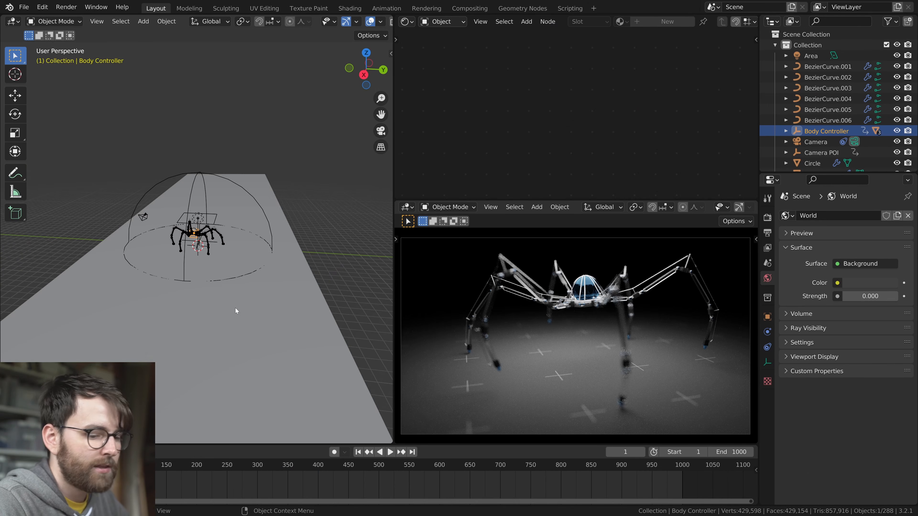
Add a sphere empty in side view and position it at the edge of the creature's central ball
key("ctrl+KP_1")
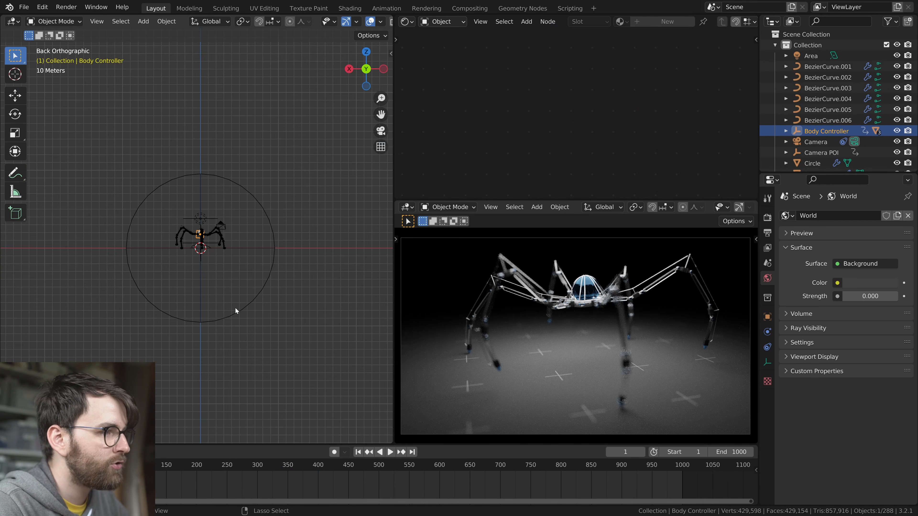
key("ctrl+KP_3")
key("ctrl+KP_1")
middle_click_drag(235, 307, 236, 346)
scroll(232, 340, "up", 2)
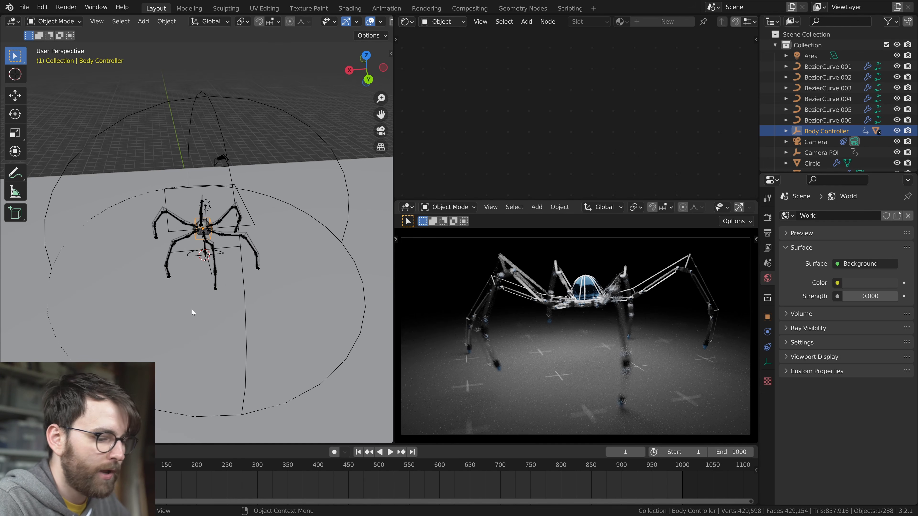
key("KP_1")
key("KP_3")
scroll(254, 291, "up", 3)
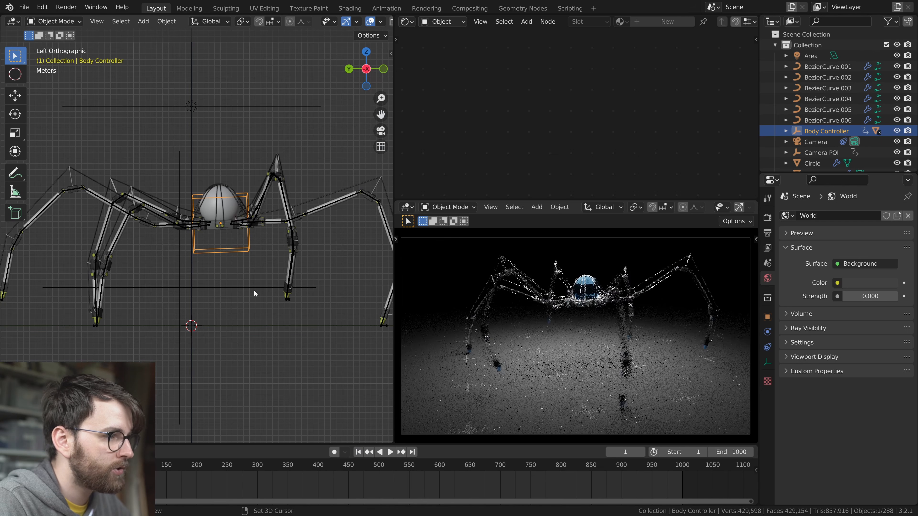
key("shift+a")
mouse_move(224, 397)
left_click(303, 456)
key("g")
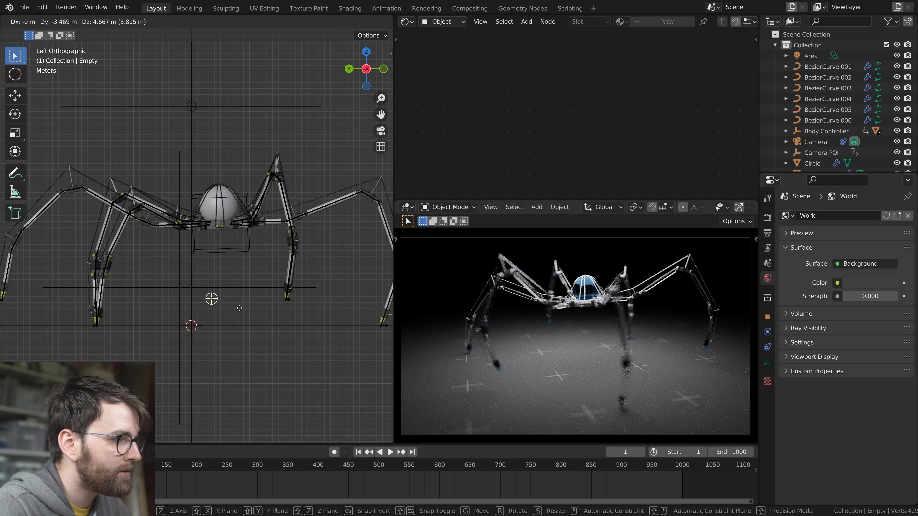
left_click(247, 222)
Rename the new empty beside the ball as Focus
key("F2")
type("Focus")
key("Return")
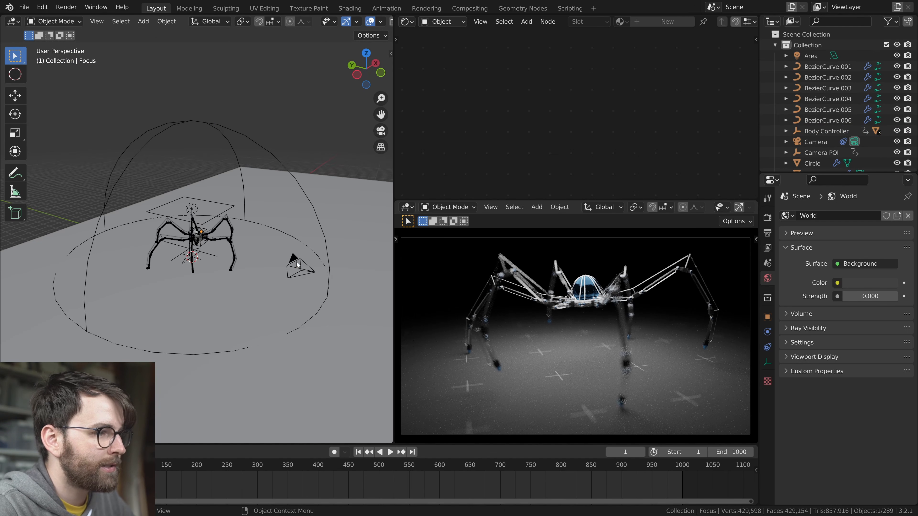
Select the camera and make the Focus empty its depth of field focus object
left_click(296, 262)
left_click(864, 400)
type("f")
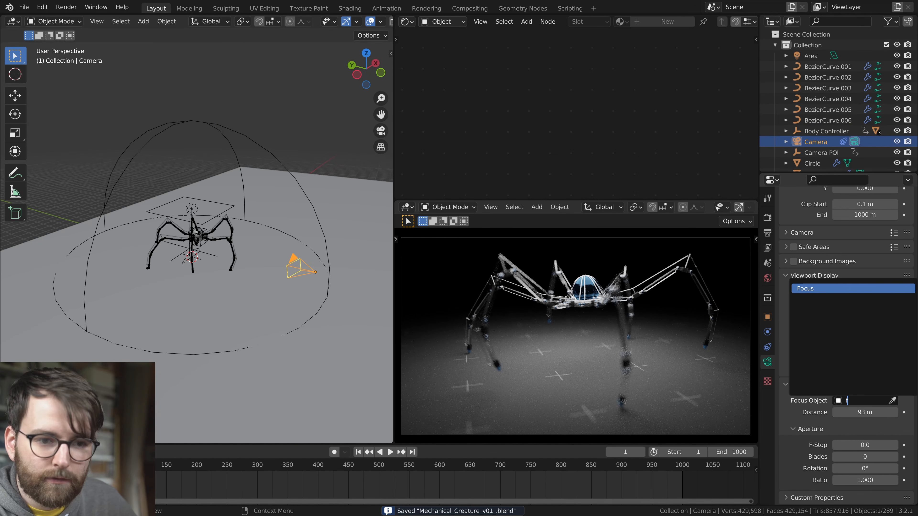
key("Return")
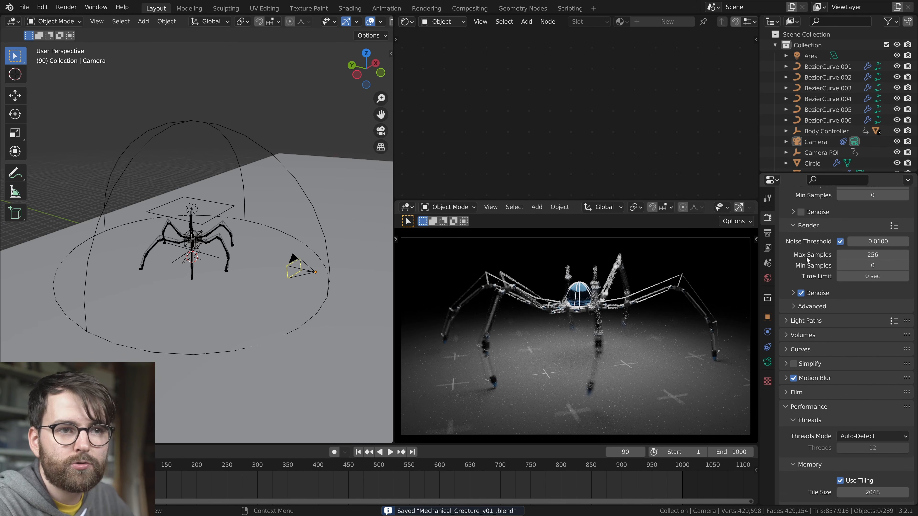
Set the render's maximum samples to 128 and save the file
scroll(831, 361, "down", 7)
left_click(813, 301)
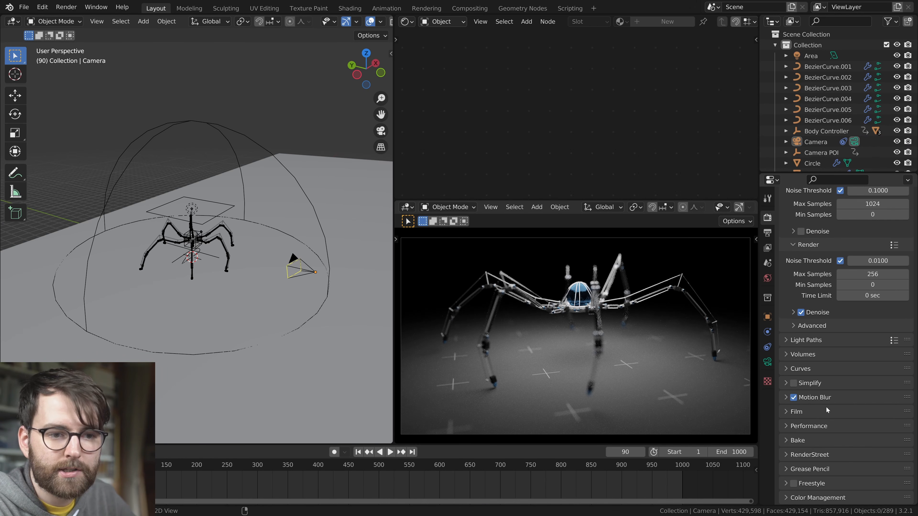
key("ctrl+s")
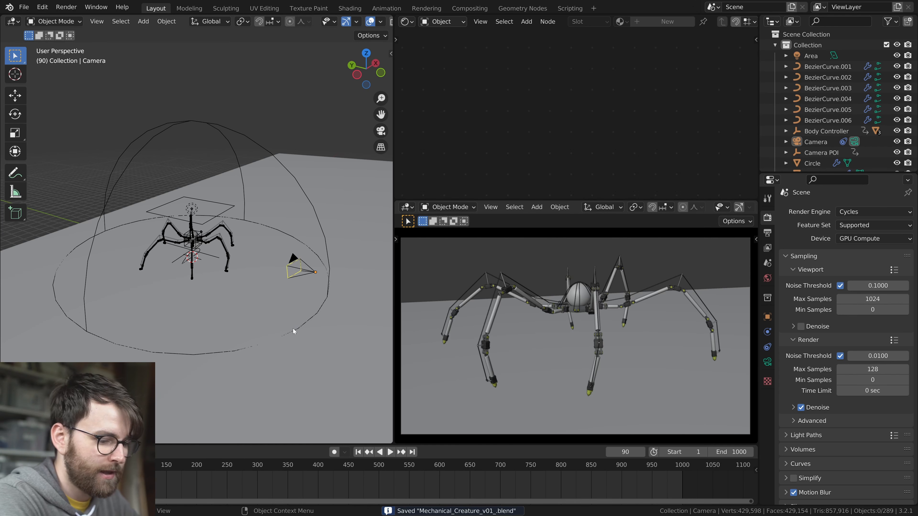
Render the current frame and close the result after checking it
key("F12")
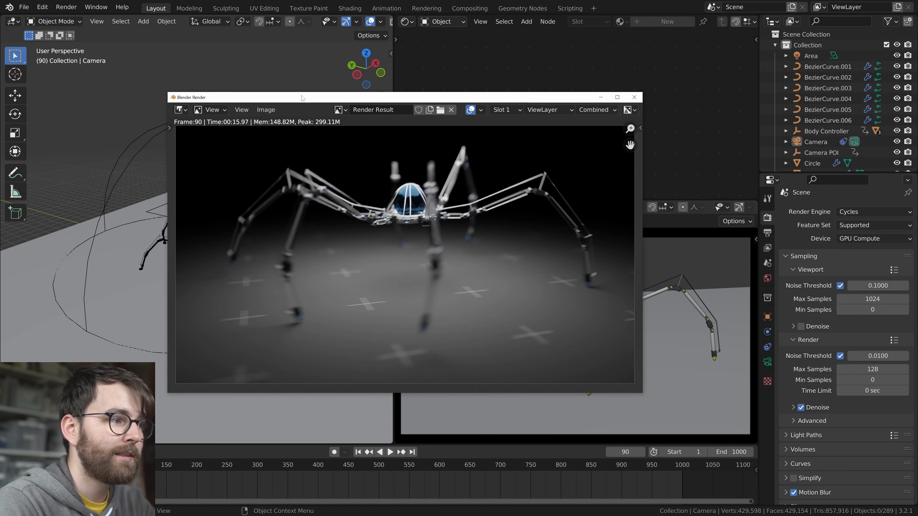
left_click(634, 97)
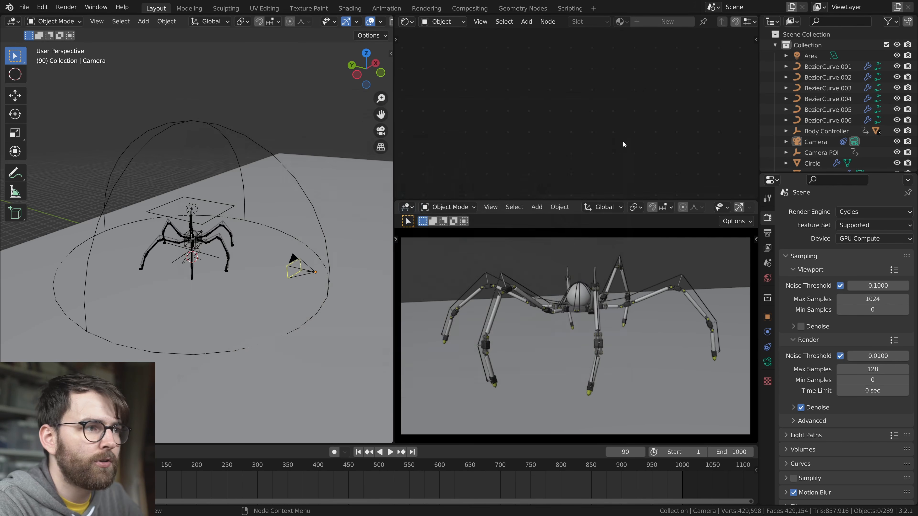
Set the Area light's power to 30000 W, save the file and start a test render
left_click(811, 55)
left_click(767, 362)
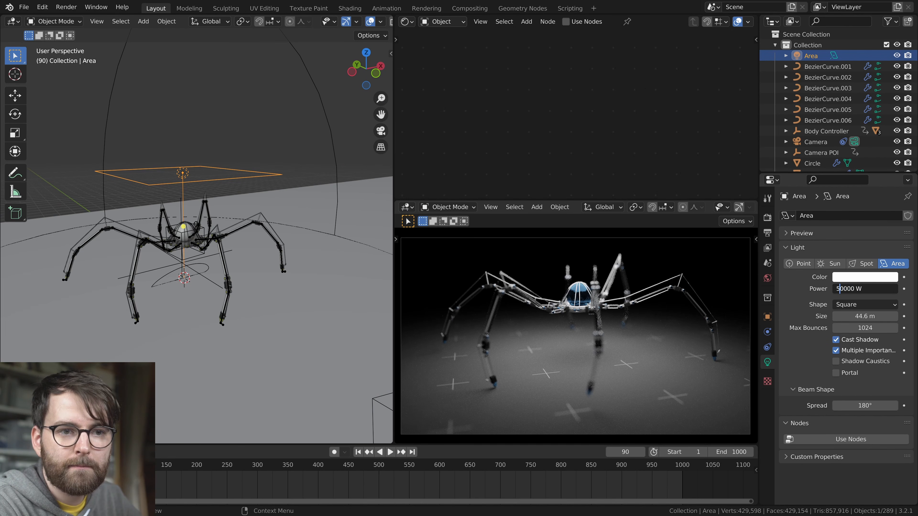
key("Return")
key("alt+a")
key("ctrl+s")
key("F12")
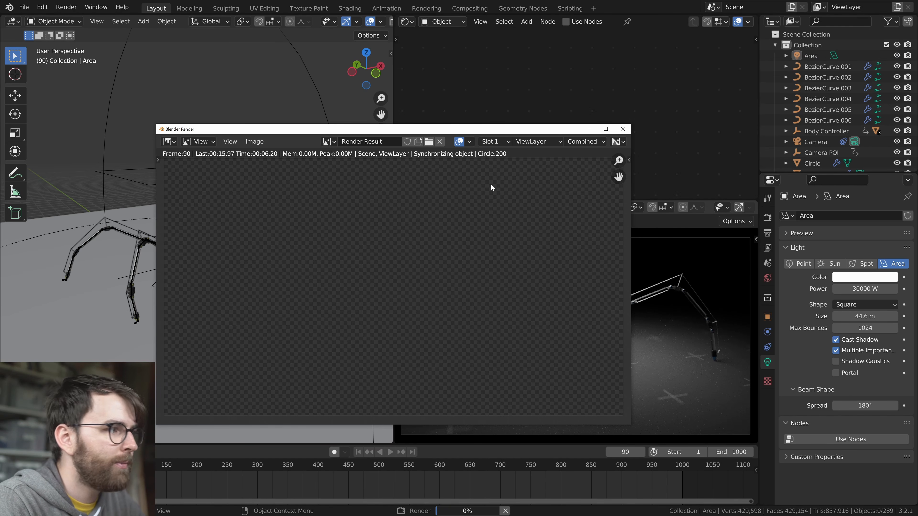
key("Escape")
Inspect the modifiers of the small rod at a leg joint and the dark rubber block near the creature's body
scroll(239, 288, "up", 6)
left_click(233, 286)
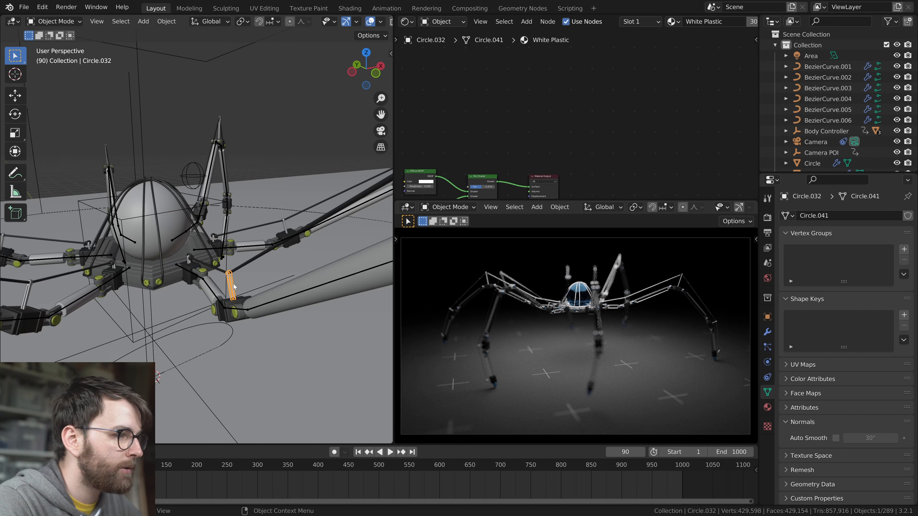
left_click(767, 332)
key("F2")
key("Escape")
middle_click_drag(232, 332, 256, 328)
left_click(255, 297)
key("F2")
key("Escape")
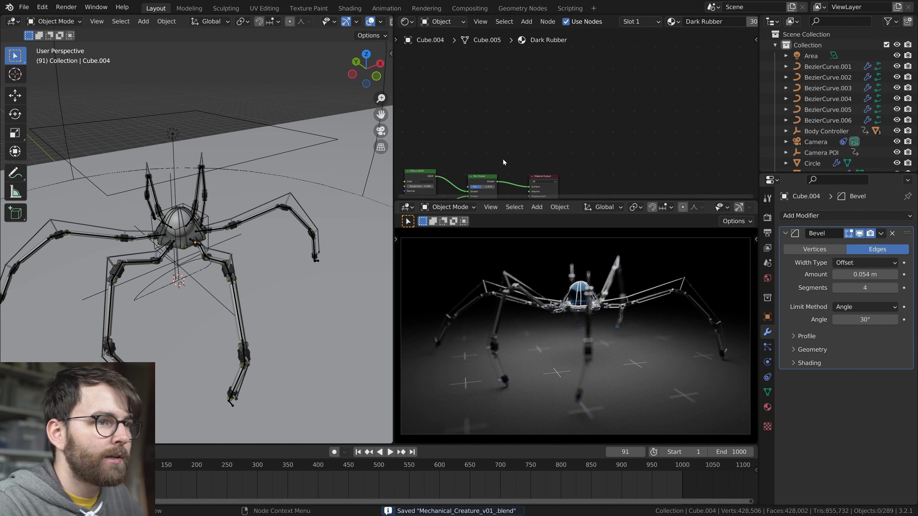
Go to frame 104, save the file and render that frame
key("Home")
middle_click_drag(136, 238, 269, 271)
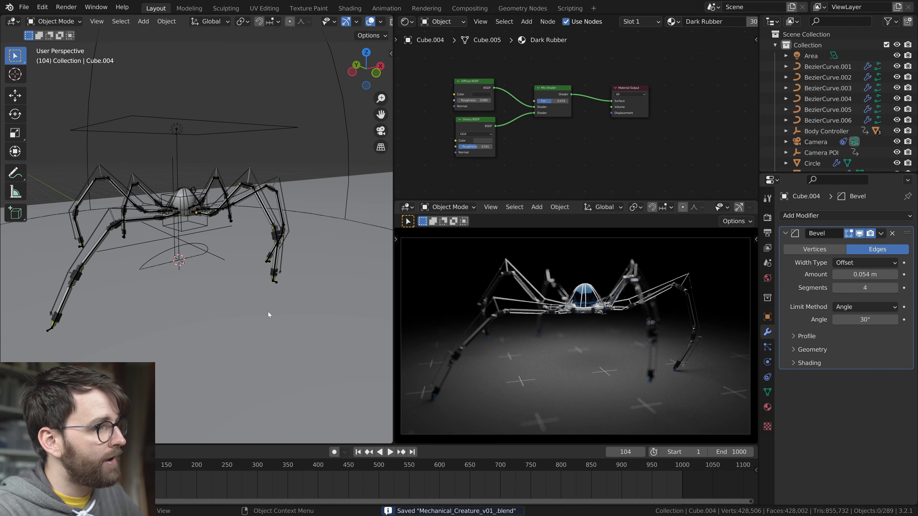
mouse_move(286, 297)
middle_mouse_down()
mouse_move(270, 319)
mouse_move(276, 288)
middle_mouse_up()
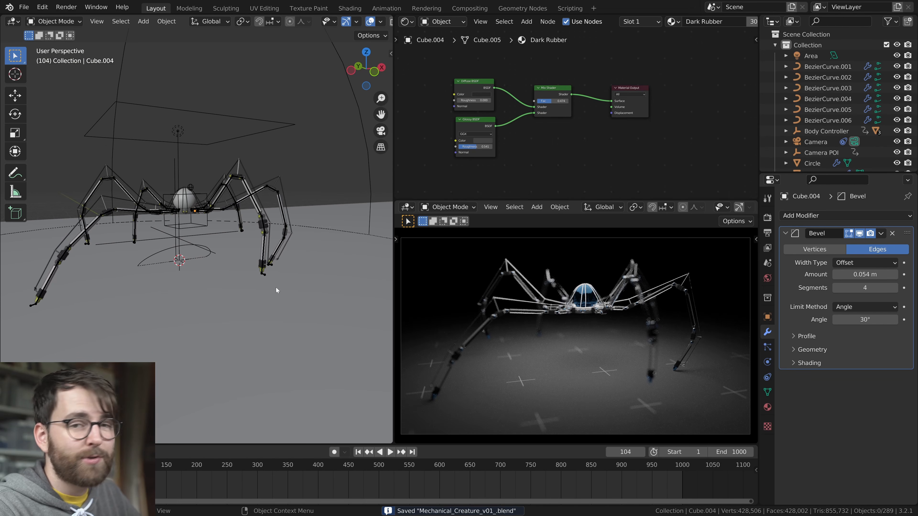
key("ctrl+s")
key("F12")
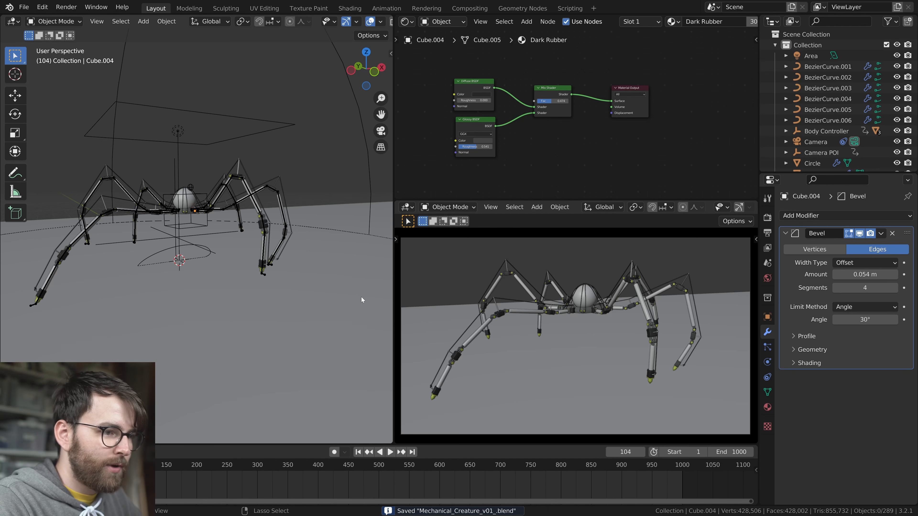
left_click_drag(268, 143, 281, 104)
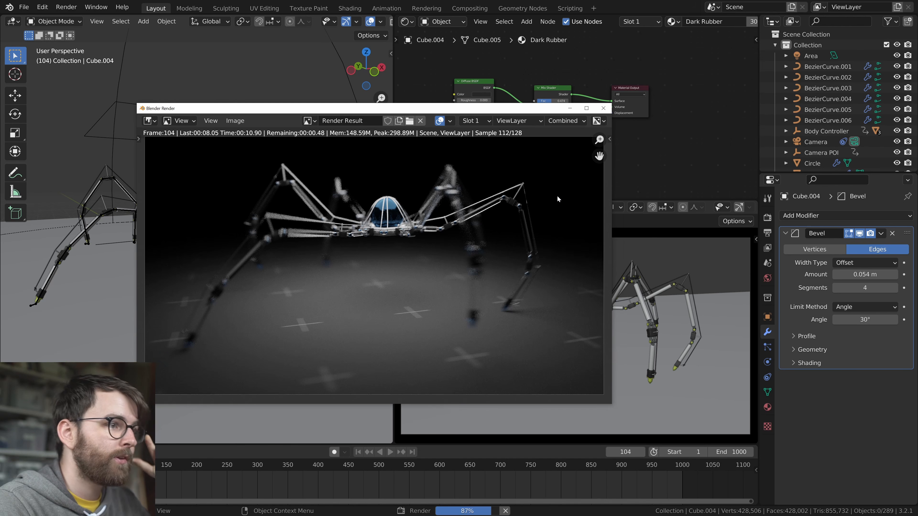
left_click(603, 108)
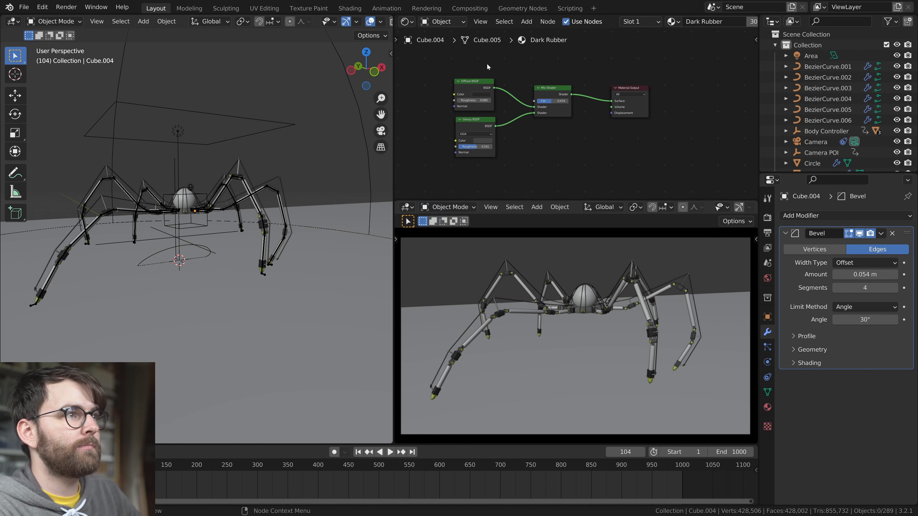
Turn the node area into a maximized Compositor with nodes enabled, and spread the Render Layers and Composite nodes apart
left_click(407, 21)
left_click(463, 89)
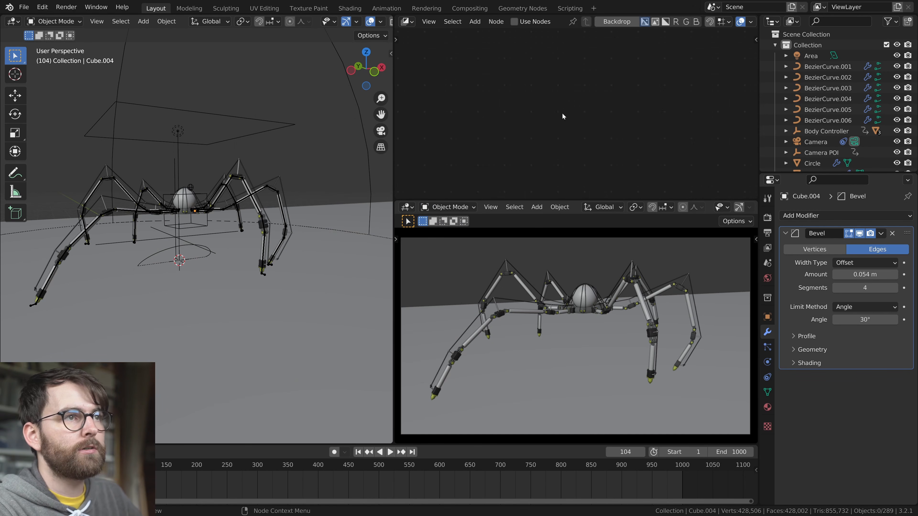
left_click(514, 22)
key("ctrl+space")
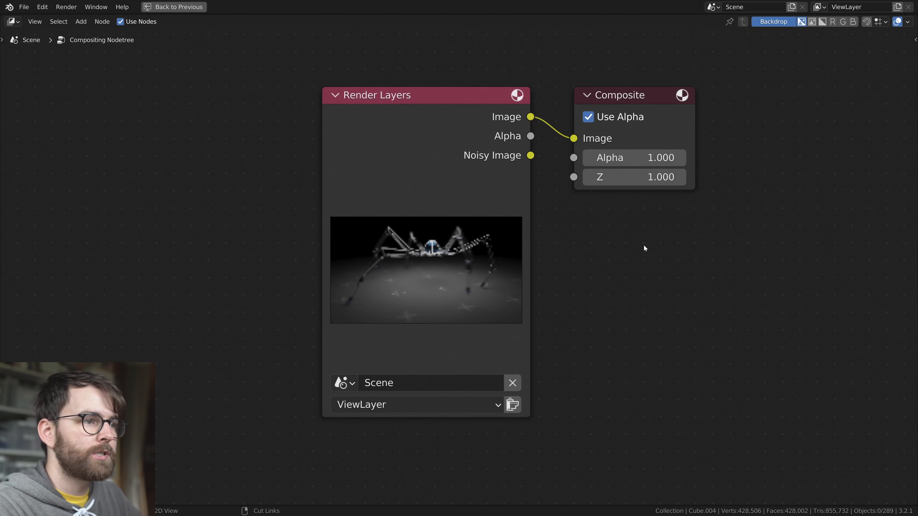
left_click_drag(551, 187, 704, 177)
left_click_drag(252, 203, 209, 218)
left_click(464, 283)
key("ctrl+s")
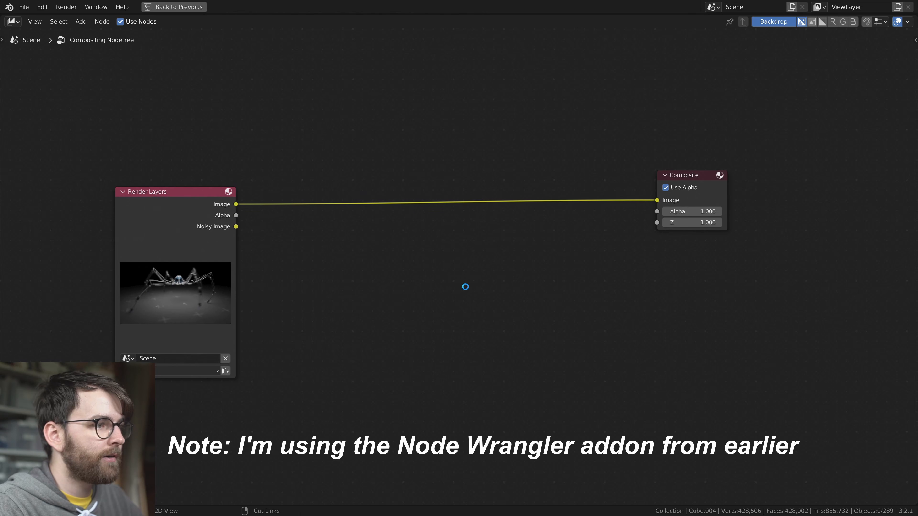
Preview the Render Layers image through a Viewer node and enlarge the backdrop to a zoom of 1.70
left_click(216, 196, "ctrl+shift")
key("g")
left_click(904, 249)
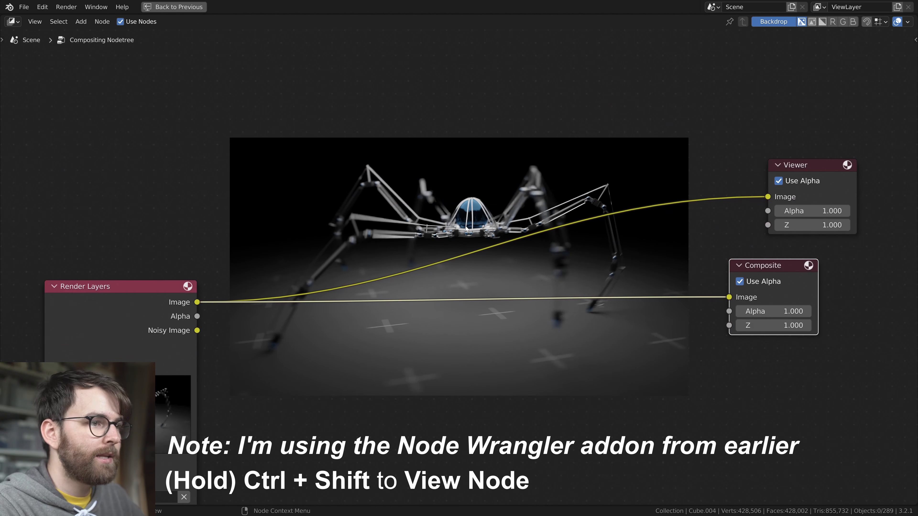
key("alt+v")
key("alt+v")
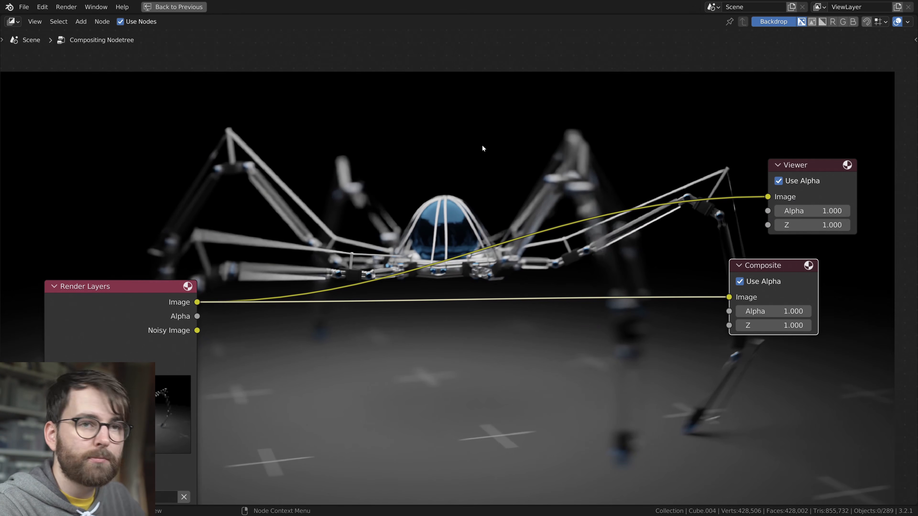
key("n")
Insert a Lens Distortion node after Render Layers with a dispersion of 0.01 and preview it in the Viewer
key("shift+a")
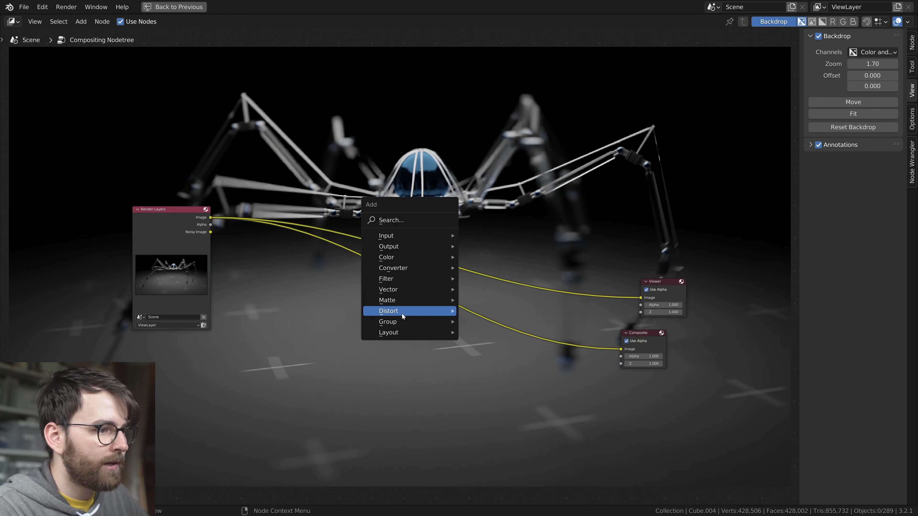
mouse_move(403, 313)
left_click(469, 355)
left_click(289, 253)
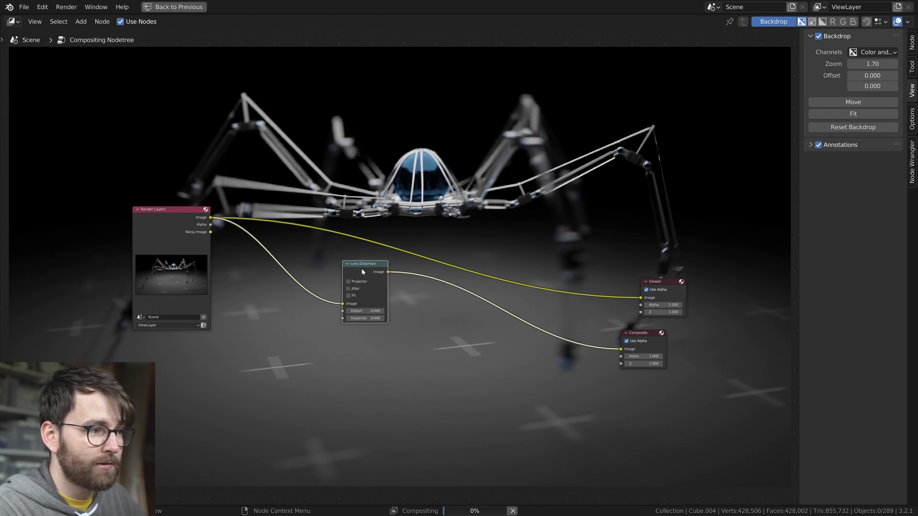
left_click(365, 318)
type("0.01")
key("Return")
middle_click_drag(529, 218, 480, 236)
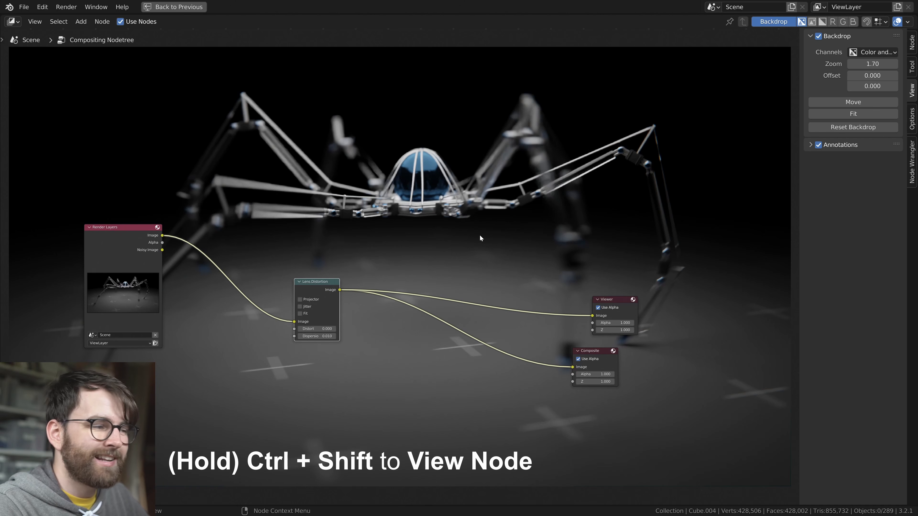
Insert a Glare node between Lens Distortion and the Viewer and Composite outputs
key("shift+a")
mouse_move(443, 202)
left_click(553, 315)
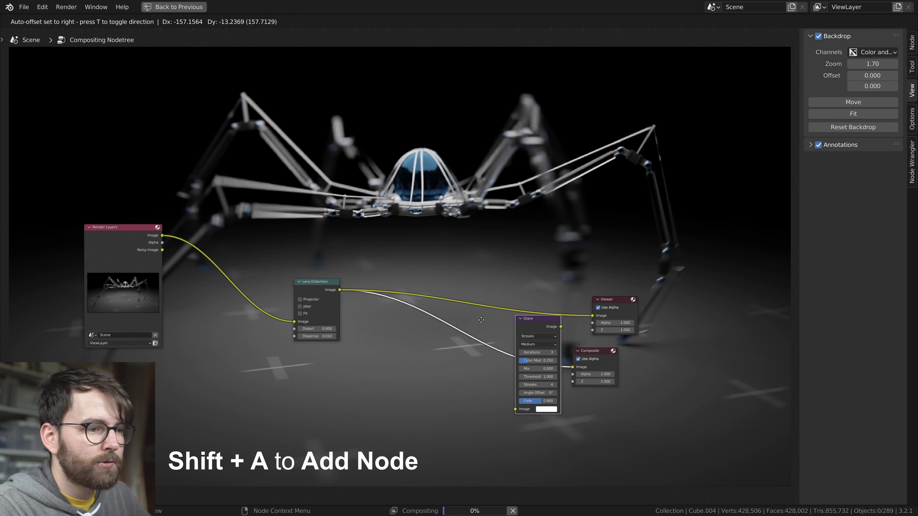
left_click(469, 330)
left_click(469, 331, "ctrl+shift")
Set the Glare node to Fog Glow at High quality, with mix -0.95, threshold 0 and size 9
left_click(444, 302)
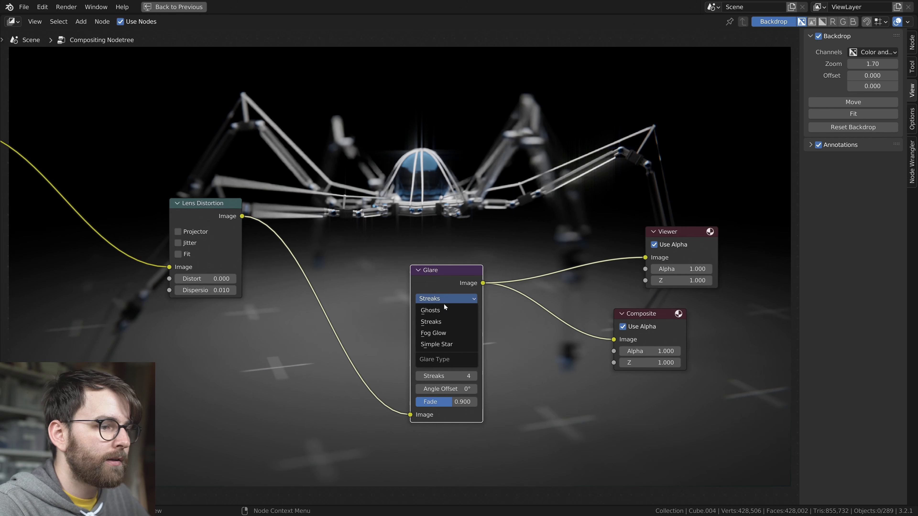
left_click(433, 333)
left_click(444, 311)
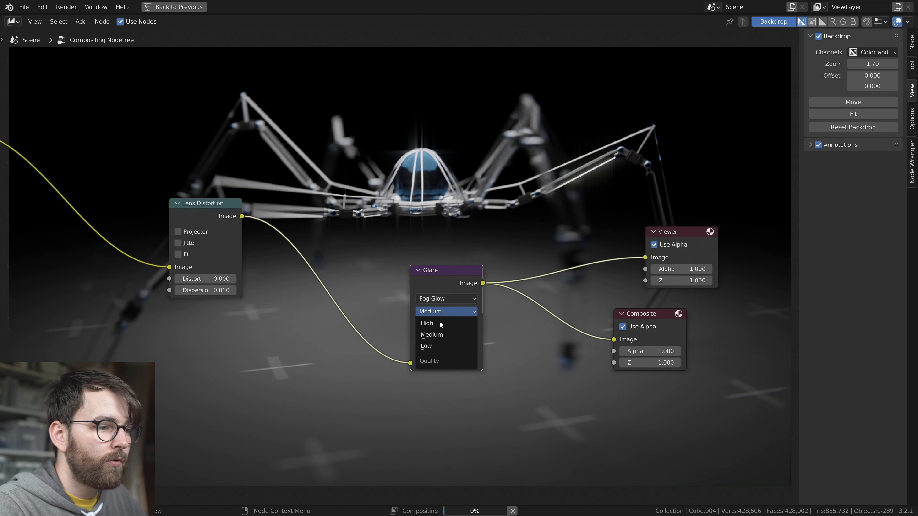
left_click(432, 324)
double_click(473, 325)
type("-.95")
key("Return")
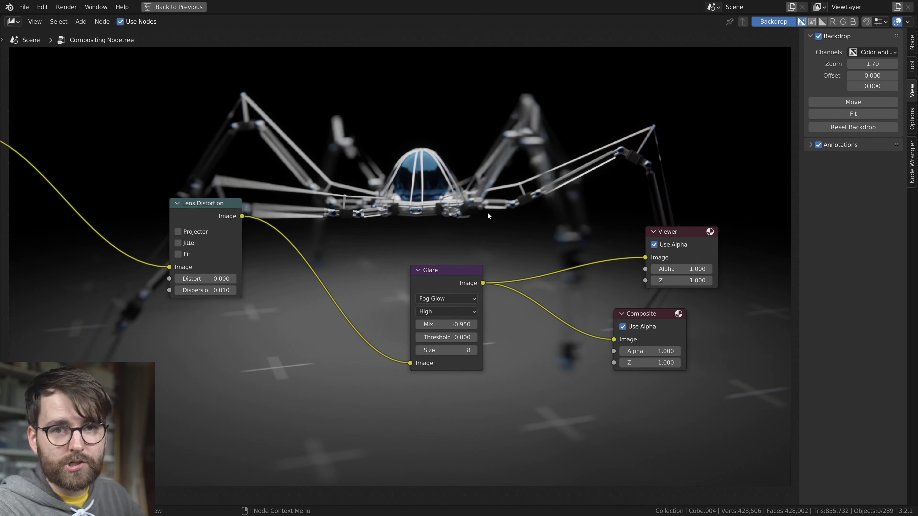
left_click(476, 351)
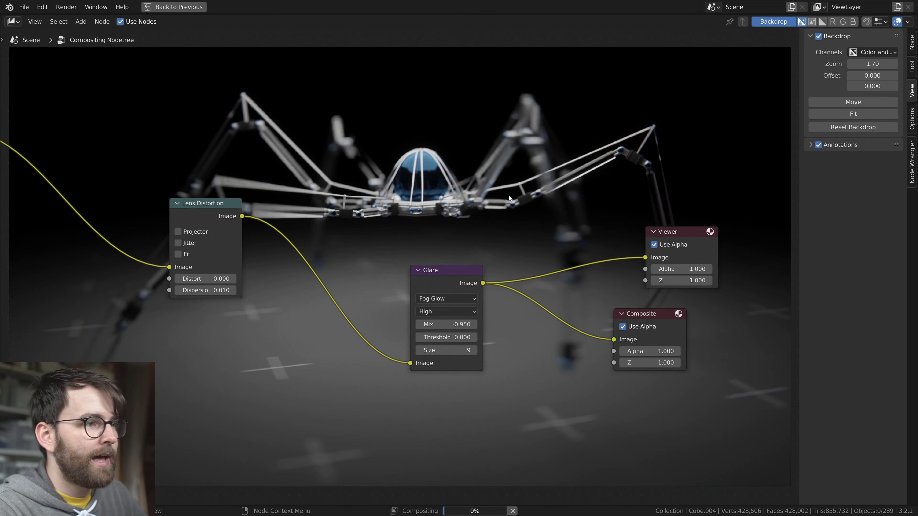
Move Render Layers and Lens Distortion closer to Glare, and shift Viewer and Composite away to leave room for another node
scroll(517, 216, "down", 6)
middle_click_drag(479, 211, 570, 252)
left_click_drag(127, 162, 403, 289)
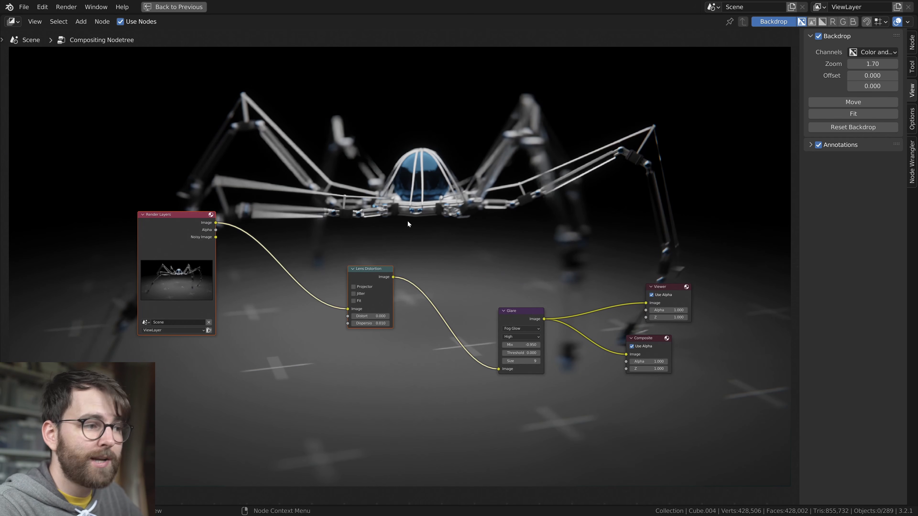
key("g")
left_click(500, 254)
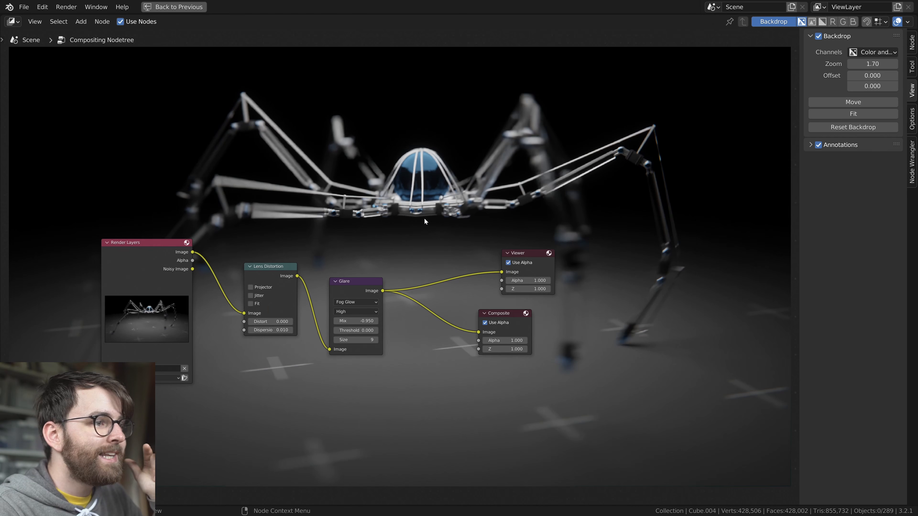
key("g")
left_click(599, 359)
Insert a Filter node after Glare, set to Diamond Sharpen with a factor of 0.3
key("shift+a")
mouse_move(462, 325)
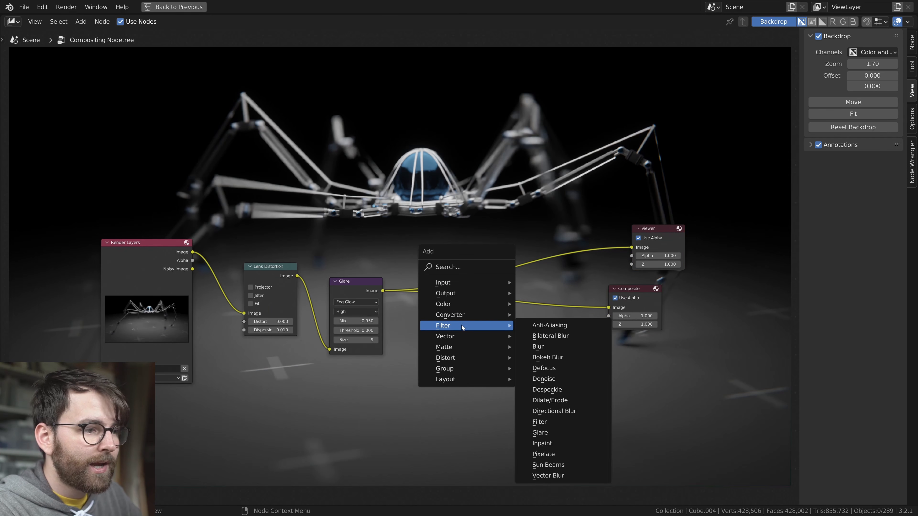
left_click(539, 422)
left_click(530, 298)
left_click(527, 316)
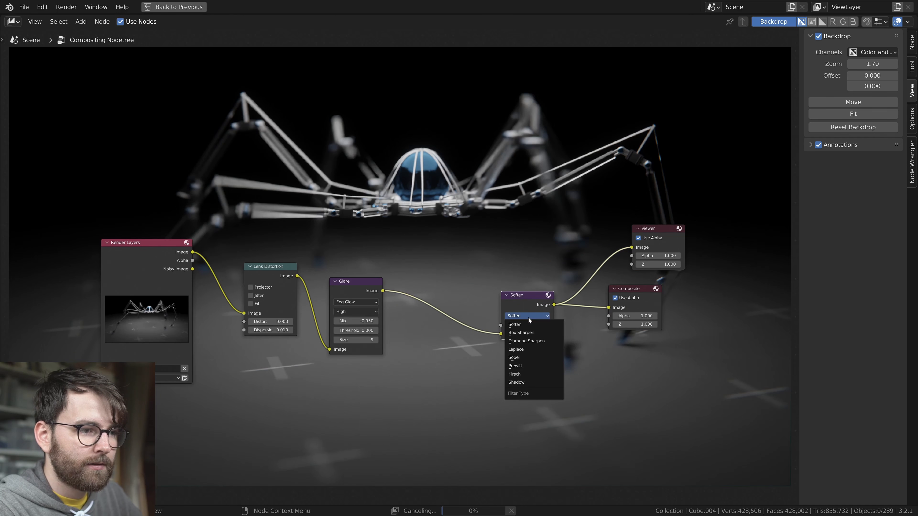
left_click(529, 341)
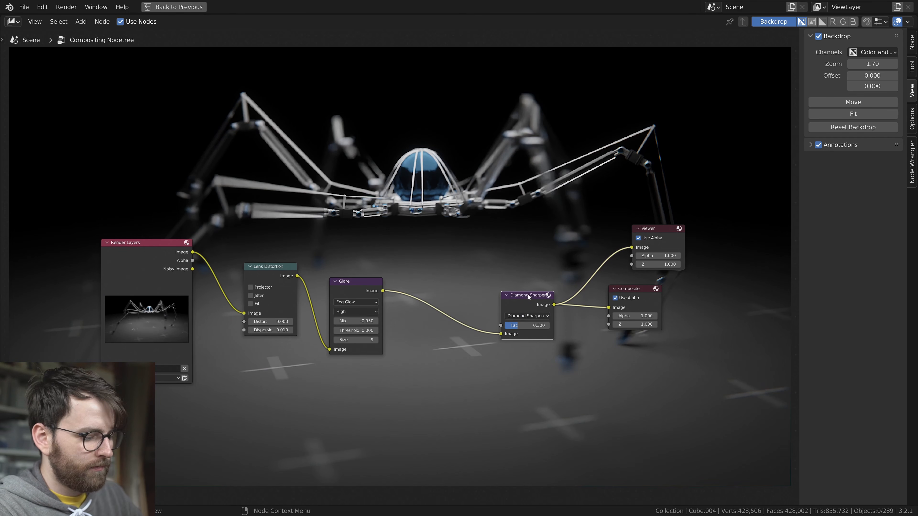
Mute the Diamond Sharpen node, save the file and restore the full window layout
key("m")
key("ctrl+s")
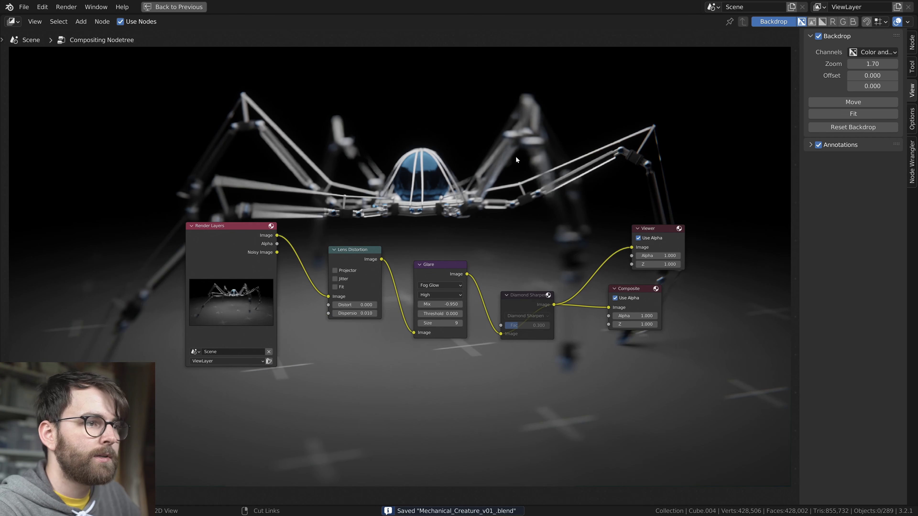
key("ctrl+space")
Display the timeline in seconds and end the animation at frame 240
key("space")
key("space")
left_click_drag(274, 467, 220, 465)
key("ctrl+t")
key("ctrl+End")
key("ctrl+End")
key("Home")
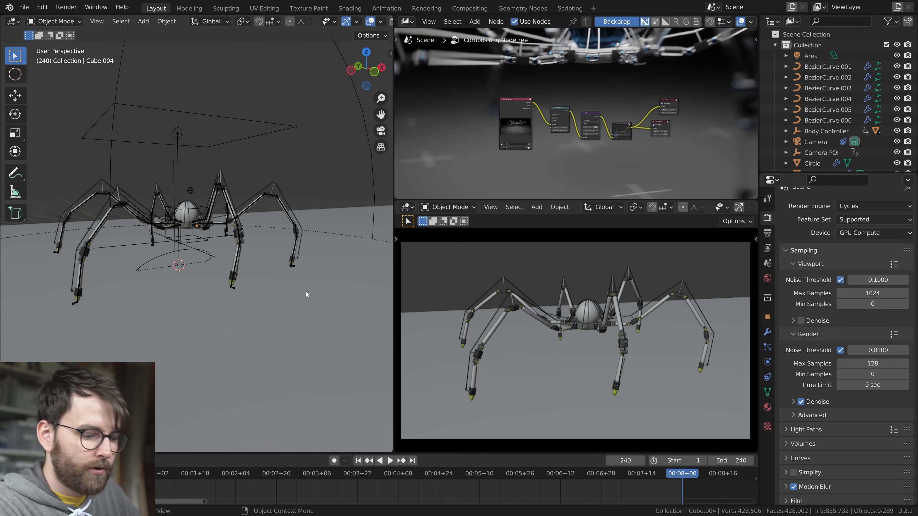
Set the render's maximum samples to 64 and test-render frame 240 in Slot 2
key("F11")
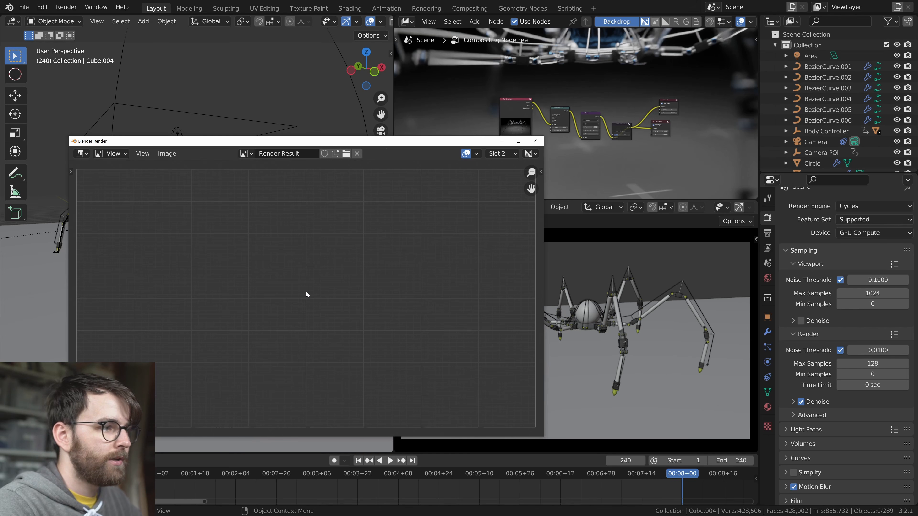
left_click(872, 364)
type("64")
key("Return")
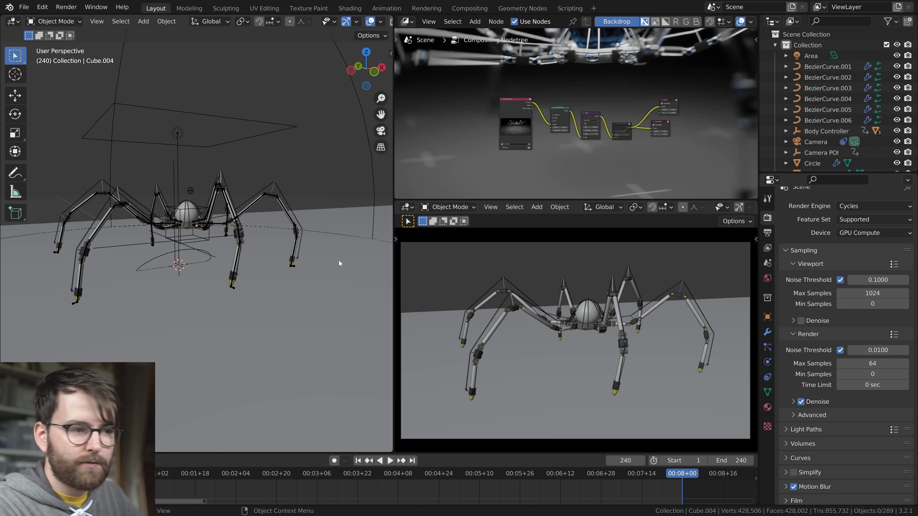
key("F12")
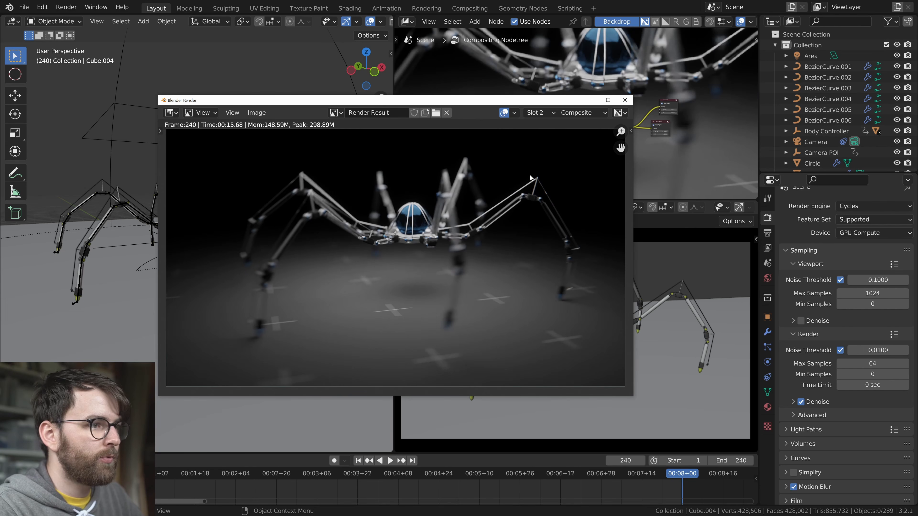
key("Escape")
Set the render's maximum samples to 128 and view the frame 240 render result enlarged
double_click(872, 363)
type("12")
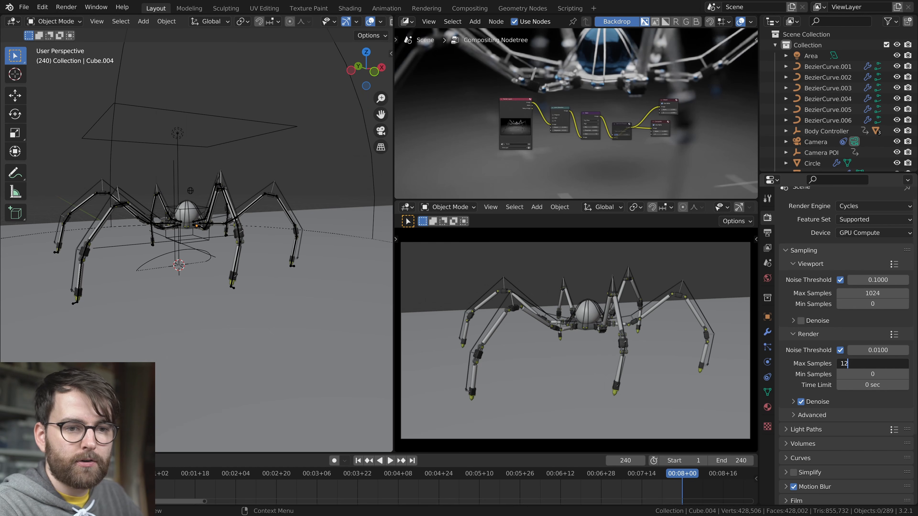
type("8")
key("Return")
key("F12")
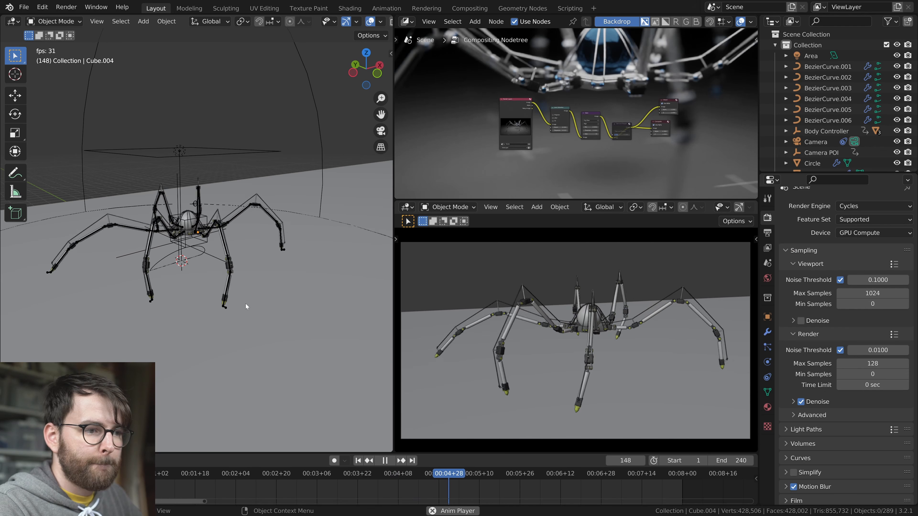
Save the file and return the animation to frame 1
key("space")
key("ctrl+s")
left_click(361, 463)
key("space")
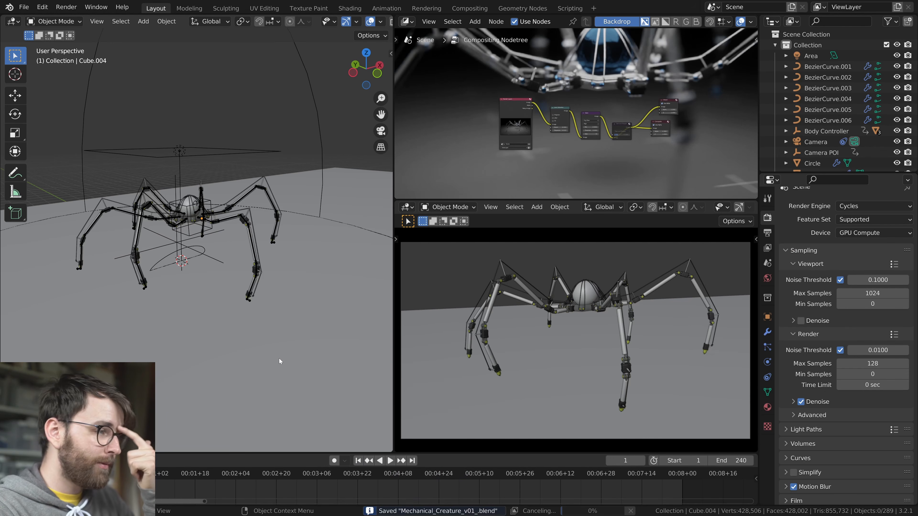
Check the leg poses around frame 16, and scale and move the Walk Path curve's points along the X axis
key("space")
left_click_drag(126, 474, 111, 474)
scroll(91, 304, "up", 3)
middle_click_drag(91, 304, 167, 289, "shift")
key("Right")
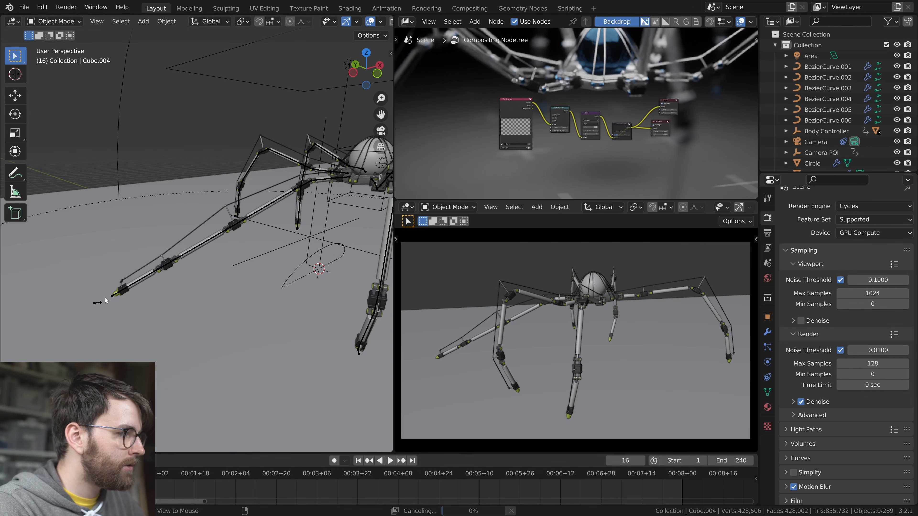
key("Right")
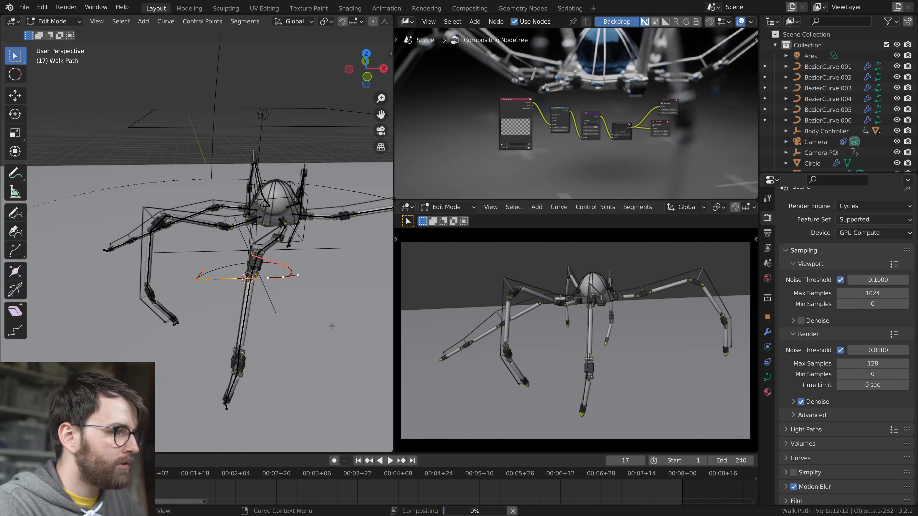
key("s")
key("x")
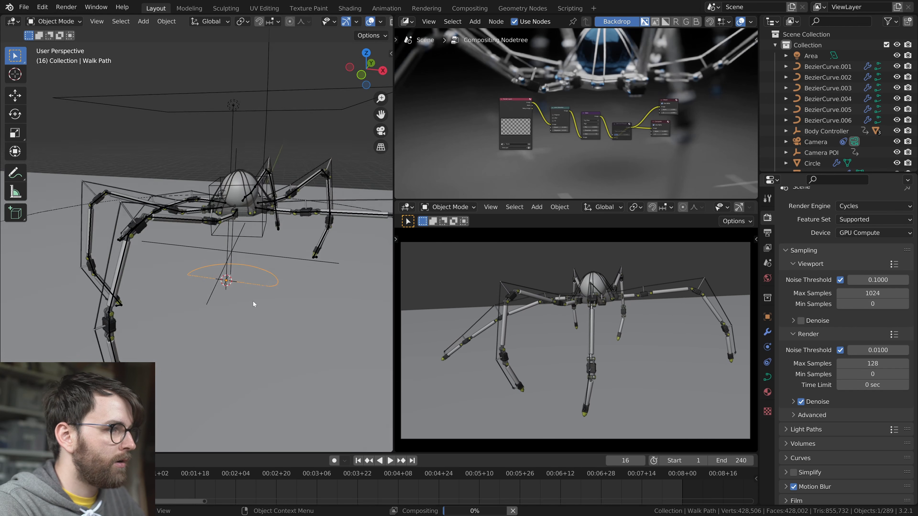
Test-render frame 192 in Slot 3, and edit the camera's depth-of-field F-Stop
key("F12")
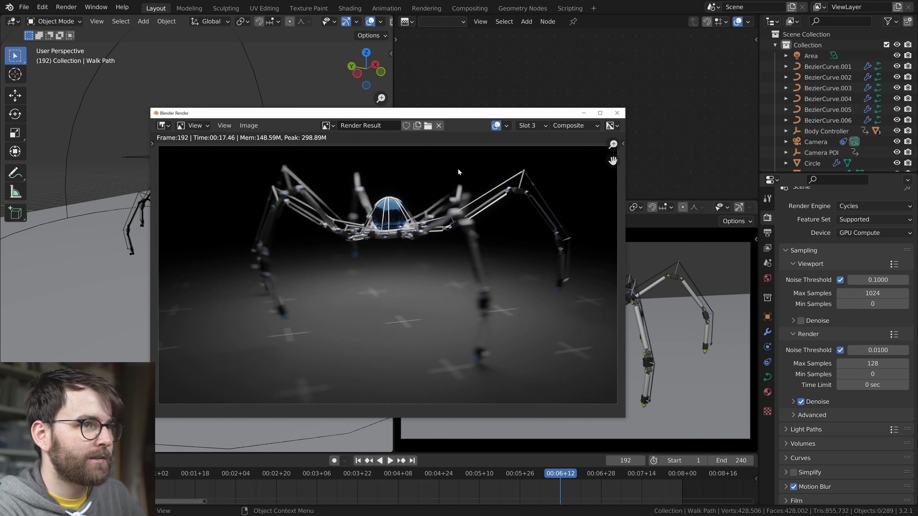
key("Escape")
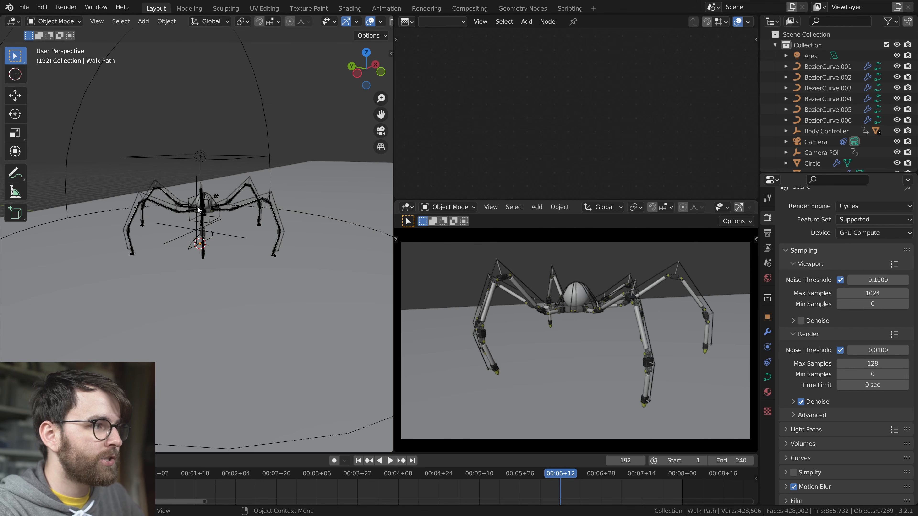
scroll(322, 226, "down", 3)
left_click(313, 225)
left_click(767, 361)
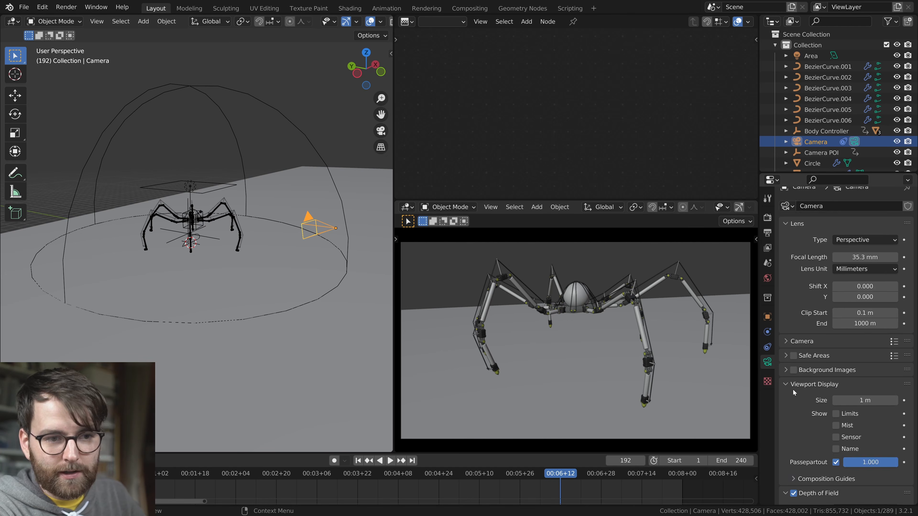
scroll(789, 388, "down", 6)
double_click(865, 445)
key("Return")
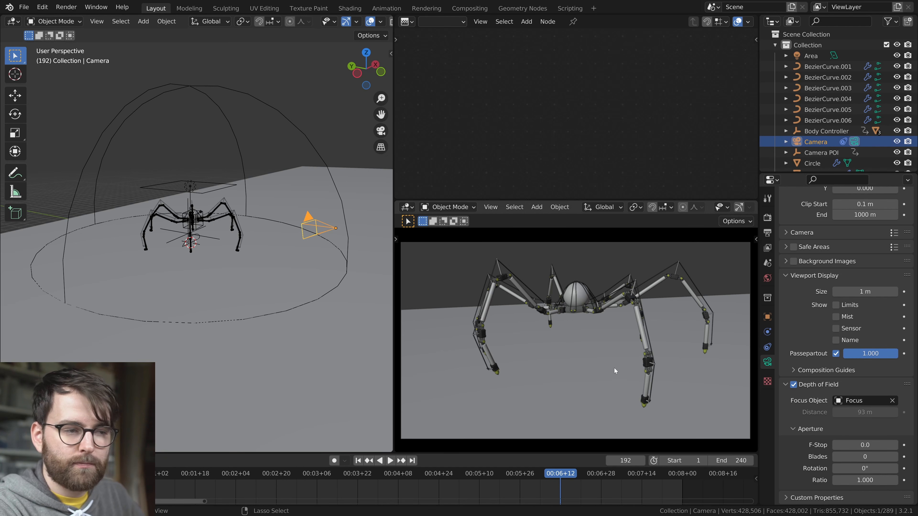
Add an RGB node to the body wires' Wire material and connect it to the Glossy BSDF's colour
left_click(227, 202)
scroll(575, 111, "up", 1)
middle_click_drag(575, 111, 617, 128)
key("shift+a")
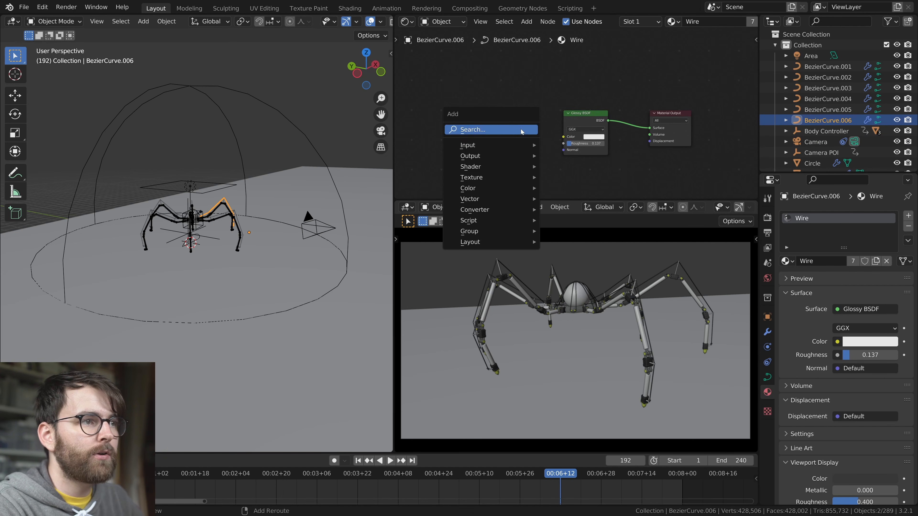
mouse_move(473, 145)
left_click(437, 90)
left_click_drag(437, 90, 613, 180)
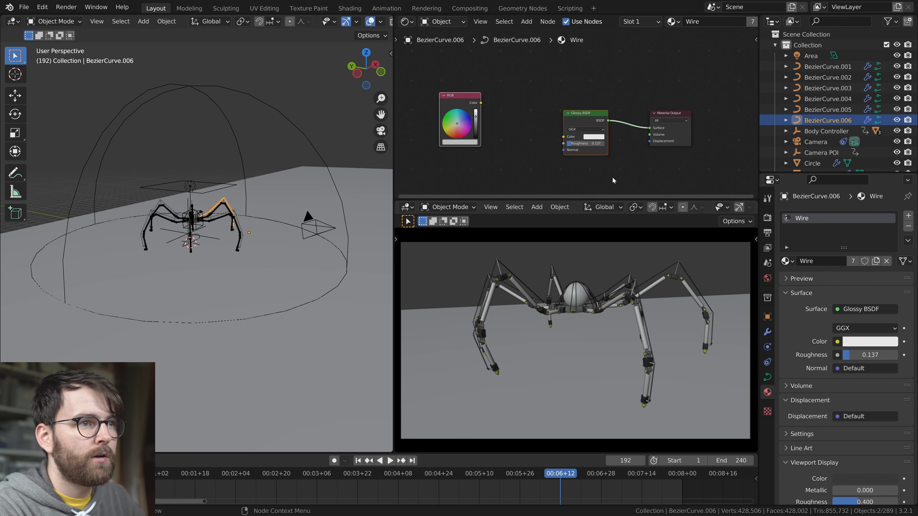
key("f")
Set the RGB node to a saturated golden yellow while previewing the creature's wires in the rendered camera view
left_click(456, 144)
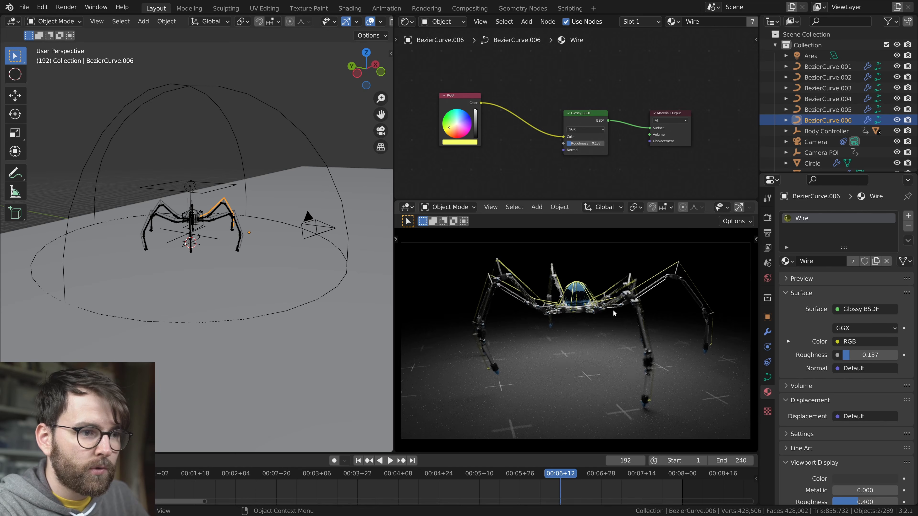
scroll(610, 310, "up", 6)
middle_click_drag(583, 266, 639, 362, "shift")
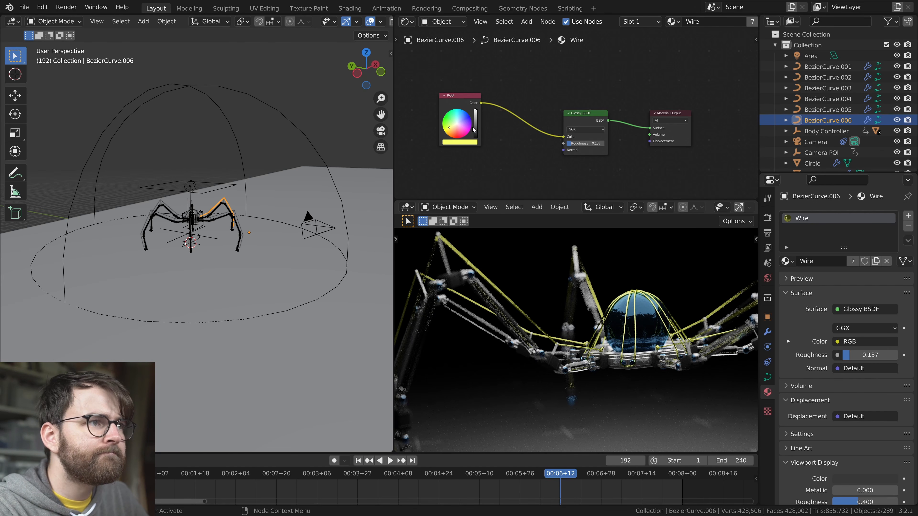
left_click(462, 143)
left_click(469, 107)
left_click_drag(470, 121, 472, 121)
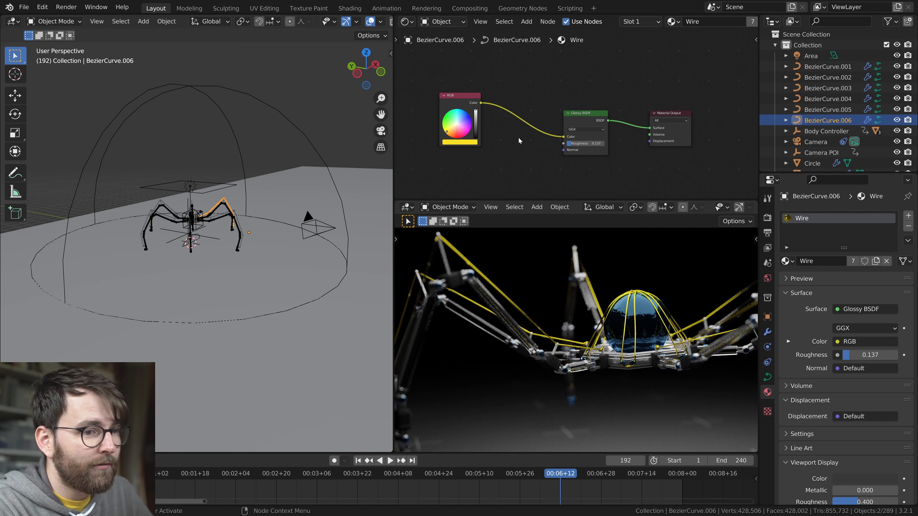
middle_click_drag(474, 86, 489, 100)
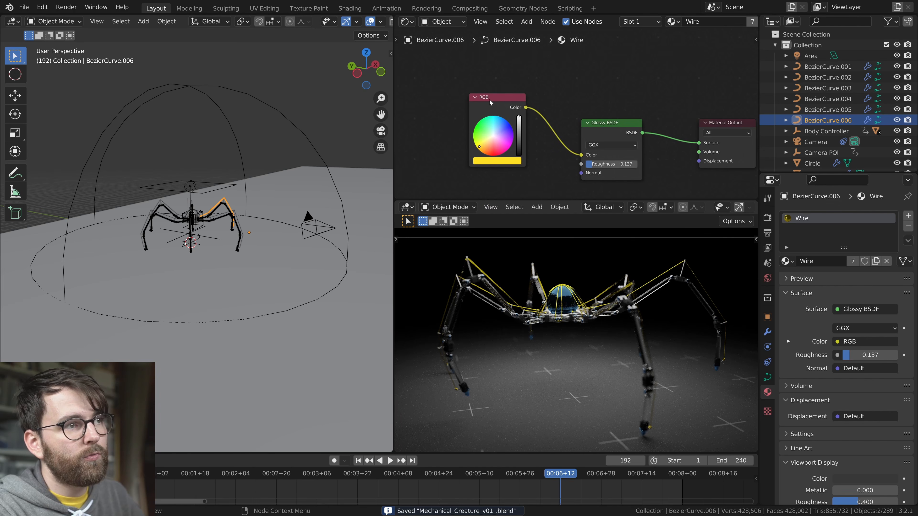
left_click_drag(488, 100, 450, 125)
Replace the RGB input of the Wire material's glossy colour with a Blackbody node and save the file
left_click_drag(581, 155, 556, 155)
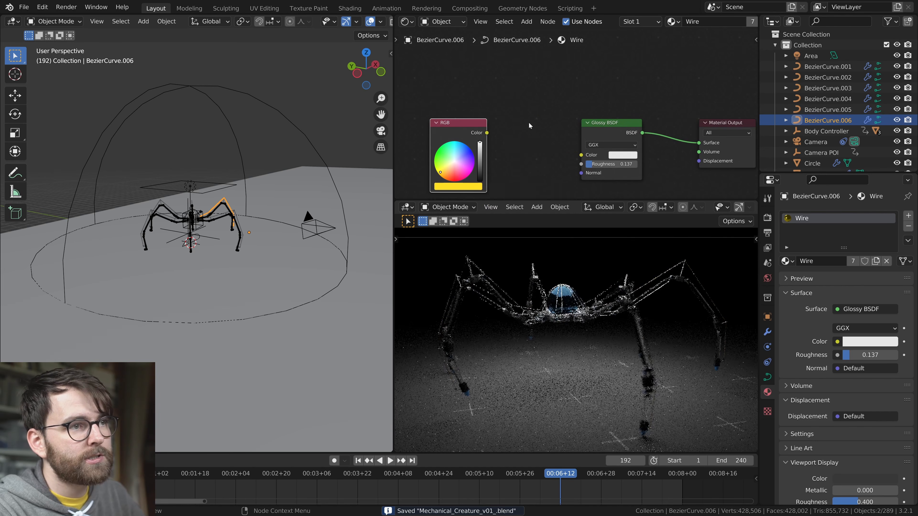
key("shift+a")
mouse_move(501, 195)
left_click(592, 183)
left_click(528, 120)
left_click_drag(559, 121, 581, 155)
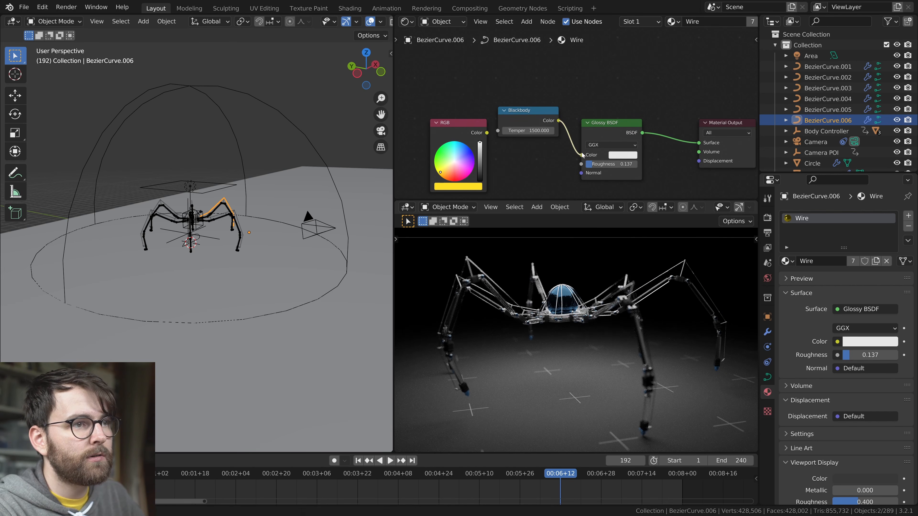
scroll(637, 388, "up", 6)
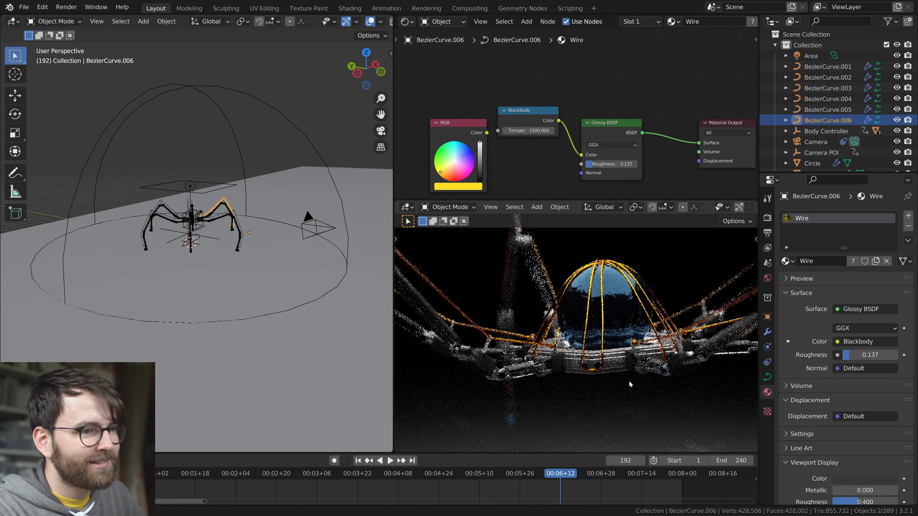
key("ctrl+s")
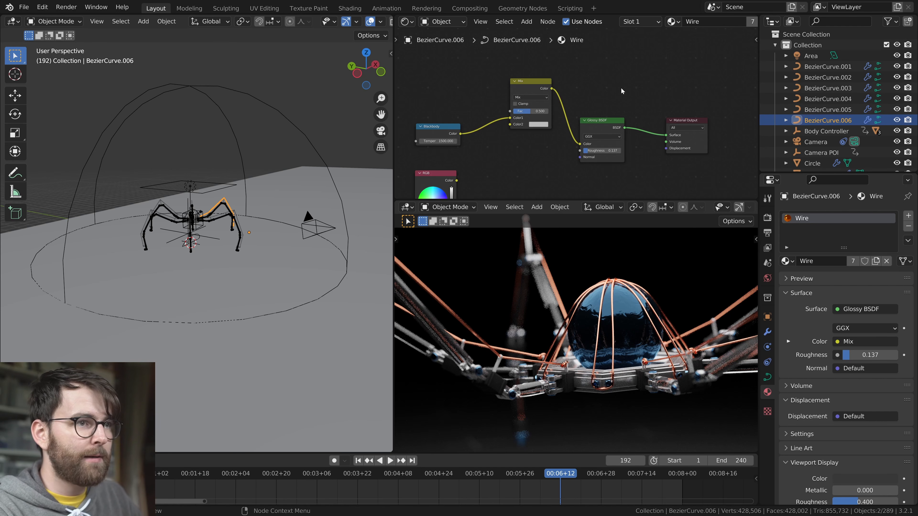
middle_click_drag(596, 102, 617, 137)
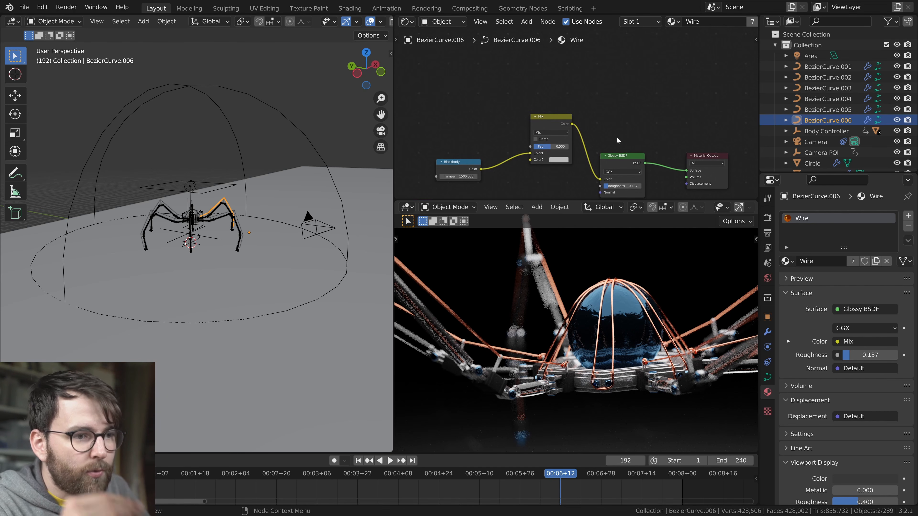
key("shift+a")
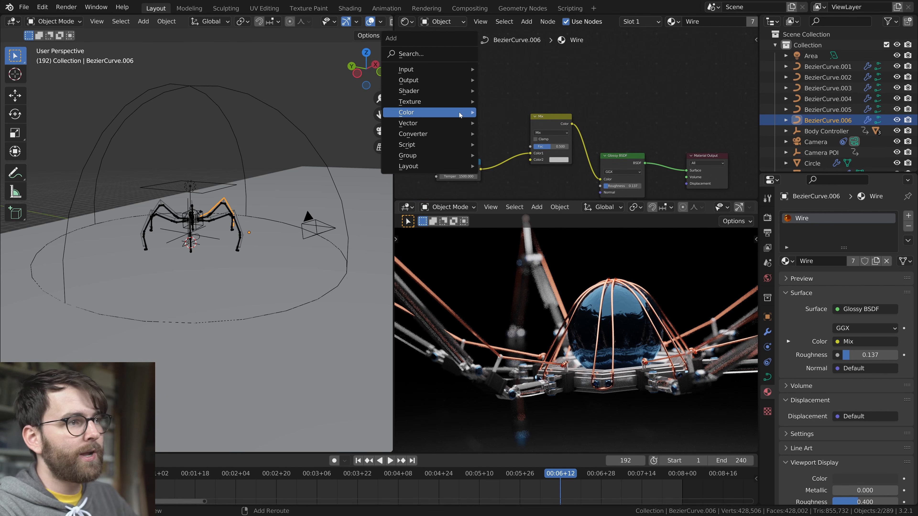
mouse_move(459, 112)
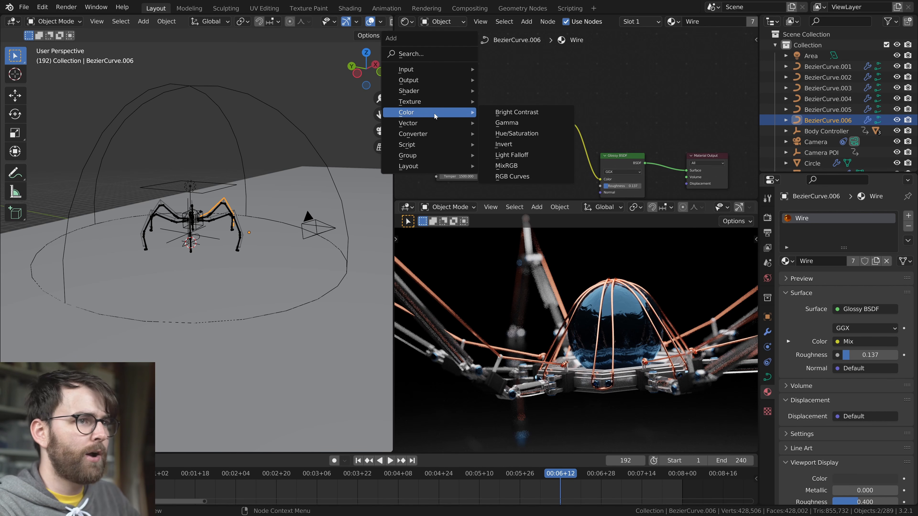
left_click(506, 165)
left_click(551, 135)
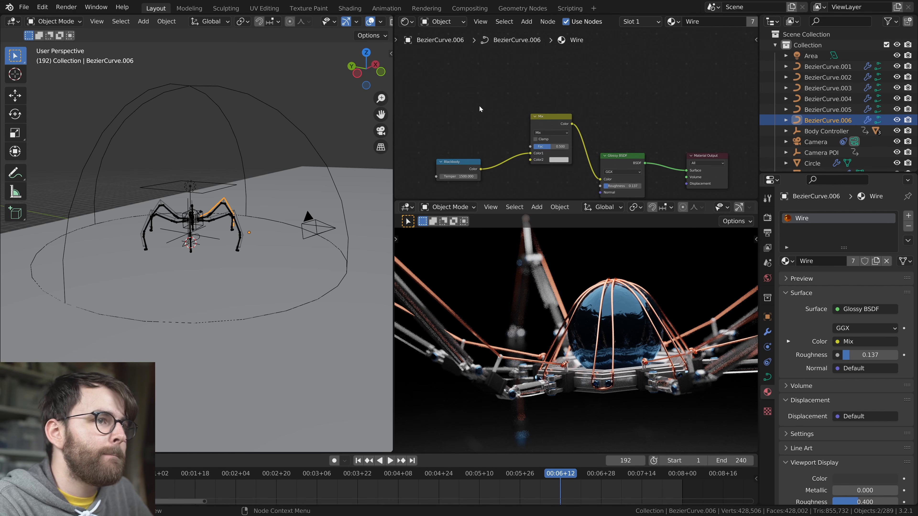
Add a Fresnel node to the Wire material and multiply its inverted output with the Blackbody colour
key("shift+a")
type("fresnel")
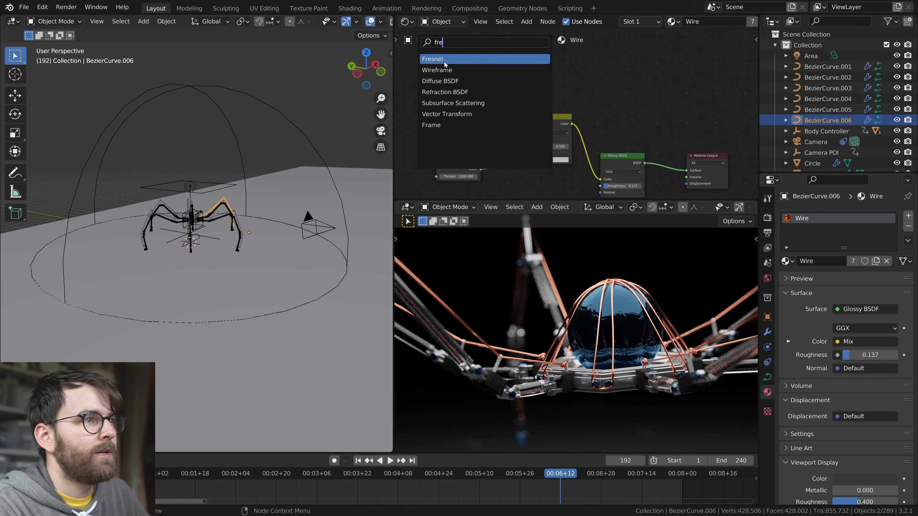
key("Return")
left_click(448, 129)
left_click_drag(463, 115, 532, 162)
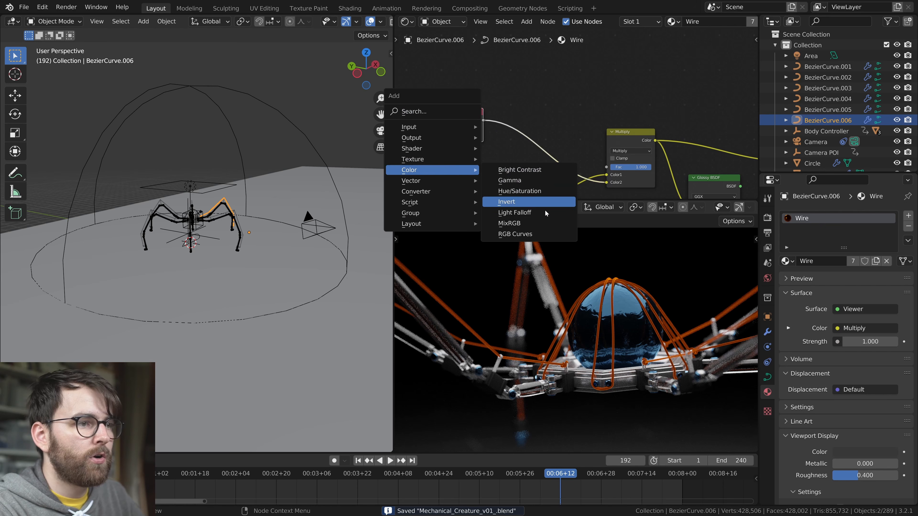
left_click(498, 180)
left_click(498, 141)
left_click(595, 130, "ctrl+shift")
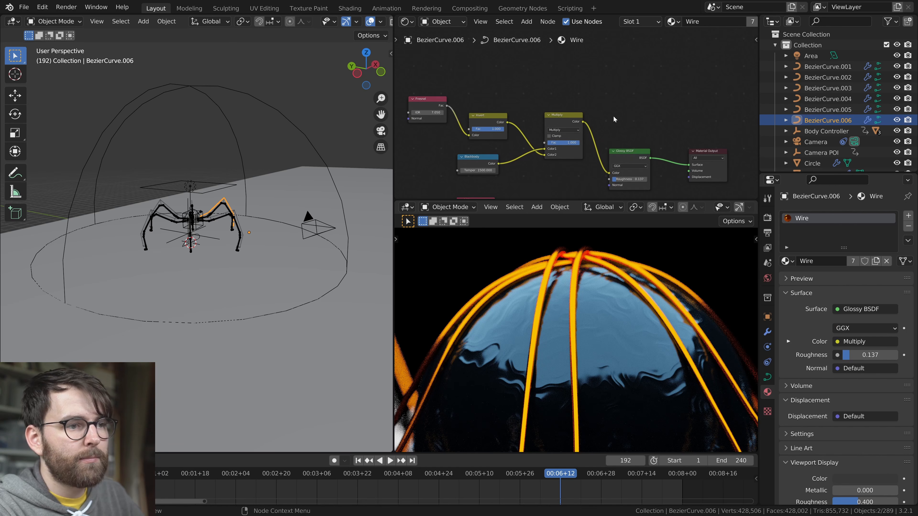
Replace the Multiply node with a Hue Saturation Value node between Blackbody and Glossy BSDF, with Saturation 0.95
middle_click_drag(574, 122, 567, 108)
left_click_drag(567, 109, 603, 74)
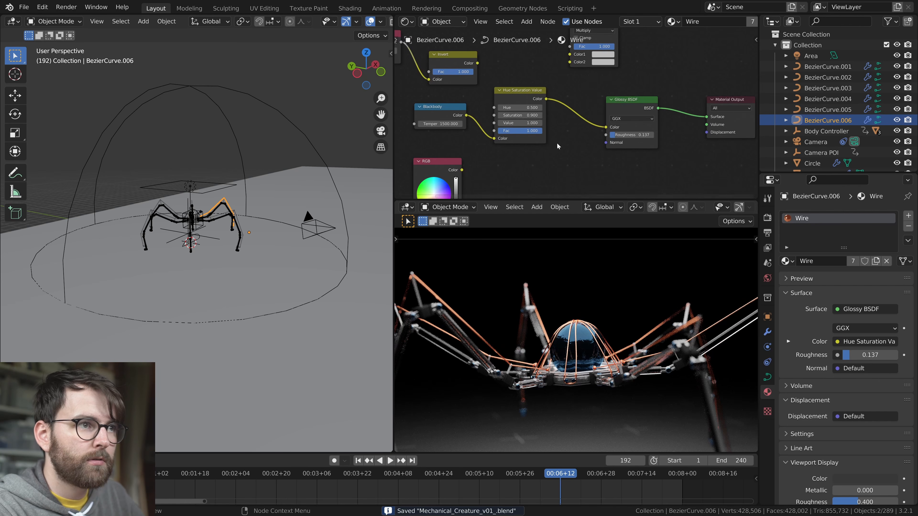
left_click(520, 115)
type(".95")
key("Return")
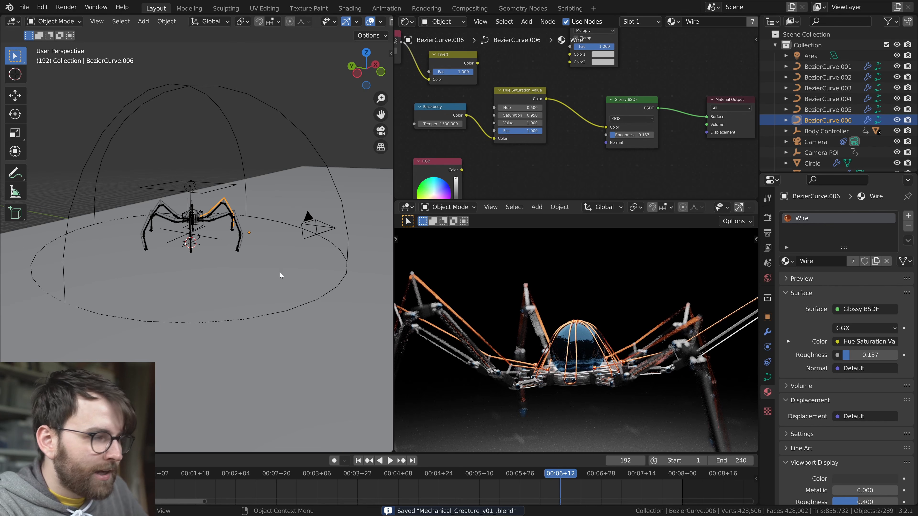
Return the camera view to solid shading and test-render frame 192 in Slot 4
scroll(249, 263, "up", 11)
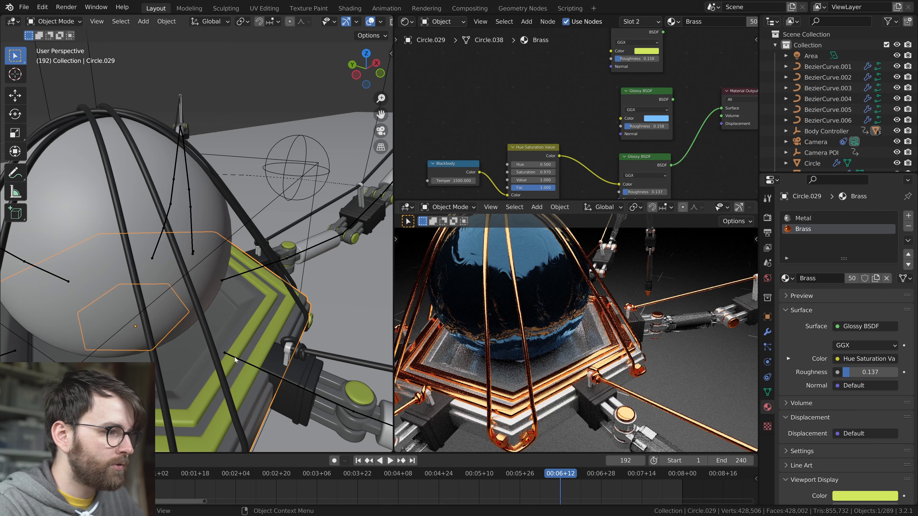
key("z")
left_click(662, 350)
key("F12")
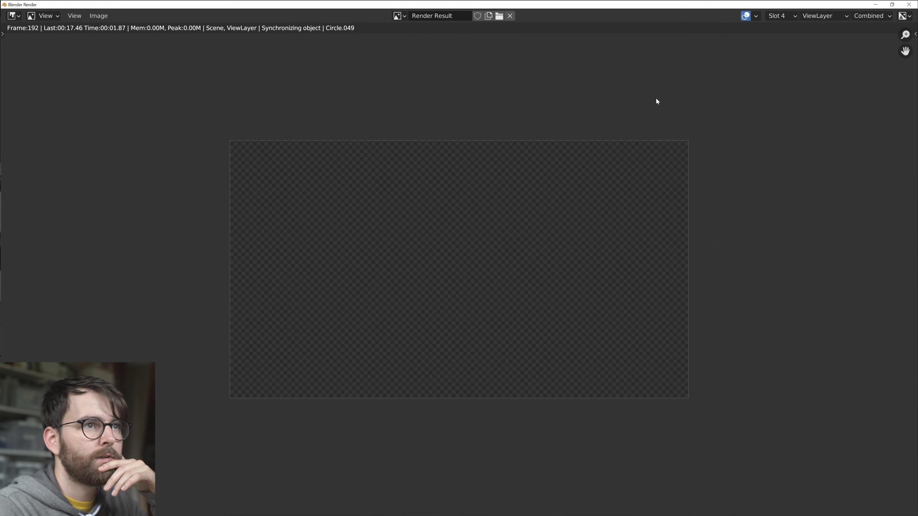
scroll(524, 246, "up", 2)
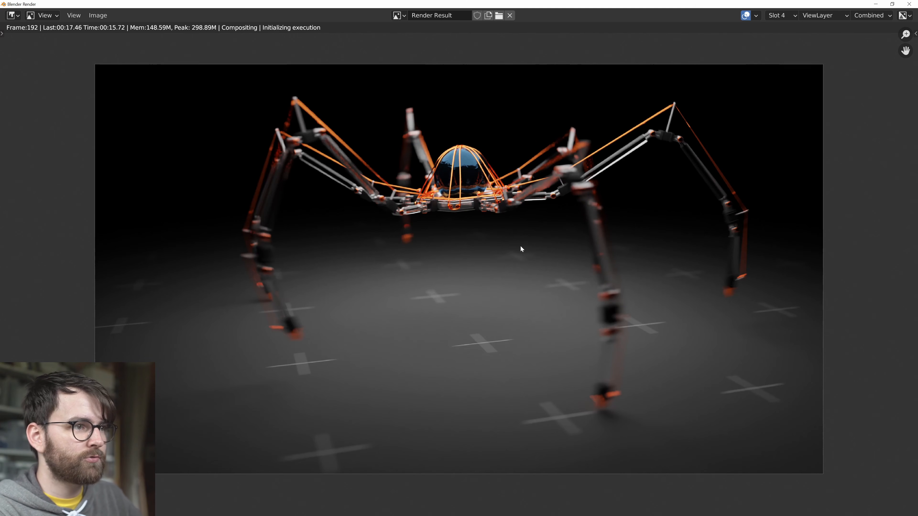
Compare the creature's wire and trim colours between the Slot 3 and Slot 4 renders
key("j")
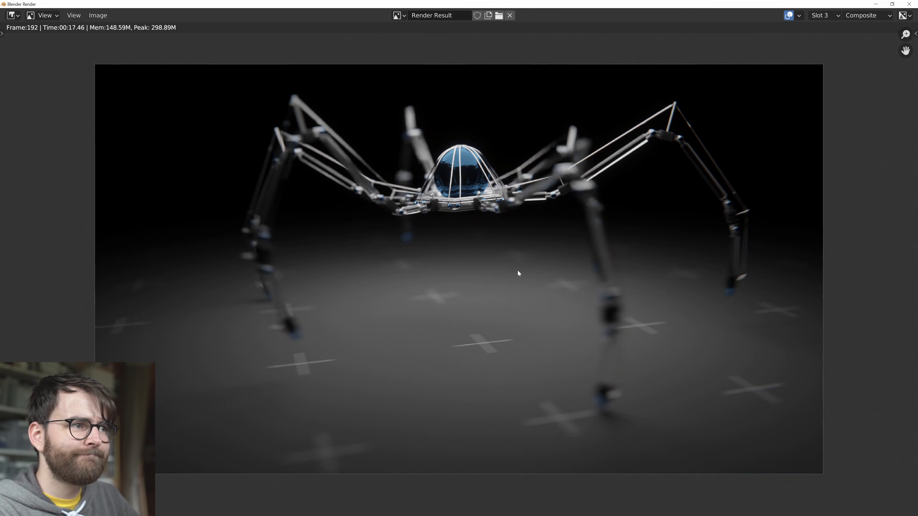
key("j")
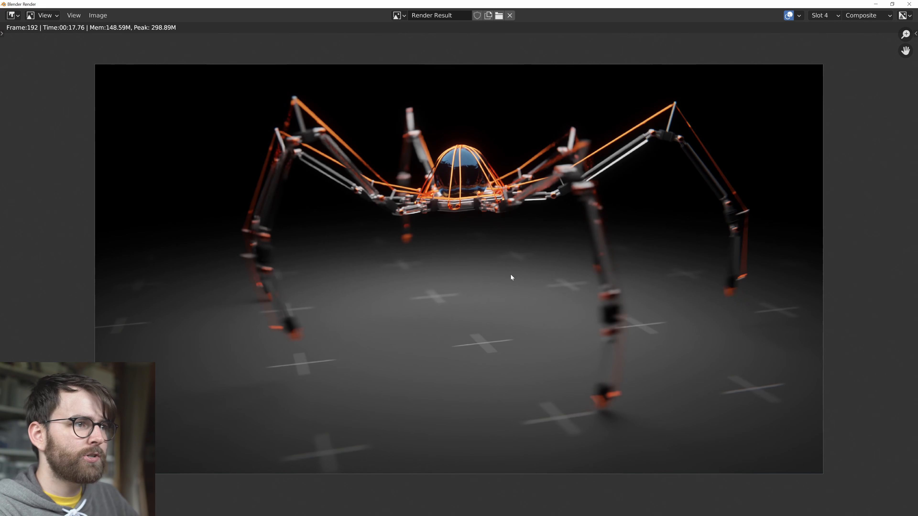
key("j")
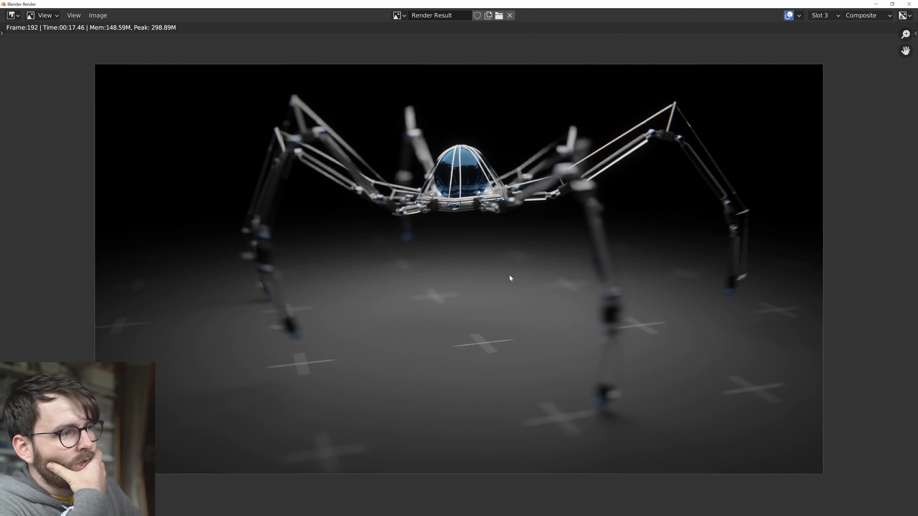
key("j")
key("Escape")
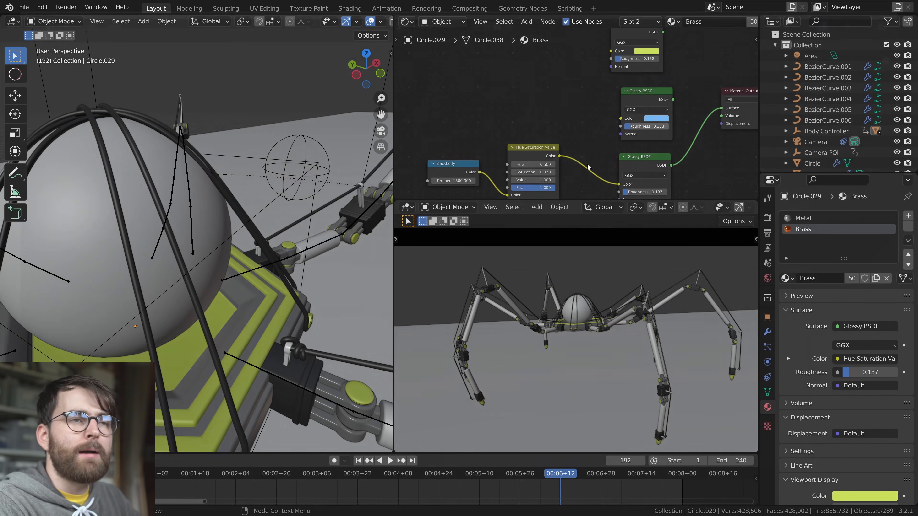
Remove the Brass material slot from the creature's hexagonal body base, leaving only its Metal slot
left_click(213, 287)
key("Tab")
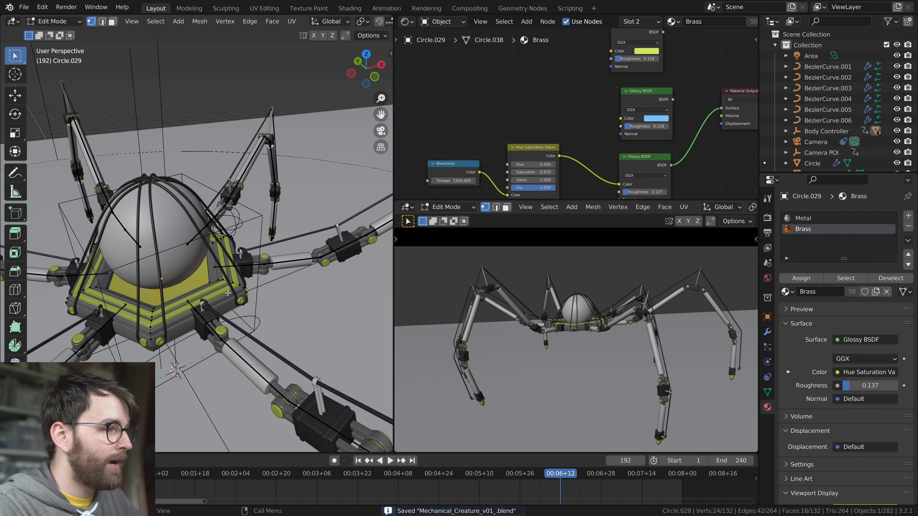
key("l")
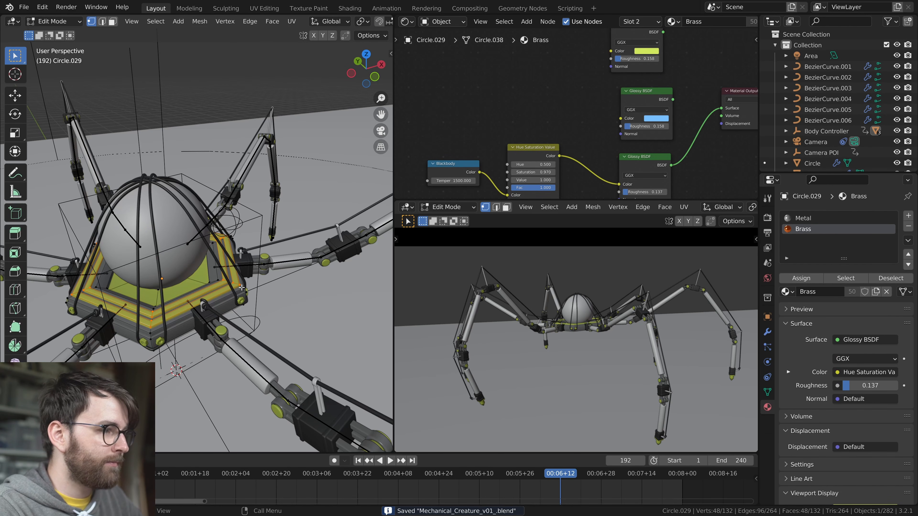
scroll(232, 307, "up", 6)
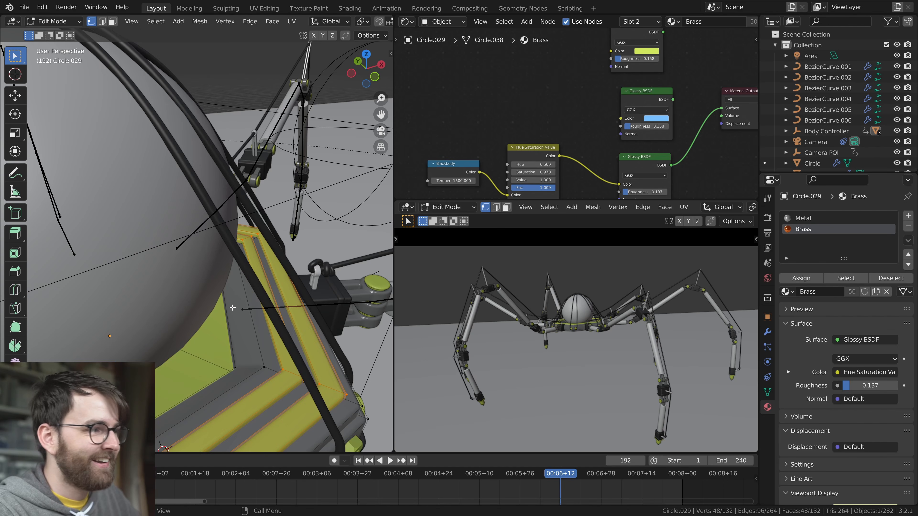
scroll(268, 317, "down", 4)
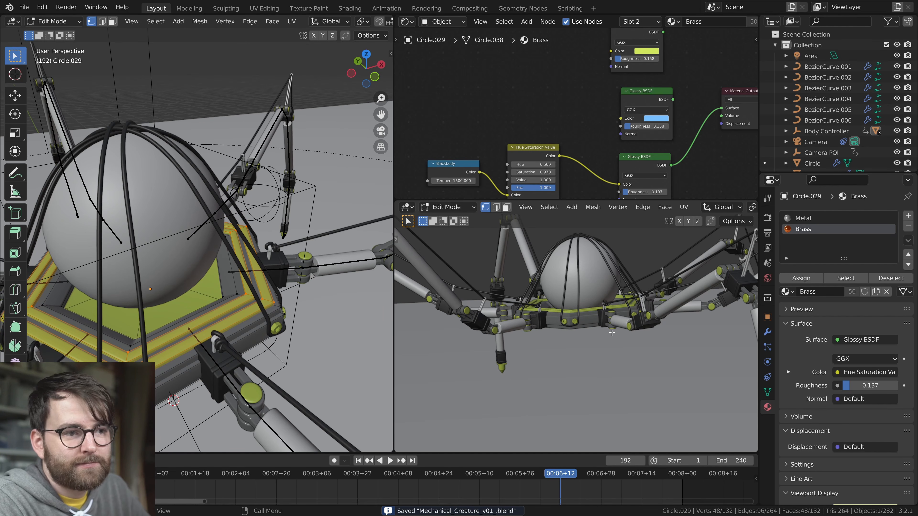
scroll(443, 125, "down", 2)
left_click(907, 226)
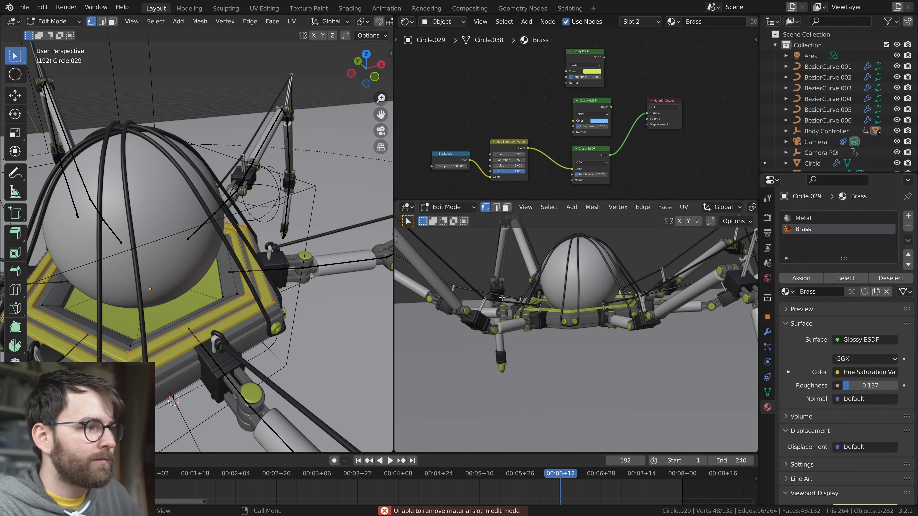
key("Tab")
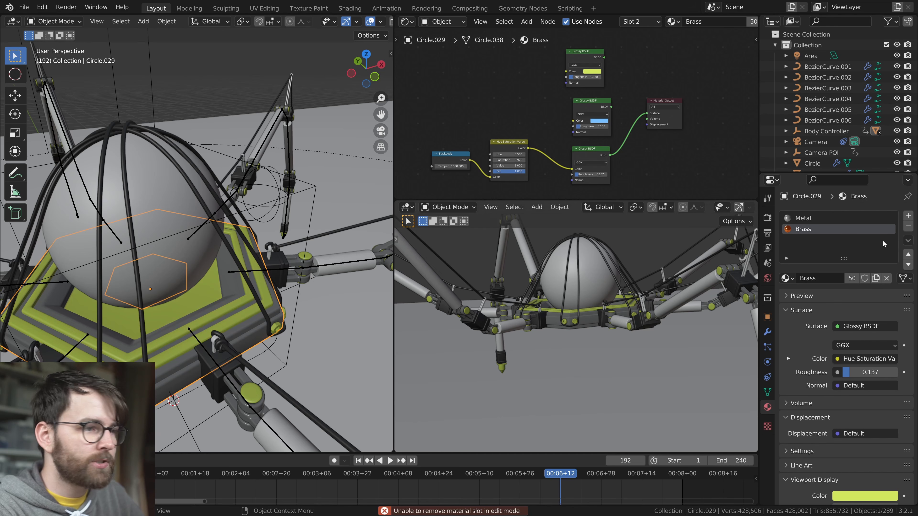
left_click(908, 226)
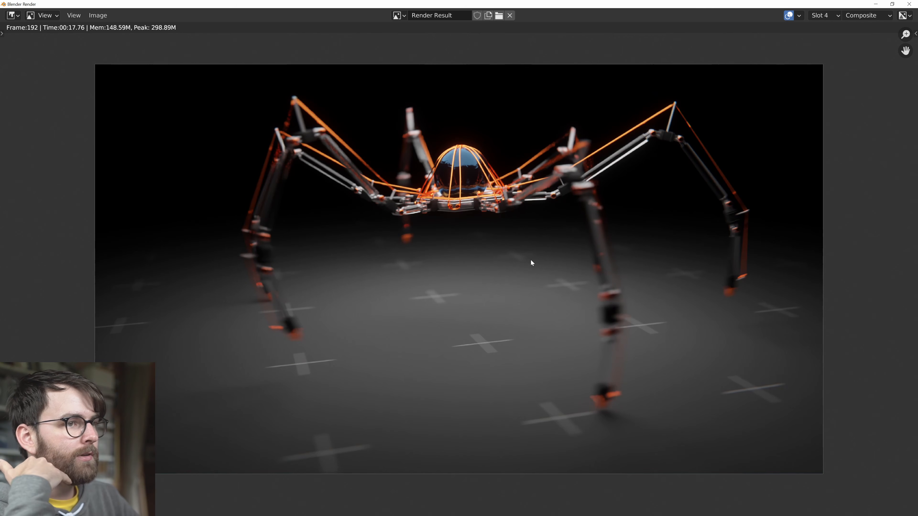
Compare the frame 192 renders in Slot 3 and Slot 5, then save the project file
key("j")
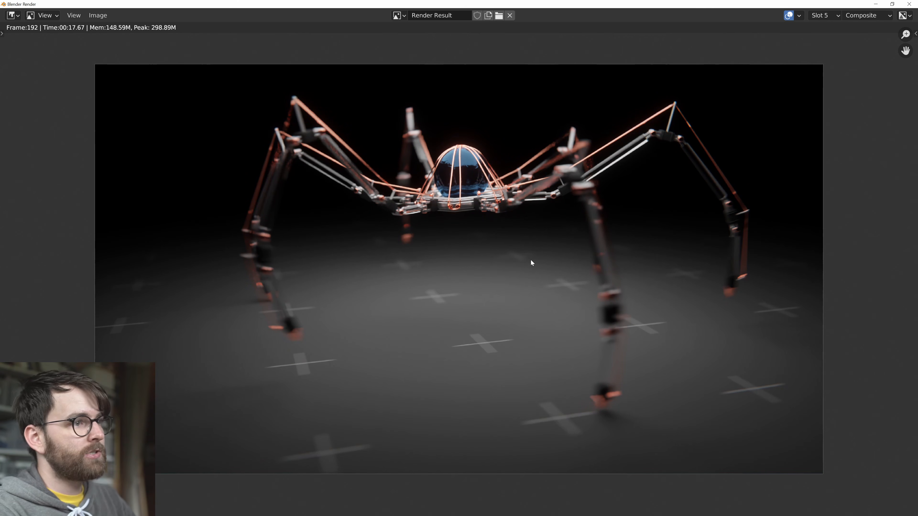
key("3")
key("5")
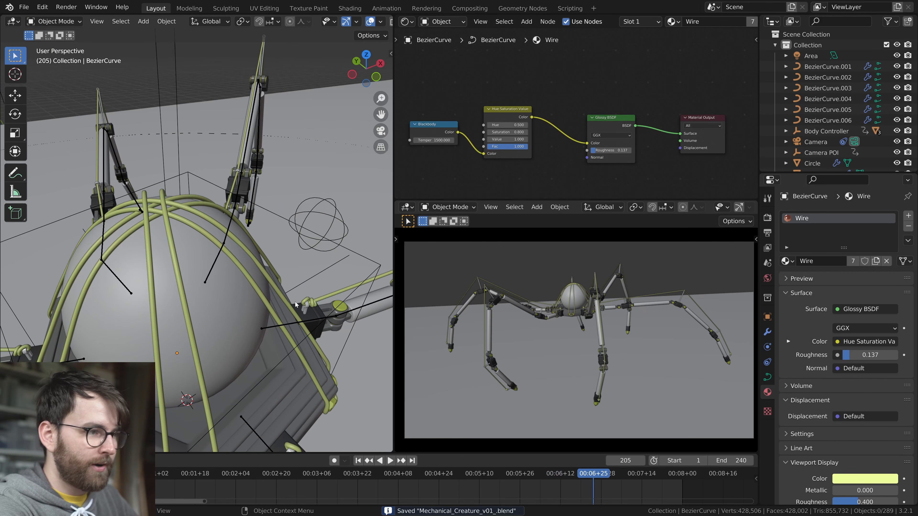
key("F11")
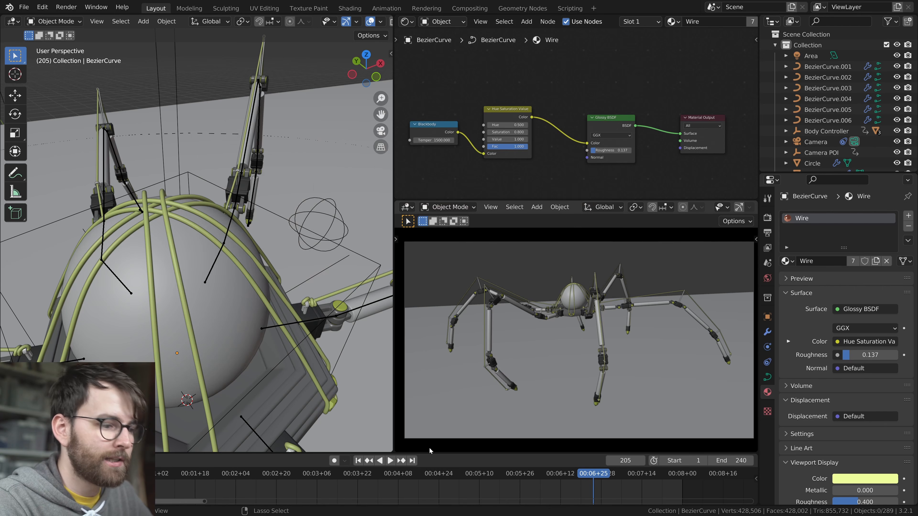
key("ctrl+s")
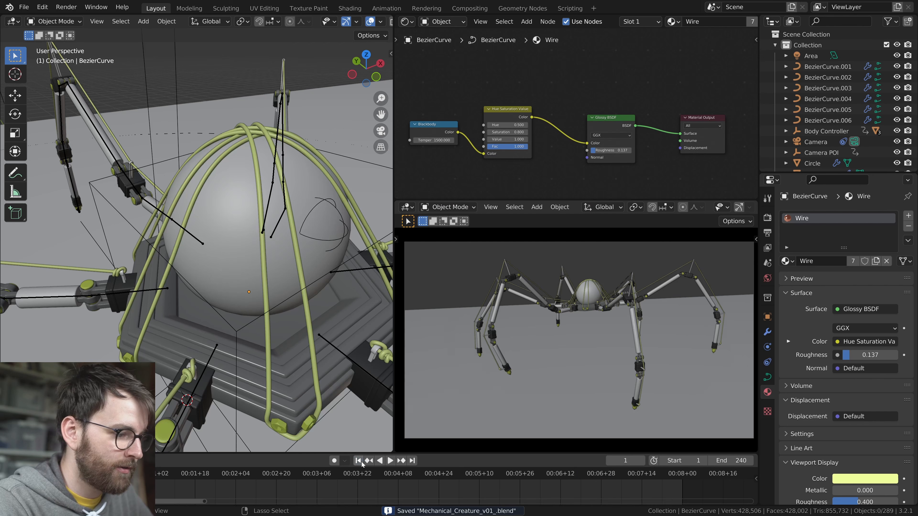